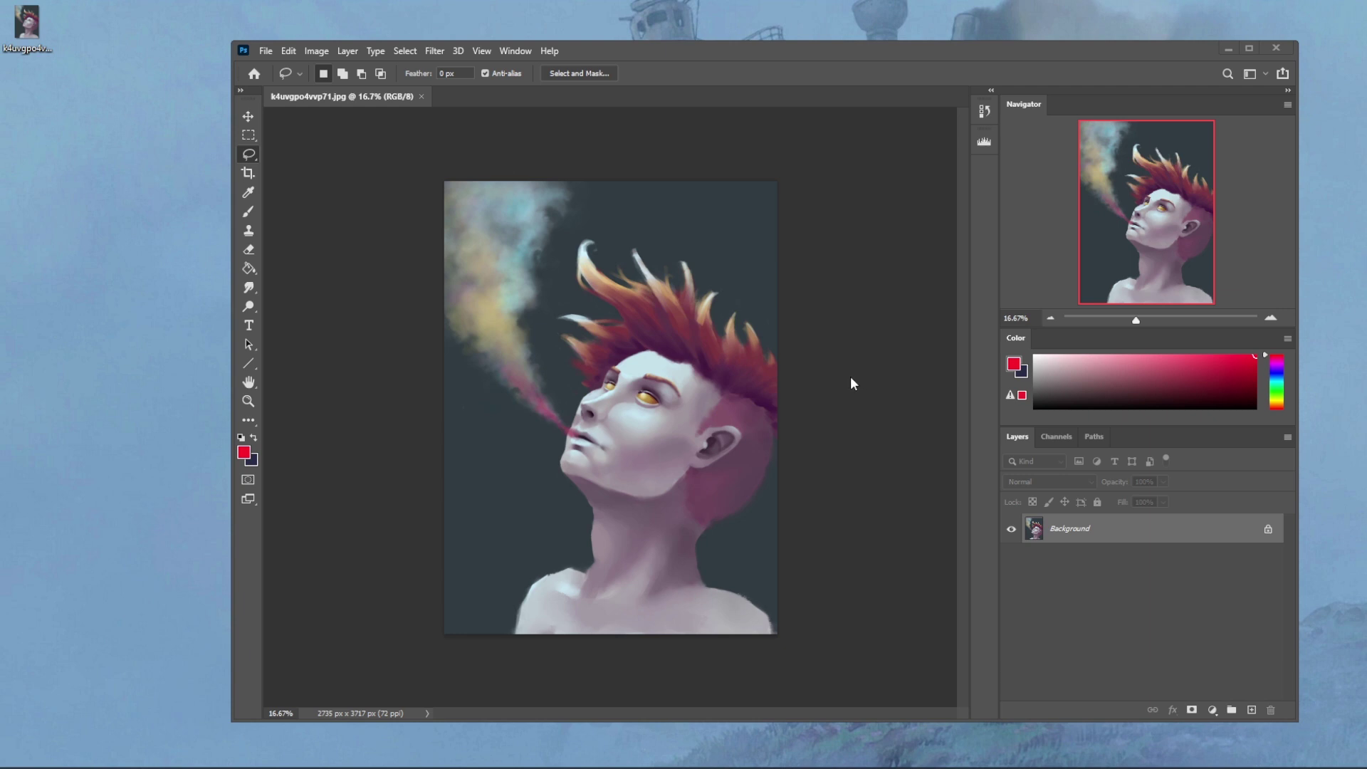
Step: Switch to the PortraitStudio window showing the grey 3D head bust
mouse_move(203, 765)
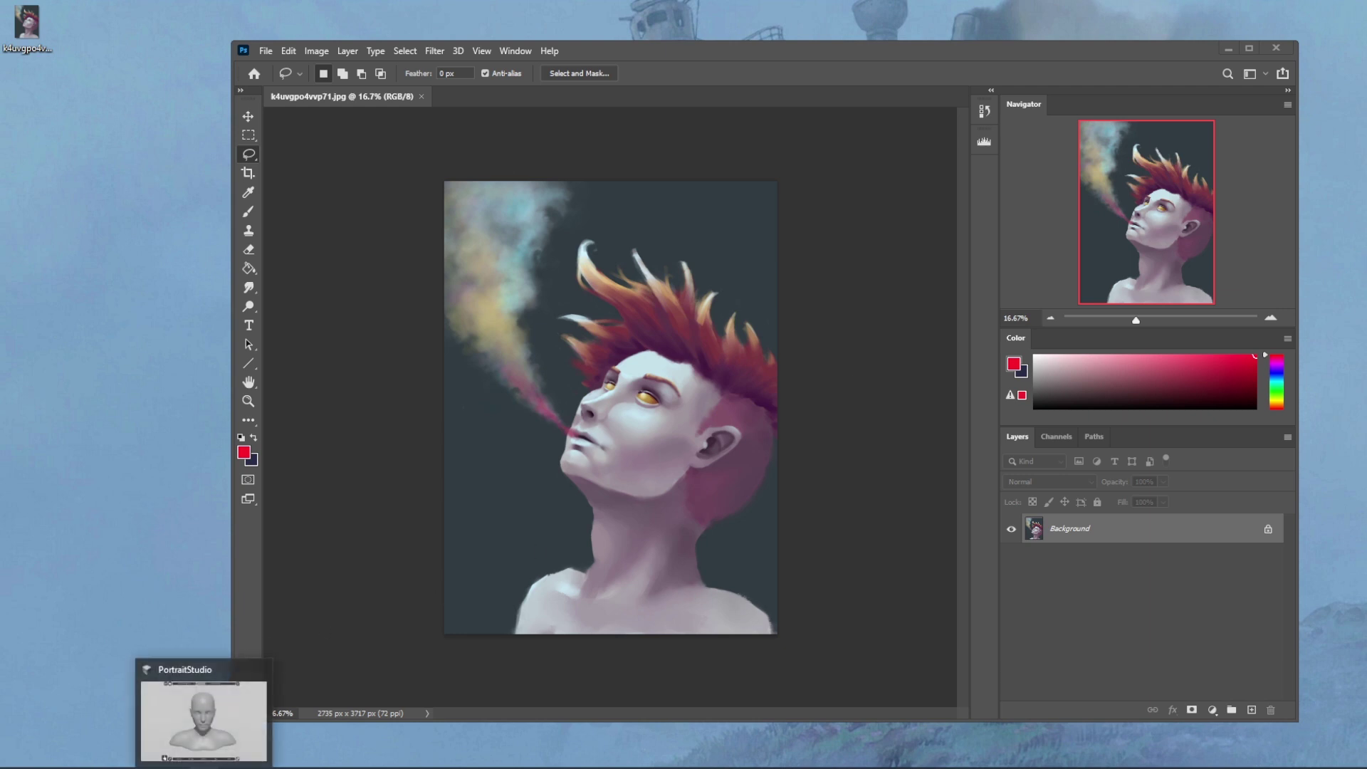
left_click(203, 719)
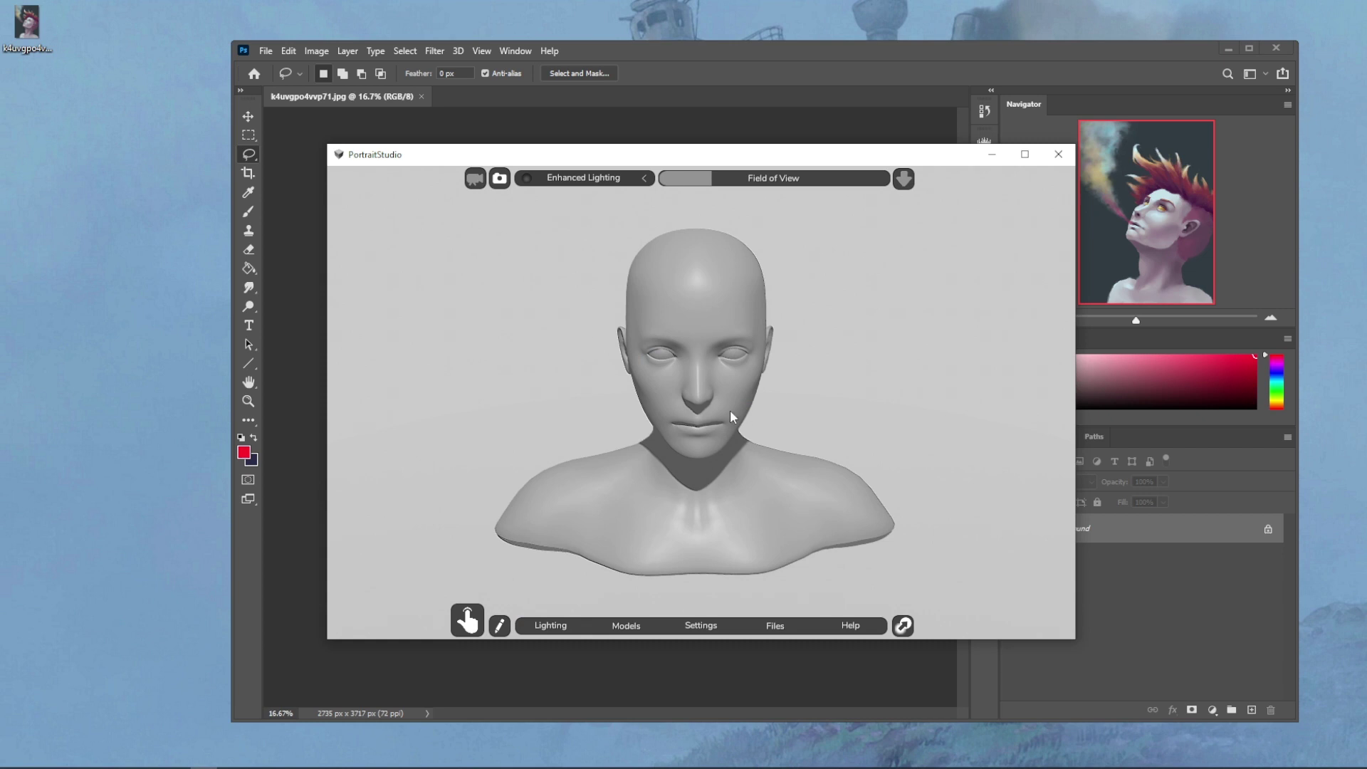
Step: Orbit the bust to a three-quarter angle, remove the stray transform handles, and select the neck joint
mouse_move(473, 621)
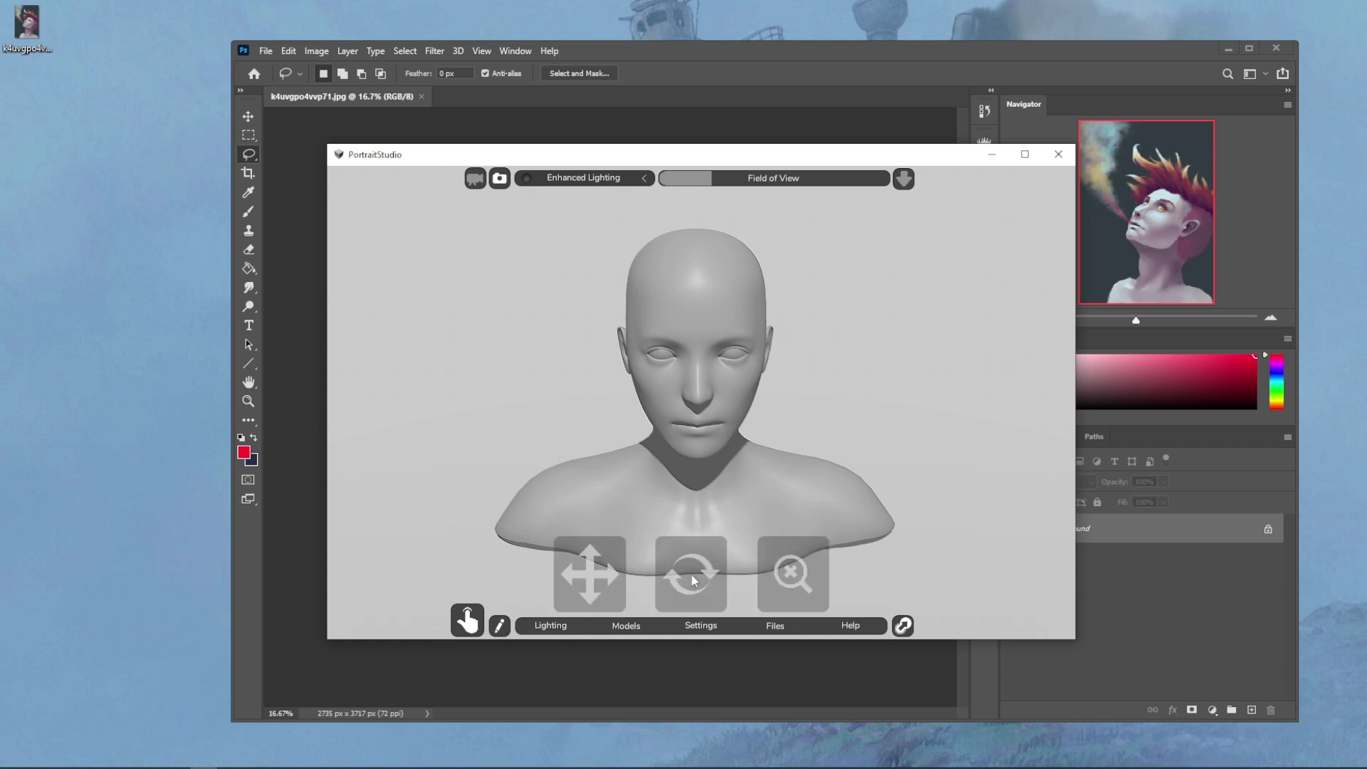
left_click(842, 484)
left_click_drag(596, 571, 624, 535)
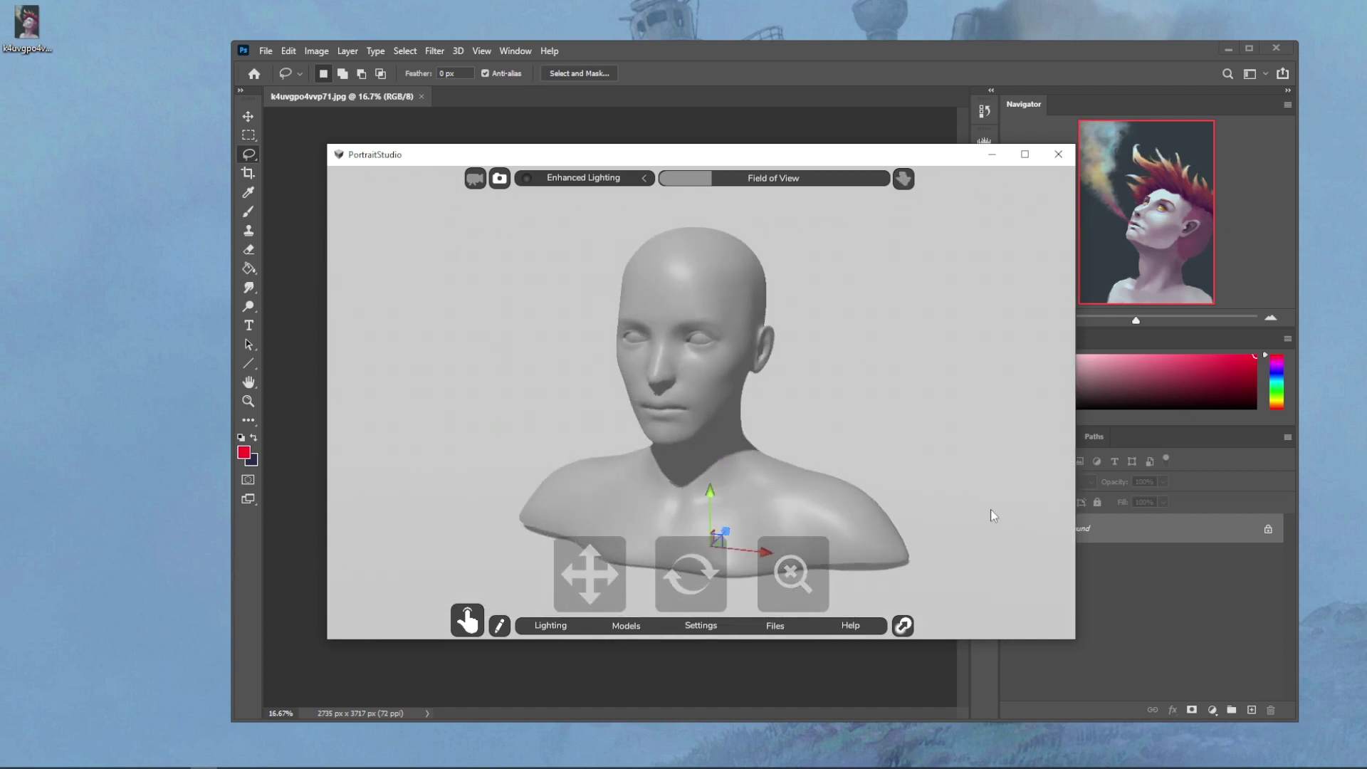
key("Delete")
left_click(661, 435)
left_click_drag(694, 584, 647, 532)
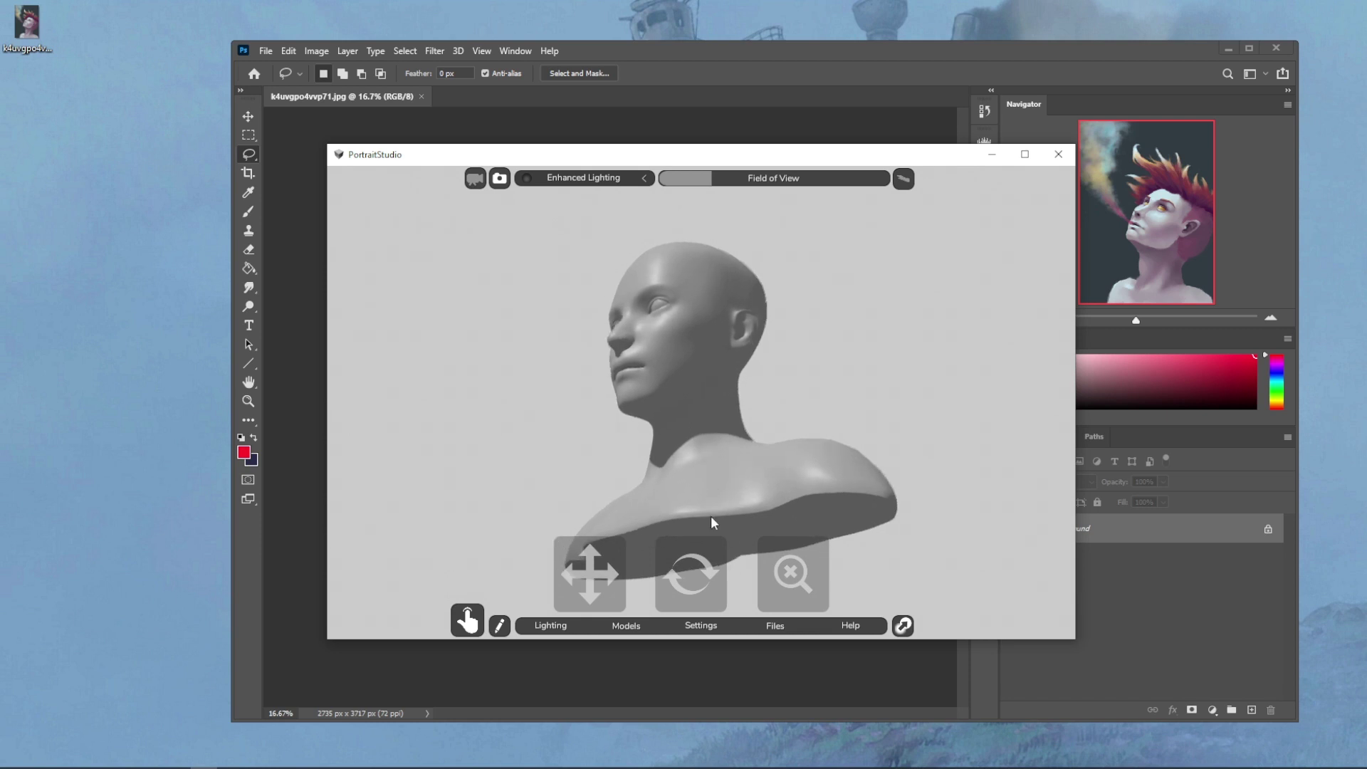
left_click(692, 581)
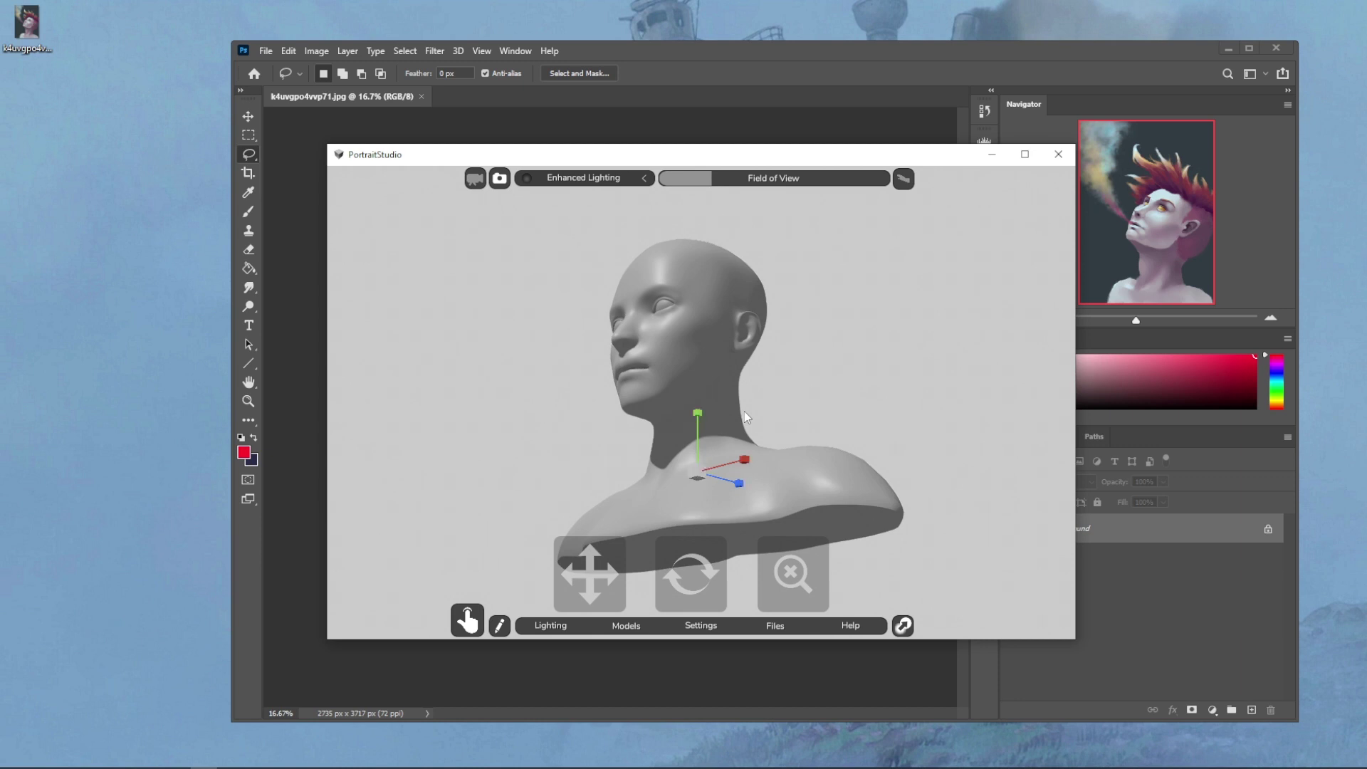
Step: Switch the neck to rotation handles and tilt the head upward and toward profile
key("e")
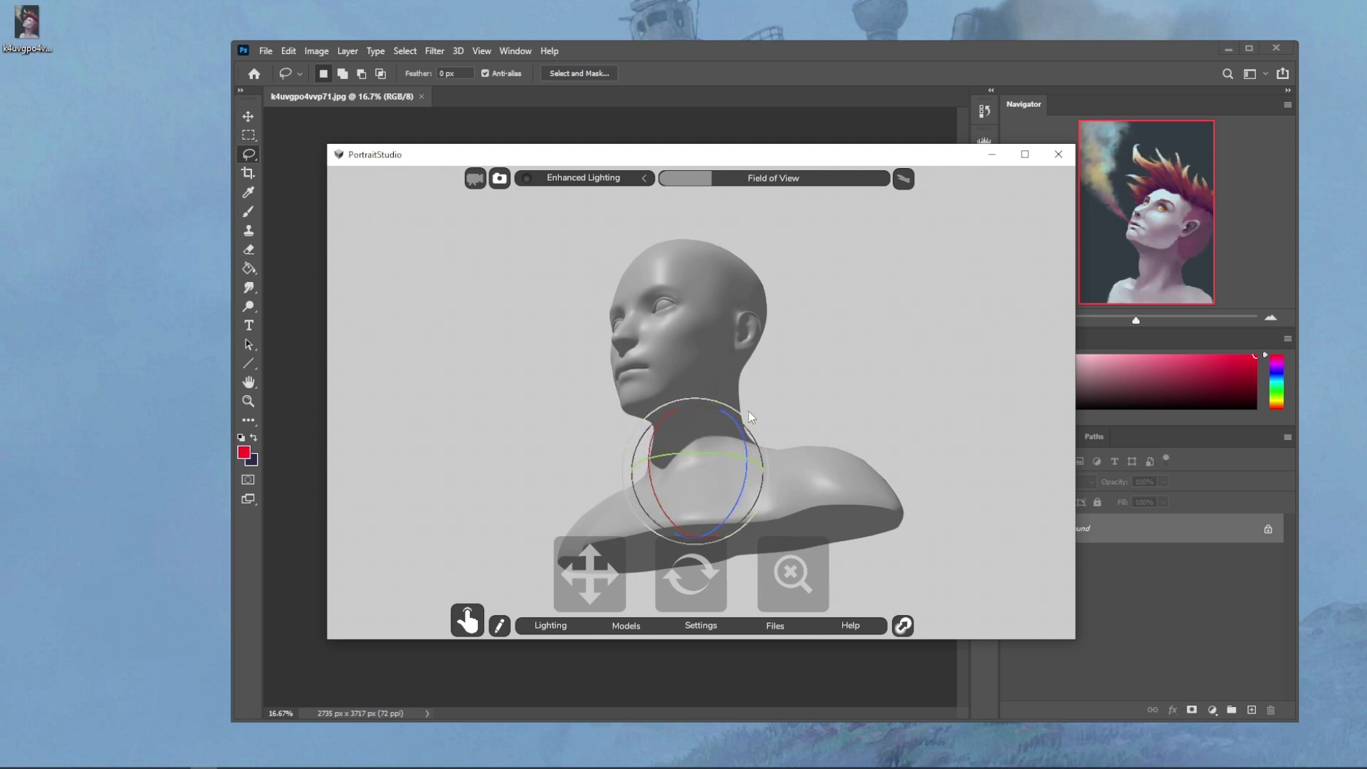
left_click_drag(743, 416, 762, 435)
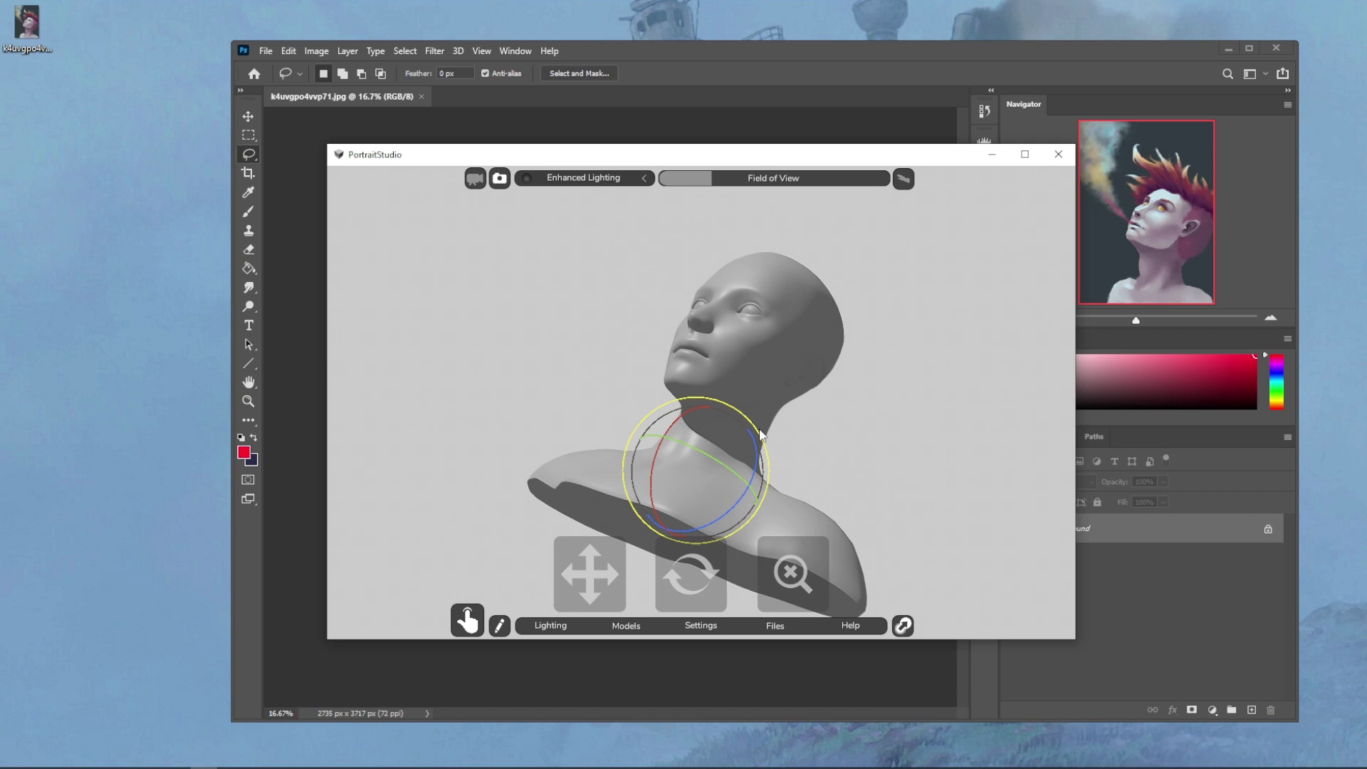
mouse_move(724, 464)
left_mouse_down()
mouse_move(712, 459)
mouse_move(727, 467)
left_mouse_up()
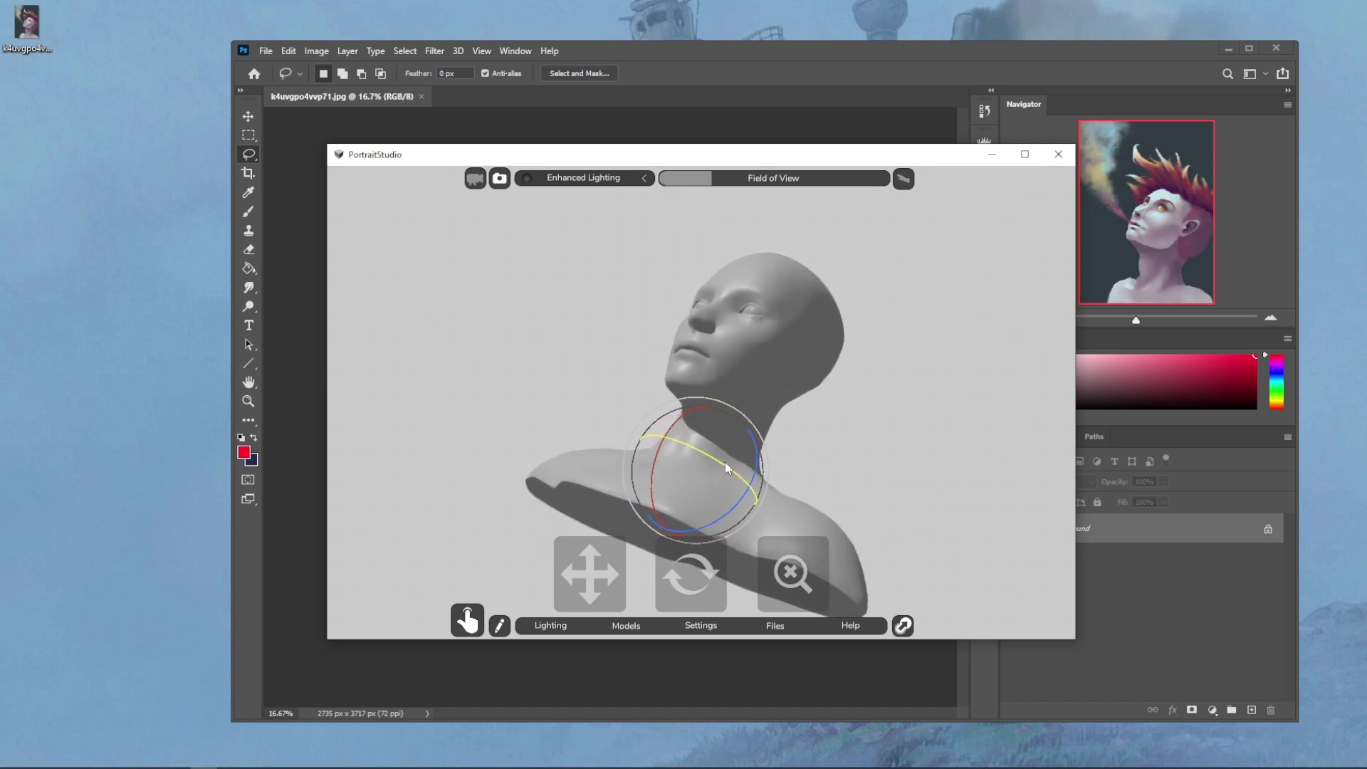
left_click_drag(726, 466, 727, 467)
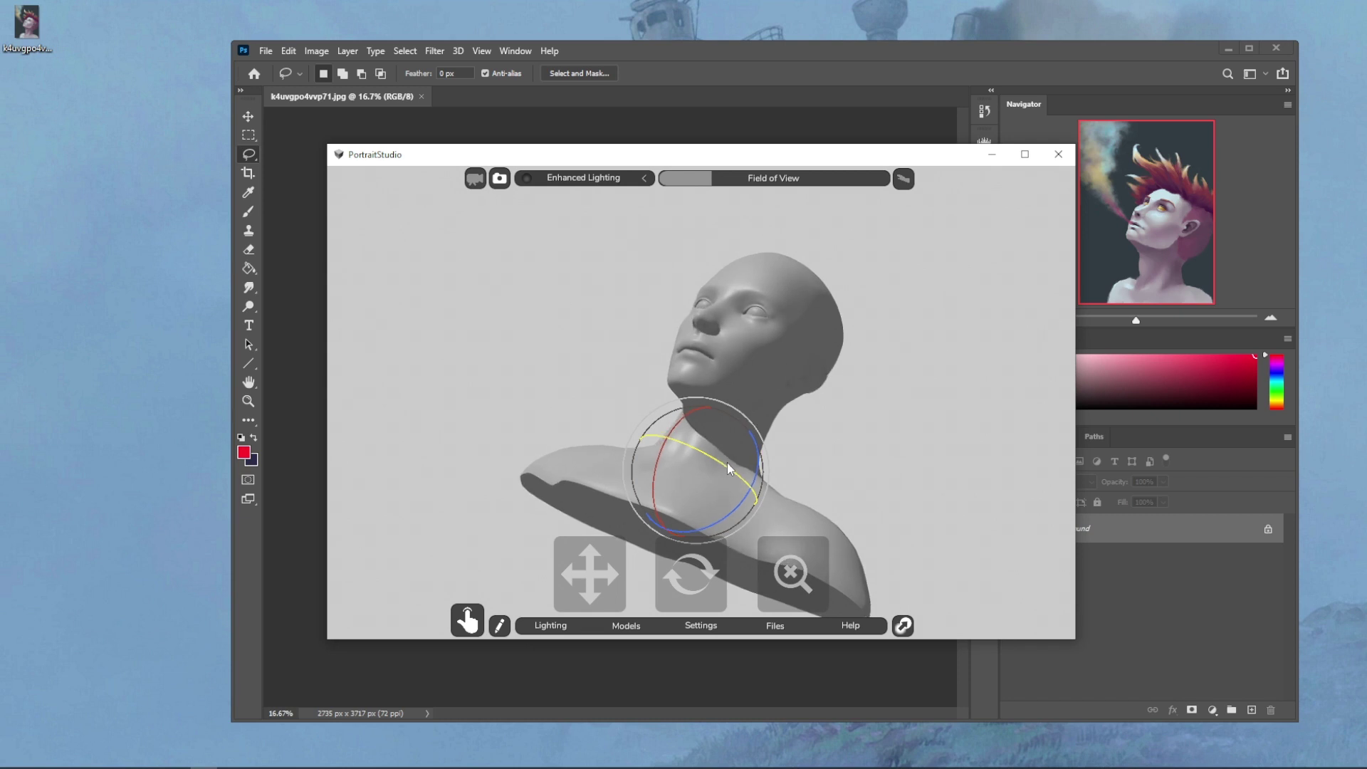
mouse_move(727, 463)
left_mouse_down()
mouse_move(741, 475)
mouse_move(703, 417)
mouse_move(670, 425)
mouse_move(705, 399)
mouse_move(738, 426)
left_mouse_up()
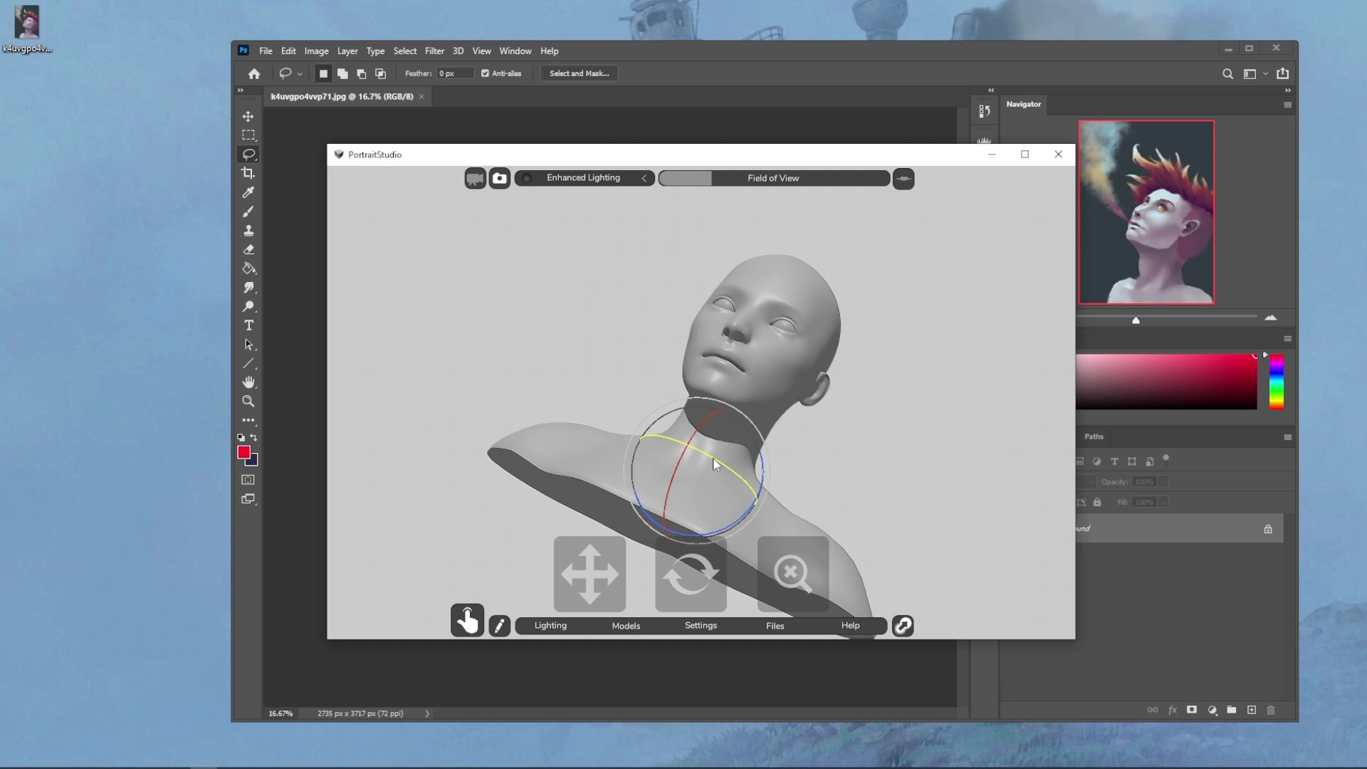
Step: Tilt the head further back, turn it more to the left, then deselect the neck
left_click_drag(714, 460, 725, 466)
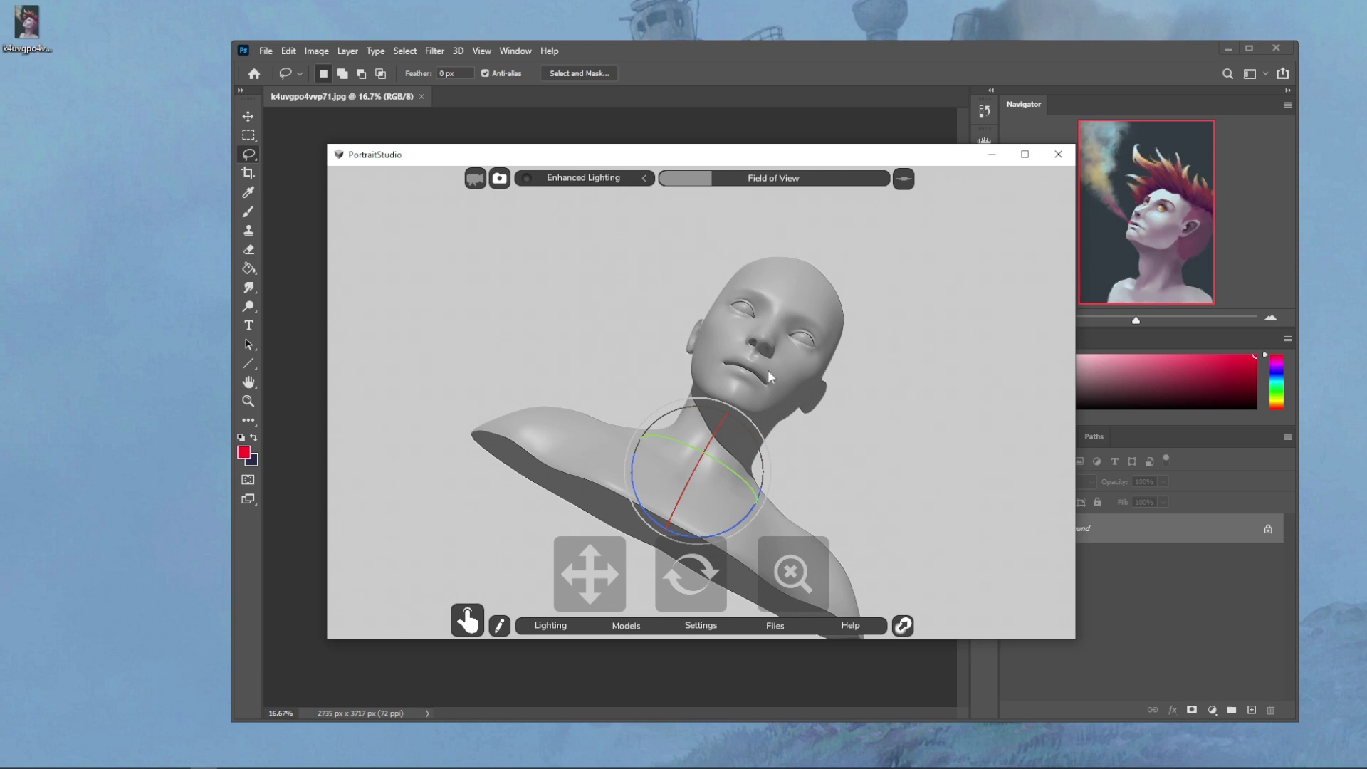
left_click_drag(725, 466, 719, 462)
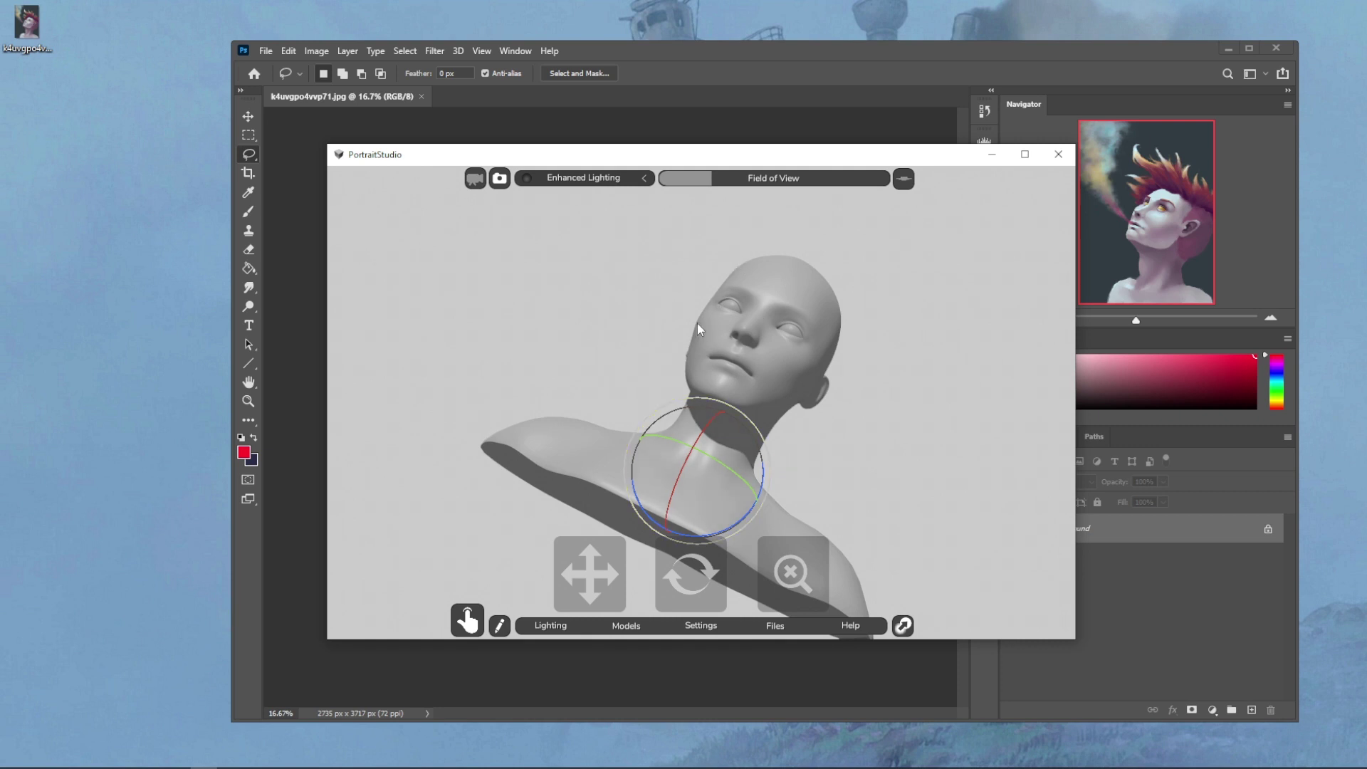
left_click_drag(750, 469, 729, 305)
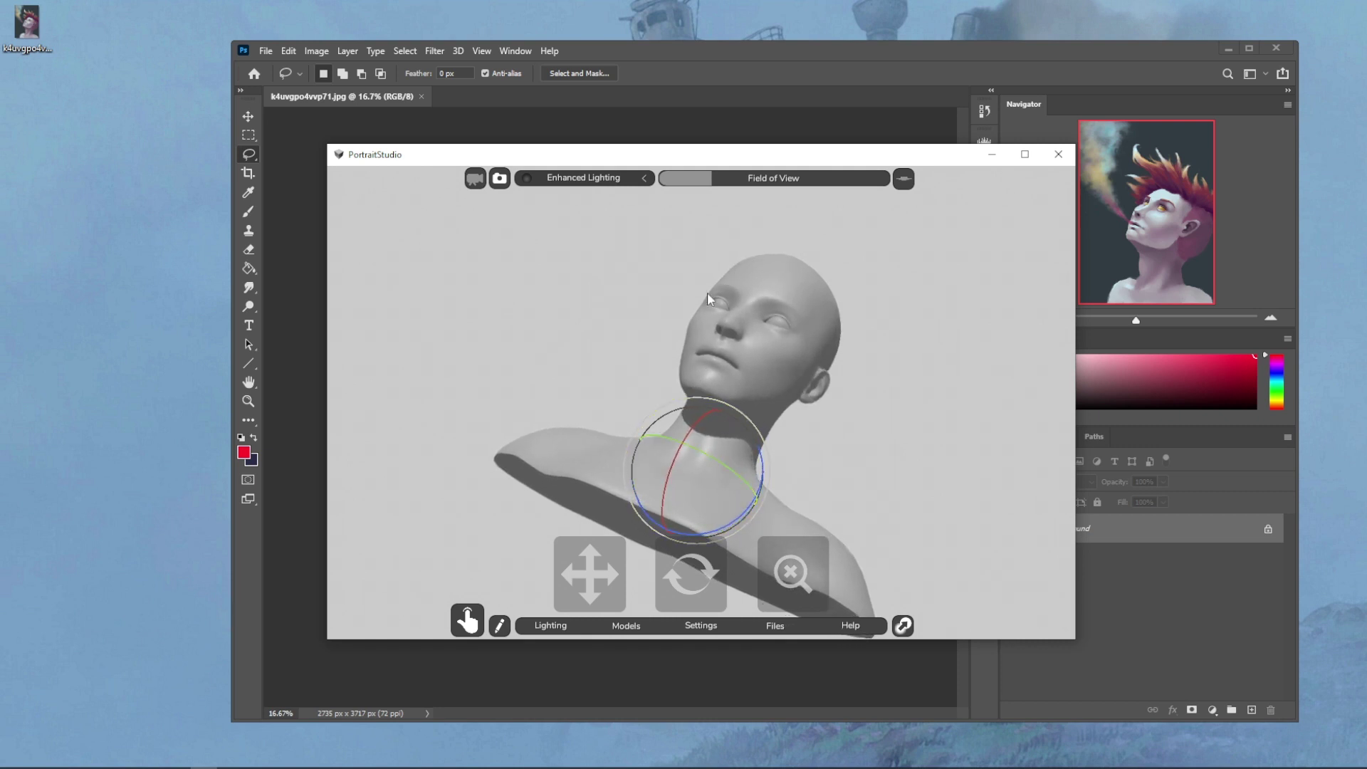
left_click_drag(727, 464, 707, 454)
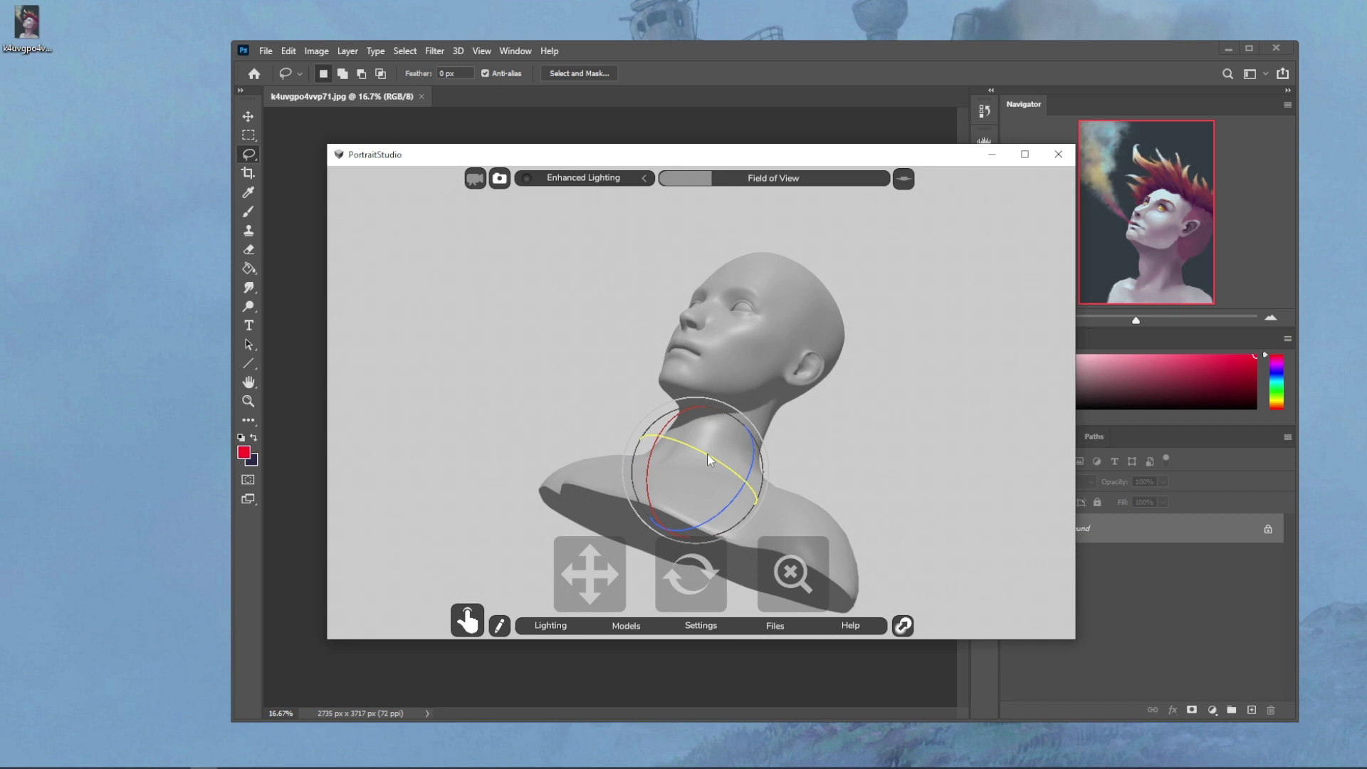
left_click_drag(707, 455, 725, 442)
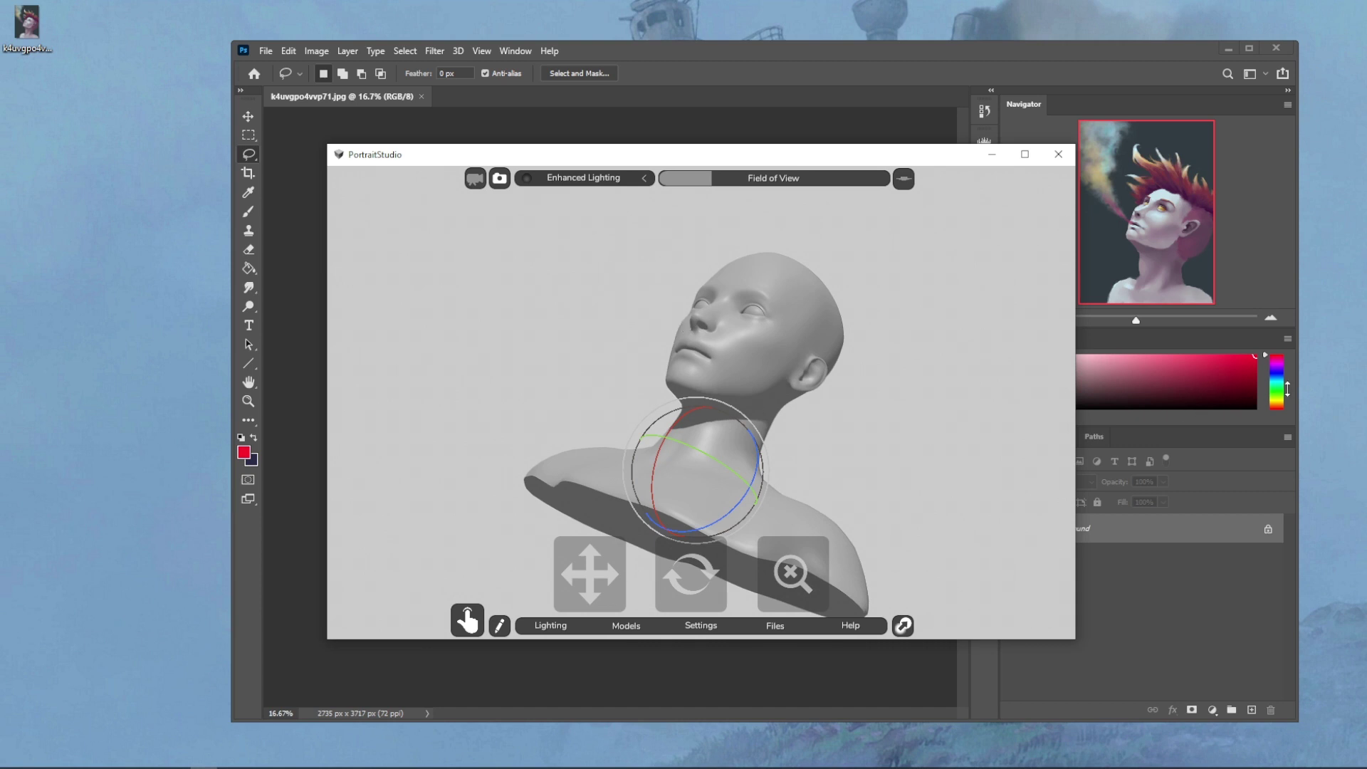
left_click(1345, 322)
left_click(945, 499)
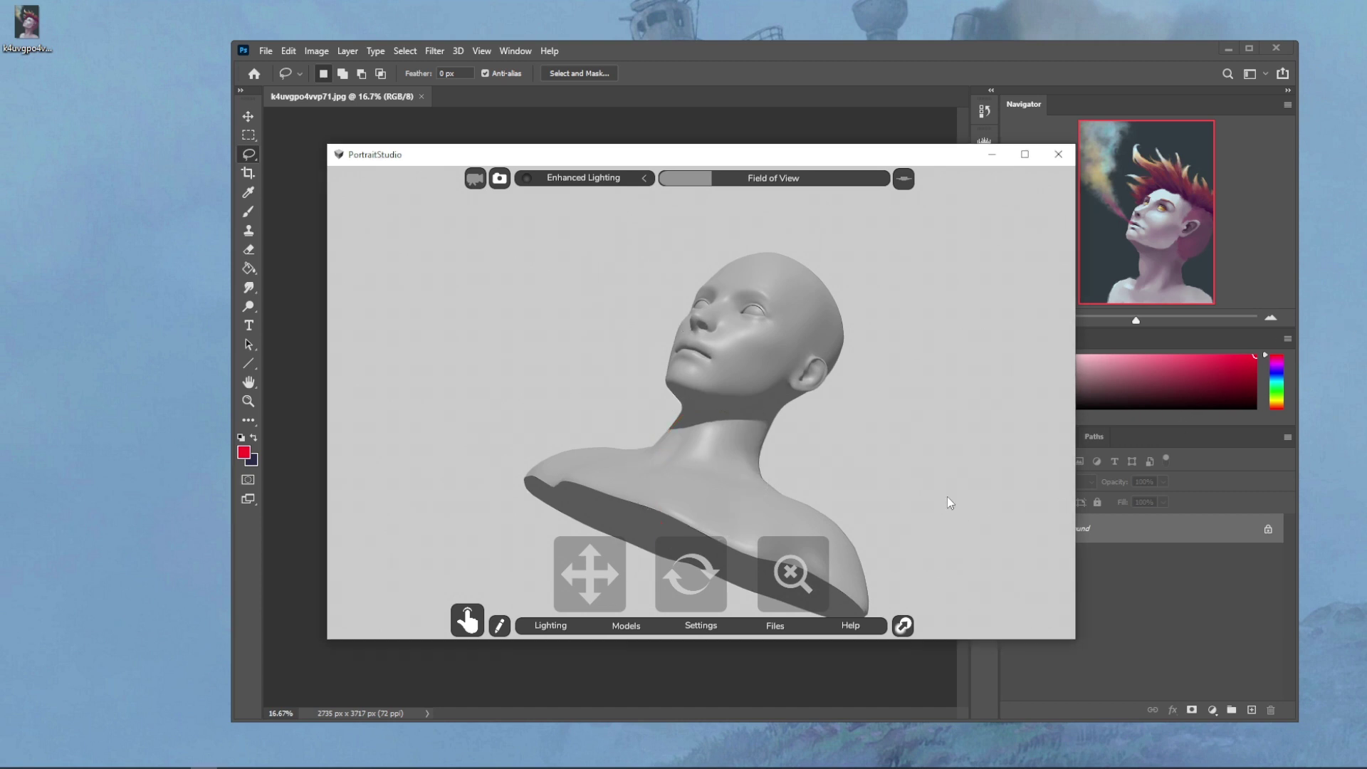
Step: Capture a screenshot region of the posed head, then close PortraitStudio
key("Print")
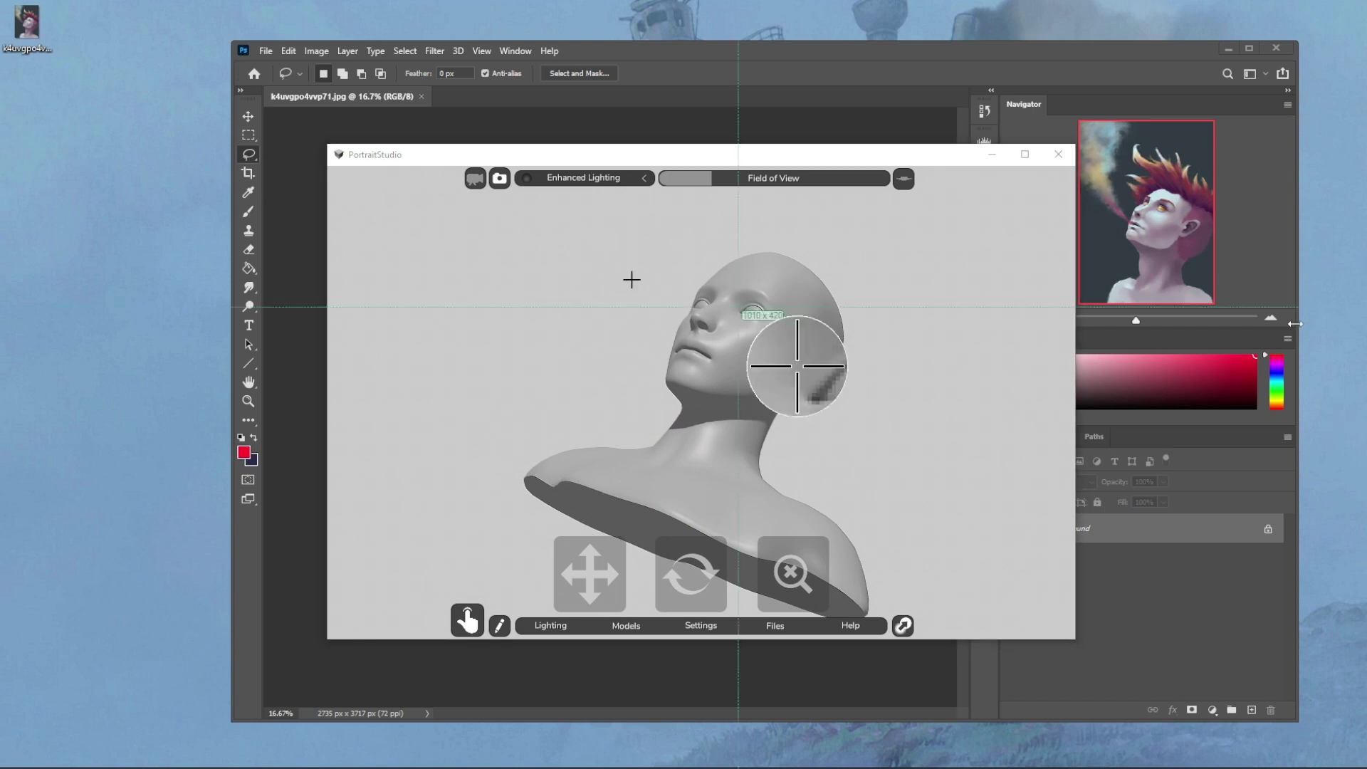
left_click_drag(581, 223, 920, 560)
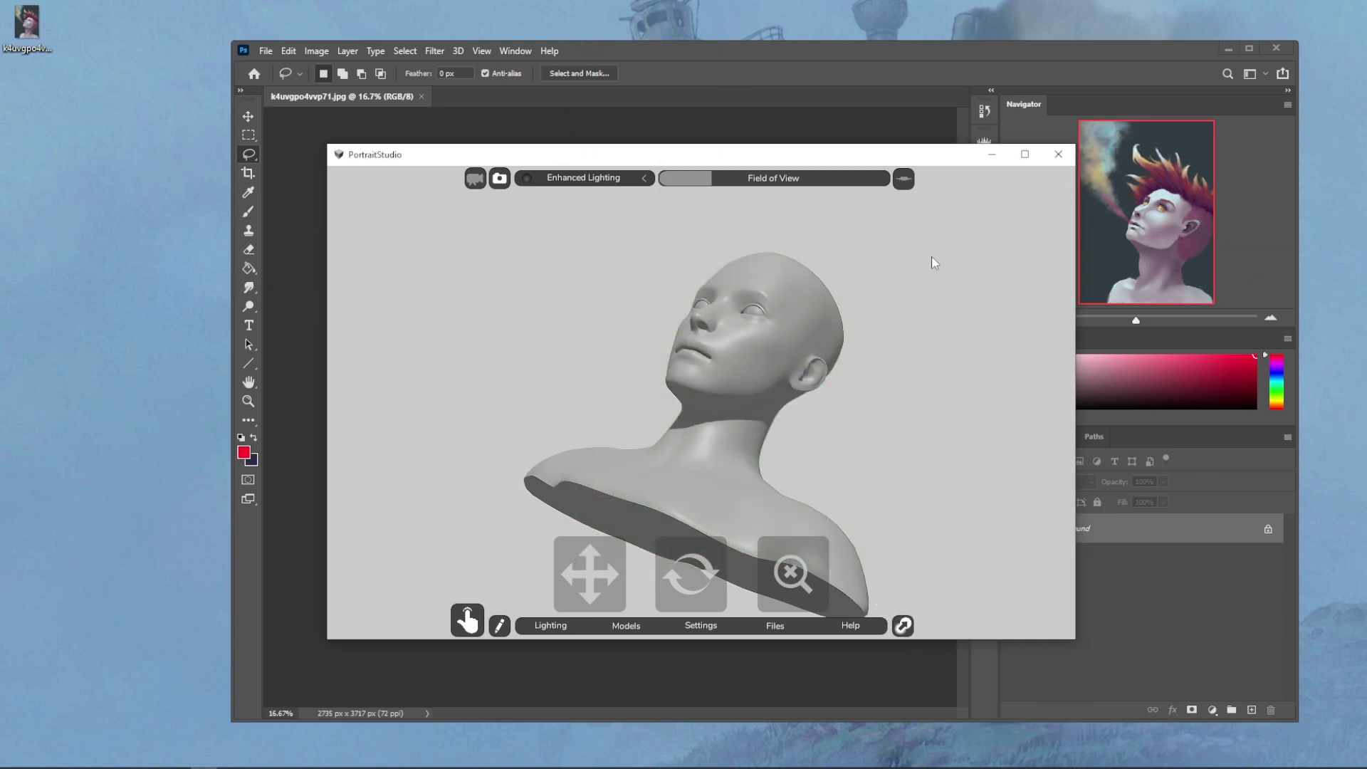
left_click(1059, 154)
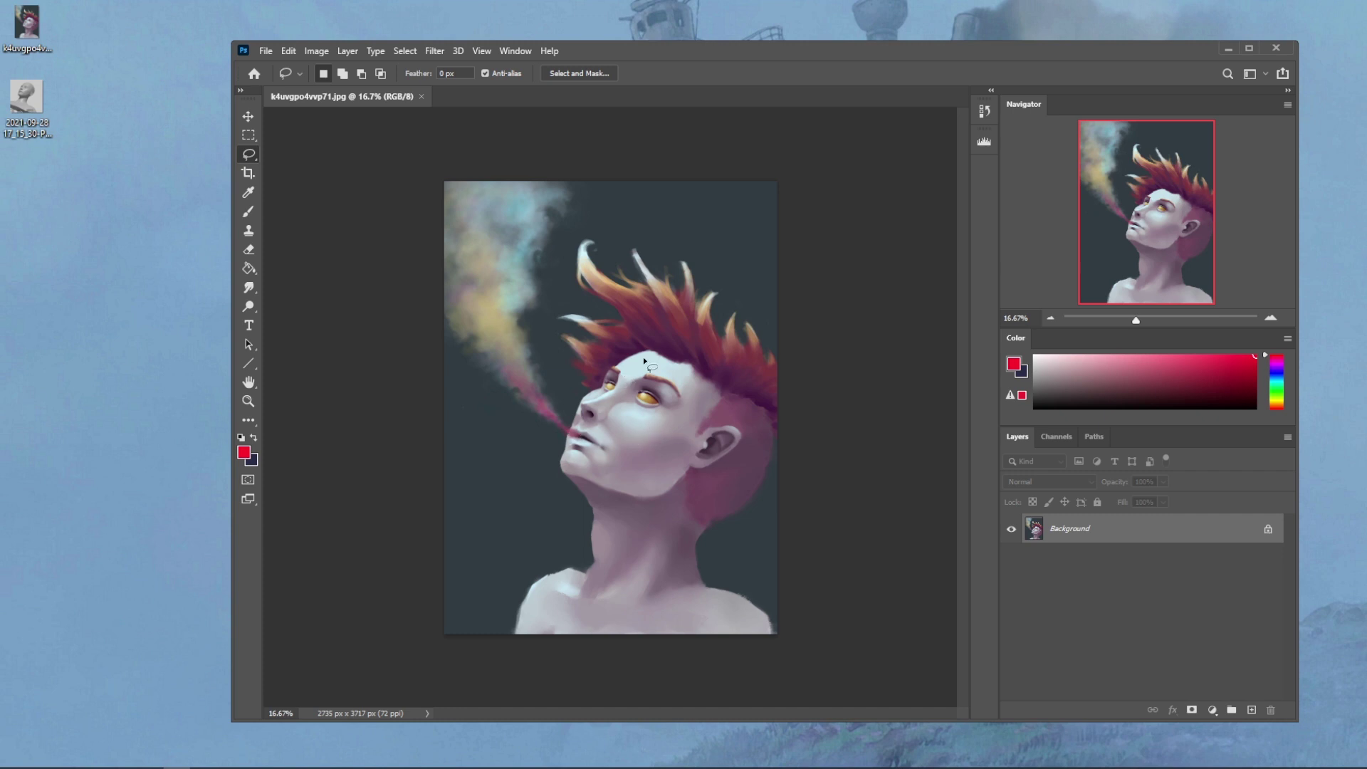
Step: Lasso the brow area and set up a Dry-Oil 80 brush at size 200 and 100% opacity
mouse_move(613, 370)
left_mouse_down()
mouse_move(569, 429)
mouse_move(576, 392)
mouse_move(655, 345)
left_mouse_up()
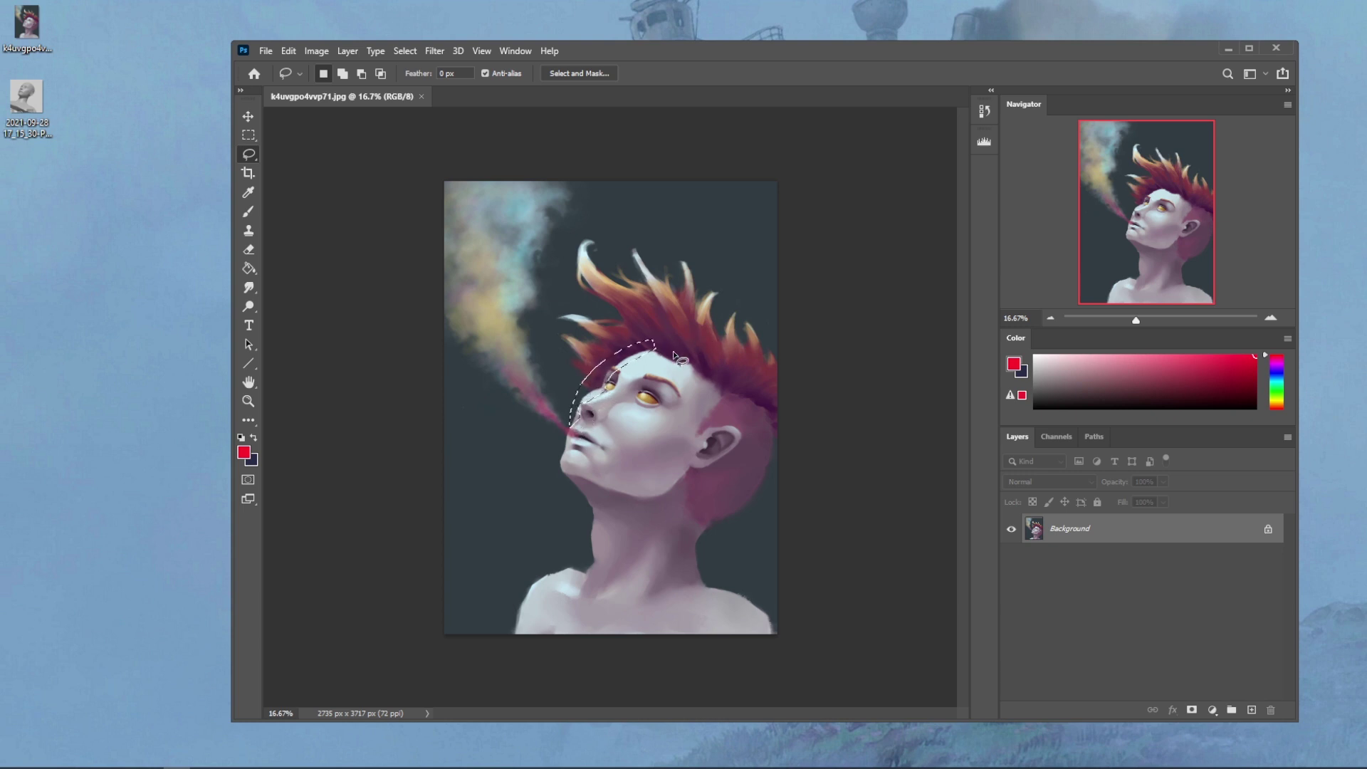
key("b")
left_click(635, 383, "alt")
right_click(633, 361)
left_click(690, 554)
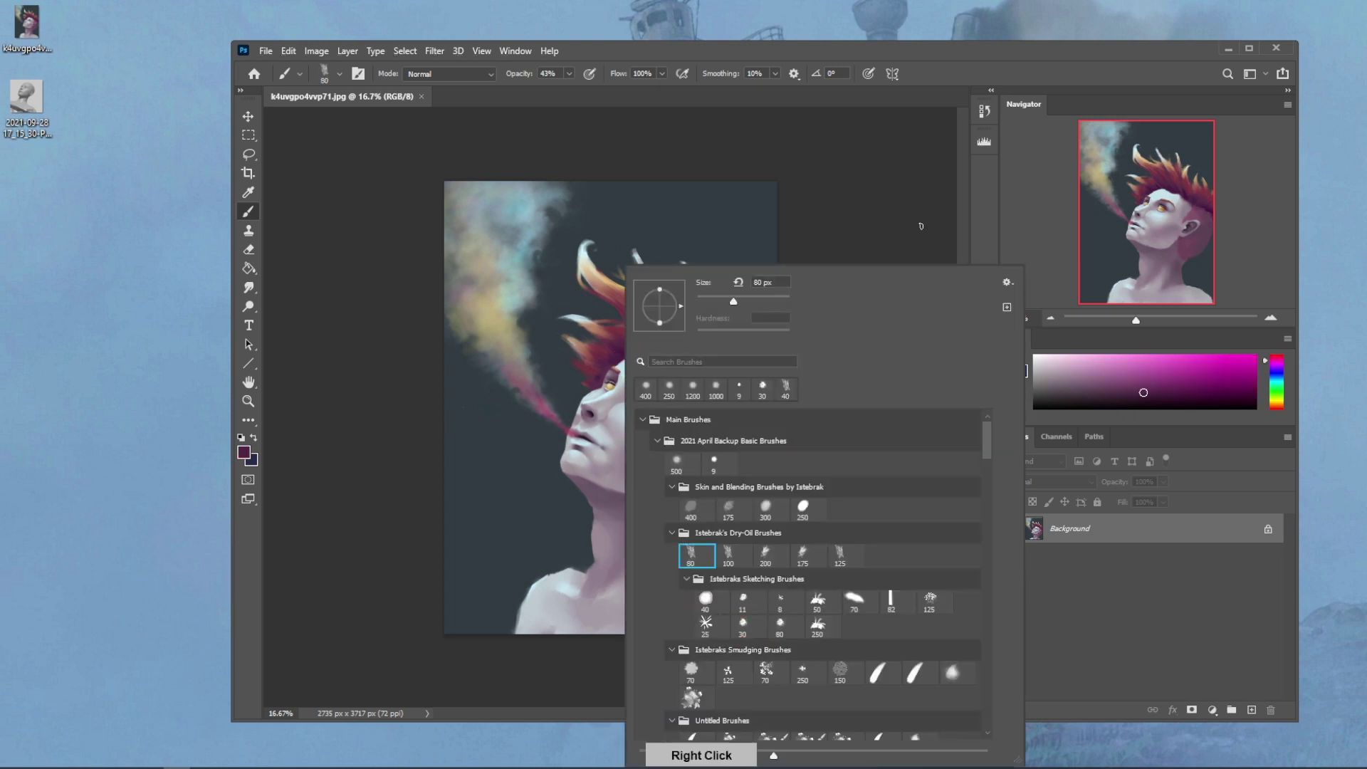
left_click(704, 152)
key("bracketright")
key("bracketright")
key("bracketright")
key("bracketright")
key("bracketright")
key("bracketright")
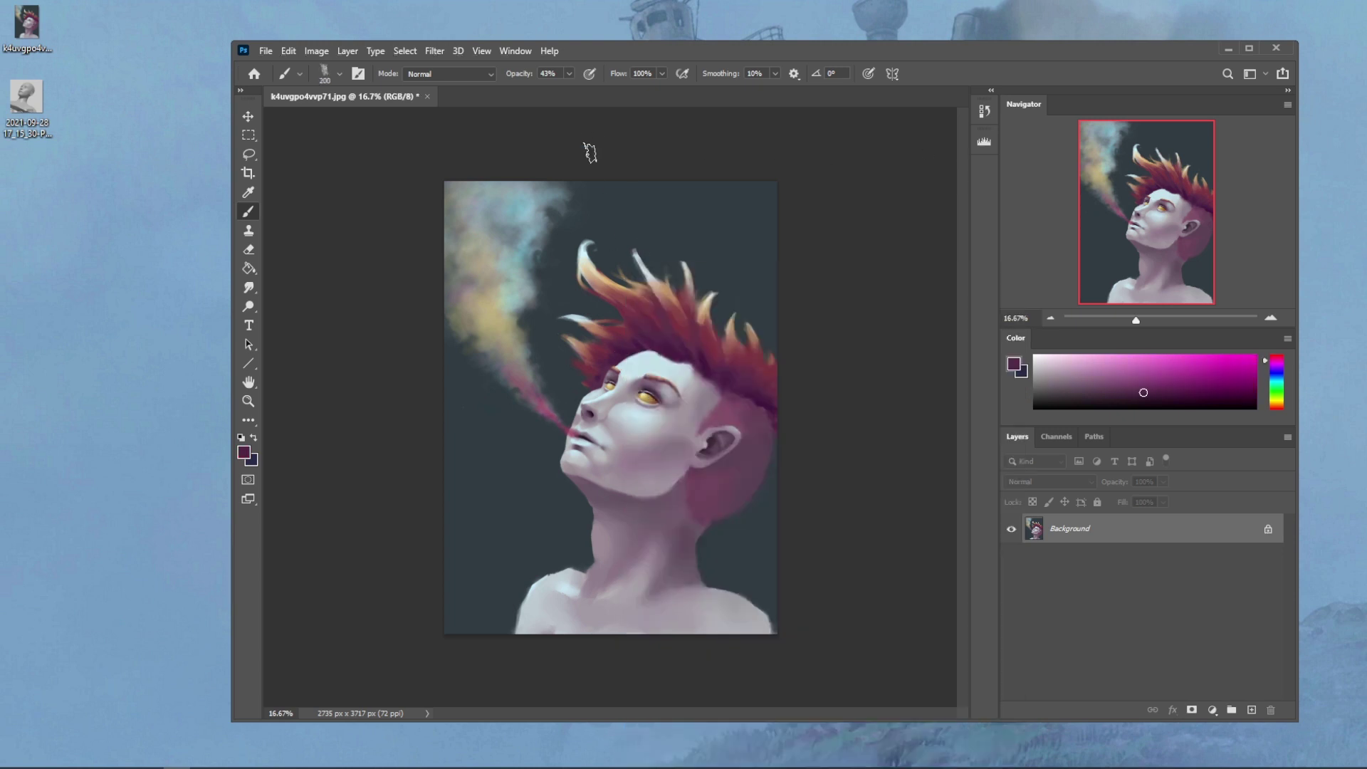
left_click_drag(569, 73, 611, 90)
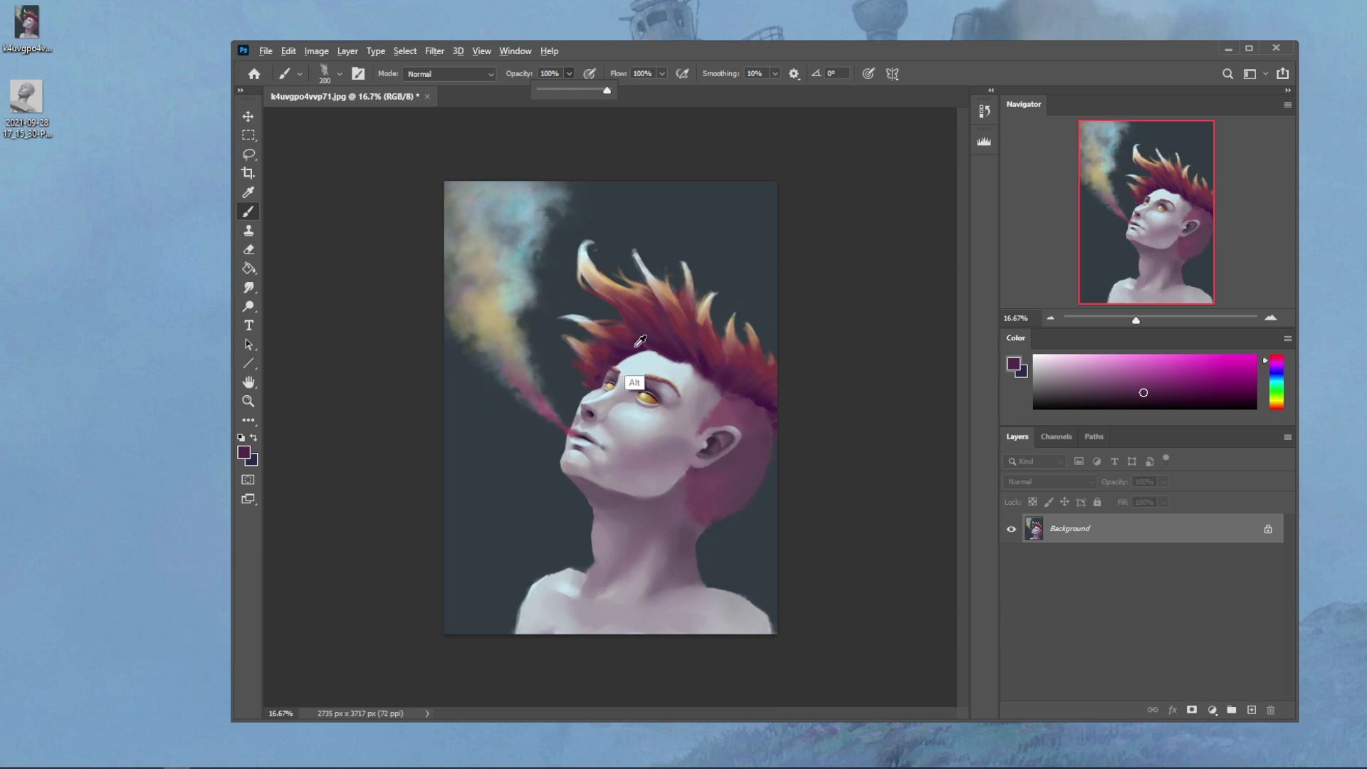
left_click(636, 383)
Step: Paint a darker tone into the hair and background tone along the nose edge, then deselect
left_click(625, 357, "alt")
left_click_drag(616, 360, 610, 366)
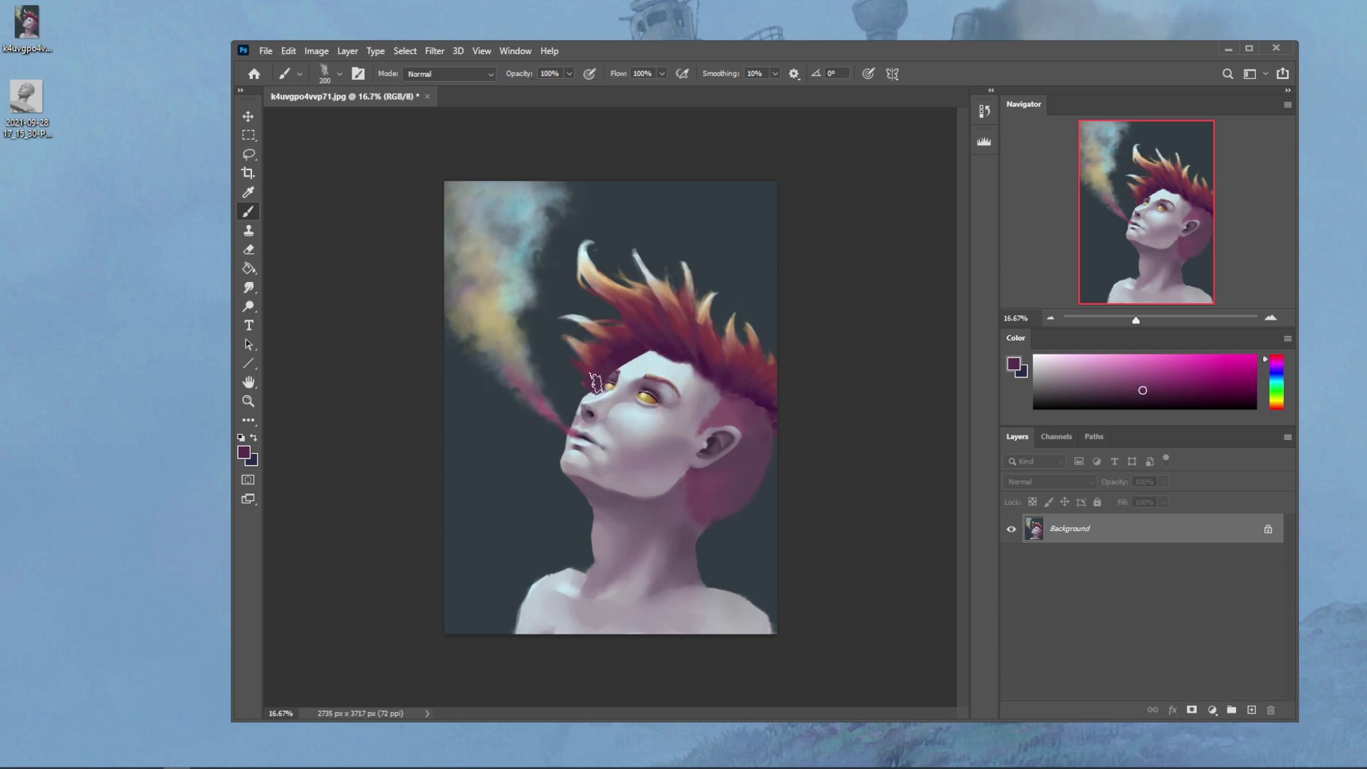
left_click(574, 394, "alt")
left_click_drag(576, 395, 574, 426)
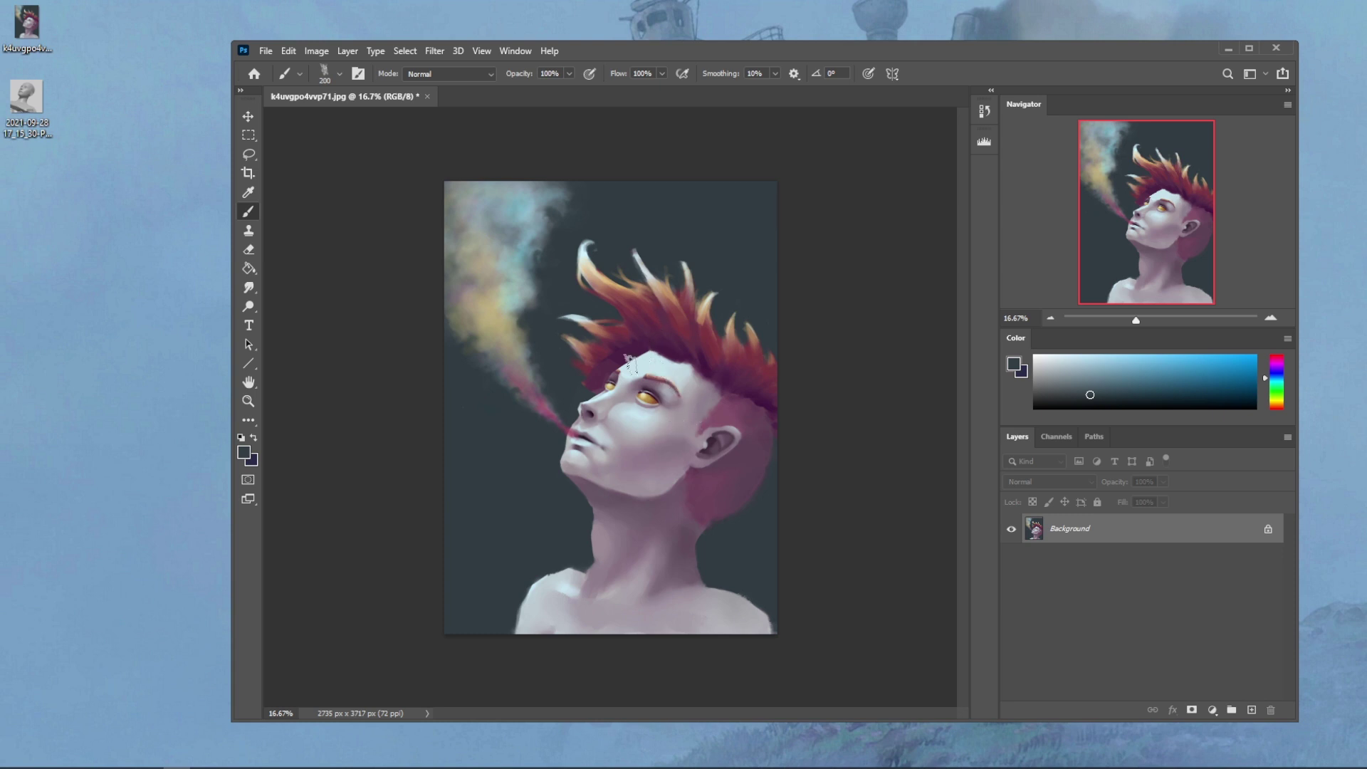
key("m")
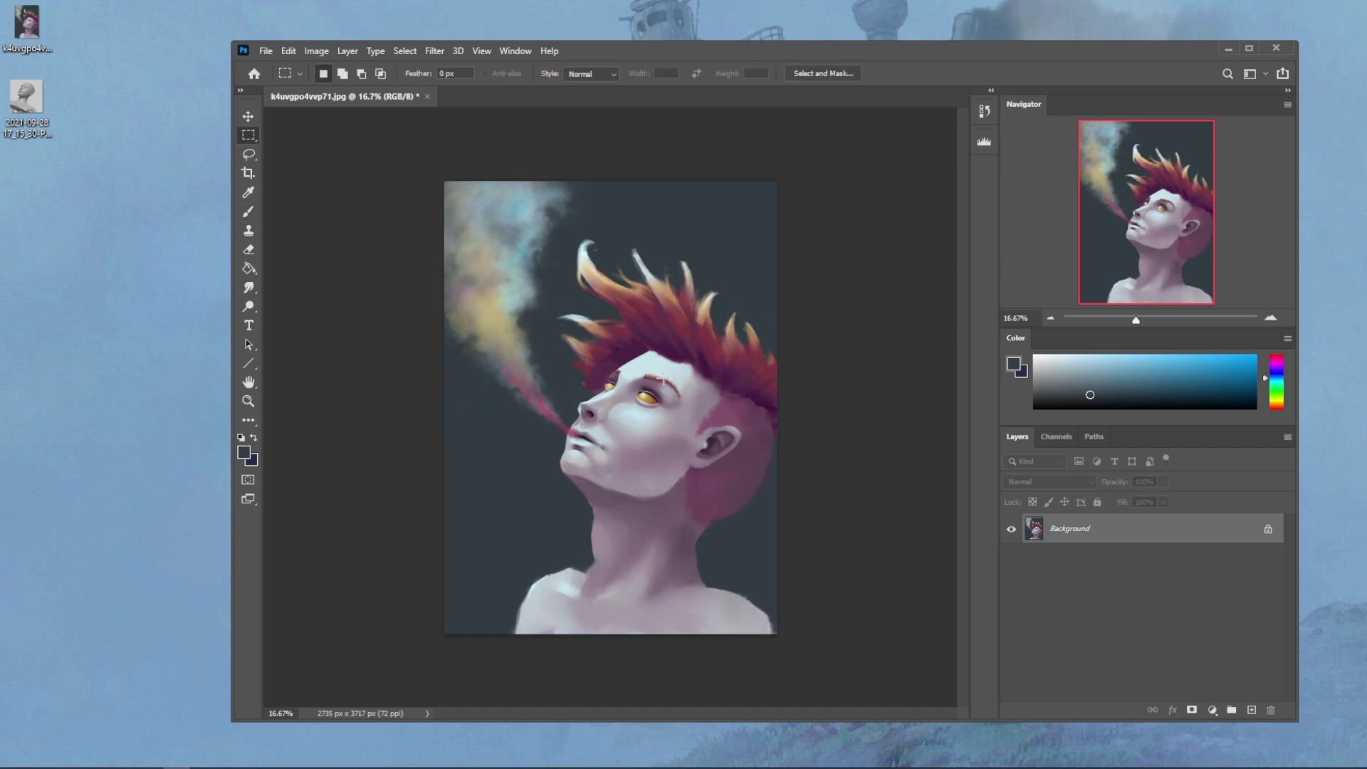
right_click(671, 383)
left_click(704, 388)
Step: Zoom in on the face and sample the dark background with a 40-size brush
key("z")
left_click_drag(502, 328, 703, 509)
key("b")
key("alt")
left_click(532, 366, "alt")
key("bracketleft")
key("bracketleft")
key("bracketleft")
key("bracketleft")
key("bracketleft")
key("bracketleft")
key("bracketleft")
key("bracketleft")
key("bracketleft")
key("bracketleft")
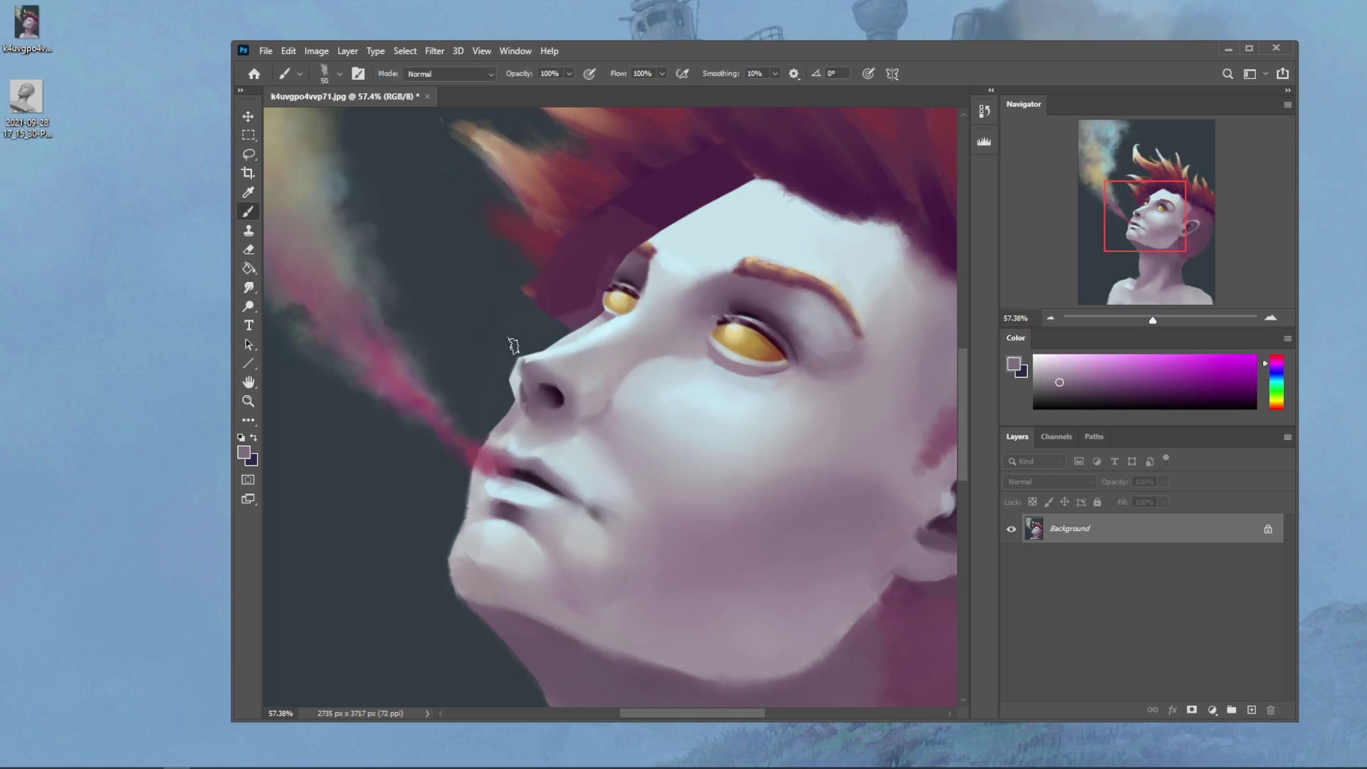
left_click(515, 360, "alt")
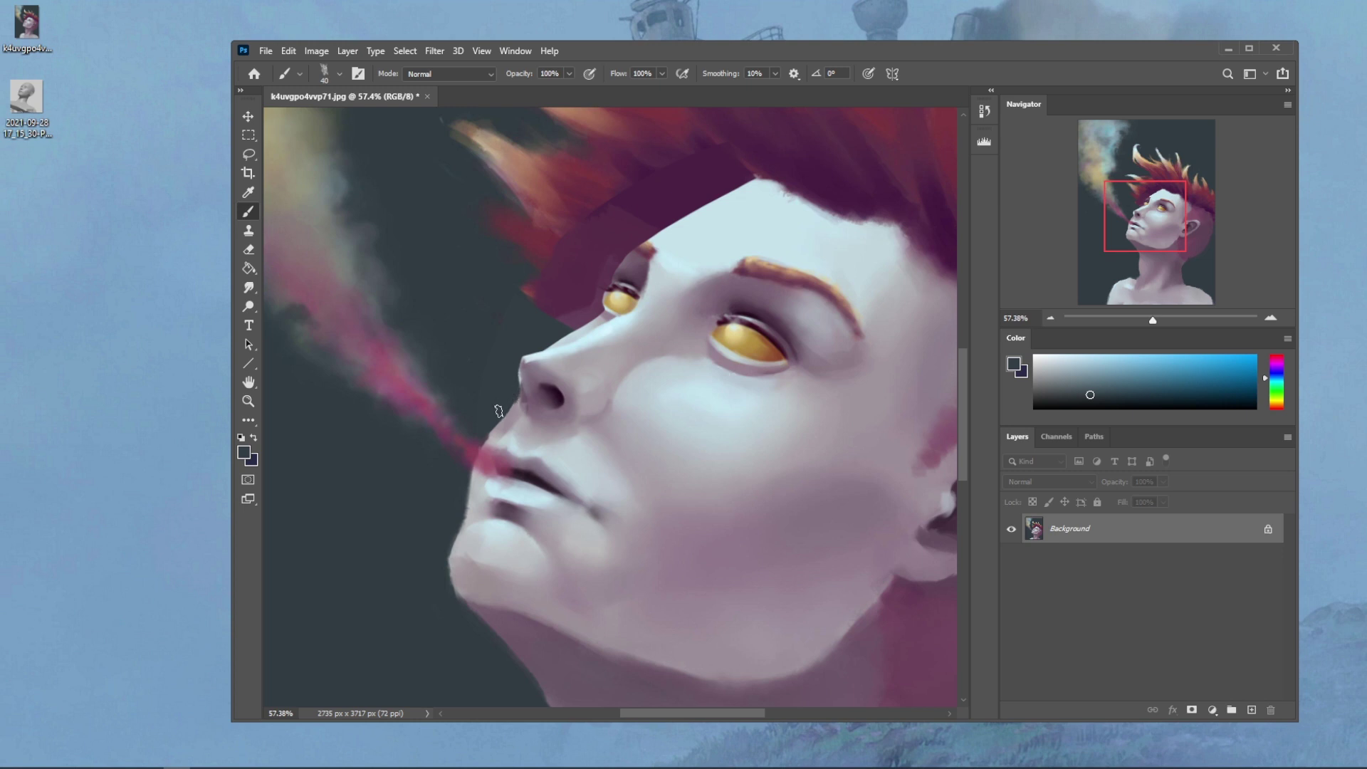
Step: Paint the dark tone along the nose, upper lip and chin contour, then zoom out to the whole portrait
mouse_move(497, 414)
left_mouse_down()
mouse_move(503, 399)
mouse_move(493, 430)
left_mouse_up()
mouse_move(464, 494)
left_mouse_down()
mouse_move(452, 528)
mouse_move(468, 501)
mouse_move(445, 547)
mouse_move(468, 510)
mouse_move(448, 544)
mouse_move(453, 583)
mouse_move(445, 573)
mouse_move(477, 647)
left_mouse_up()
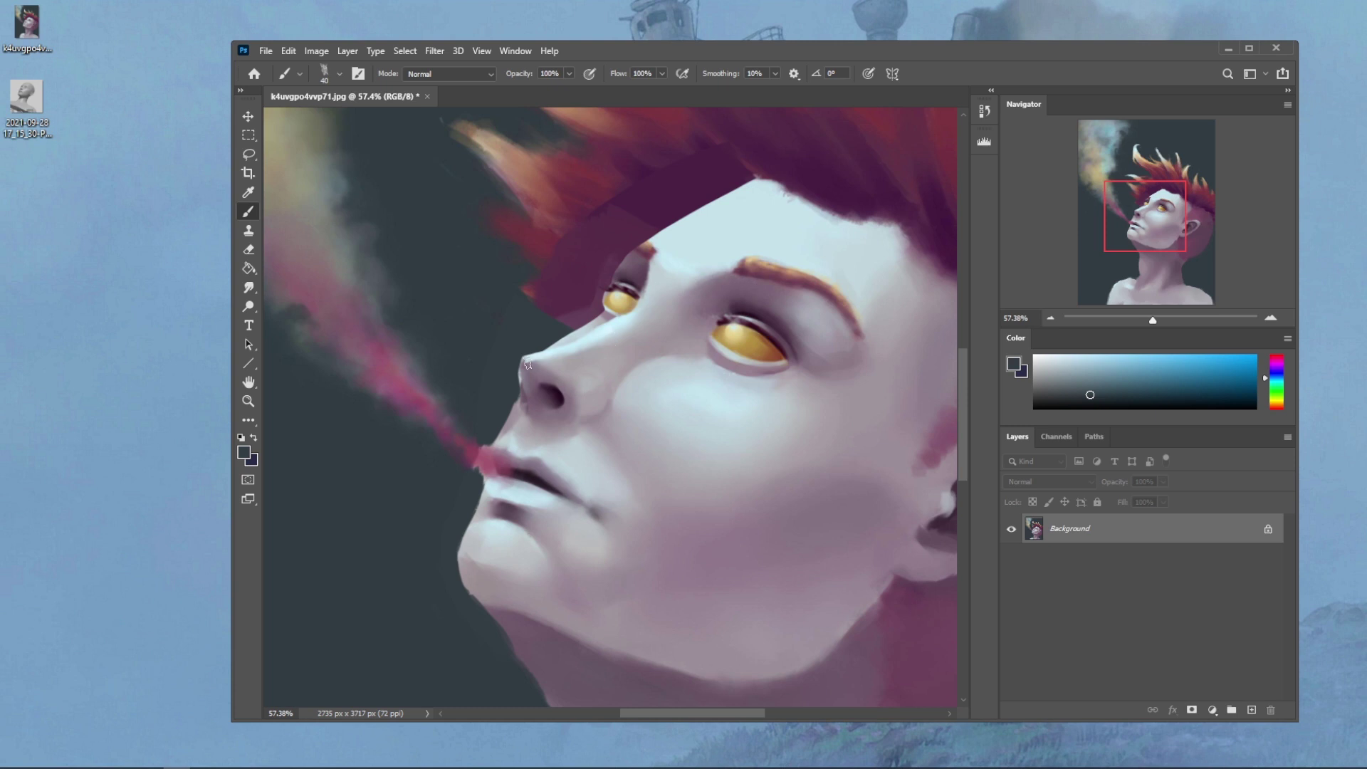
key("ctrl")
key("ctrl+minus")
key("ctrl+minus")
key("ctrl+minus")
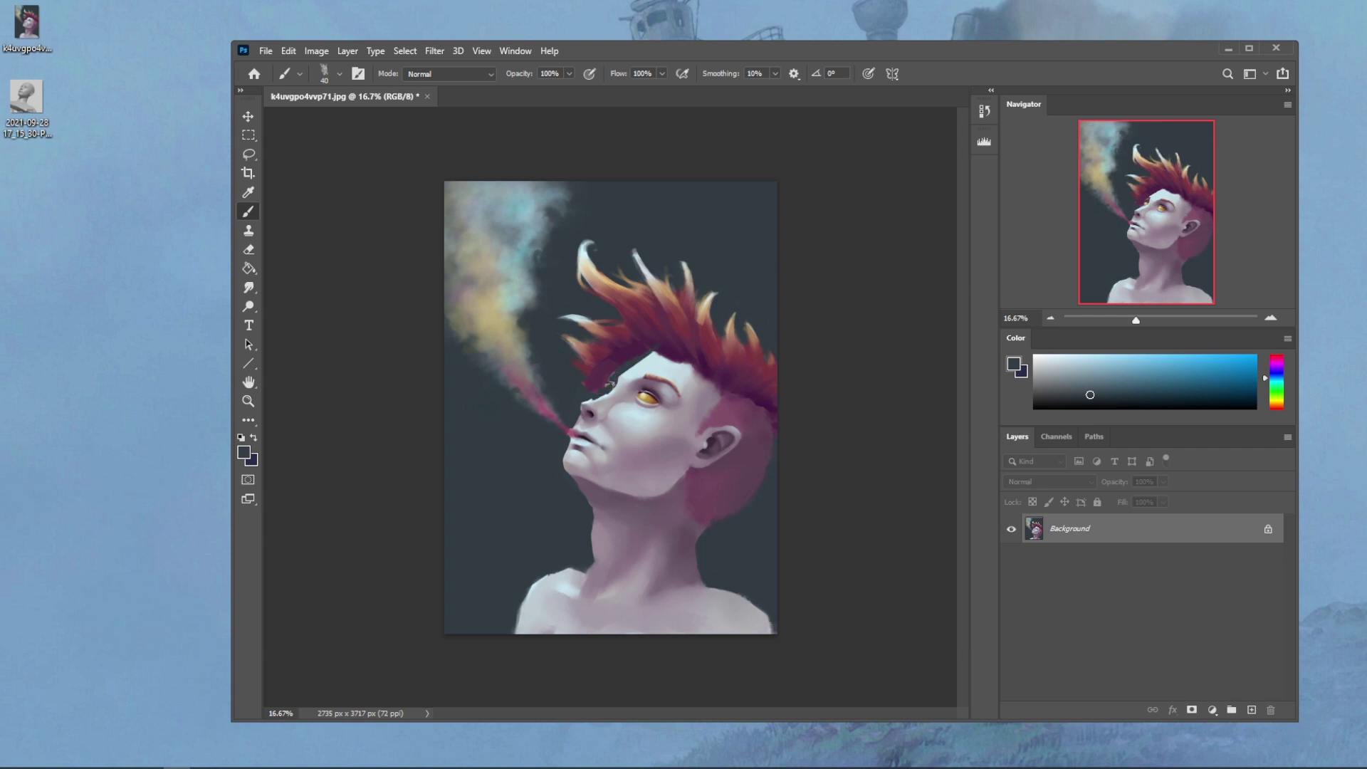
Step: Undo the last stroke to restore the second eye, then rotate and straighten the canvas view
key("ctrl+z")
key("r")
left_click_drag(713, 453, 713, 362)
key("r")
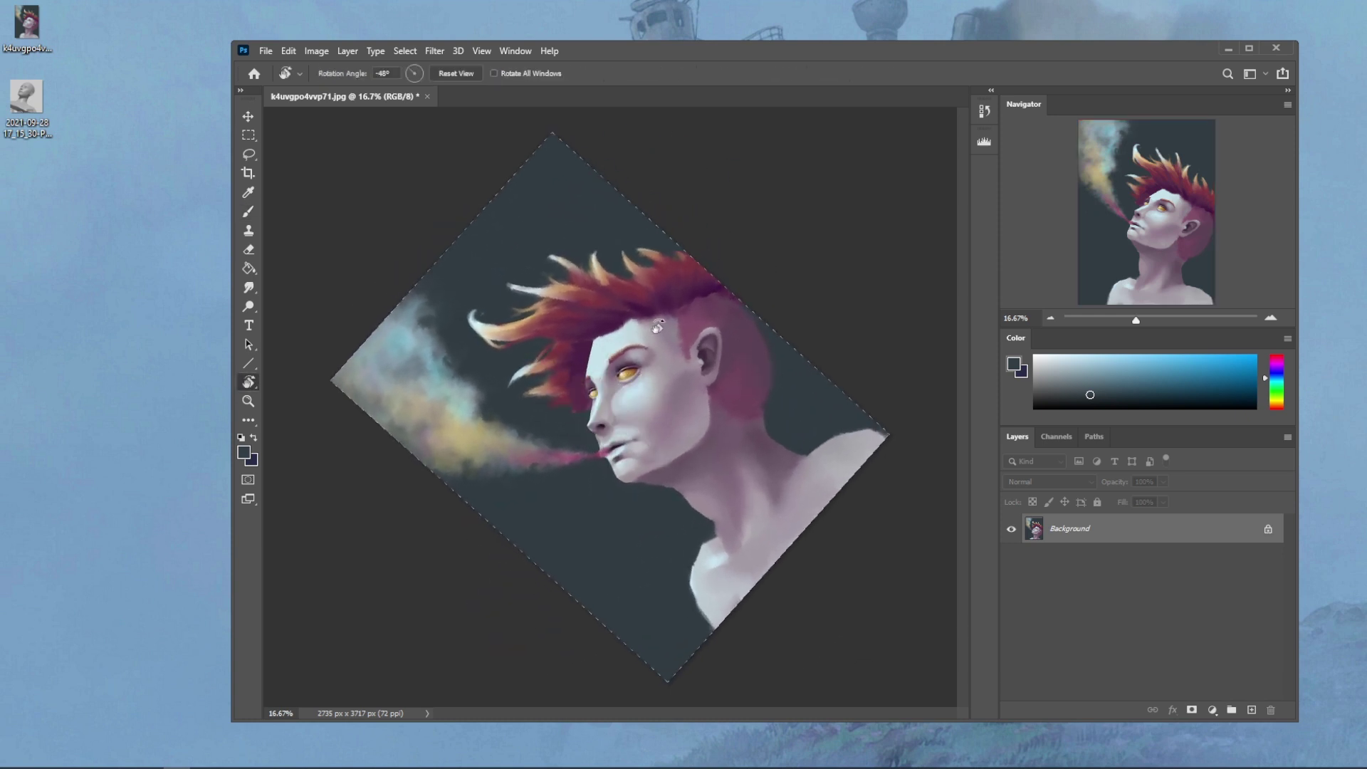
key("m")
right_click(698, 388)
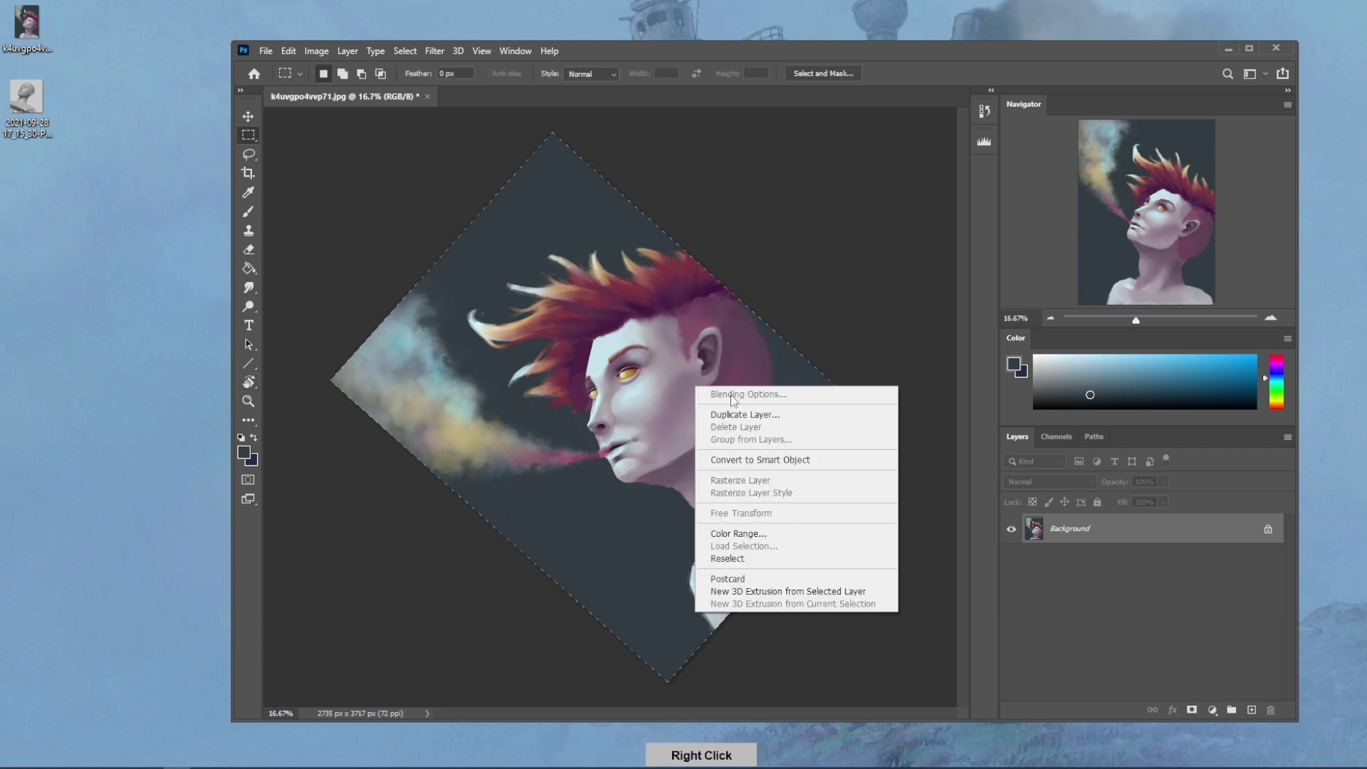
left_click(803, 314)
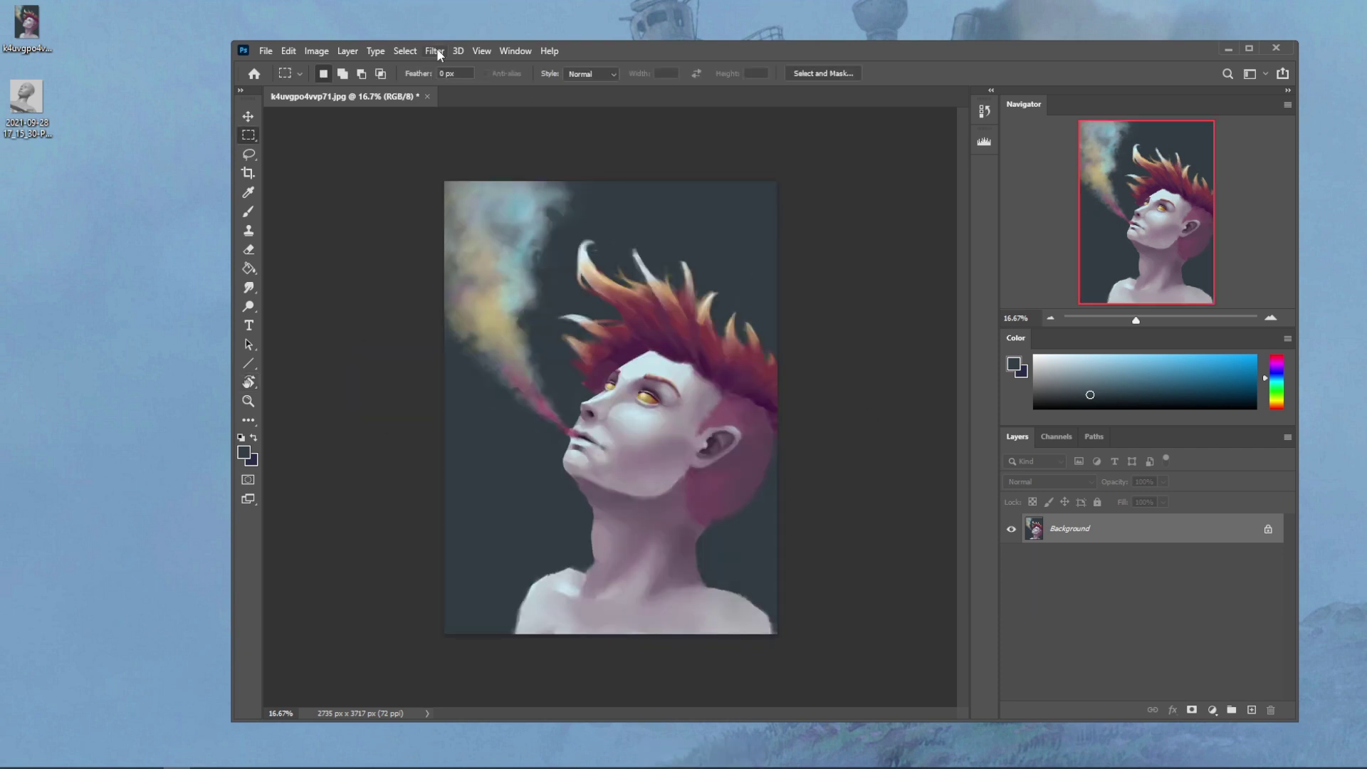
left_click(436, 51)
Step: Reshape the jaw and neck with Liquify's Forward Warp brush around size 700, then lasso the face
left_click(472, 188)
key("ctrl")
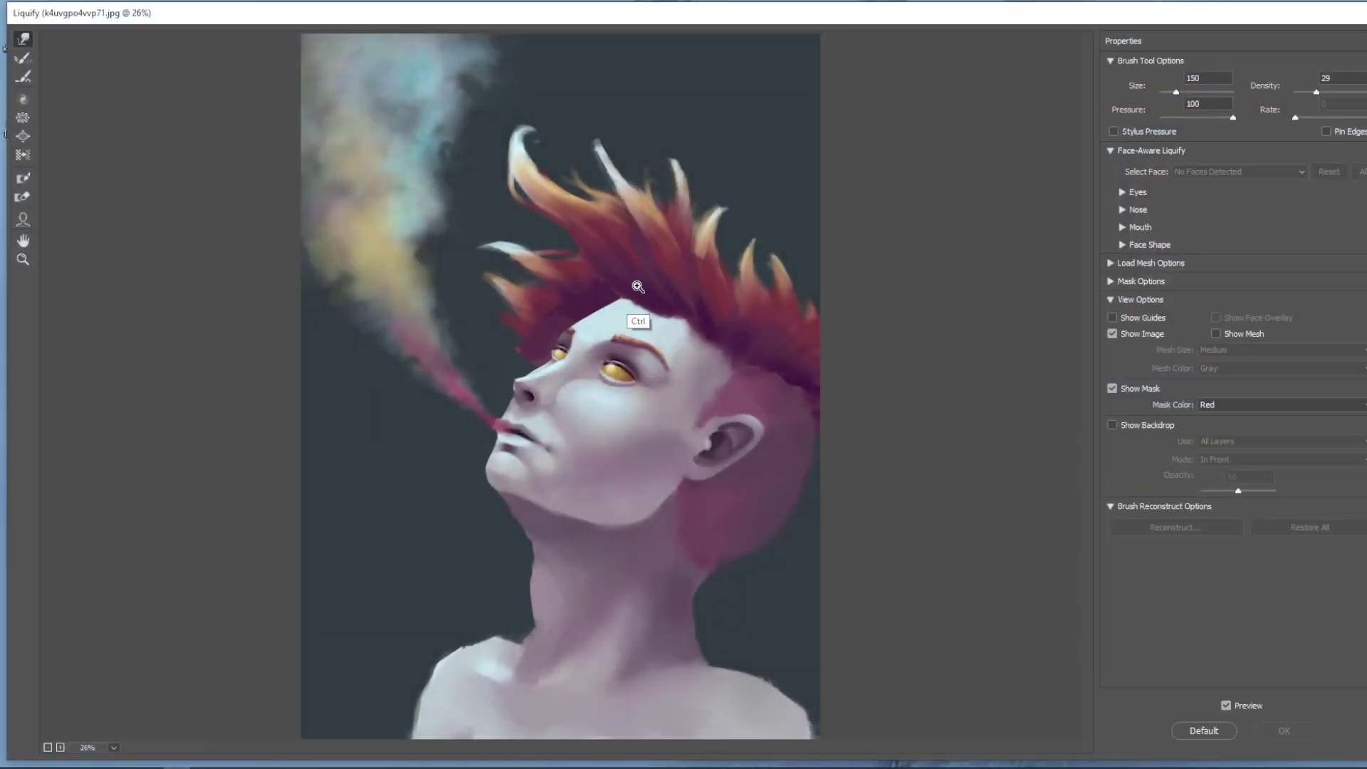
key("ctrl+minus")
key("bracketright")
key("bracketright")
key("bracketright")
key("bracketright")
key("bracketright")
key("bracketright")
key("bracketright")
key("bracketright")
key("bracketright")
key("bracketright")
key("bracketright")
key("bracketright")
left_click_drag(569, 281, 562, 263)
key("bracketleft")
key("bracketleft")
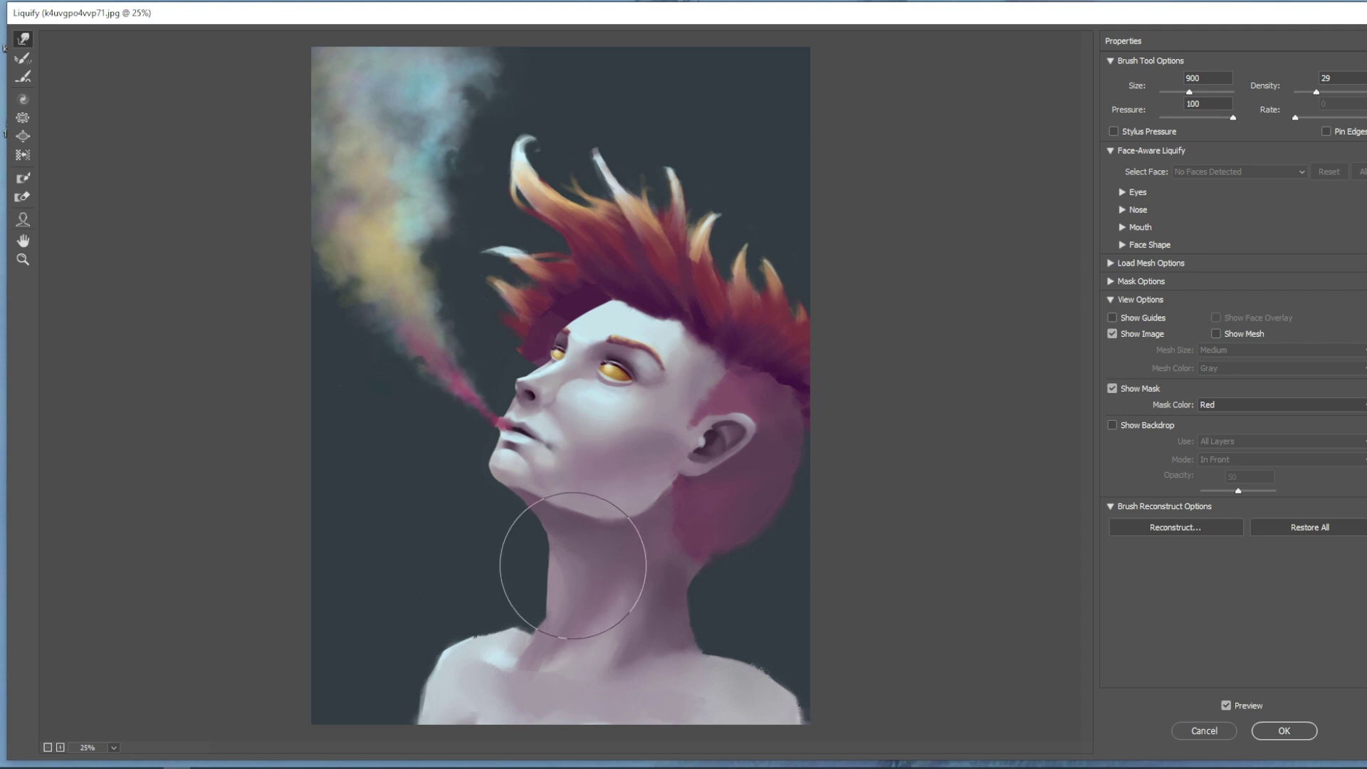
key("bracketleft")
key("bracketleft")
key("bracketleft")
key("bracketleft")
key("bracketleft")
key("bracketleft")
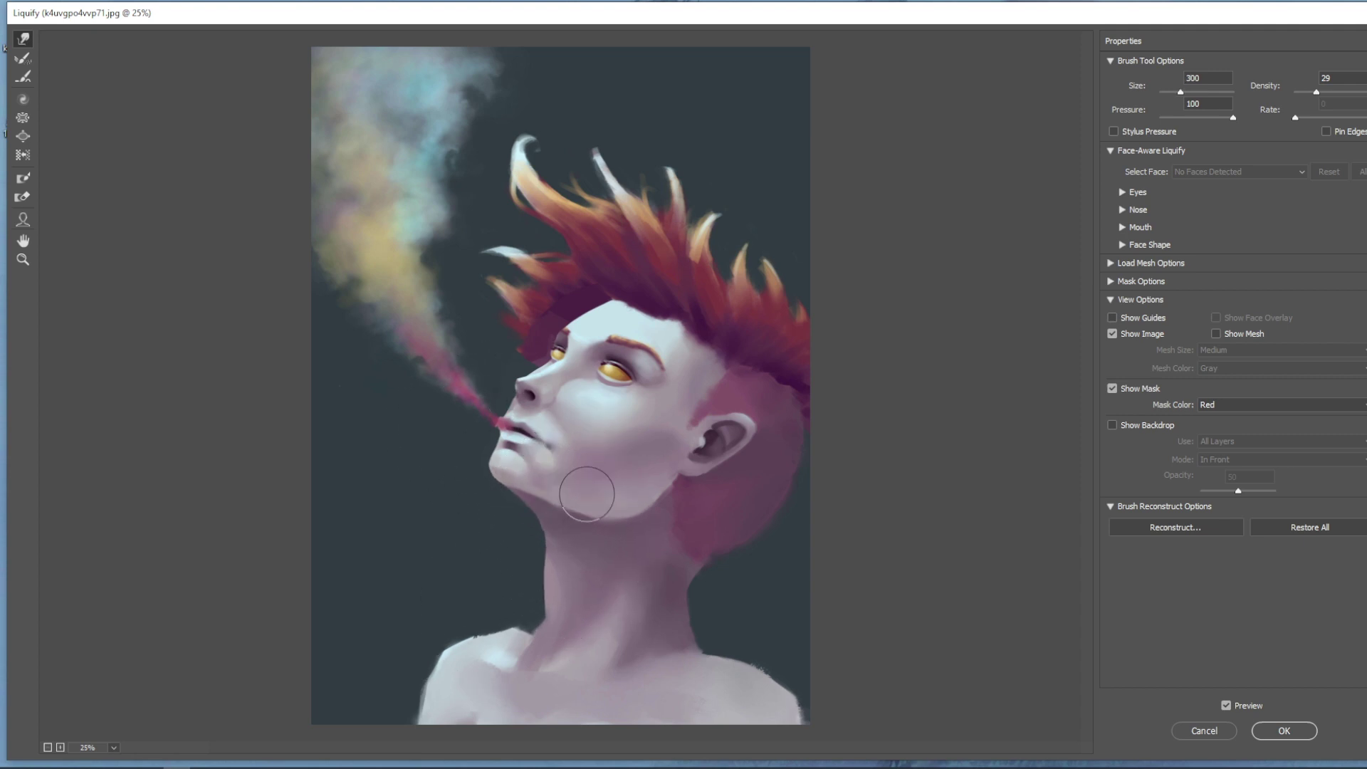
key("bracketright")
key("bracketright")
key("bracketright")
key("bracketright")
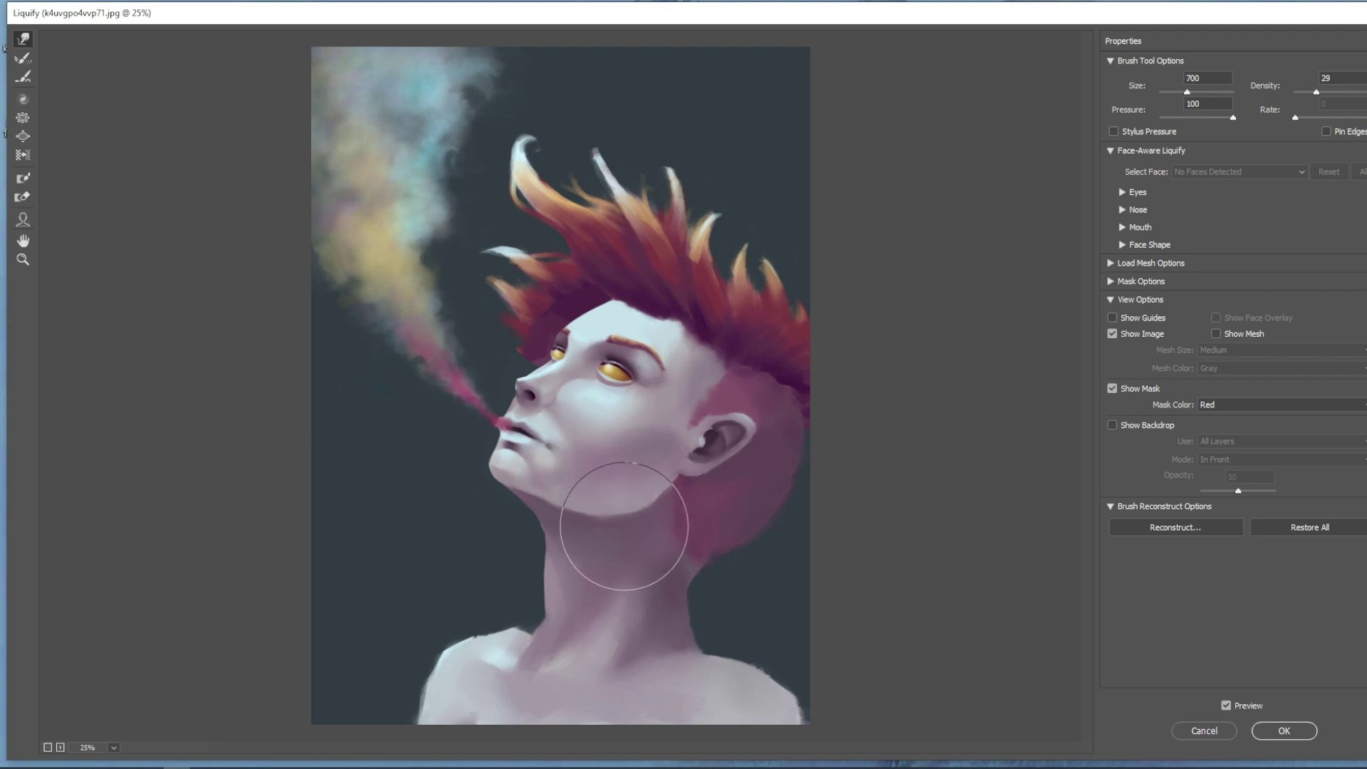
left_click(1284, 731)
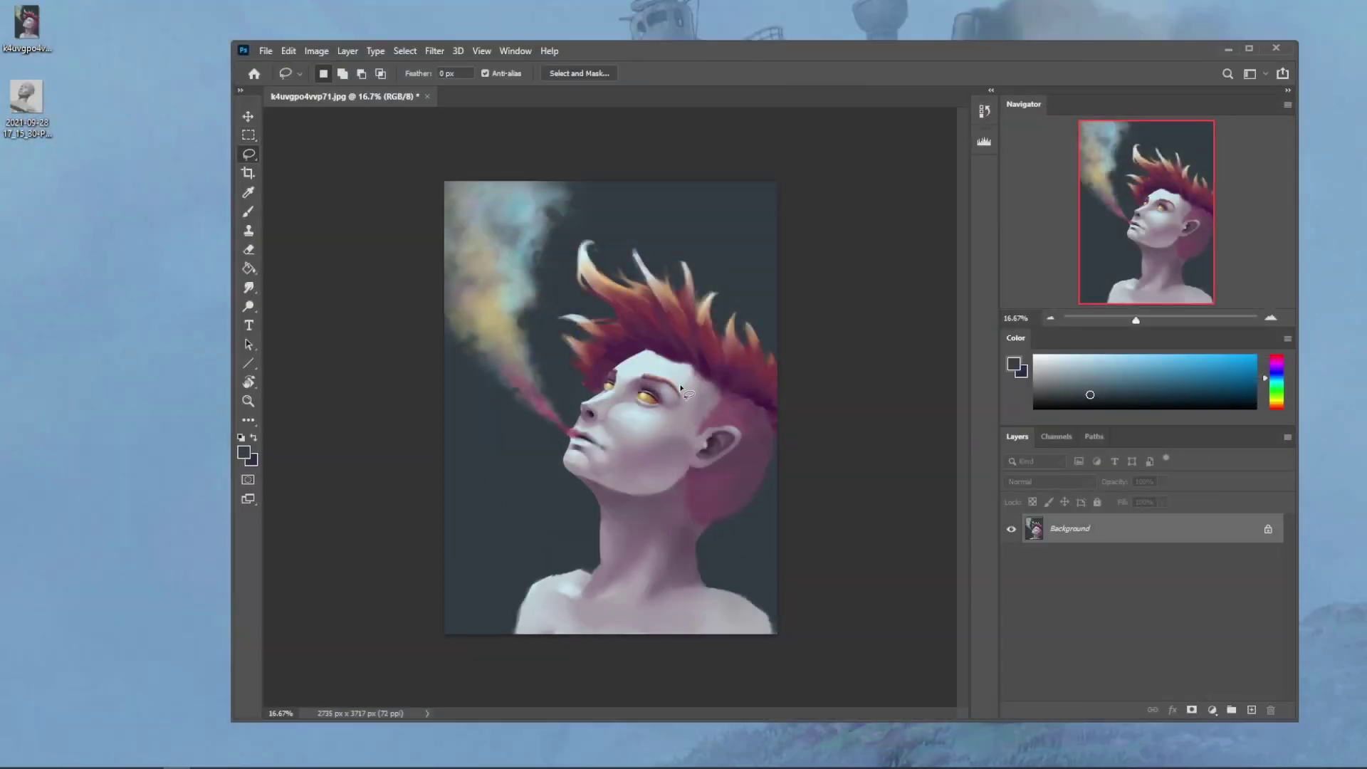
left_click_drag(699, 404, 700, 401)
Step: Copy the face to a new hidden Layer 1 and paint skin tone over the Background's eye area
key("ctrl+j")
left_click(1011, 529)
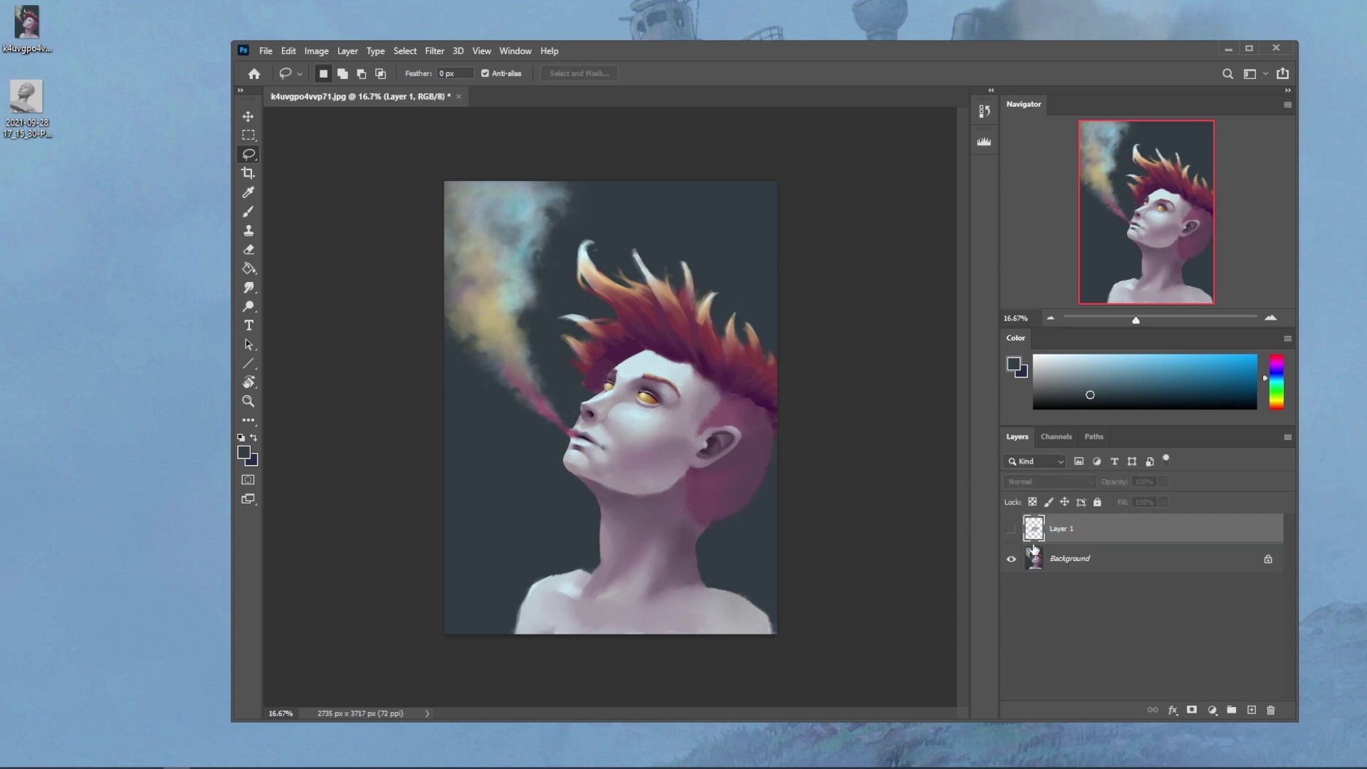
left_click(1075, 562)
key("b")
left_click(657, 421, "alt")
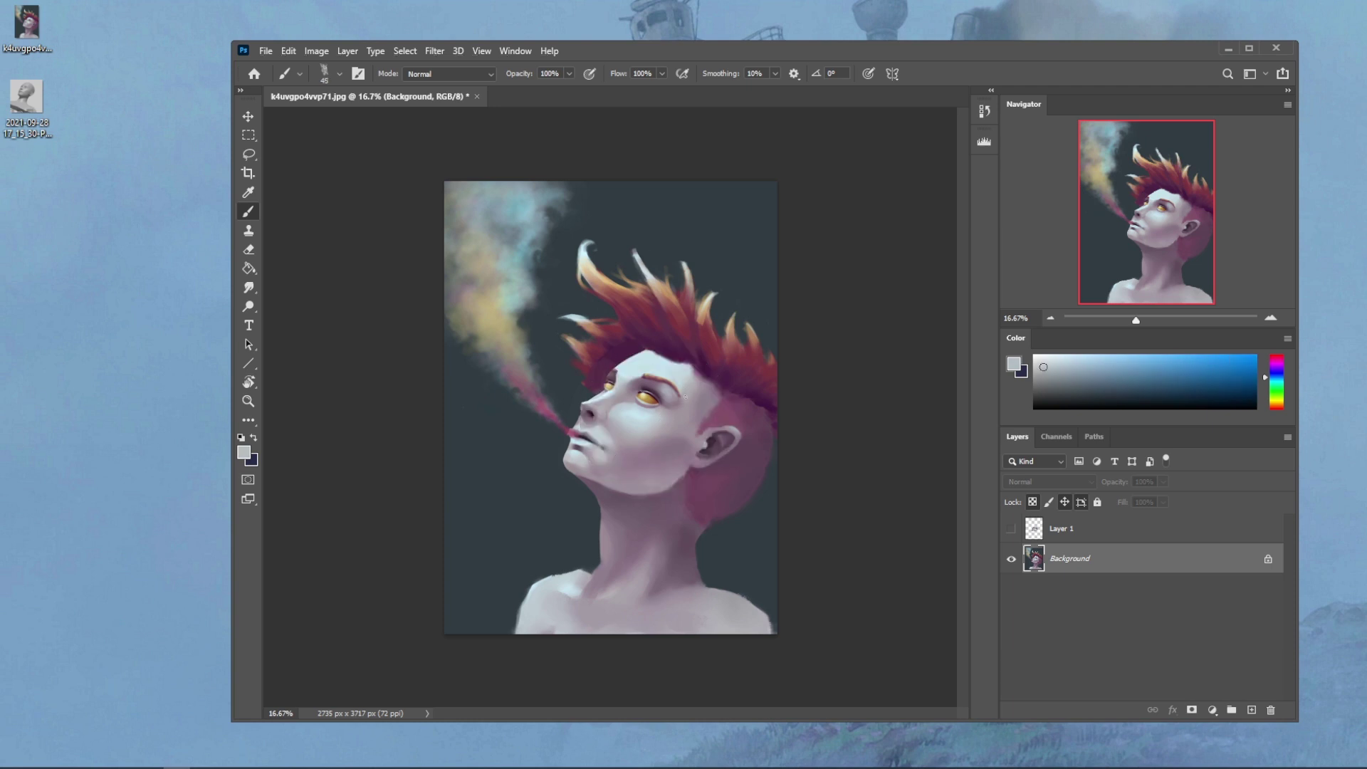
mouse_move(674, 393)
left_mouse_down()
mouse_move(631, 381)
mouse_move(645, 385)
mouse_move(618, 406)
mouse_move(676, 382)
left_mouse_up()
Step: Paint out the eyes and nose with sampled grey-blue, purple and light grey skin tones, then reopen Liquify
left_click(656, 387, "alt")
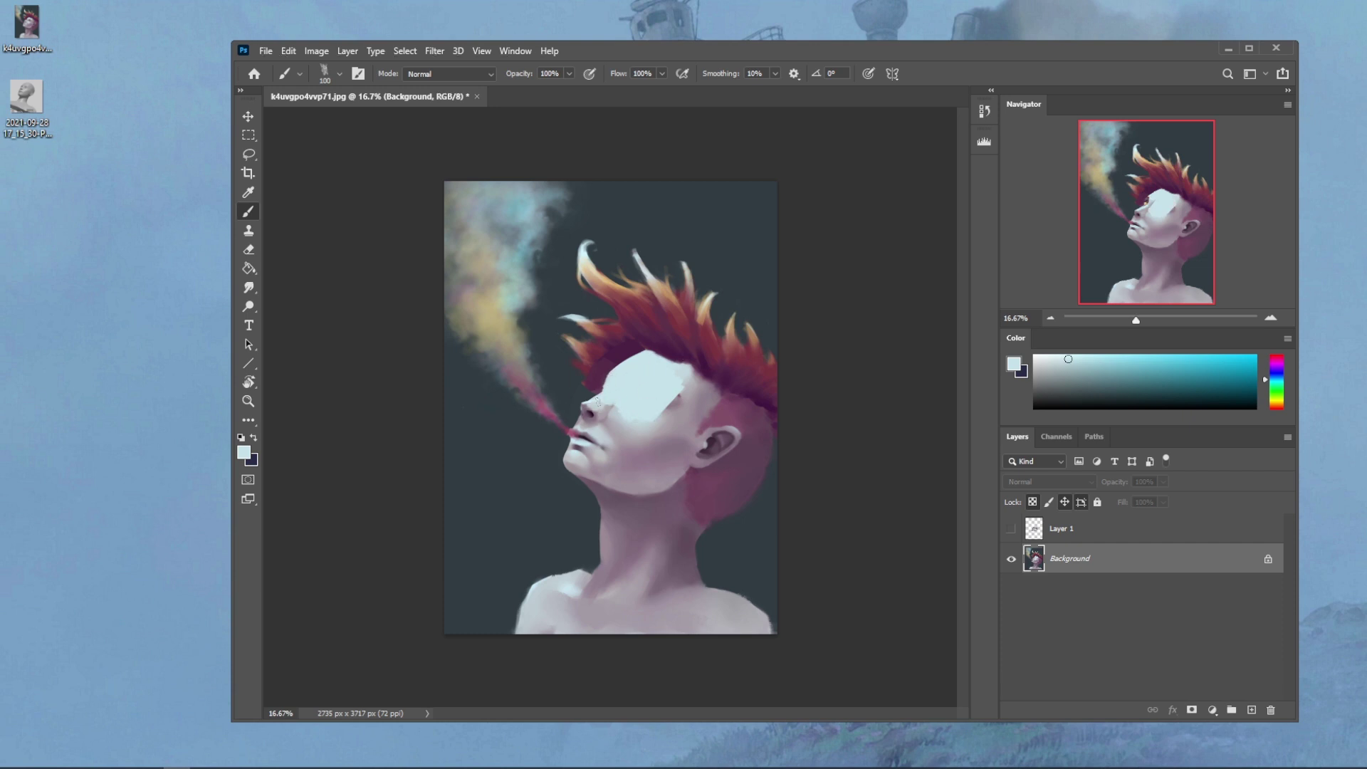
left_click(617, 412, "alt")
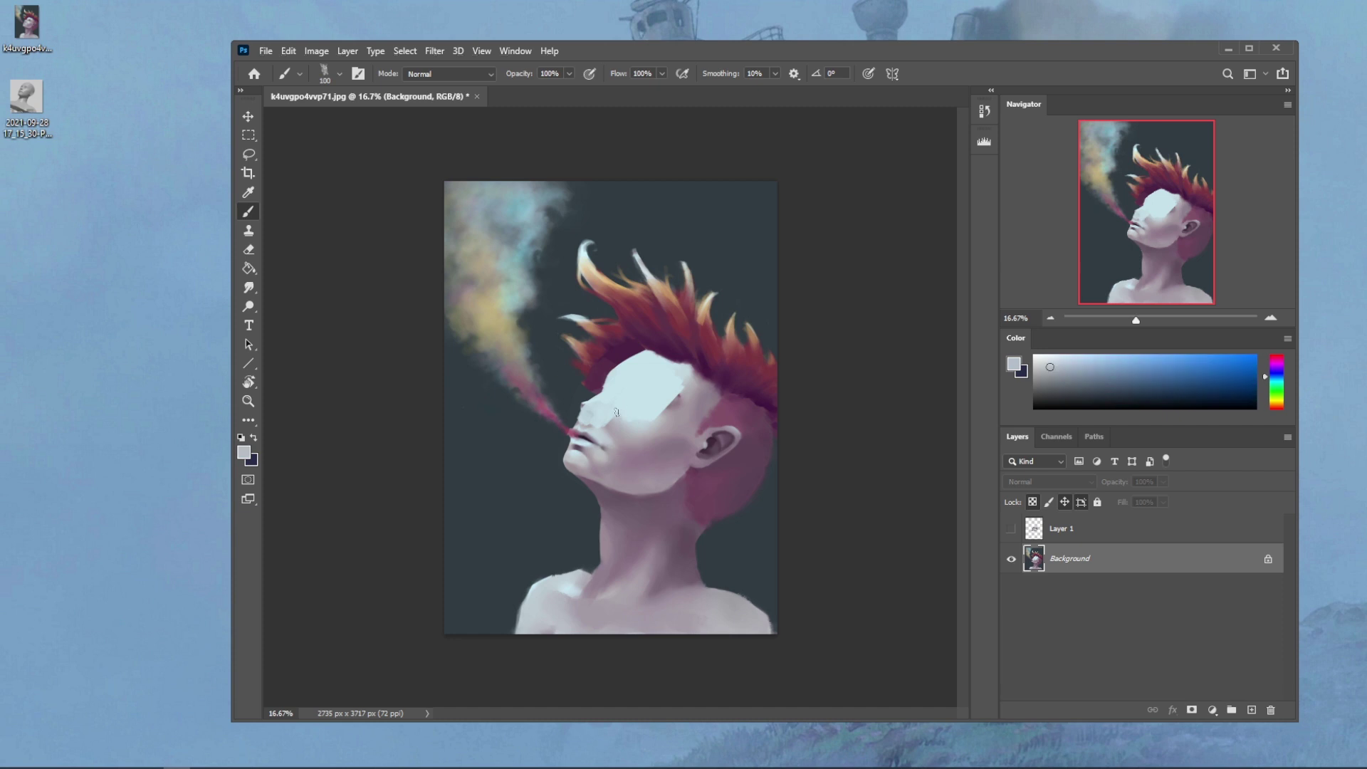
left_click(584, 396, "alt")
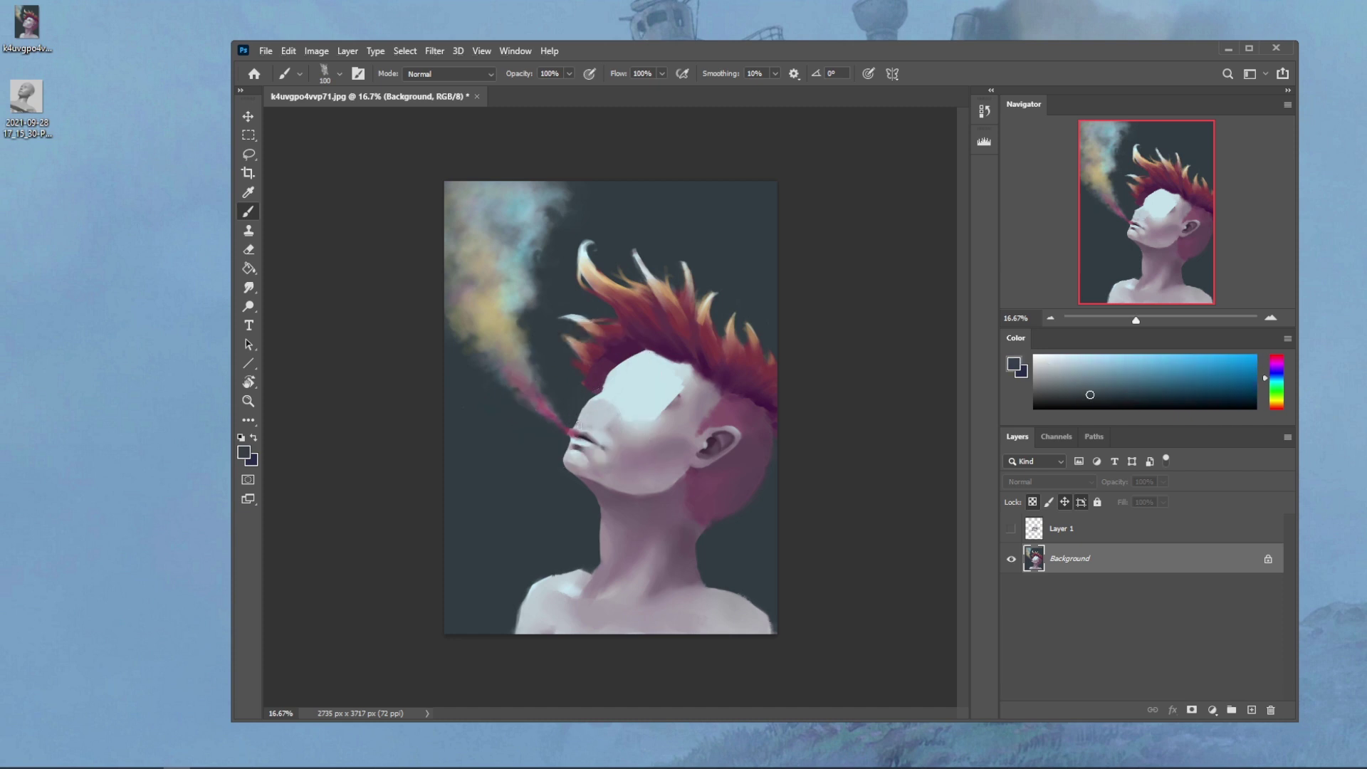
left_click(592, 440, "alt")
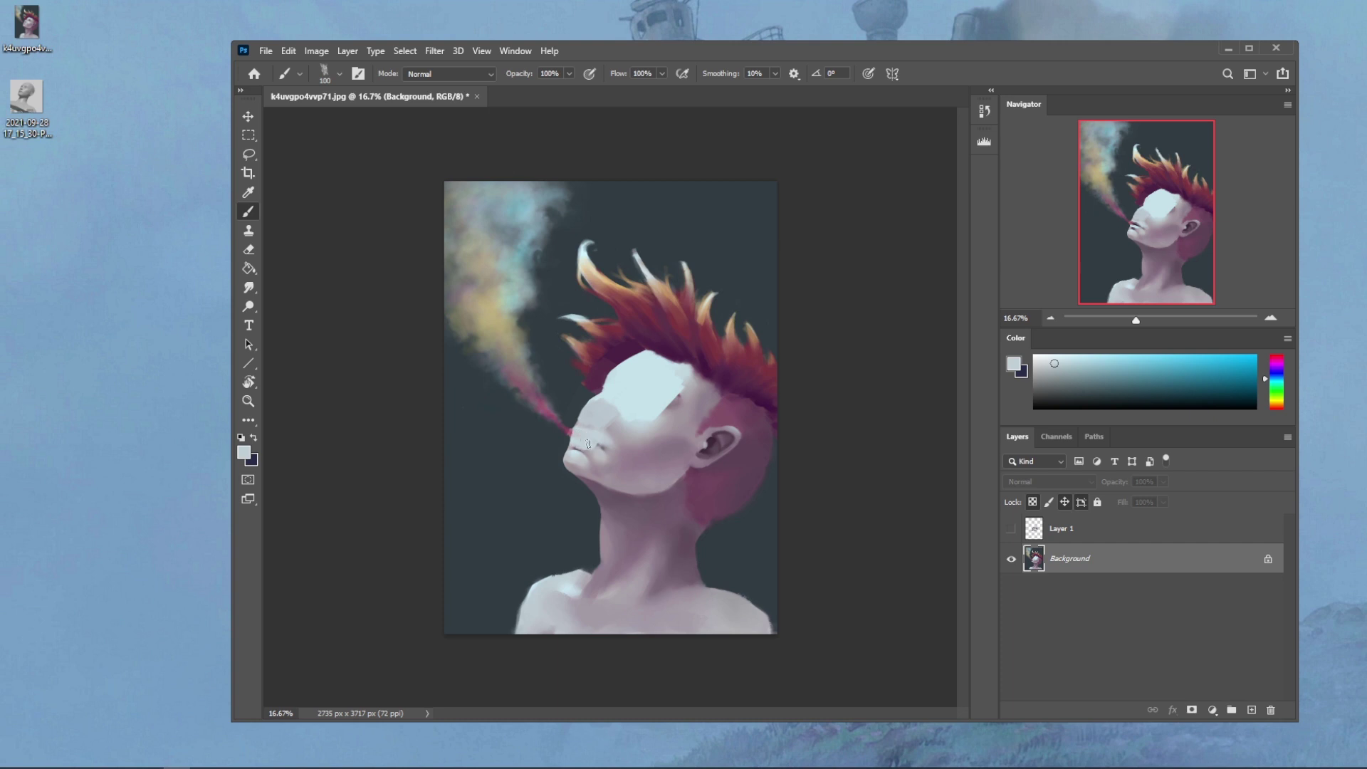
left_click(599, 450, "alt")
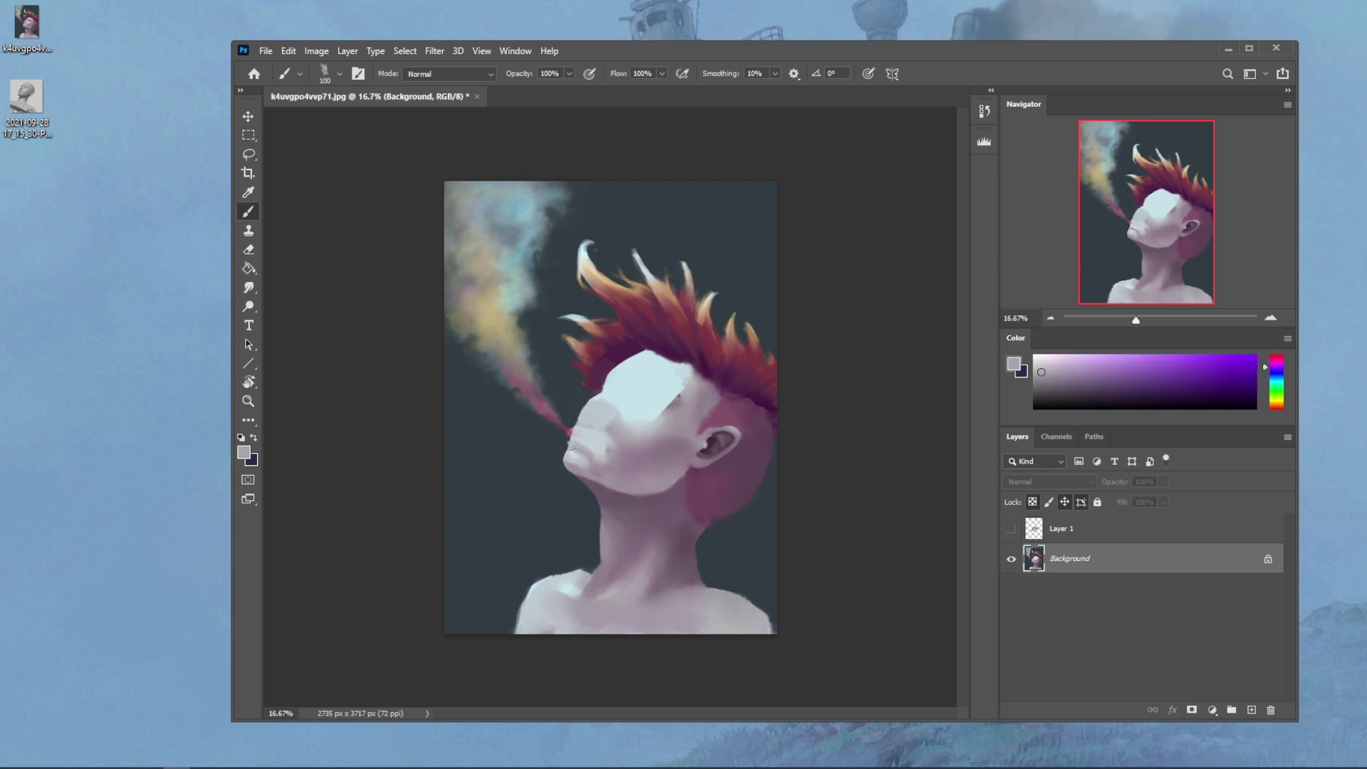
left_click(575, 445, "alt")
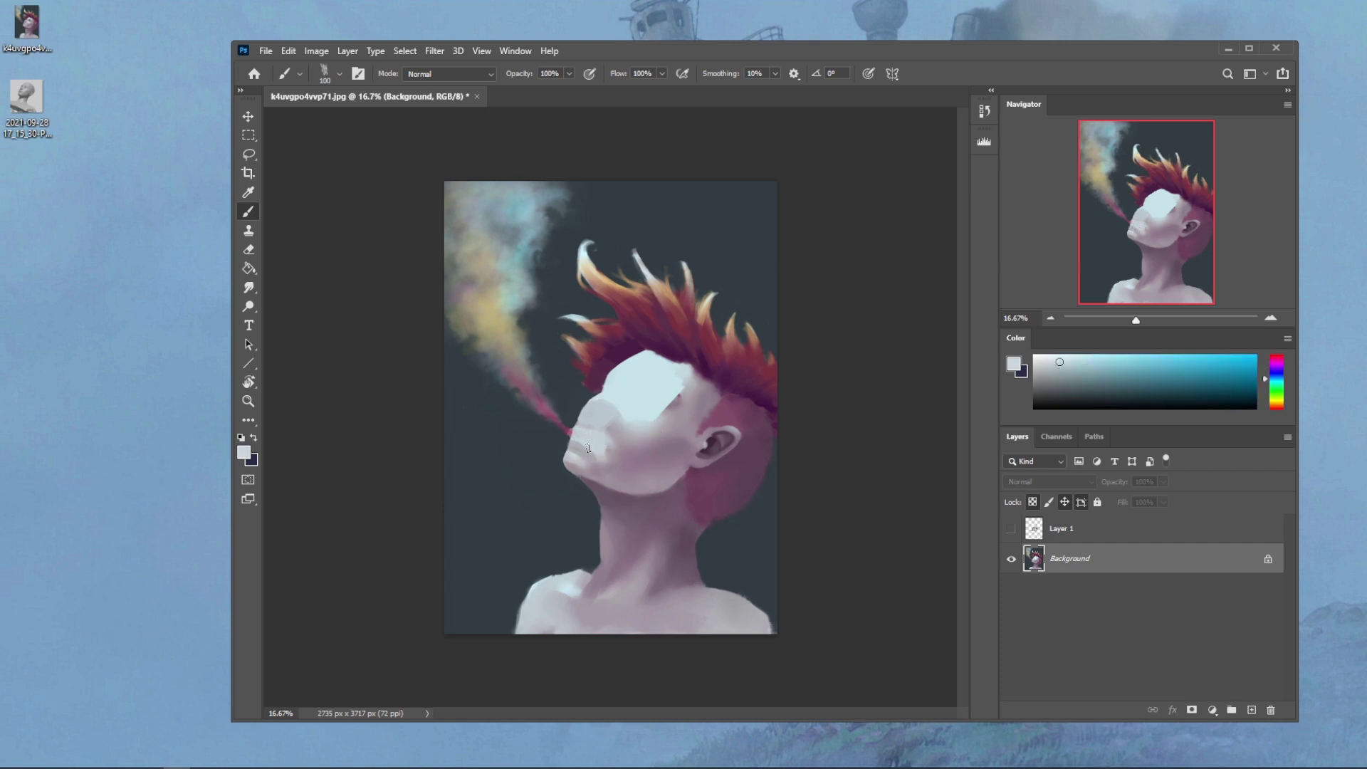
left_click(670, 400, "alt")
left_click(441, 55)
left_click(481, 186)
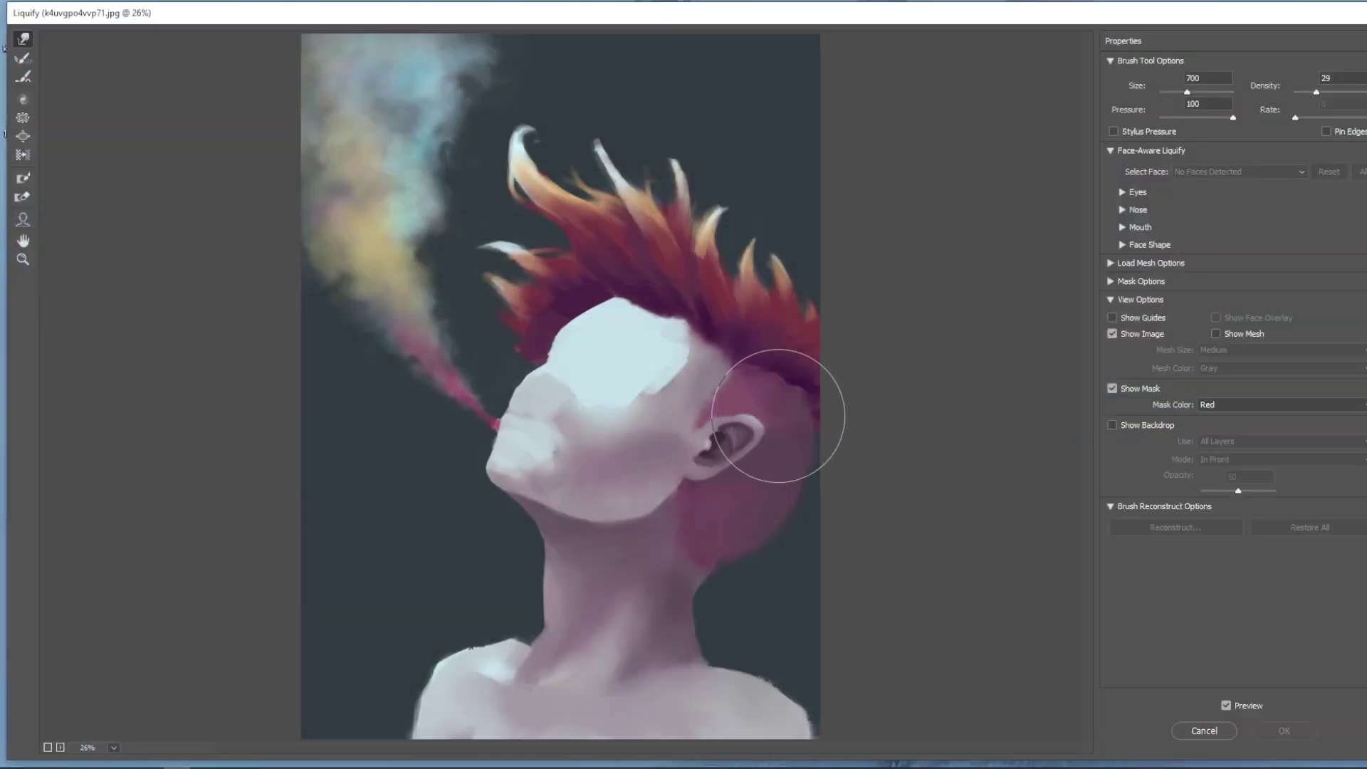
Step: Reshape the chin contour with the Forward Warp brush at size 600
key("bracketleft")
left_click_drag(527, 455, 562, 434)
key("bracketright")
key("bracketright")
key("bracketright")
key("bracketright")
key("bracketright")
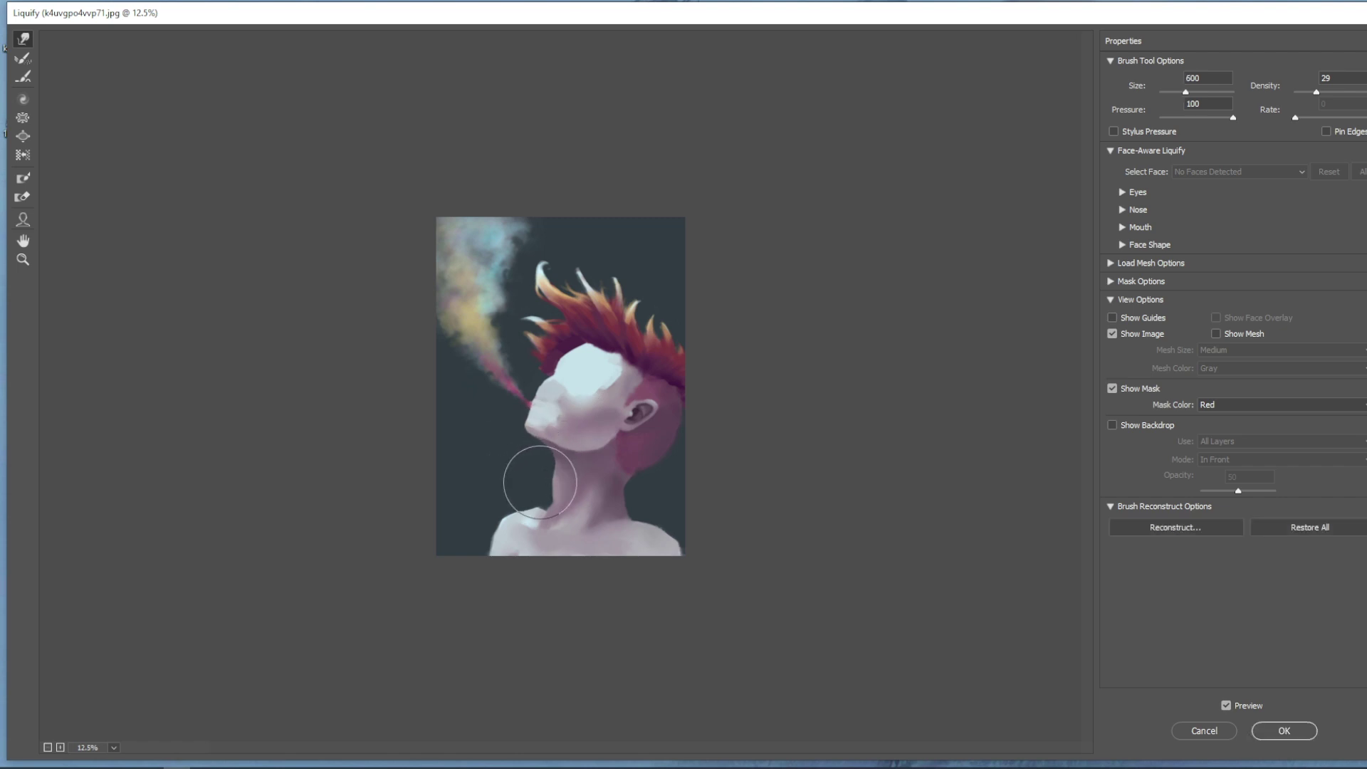
key("bracketleft")
key("bracketleft")
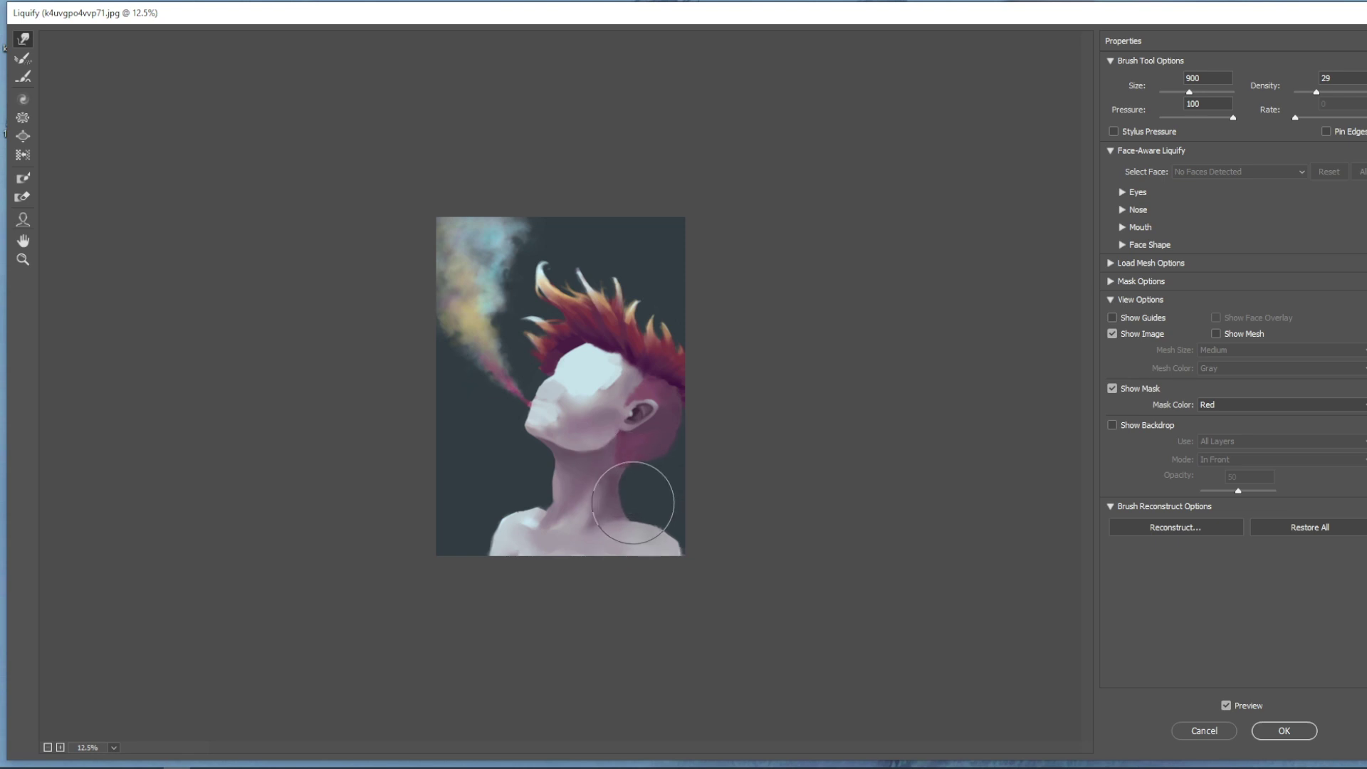
key("bracketright")
key("bracketright")
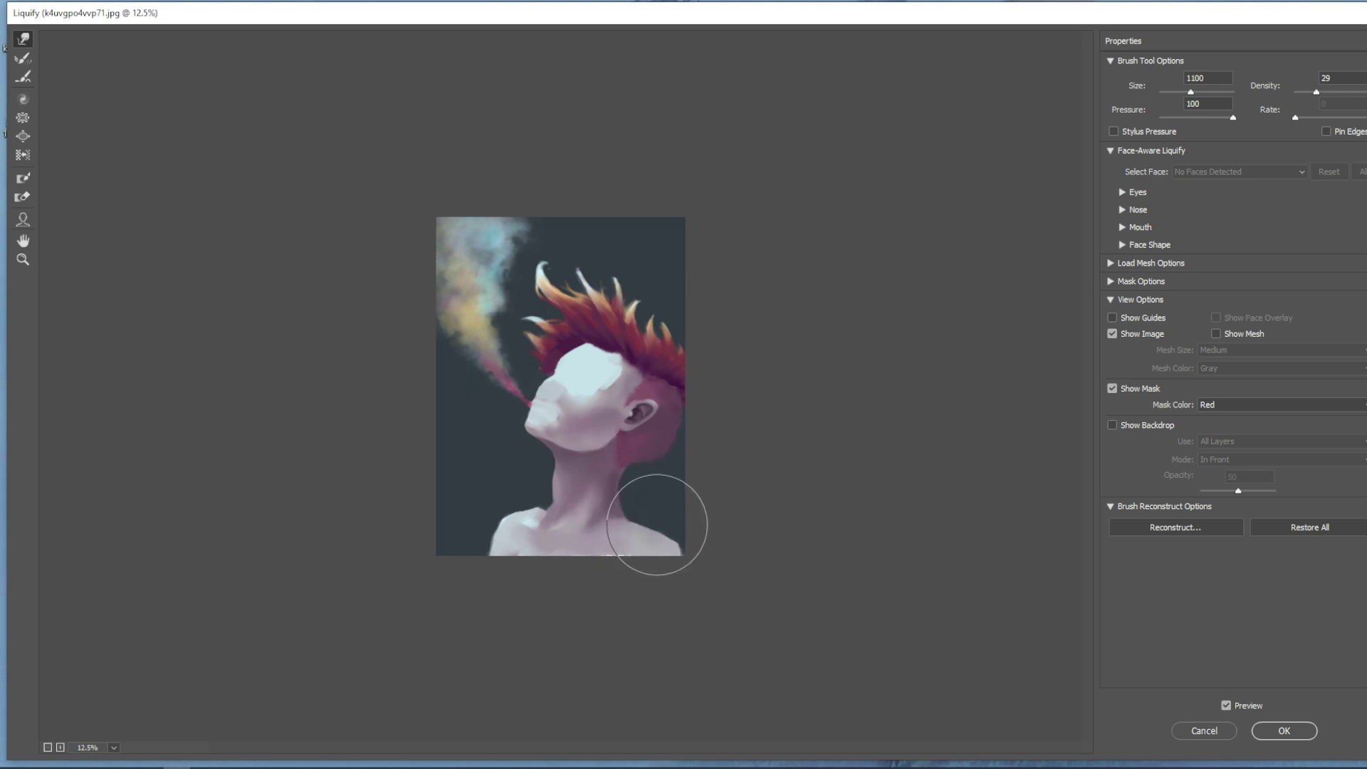
Step: Set the warp brush to 800 and push the portrait's right edge inward
key("bracketleft")
key("bracketleft")
key("bracketleft")
key("bracketleft")
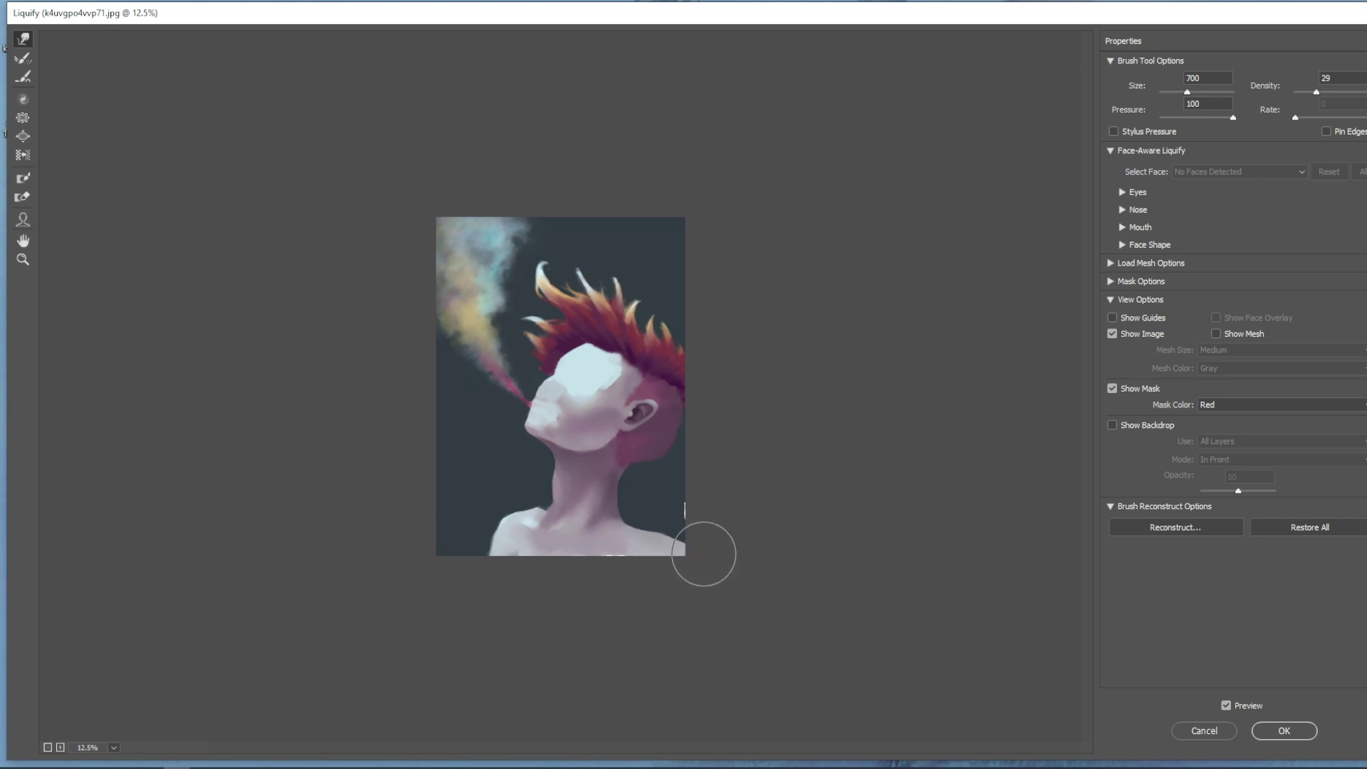
key("bracketleft")
key("bracketleft")
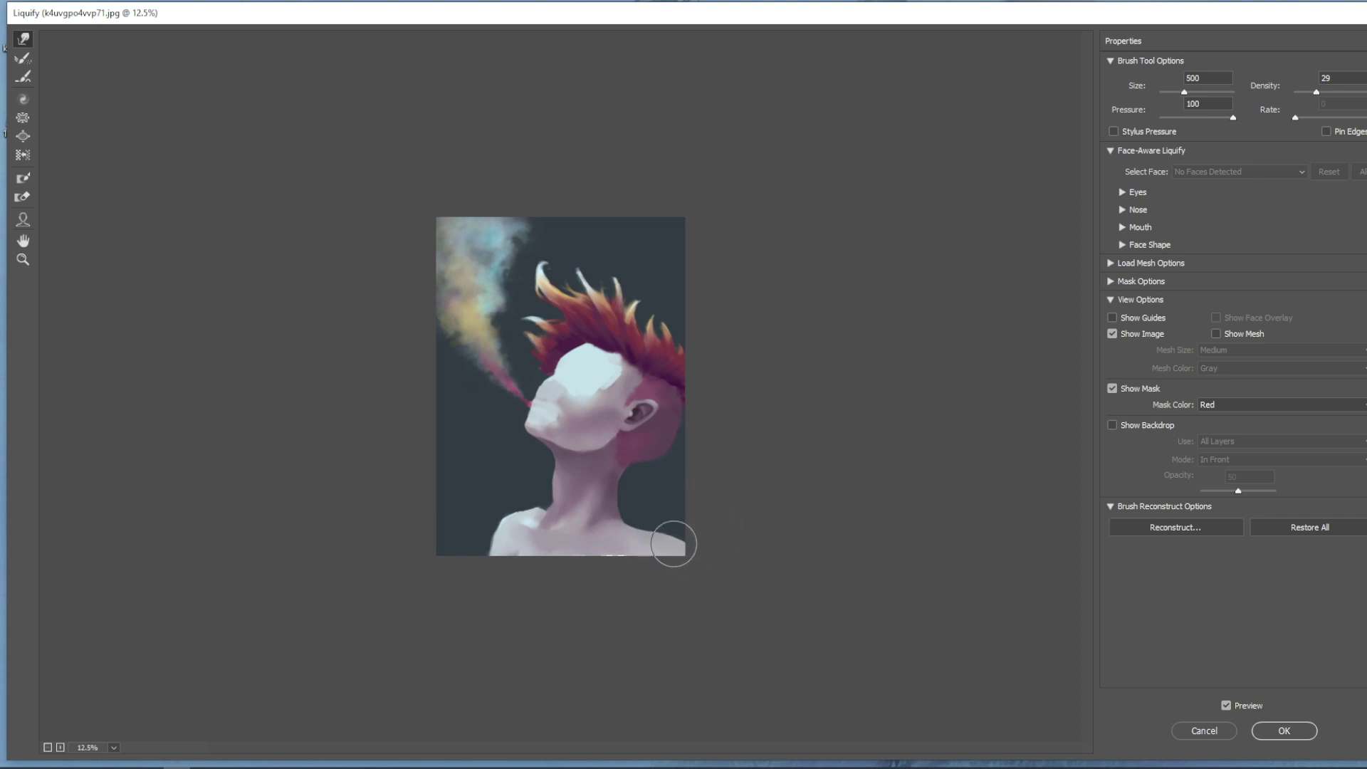
key("bracketright")
key("bracketright")
key("bracketright")
key("bracketright")
key("bracketleft")
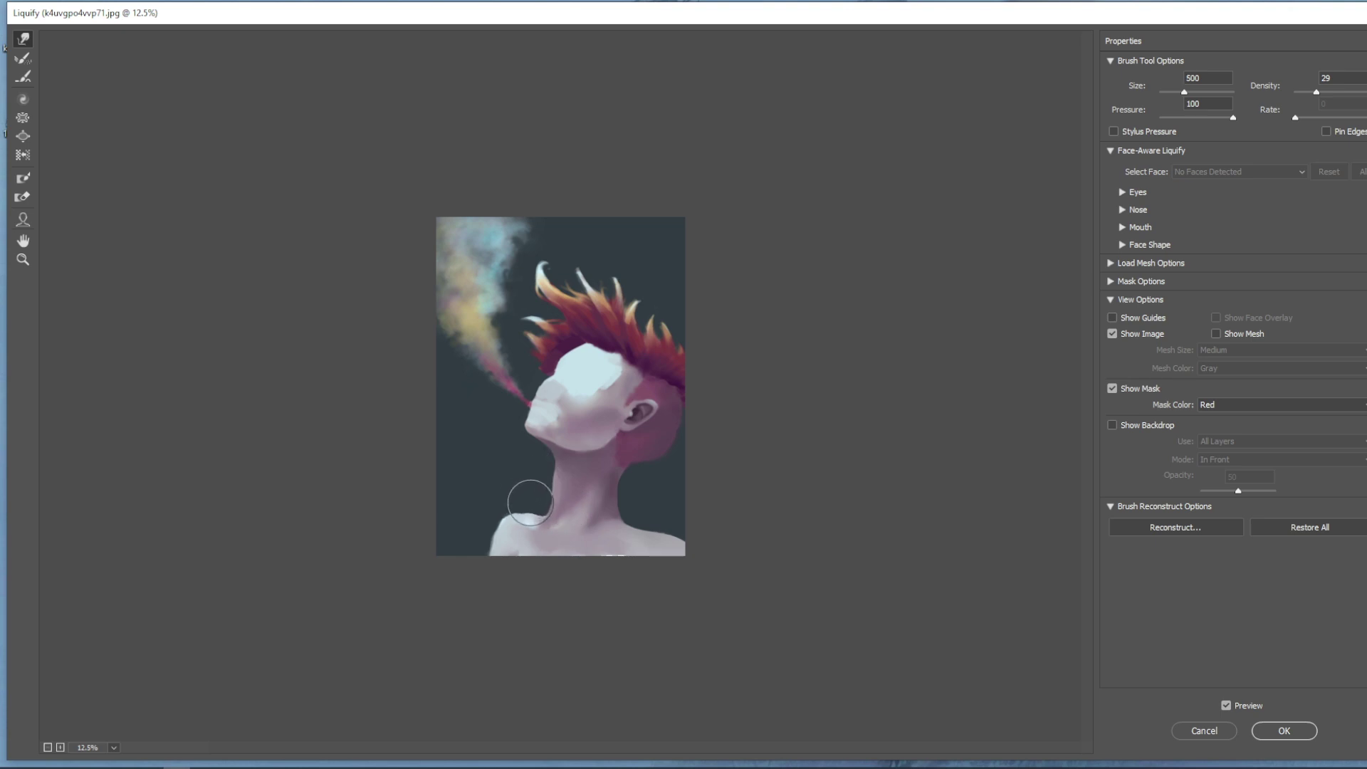
key("bracketleft")
key("bracketleft")
key("bracketright")
key("bracketright")
key("bracketright")
key("bracketright")
key("bracketright")
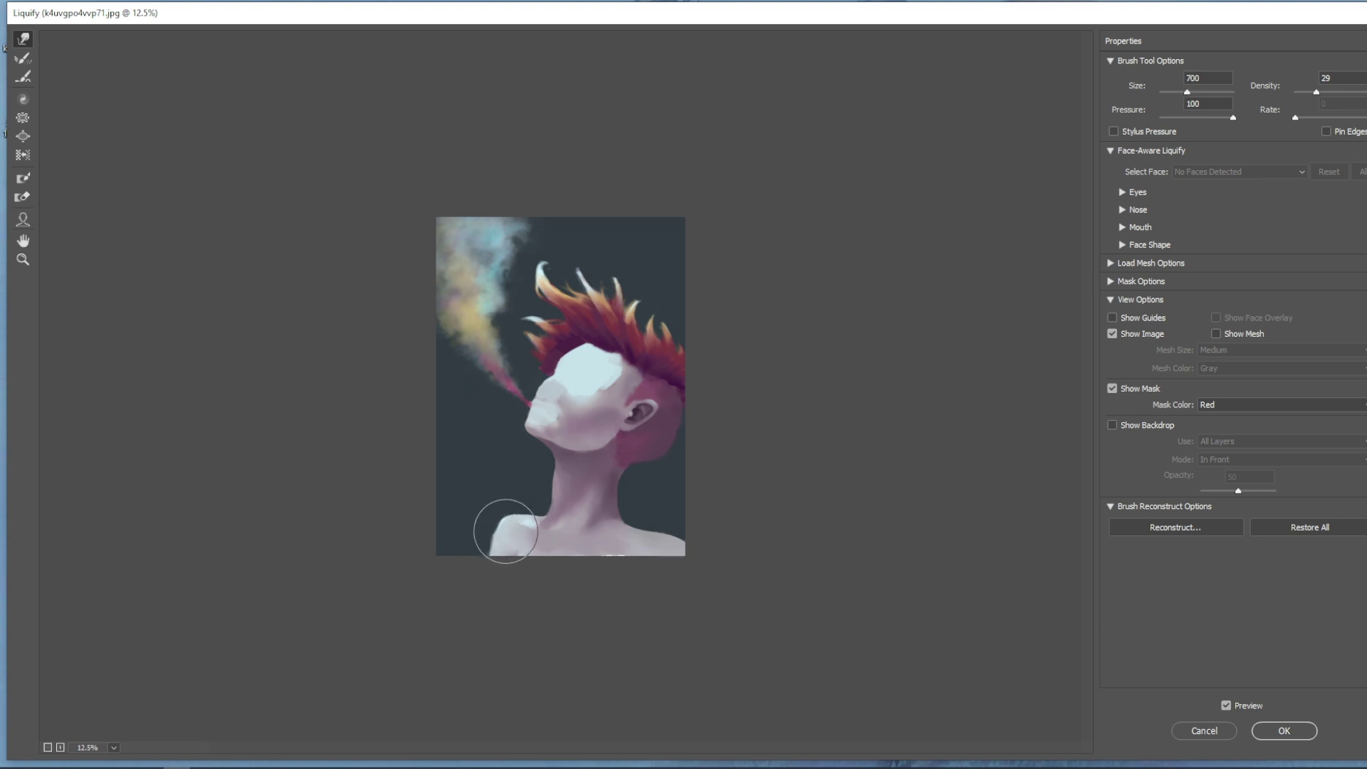
key("bracketright")
key("bracketright")
key("bracketright")
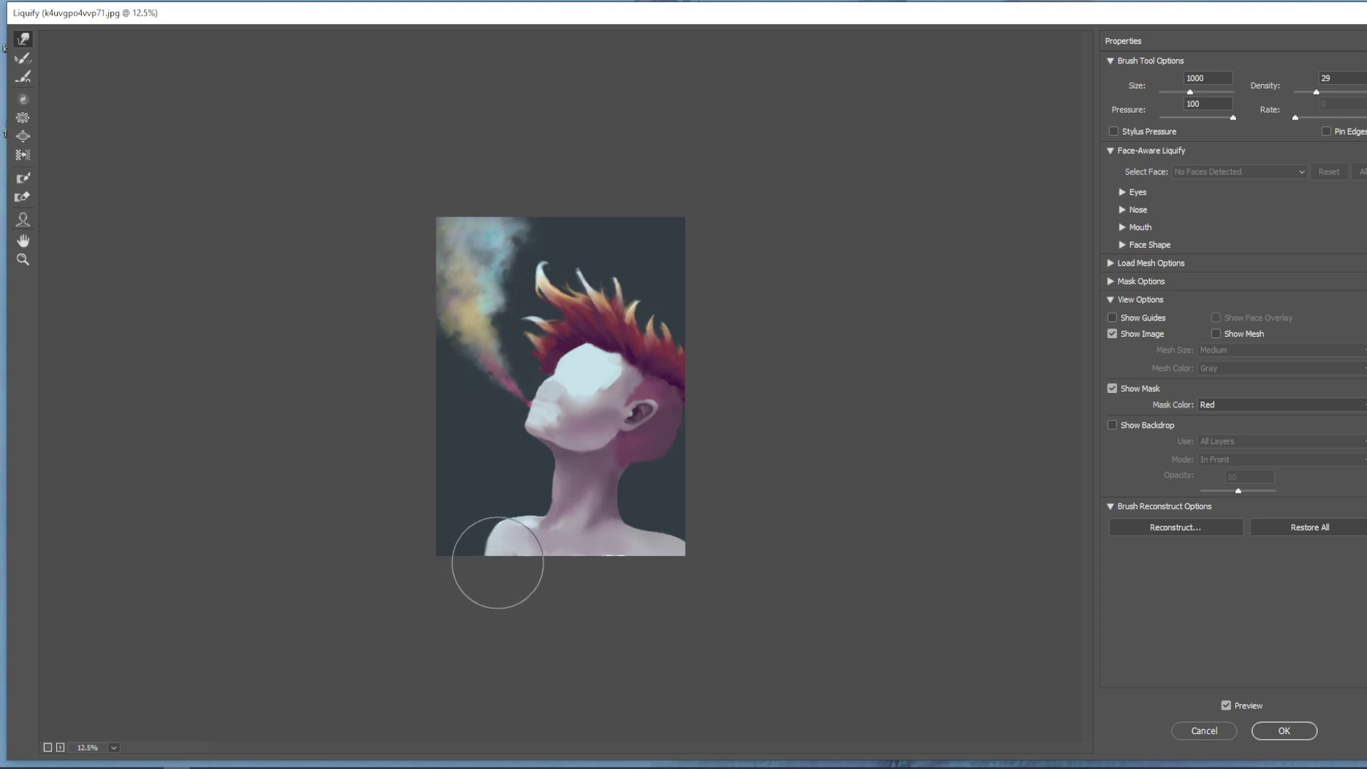
key("bracketleft")
key("bracketleft")
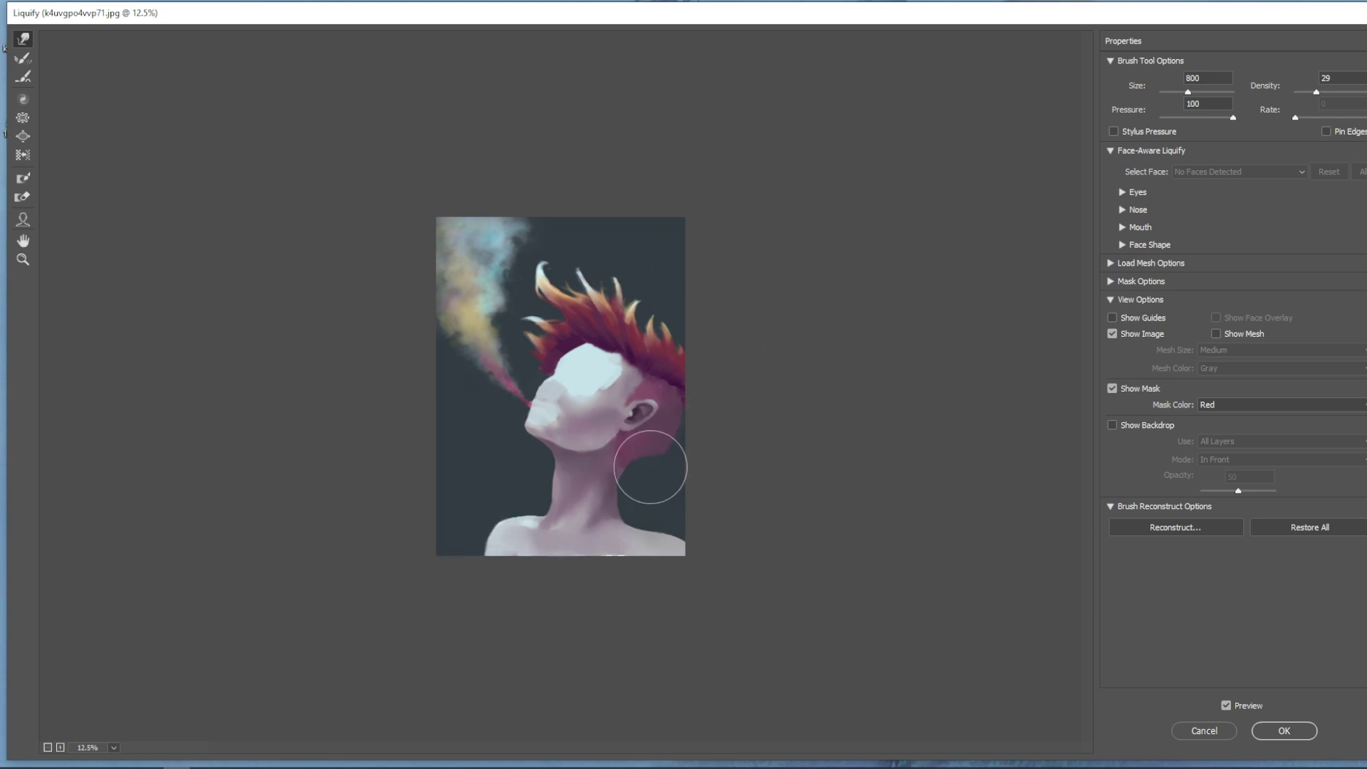
mouse_move(680, 454)
left_mouse_down()
mouse_move(680, 426)
mouse_move(665, 458)
left_mouse_up()
Step: Push the hair beside the ear downward, then shrink the warp brush toward 250
key("bracketright")
key("bracketright")
key("bracketright")
key("bracketright")
key("bracketleft")
key("bracketleft")
key("bracketleft")
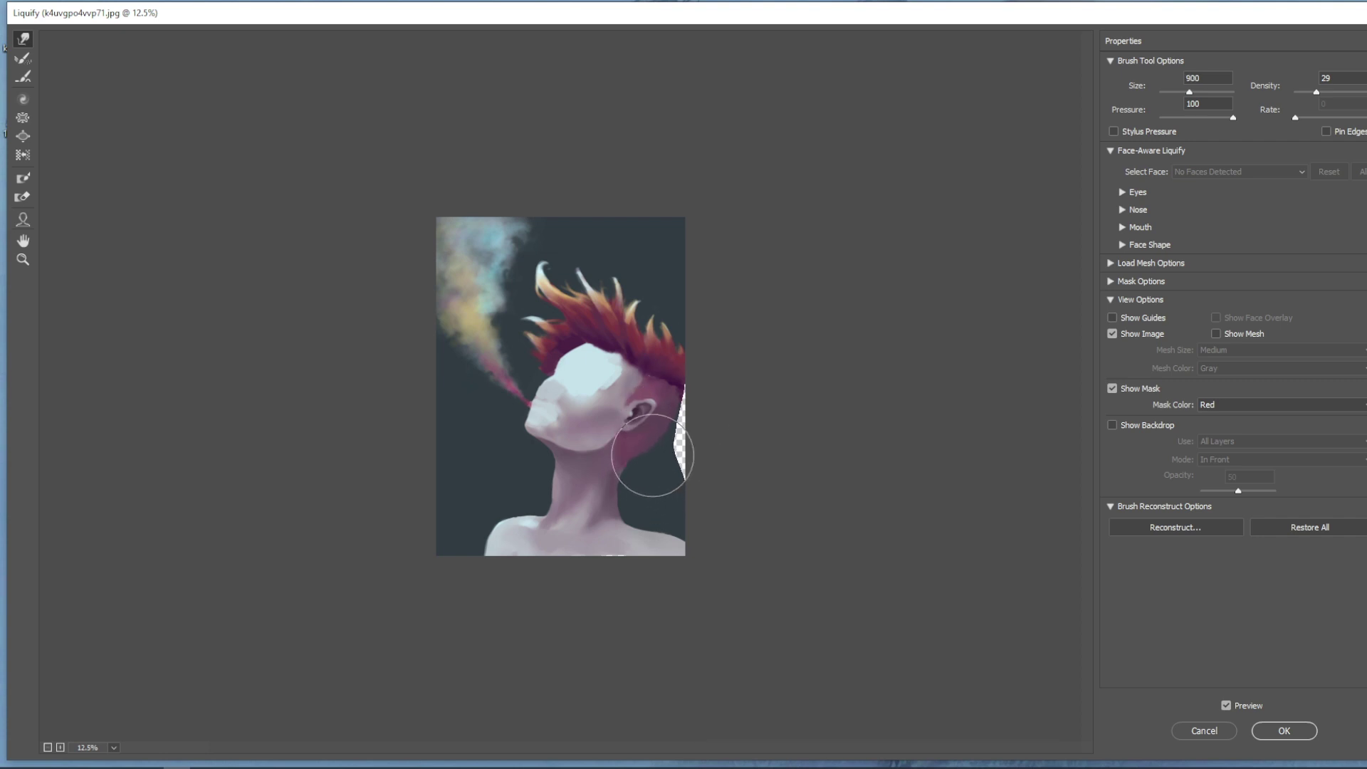
key("bracketleft")
key("bracketleft")
key("bracketleft")
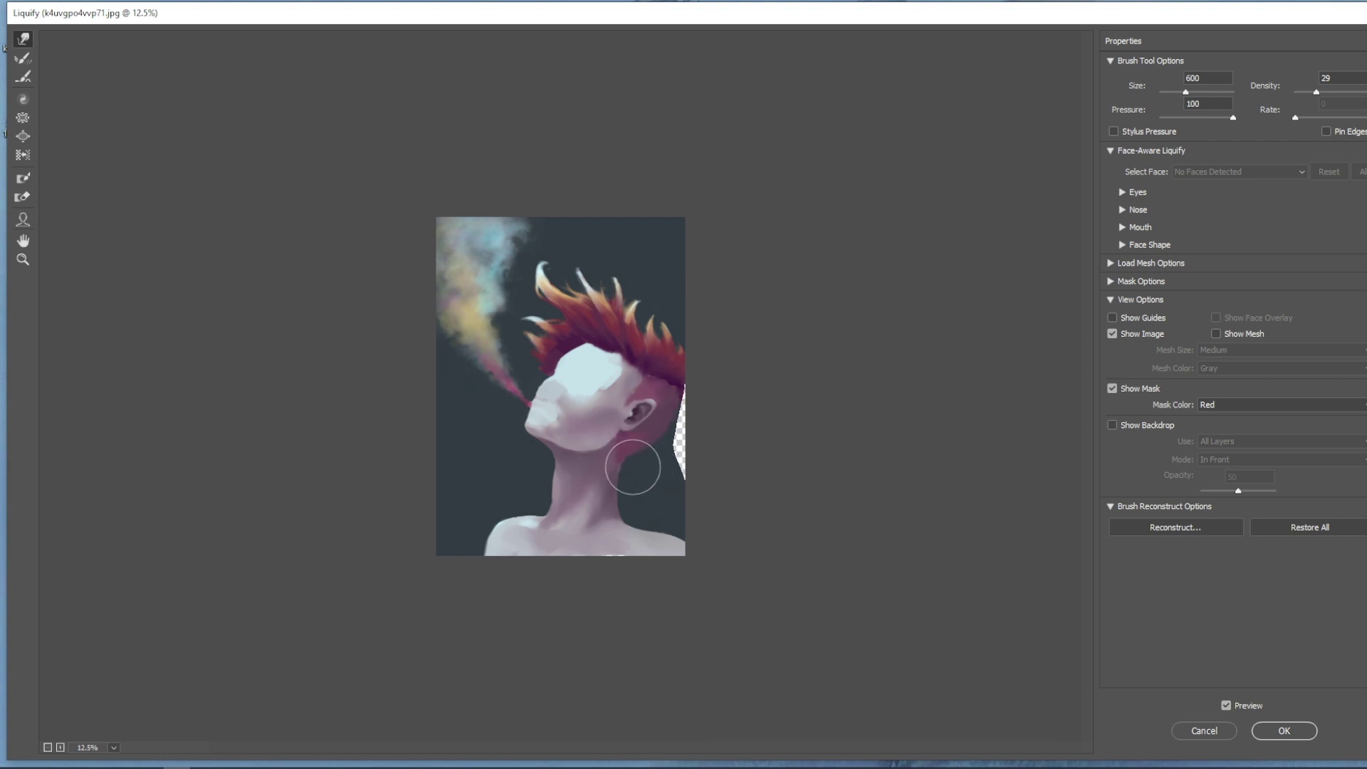
key("bracketright")
key("bracketright")
key("bracketright")
key("bracketright")
key("bracketright")
key("bracketright")
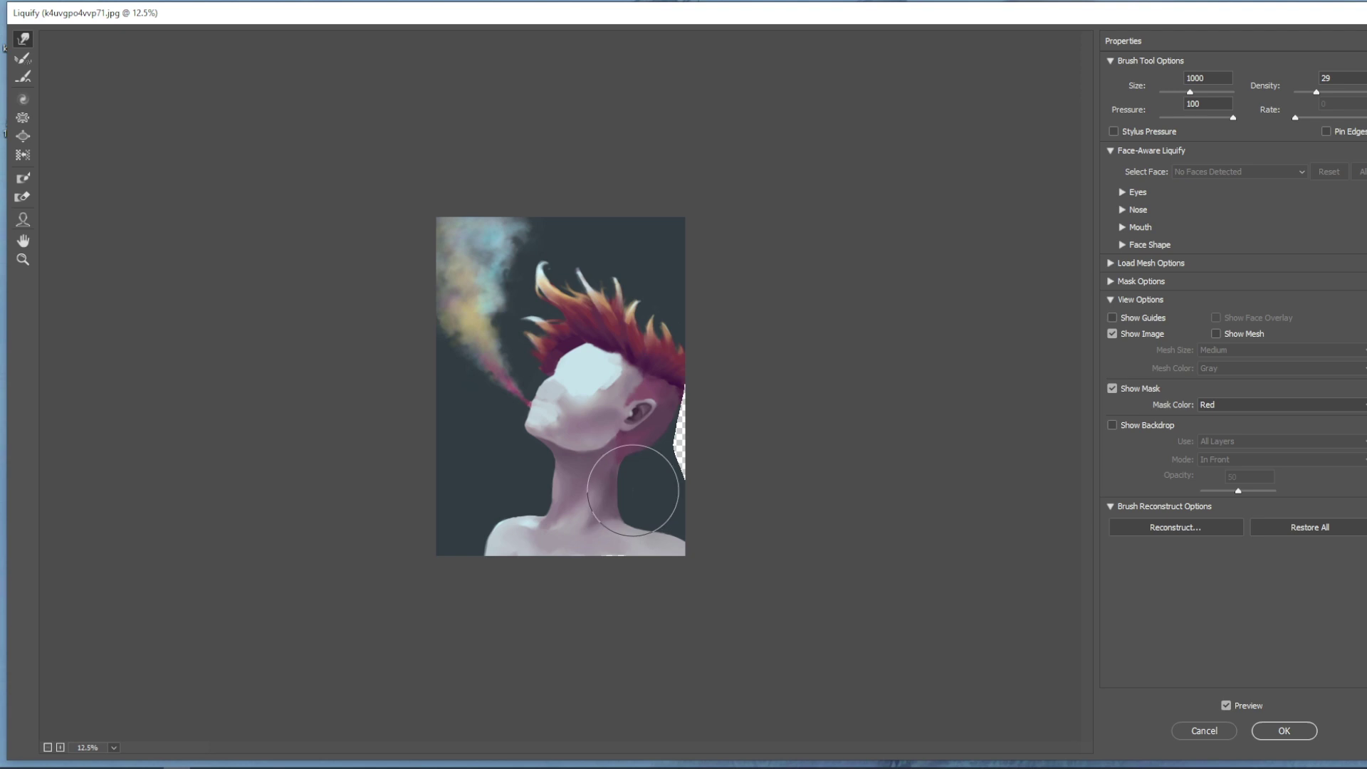
key("bracketleft")
key("bracketleft")
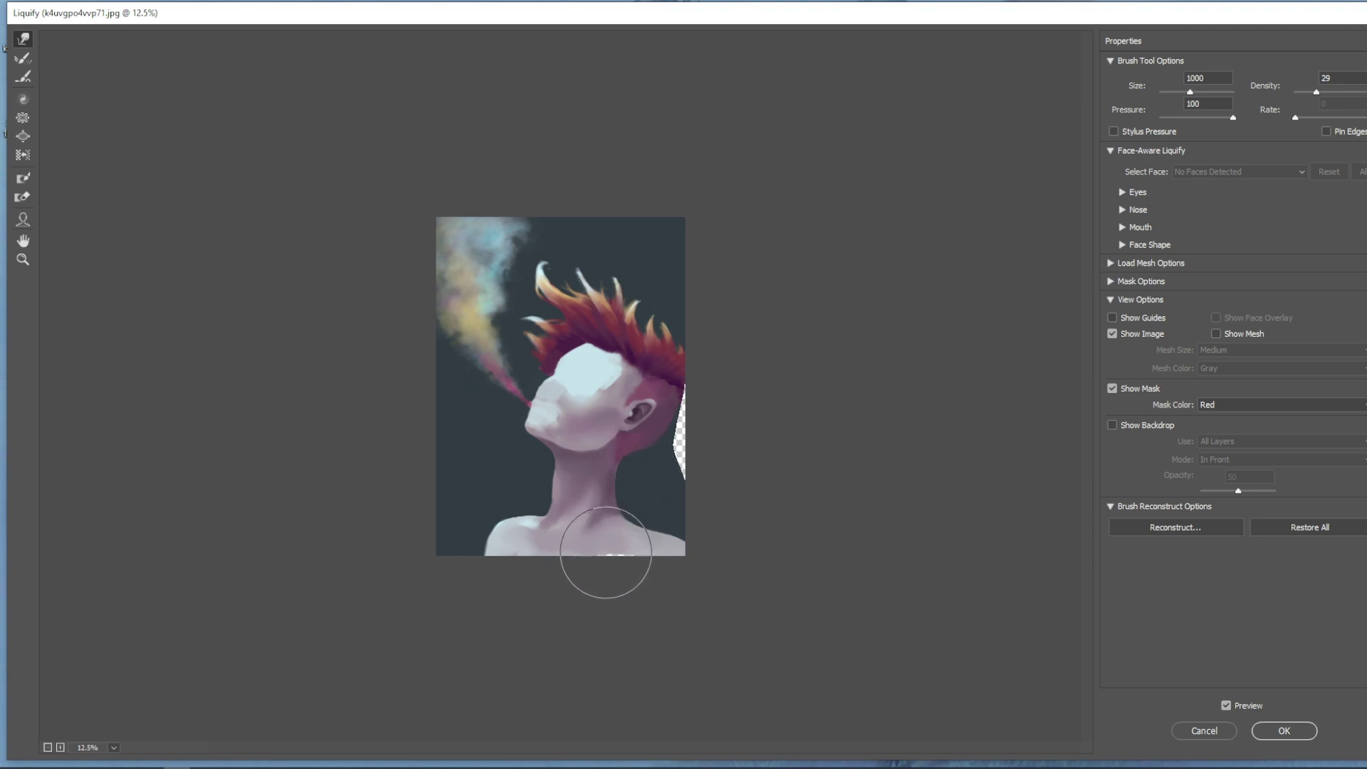
key("bracketleft")
key("bracketleft")
key("bracketleft")
key("bracketleft")
key("bracketleft")
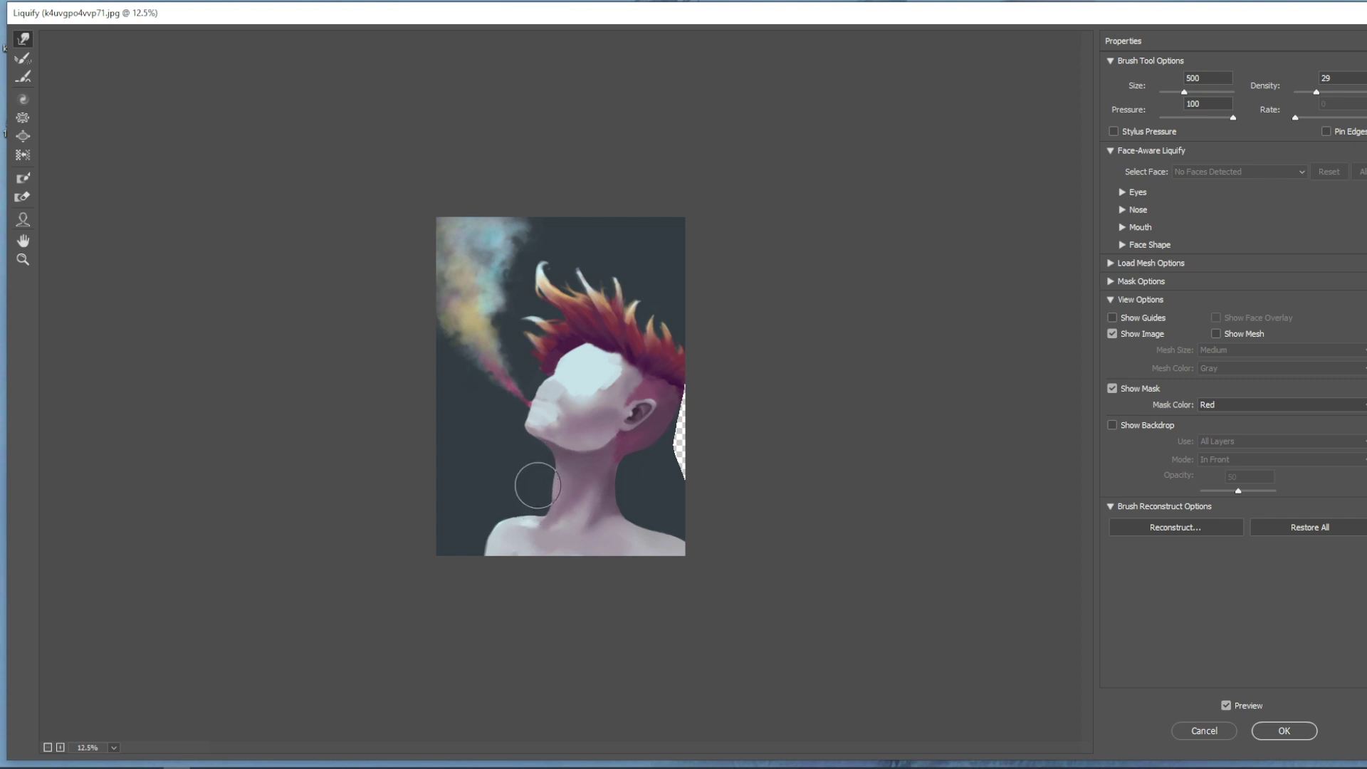
key("bracketright")
key("bracketright")
key("bracketright")
key("bracketright")
key("bracketright")
key("bracketright")
key("bracketright")
key("bracketright")
key("bracketright")
key("bracketright")
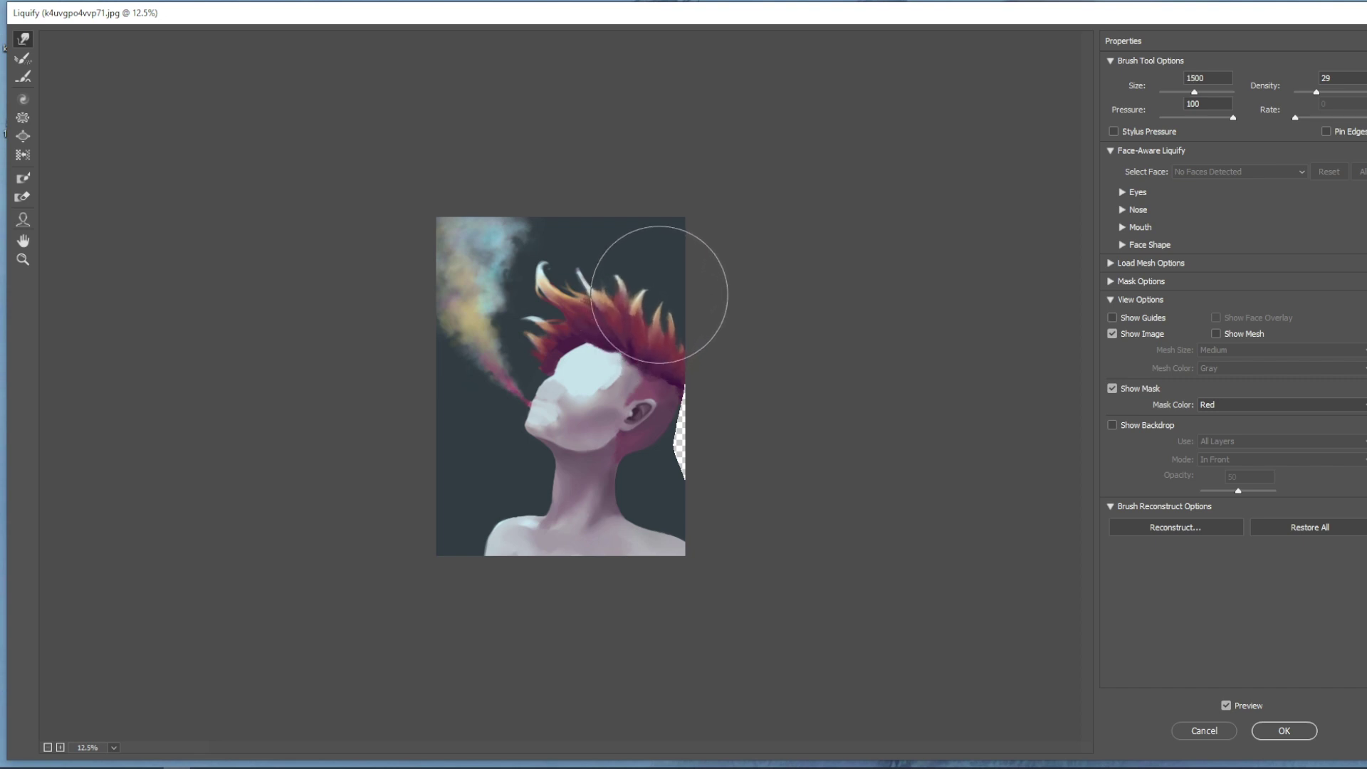
mouse_move(663, 299)
left_mouse_down()
mouse_move(680, 324)
mouse_move(714, 333)
mouse_move(689, 342)
mouse_move(656, 242)
mouse_move(677, 348)
mouse_move(693, 333)
mouse_move(637, 292)
mouse_move(612, 329)
left_mouse_up()
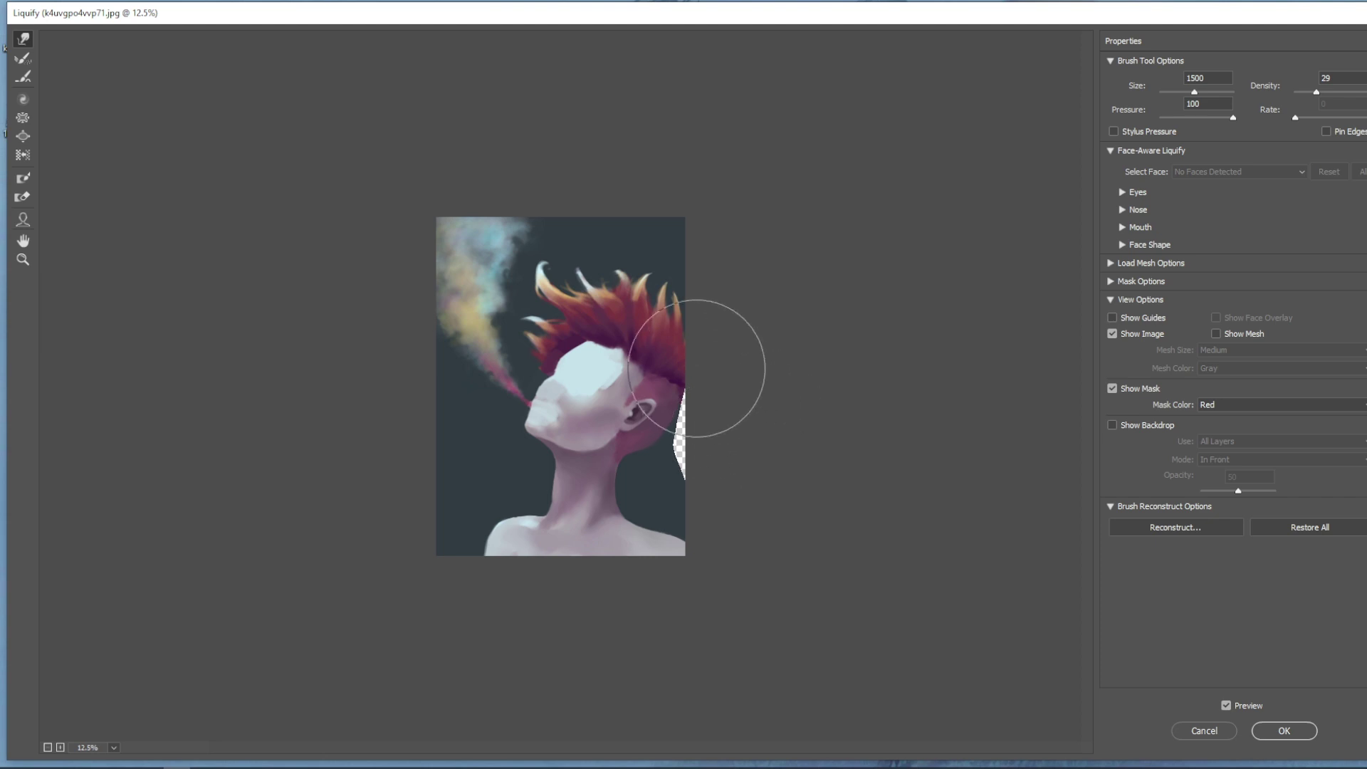
key("bracketleft")
key("bracketleft")
key("bracketleft")
key("bracketleft")
key("bracketleft")
key("bracketleft")
key("bracketleft")
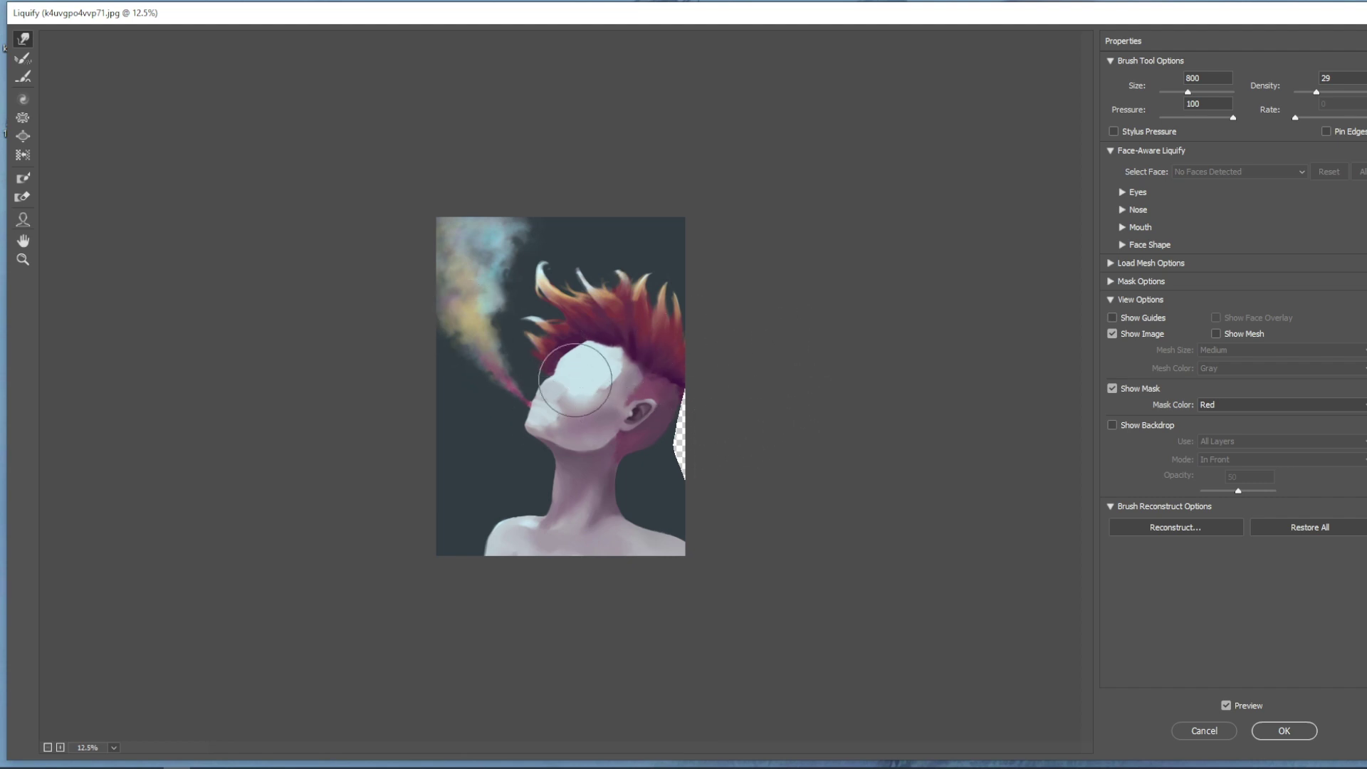
key("bracketleft")
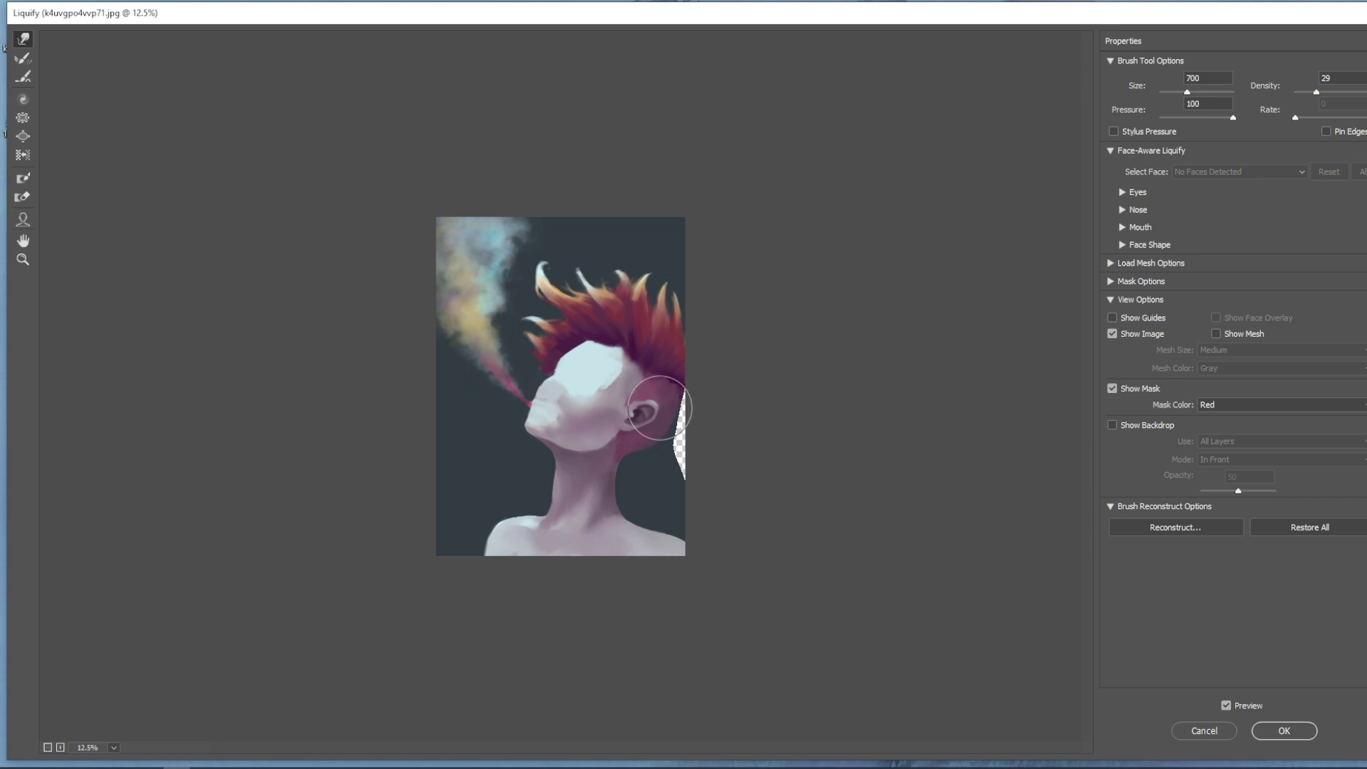
key("bracketleft")
key("bracketleft")
key("bracketleft")
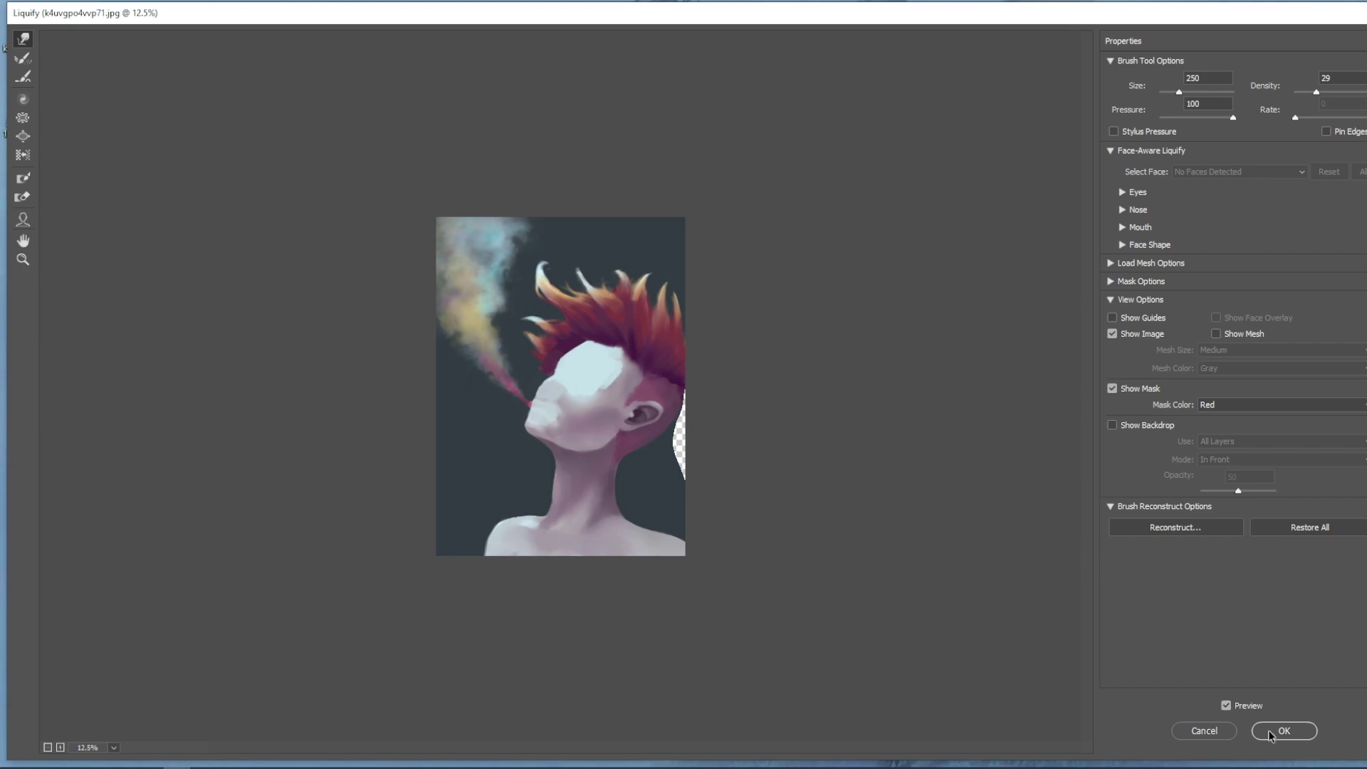
Step: Apply the Liquify reshaping of the hair, ear, neck and jaw to the image
left_click(1292, 732)
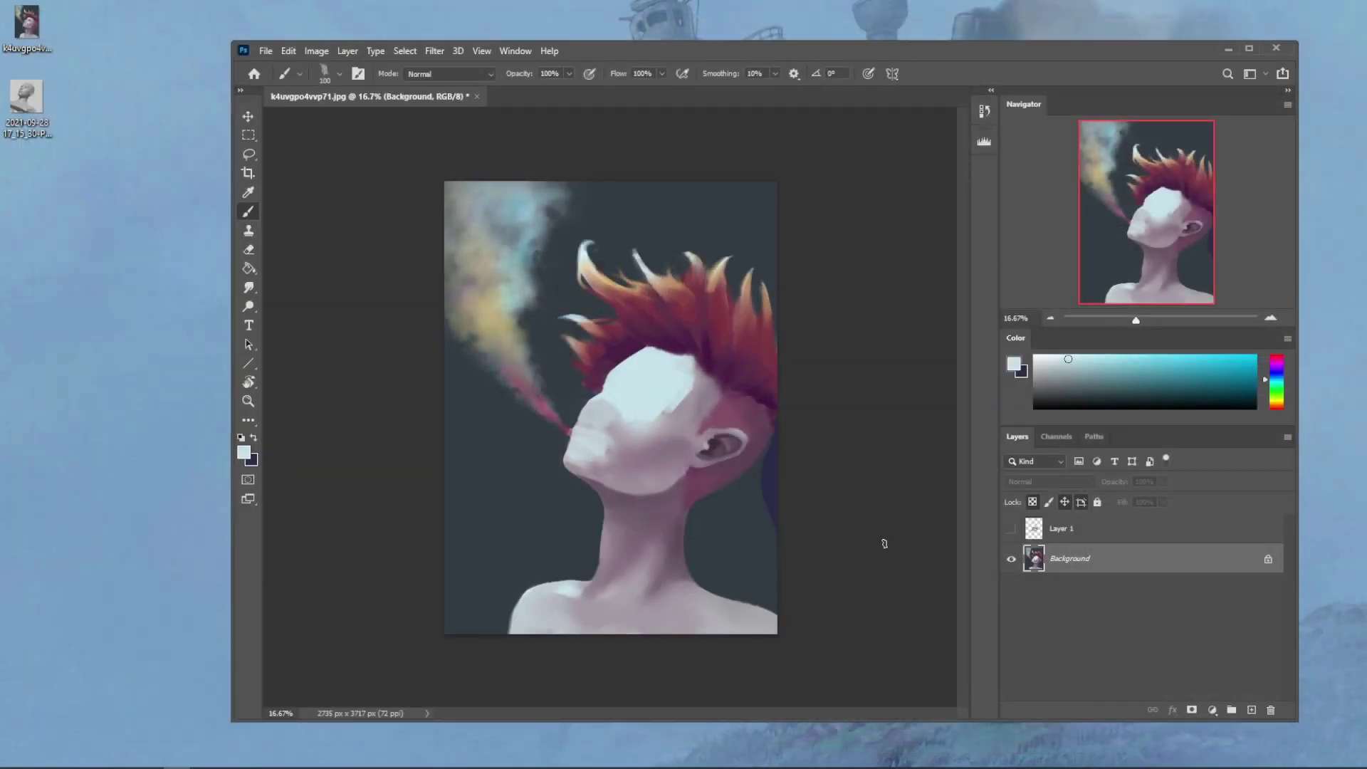
Step: Sample the dark background and paint over the patch beside the neck
left_click(734, 502, "alt")
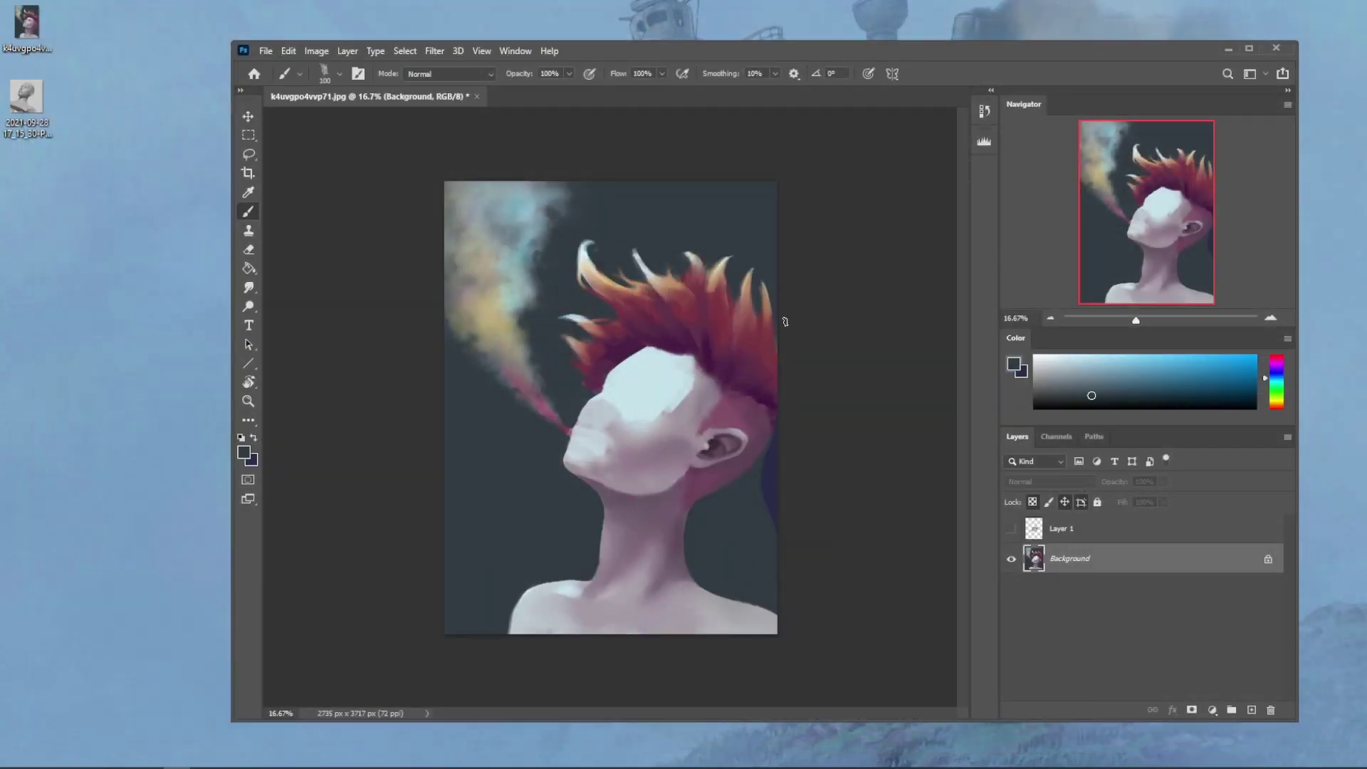
key("bracketright")
key("bracketright")
key("bracketright")
left_click_drag(799, 481, 788, 430)
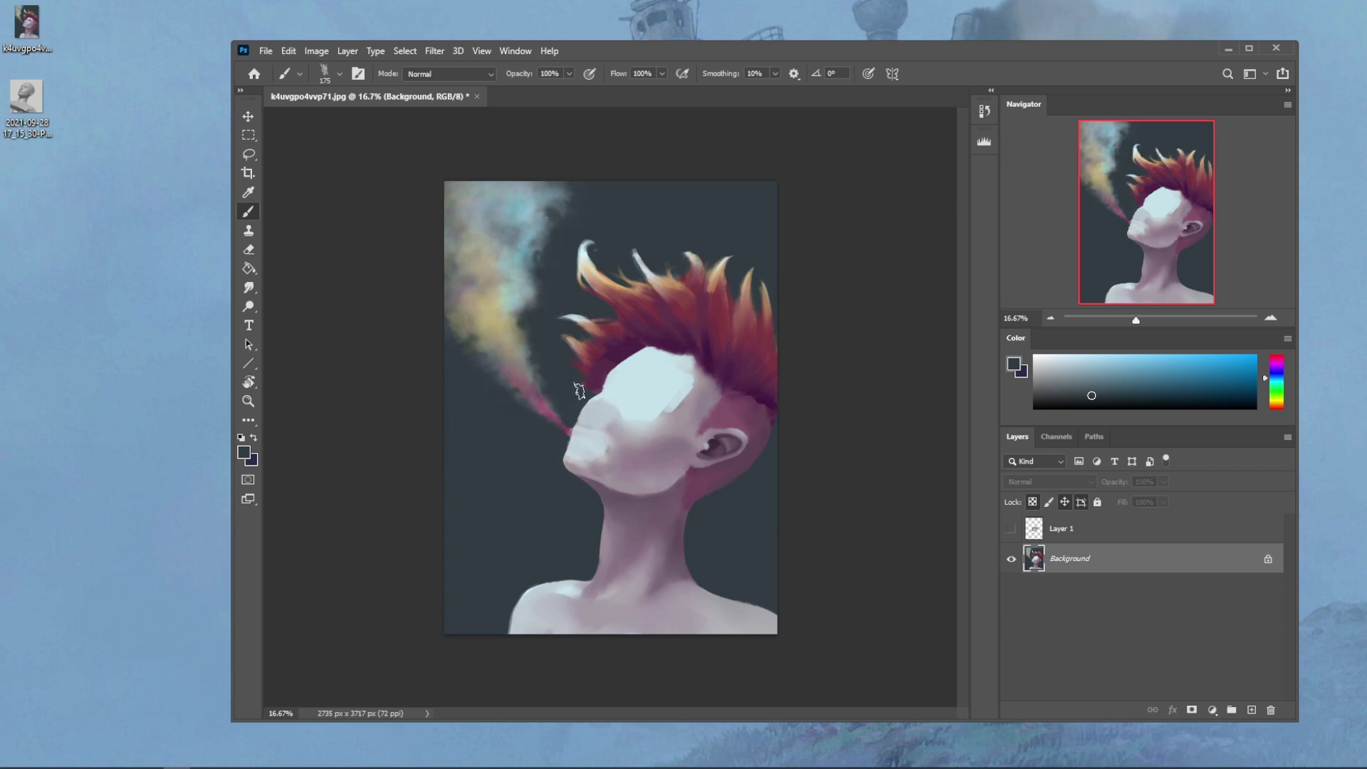
Step: Sample dark purple and reddish hair colours with a smaller brush, then switch to smudging
left_click(588, 433, "alt")
key("bracketleft")
key("bracketleft")
key("bracketleft")
key("bracketleft")
key("bracketleft")
key("bracketleft")
key("bracketleft")
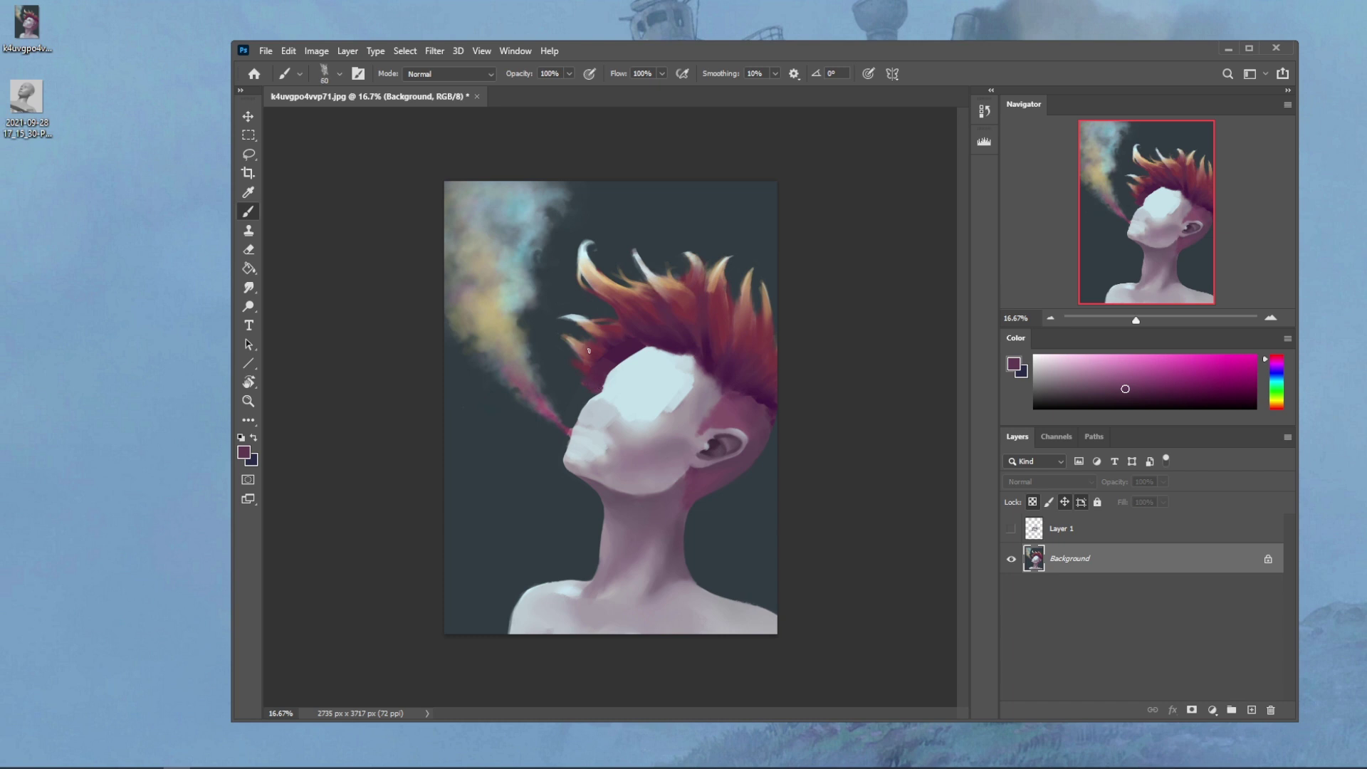
left_click(589, 352, "alt")
left_click(605, 359, "alt")
left_click(620, 346, "alt")
left_click_drag(249, 288, 299, 316)
left_click(984, 112)
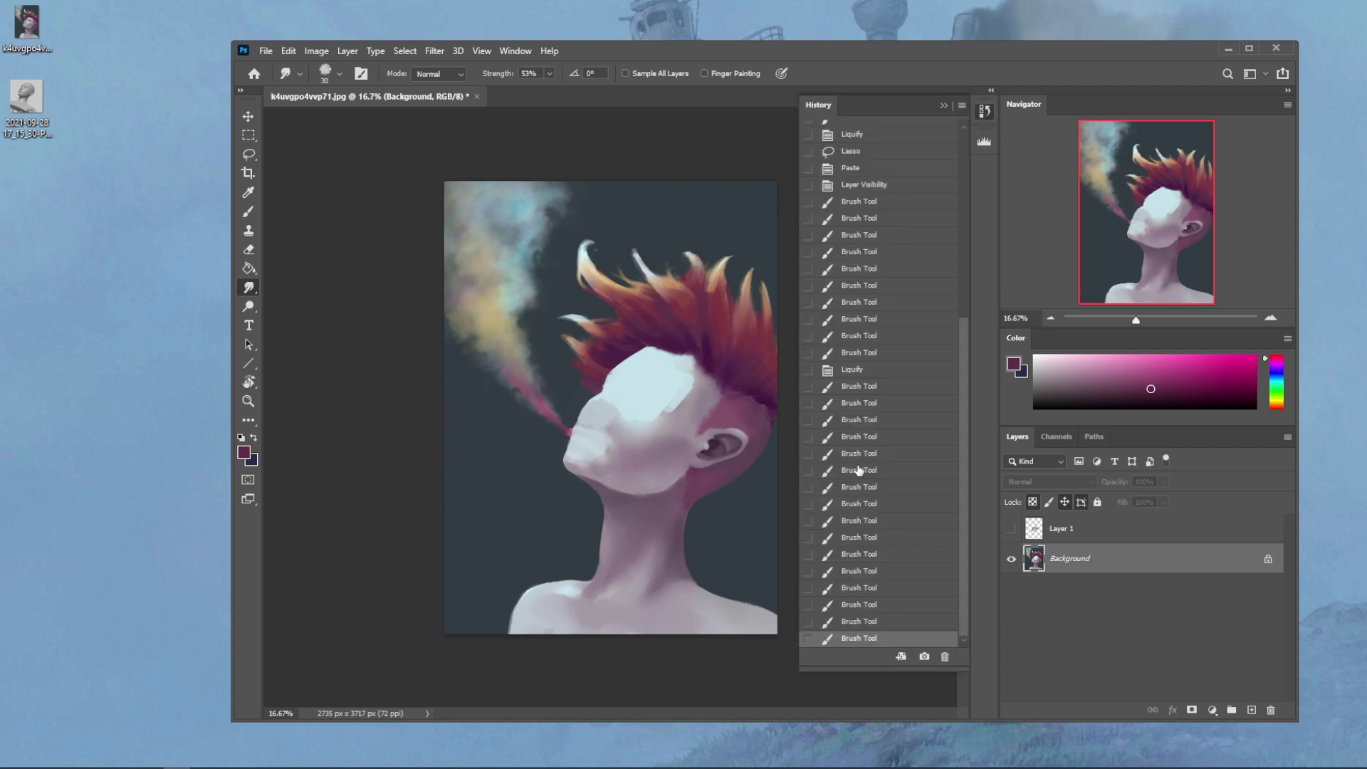
Step: Paste the latest painted state in place as hidden Layer 2 over the pre-Liquify state
left_click(873, 354)
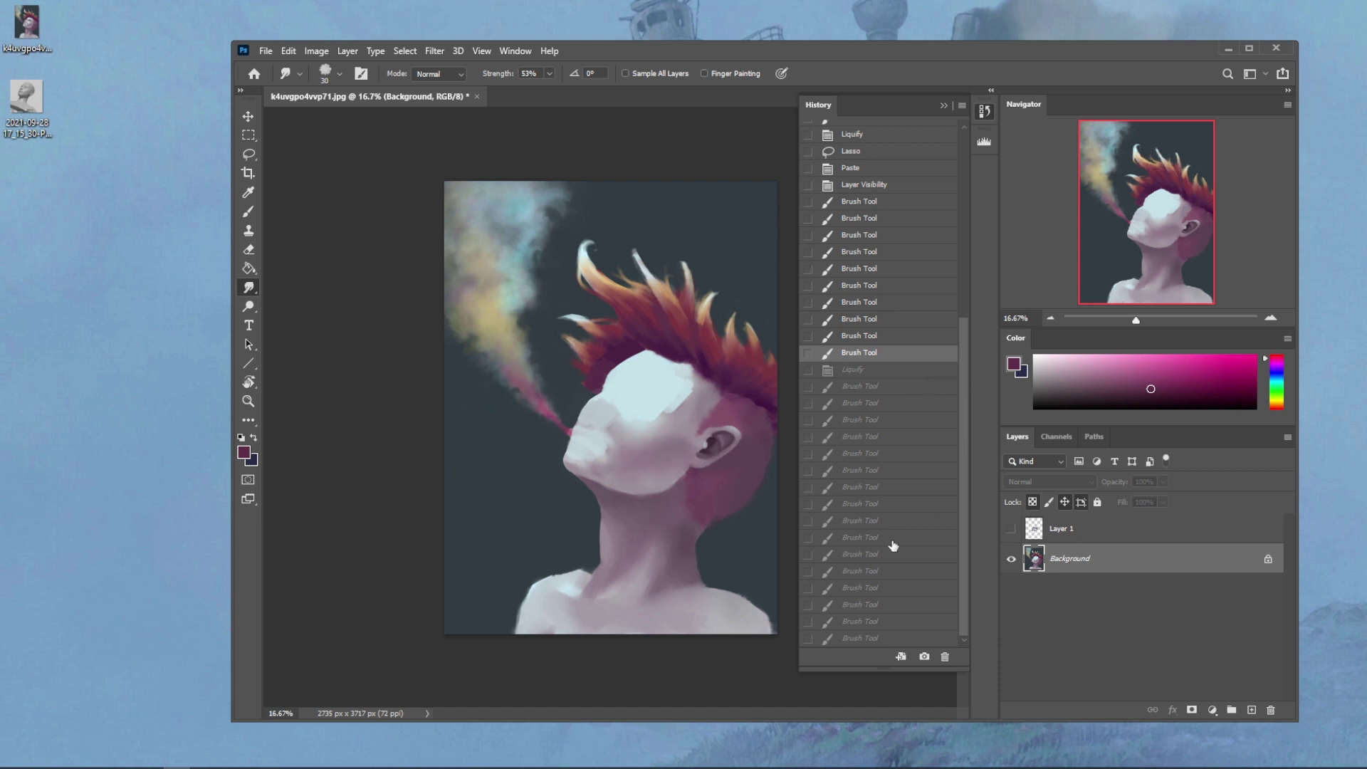
left_click(853, 639)
key("ctrl+a")
key("ctrl+a")
key("ctrl+a")
key("ctrl+a")
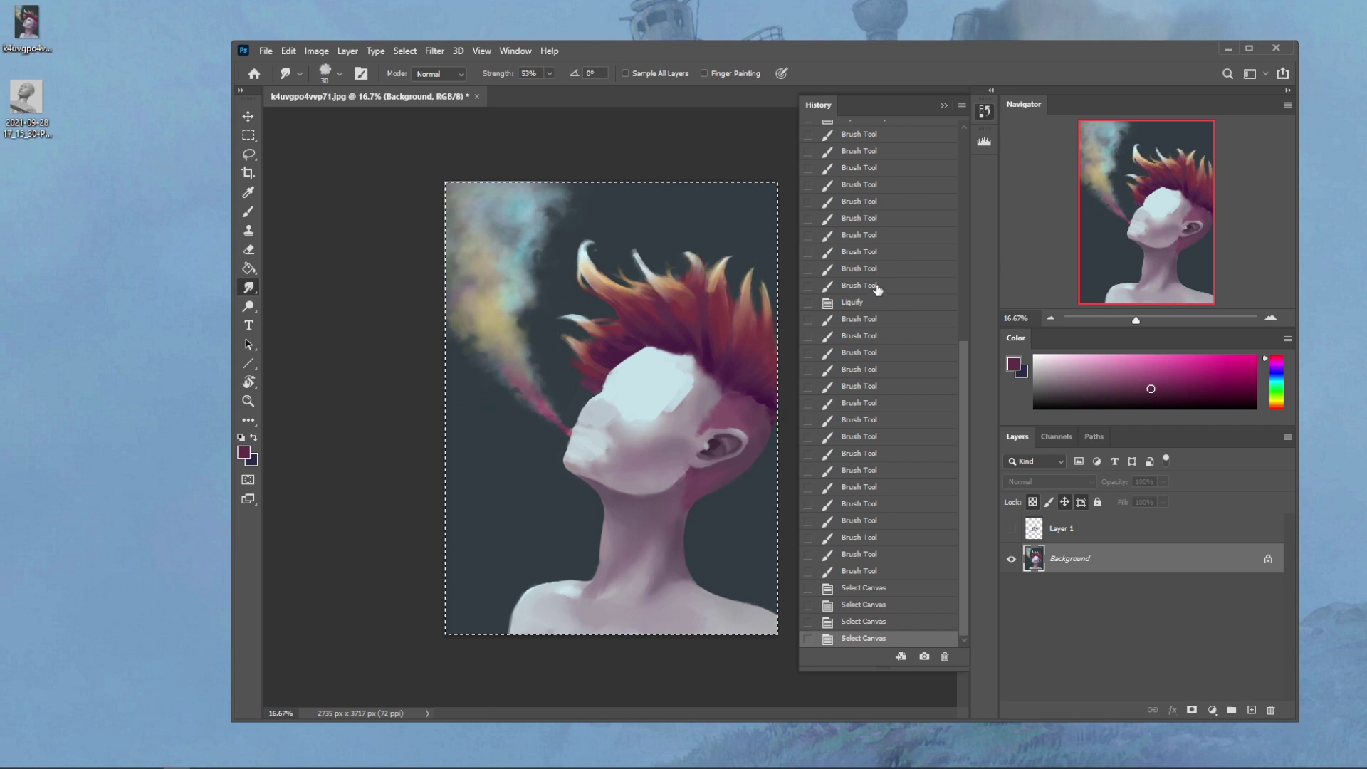
left_click(883, 286)
key("ctrl+shift+v")
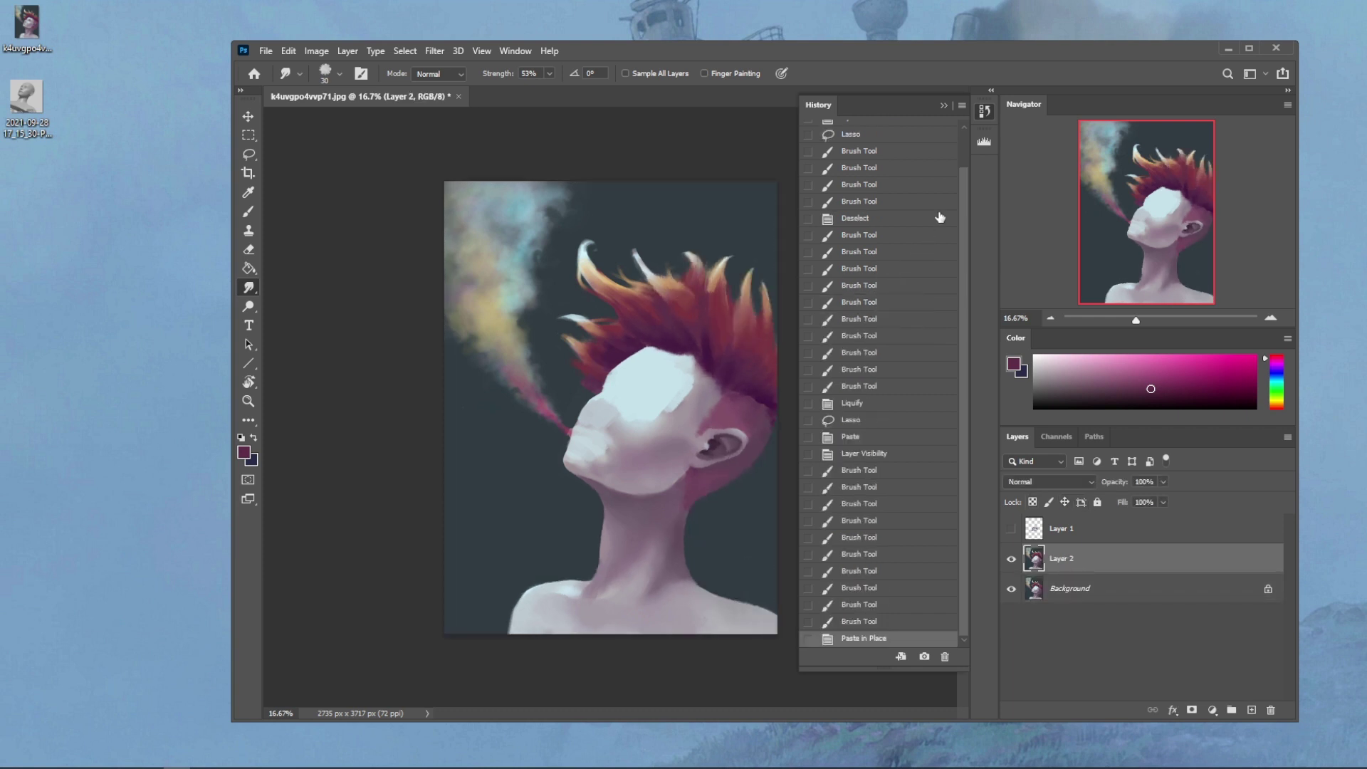
left_click(944, 106)
left_click(1010, 561)
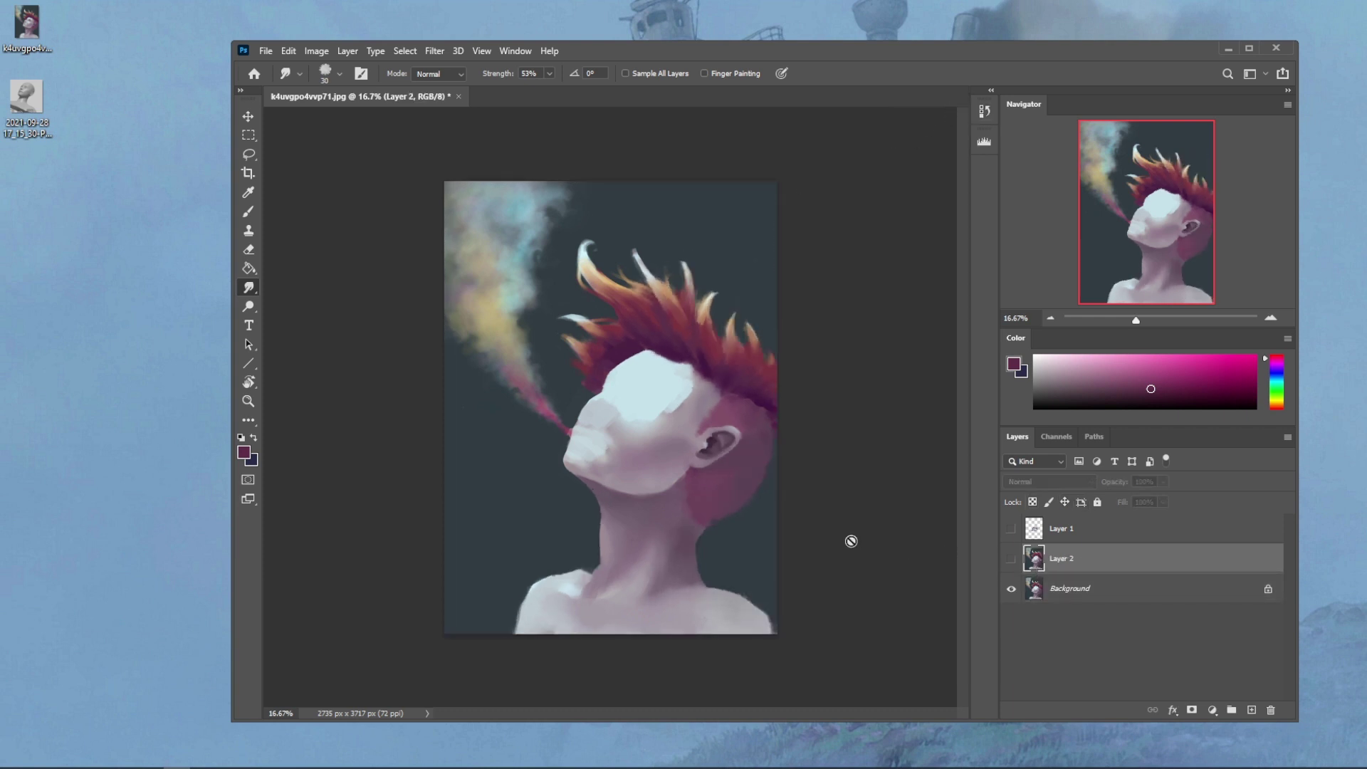
Step: Switch to the Brush and toggle Layer 2 to compare it with the earlier version
key("b")
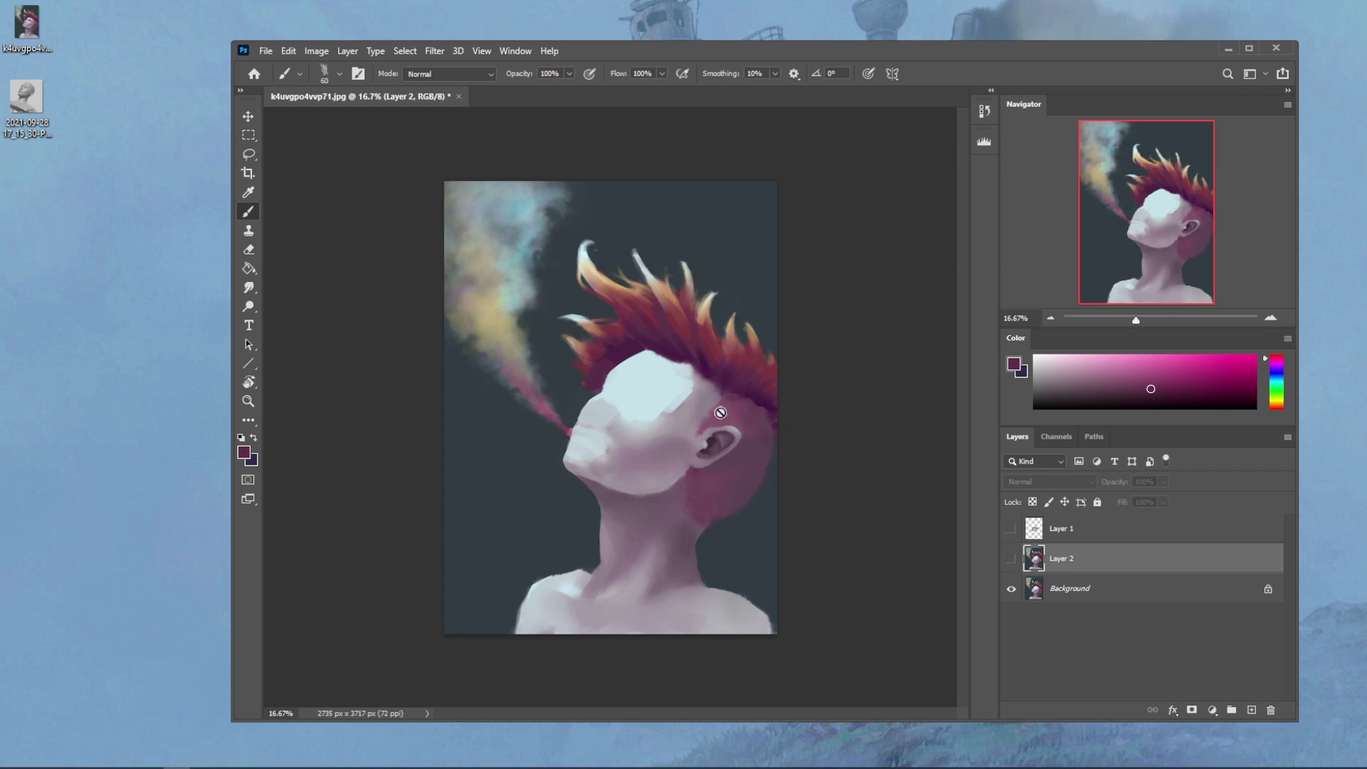
left_click(1011, 561)
left_click(1011, 560)
left_click(1012, 561)
left_click(1012, 561)
left_click(1012, 561)
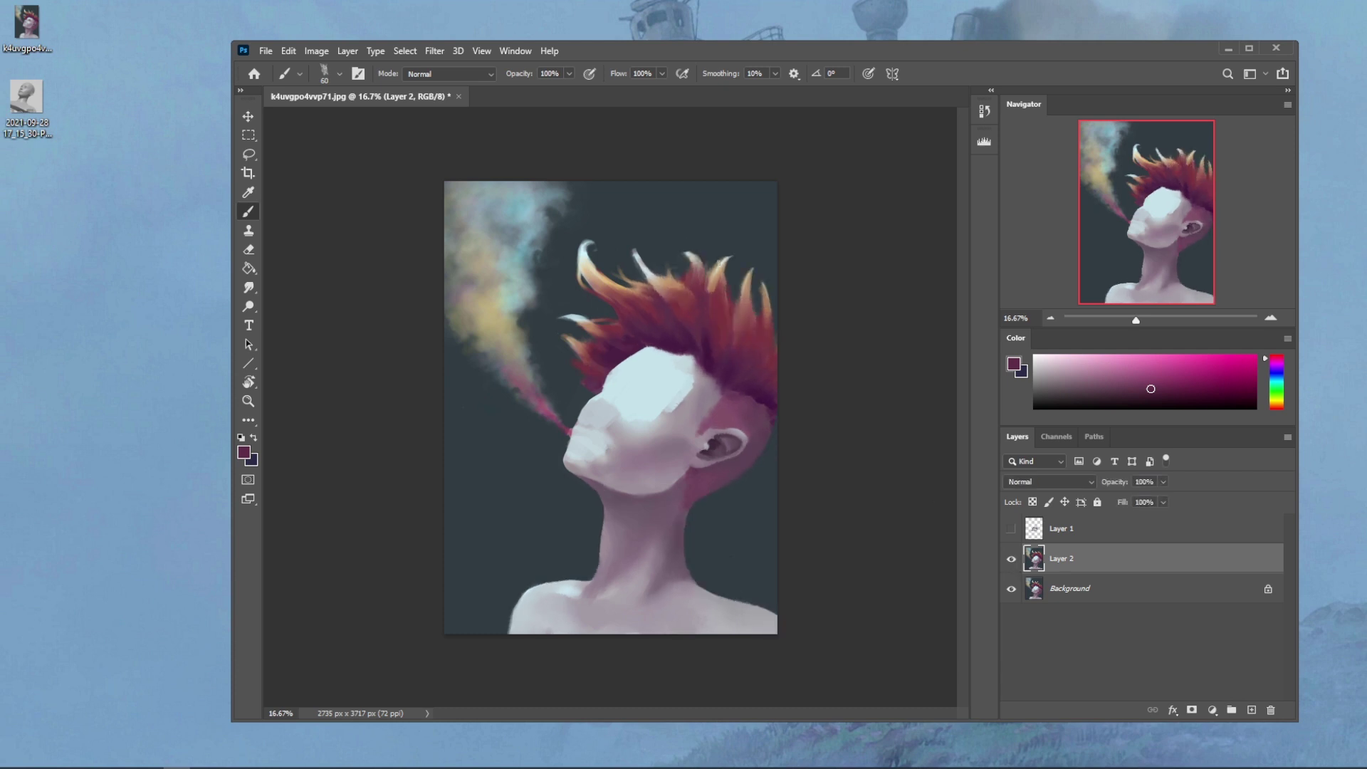
left_click(1011, 559)
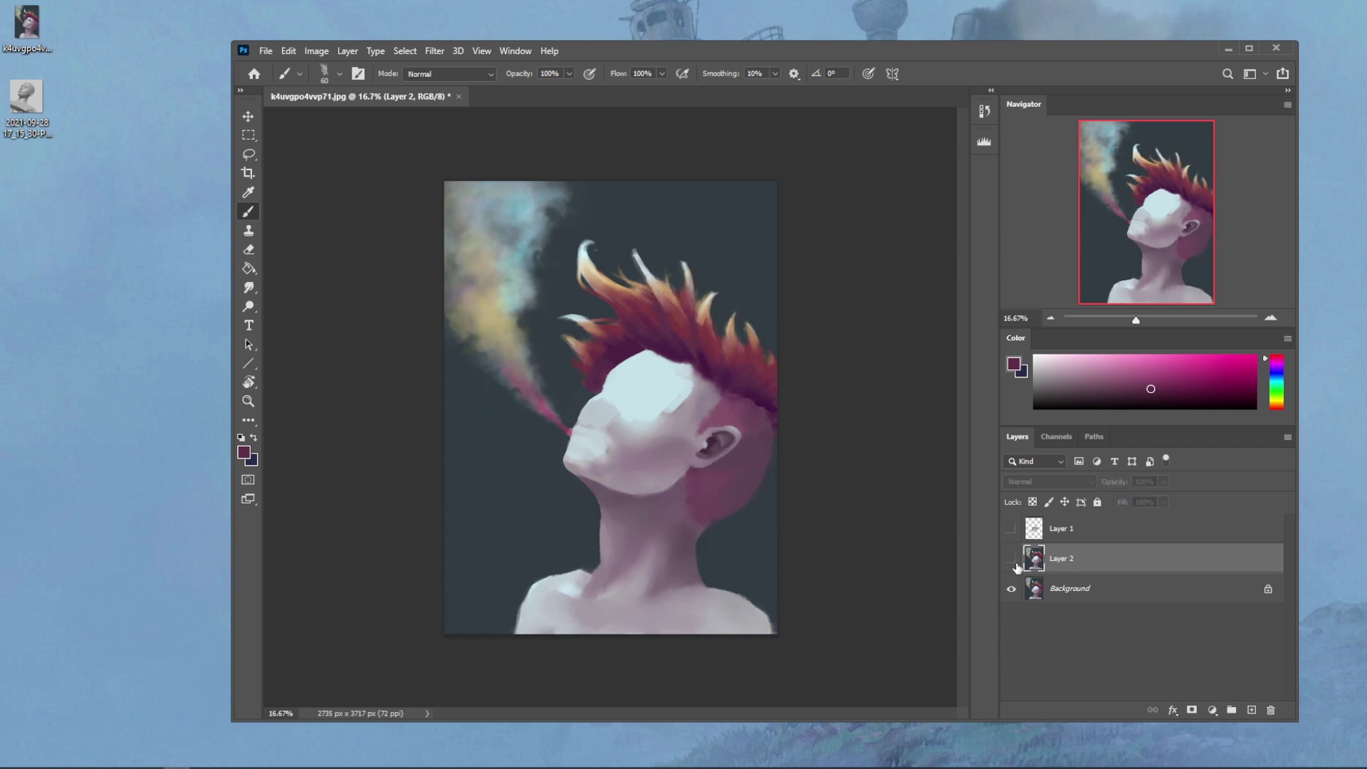
Step: Finish with Layer 2 visible and add a new empty layer above Layer 1
left_click(1011, 563)
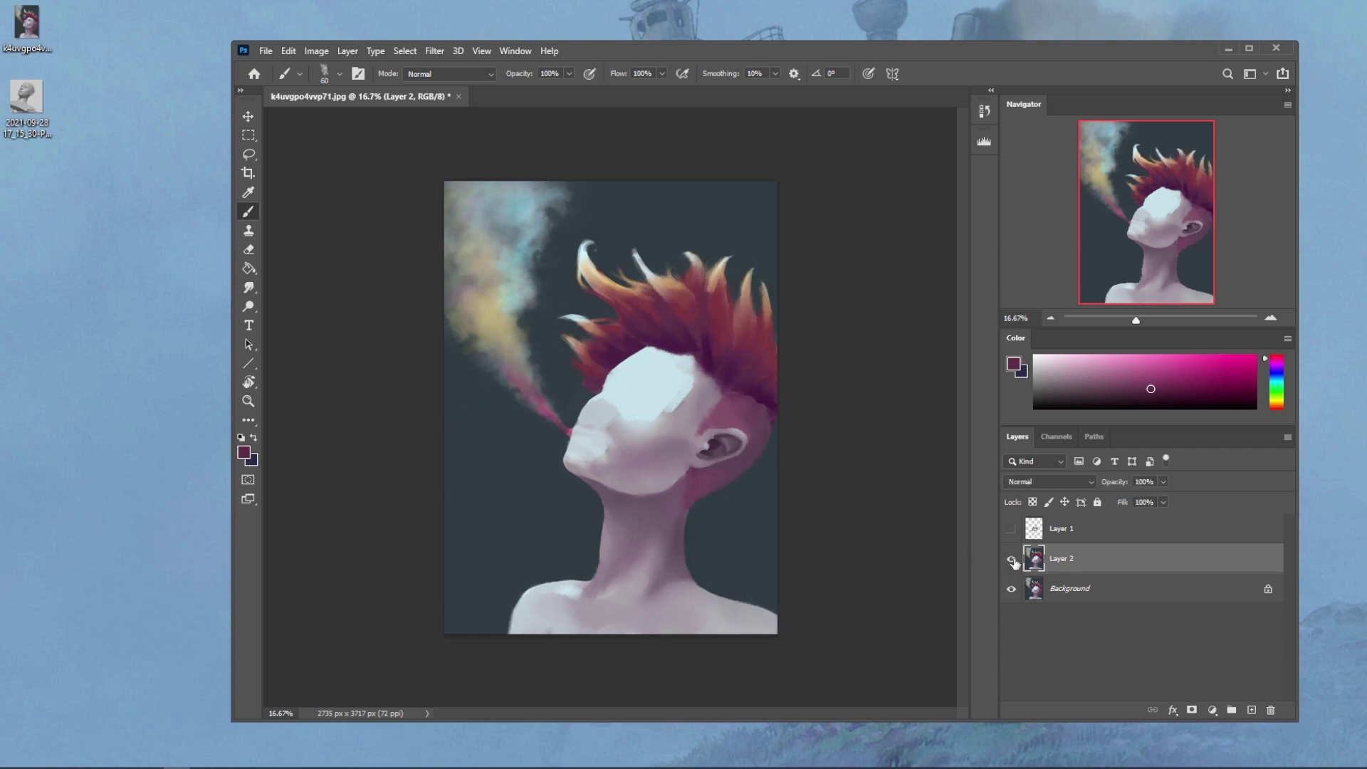
left_click(1014, 564)
left_click(1012, 563)
left_click(1011, 561)
left_click(1012, 561)
left_click(1147, 540)
left_click(1252, 710)
Step: Choose a bright magenta colour and a smaller 30 px brush preset
left_click_drag(1215, 368, 1255, 355)
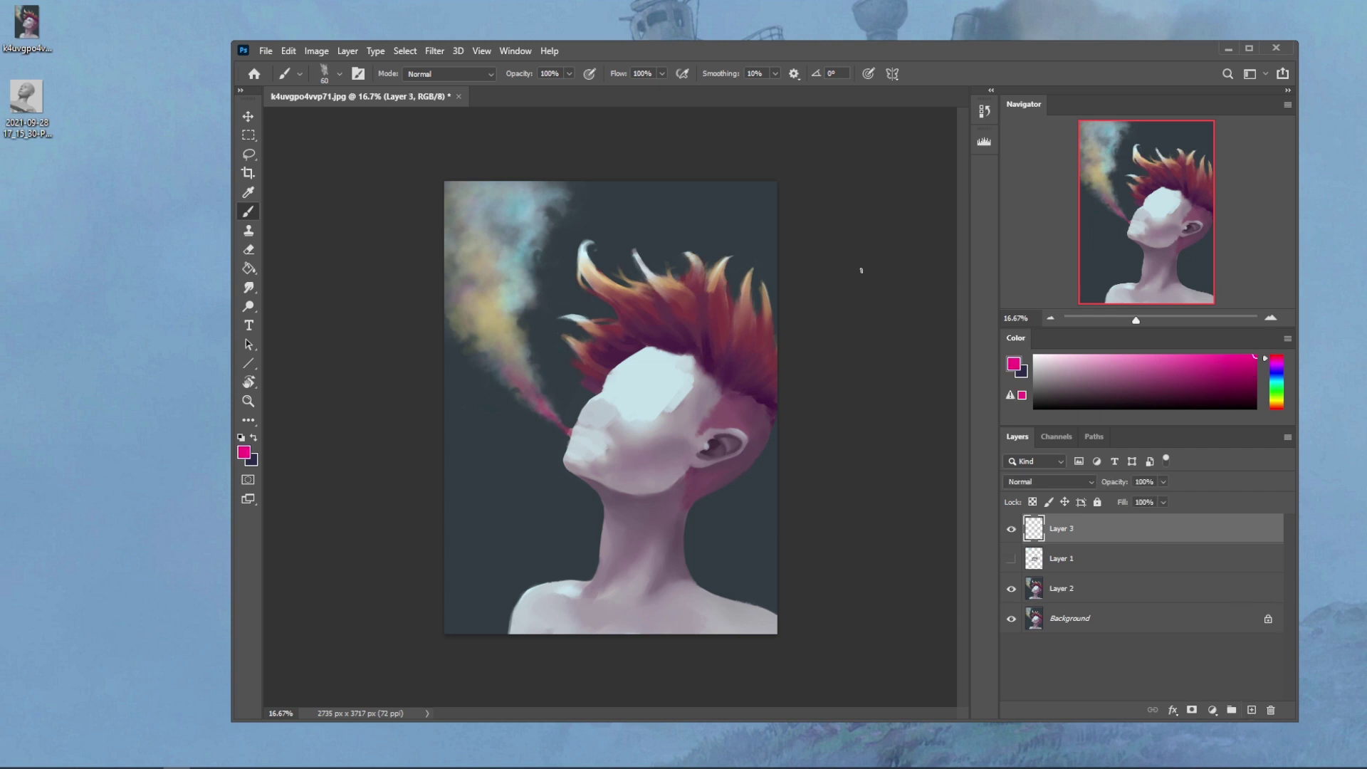
right_click(638, 347)
left_click(767, 624)
left_click(833, 193)
Step: Draw magenta construction lines across the face and an eye outline, then show Layer 1
mouse_move(684, 338)
left_mouse_down()
mouse_move(589, 419)
mouse_move(566, 487)
left_mouse_up()
left_click_drag(602, 388, 716, 427)
key("ctrl+z")
left_click_drag(602, 388, 718, 427)
key("ctrl+z")
left_click_drag(603, 388, 715, 427)
key("ctrl+z")
left_click_drag(603, 387, 701, 427)
mouse_move(568, 425)
left_mouse_down()
mouse_move(675, 469)
mouse_move(732, 517)
mouse_move(725, 488)
left_mouse_up()
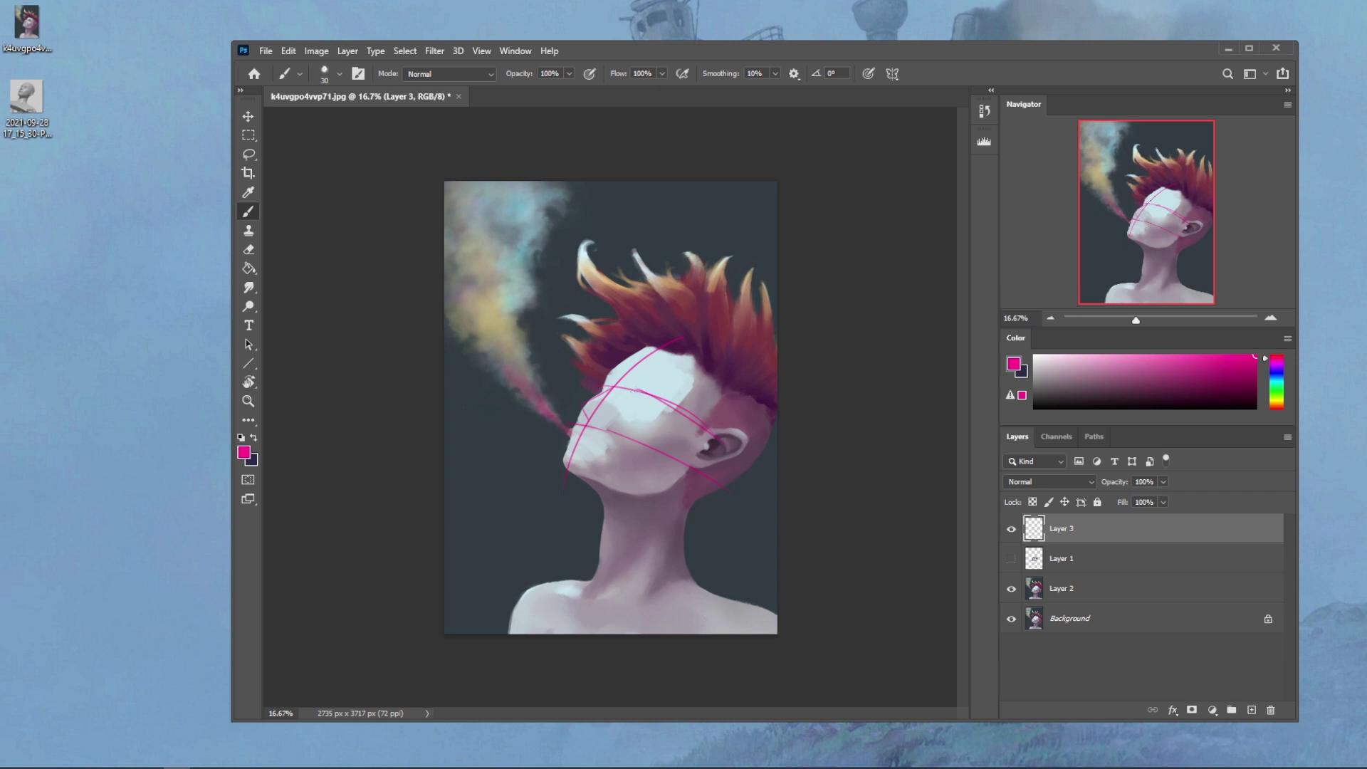
mouse_move(670, 409)
left_mouse_down()
mouse_move(633, 390)
mouse_move(670, 397)
left_mouse_up()
left_click(1012, 559)
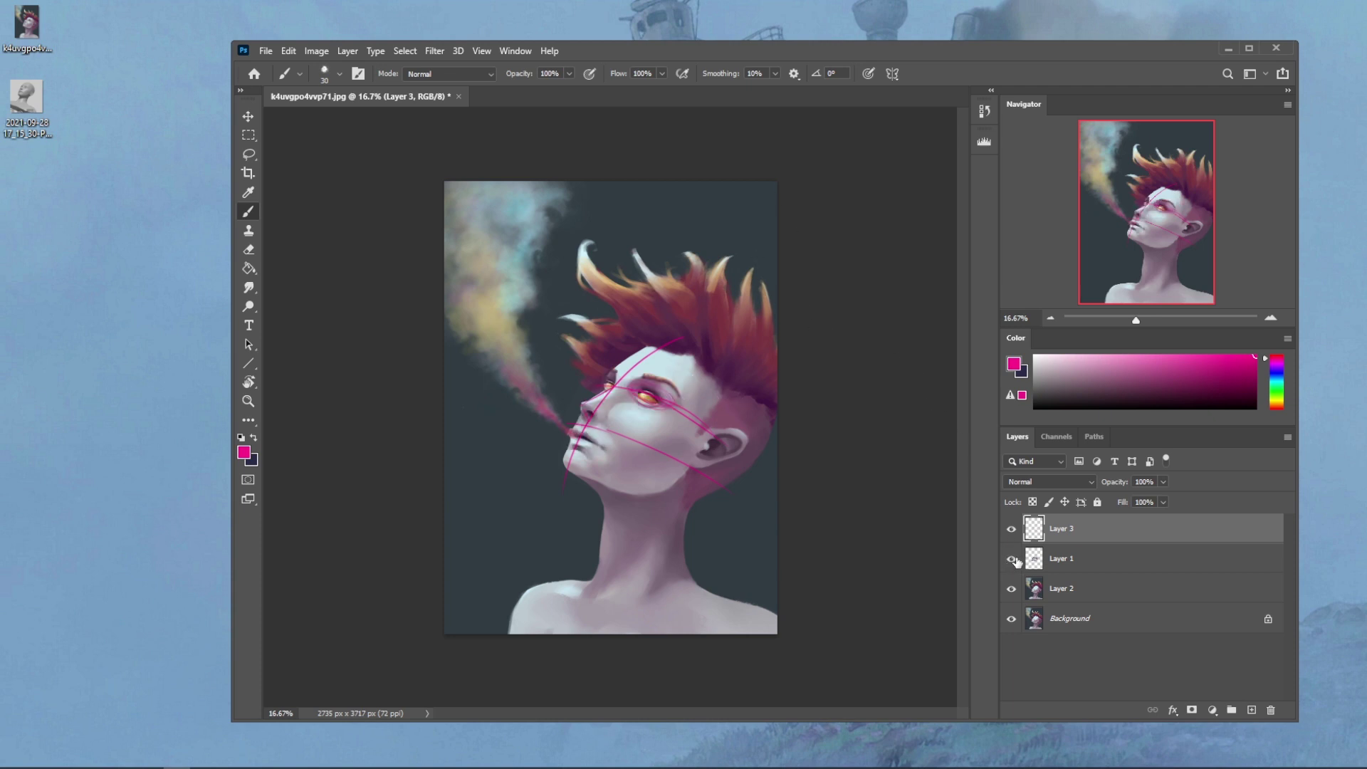
Step: Move Layer 3 below Layer 1 and add a new empty sketch layer
left_click_drag(1081, 539, 1083, 566)
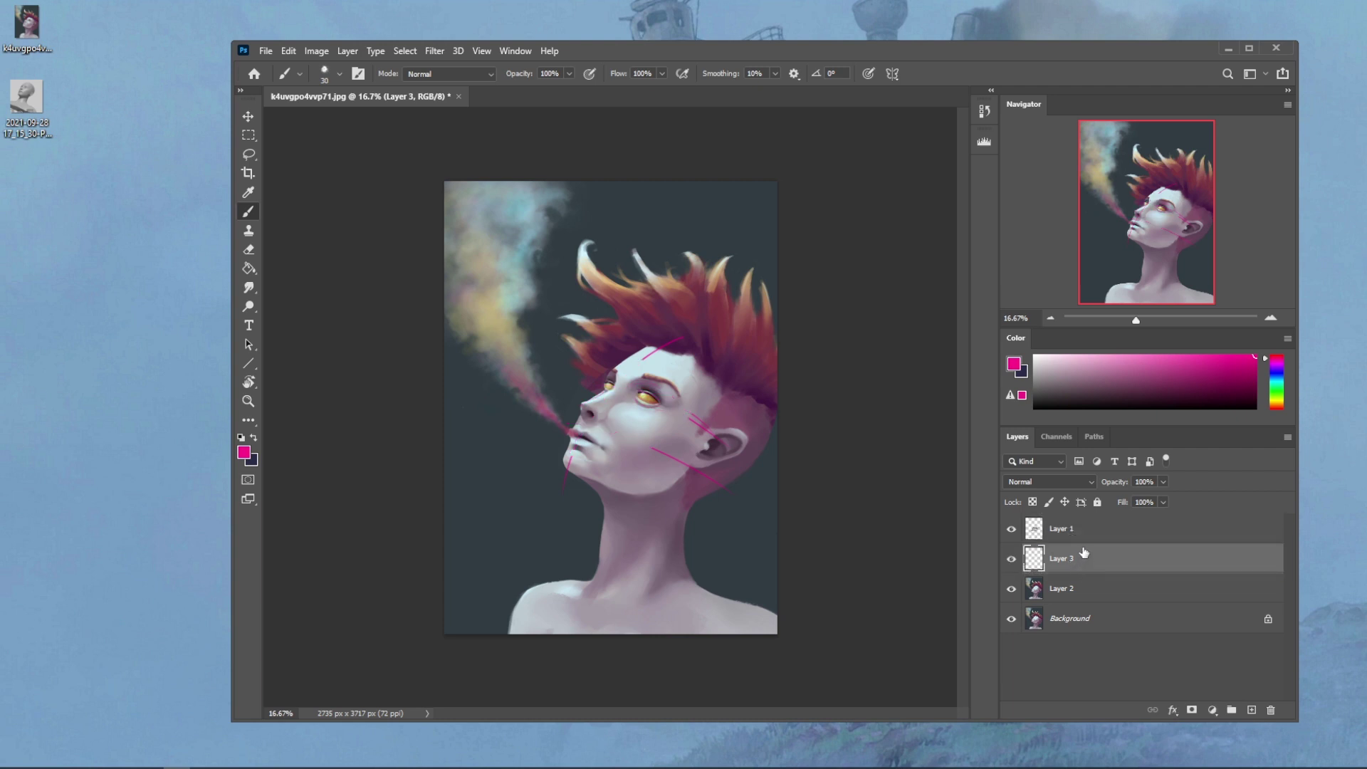
left_click(1072, 540)
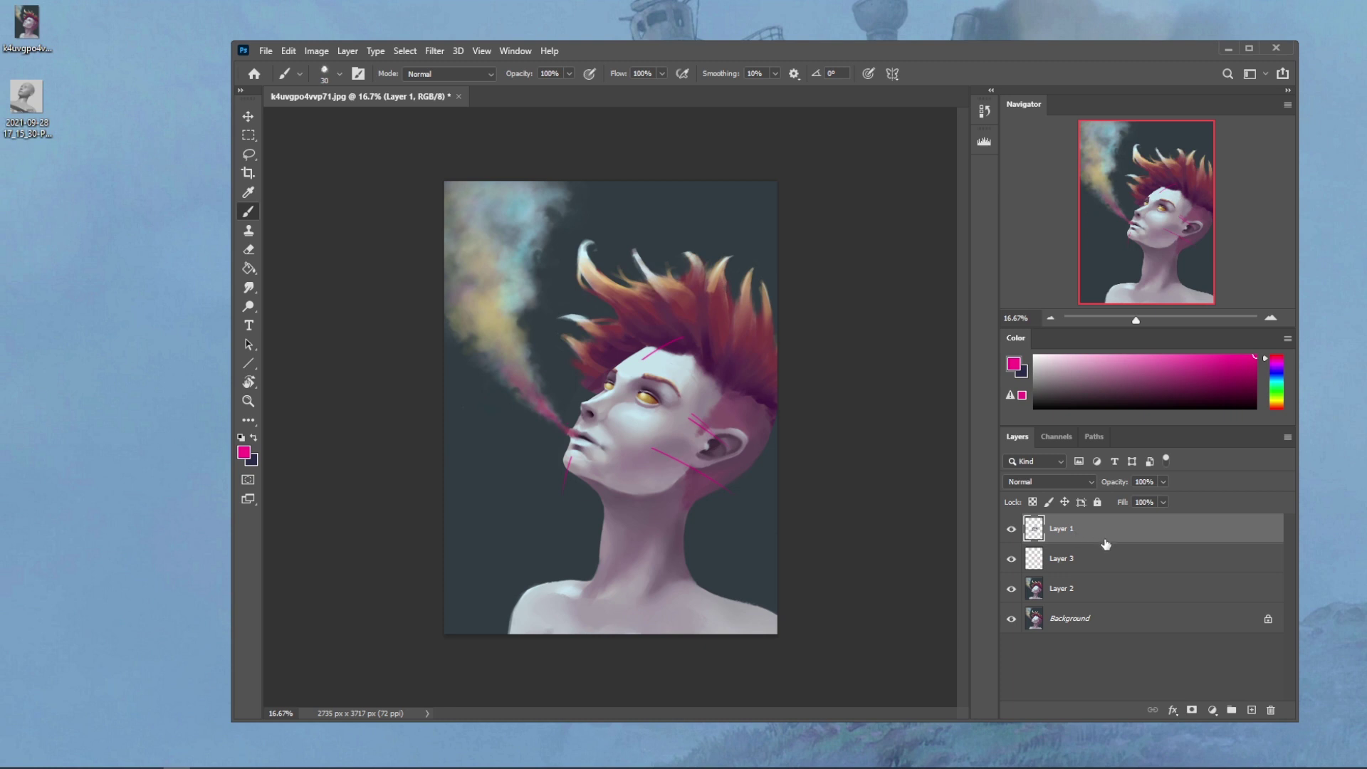
left_click(1251, 710)
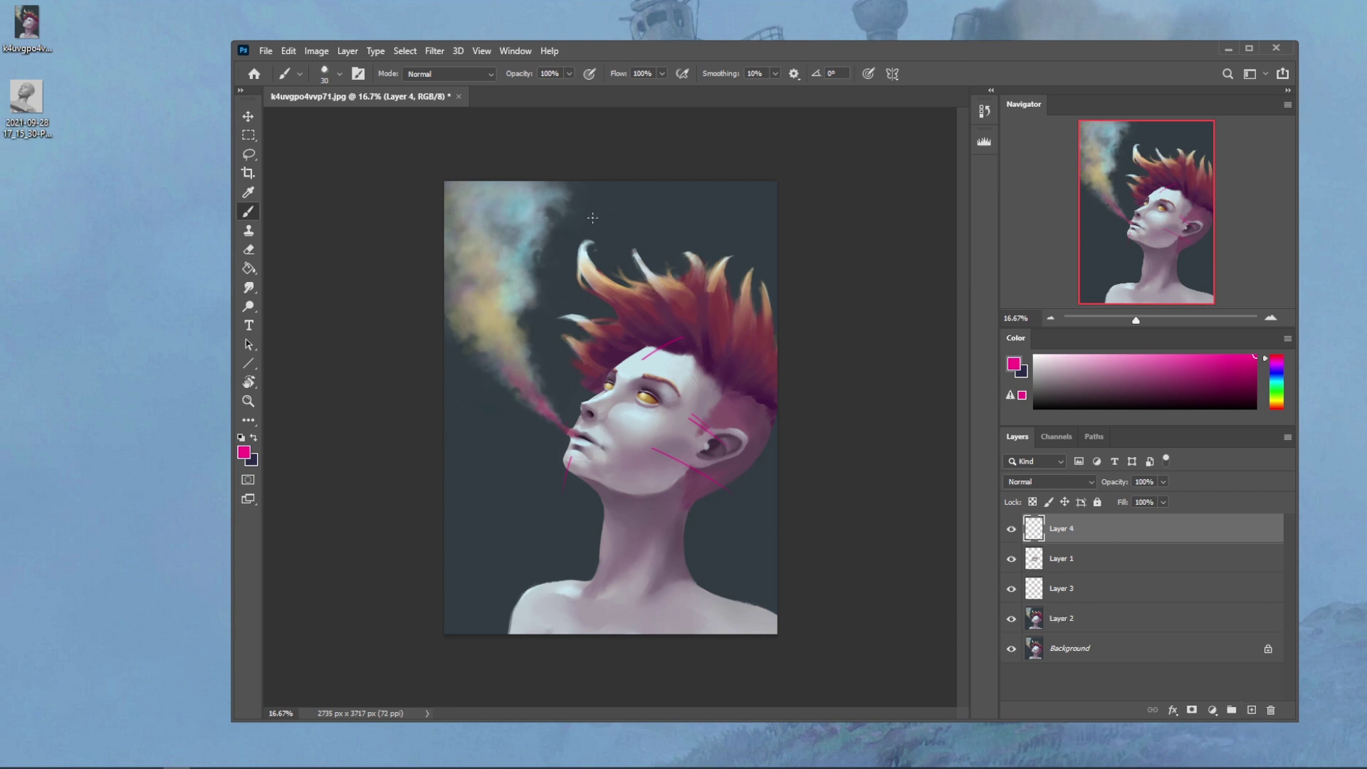
Step: Sketch pink curves tracing the flow of the hair and smoke
left_click_drag(562, 226, 511, 288)
key("ctrl+z")
mouse_move(529, 294)
left_mouse_down()
mouse_move(484, 356)
mouse_move(491, 329)
mouse_move(504, 354)
mouse_move(602, 322)
left_mouse_up()
left_click_drag(486, 351, 570, 359)
mouse_move(611, 354)
left_mouse_down()
mouse_move(651, 335)
mouse_move(625, 367)
left_mouse_up()
left_click_drag(632, 242, 639, 269)
left_click_drag(612, 215, 730, 205)
mouse_move(549, 279)
left_mouse_down()
mouse_move(490, 311)
mouse_move(493, 349)
left_mouse_up()
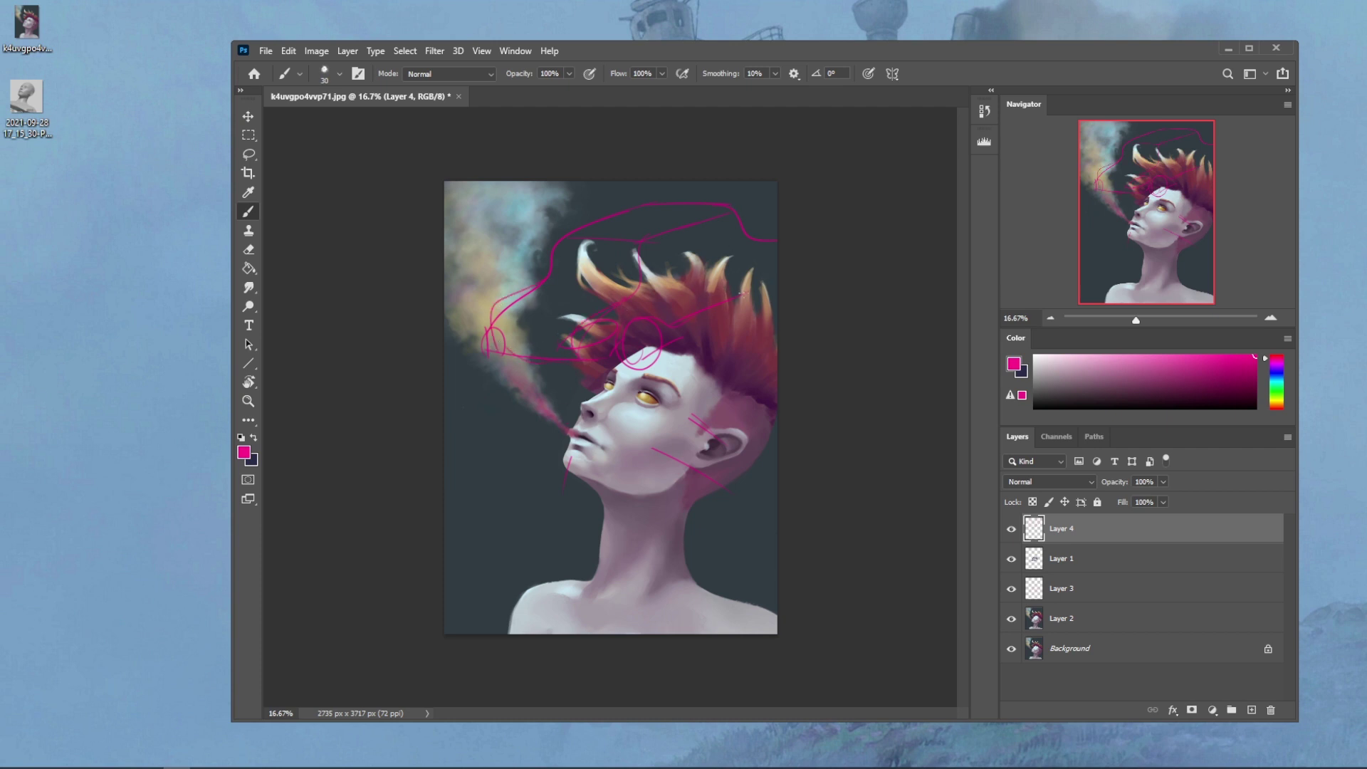
Step: Add strokes along the hair tips and smoke edge, then undo the latest ones
left_click_drag(662, 272, 692, 247)
left_click_drag(559, 279, 641, 282)
mouse_move(531, 322)
left_mouse_down()
mouse_move(507, 347)
mouse_move(549, 351)
left_mouse_up()
mouse_move(525, 283)
left_mouse_down()
mouse_move(488, 299)
mouse_move(485, 327)
left_mouse_up()
mouse_move(537, 280)
left_mouse_down()
mouse_move(492, 265)
mouse_move(462, 297)
mouse_move(485, 315)
mouse_move(502, 284)
left_mouse_up()
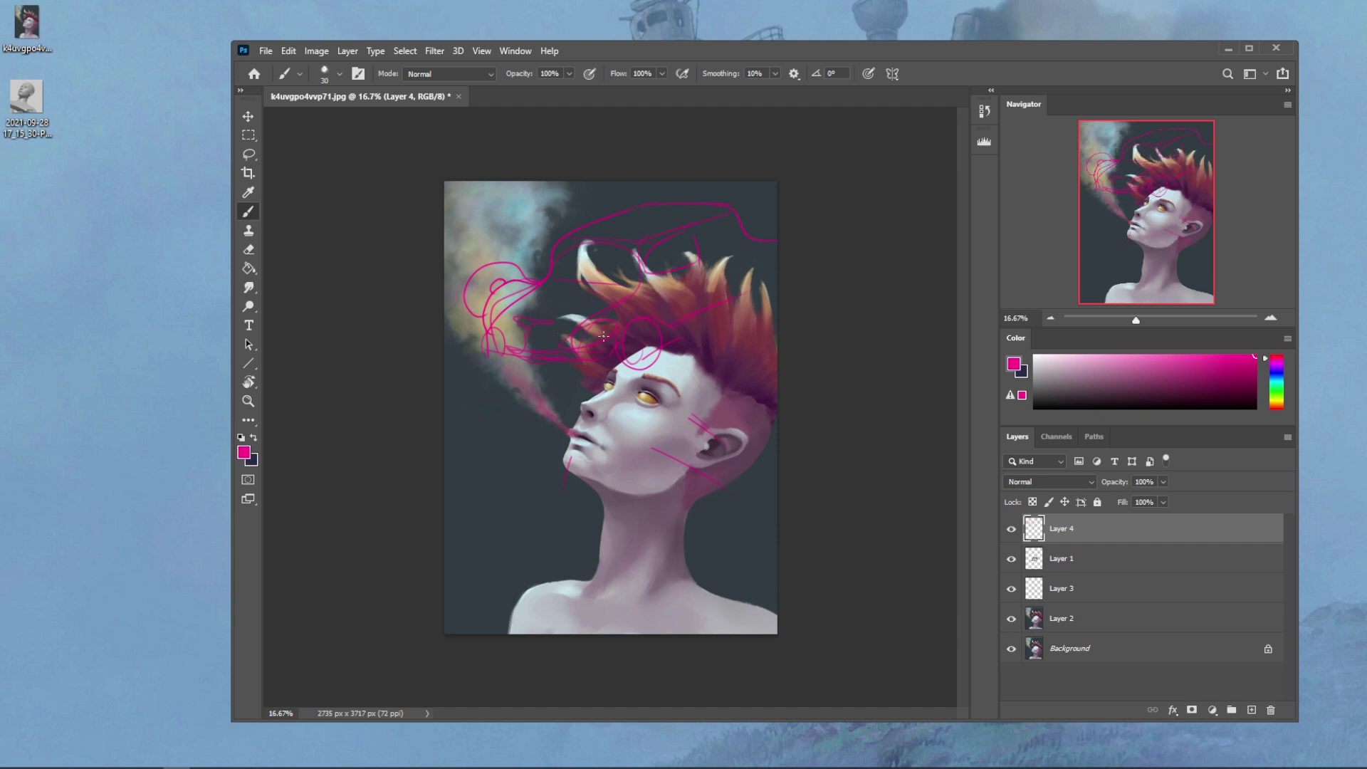
left_click_drag(513, 208, 509, 254)
mouse_move(495, 220)
left_mouse_down()
mouse_move(507, 255)
mouse_move(545, 222)
left_mouse_up()
key("ctrl+z")
key("ctrl+z")
key("ctrl+z")
key("ctrl+z")
key("ctrl+z")
key("ctrl+z")
key("ctrl+z")
key("ctrl+z")
key("ctrl+z")
key("ctrl+z")
key("ctrl+z")
key("ctrl+z")
key("ctrl+z")
key("ctrl+z")
key("ctrl+z")
key("ctrl+z")
key("ctrl+z")
key("ctrl+z")
key("ctrl+z")
key("ctrl+z")
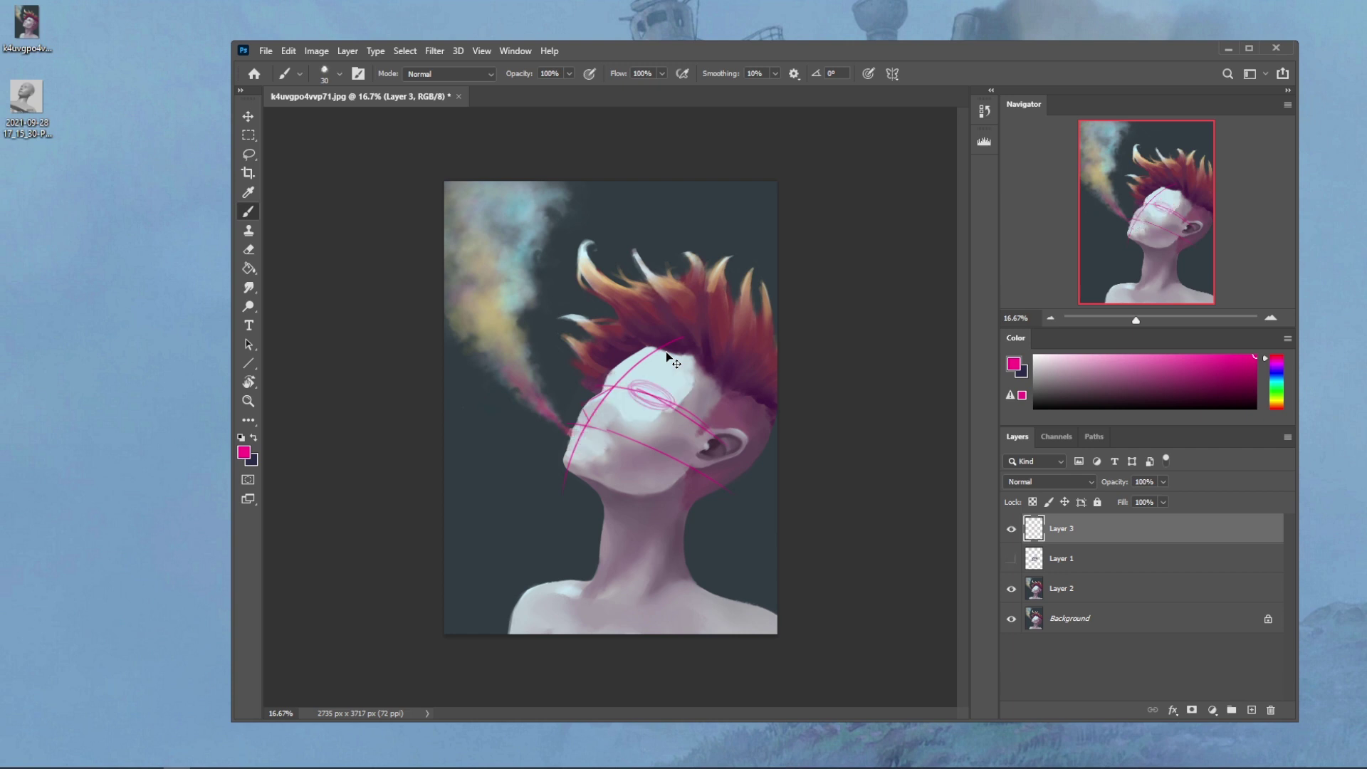
Step: Show the painted face layer, hide the construction lines, and add a new layer
left_click(1011, 558)
left_click(1011, 529)
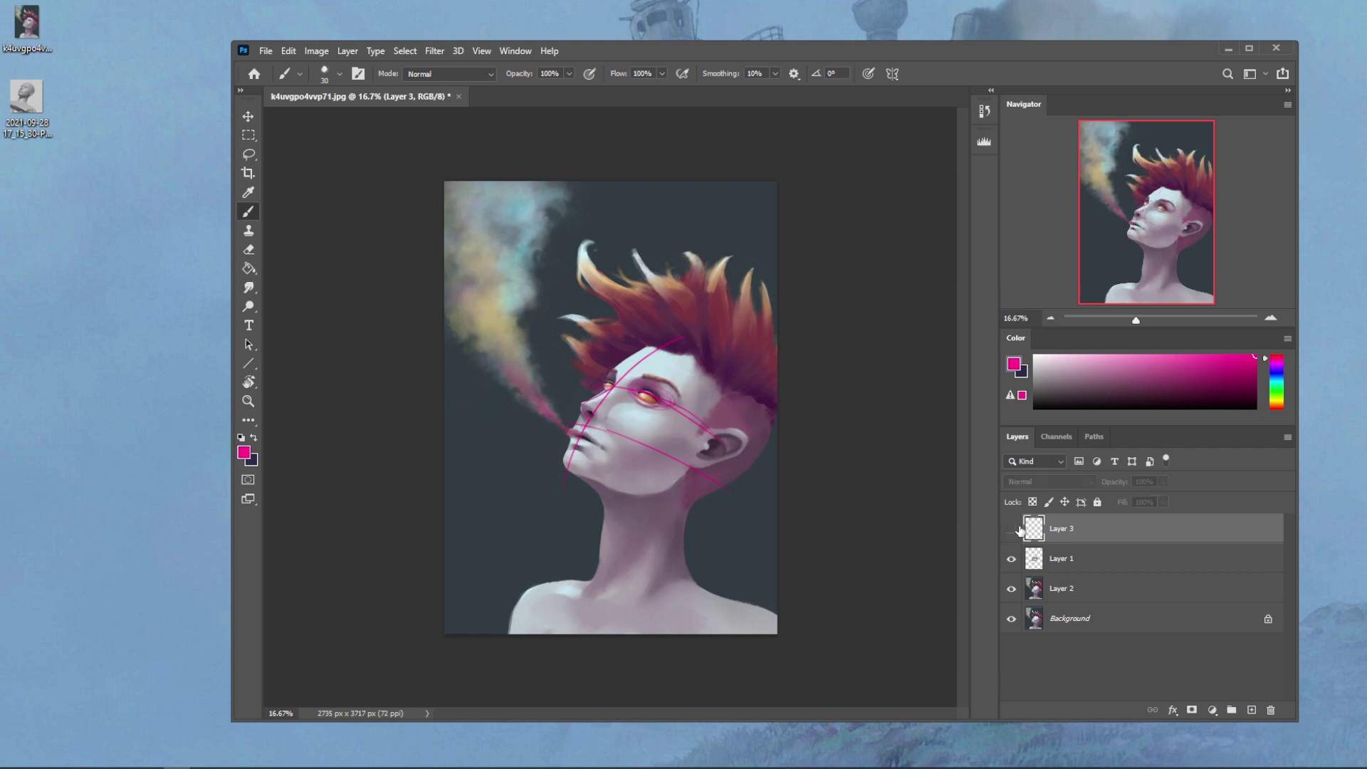
left_click(1252, 710)
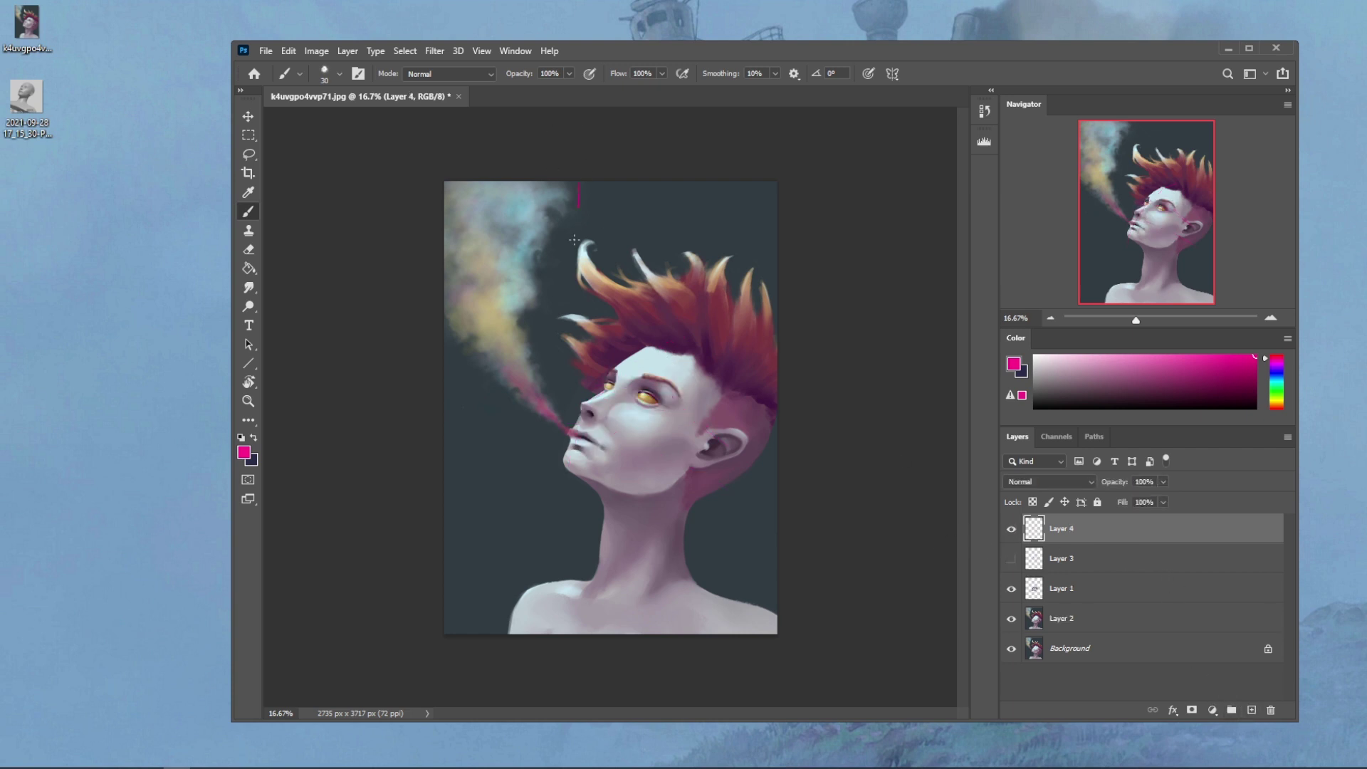
Step: Sketch a pink head circle with two eyes above the smoke, redrawing the left eye
mouse_move(619, 234)
left_mouse_down()
mouse_move(601, 191)
mouse_move(592, 218)
left_mouse_up()
left_click_drag(560, 220, 565, 232)
mouse_move(598, 201)
left_mouse_down()
mouse_move(588, 232)
mouse_move(603, 305)
left_mouse_up()
key("ctrl")
key("ctrl+z")
key("ctrl+z")
mouse_move(549, 223)
left_mouse_down()
mouse_move(590, 220)
mouse_move(566, 233)
mouse_move(555, 265)
mouse_move(585, 250)
left_mouse_up()
Step: Try a second small face, undo the extra strokes, then turn the PortraitStudio bust slightly
mouse_move(507, 215)
left_mouse_down()
mouse_move(485, 273)
mouse_move(509, 206)
mouse_move(456, 235)
mouse_move(477, 251)
mouse_move(457, 229)
mouse_move(468, 244)
mouse_move(508, 229)
mouse_move(488, 271)
mouse_move(518, 255)
left_mouse_up()
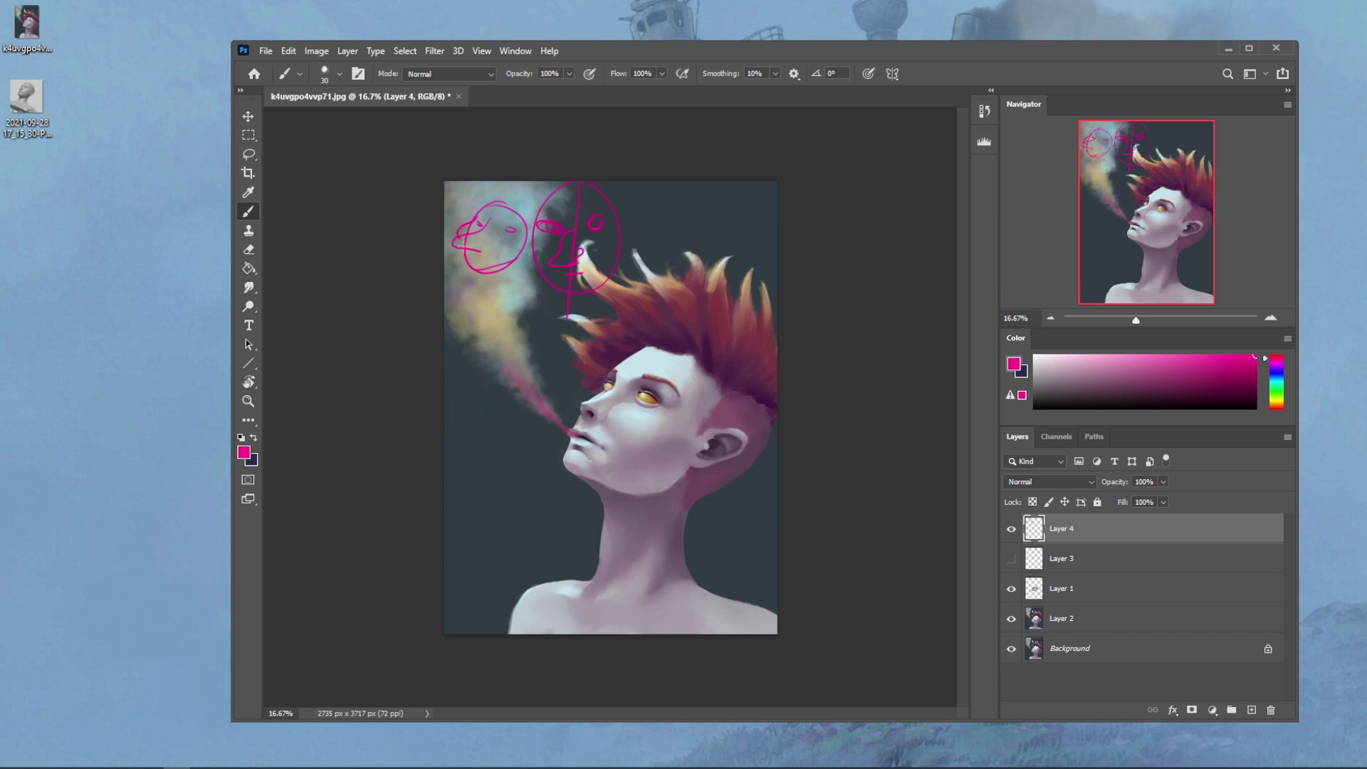
mouse_move(541, 191)
left_mouse_down()
mouse_move(527, 302)
mouse_move(554, 195)
mouse_move(532, 265)
left_mouse_up()
key("ctrl+z")
key("ctrl+z")
key("ctrl+z")
key("ctrl+z")
key("ctrl+z")
key("ctrl+z")
key("ctrl+z")
key("ctrl+z")
key("ctrl+z")
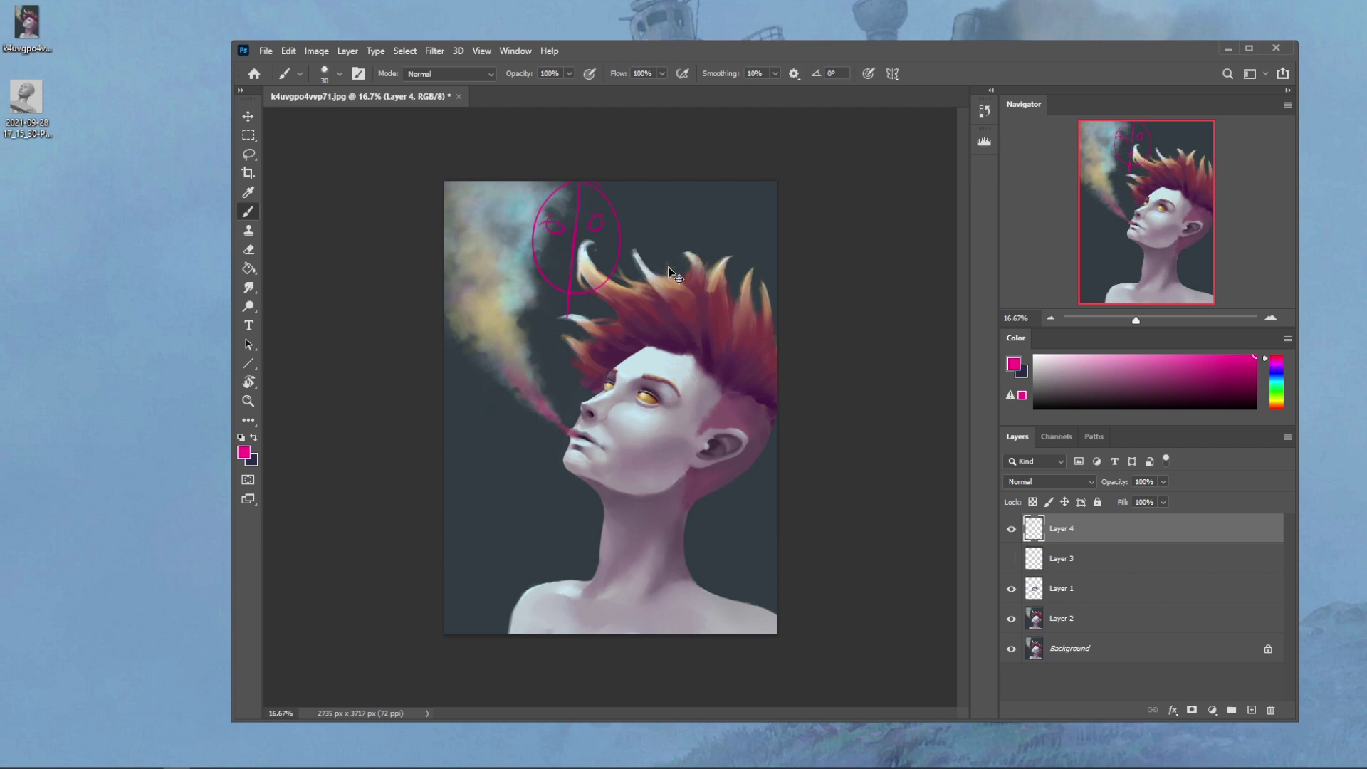
key("ctrl+z")
key("ctrl+z")
key("alt+Tab")
left_click_drag(722, 450, 683, 449)
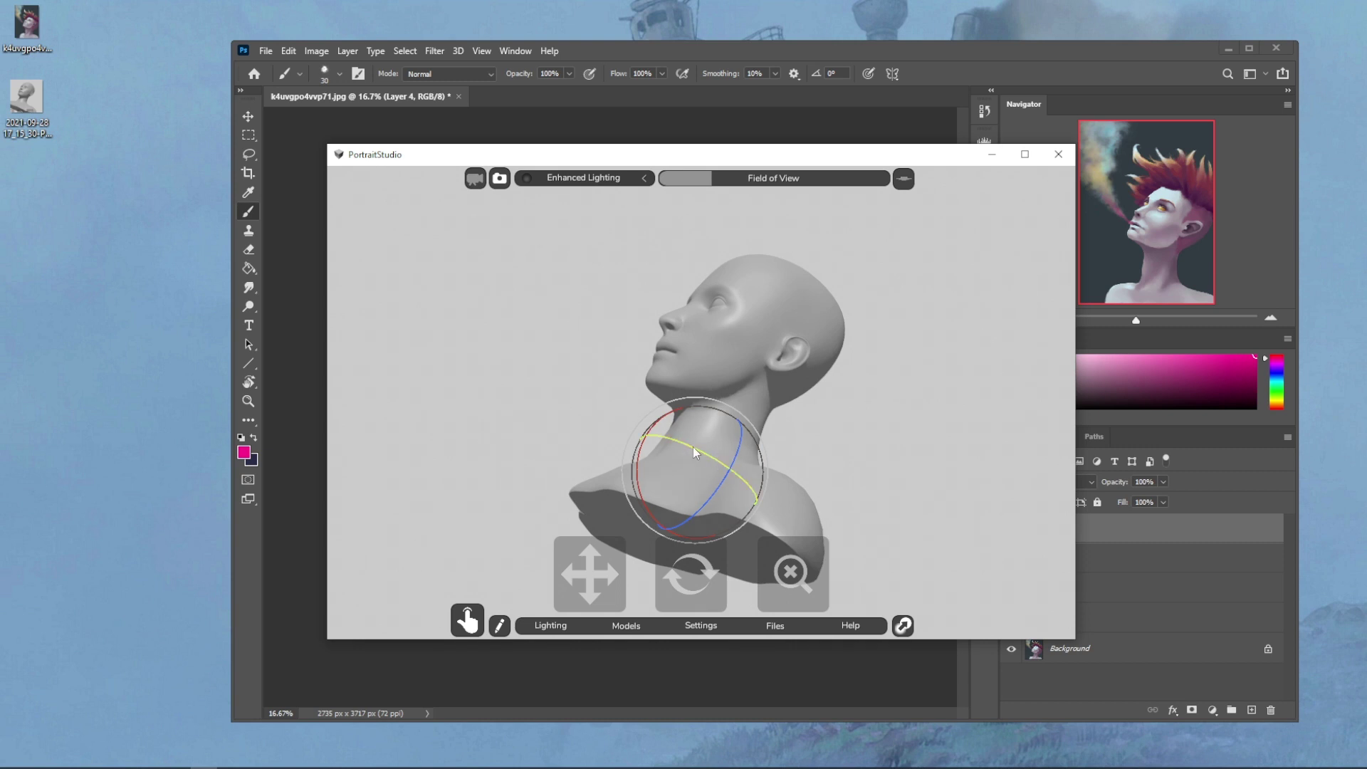
Step: Rotate the 3-D bust until its head tilts far back in three-quarter view, chin raised
mouse_move(694, 446)
left_mouse_down()
mouse_move(732, 456)
mouse_move(723, 471)
mouse_move(715, 460)
left_mouse_up()
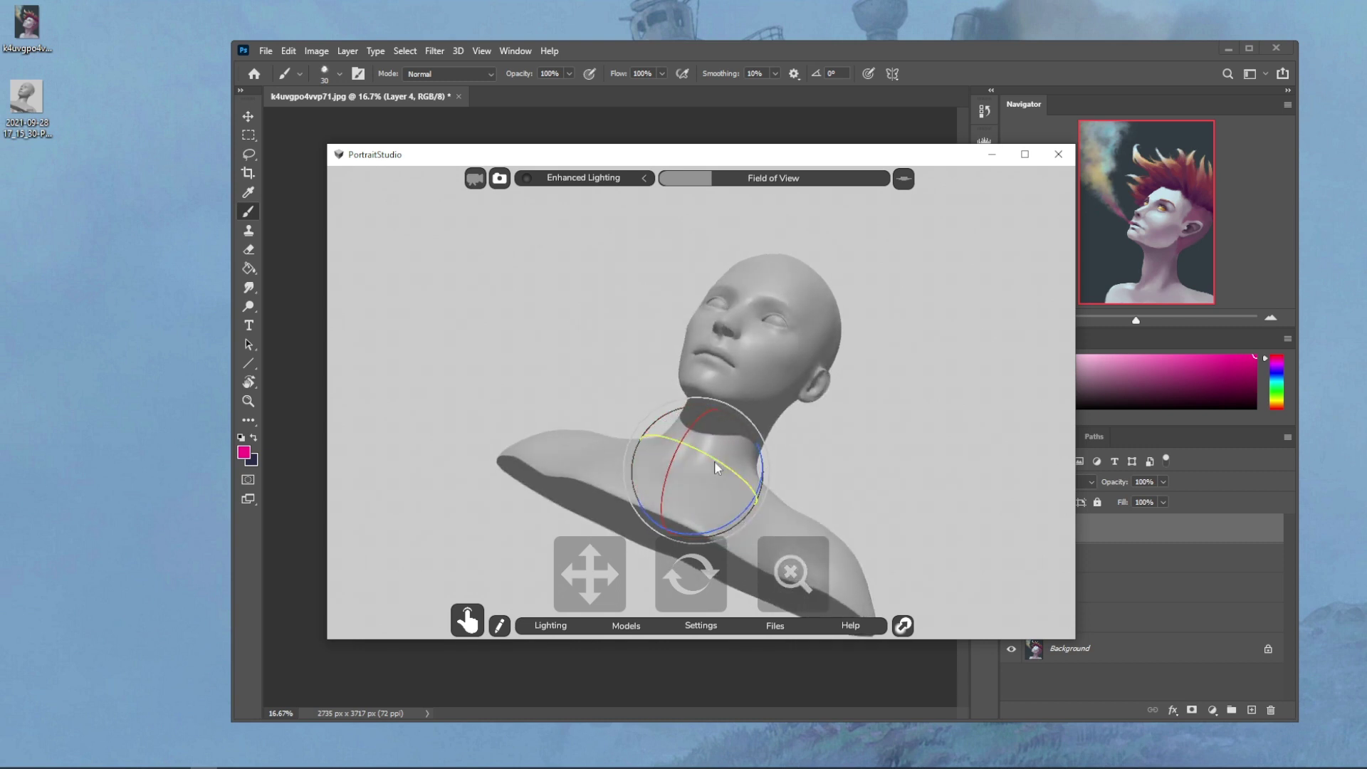
left_click_drag(714, 462, 709, 462)
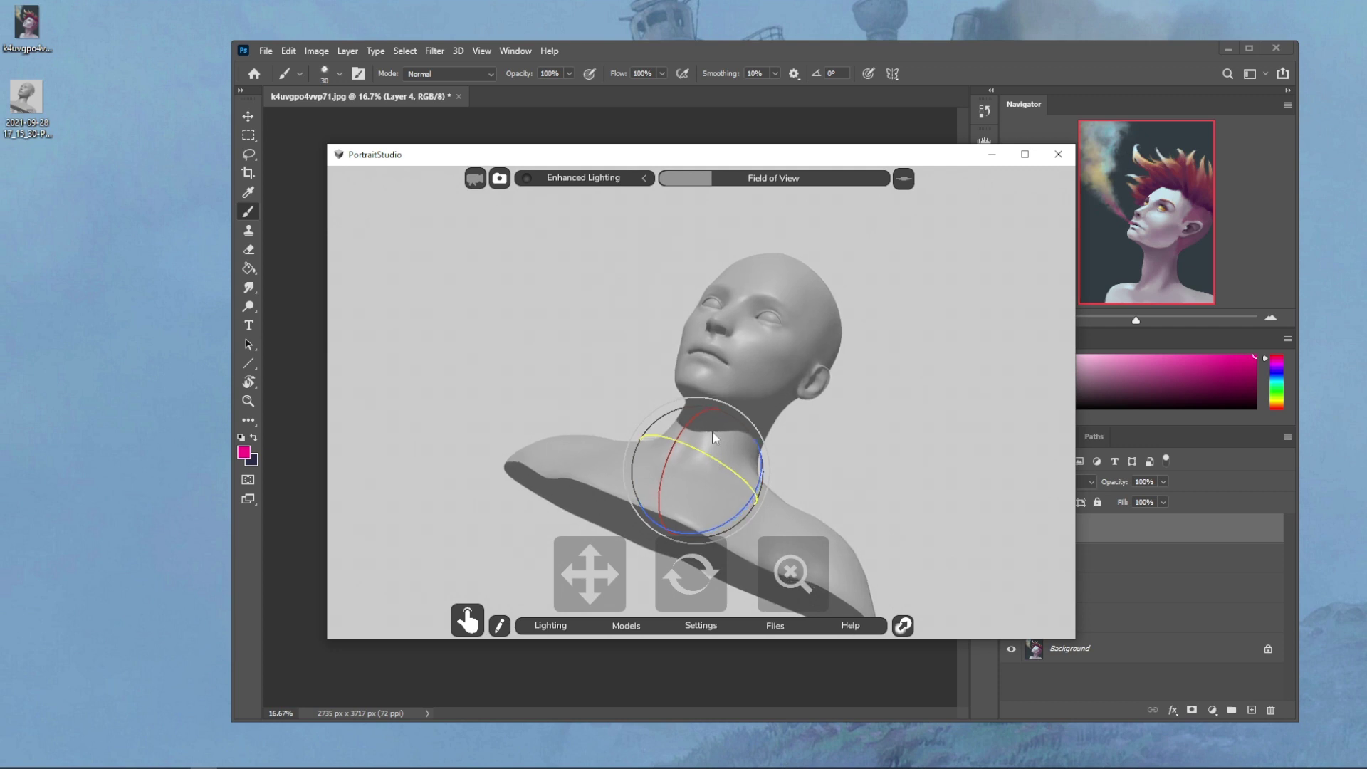
mouse_move(707, 456)
left_mouse_down()
mouse_move(733, 468)
mouse_move(717, 447)
left_mouse_up()
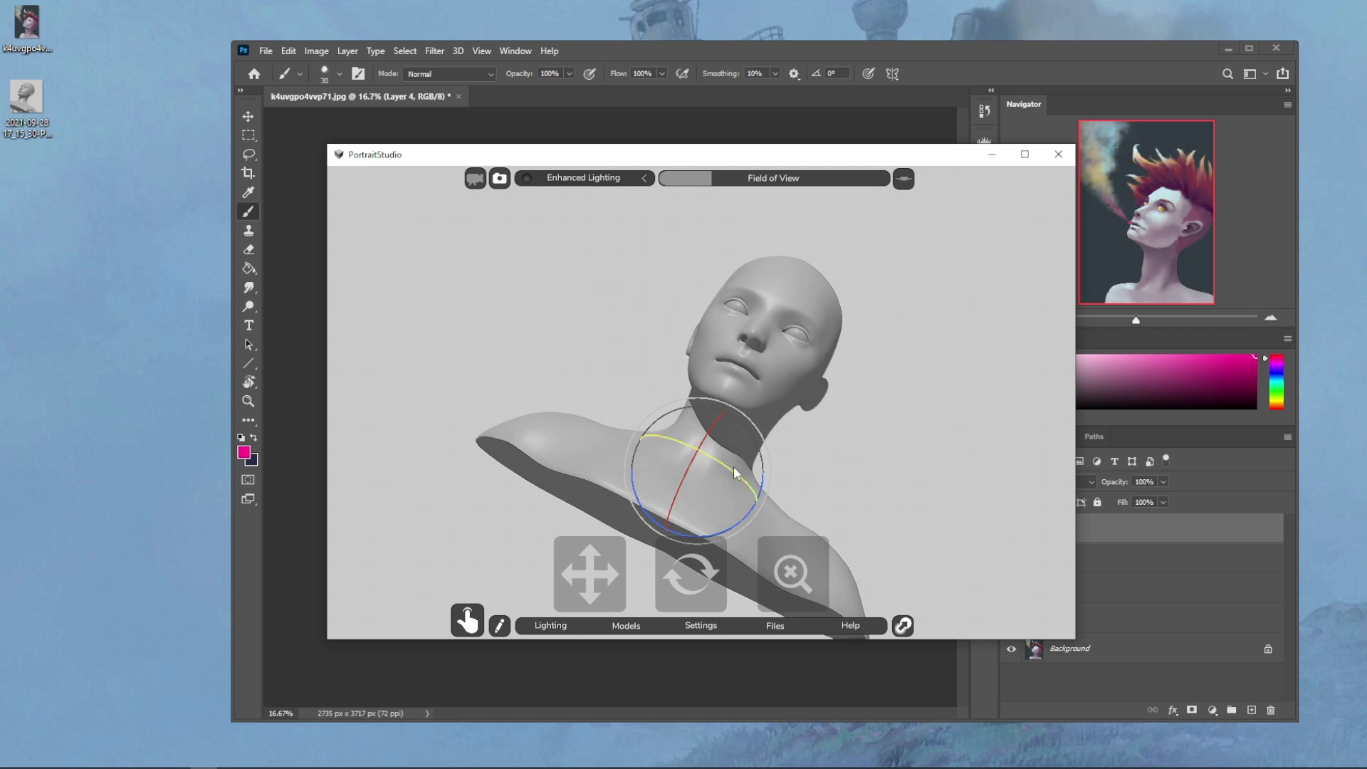
left_click_drag(737, 476, 694, 464)
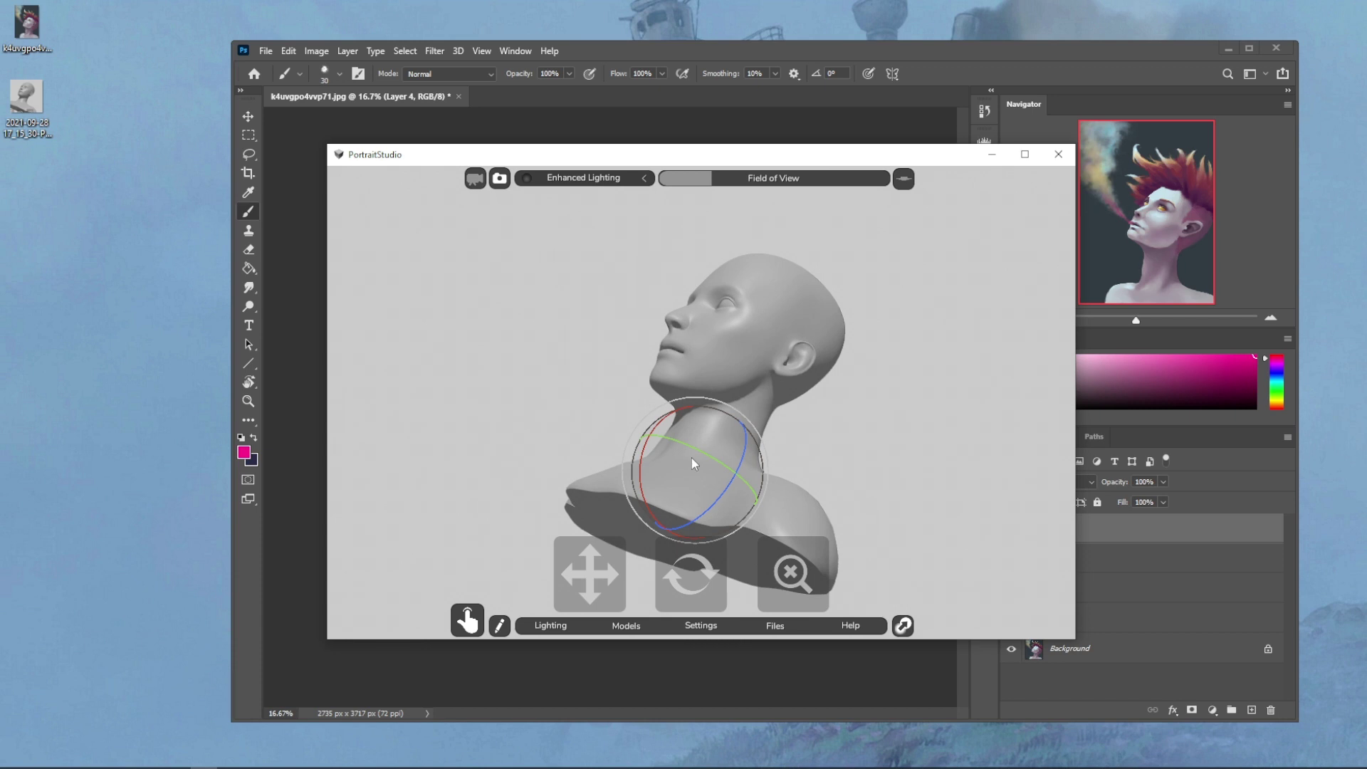
left_click_drag(693, 464, 739, 477)
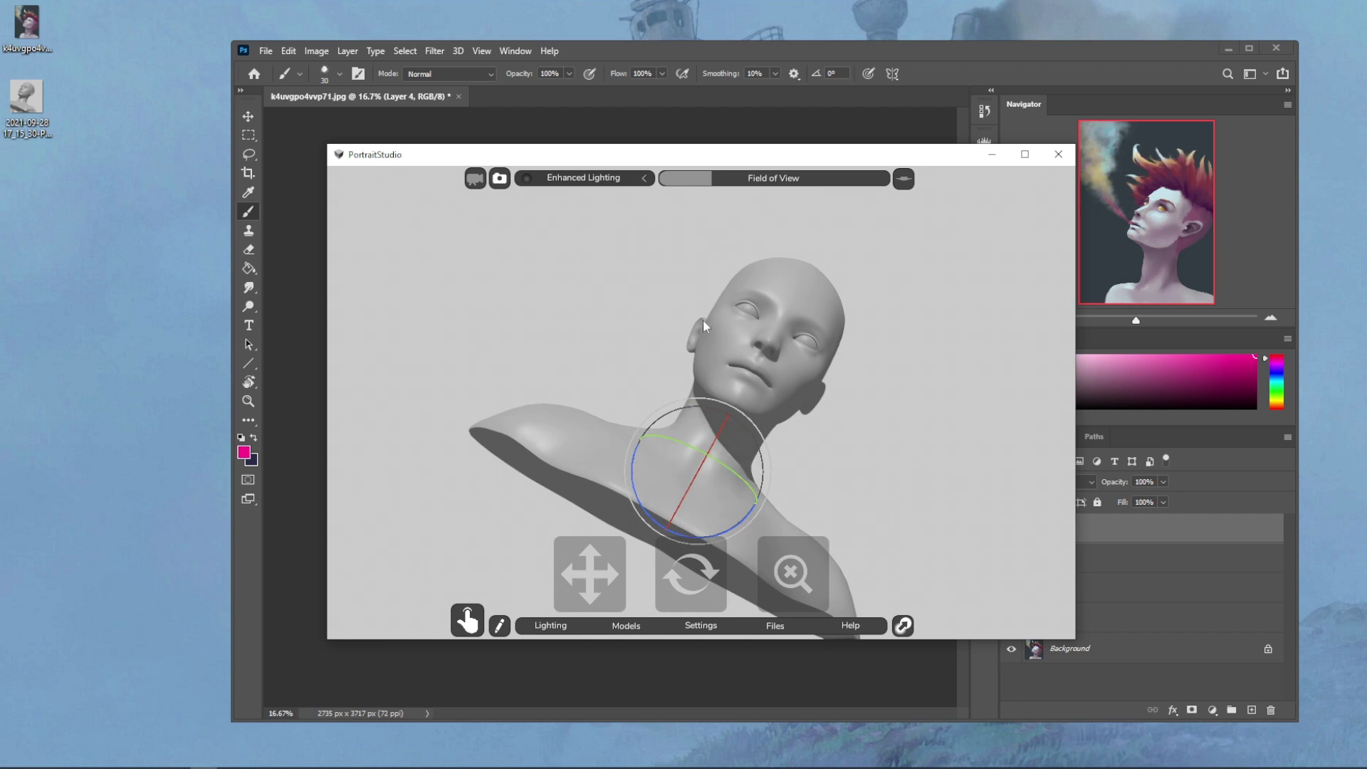
mouse_move(741, 485)
left_mouse_down()
mouse_move(728, 469)
mouse_move(741, 472)
left_mouse_up()
left_click_drag(741, 472, 699, 463)
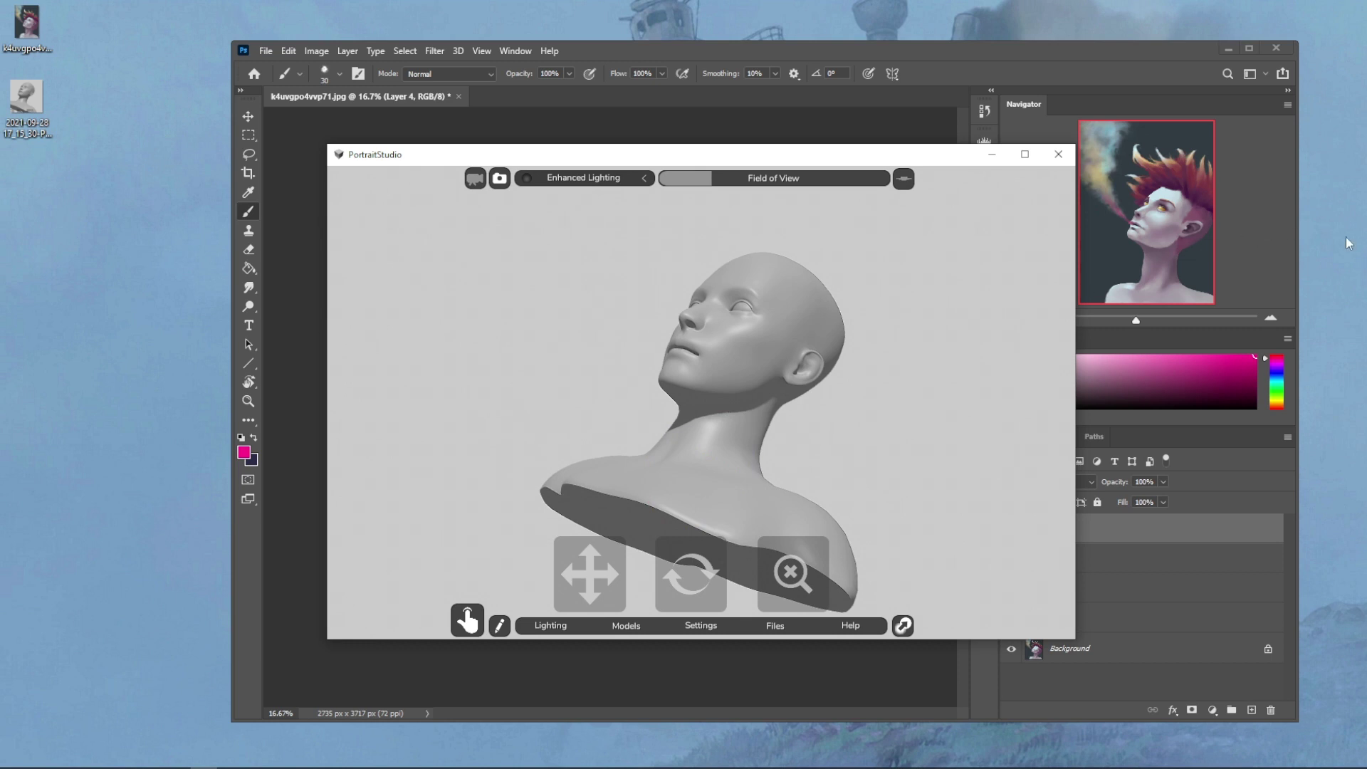
left_click(825, 10)
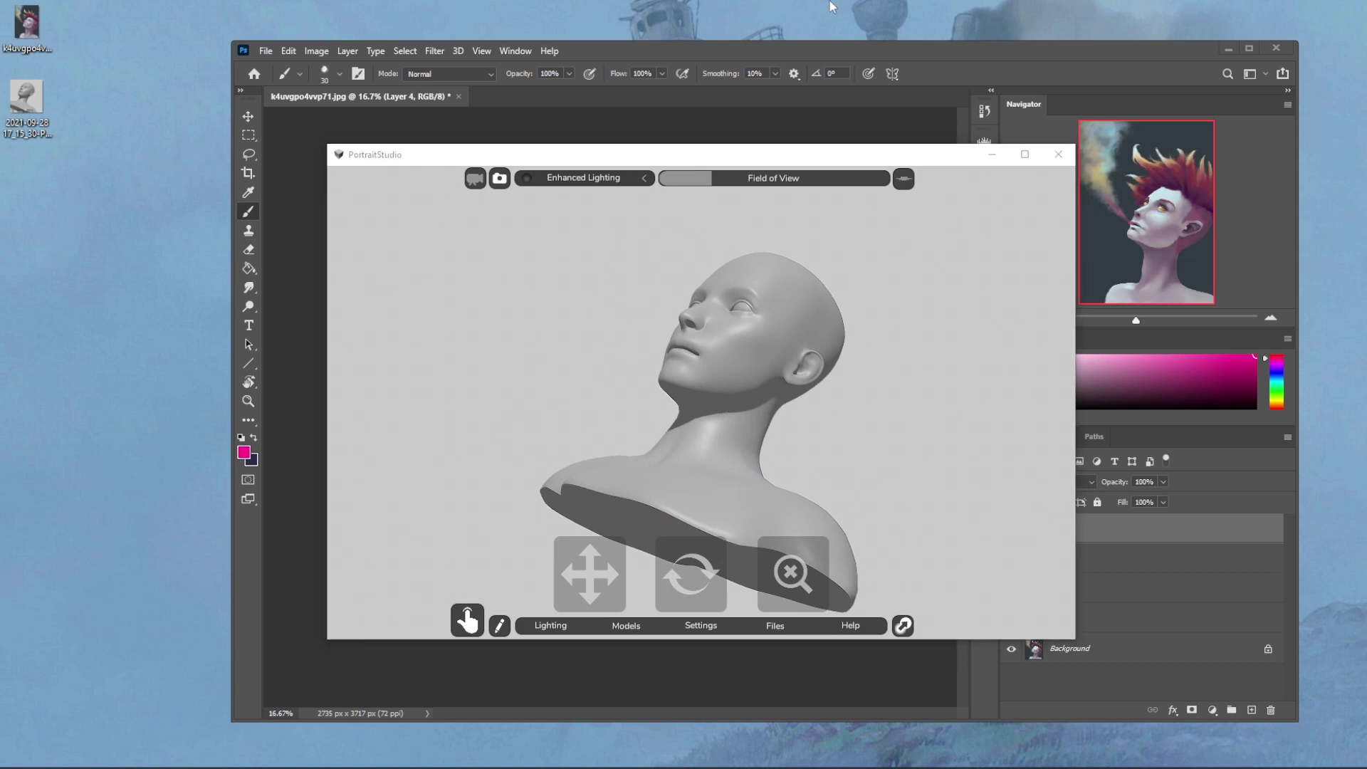
Step: Capture the posed bust region with Greenshot and open the PNG as a new Photoshop document
key("ctrl+Print")
left_click_drag(503, 203, 930, 606)
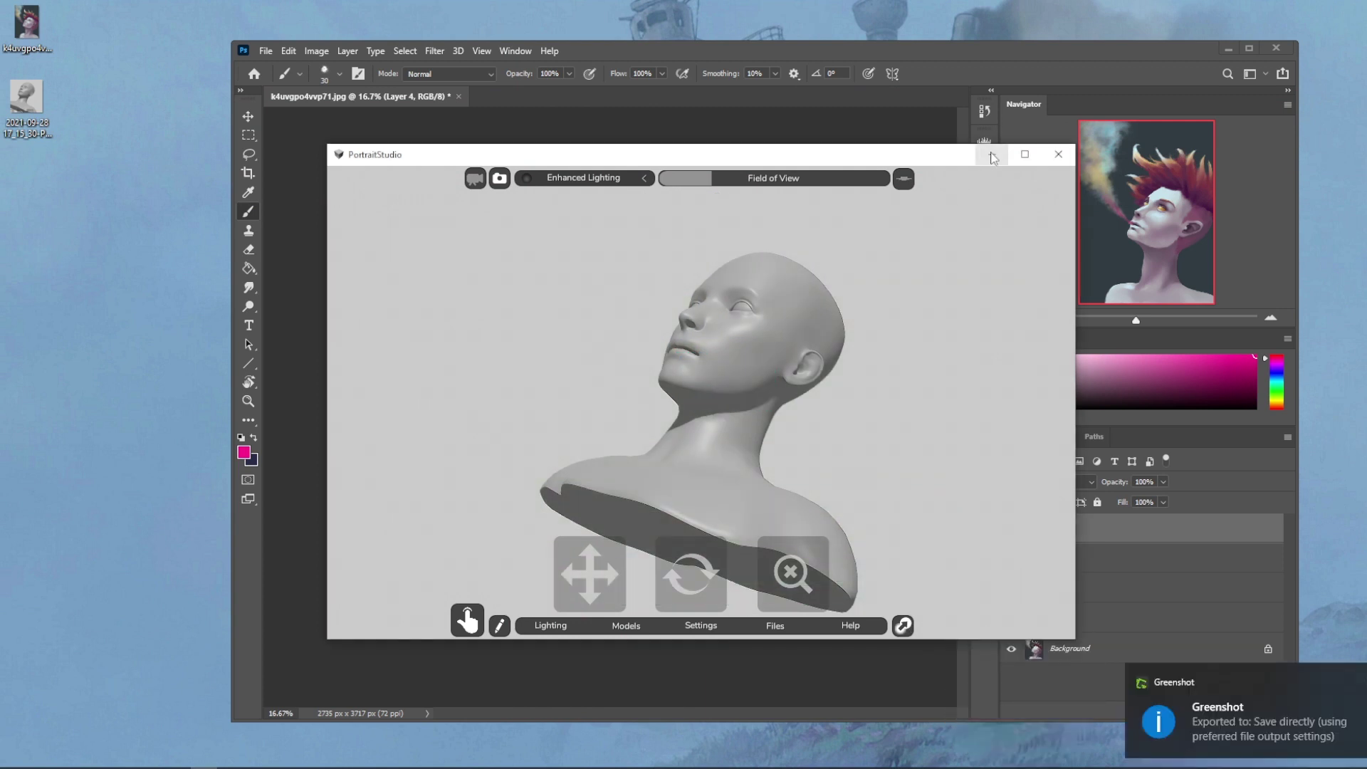
left_click(827, 118)
left_click_drag(26, 175, 510, 104)
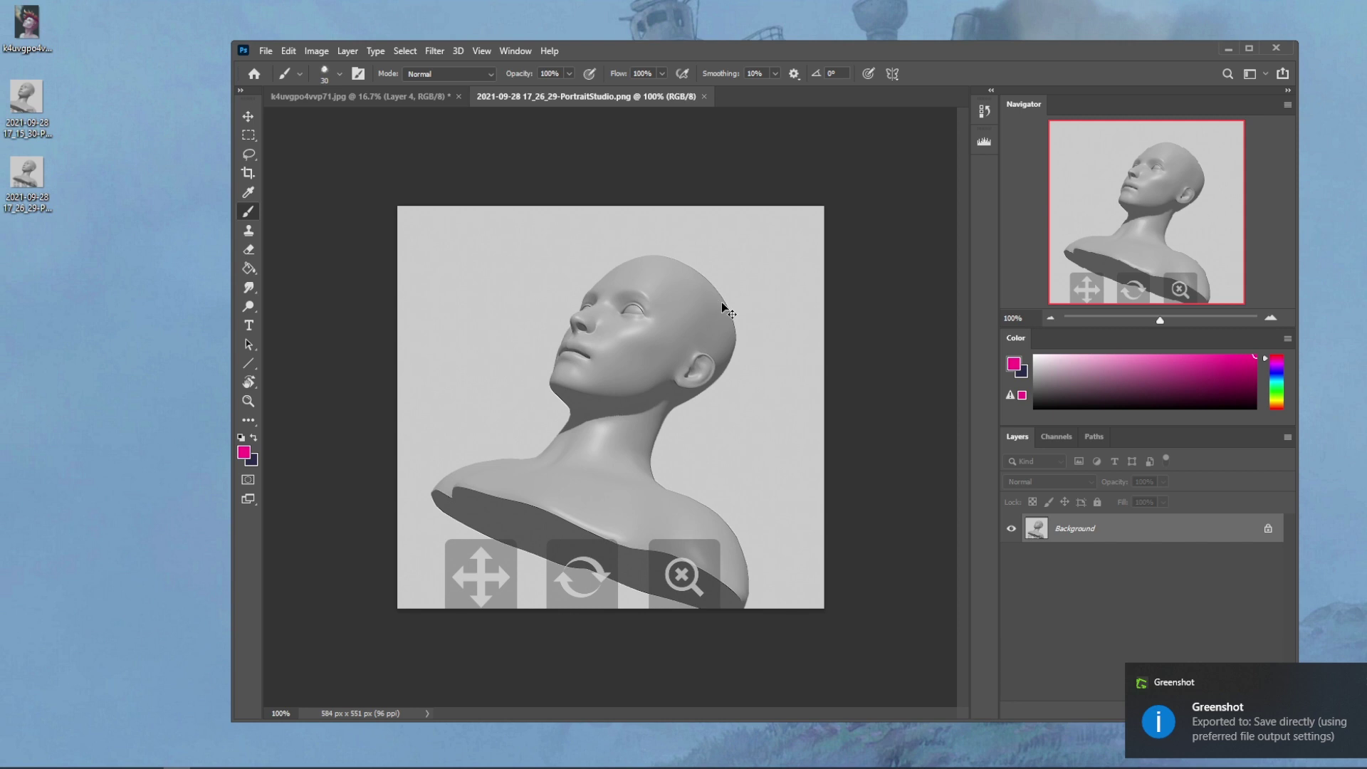
Step: Zoom to 200% on the face and begin a lasso outline down from the head top
key("ctrl+plus")
scroll(580, 291, "up", 3)
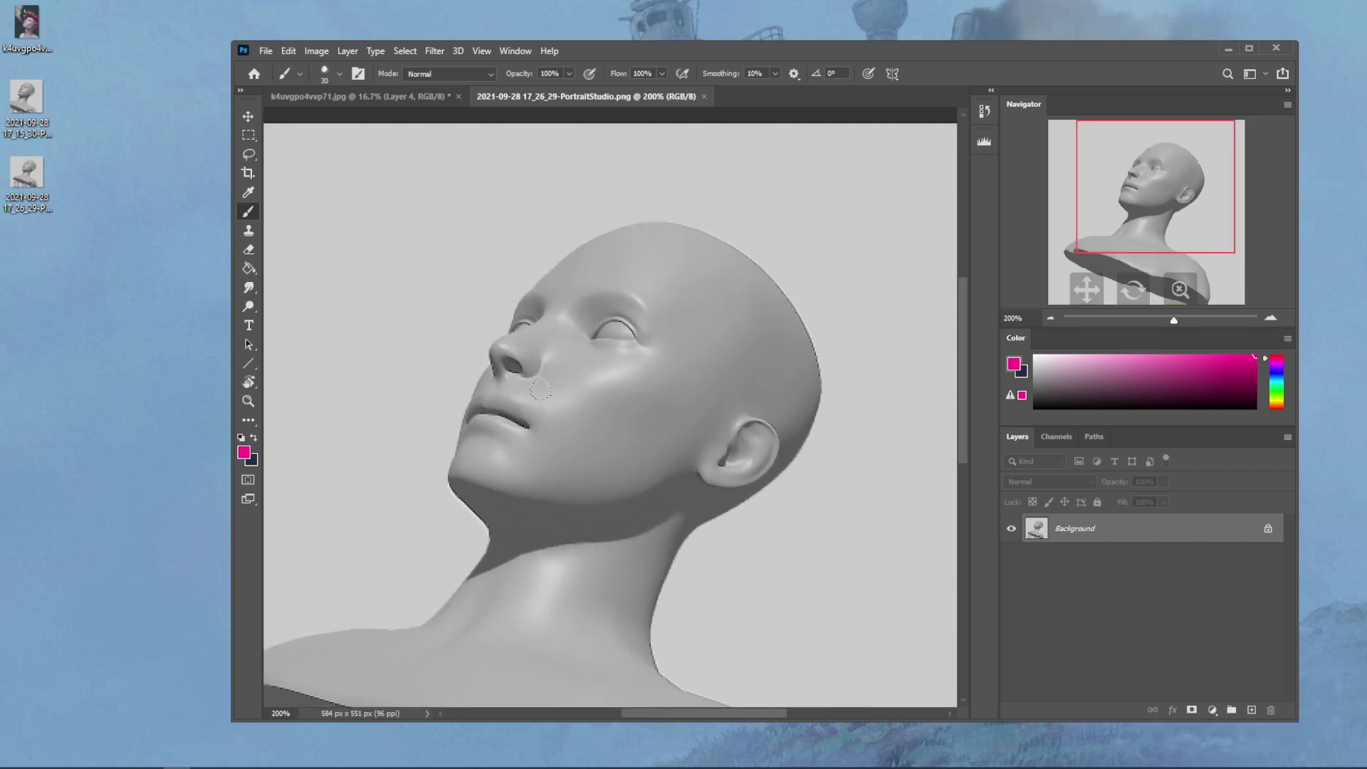
key("l")
mouse_move(663, 213)
left_mouse_down()
mouse_move(543, 289)
mouse_move(544, 312)
mouse_move(639, 218)
mouse_move(569, 263)
mouse_move(529, 329)
mouse_move(491, 344)
mouse_move(492, 375)
mouse_move(467, 422)
left_mouse_up()
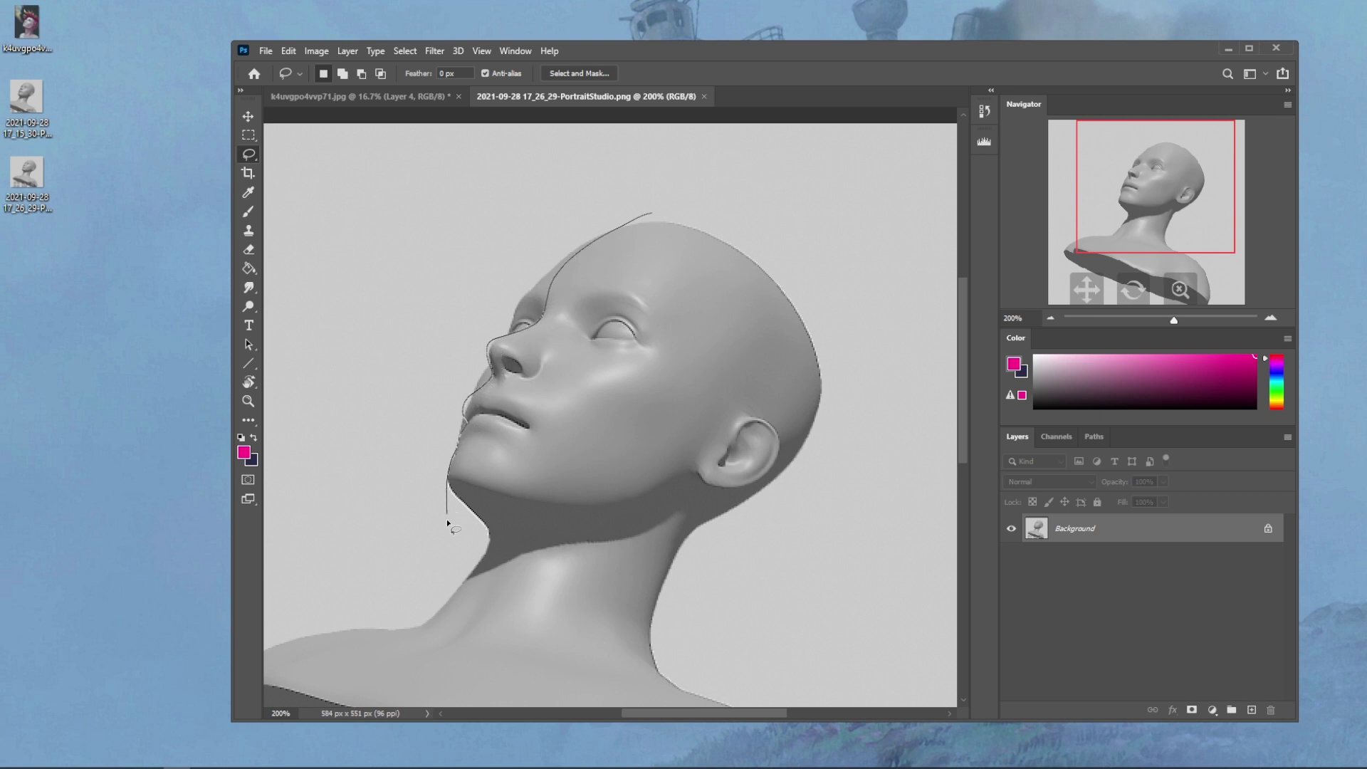
Step: Unlock the Background as Layer 0 and copy the lassoed area in front of the face to Layer 1
key("shift")
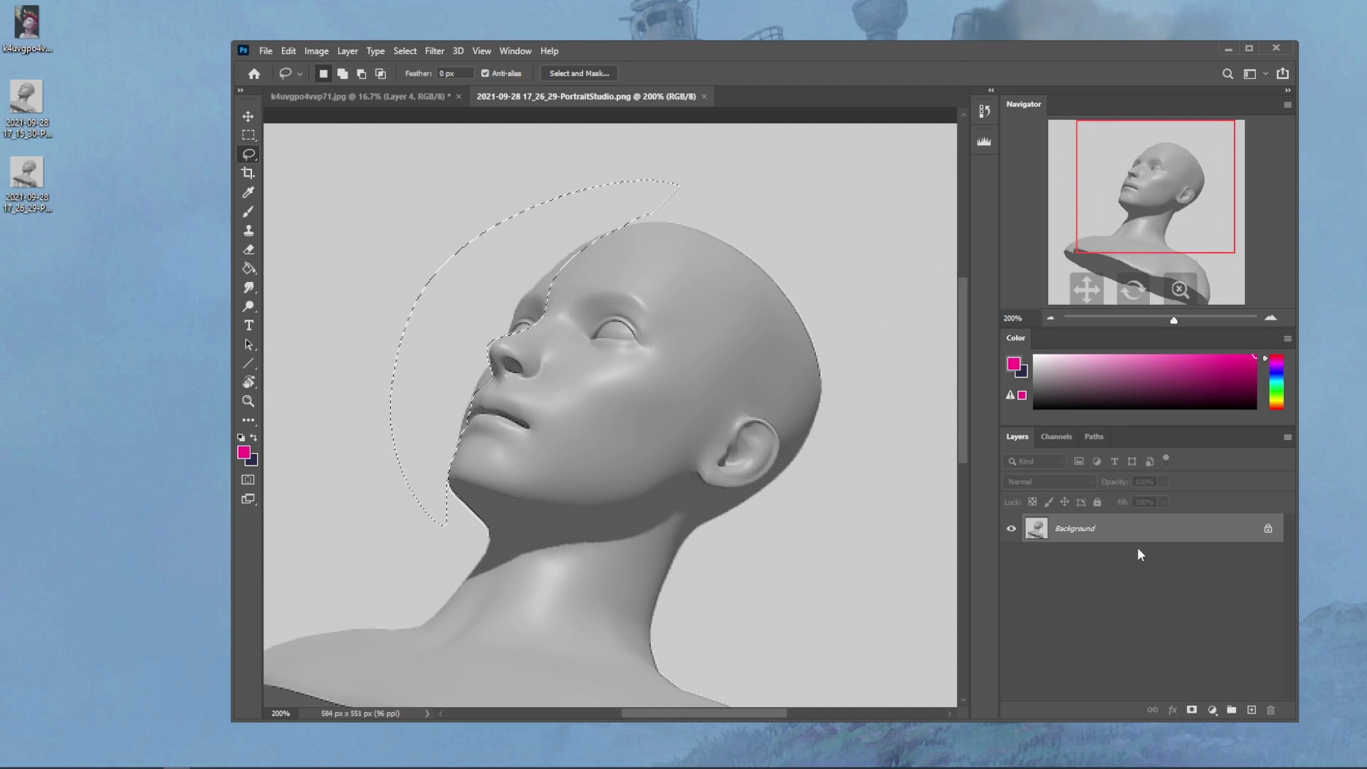
double_click(1161, 534)
left_click(819, 229)
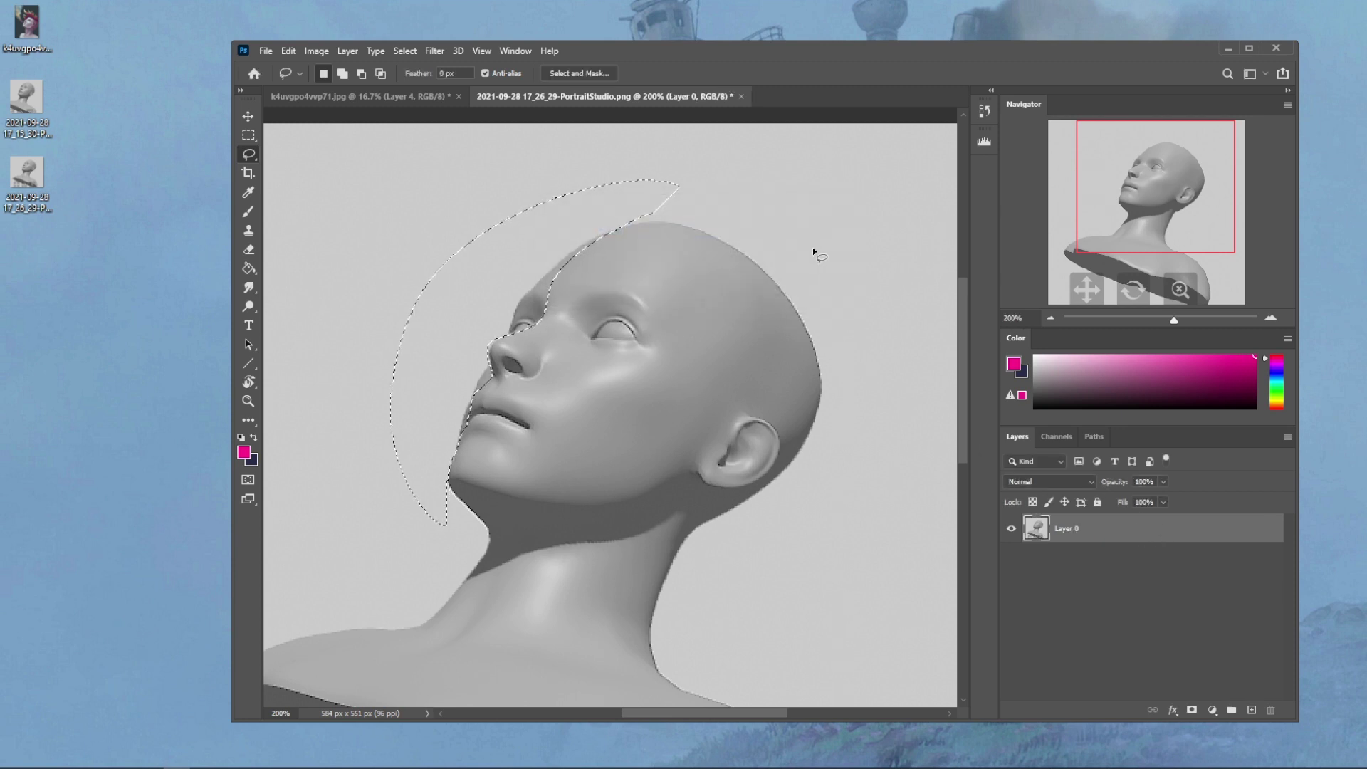
key("ctrl+BackSpace")
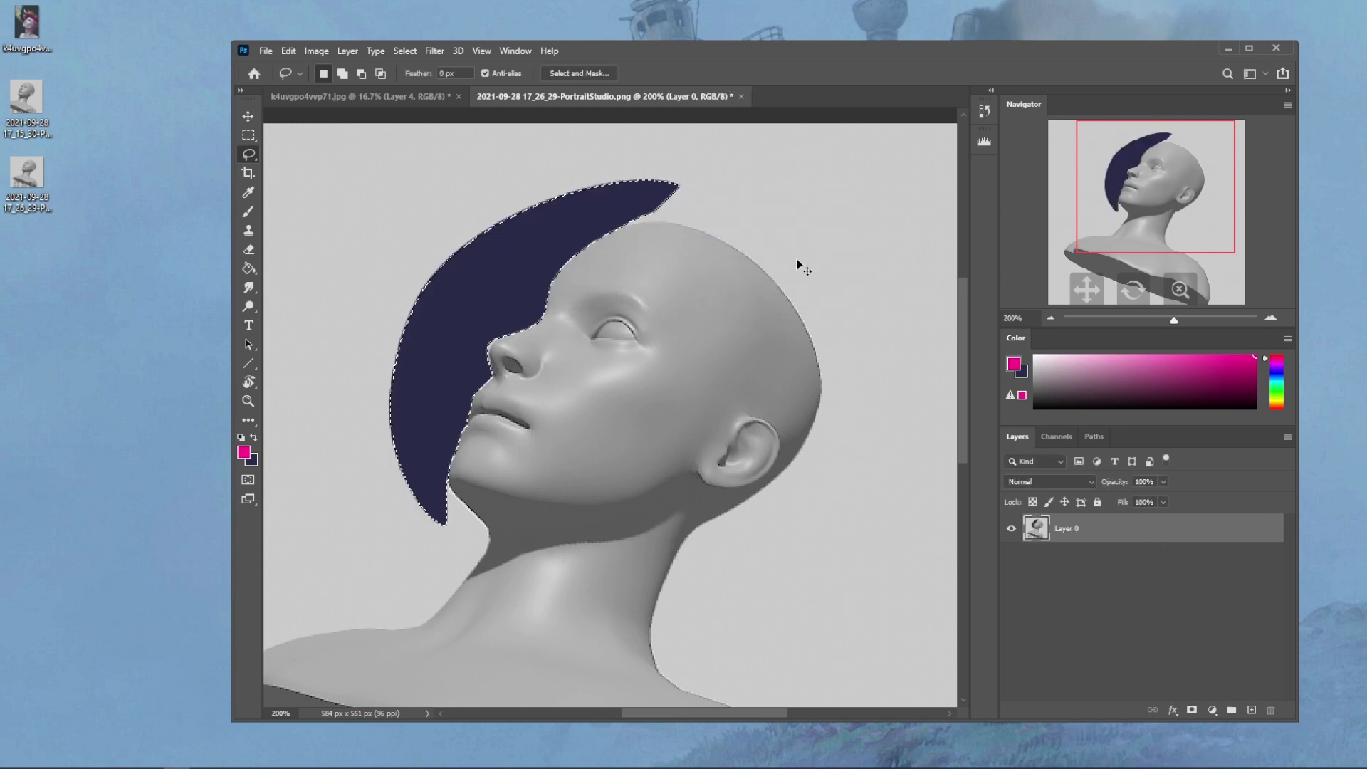
key("ctrl+z")
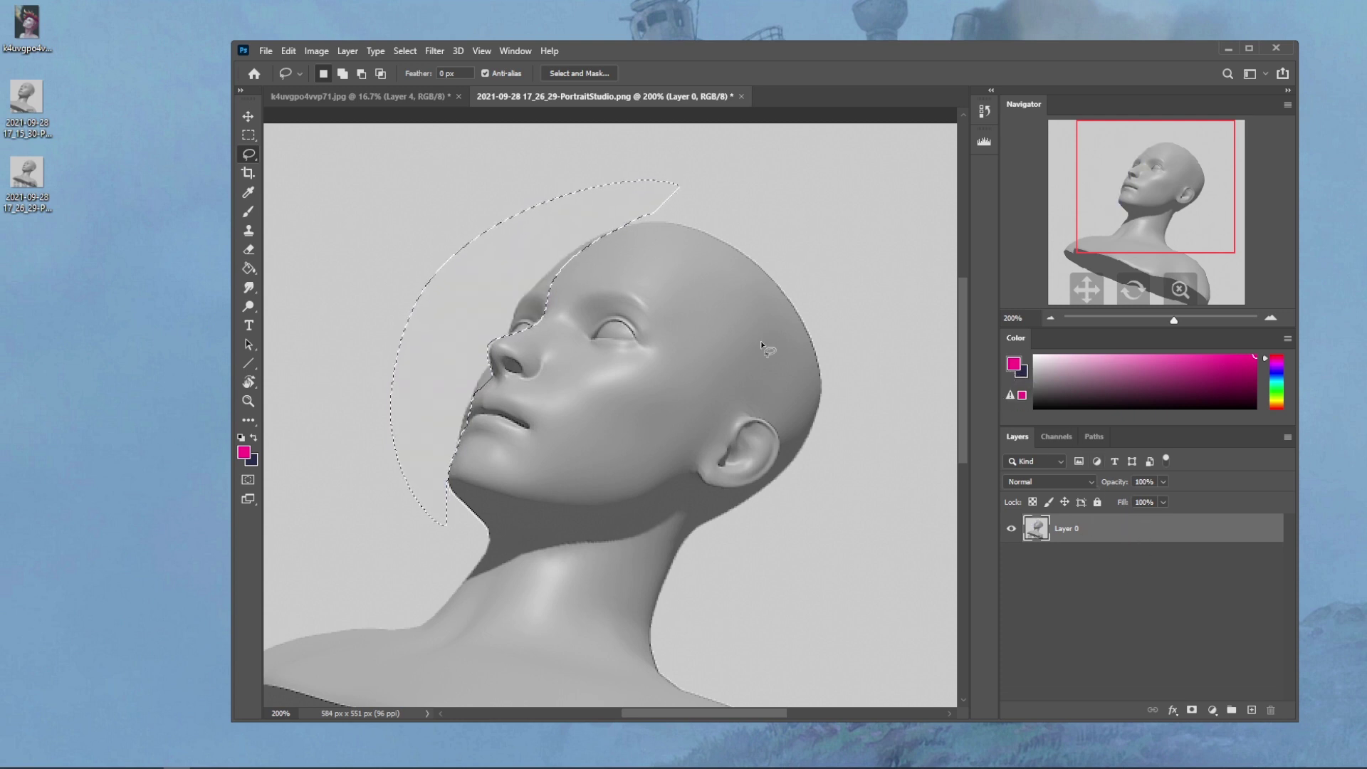
key("Delete")
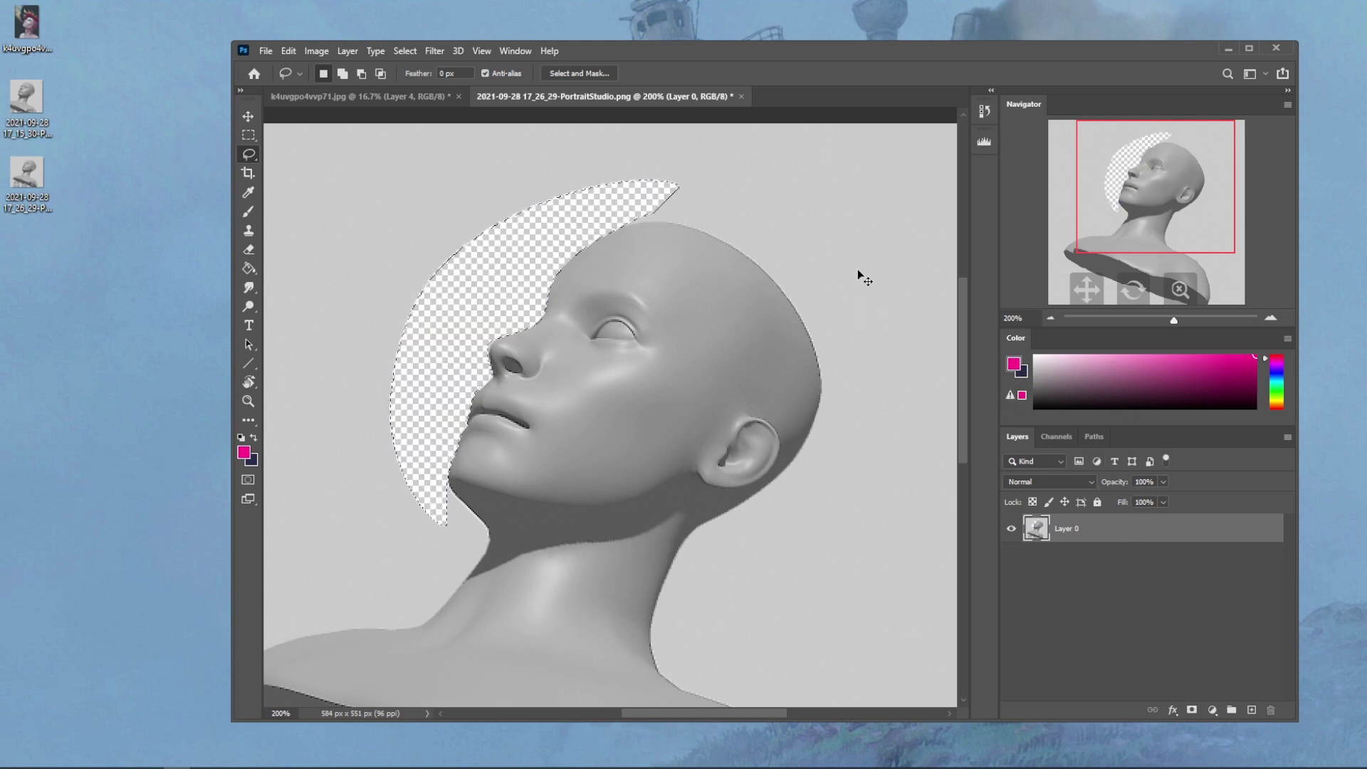
key("ctrl+z")
key("ctrl+j")
Step: Place Layer 1 beneath the bust layer, check both layers' visibility, and return to the portrait
key("v")
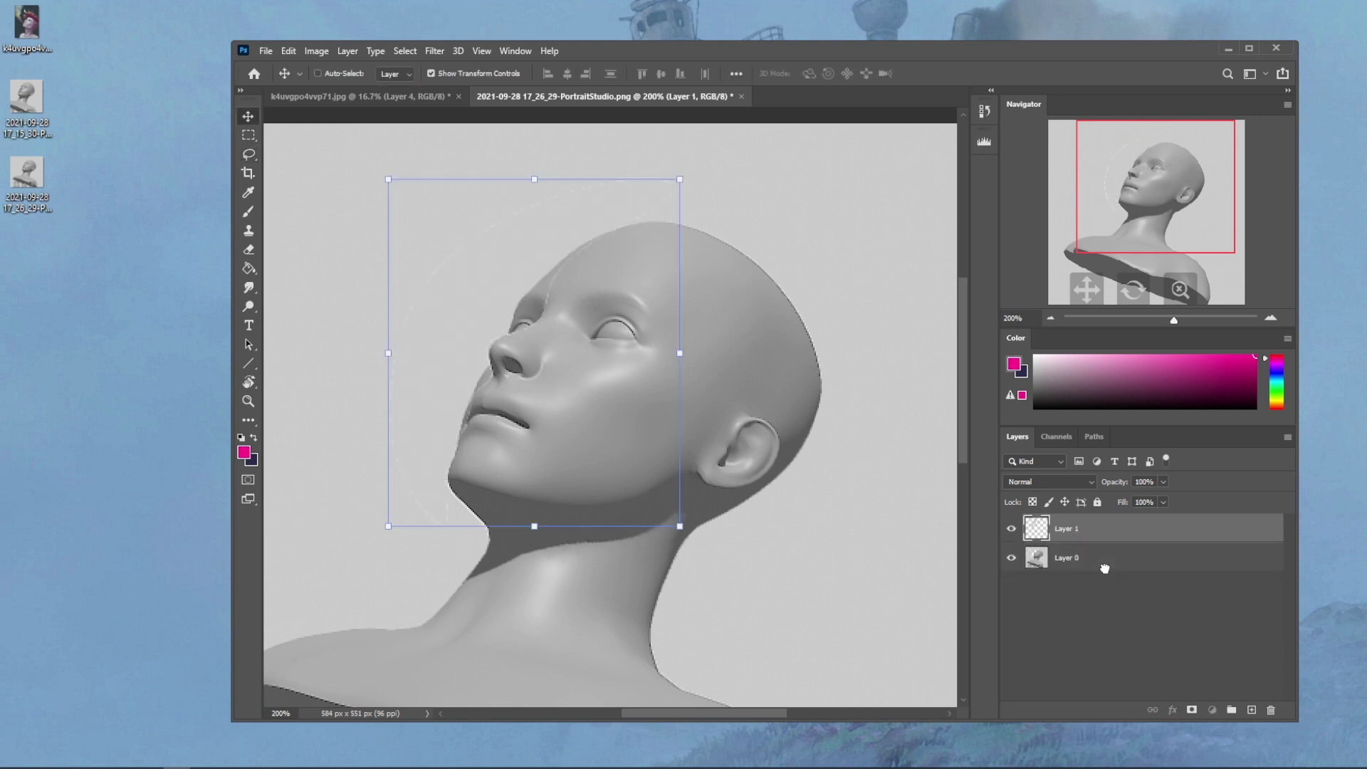
left_click_drag(1104, 568, 1104, 570)
left_click_drag(491, 270, 550, 284)
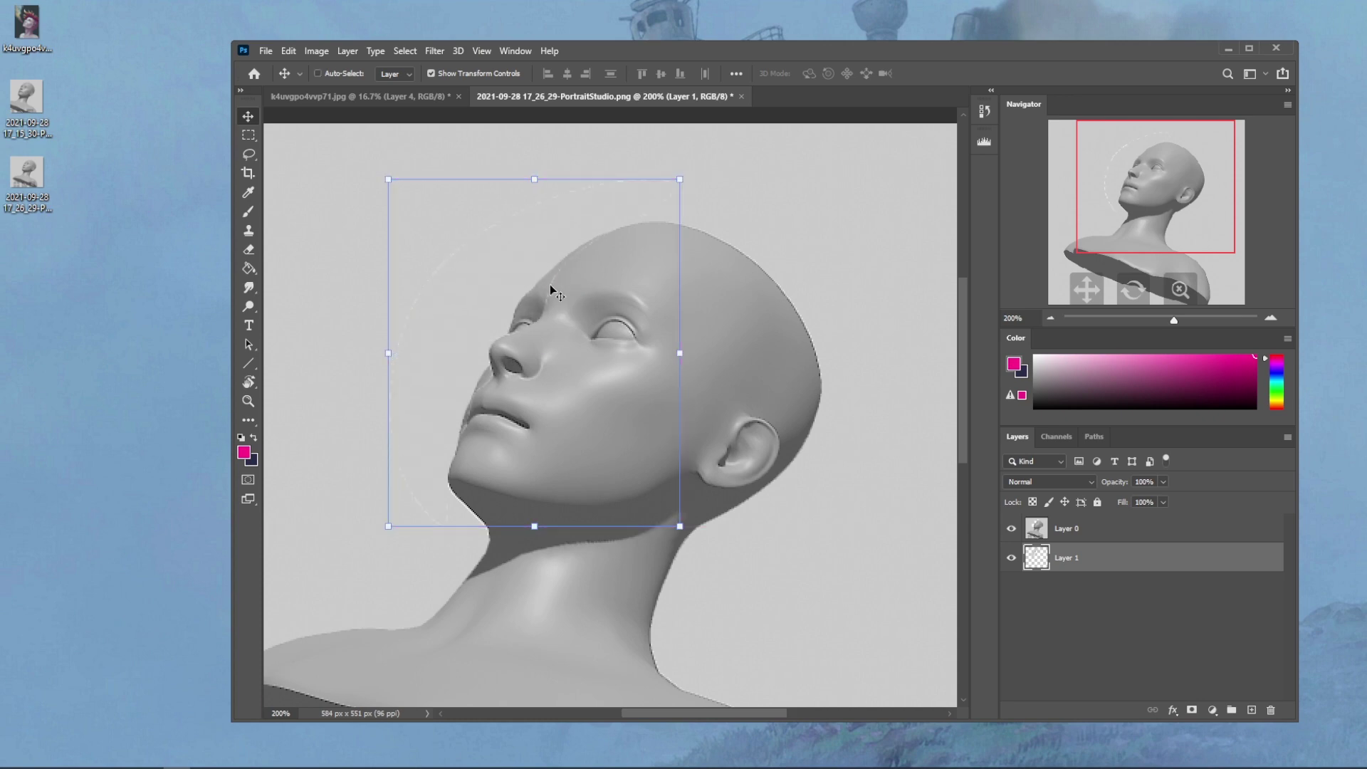
left_click(1012, 529)
left_click(1012, 530)
left_click(1012, 529)
left_click(1012, 529)
left_click(1012, 559)
left_click(1012, 560)
left_click(410, 97)
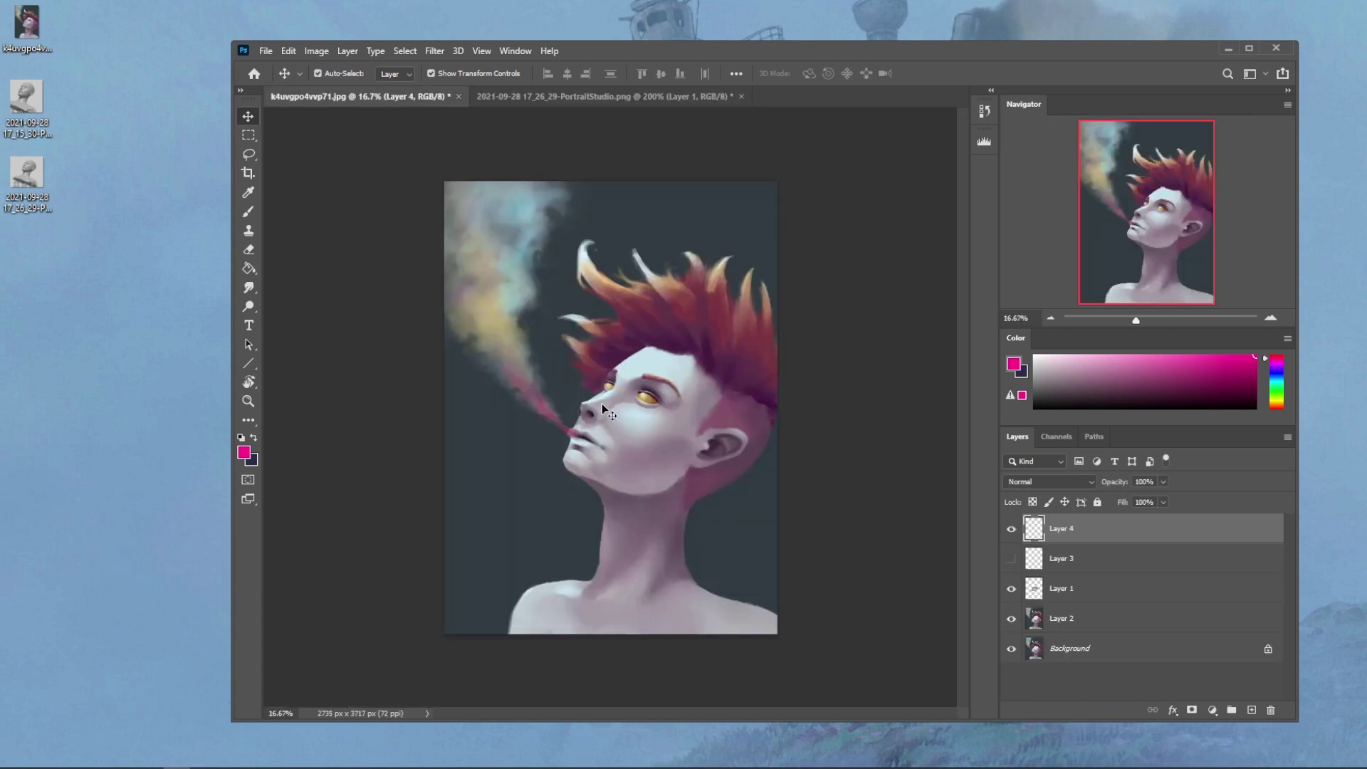
Step: Lasso the far eye on Layer 1 and move it out onto a new Layer 5
key("ctrl+plus")
left_click(1012, 588)
left_click(1012, 588)
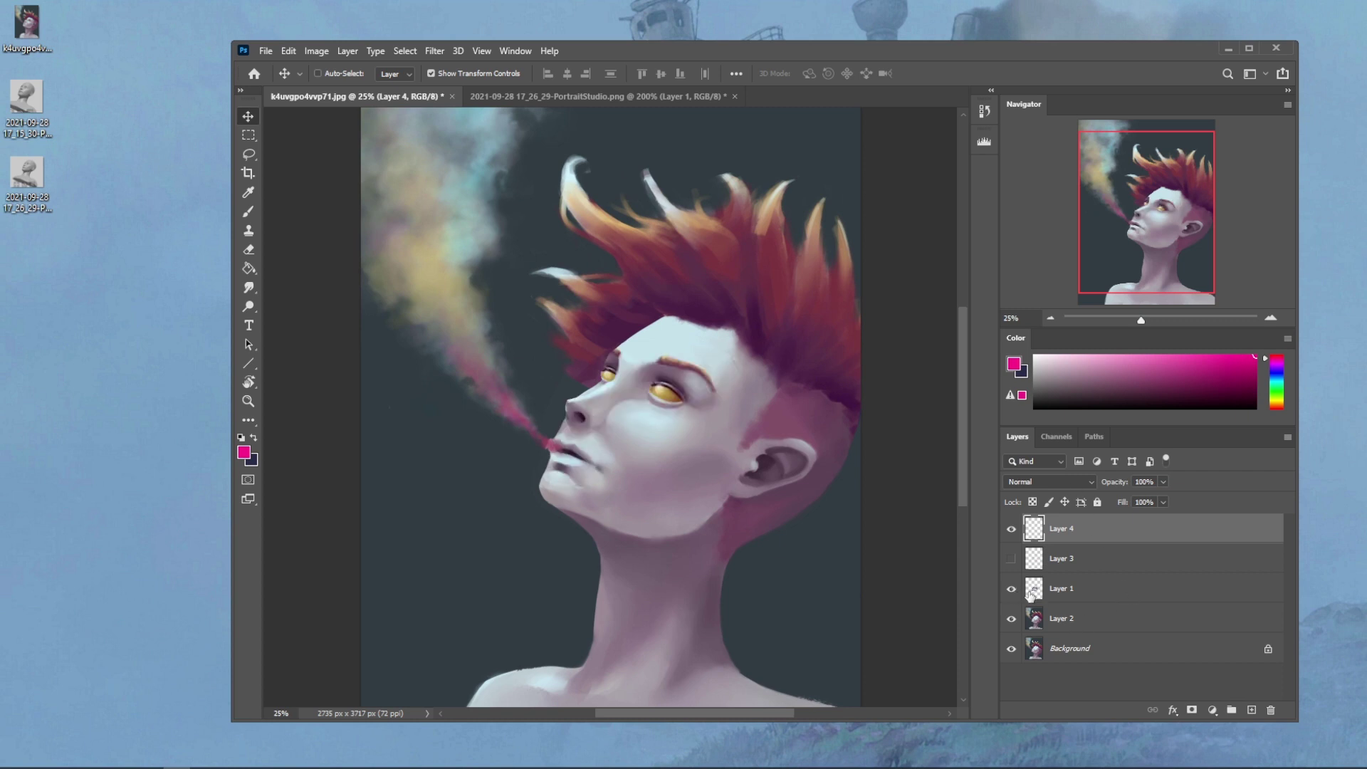
left_click(1068, 588)
key("l")
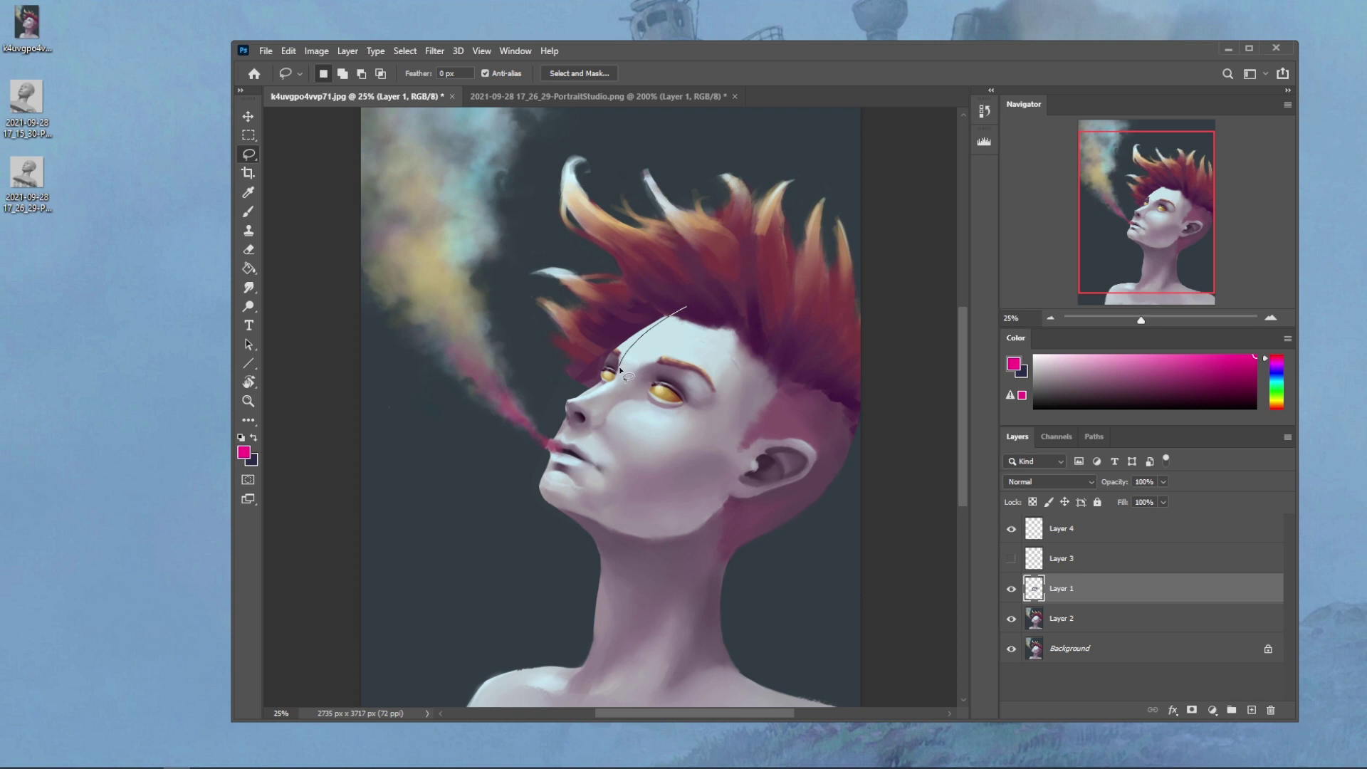
mouse_move(566, 401)
left_mouse_down()
mouse_move(543, 509)
mouse_move(641, 292)
mouse_move(688, 285)
left_mouse_up()
key("shift")
key("Delete")
key("ctrl+shift+v")
Step: Hide Layer 5 and the Layer 3 guide lines, keeping Layer 1 as the working layer
left_click(1010, 590)
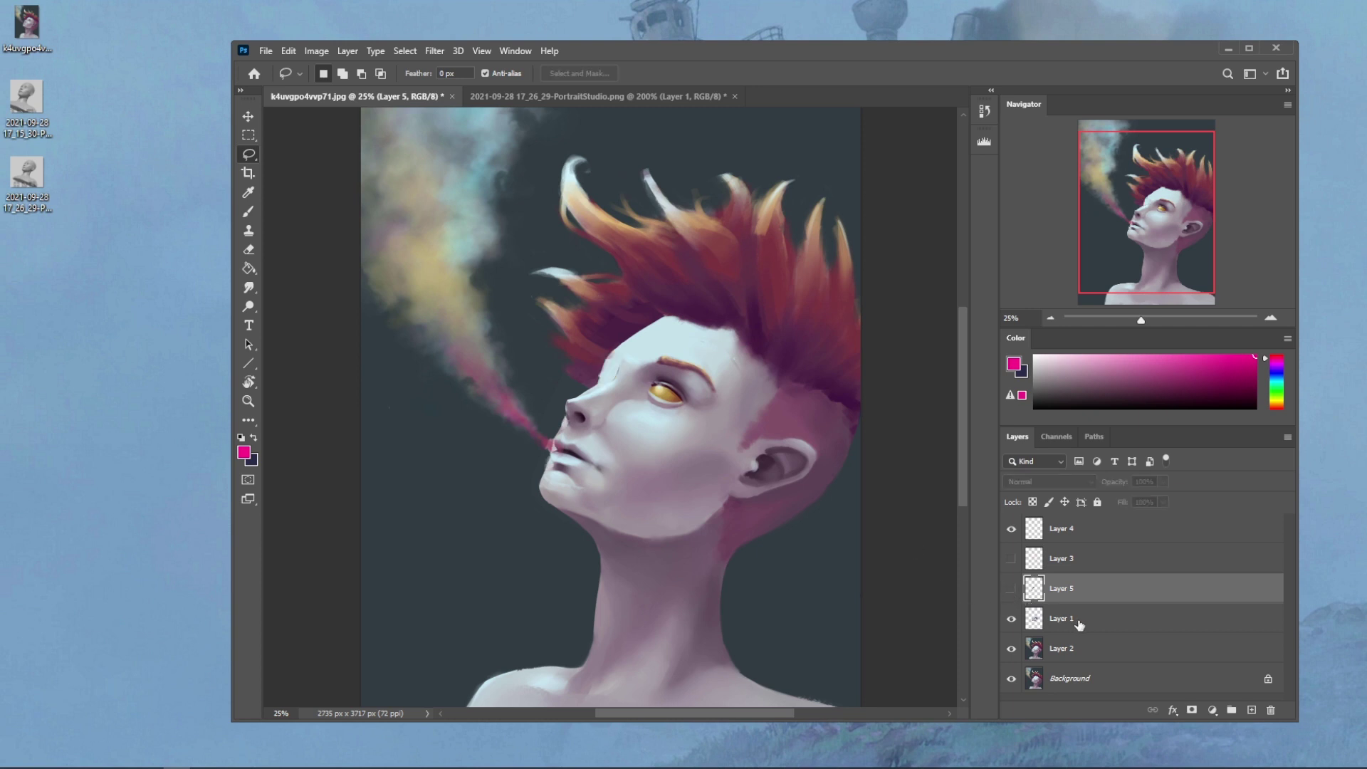
left_click(1083, 624)
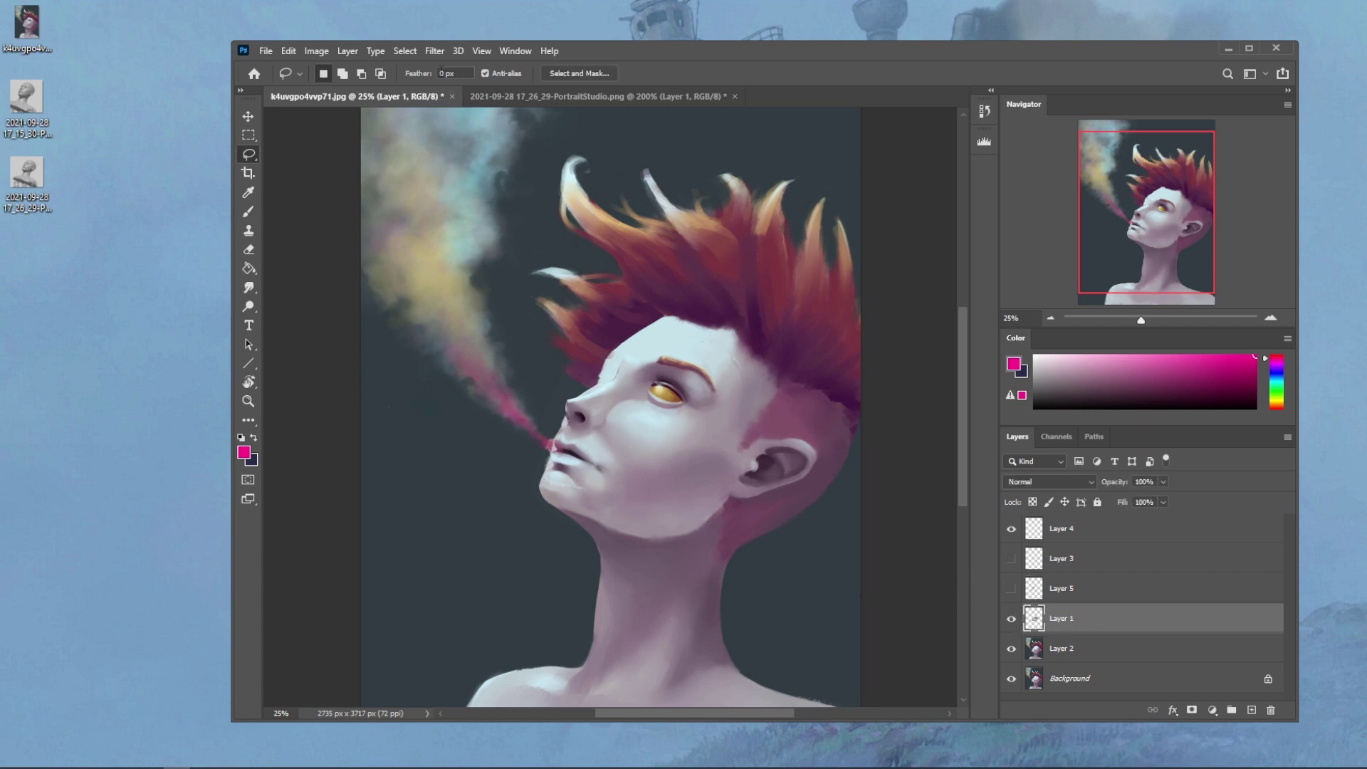
left_click(1011, 562)
left_click(1011, 562)
left_click(1011, 563)
left_click(1009, 563)
left_click(432, 51)
Step: Open Filter > Liquify on Layer 1, cancelling once and reopening it
left_click(463, 187)
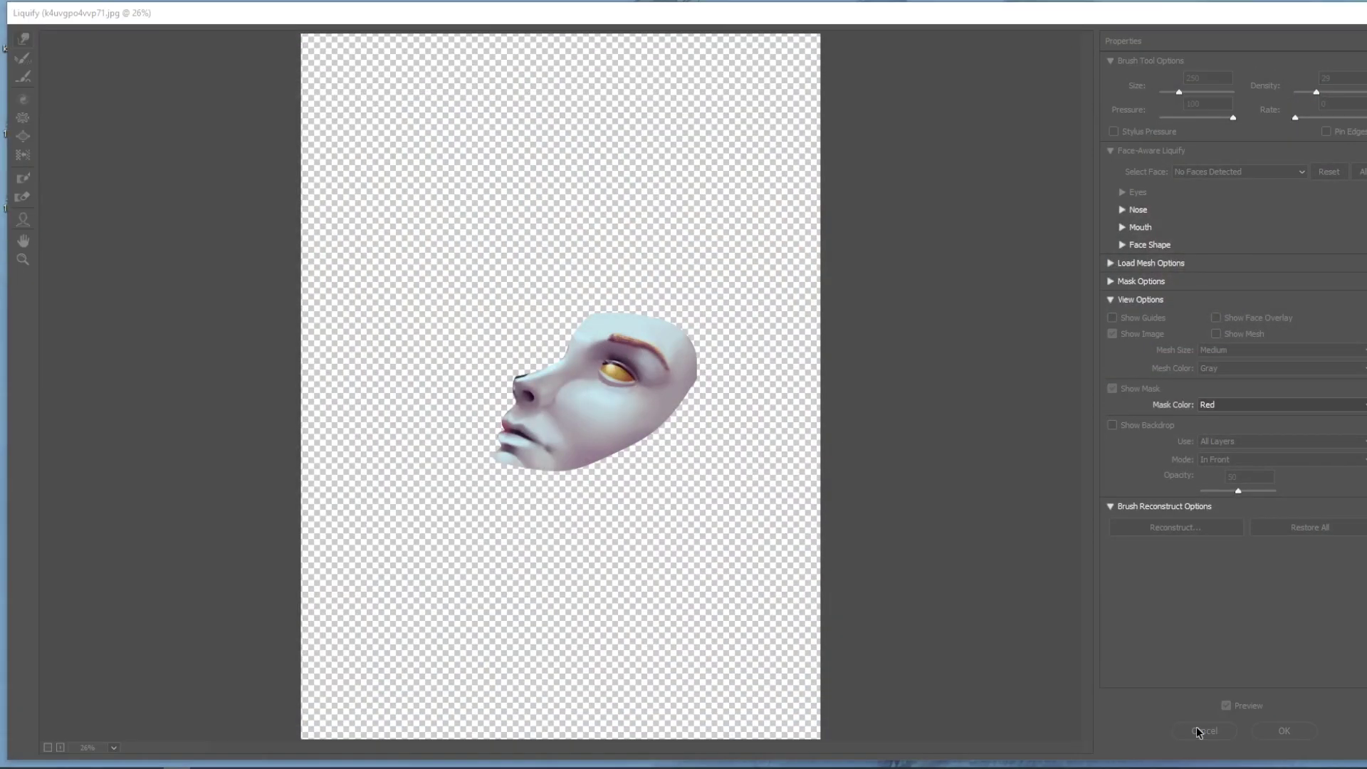
left_click(1197, 731)
scroll(678, 417, "down", 1)
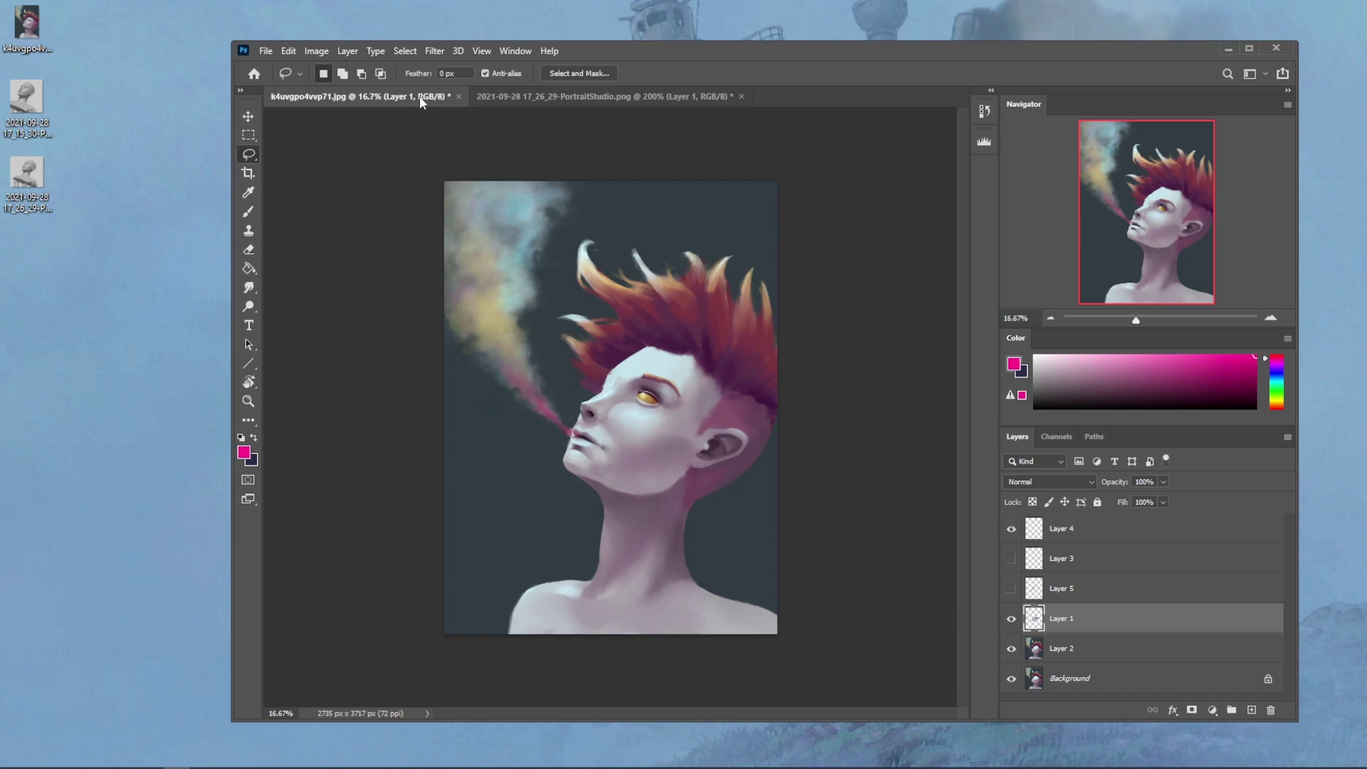
left_click(433, 53)
left_click(455, 186)
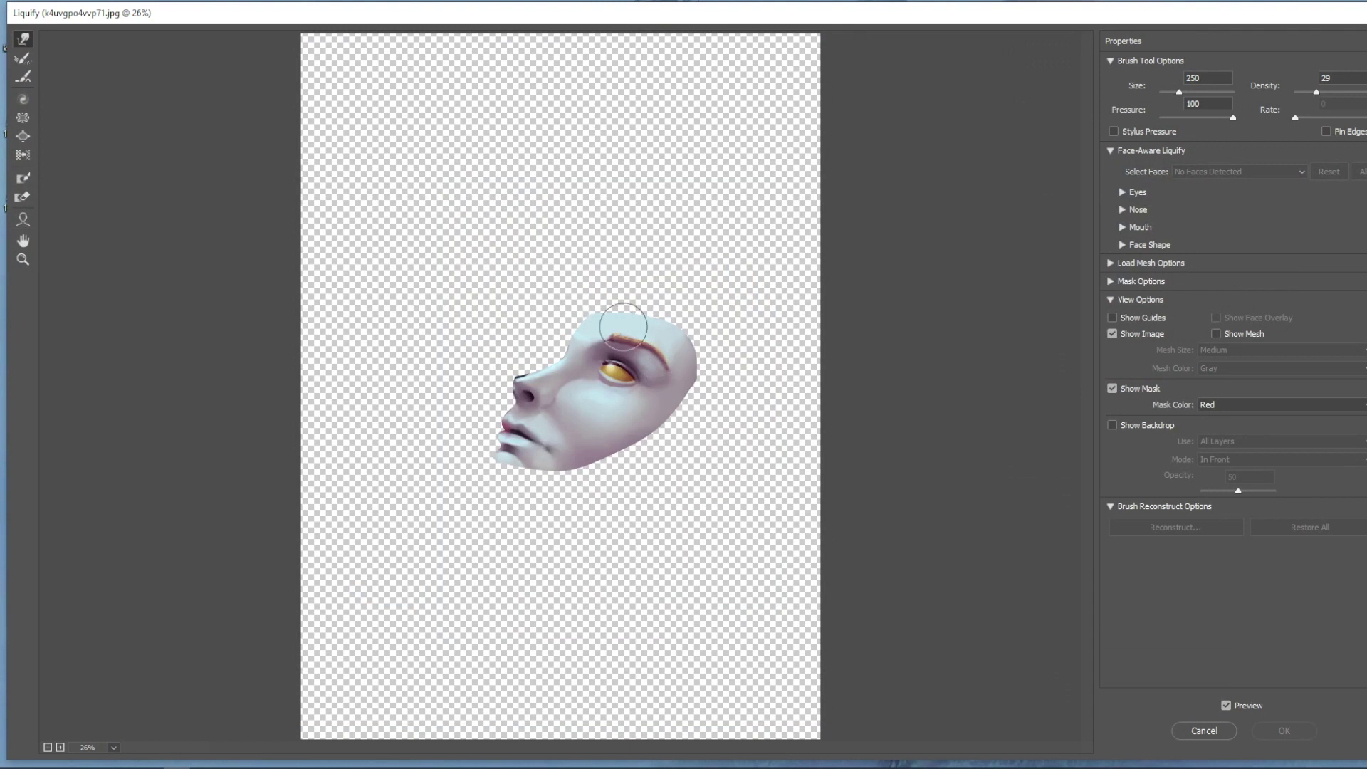
Step: Push the eyebrow above the yellow eye into a new shape with a 200-size Forward Warp brush
key("bracketright")
scroll(625, 382, "down", 1)
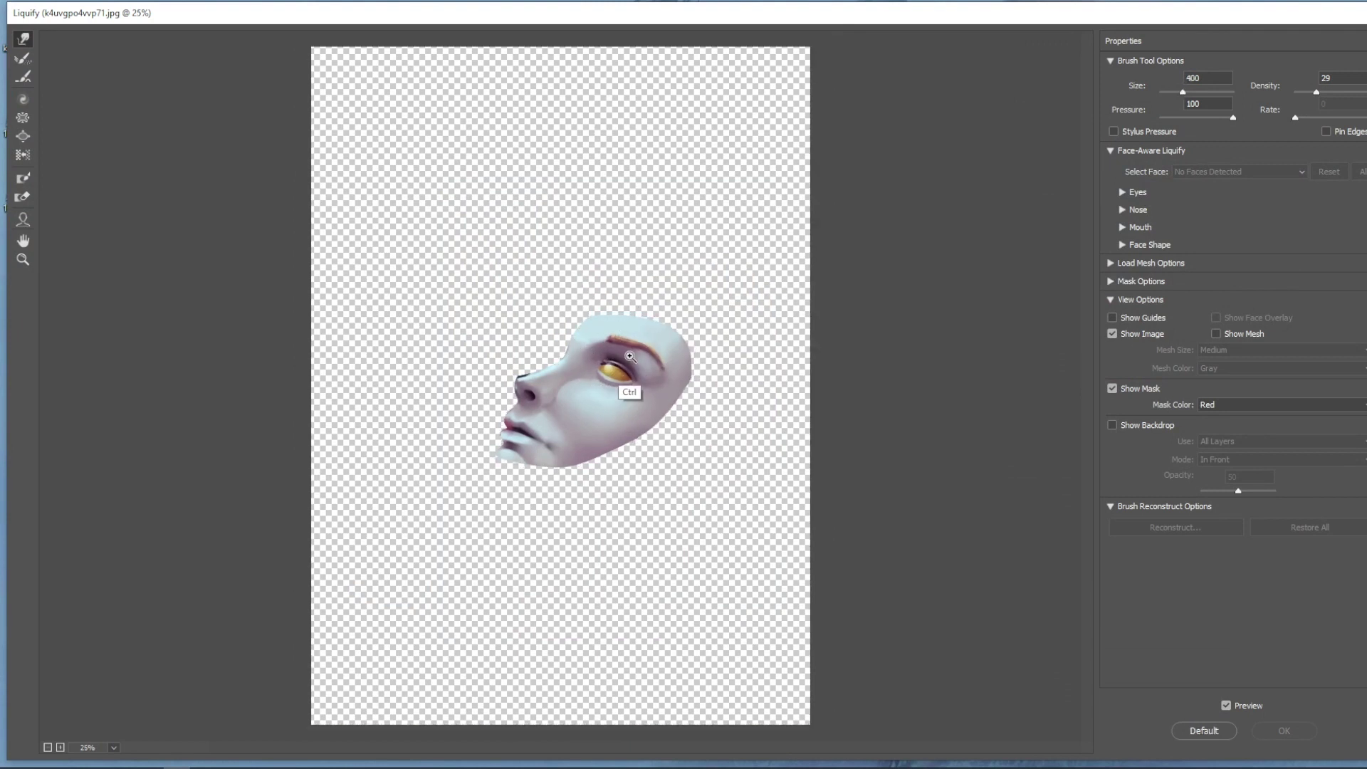
key("bracketleft")
key("bracketleft")
mouse_move(606, 341)
left_mouse_down()
mouse_move(599, 324)
mouse_move(605, 339)
mouse_move(625, 333)
left_mouse_up()
key("bracketright")
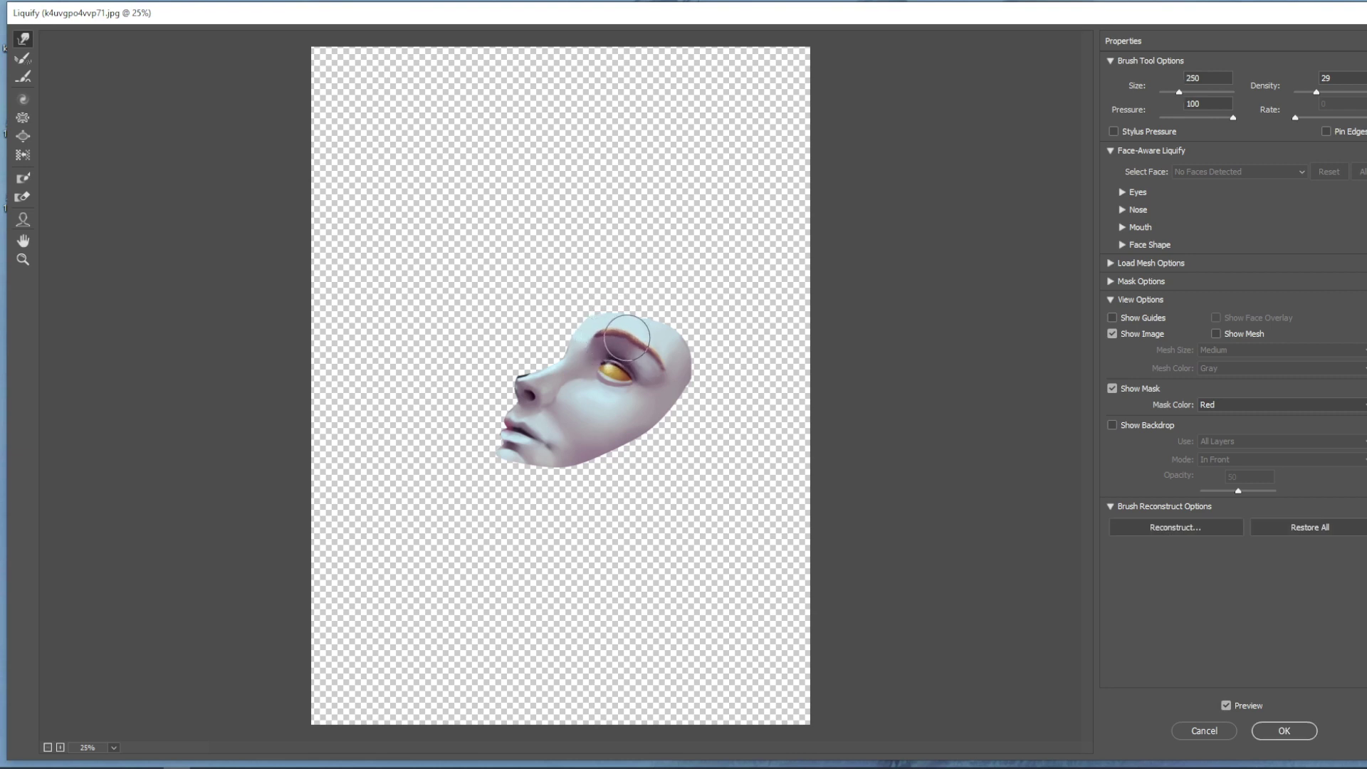
key("alt+Tab")
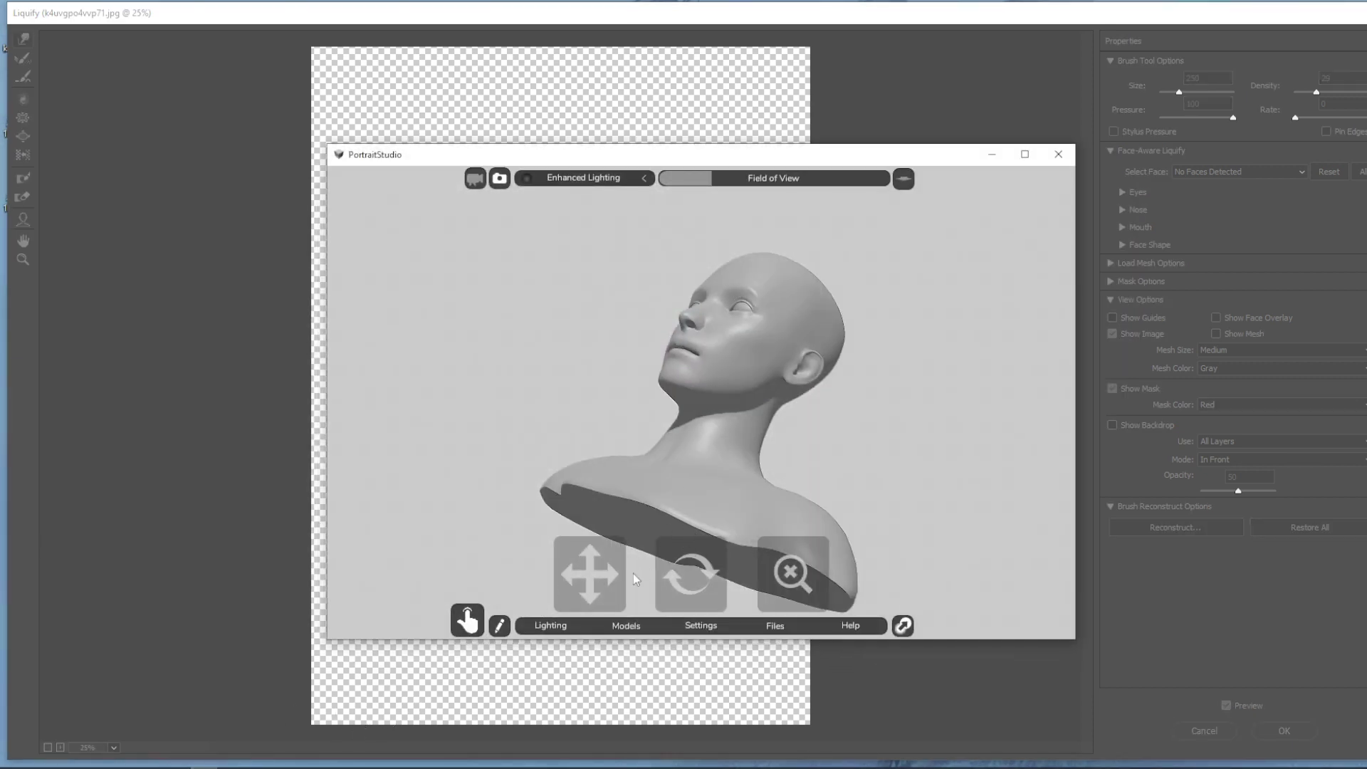
Step: Rotate the bust head slightly, then sketch a pencil mark on the forehead and clear it
mouse_move(665, 426)
left_mouse_down()
mouse_move(643, 477)
mouse_move(671, 421)
left_mouse_up()
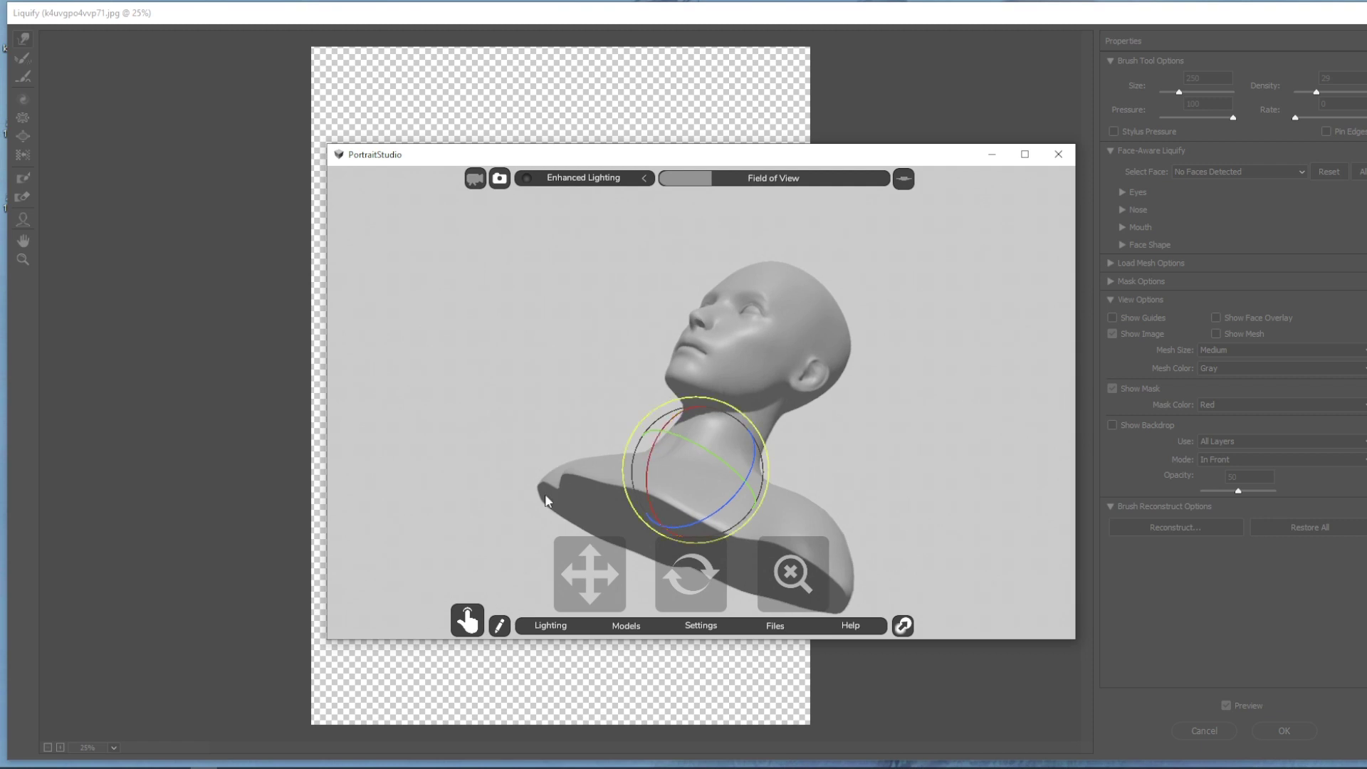
left_click(494, 628)
left_click_drag(735, 291, 759, 286)
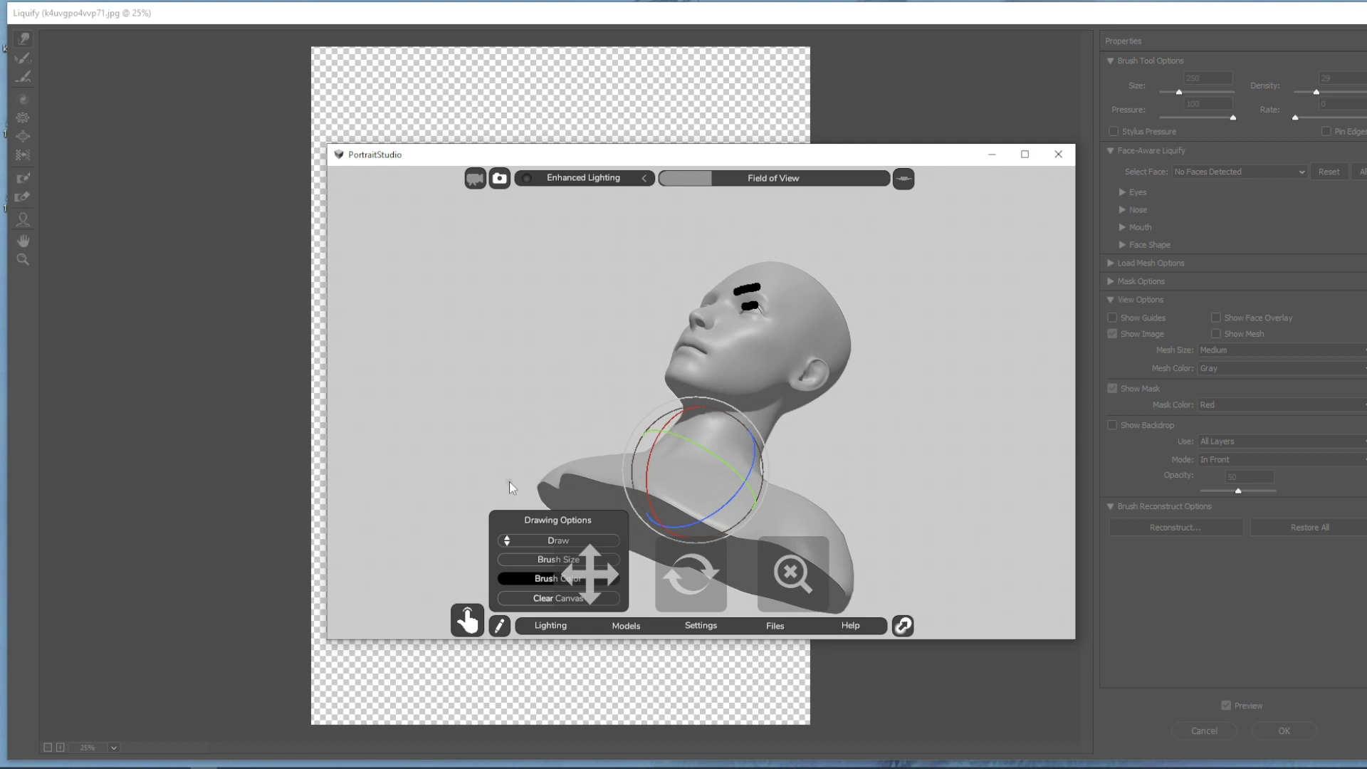
left_click(654, 453)
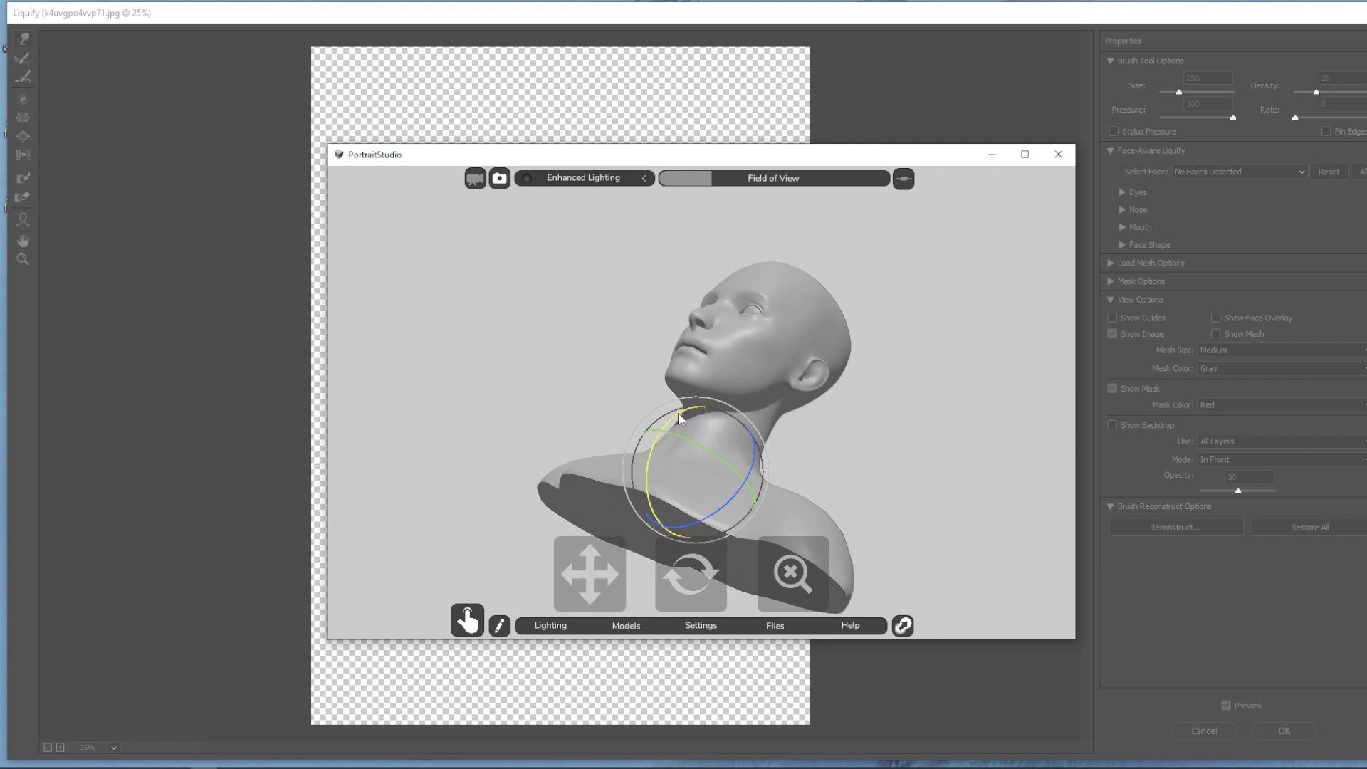
Step: Tilt and turn the bust through several angles, ending tipped further back, then close PortraitStudio
mouse_move(662, 438)
left_mouse_down()
mouse_move(674, 418)
mouse_move(648, 462)
left_mouse_up()
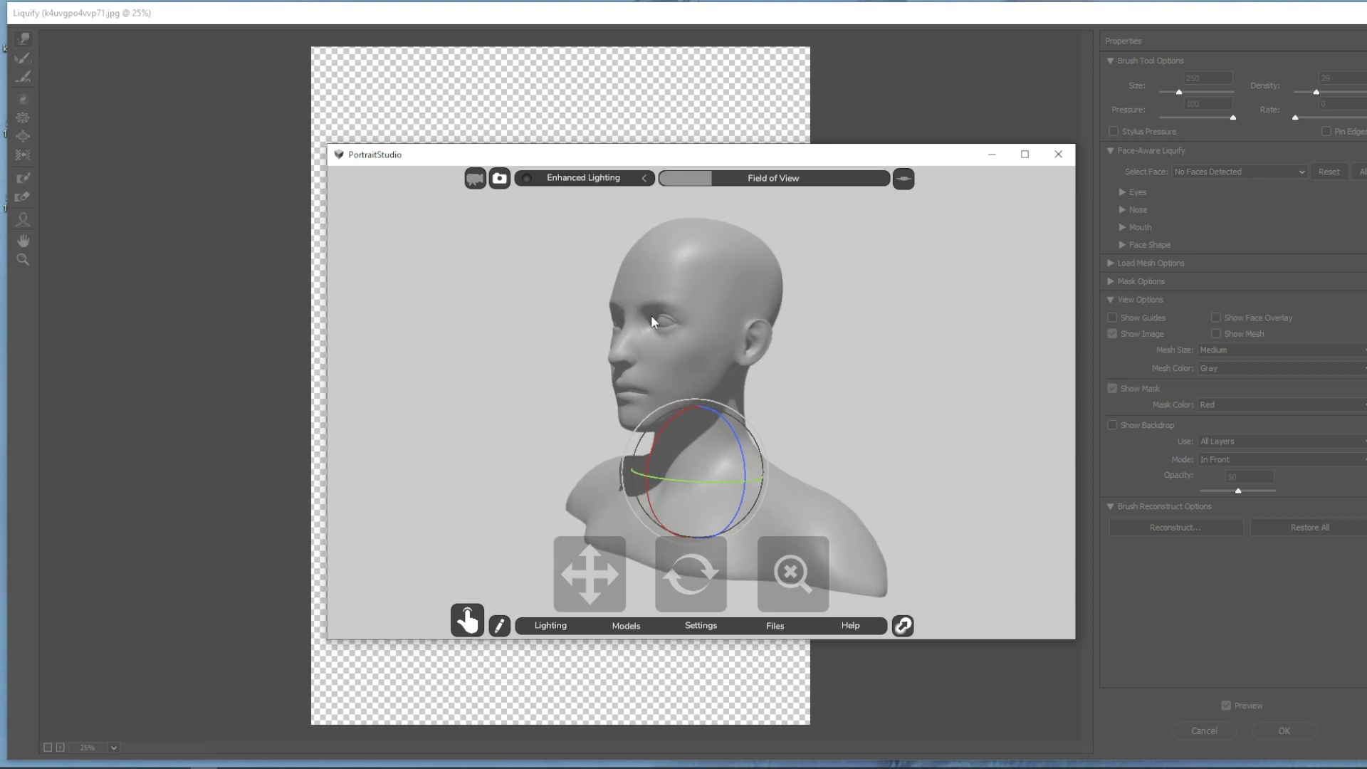
left_click_drag(645, 455, 682, 407)
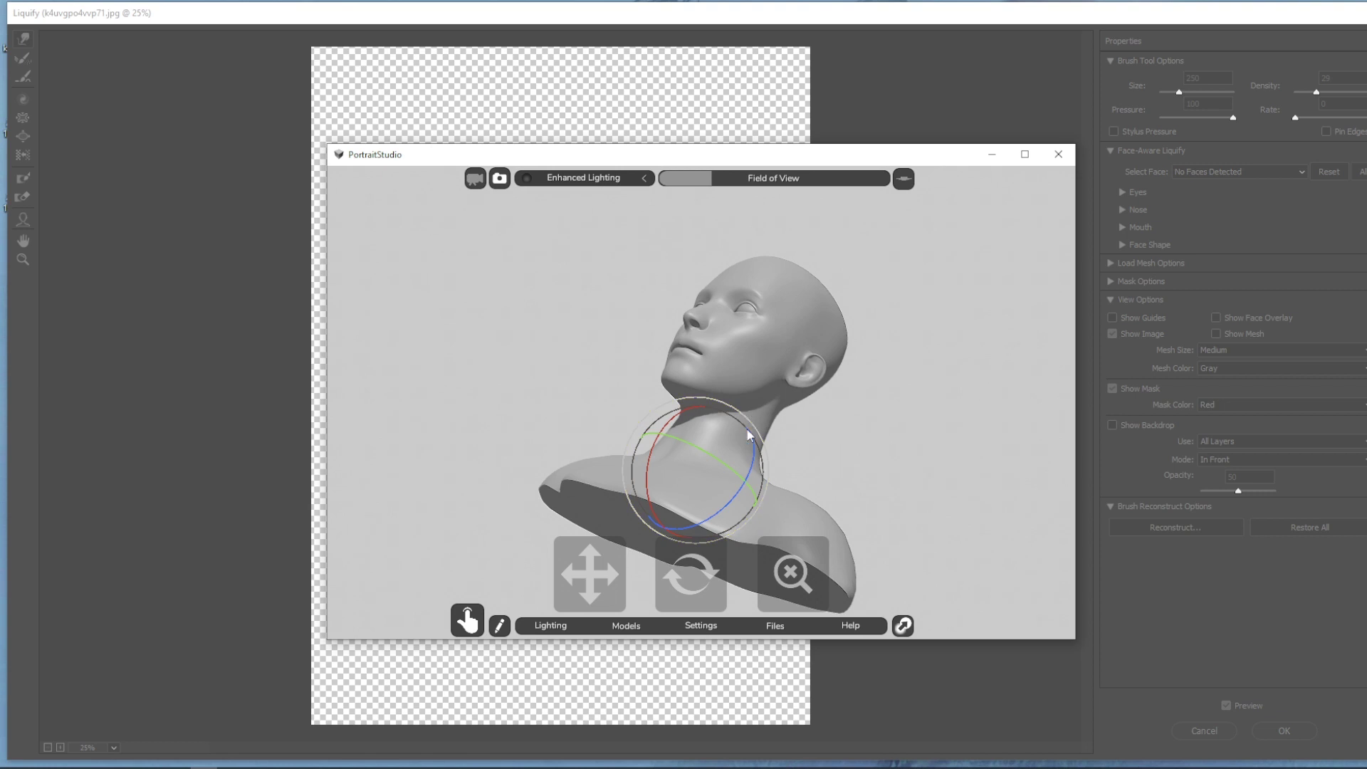
left_click_drag(672, 423, 619, 384)
left_click_drag(664, 573, 694, 596)
left_click_drag(679, 484, 729, 480)
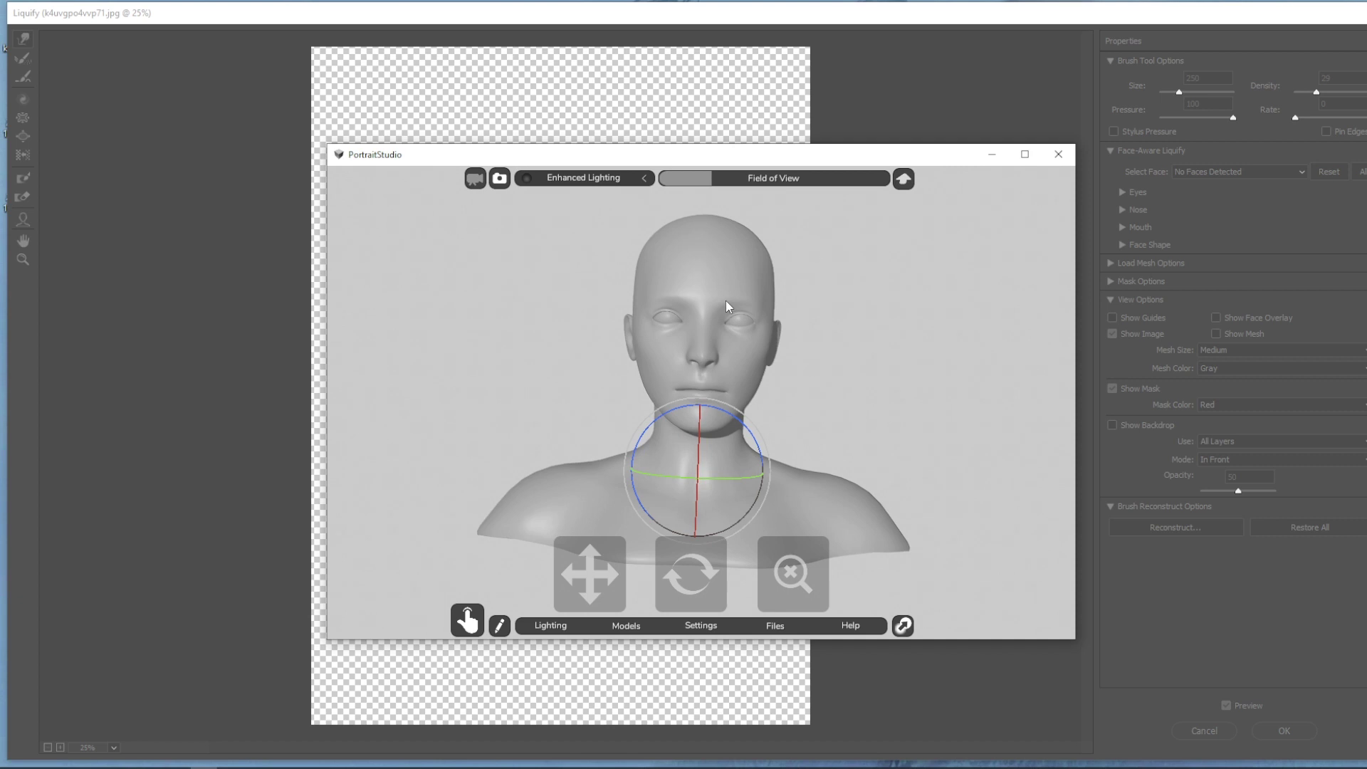
left_click_drag(639, 420, 641, 419)
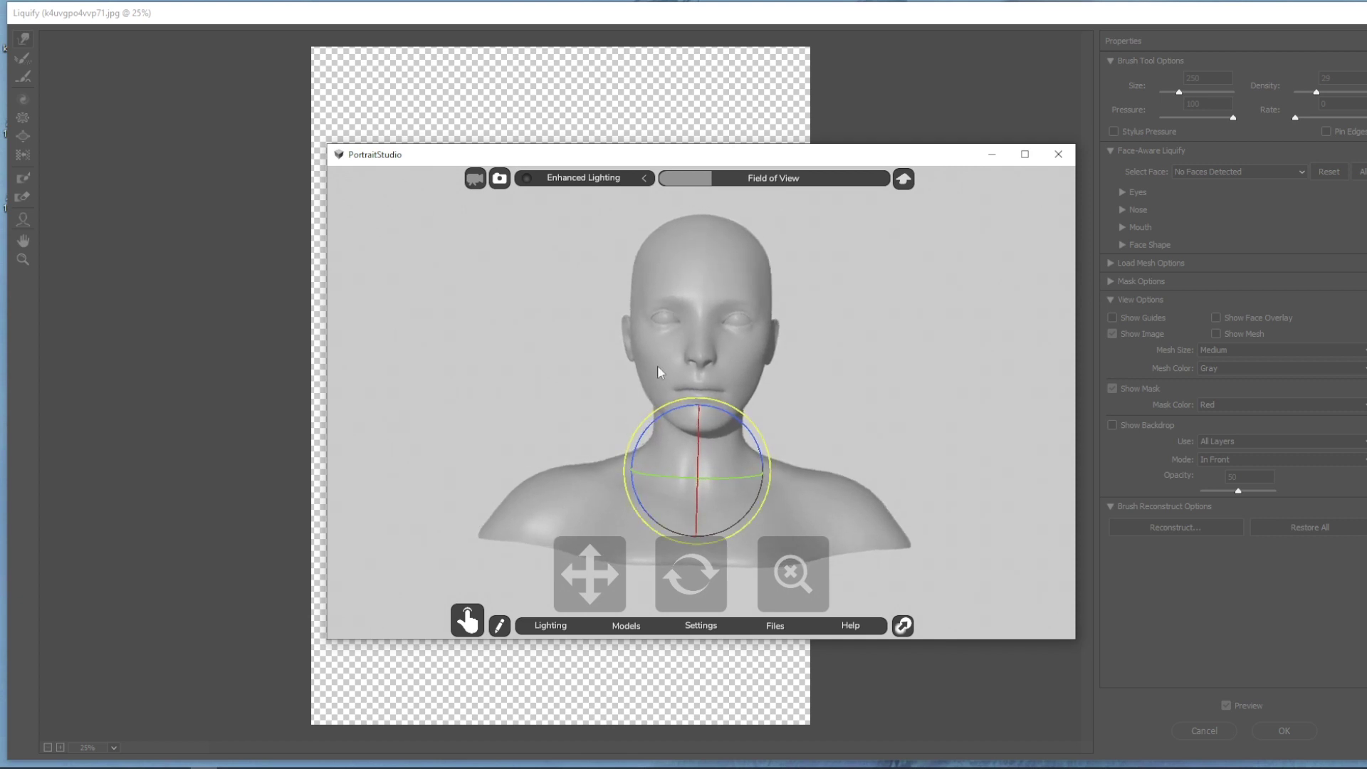
left_click_drag(698, 440, 699, 395)
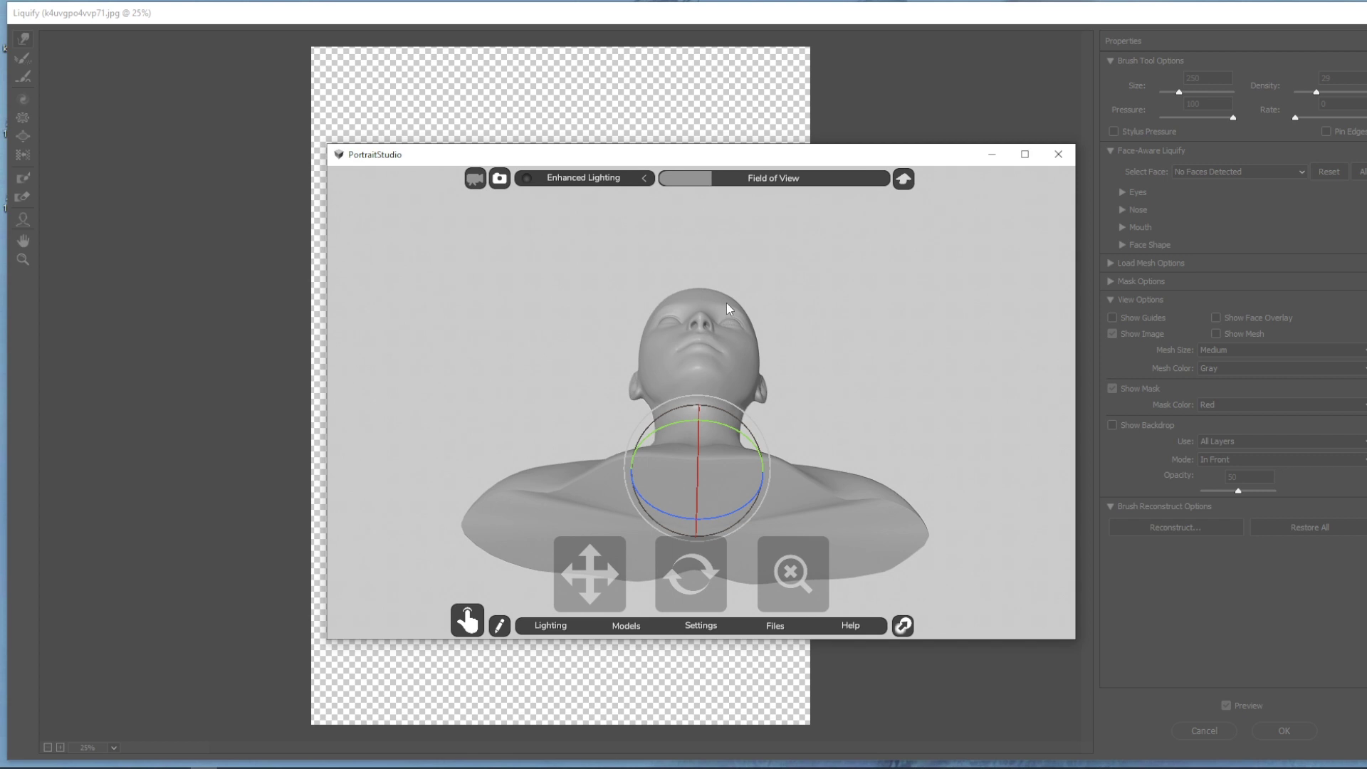
left_click(856, 121)
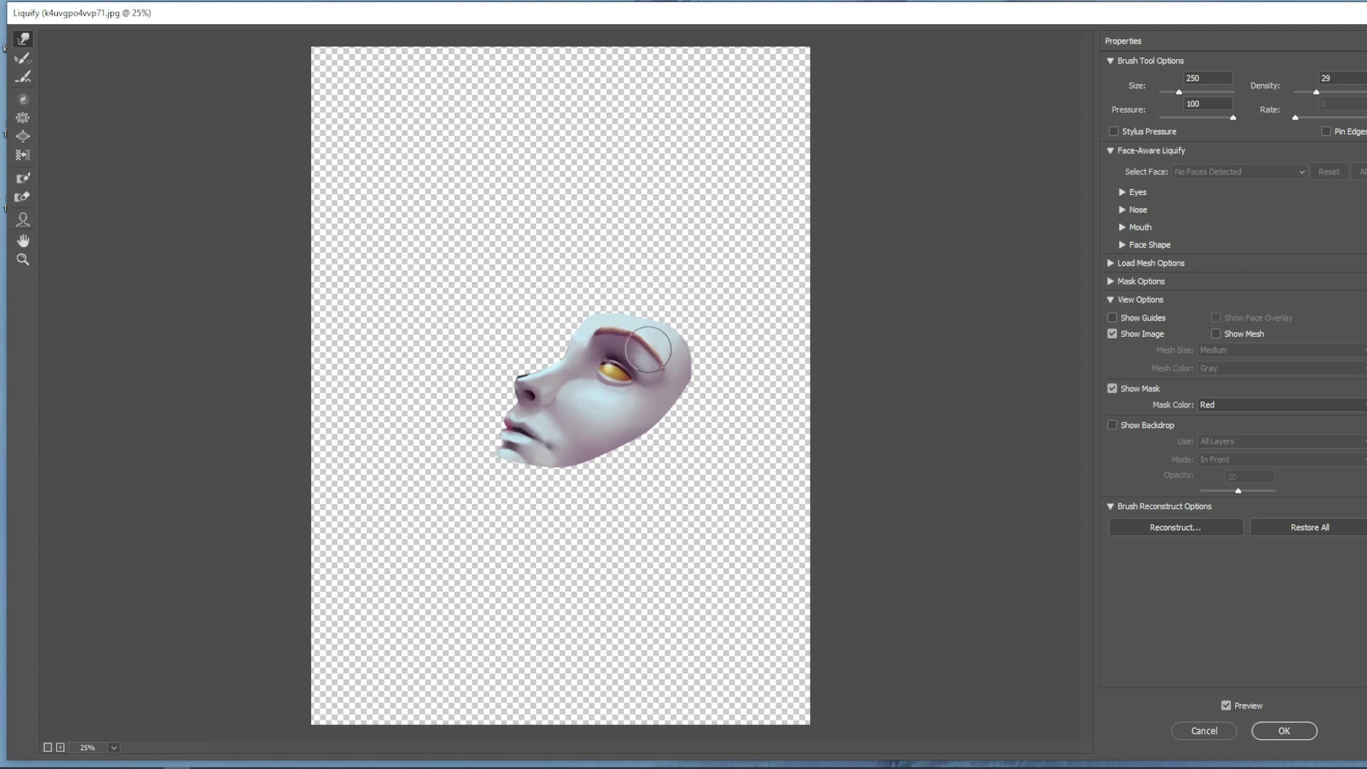
Step: Push the brow arch down past the eye, briefly trying the Smooth tool and brush sizes 125–200
mouse_move(651, 356)
left_mouse_down()
mouse_move(673, 356)
mouse_move(651, 339)
left_mouse_up()
key("e")
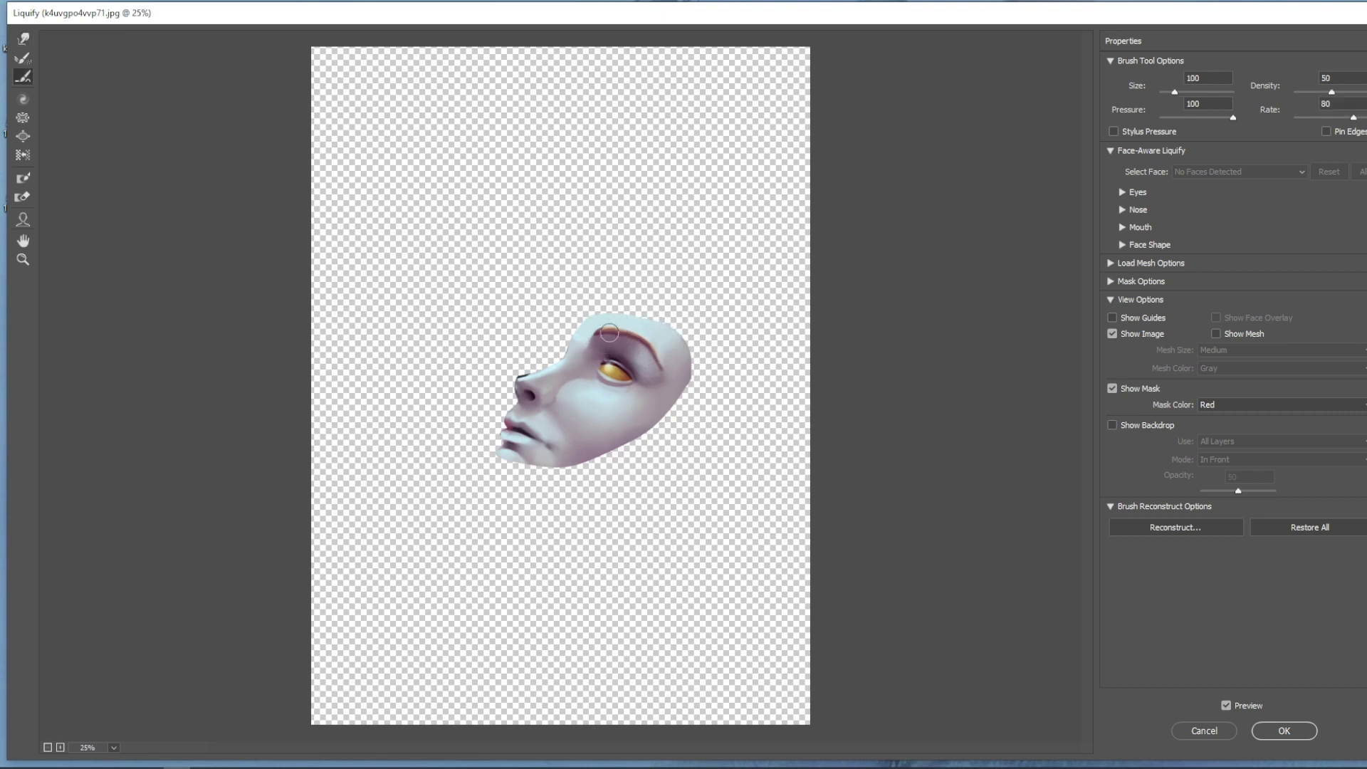
left_click(23, 39)
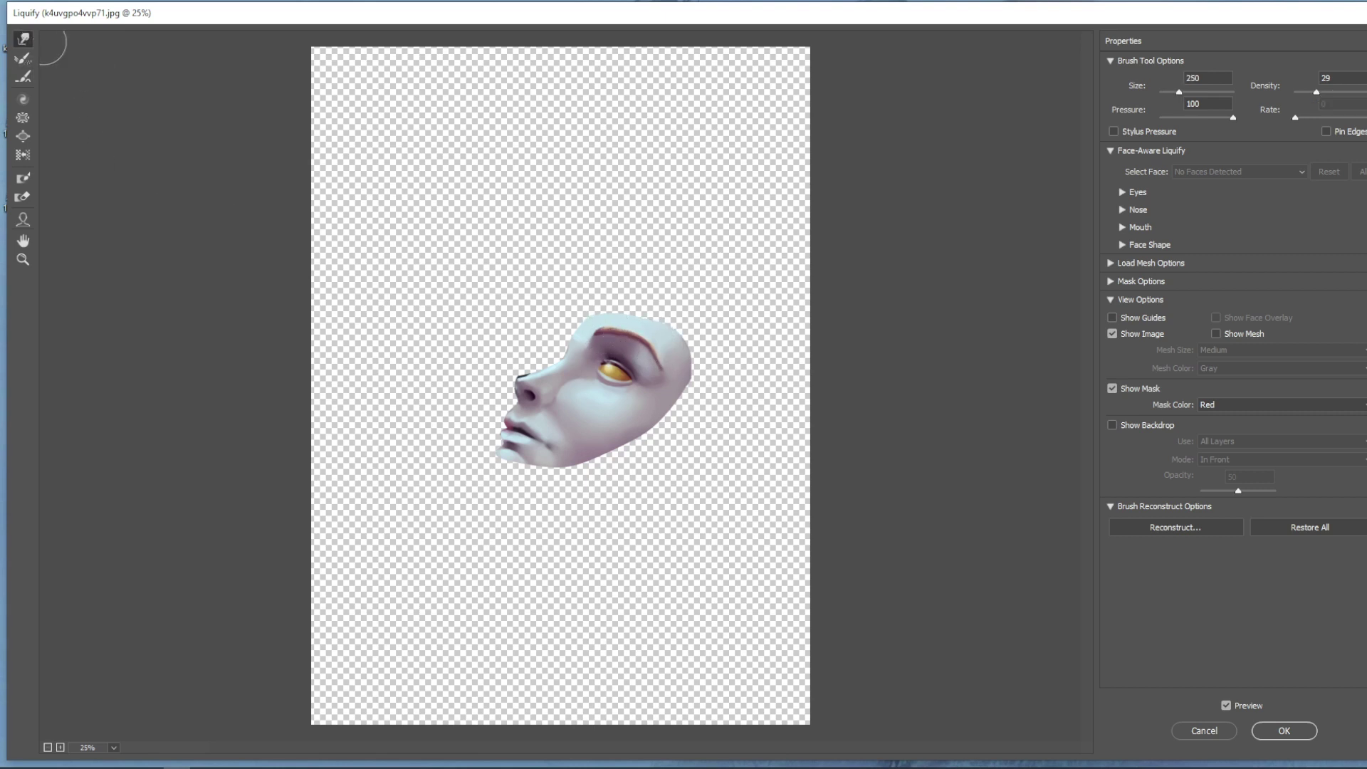
key("bracketleft")
key("bracketleft")
key("bracketleft")
key("bracketright")
key("bracketright")
key("bracketright")
key("bracketright")
key("bracketleft")
key("bracketleft")
key("bracketright")
key("bracketright")
key("bracketright")
key("bracketright")
key("bracketright")
key("bracketright")
key("bracketright")
key("bracketright")
key("bracketright")
key("bracketright")
key("bracketright")
key("bracketright")
key("bracketright")
key("bracketright")
Step: Warp the nose bridge with Forward Warp, then resize the brush to 250
key("bracketleft")
key("bracketleft")
key("bracketleft")
key("bracketleft")
key("bracketleft")
mouse_move(525, 363)
left_mouse_down()
mouse_move(525, 345)
mouse_move(551, 361)
mouse_move(556, 347)
left_mouse_up()
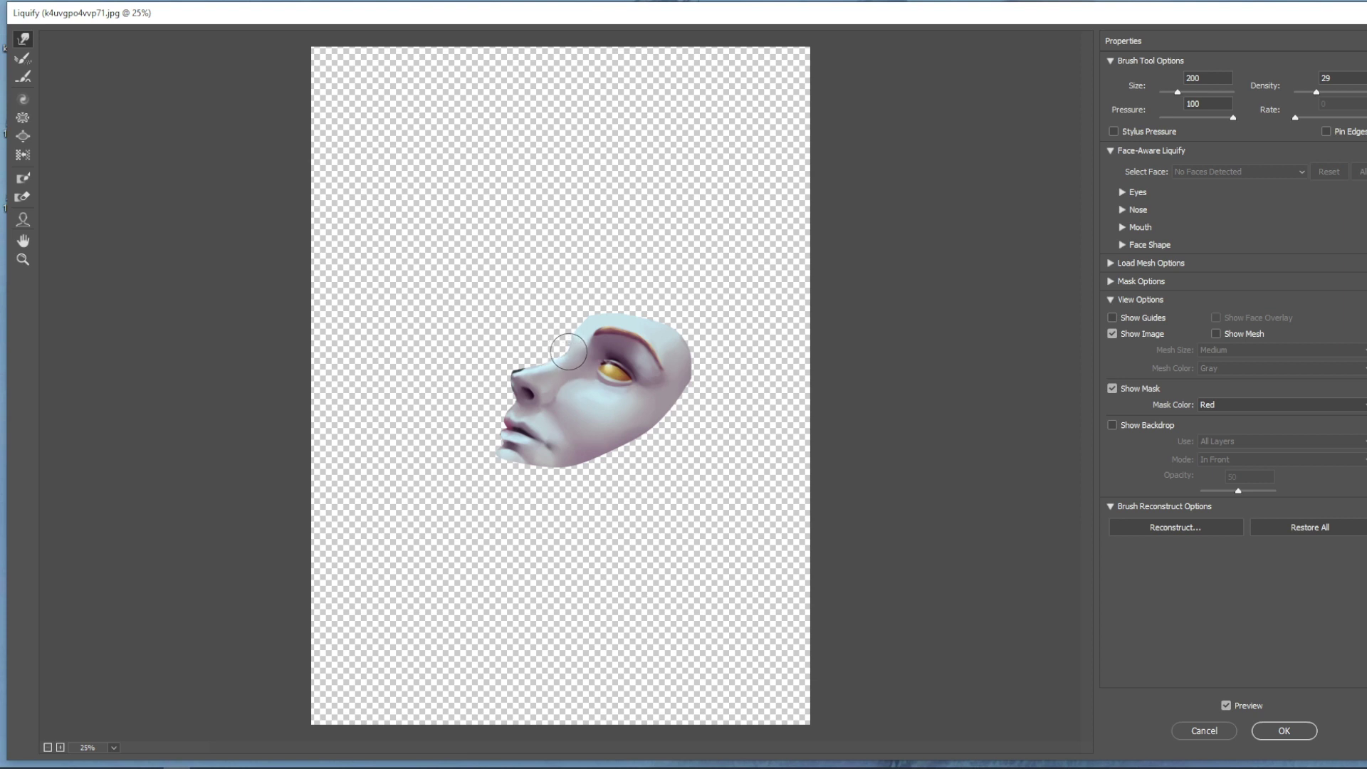
key("bracketright")
key("bracketright")
key("bracketleft")
key("bracketleft")
key("bracketright")
key("bracketright")
key("bracketright")
key("bracketright")
key("bracketright")
key("bracketright")
key("bracketright")
key("bracketright")
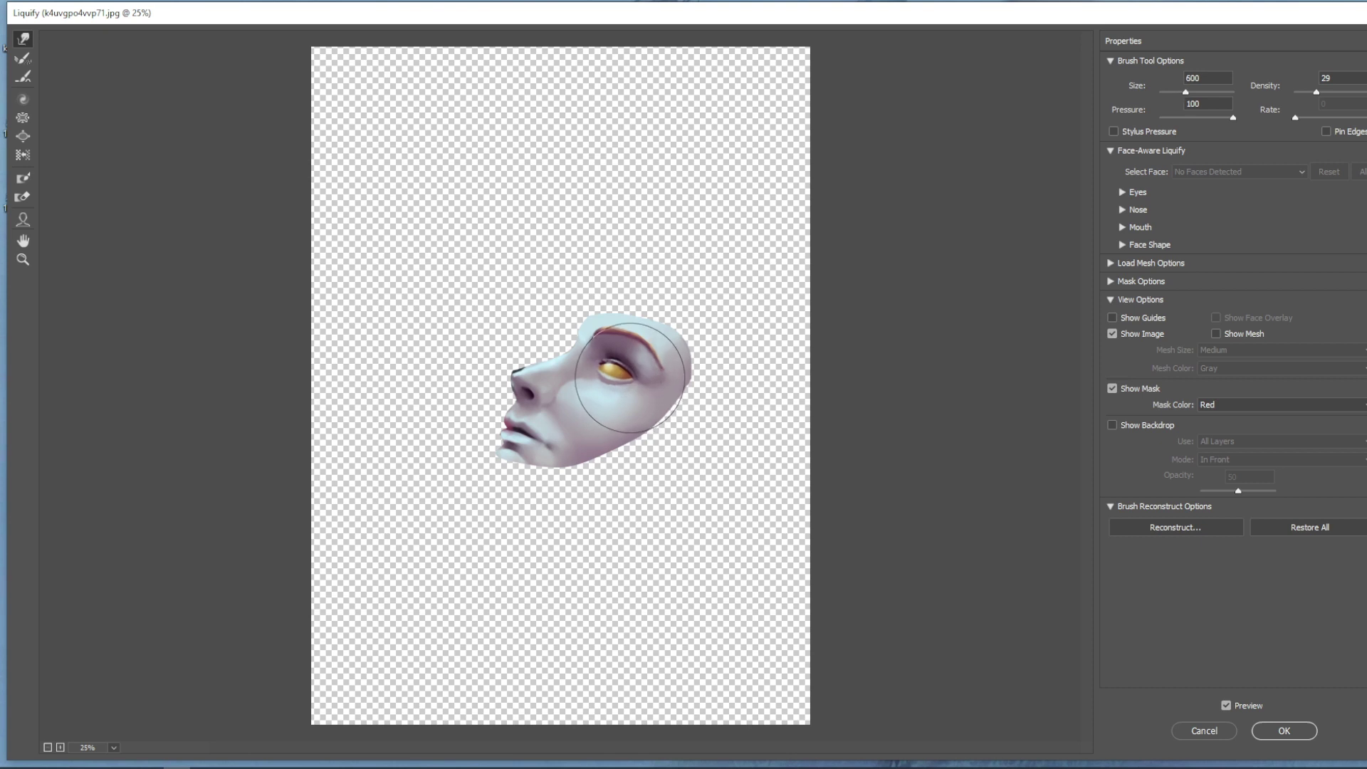
Step: Step the warp brush through sizes 400, 300, 250, 150 and 100 around the eye and brow, then exit Liquify
key("bracketleft")
key("bracketleft")
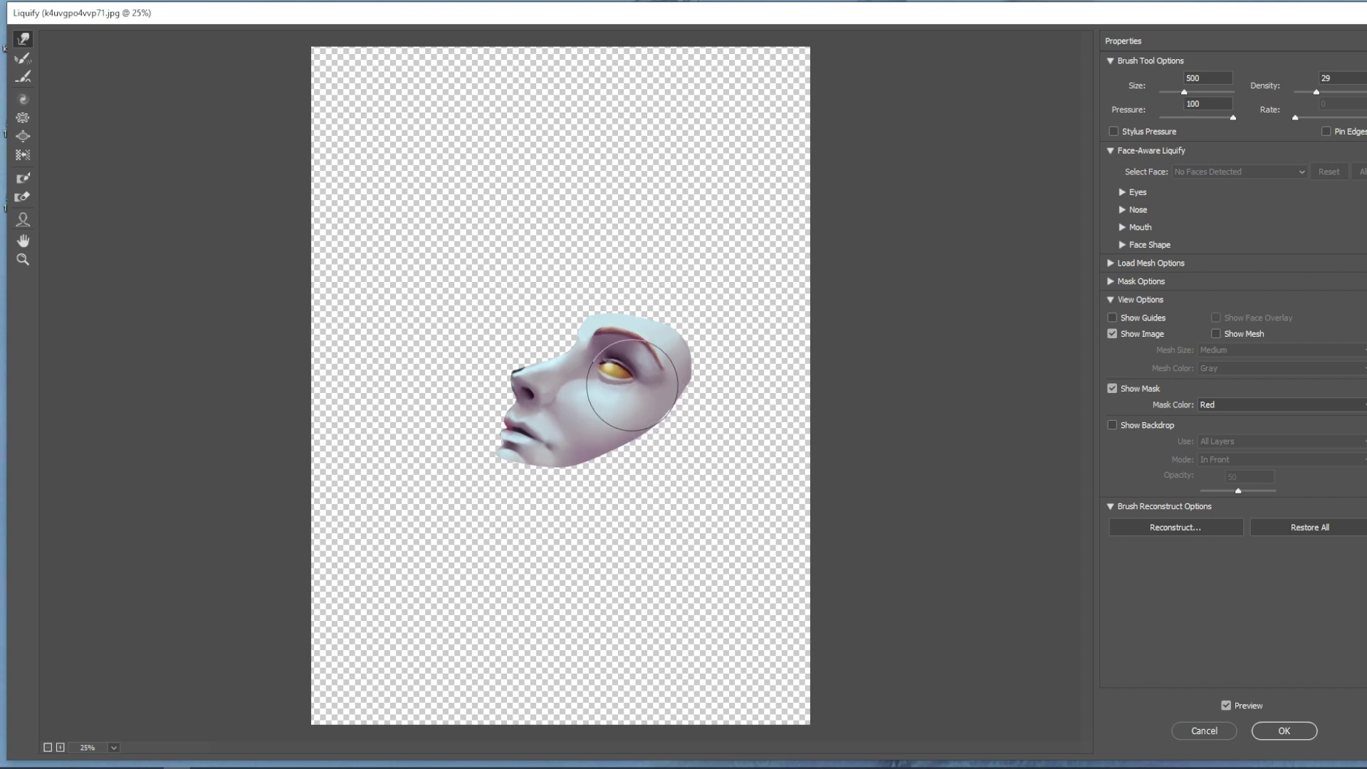
key("bracketleft")
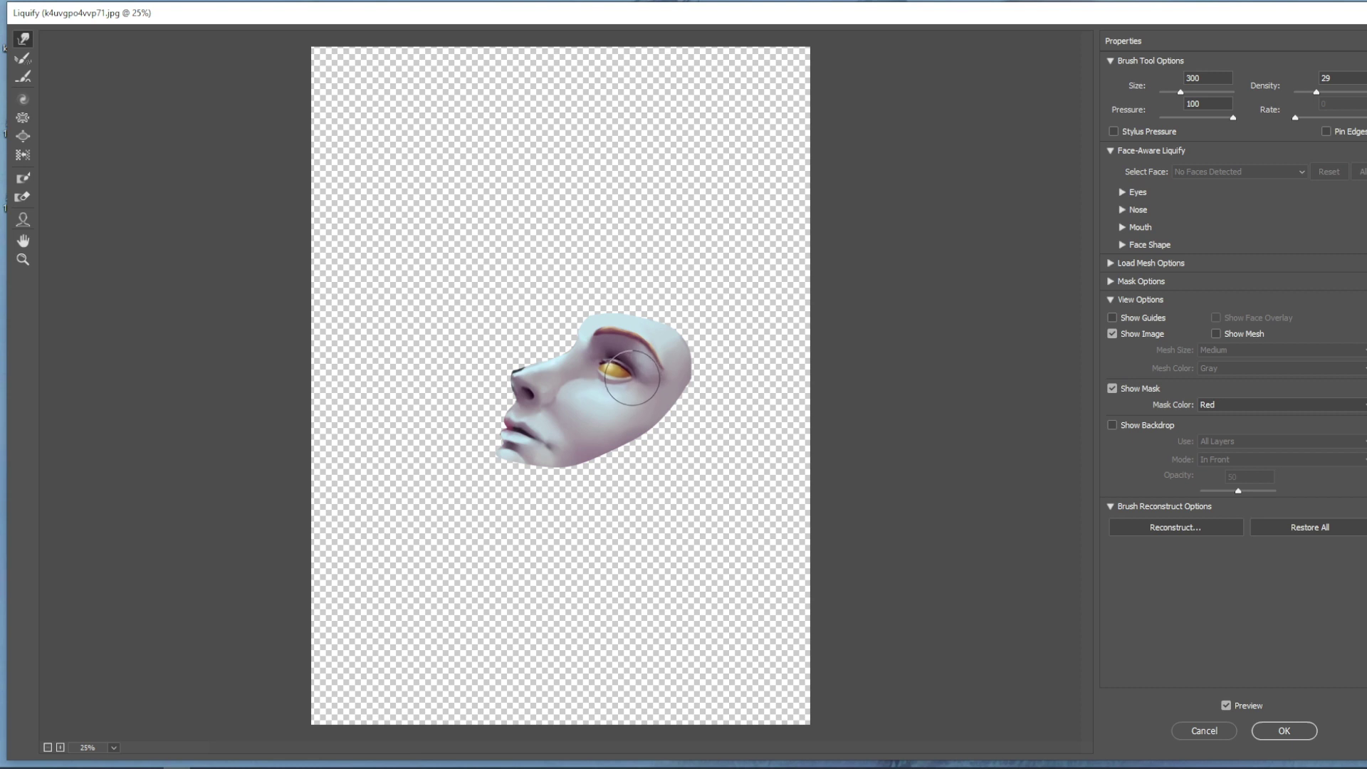
key("bracketleft")
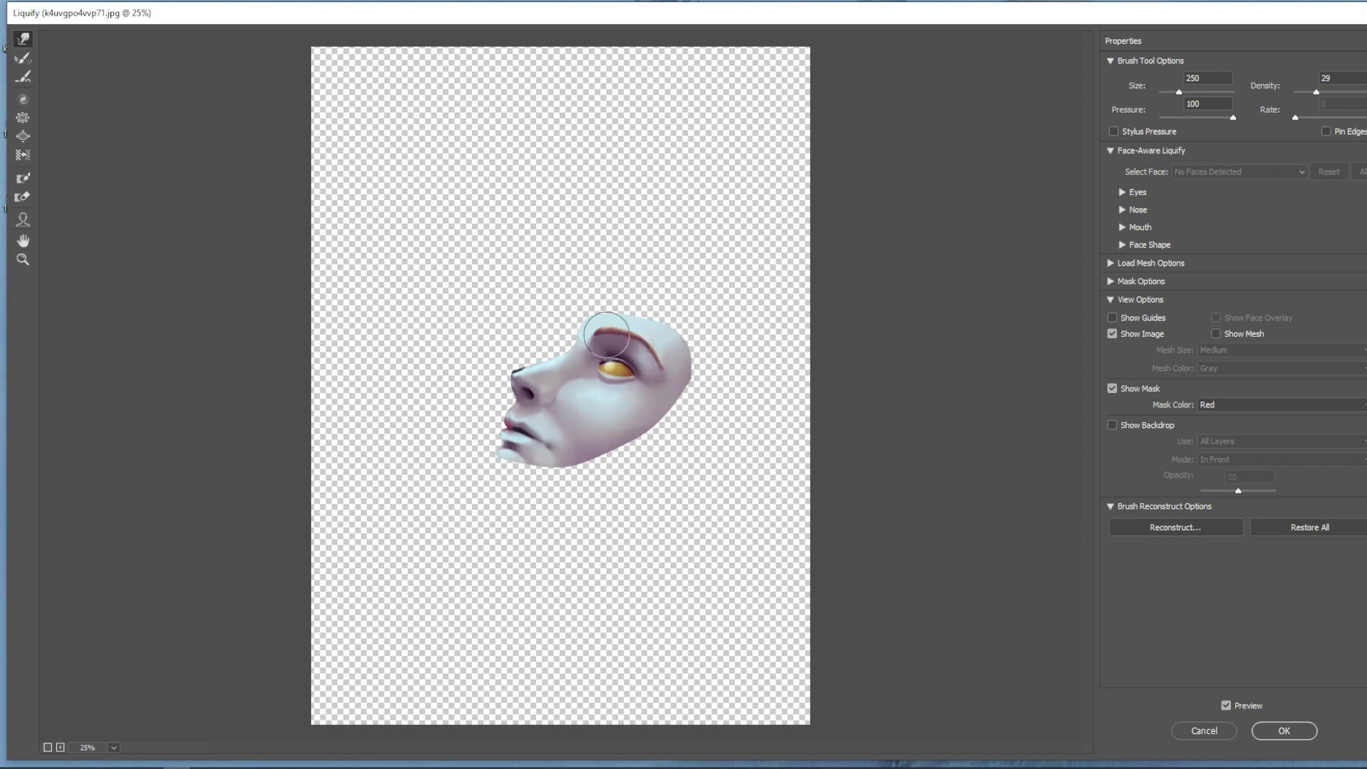
key("bracketleft")
key("bracketleft")
key("bracketleft")
key("bracketright")
key("bracketright")
key("bracketright")
key("bracketright")
key("bracketright")
key("bracketleft")
key("bracketleft")
key("bracketleft")
key("bracketleft")
key("bracketright")
key("bracketright")
key("bracketright")
key("bracketright")
key("bracketright")
key("bracketright")
key("bracketright")
key("bracketright")
key("bracketright")
key("bracketright")
key("bracketright")
key("bracketright")
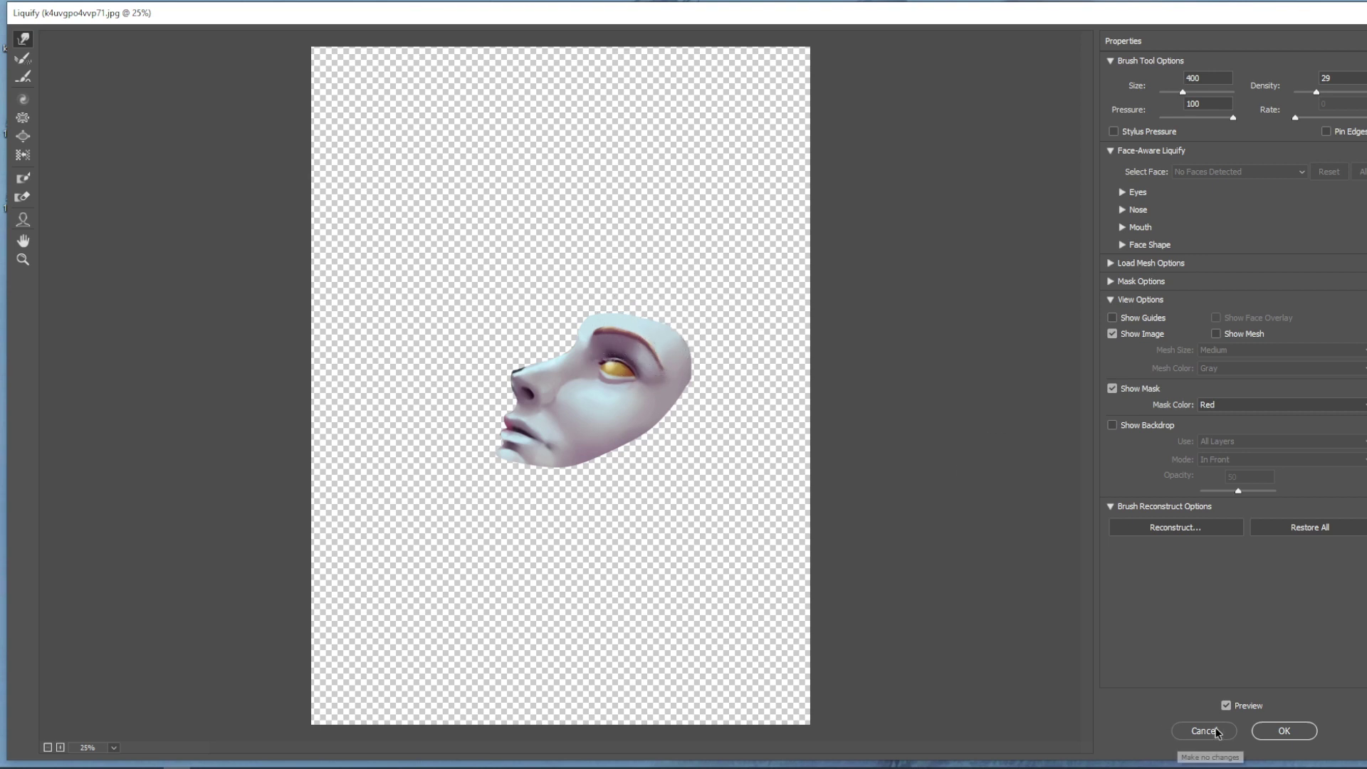
left_click(1281, 731)
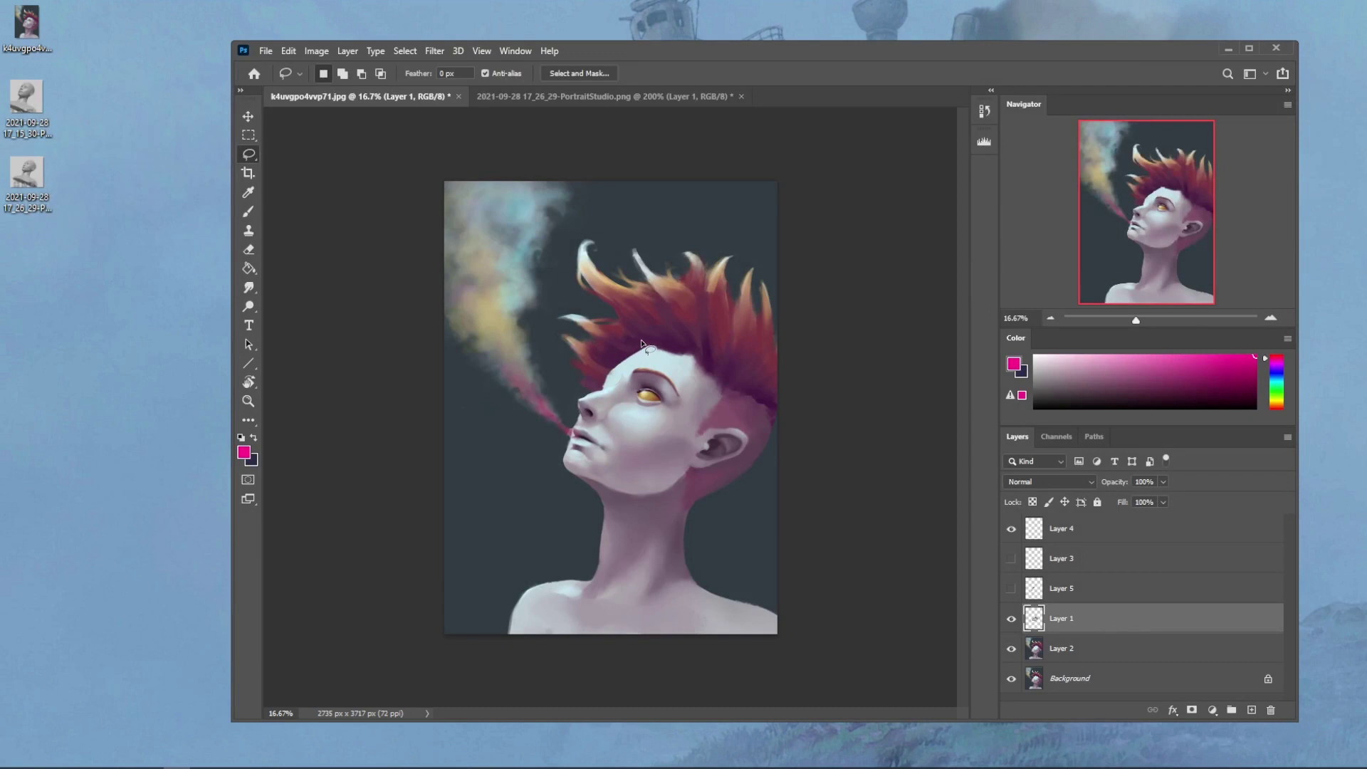
Step: Copy the lassoed eye to Layer 6, scale it to 115.1%, tilt it about 8°, nudge down and commit
mouse_move(671, 396)
left_mouse_down()
mouse_move(629, 400)
mouse_move(670, 399)
left_mouse_up()
key("ctrl+j")
key("ctrl+t")
left_click_drag(672, 411, 648, 404)
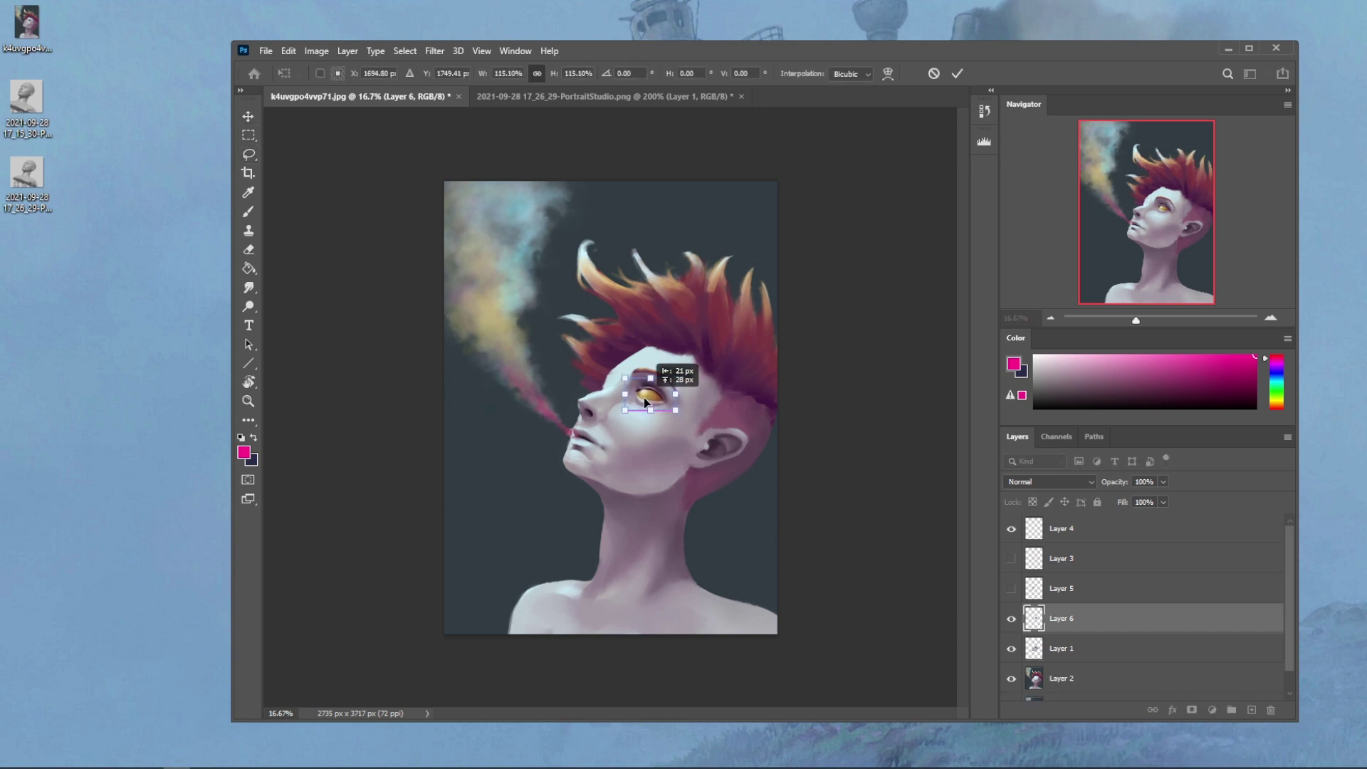
left_click_drag(701, 354, 735, 369)
key("r")
key("v")
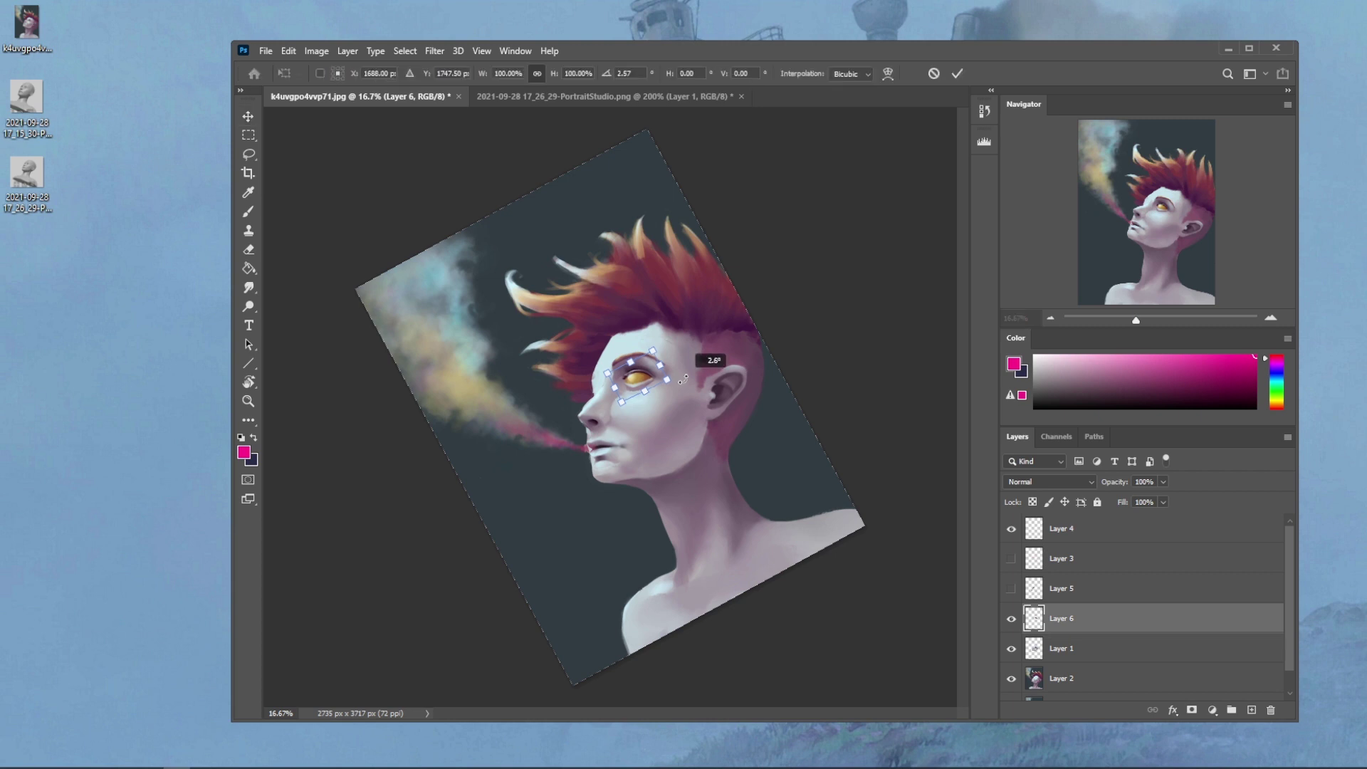
key("Down")
key("Down")
key("Down")
key("Down")
key("Down")
key("Down")
key("Return")
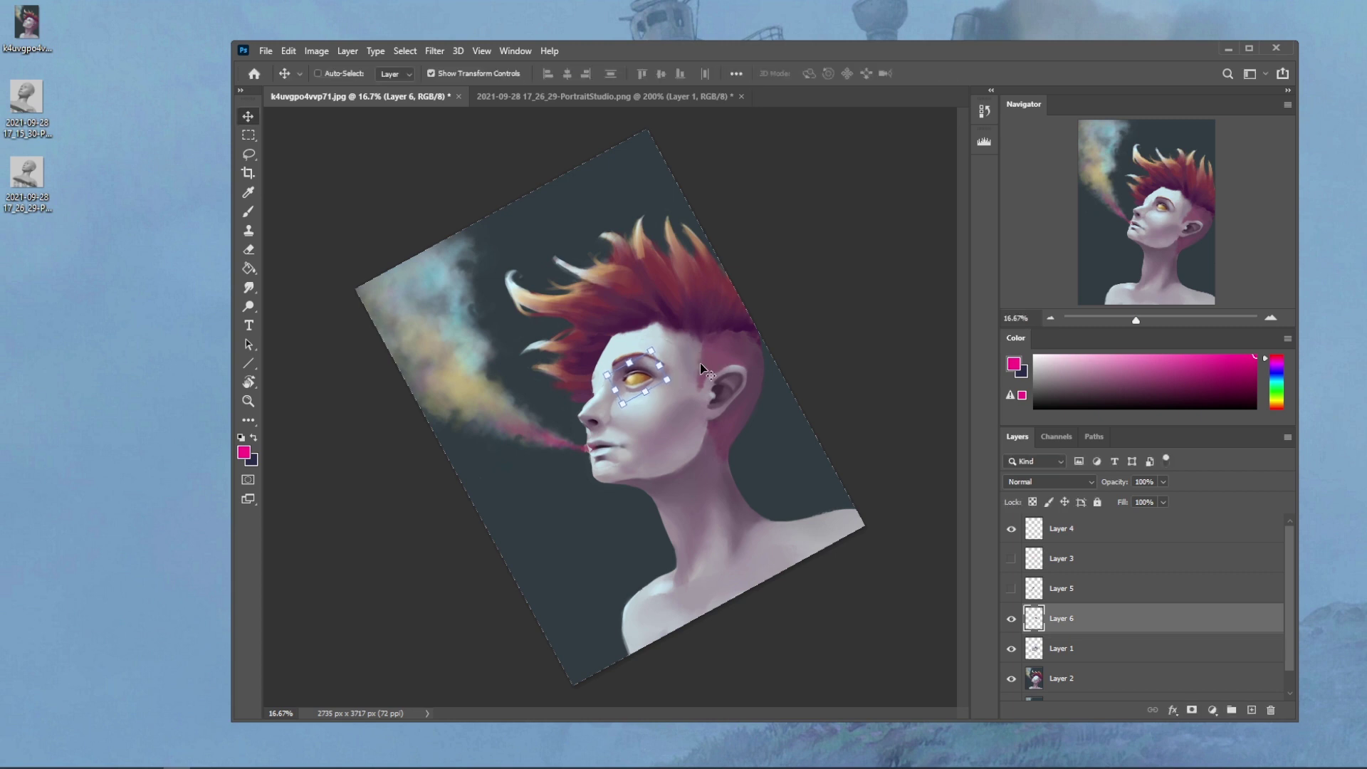
key("ctrl+plus")
key("ctrl+plus")
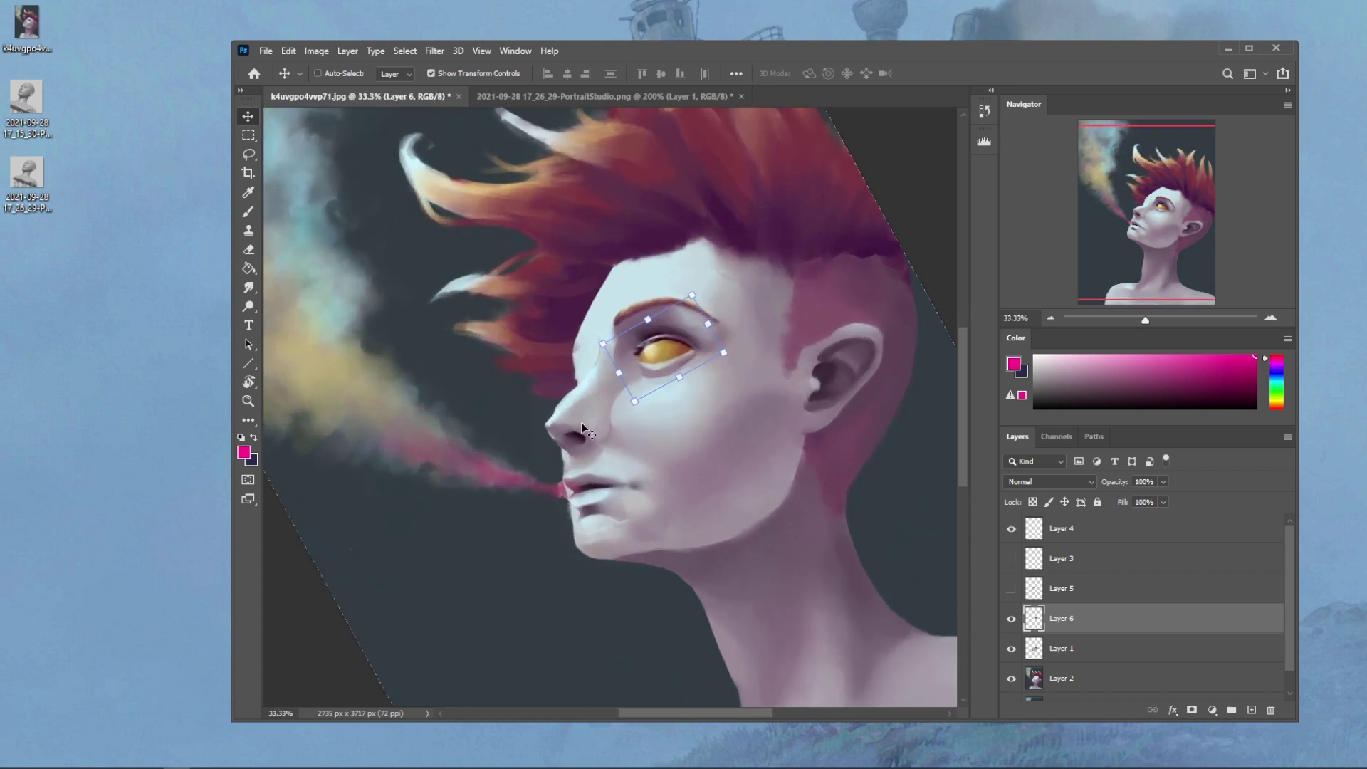
Step: Soften the eye copy's edges with a 125-size Eraser at 74% opacity, comparing with and without it
left_click(1010, 620)
left_click(1012, 619)
left_click(1011, 619)
left_click(1012, 621)
key("e")
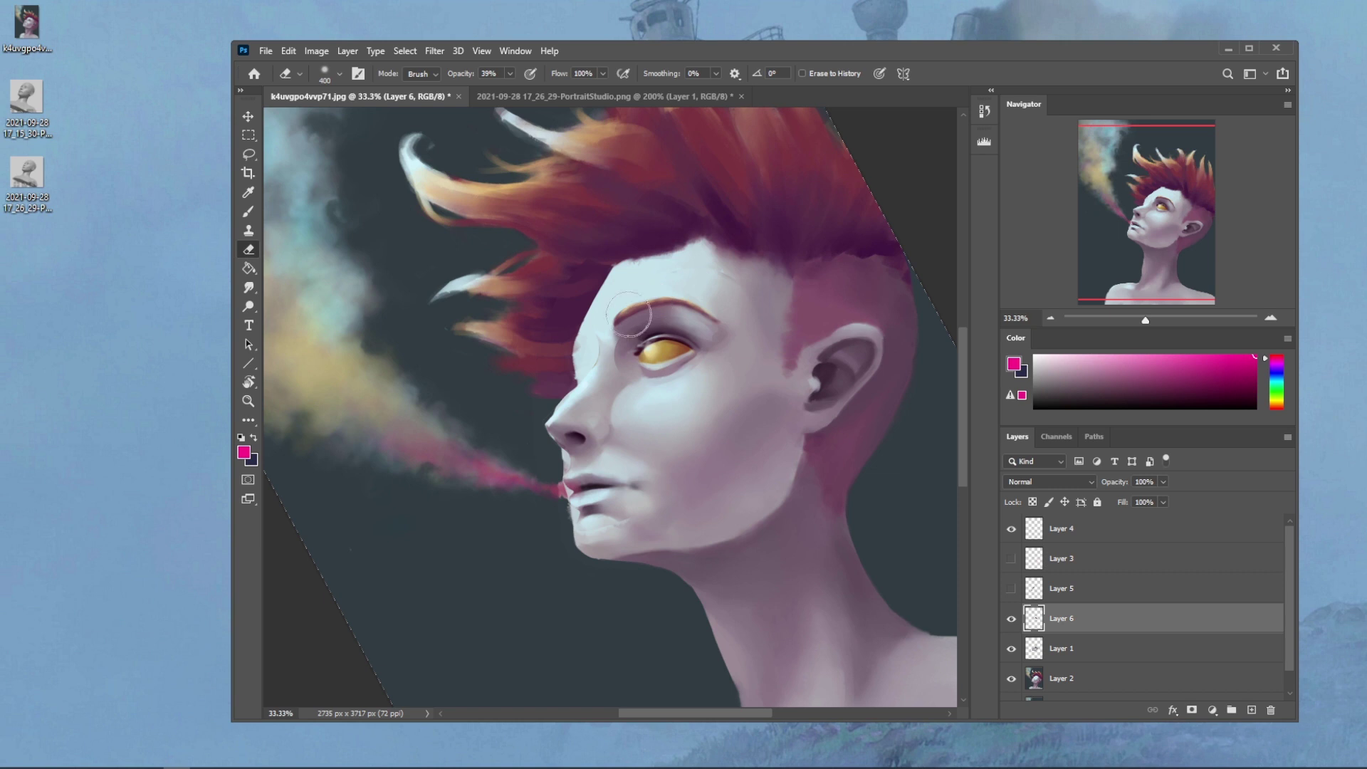
key("bracketleft")
key("bracketleft")
key("bracketleft")
key("bracketleft")
key("bracketleft")
left_click(510, 74)
left_click_drag(511, 93, 536, 92)
key("bracketleft")
left_click(1011, 619)
left_click(1011, 619)
Step: Merge Layer 6 down into Layer 1, lock its transparent pixels, and sample a pale colour near the nose
right_click(1068, 615)
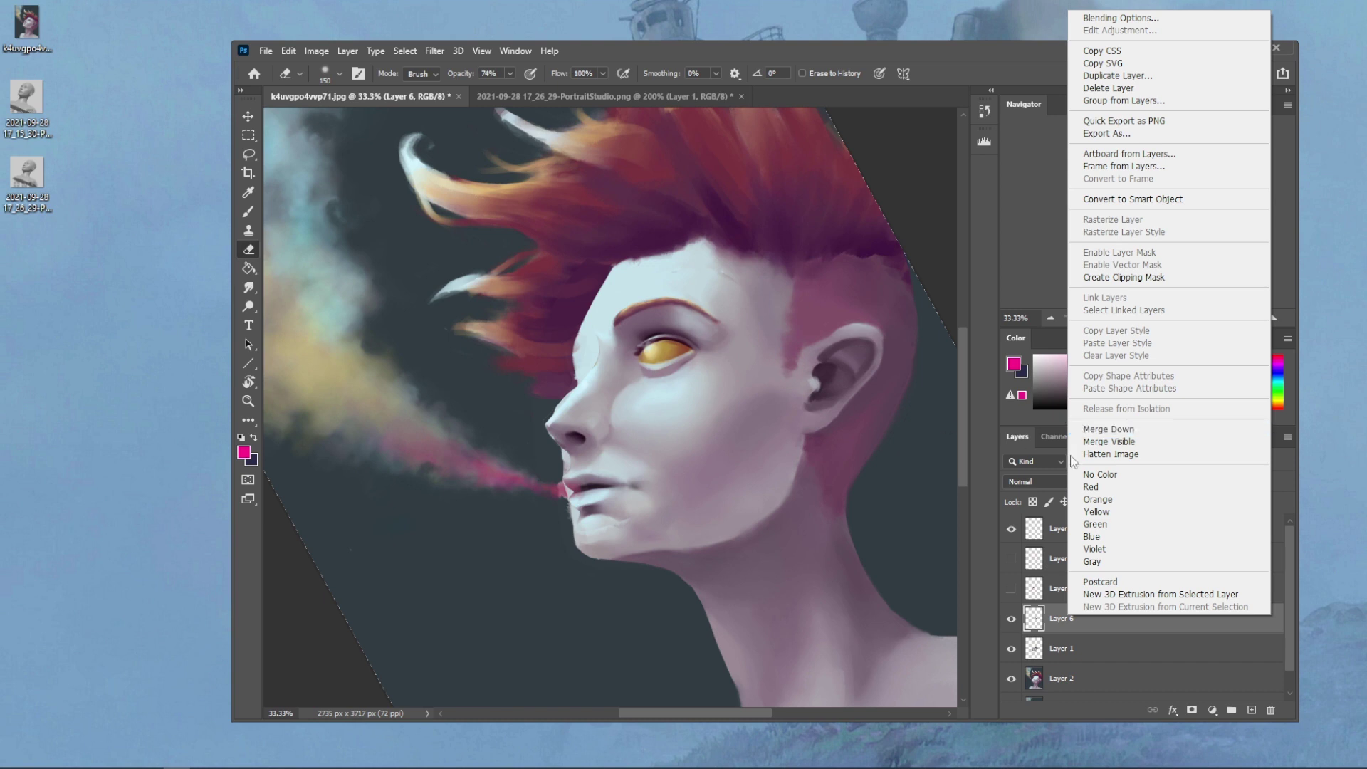
left_click(1109, 429)
left_click(1012, 620)
left_click(1012, 619)
left_click(1033, 502)
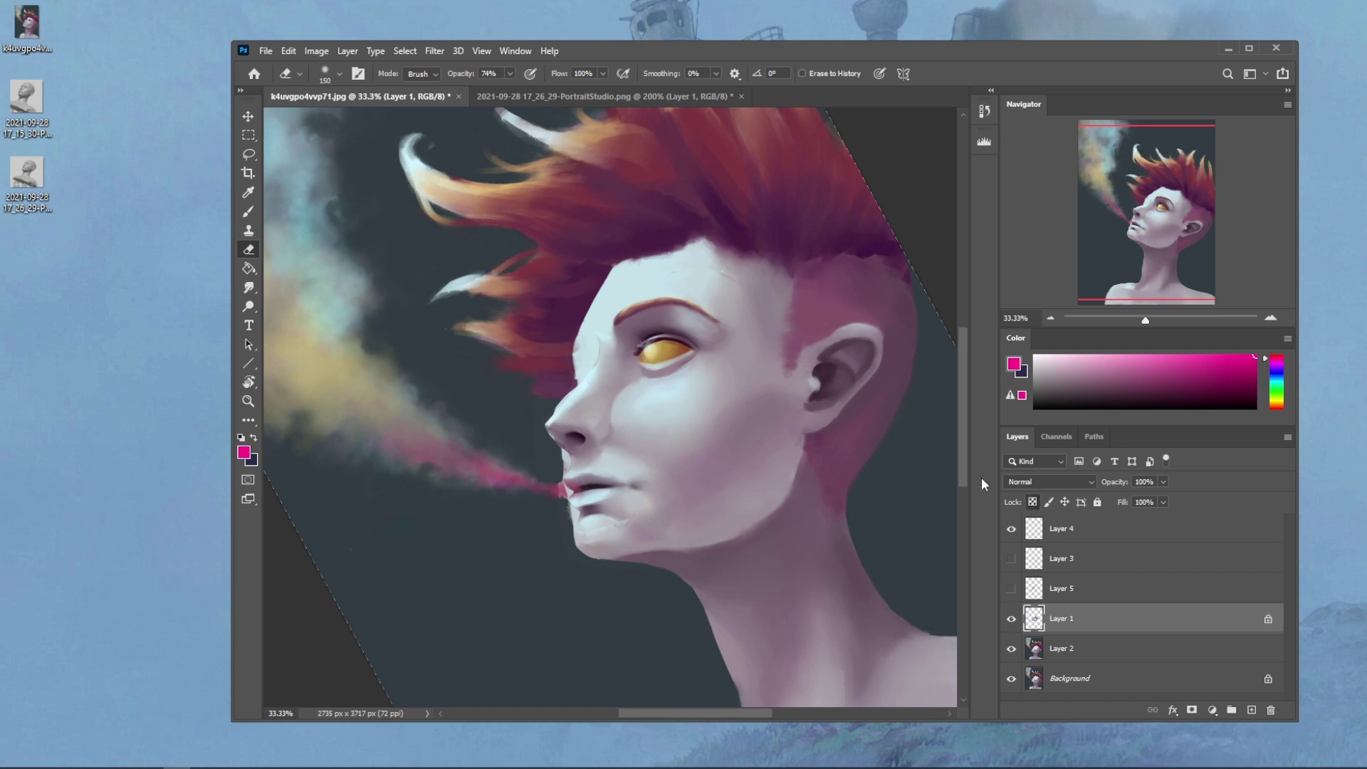
key("b")
left_click(565, 436, "alt")
Step: Set the Eraser to a 50 px brush at 100% opacity to clean up Layer 1's face
key("bracketright")
key("bracketright")
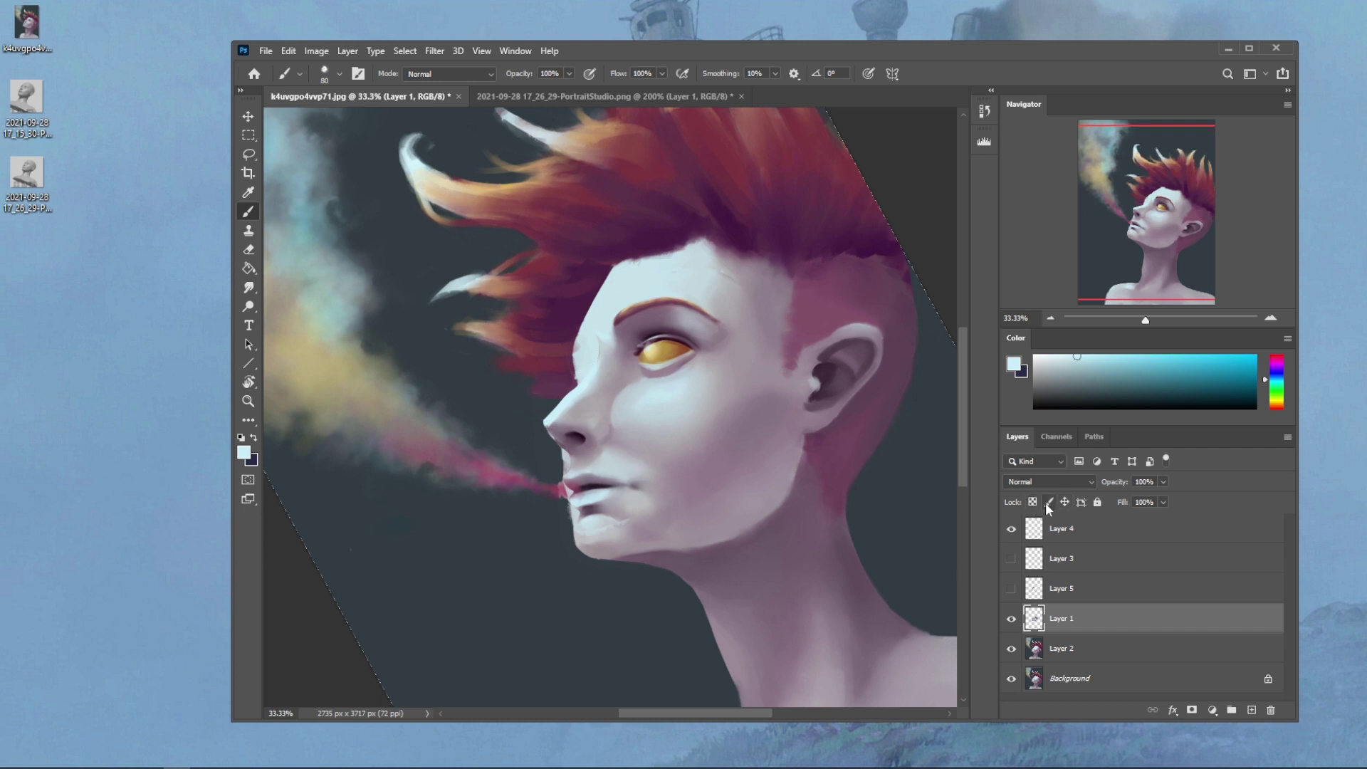
key("e")
right_click(622, 341)
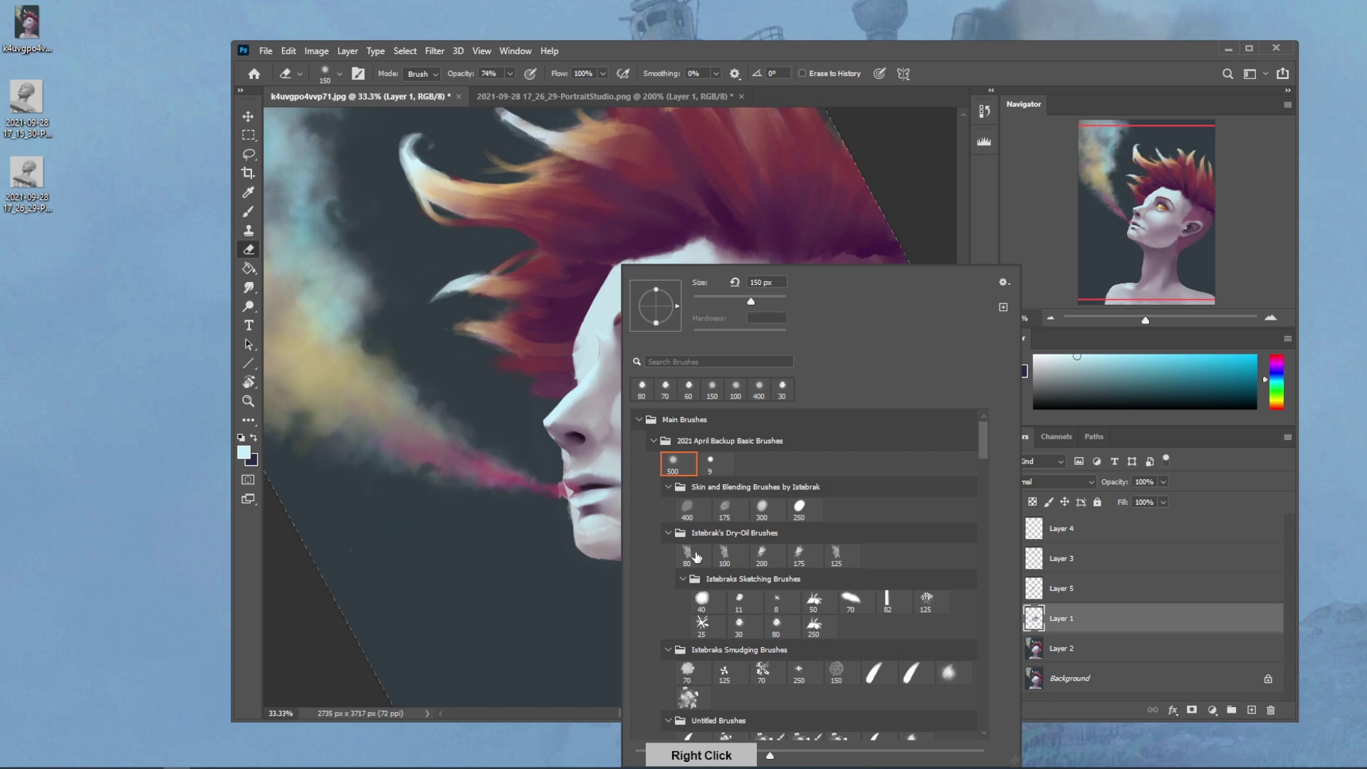
key("Escape")
key("bracketleft")
key("bracketleft")
key("bracketleft")
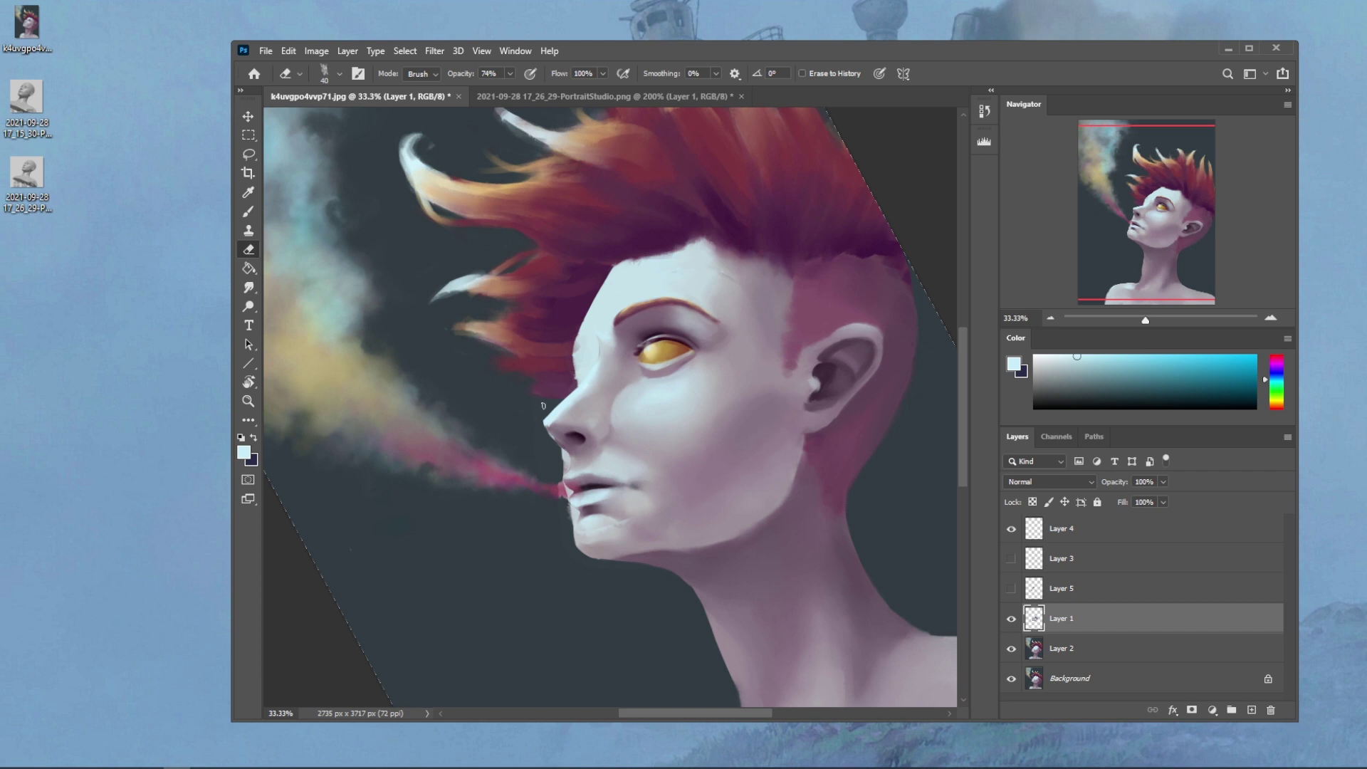
left_click(510, 74)
left_click_drag(512, 90, 573, 183)
Step: Zoom out to 25% with the canvas rotation reset upright, and compare the face with and without Layer 1
key("ctrl+minus")
key("Escape")
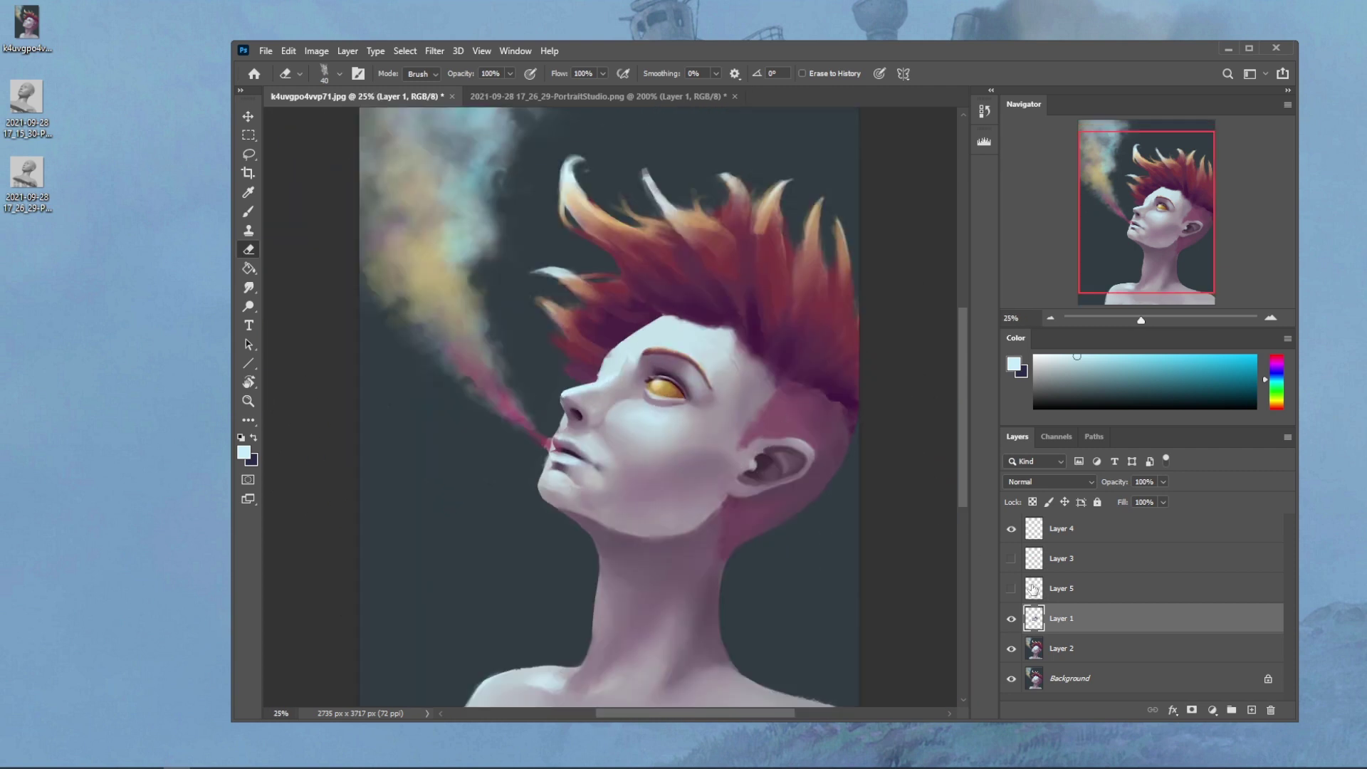
left_click(1011, 618)
Step: Pick a round 200 px brush preset and enlarge it to 300 px
left_click(1011, 618)
right_click(682, 384)
left_click(703, 463)
left_click(926, 187)
key("bracketright")
key("bracketright")
Step: Toggle Layer 1's visibility repeatedly to compare the face with and without it
left_click(1012, 619)
left_click(1011, 619)
left_click(1011, 619)
left_click(1011, 619)
left_click(1011, 619)
left_click(1011, 619)
Step: Open Liquify and cancel it, then start a lasso around the mouth and chin
left_click(434, 50)
left_click(463, 188)
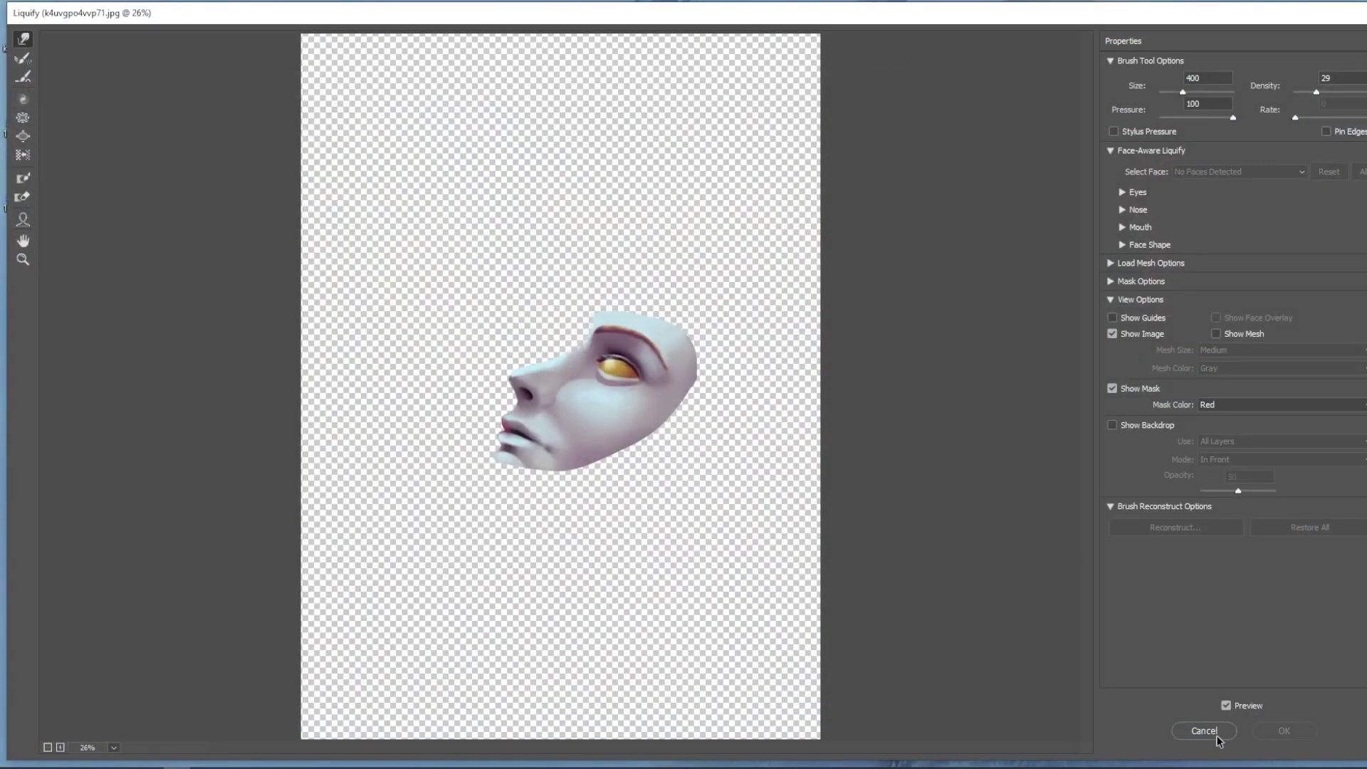
left_click(1208, 733)
key("l")
mouse_move(631, 456)
left_mouse_down()
mouse_move(562, 426)
mouse_move(521, 475)
mouse_move(596, 492)
mouse_move(630, 459)
left_mouse_up()
Step: Copy the mouth-and-chin selection onto a new layer, then hide it to compare
key("ctrl+j")
key("v")
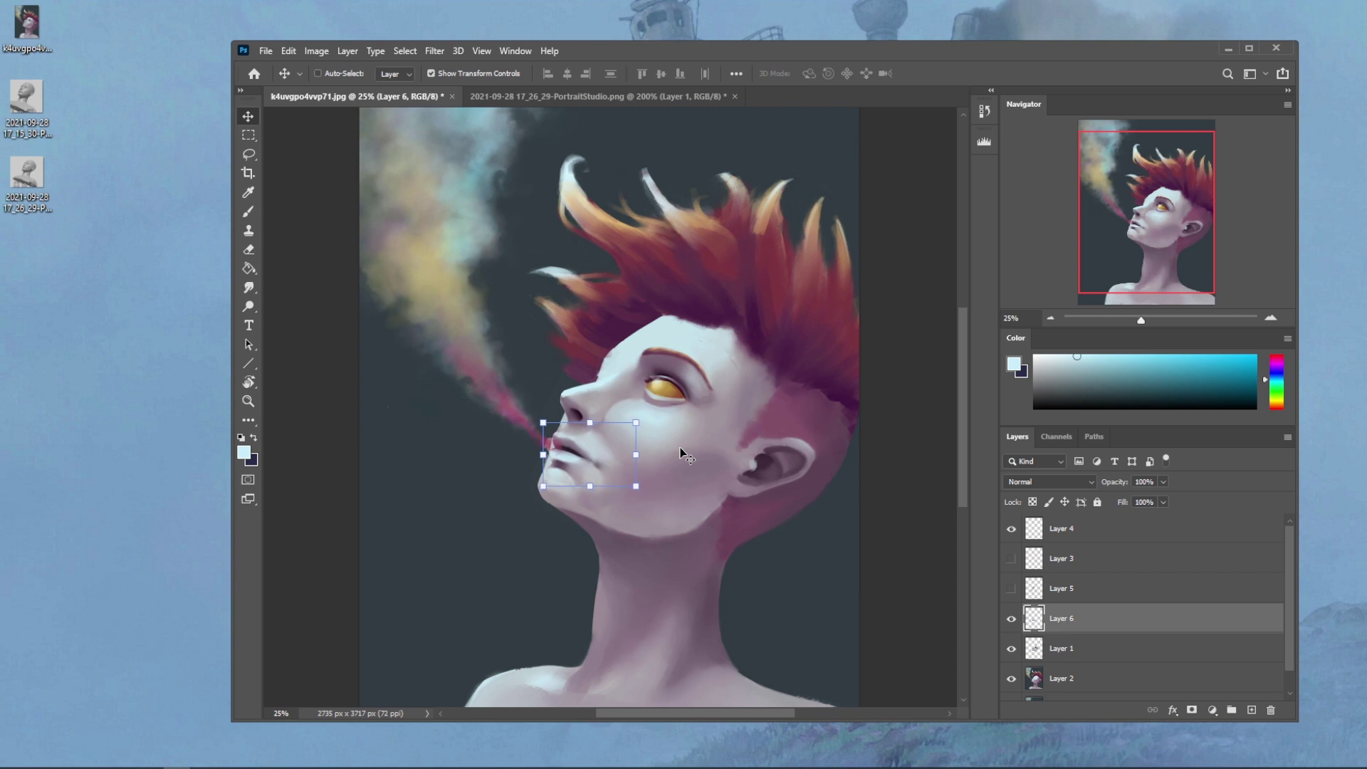
key("ctrl")
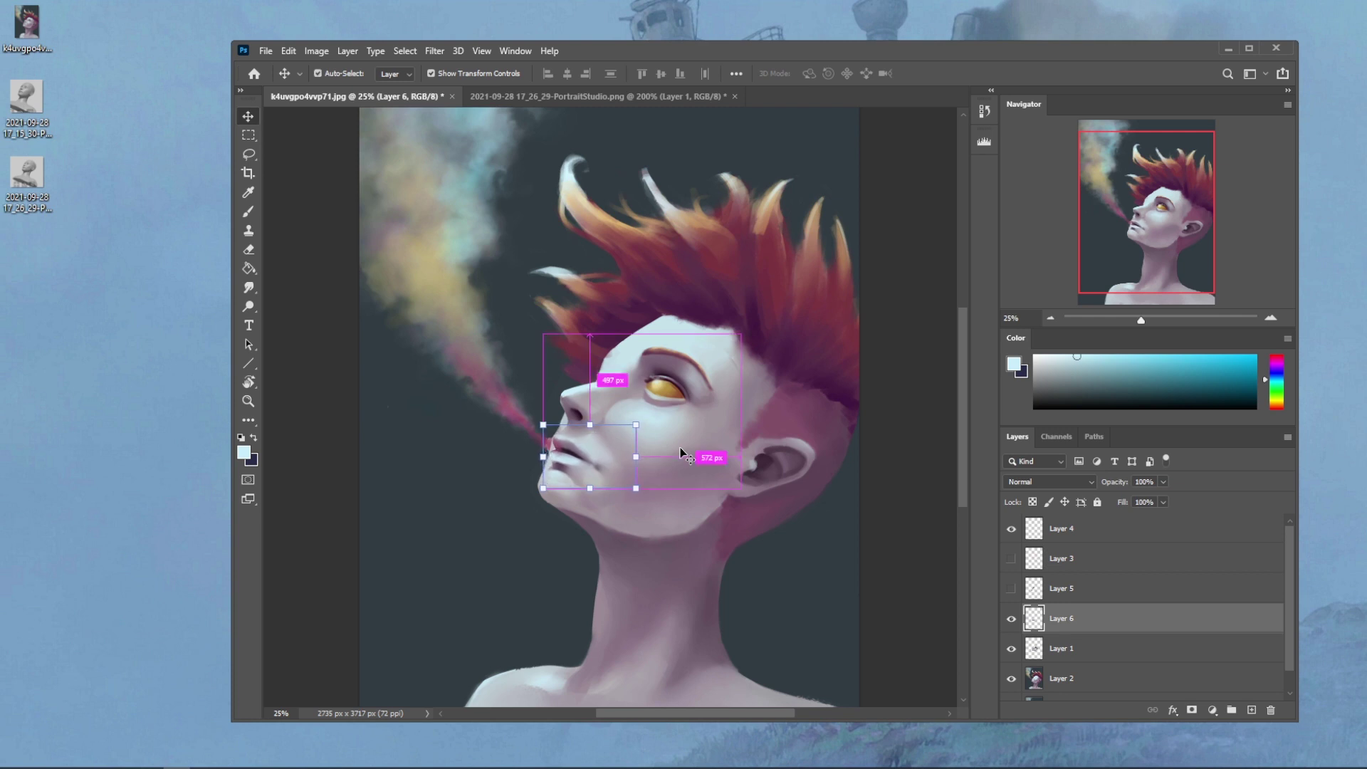
key("z")
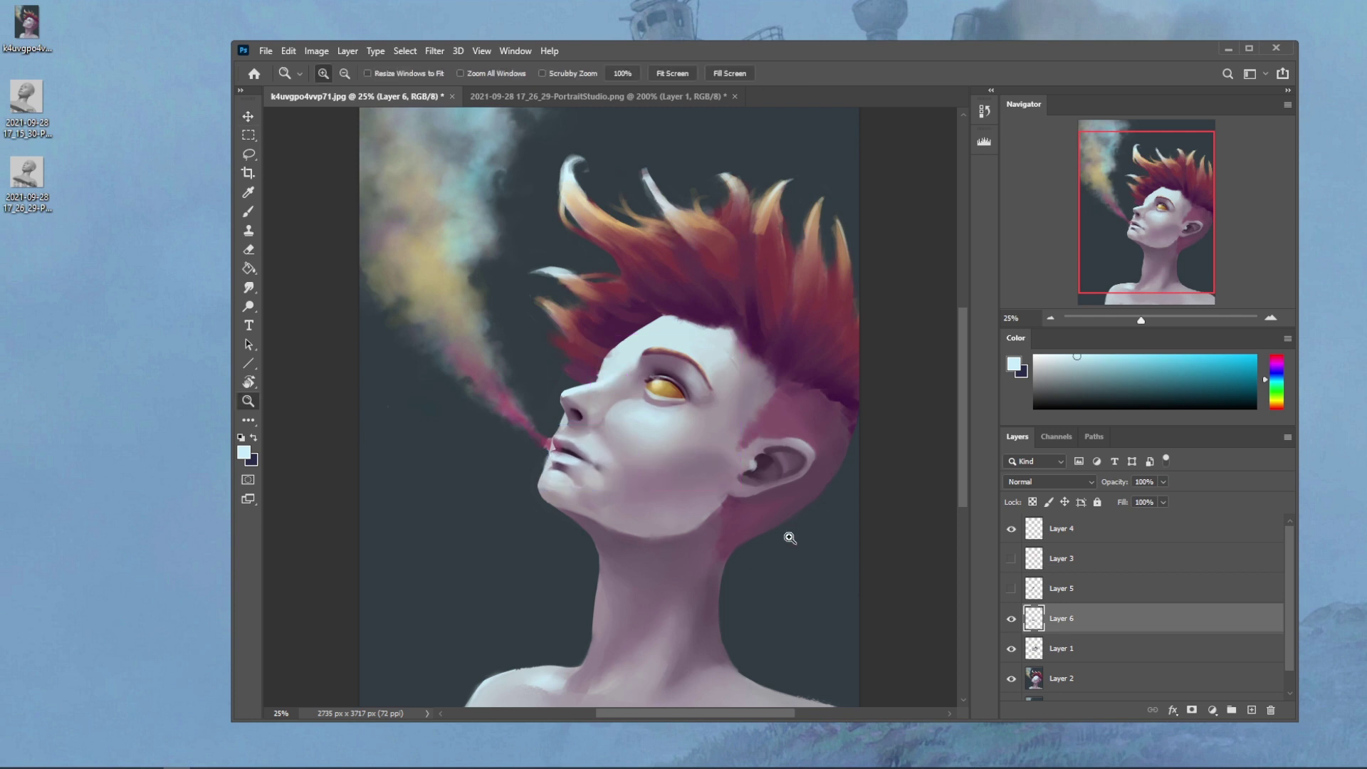
left_click(1011, 619)
Step: Step back in History to the lasso selection and recreate the mouth copy as Layer 6
left_click(986, 114)
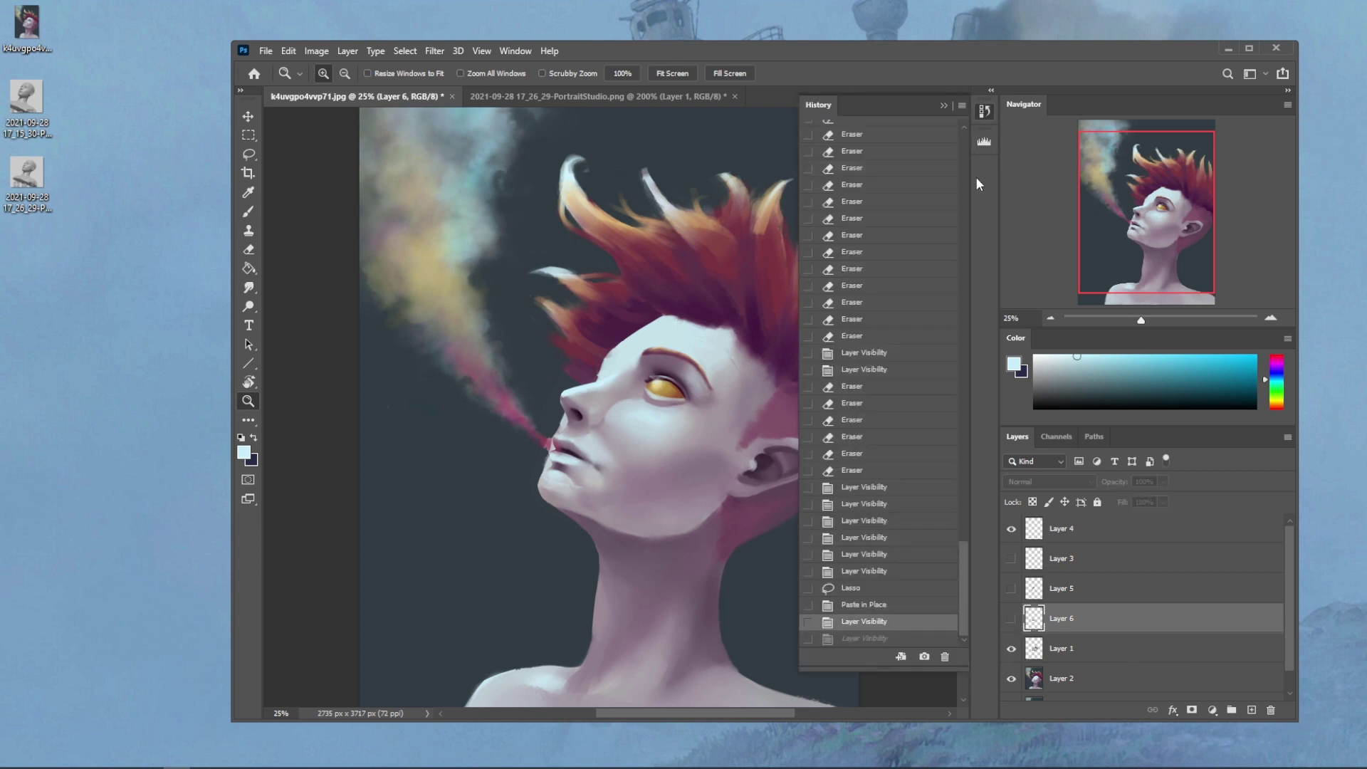
left_click(869, 605)
left_click(866, 588)
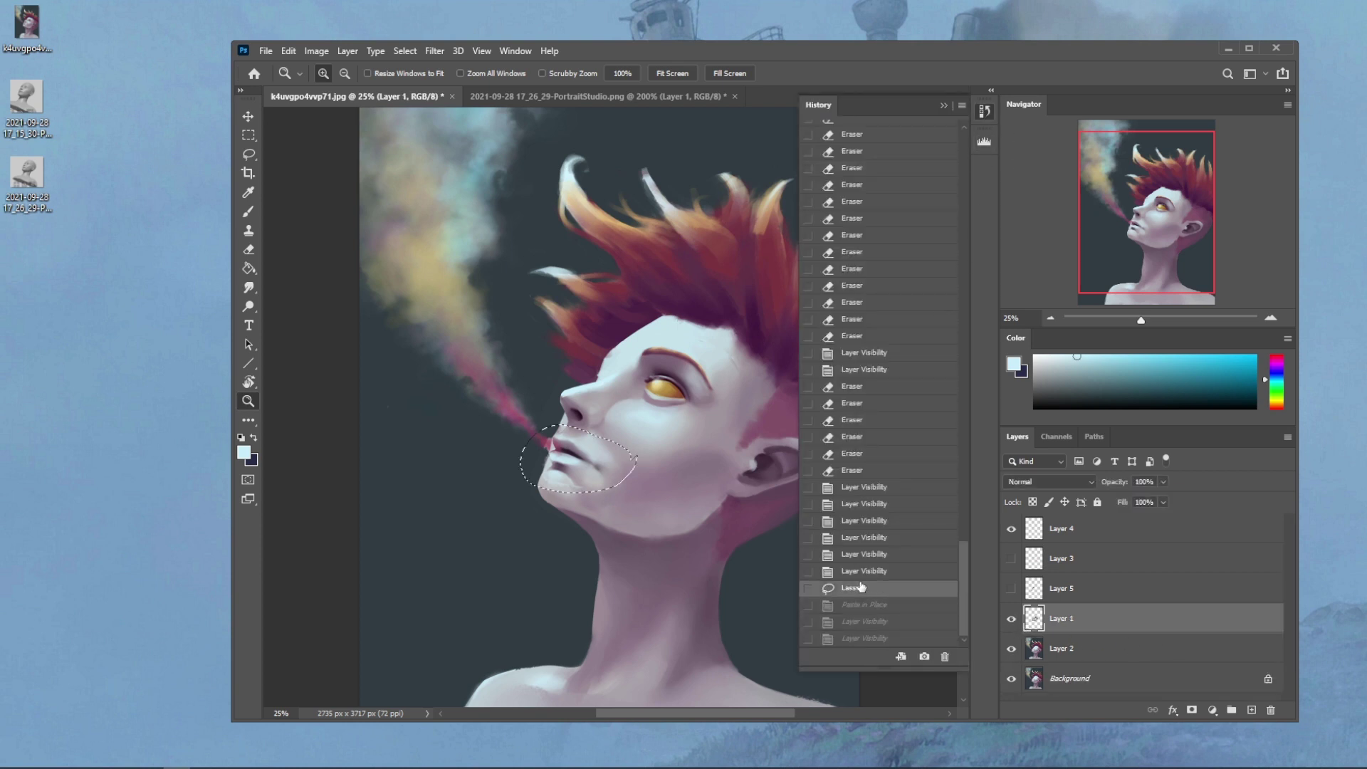
left_click(944, 105)
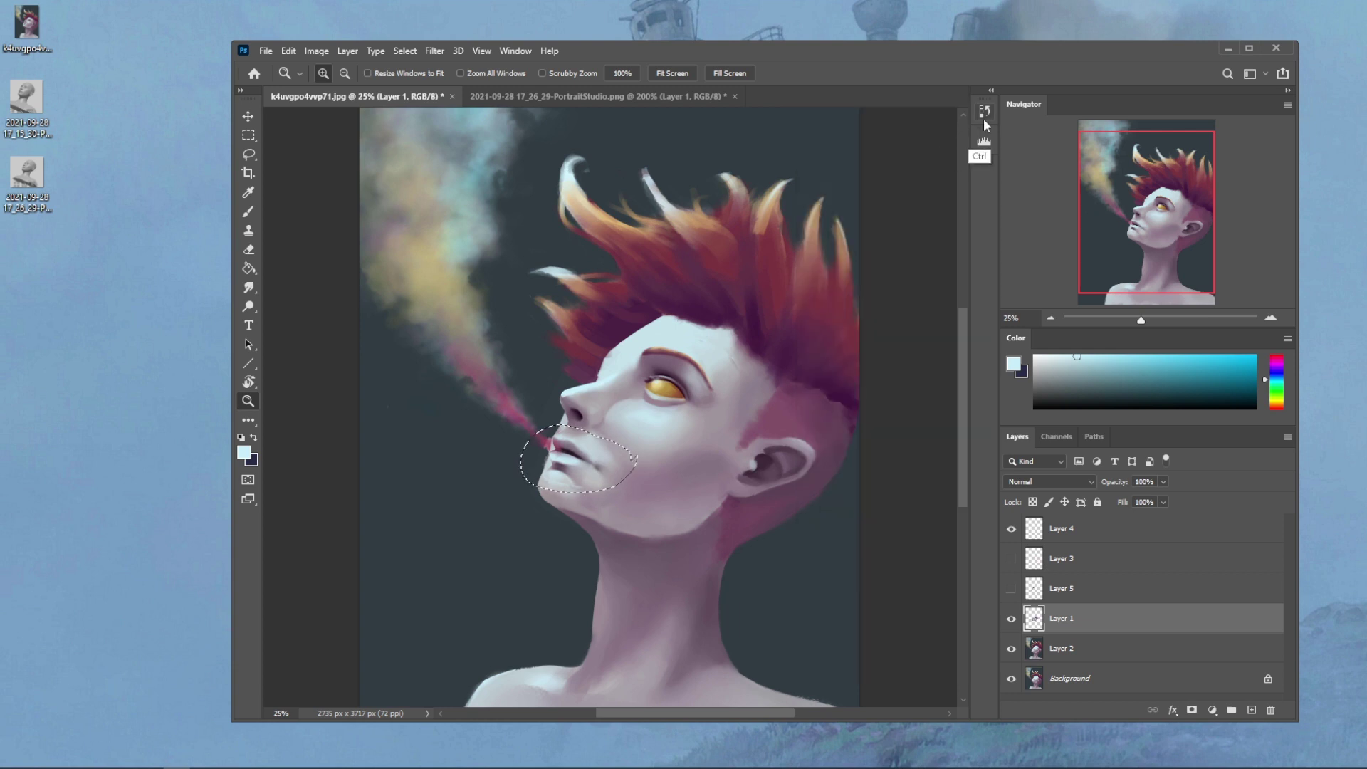
key("ctrl+shift+v")
key("v")
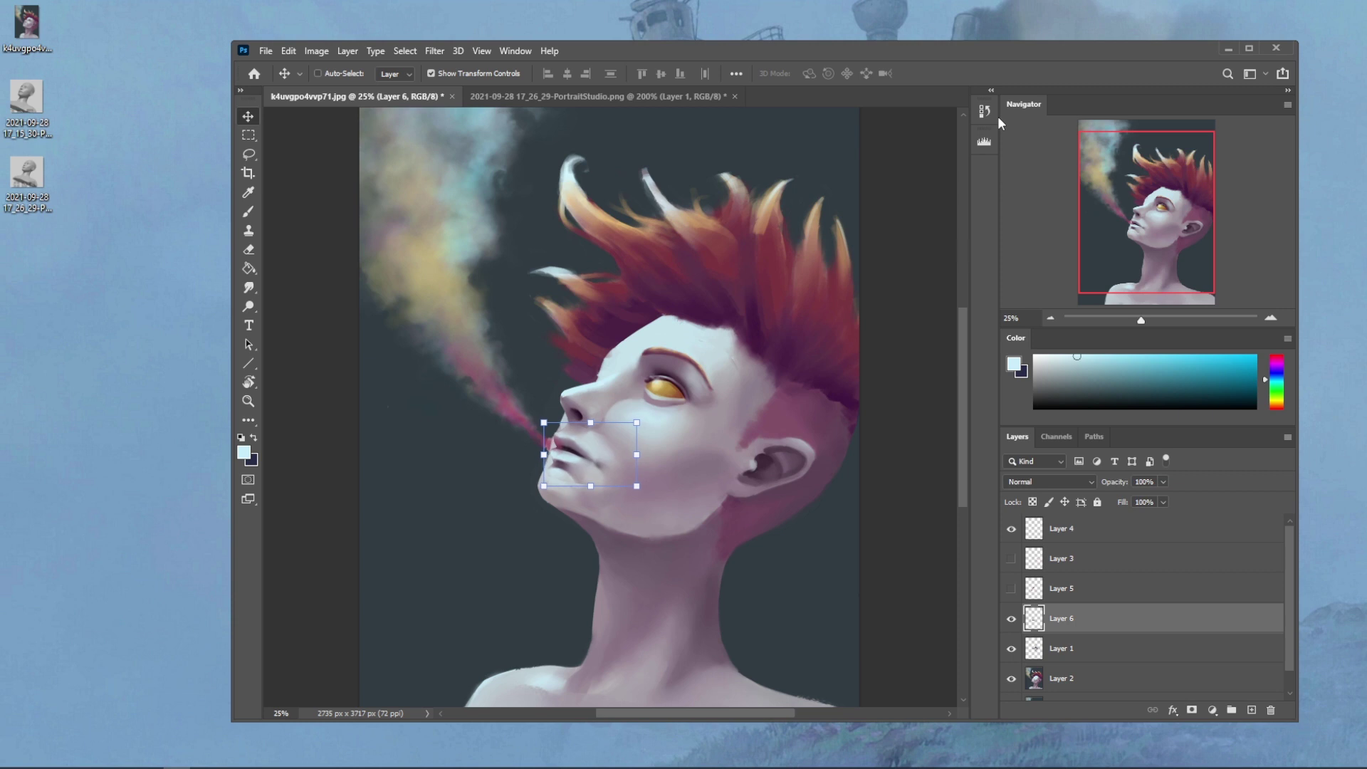
key("e")
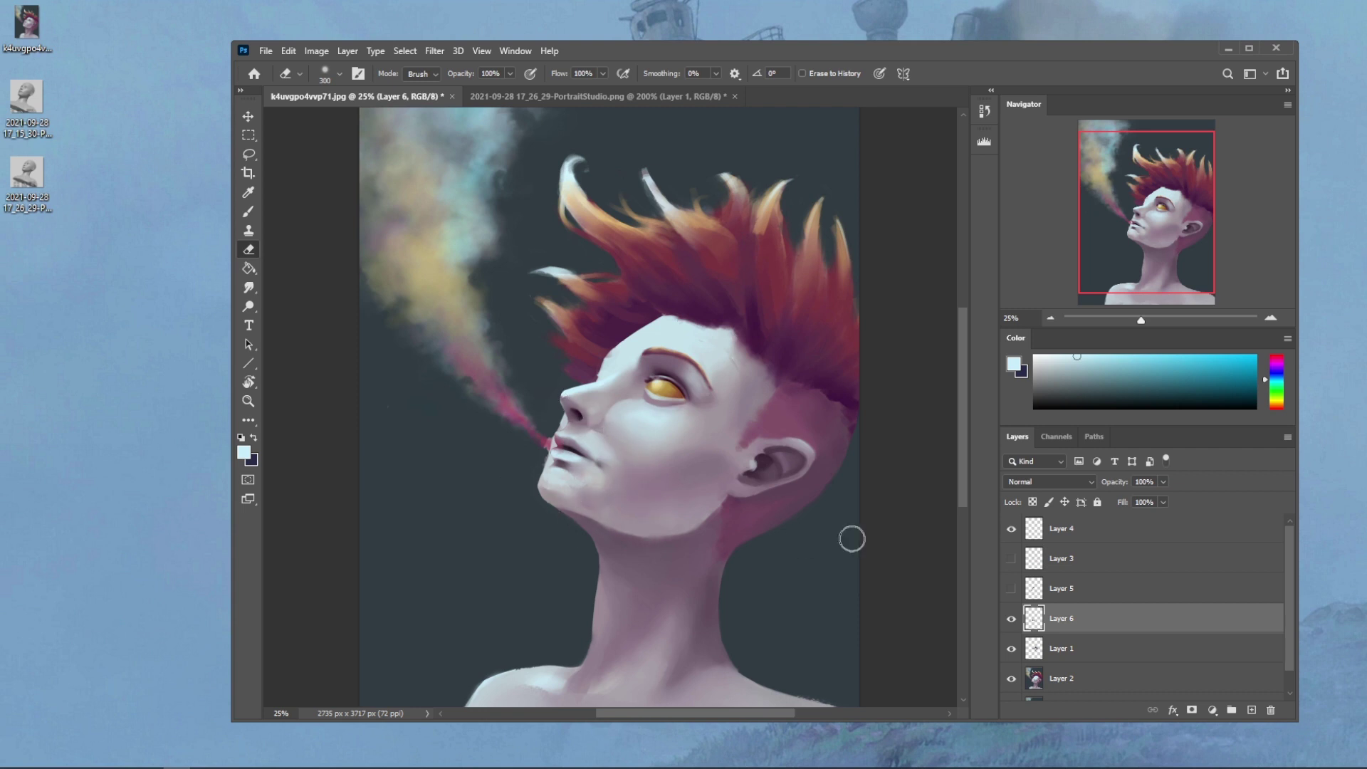
Step: Merge Layer 6 down into Layer 1 and sample the skin colour from the cheek
right_click(1072, 620)
left_click(1109, 436)
key("b")
left_click(592, 425, "alt")
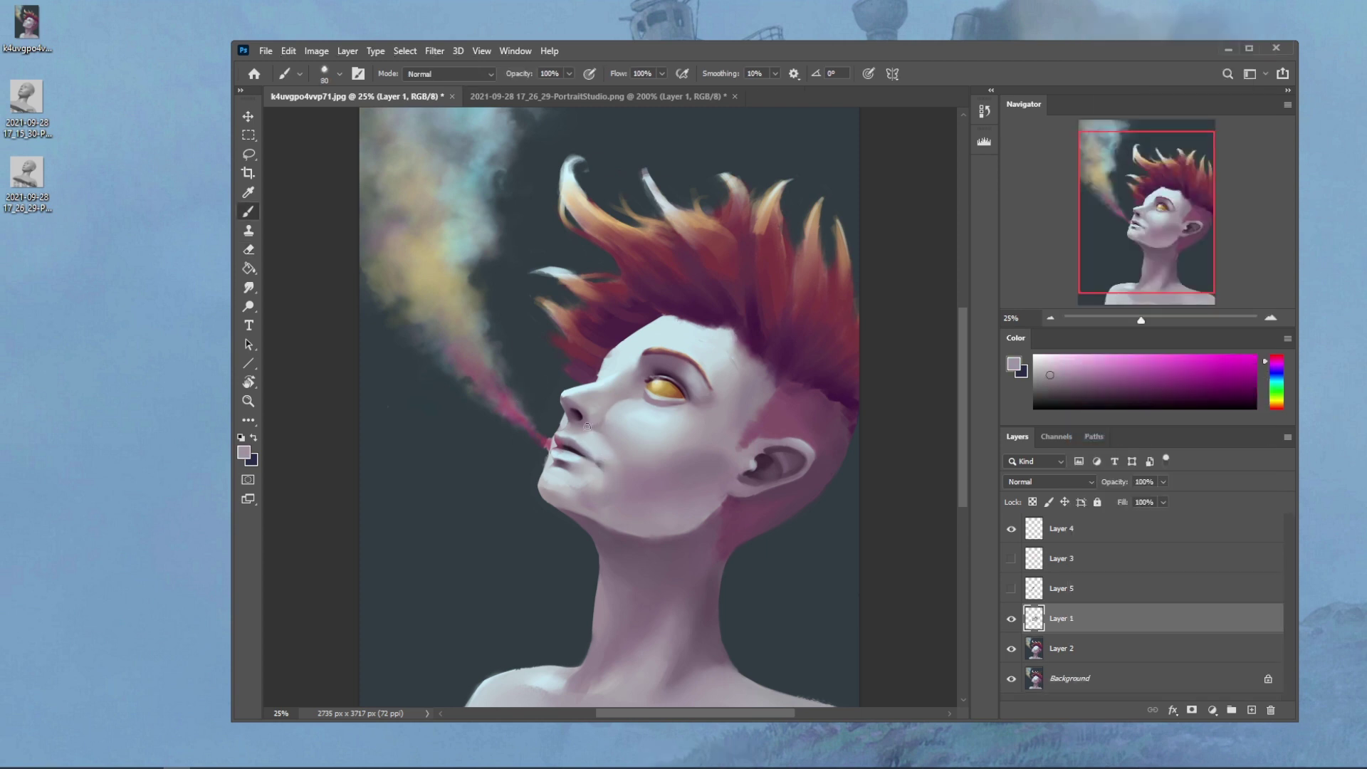
left_click(589, 425, "alt")
Step: Lock Layer 1's transparent pixels and set the Smudge tool to 10% strength
key("slash")
left_click(249, 287)
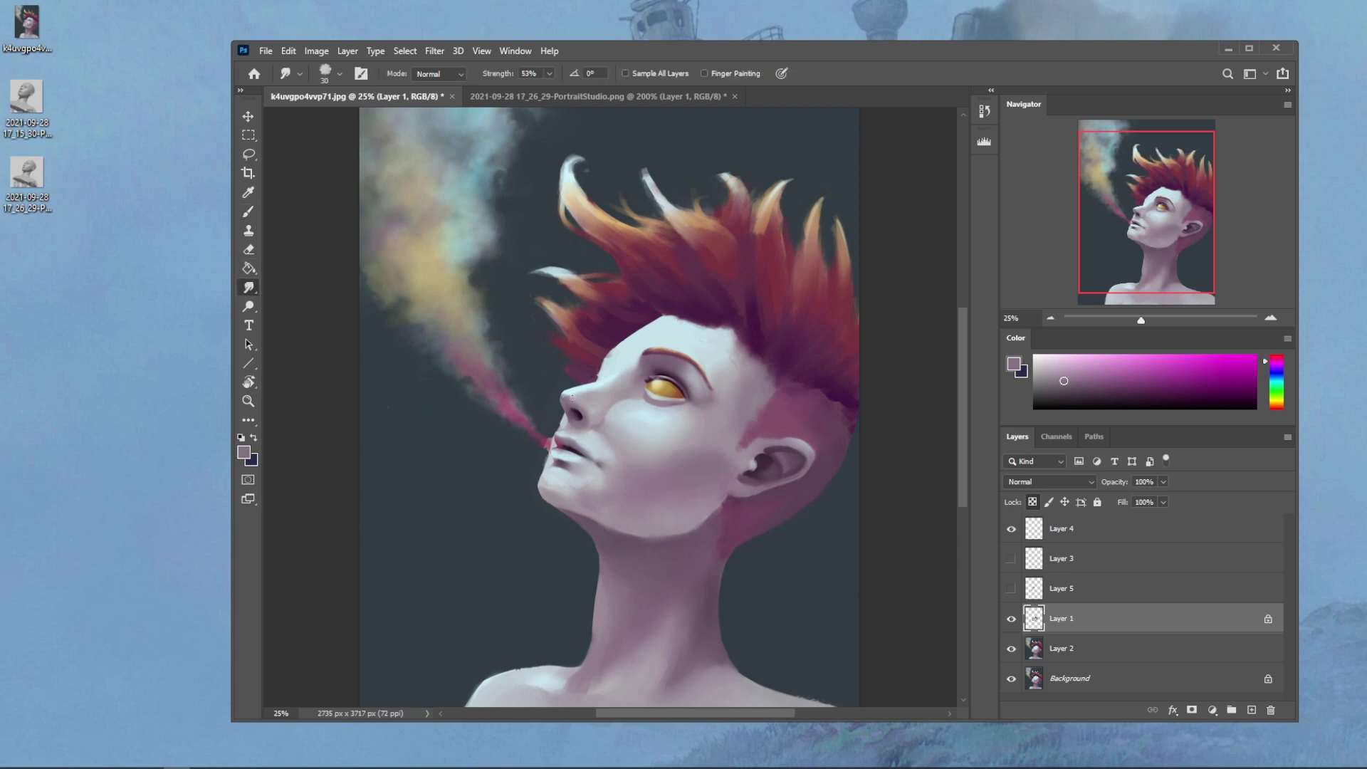
left_click(549, 73)
left_click_drag(553, 91, 521, 90)
left_click(563, 396)
Step: Toggle Layer 1 to compare the face, then launch Liquify
left_click(1011, 619)
left_click(1011, 618)
left_click(433, 50)
left_click(456, 188)
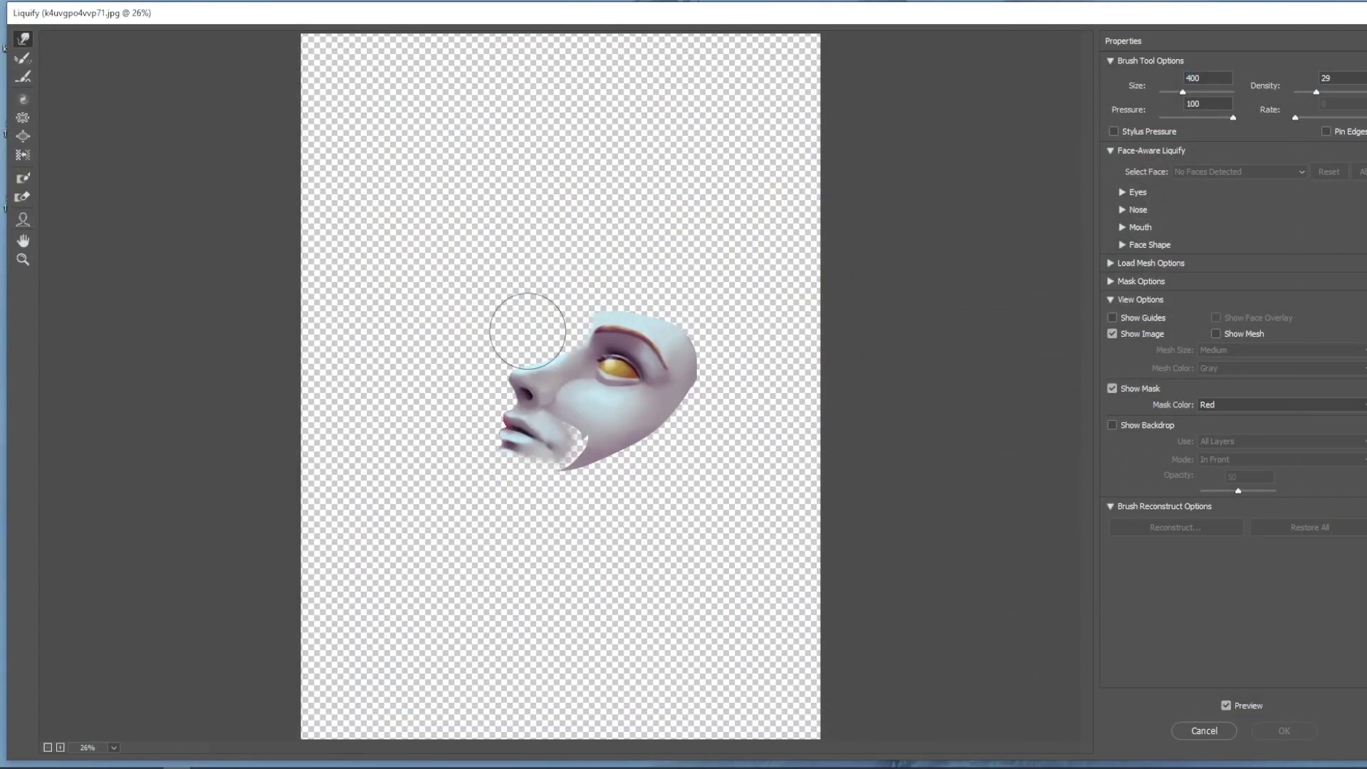
Step: Push the nose into a new shape with a 175 Forward Warp brush and apply
key("bracketleft")
key("bracketleft")
key("bracketleft")
key("bracketleft")
key("bracketleft")
key("bracketleft")
key("bracketleft")
key("bracketleft")
key("bracketleft")
left_click_drag(522, 386, 527, 390)
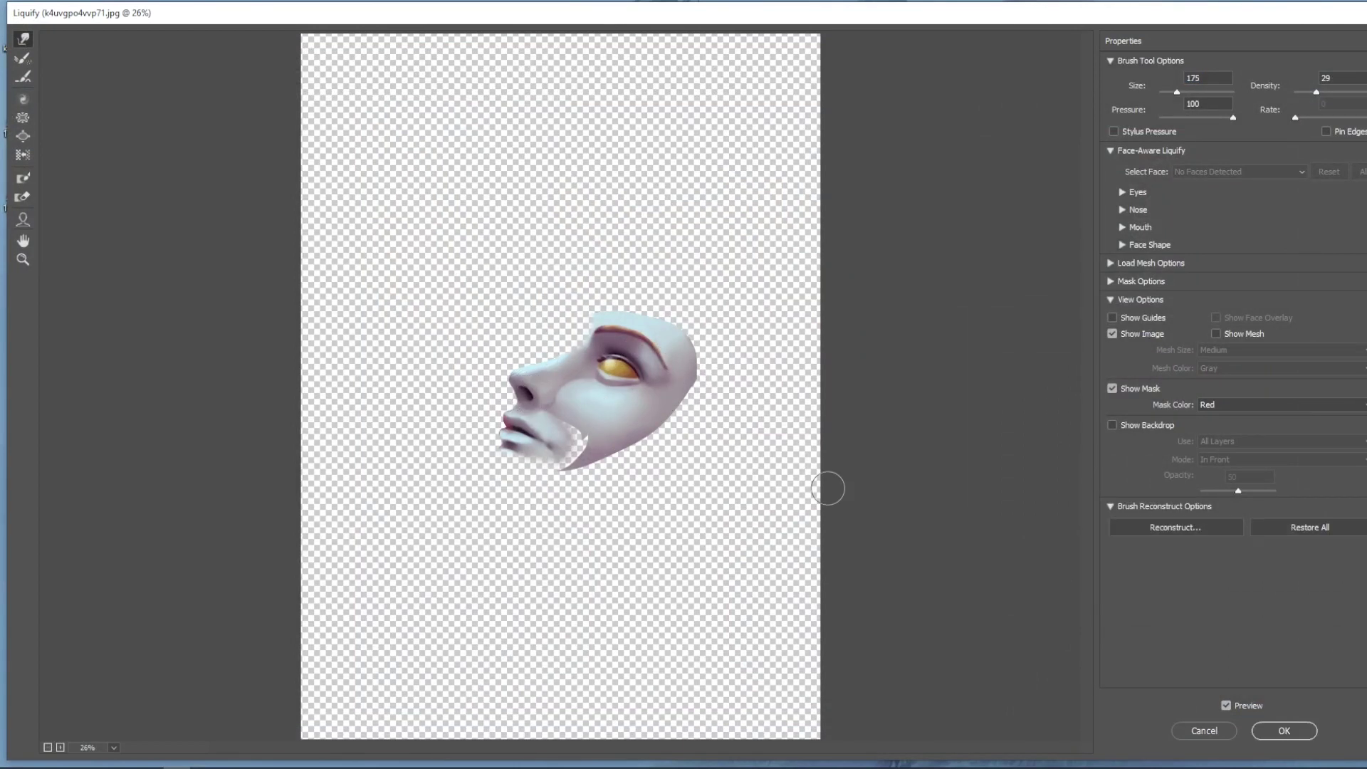
left_click(1293, 736)
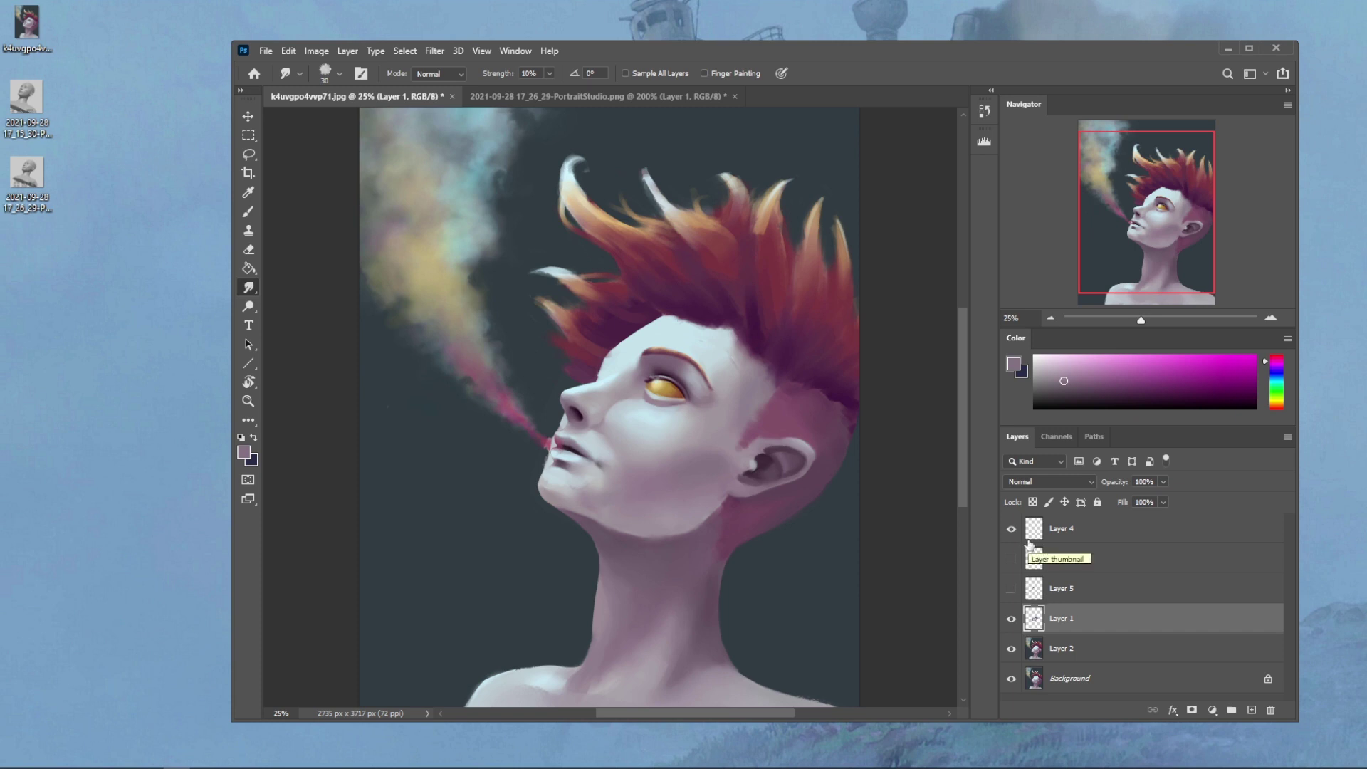
Step: Toggle Layers 5, 3 and 1 to review the face, then zoom out to the whole portrait
left_click(1012, 590)
left_click(1012, 590)
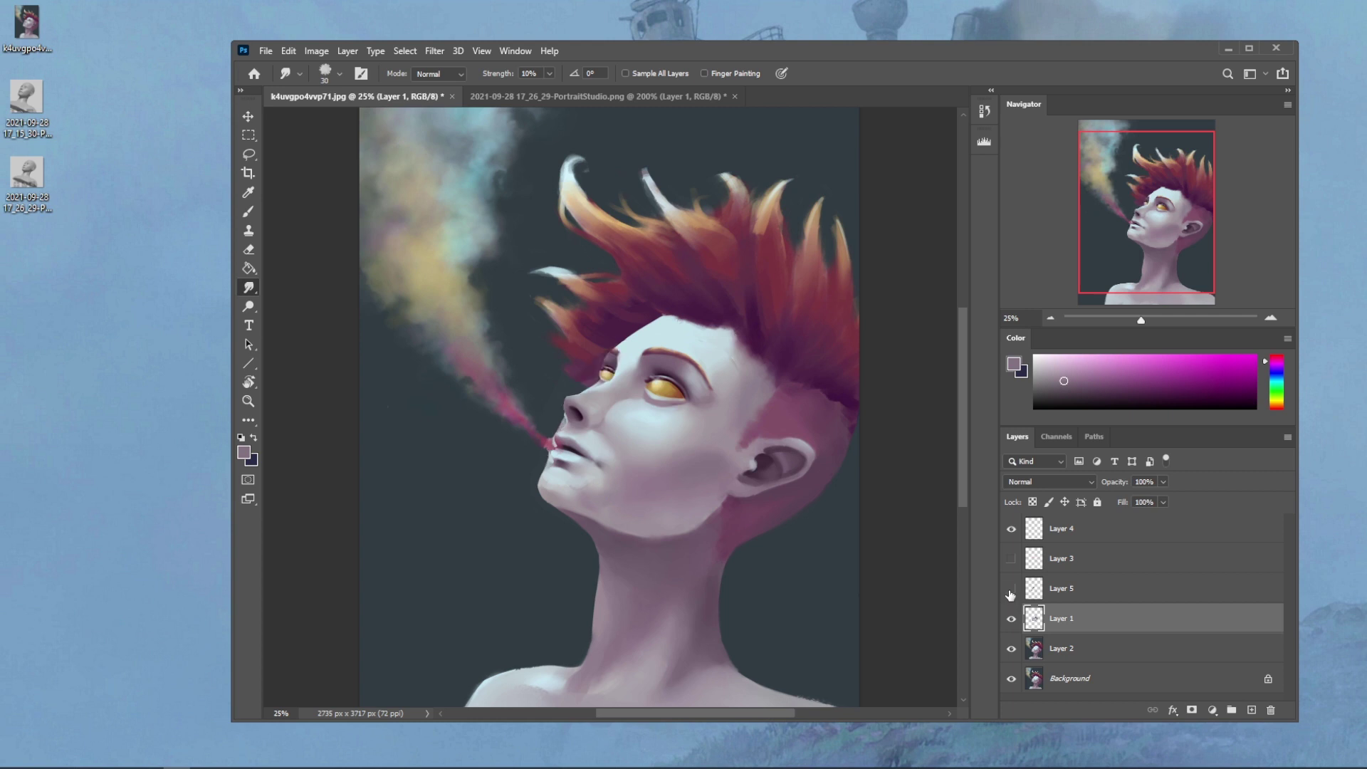
left_click(1014, 561)
left_click(1014, 561)
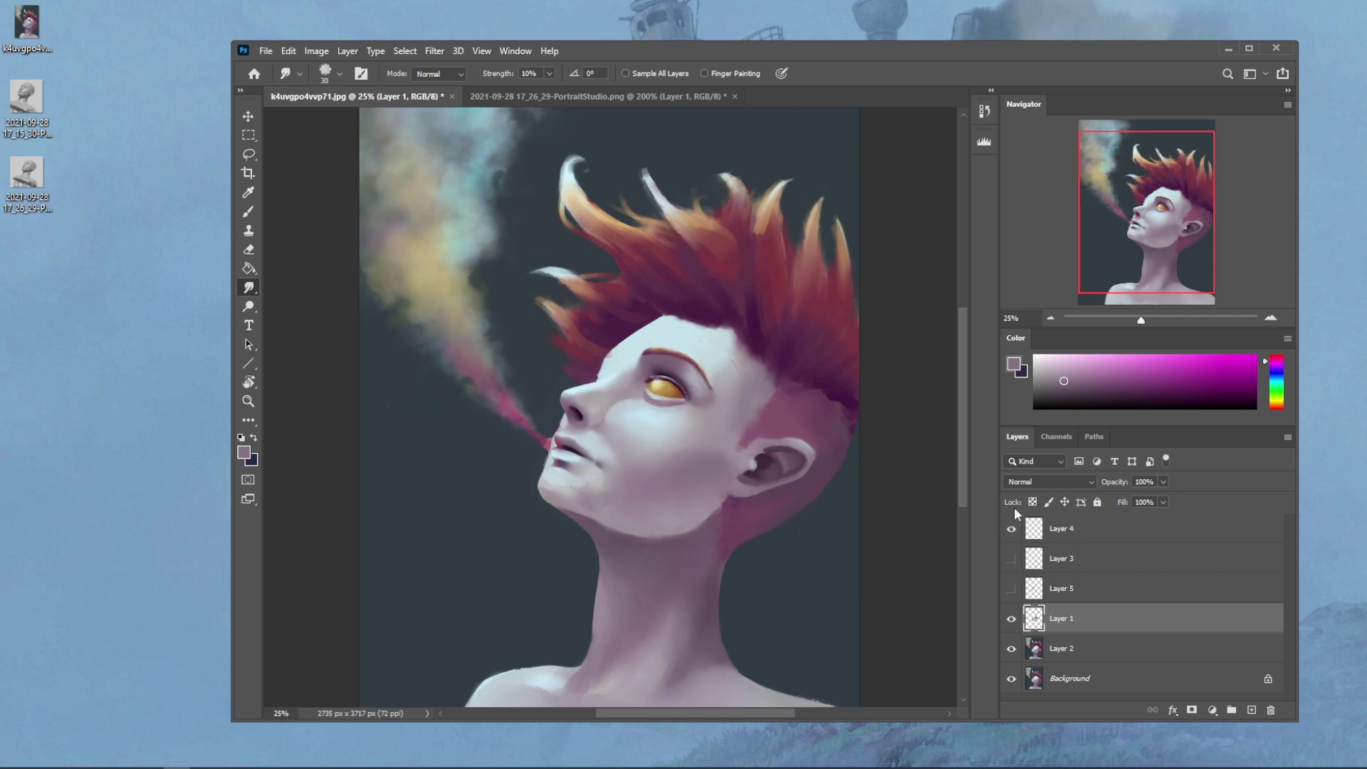
left_click(1012, 619)
left_click(1011, 619)
key("ctrl+minus")
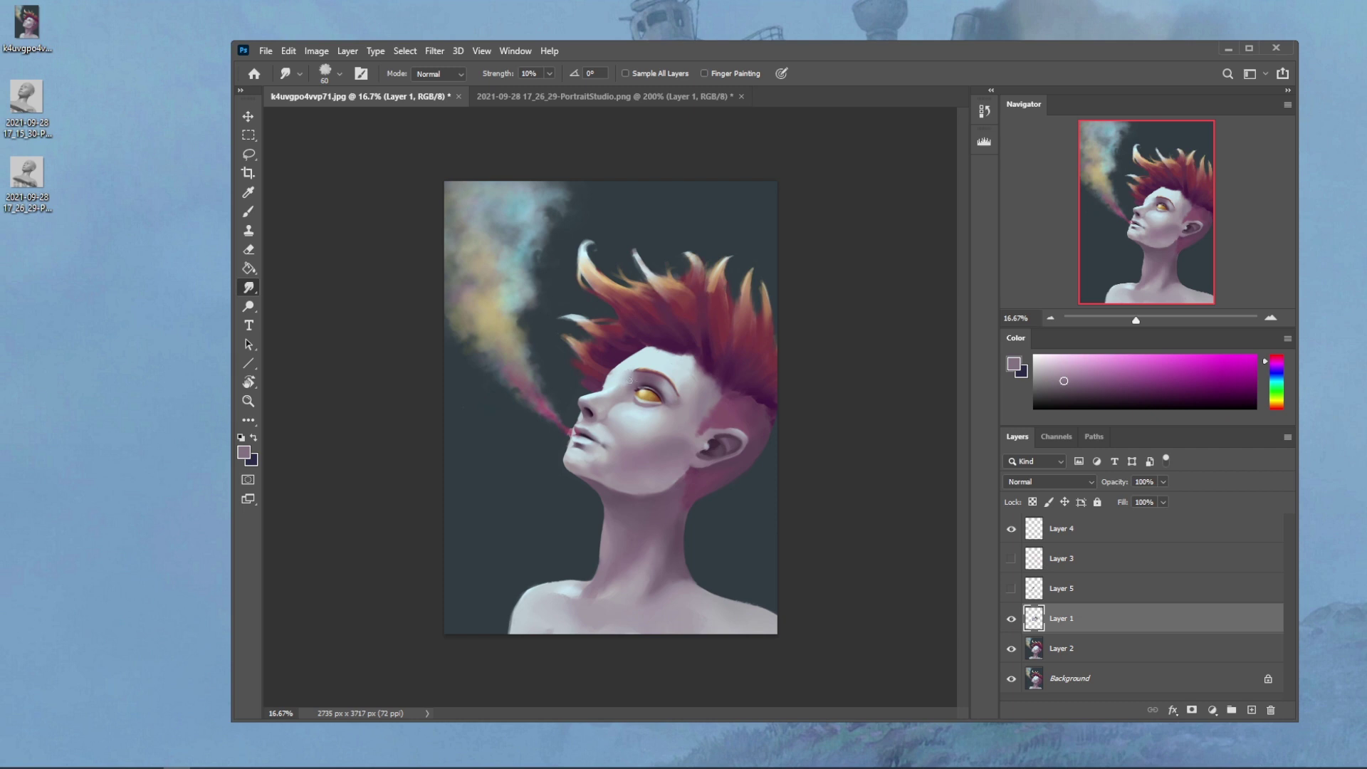
Step: Set up a soft brush at 37% opacity, size 500, with a pale colour sampled from the face
key("b")
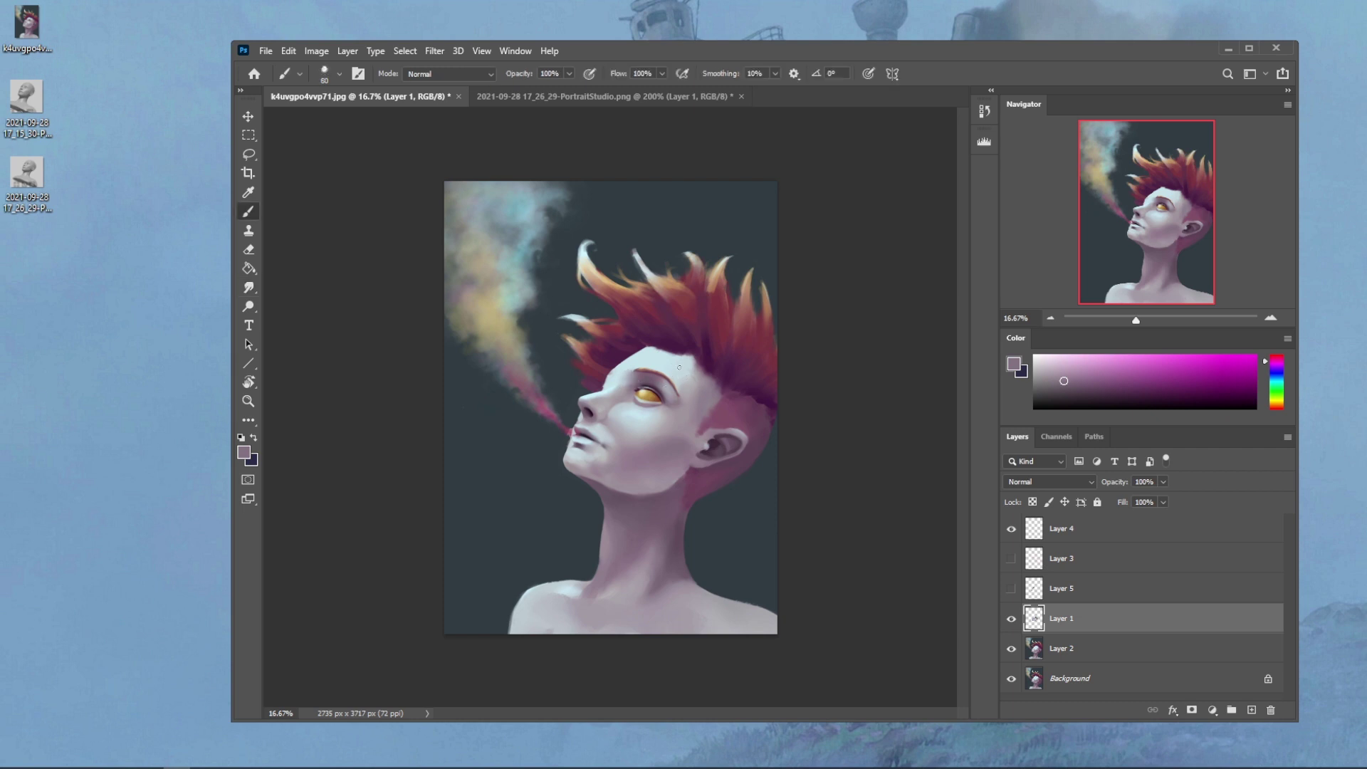
left_click(680, 358, "alt")
right_click(682, 357)
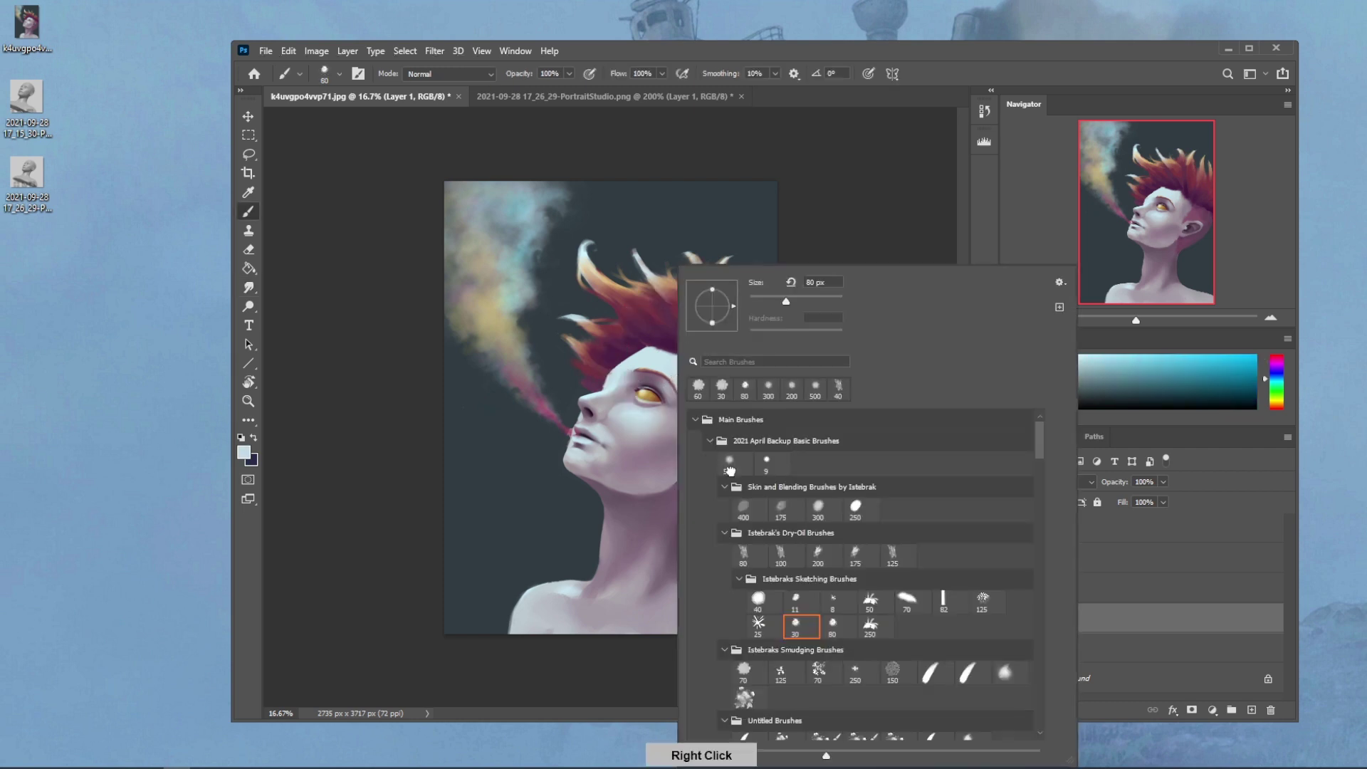
double_click(730, 463)
key("bracketright")
left_click(570, 74)
left_click(527, 90)
key("bracketleft")
key("bracketleft")
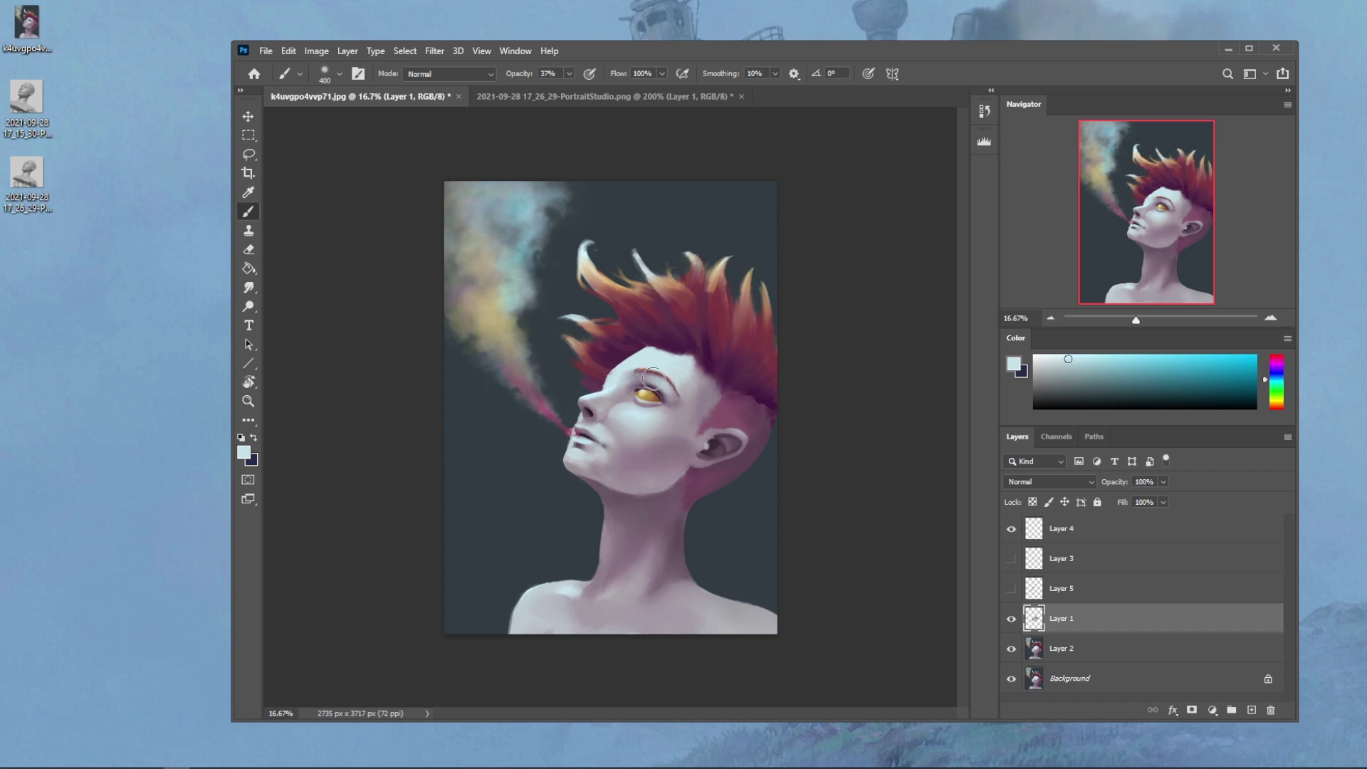
key("bracketright")
left_click(661, 369, "alt")
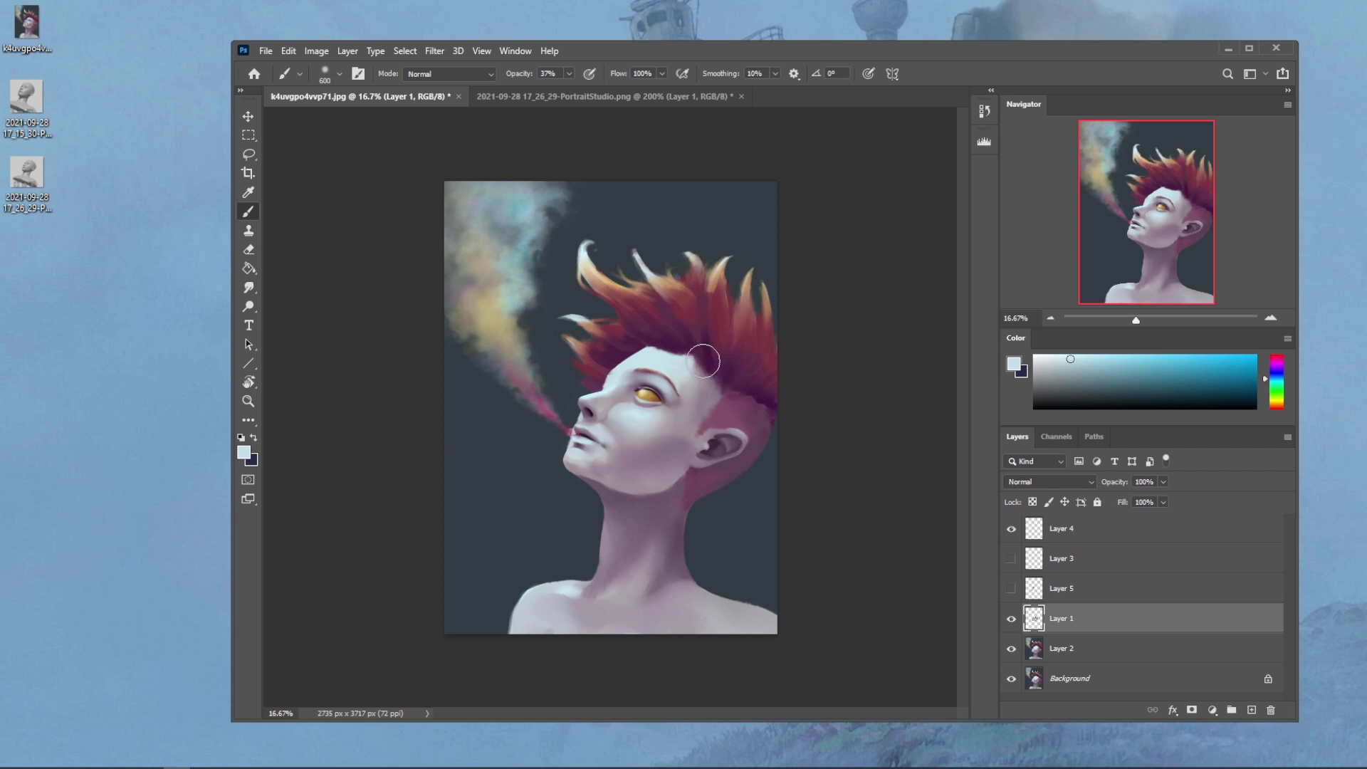
Step: Switch to Smudge and move Layer 5 below Layer 1 in the layer stack
left_click(253, 288)
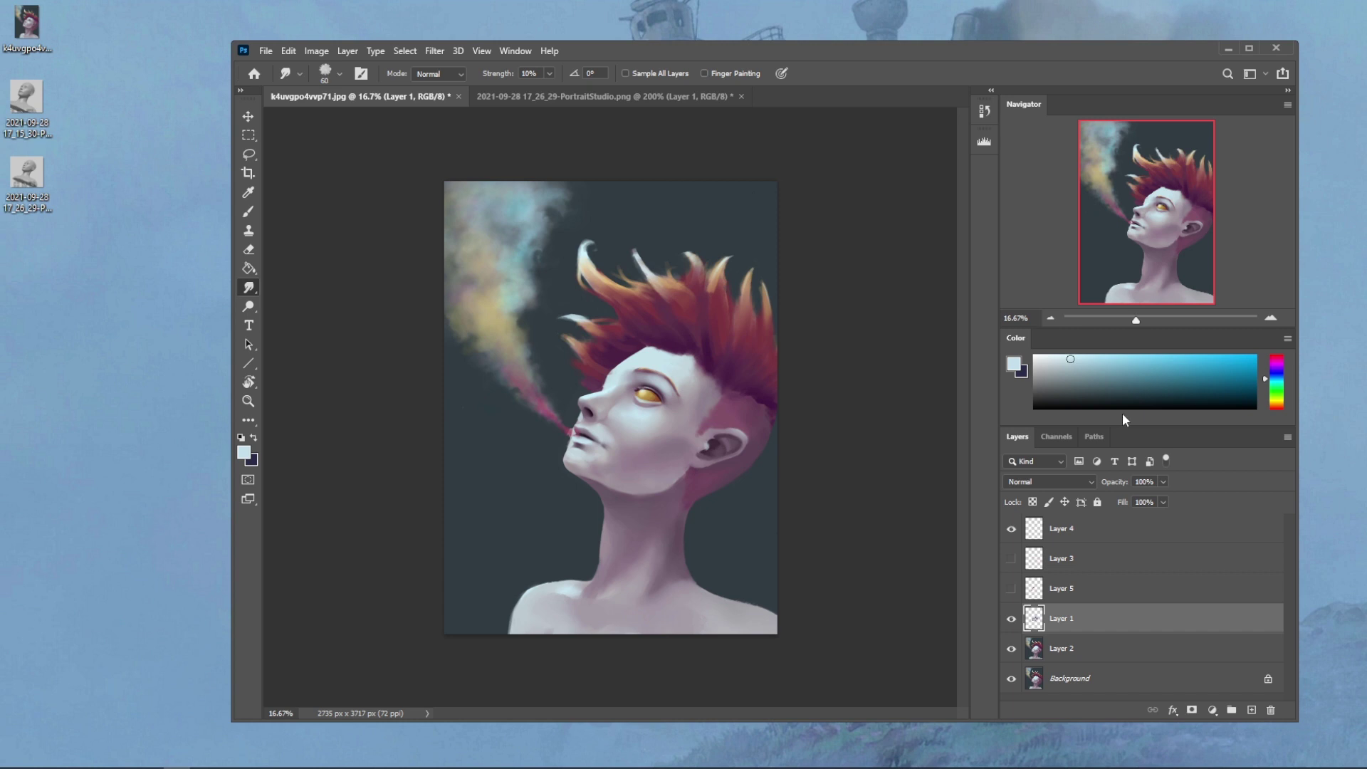
left_click(1011, 589)
left_click(1010, 590)
left_click_drag(1064, 595, 1088, 630)
Step: Toggle Layer 1 and Layer 5's brow shading to compare, leaving both visible
left_click(1010, 589)
left_click(1011, 589)
left_click(1011, 619)
left_click(1011, 619)
left_click(1011, 619)
left_click(1011, 618)
left_click(1011, 620)
left_click(1012, 620)
left_click(1011, 620)
Step: Erase dark brow shading near the hairline and nudge the shading slightly down and left
key("e")
mouse_move(589, 353)
left_mouse_down()
mouse_move(598, 364)
mouse_move(579, 374)
left_mouse_up()
key("v")
key("shift+Down")
key("shift+Left")
key("shift+Down")
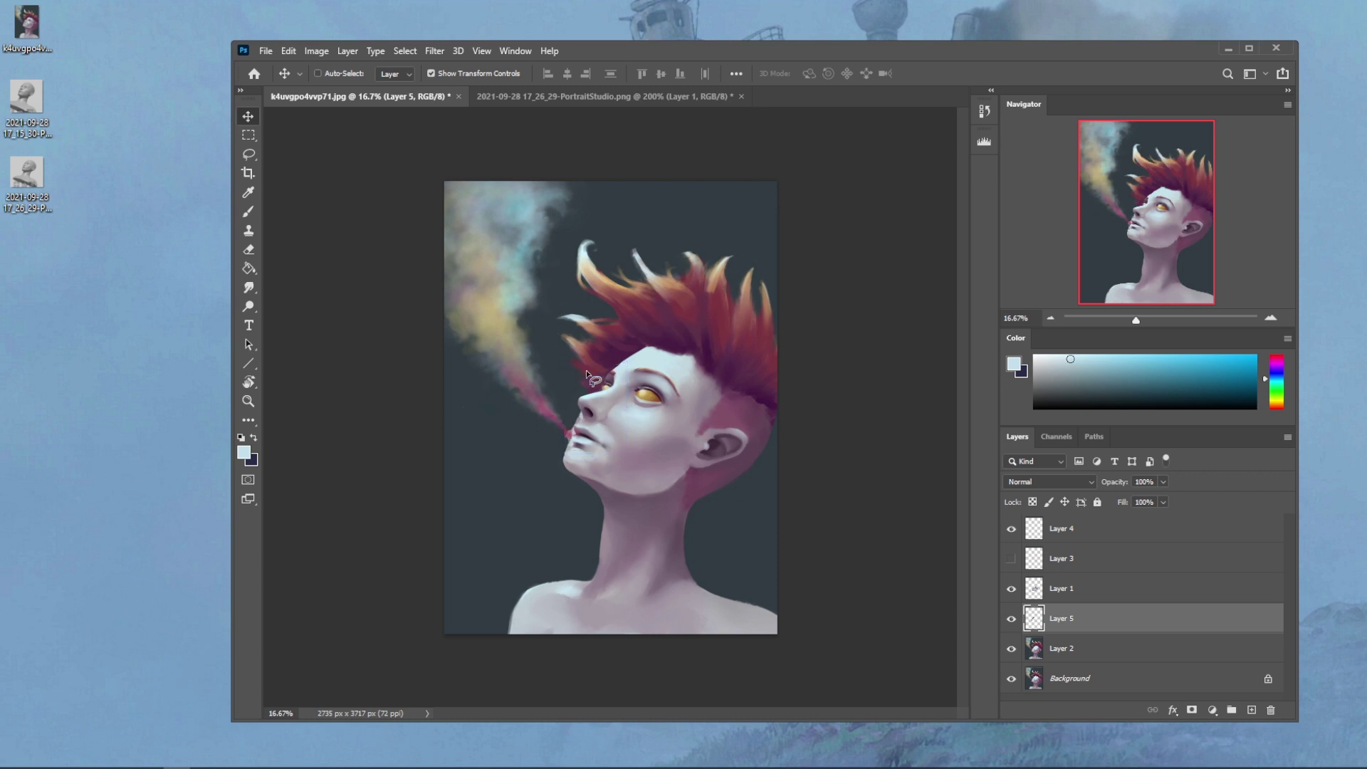
Step: Copy the brow above the eye to a new layer, rotate it about 12 degrees and nudge it down-left
key("l")
left_click_drag(632, 354, 636, 364)
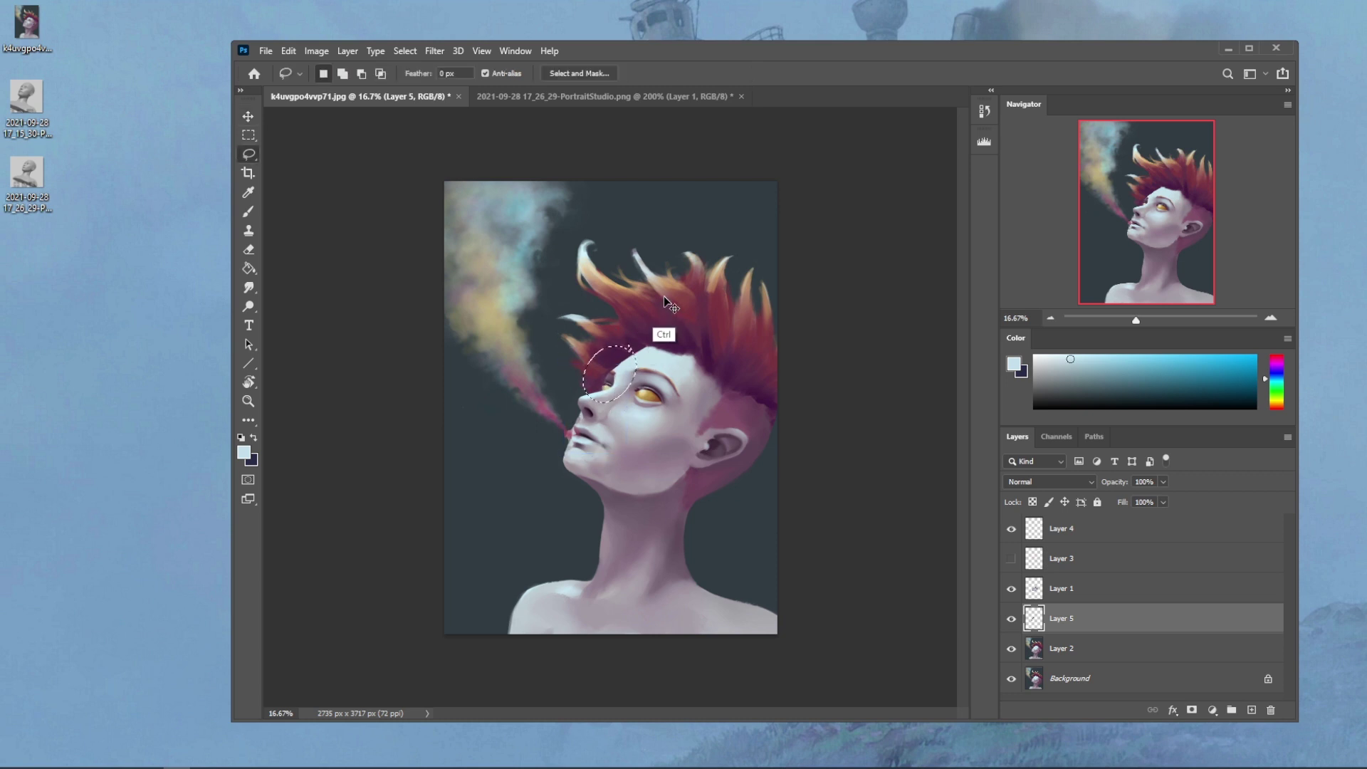
key("shift")
key("ctrl+j")
key("ctrl+t")
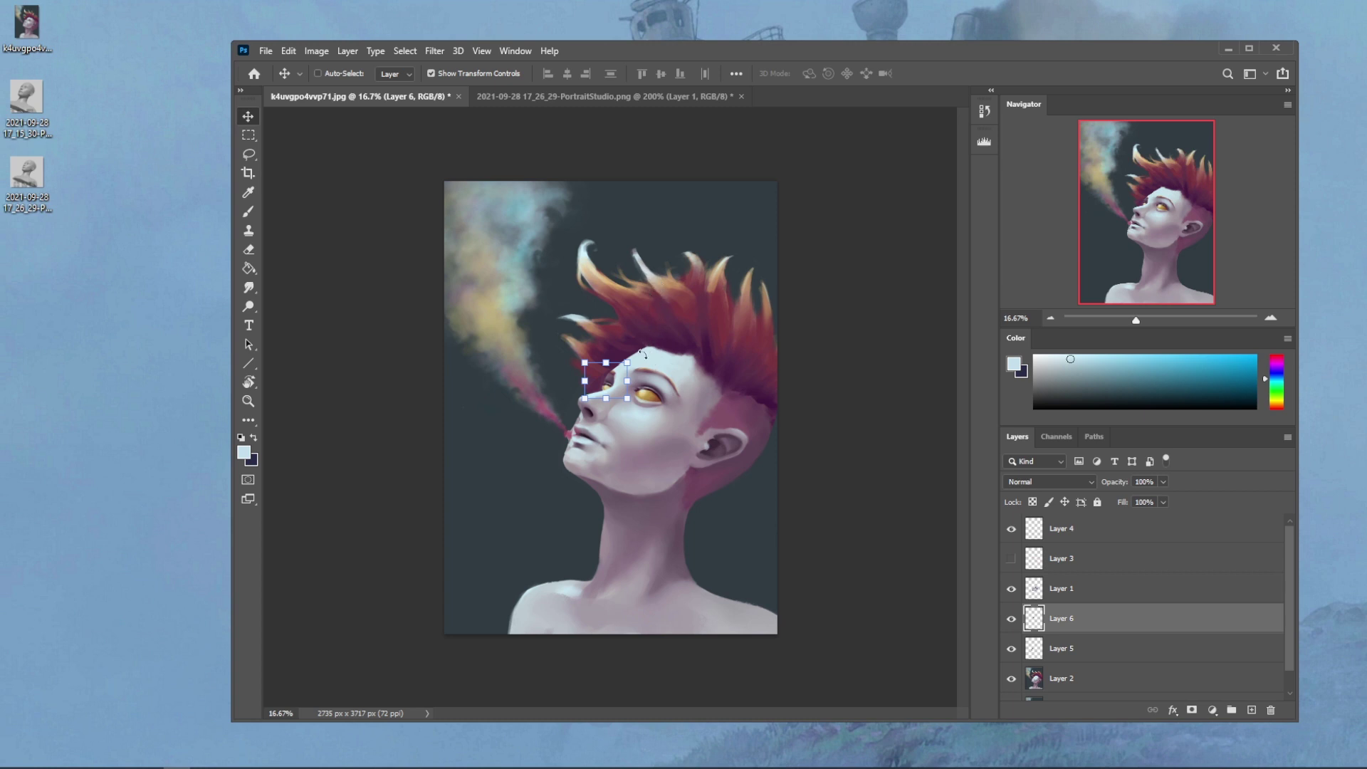
left_click_drag(639, 352, 629, 346)
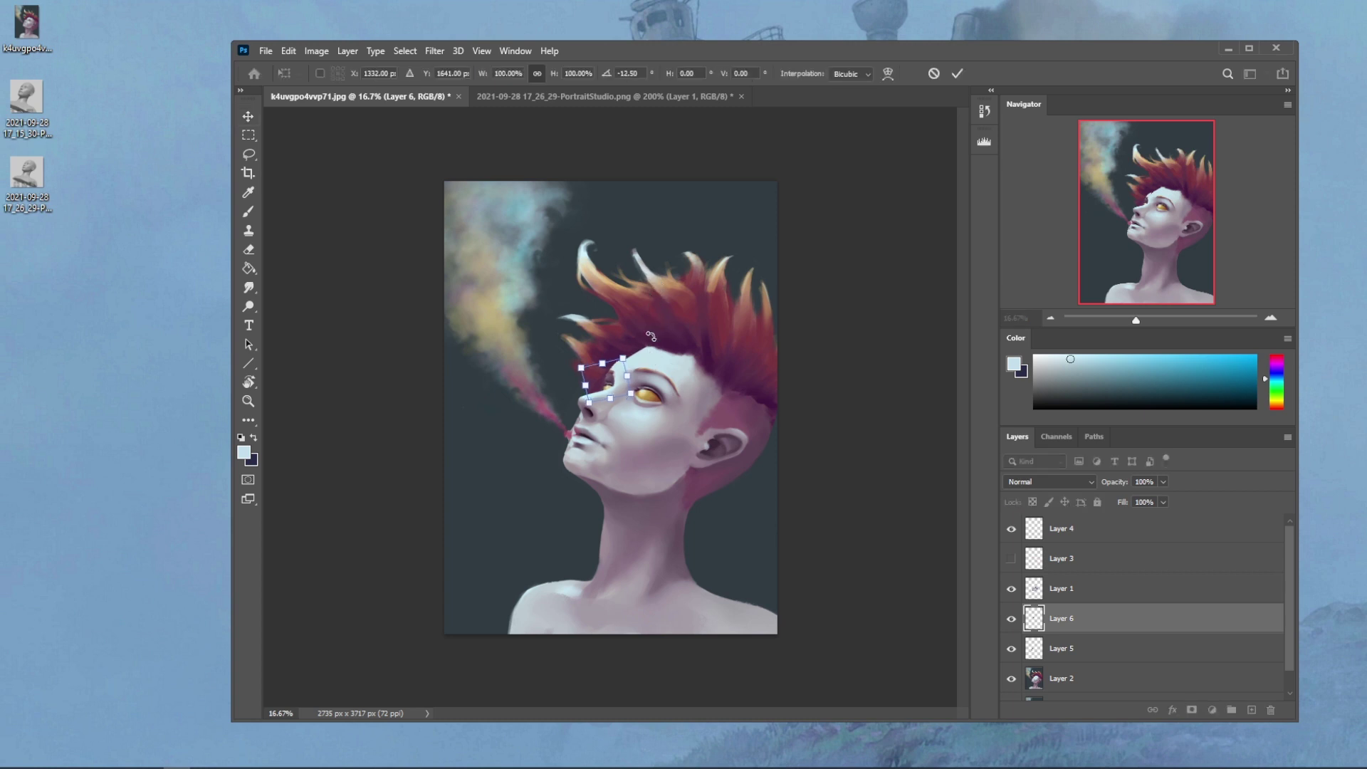
key("Left")
key("Left")
key("Down")
key("Down")
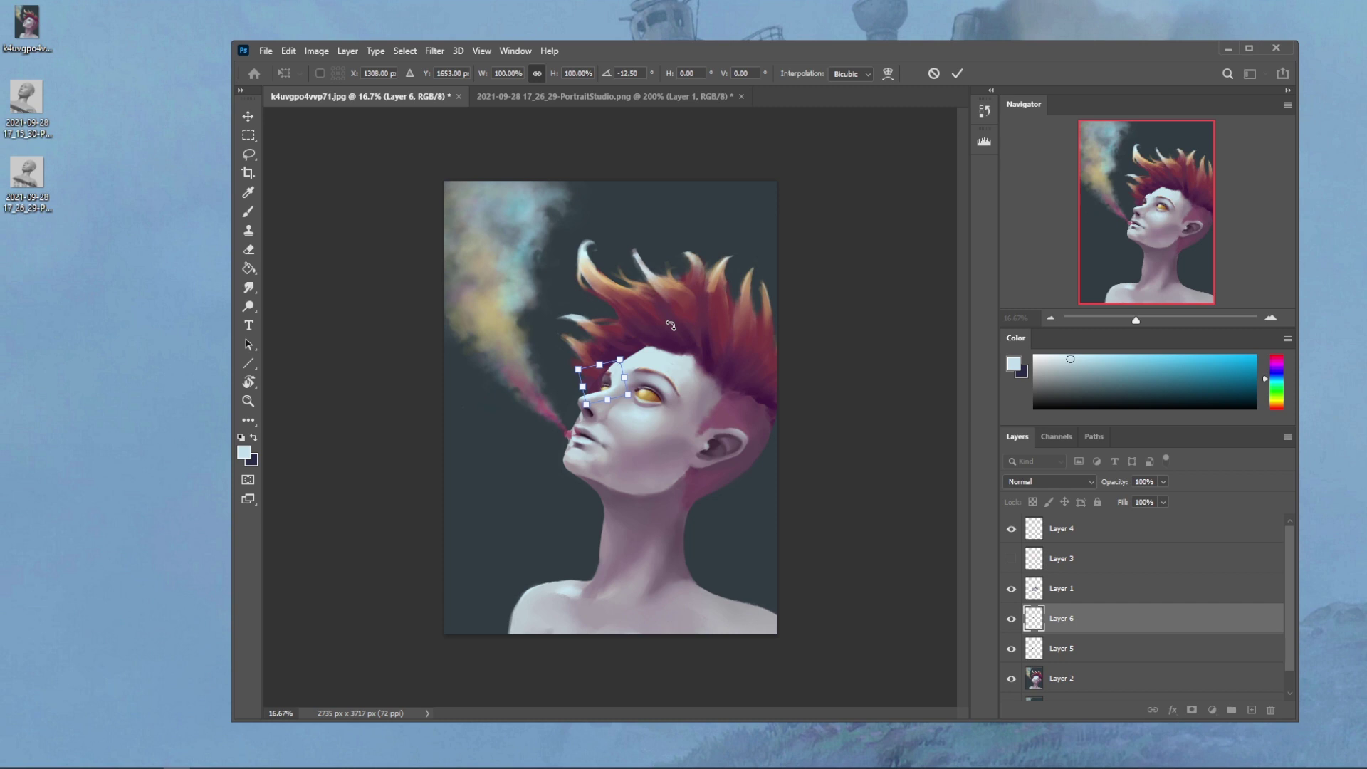
key("Return")
Step: Switch to the Eraser with a small brush preset
key("e")
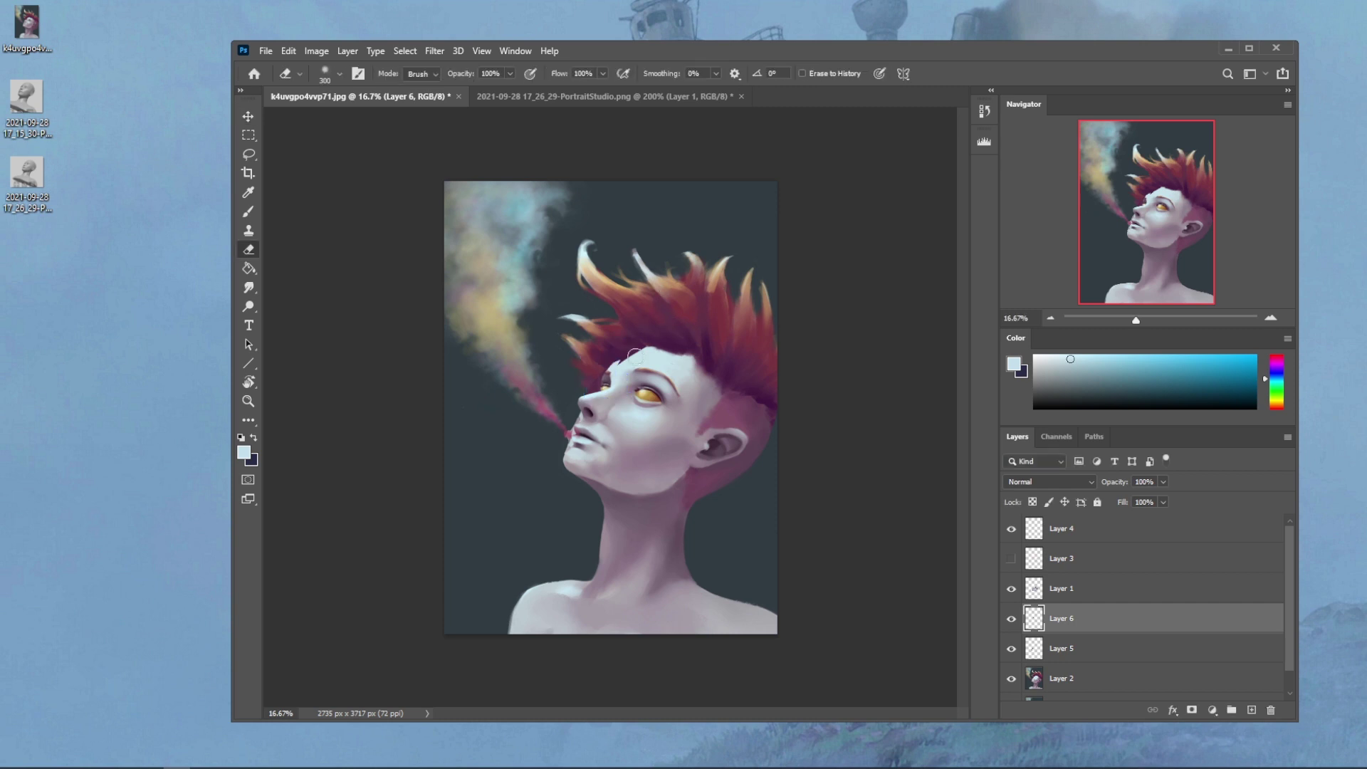
right_click(659, 366)
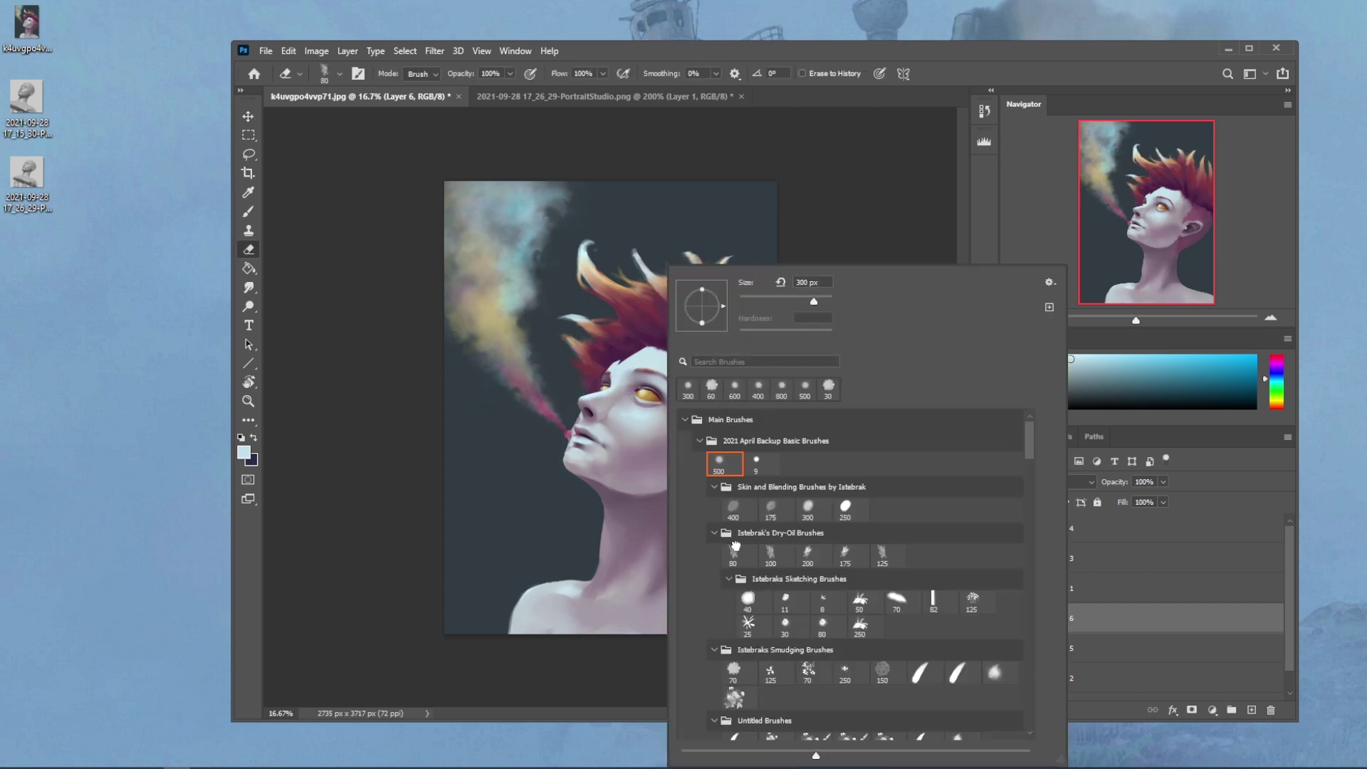
double_click(725, 463)
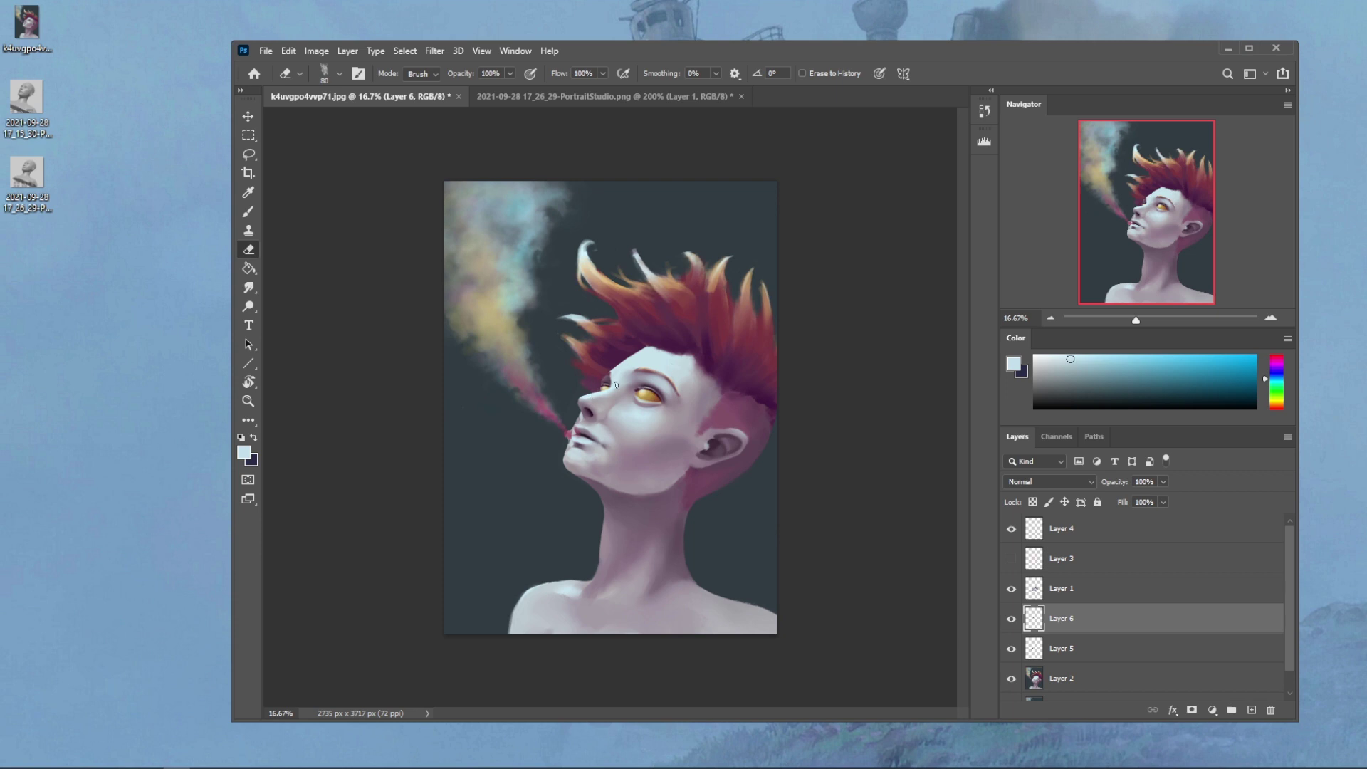
key("ctrl")
Step: Compare Layer 6 on and off, then merge it down into Layer 5
left_click(1063, 648)
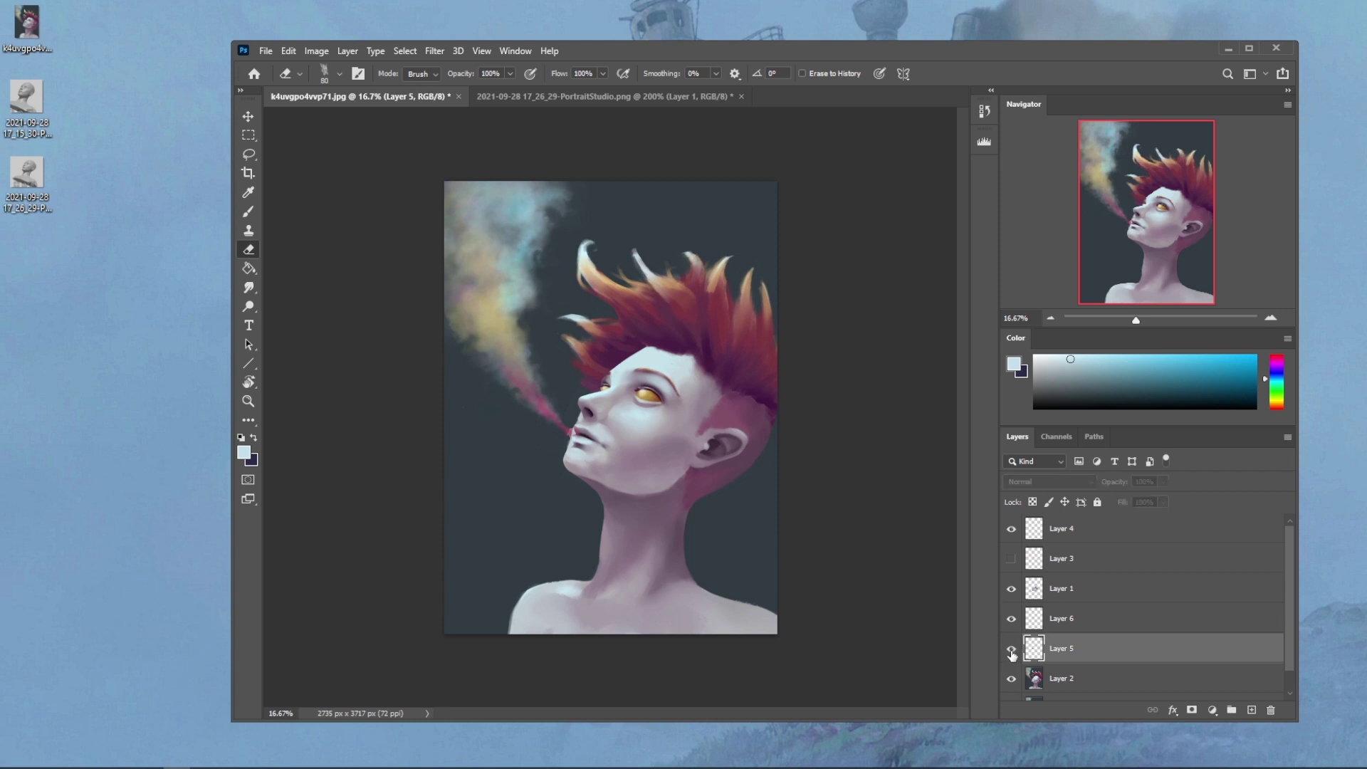
left_click(1012, 620)
left_click(1012, 620)
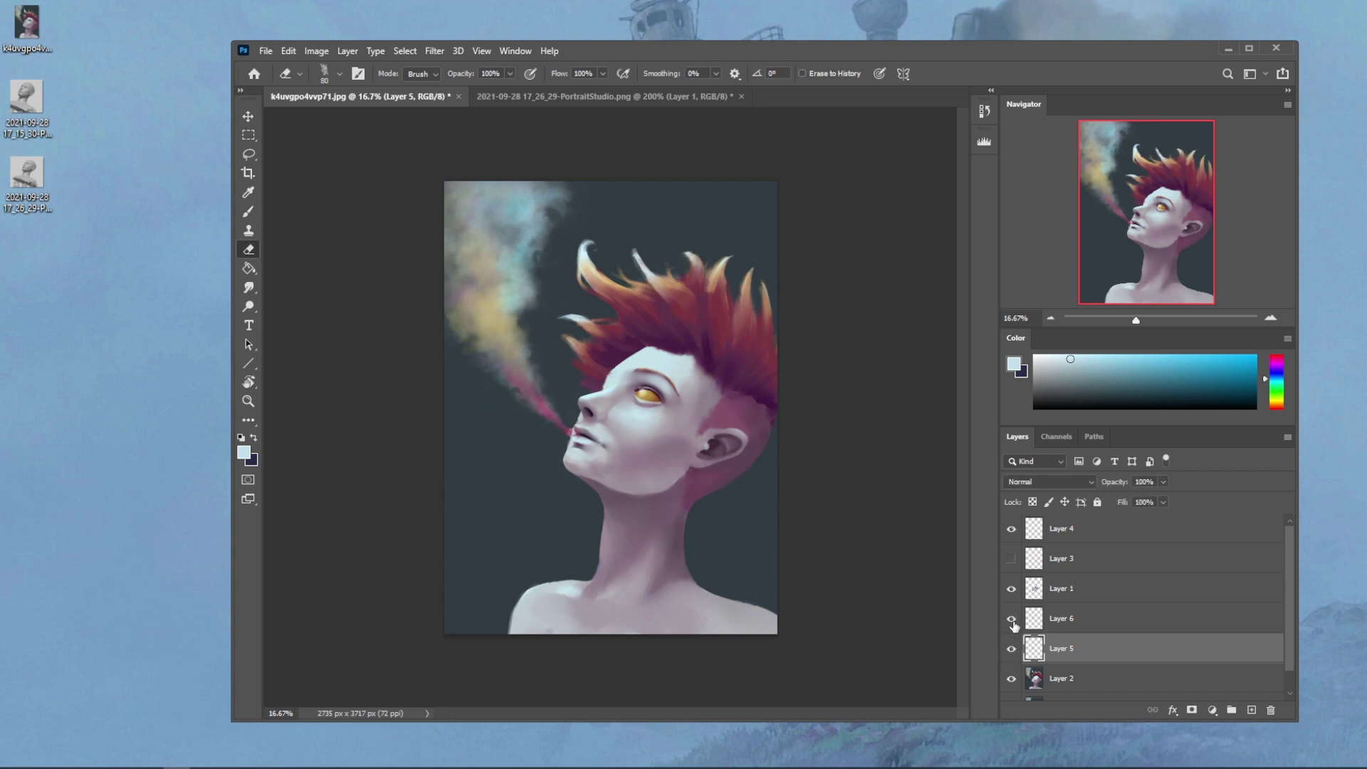
left_click(1061, 618)
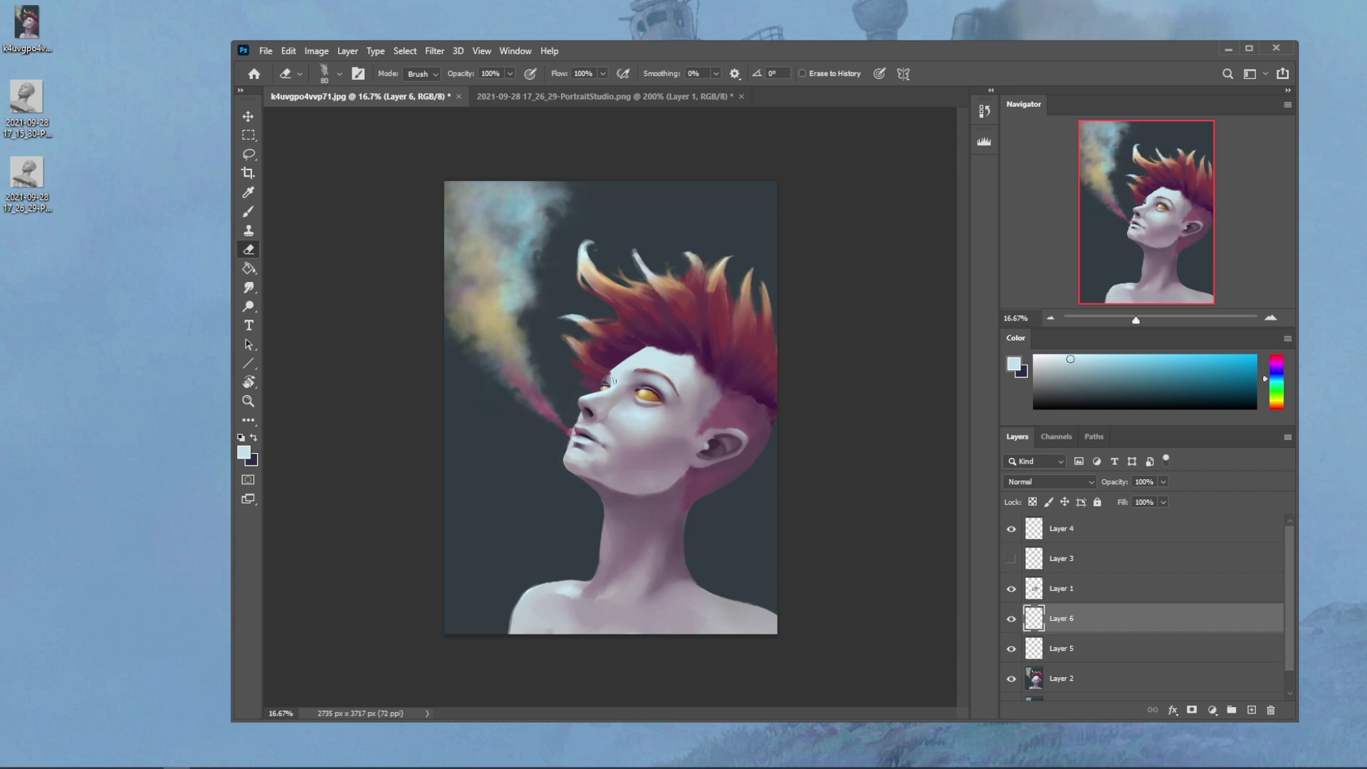
right_click(1083, 626)
left_click(1182, 443)
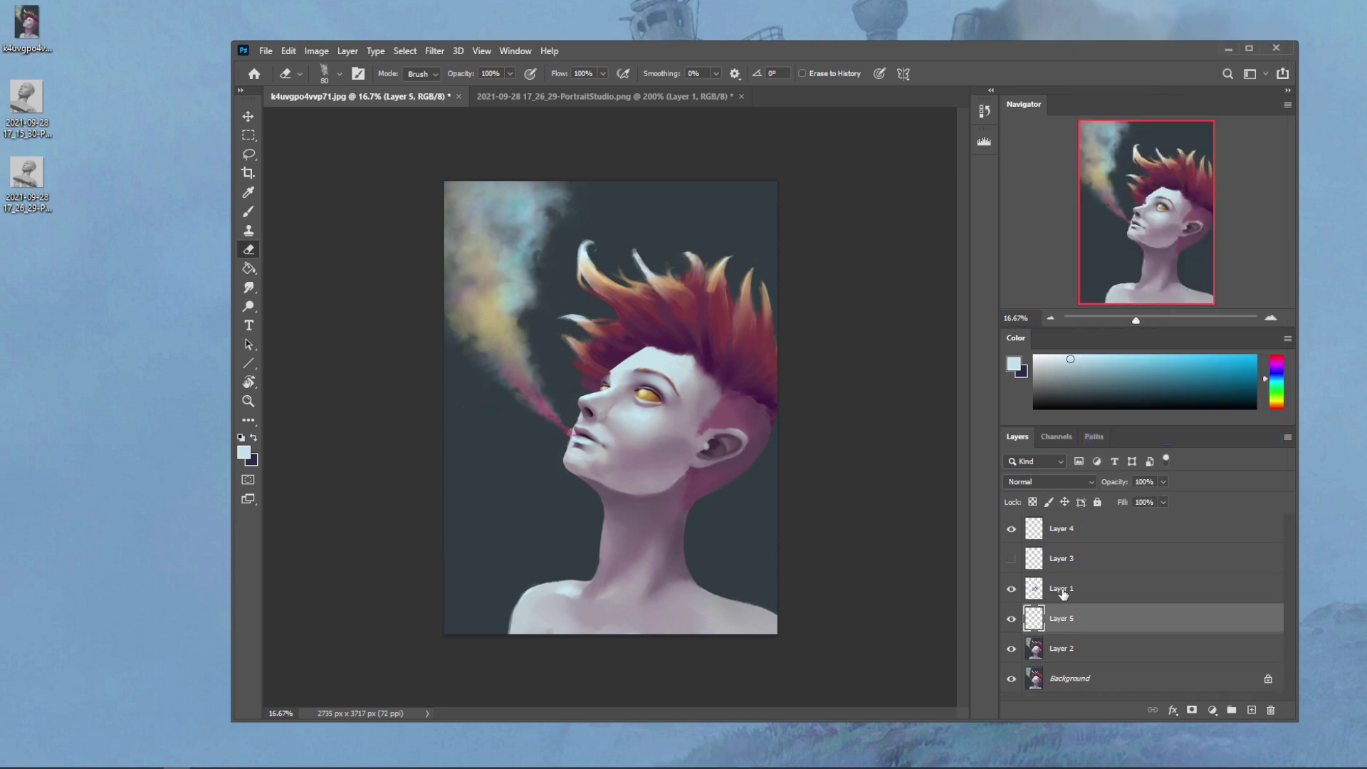
right_click(1068, 589)
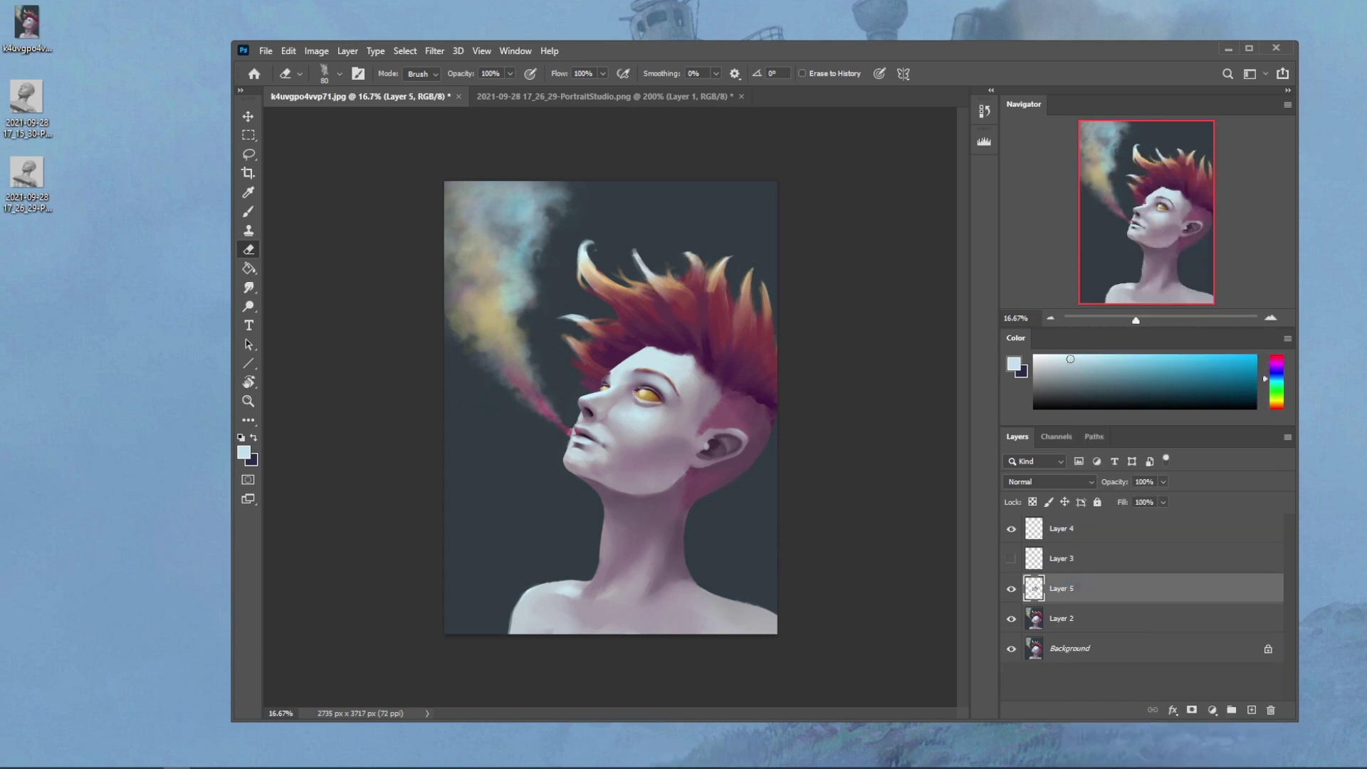
Step: Sample a mauve colour from the neck and toggle Layer 5 to compare the face
key("b")
left_click(620, 535, "alt")
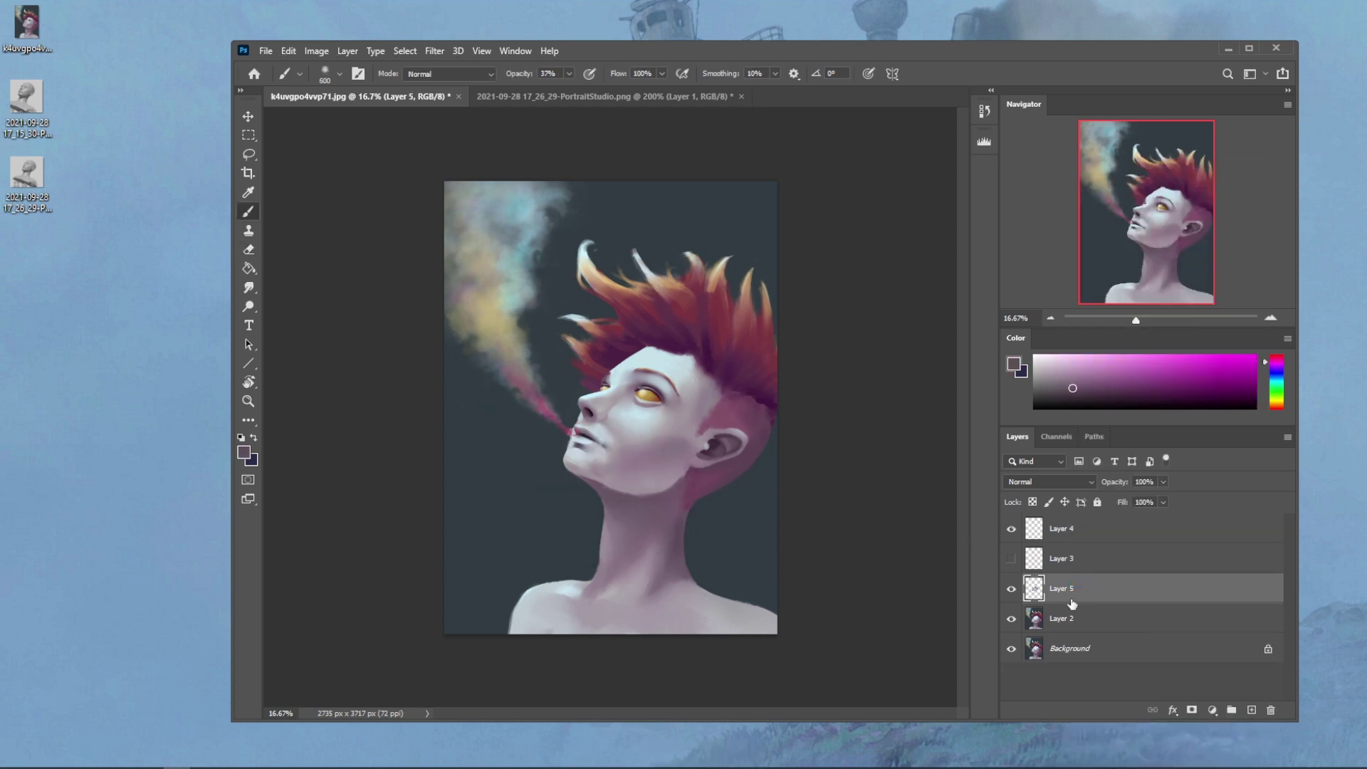
left_click(1012, 589)
left_click(1012, 588)
Step: On Layer 2, Liquify the chin and jaw with a 900 warp brush, then smudge the jawline
left_click(1091, 626)
left_click(435, 51)
left_click(468, 189)
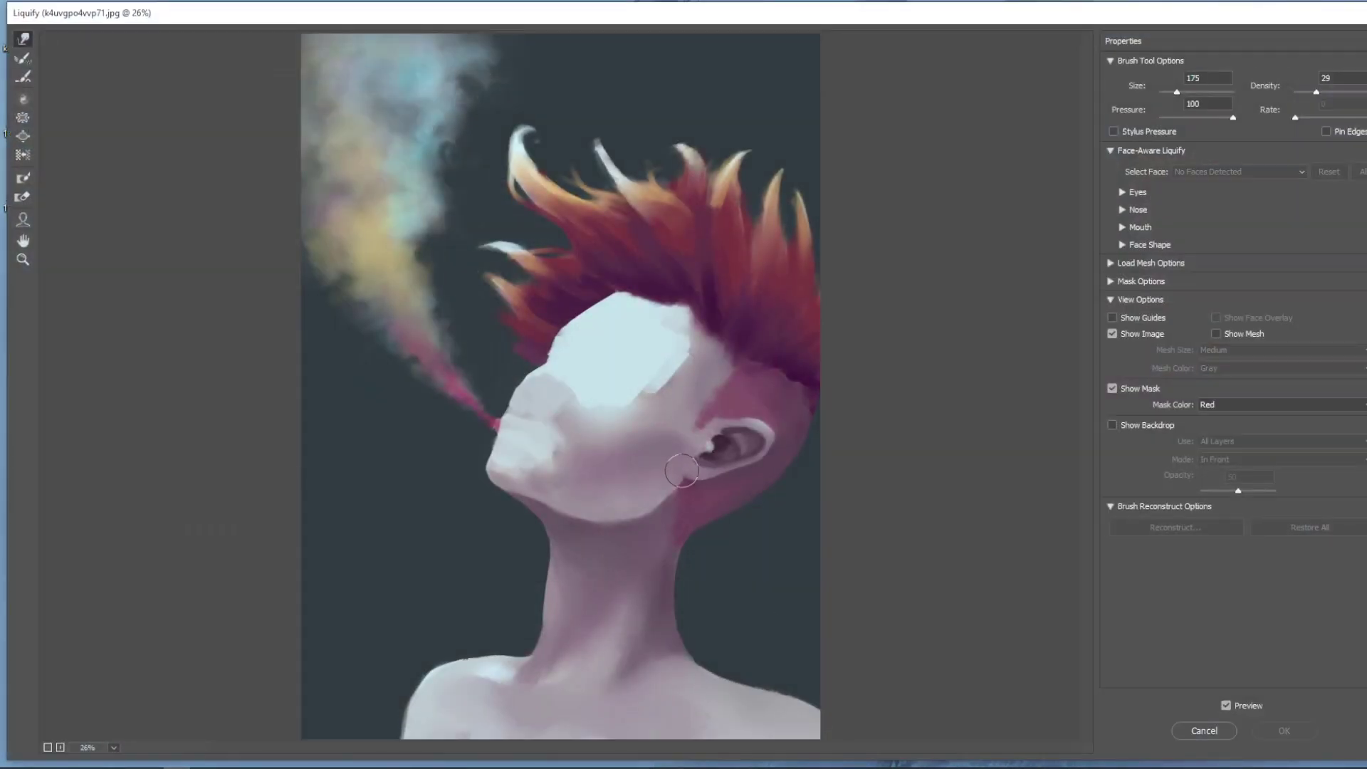
key("bracketright")
key("bracketright")
key("bracketright")
key("bracketright")
key("bracketright")
key("bracketright")
key("bracketright")
key("bracketright")
key("bracketright")
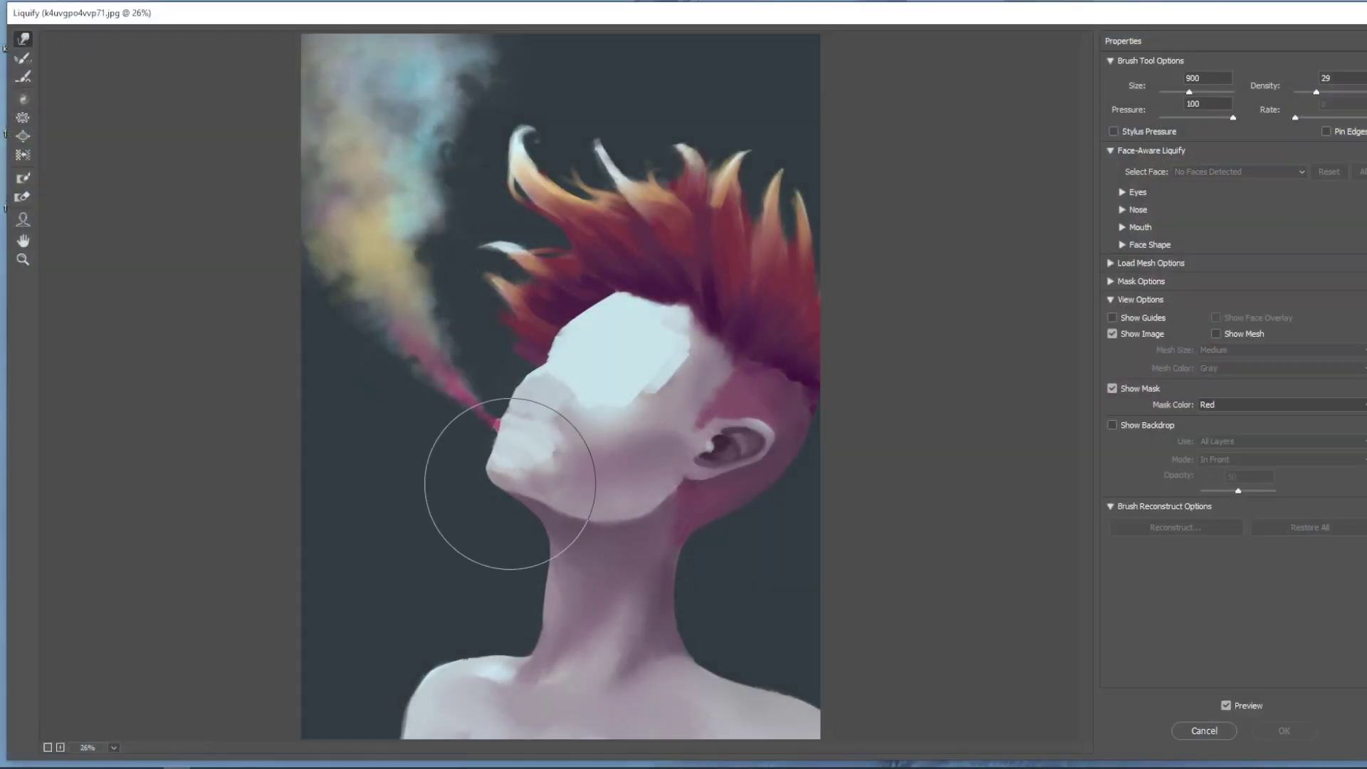
left_click_drag(481, 495, 545, 504)
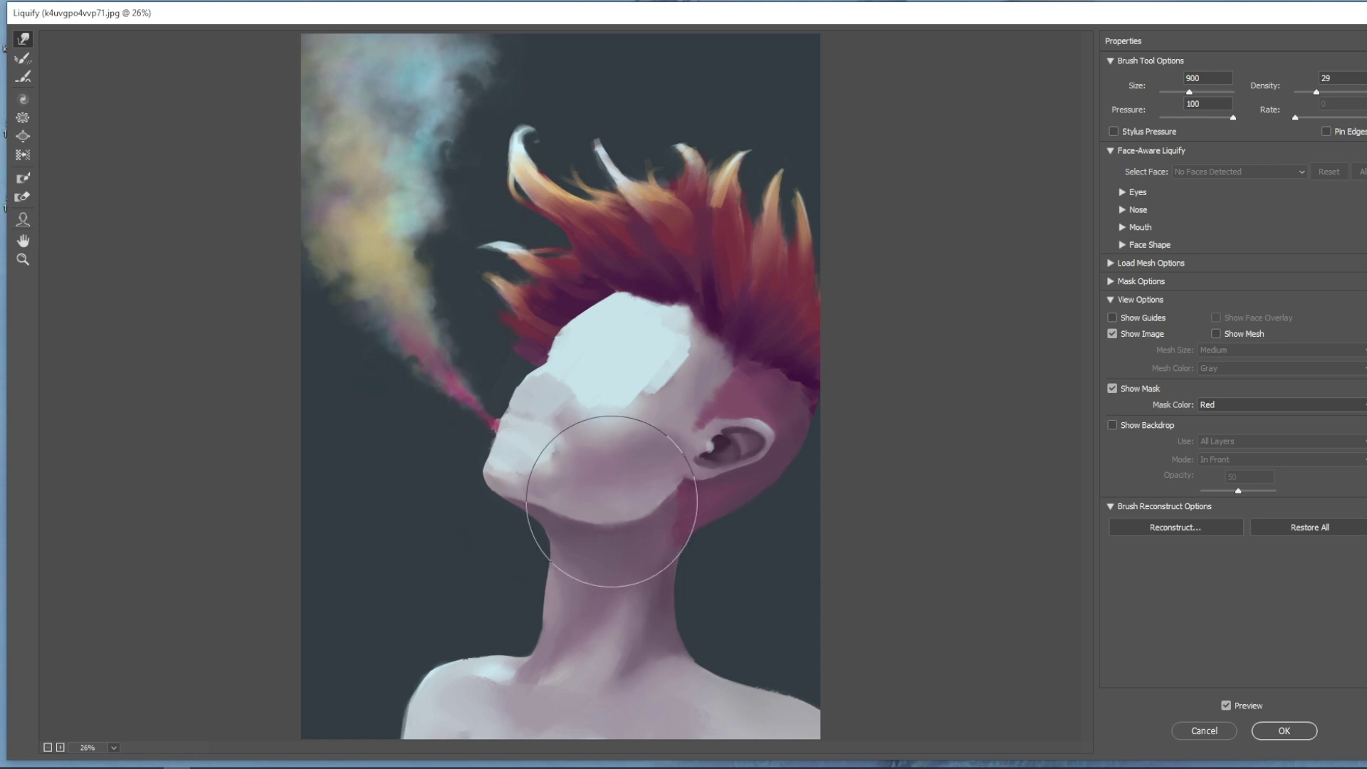
left_click(1299, 735)
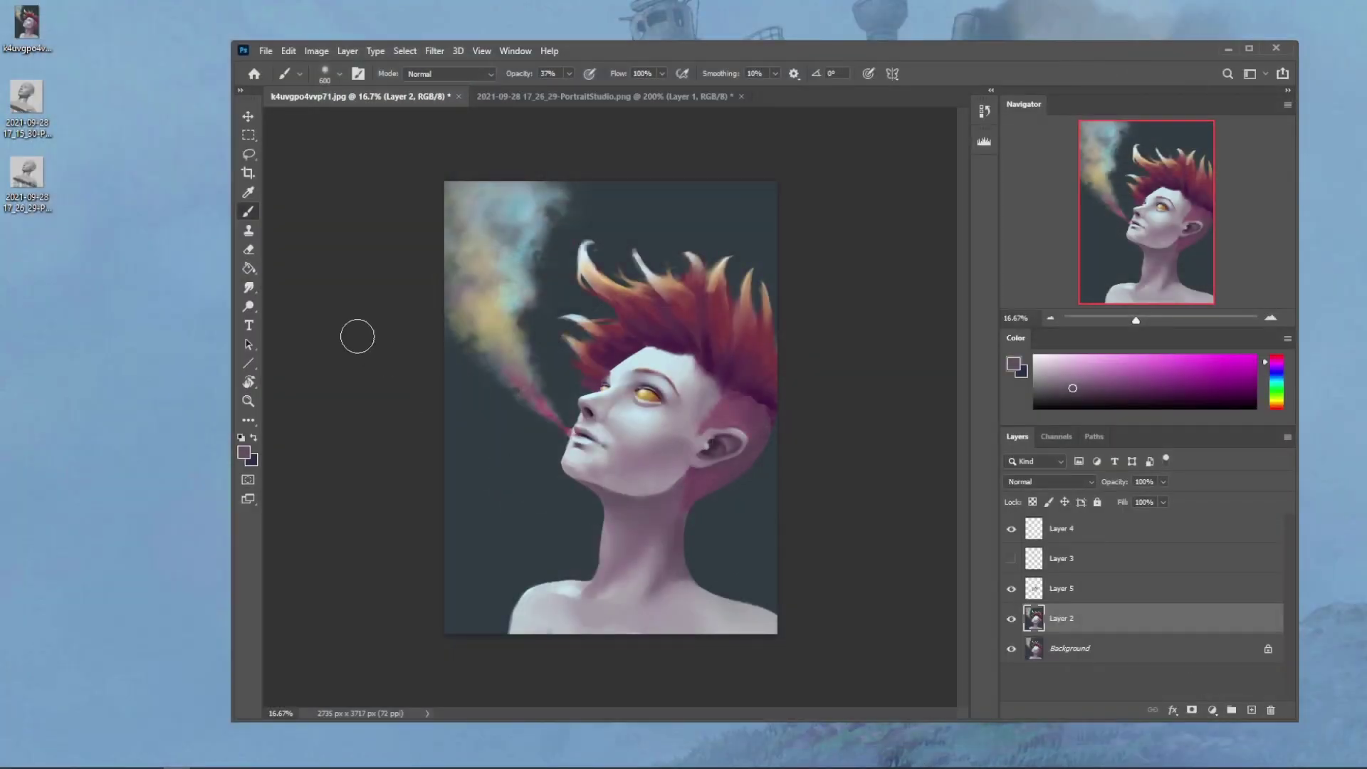
left_click_drag(676, 483, 605, 485)
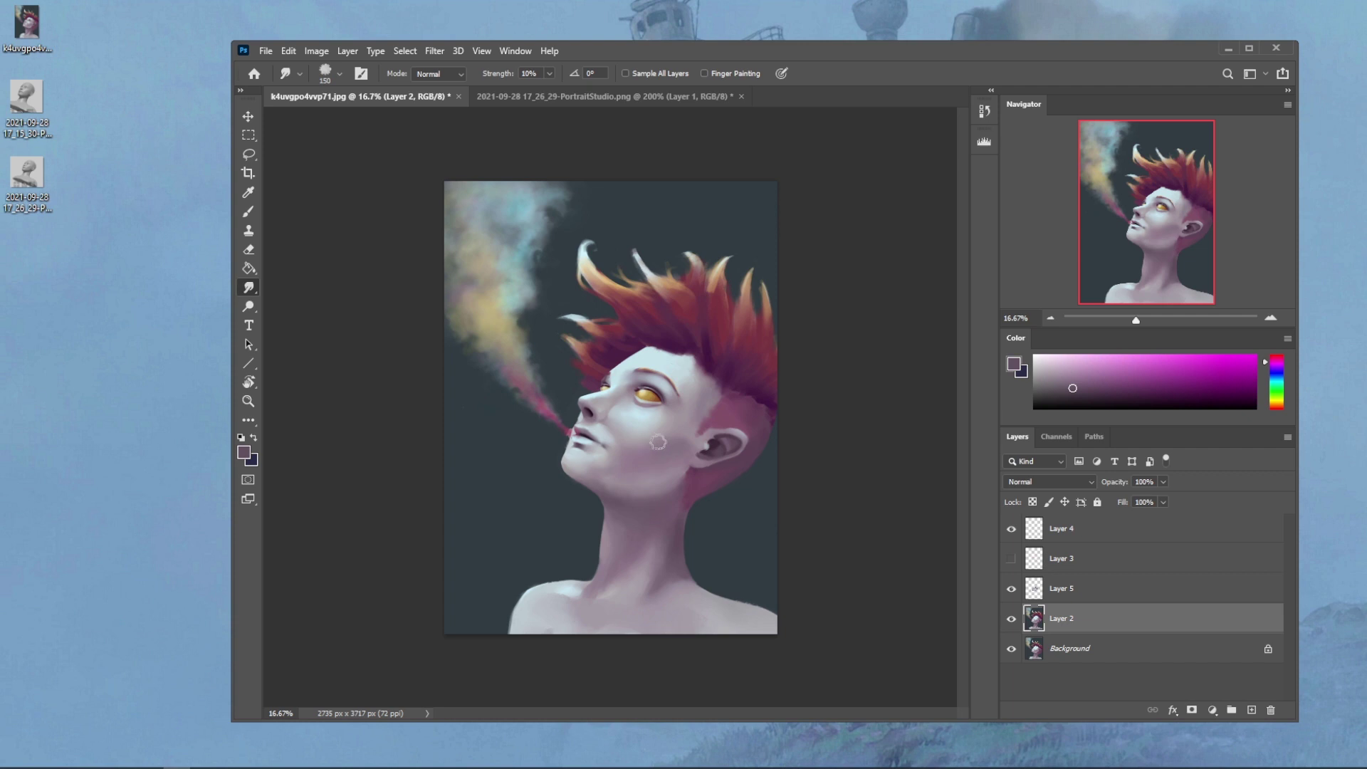
Step: Merge Layer 5 down into Layer 2 and set the smudge brush to 4% strength, size 125
right_click(1076, 600)
left_click(1120, 585)
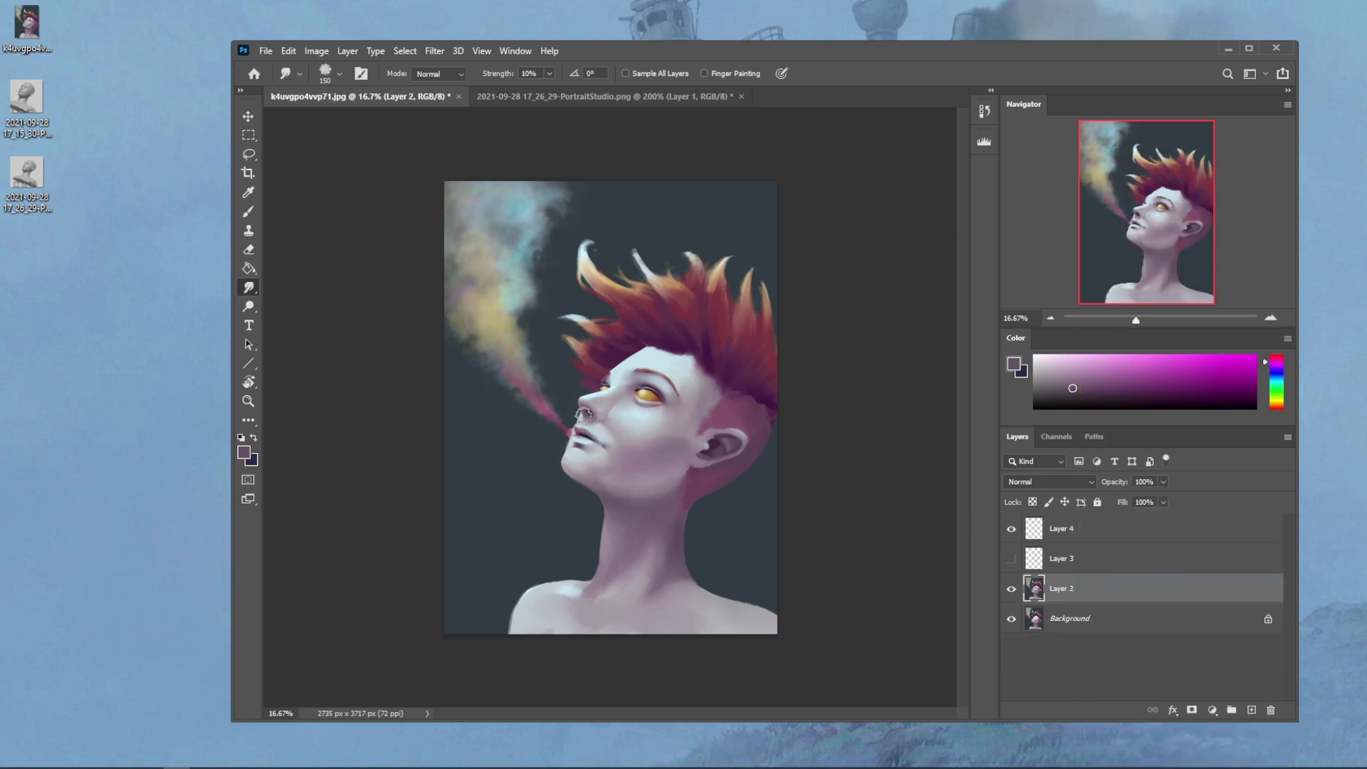
key("ctrl")
left_click(549, 74)
key("bracketleft")
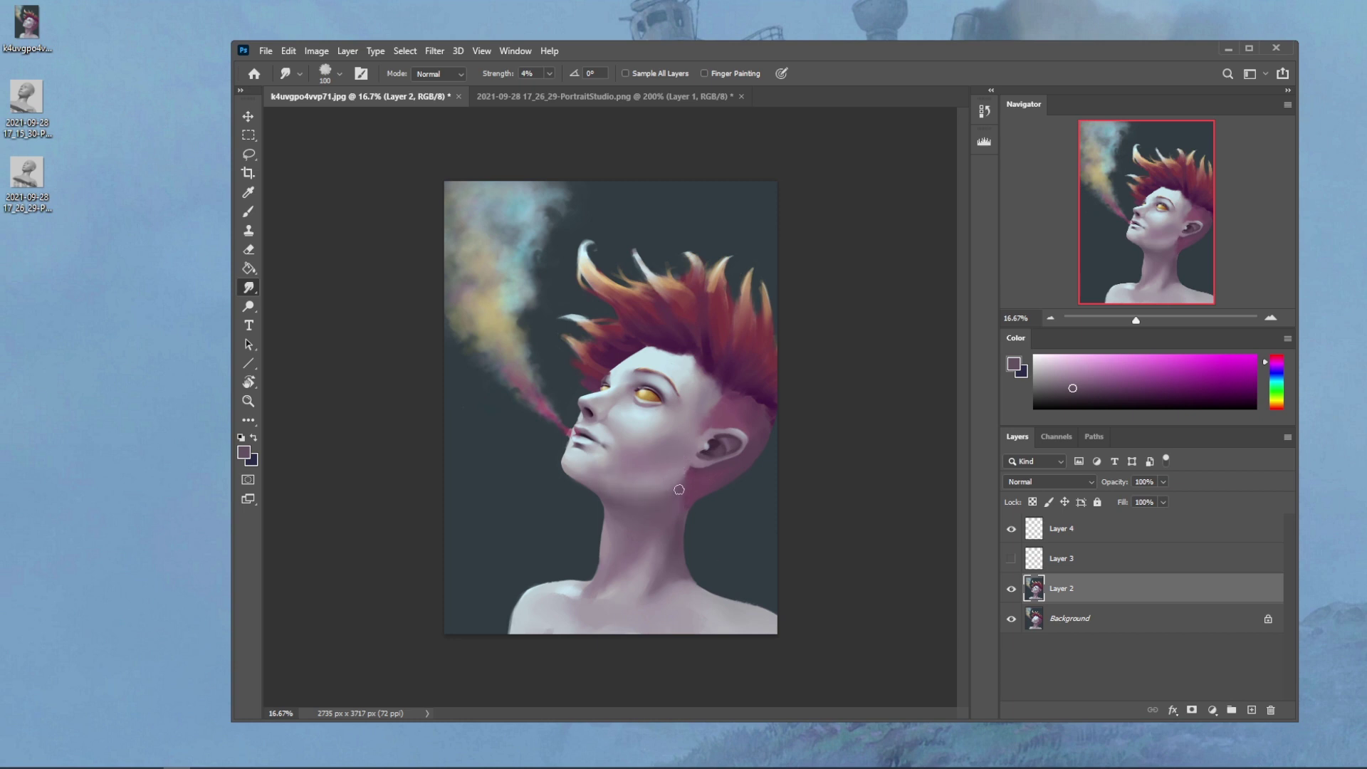
Step: Sample a darker skin colour from the neck and set the brush to about 31% opacity, size 500–700
key("b")
left_click(662, 537, "alt")
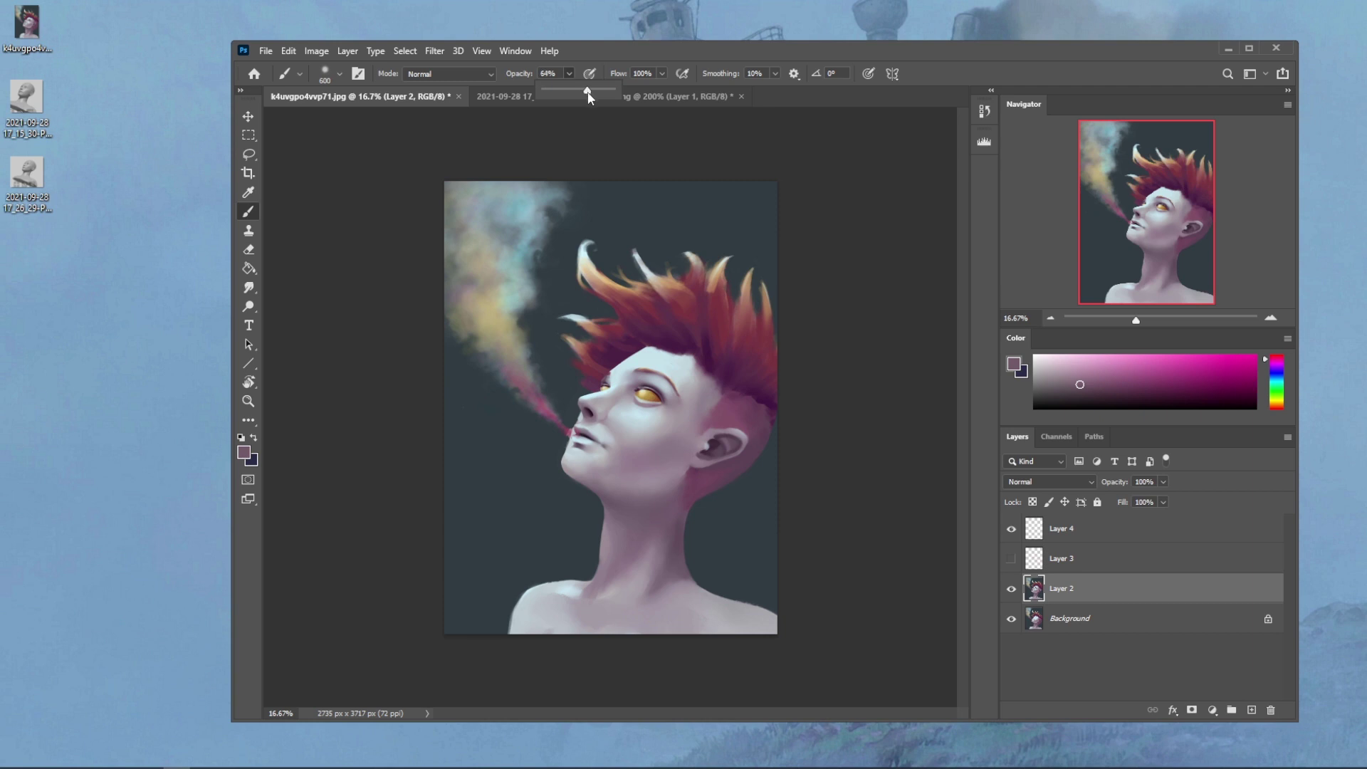
key("bracketleft")
key("bracketleft")
key("bracketleft")
key("bracketleft")
key("bracketleft")
key("bracketleft")
mouse_move(1122, 379)
left_mouse_down()
mouse_move(1117, 391)
mouse_move(1158, 391)
mouse_move(1122, 390)
left_mouse_up()
left_click_drag(563, 75, 524, 104)
key("bracketright")
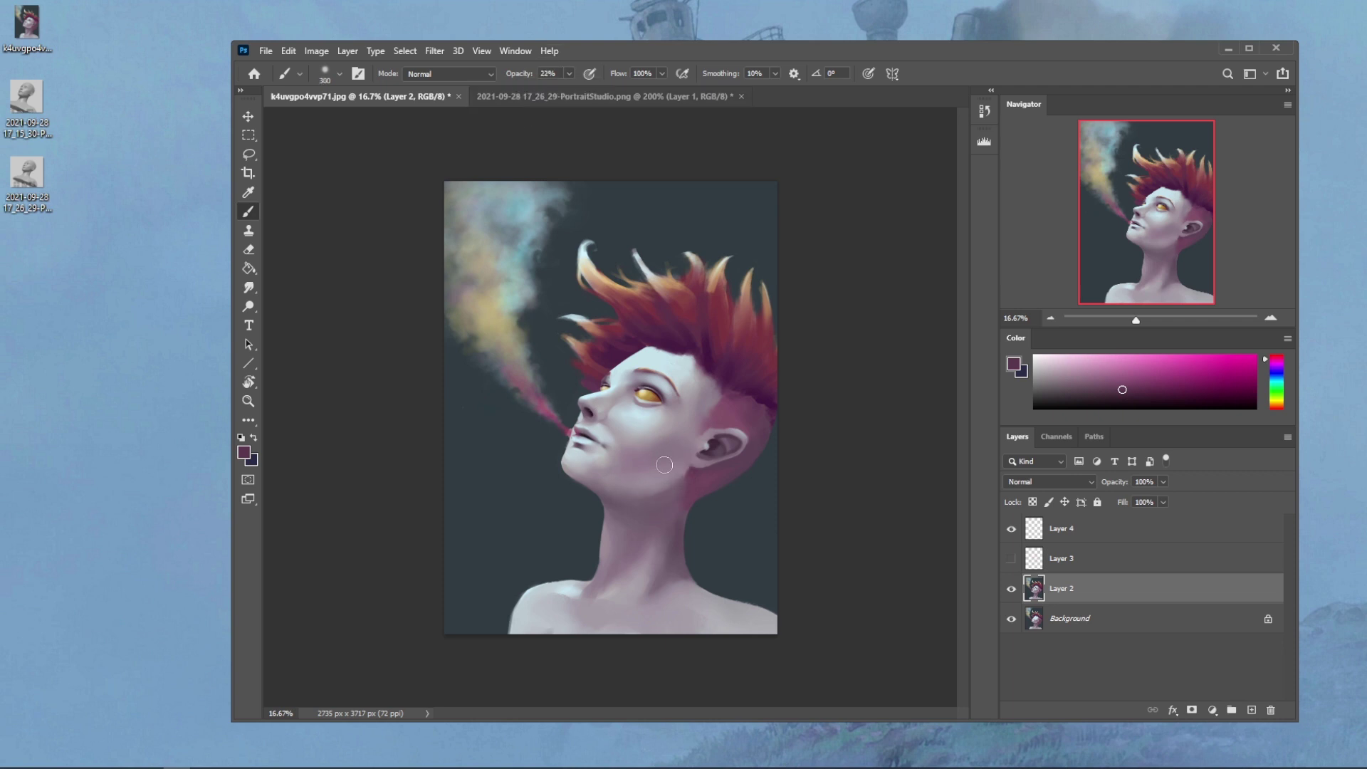
key("bracketright")
key("bracketright")
key("bracketright")
key("bracketright")
left_click_drag(569, 73, 624, 108)
key("bracketleft")
key("bracketleft")
key("bracketleft")
key("bracketleft")
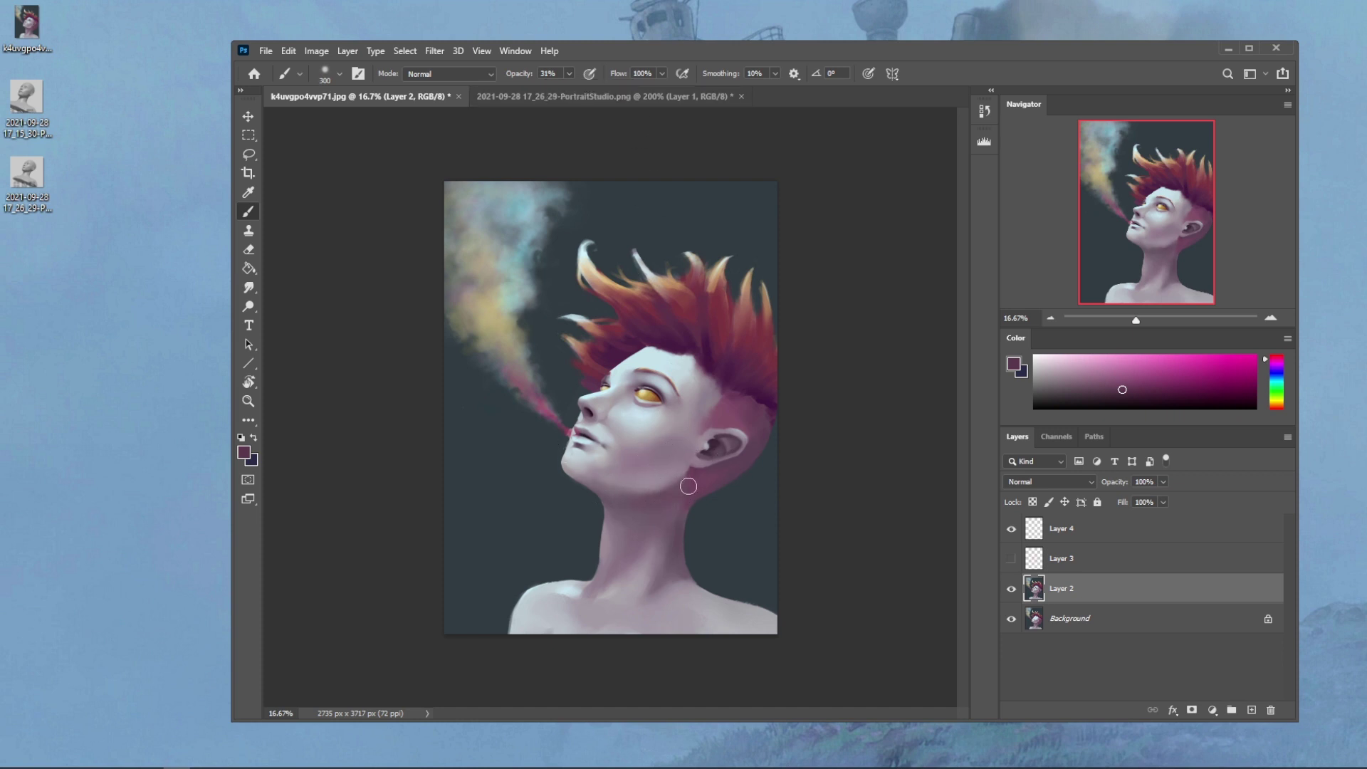
key("bracketright")
key("bracketright")
key("bracketright")
key("bracketright")
key("bracketright")
key("bracketright")
key("bracketright")
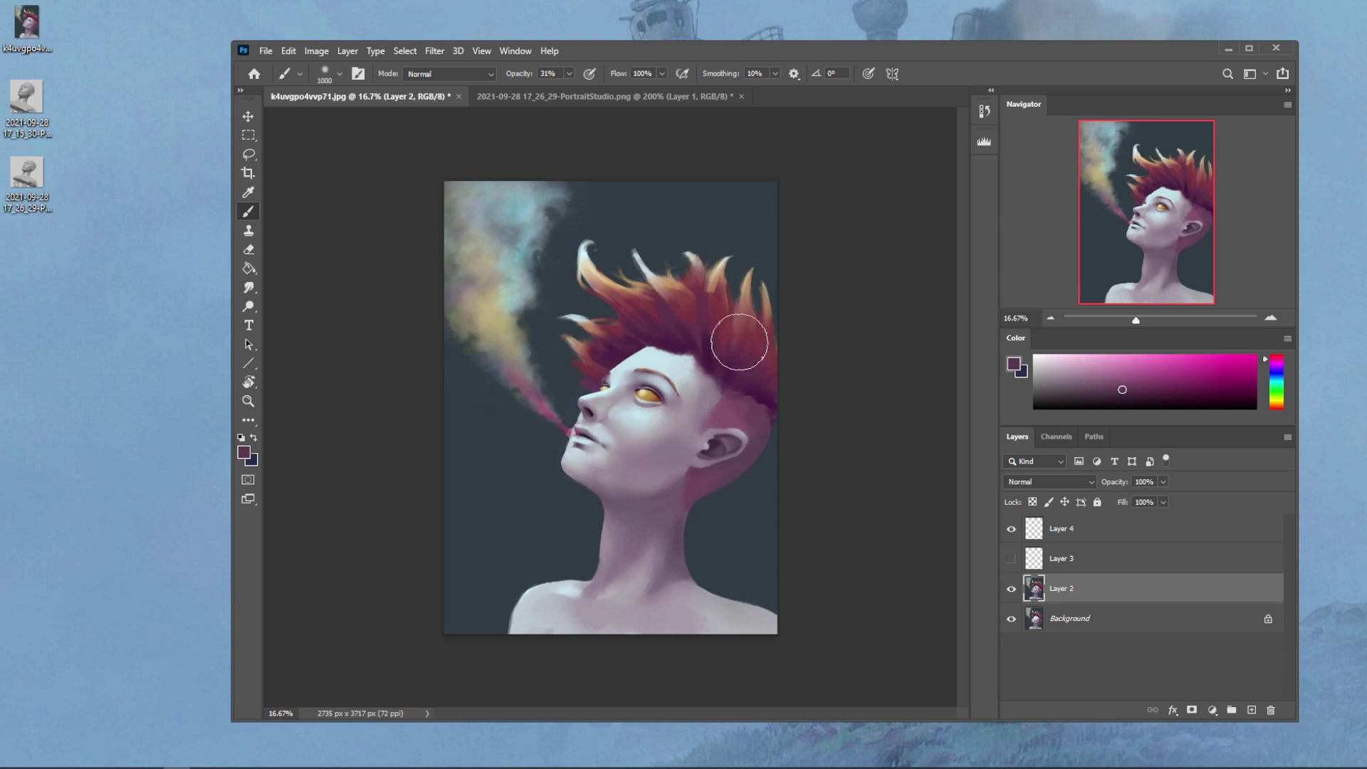
Step: Sample pale skin tones, raise opacity to 59%, paint over the neck, then undo that stroke
left_click(650, 458, "alt")
left_click(474, 74)
left_click(571, 70)
left_click_drag(569, 74, 613, 111)
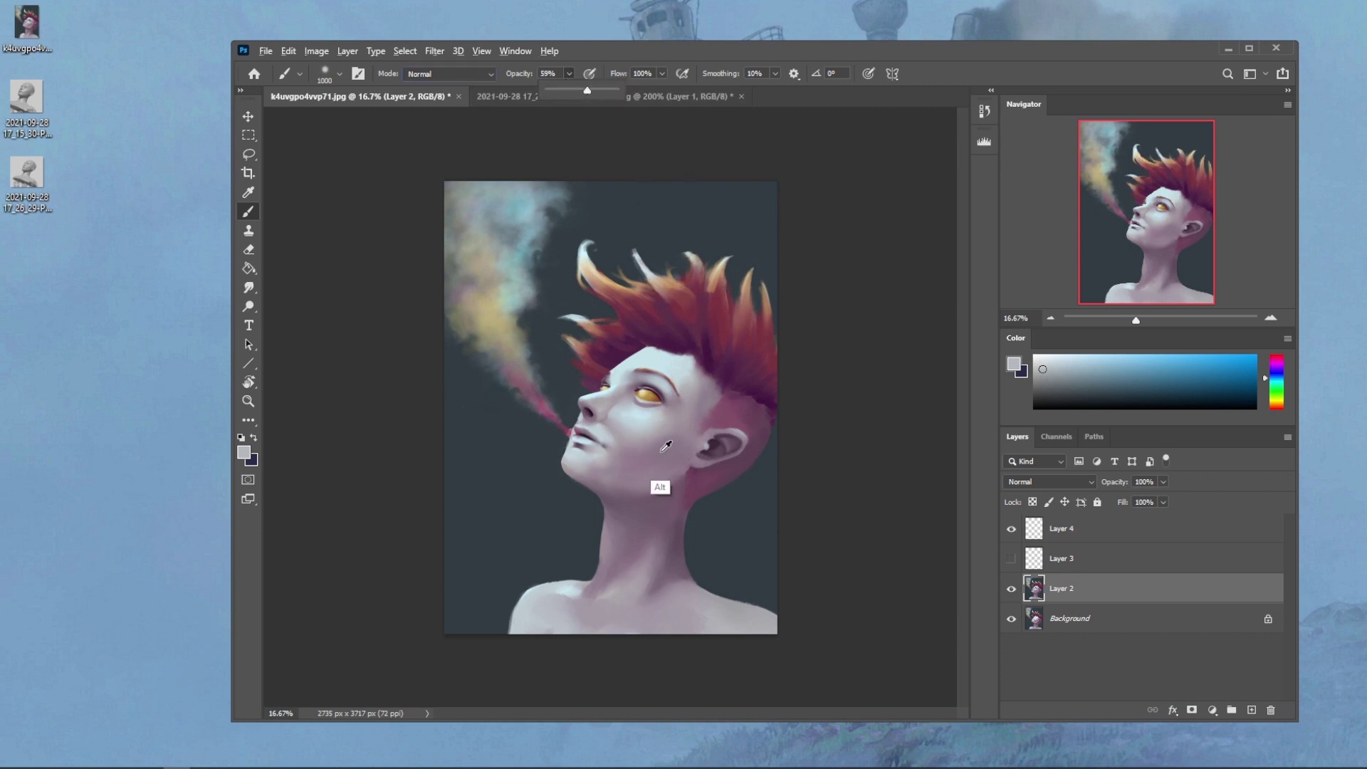
left_click(649, 498, "alt")
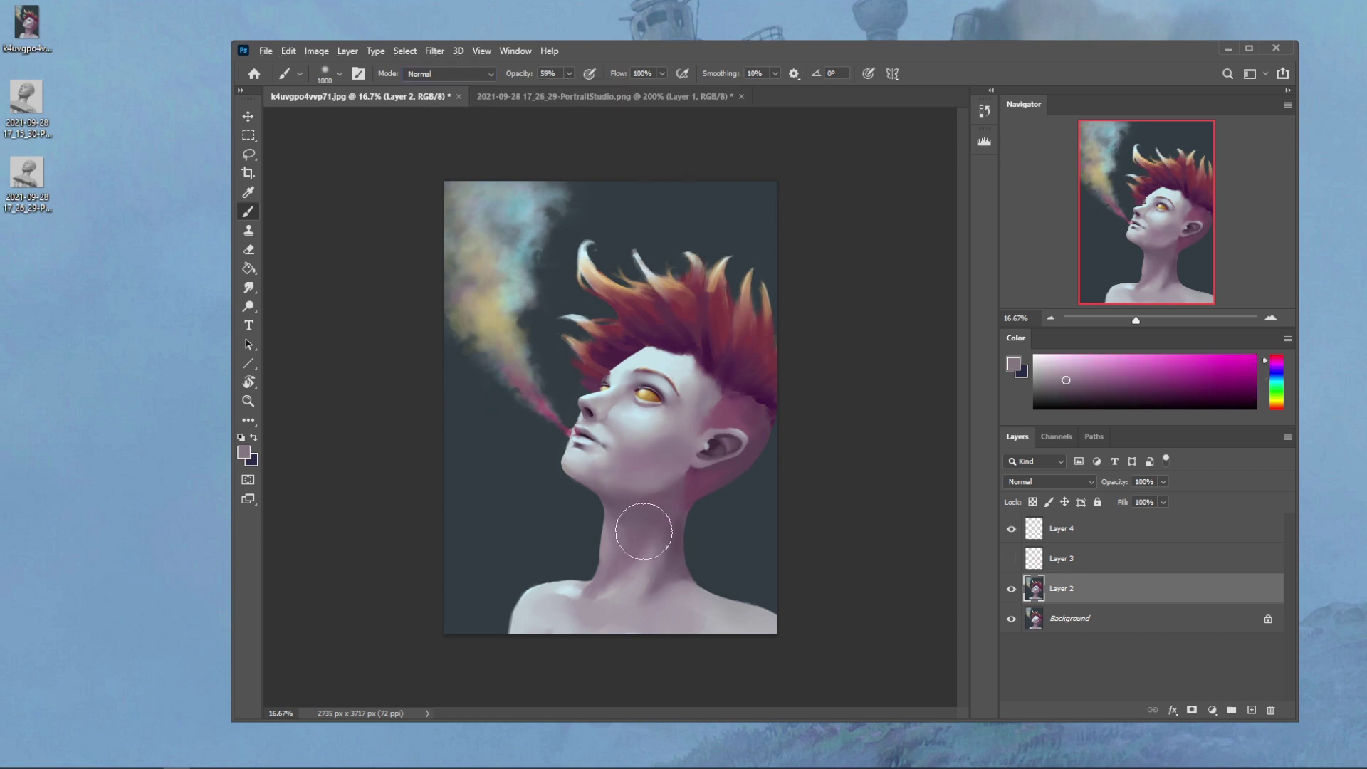
left_click(659, 449, "alt")
left_click_drag(641, 564, 638, 524)
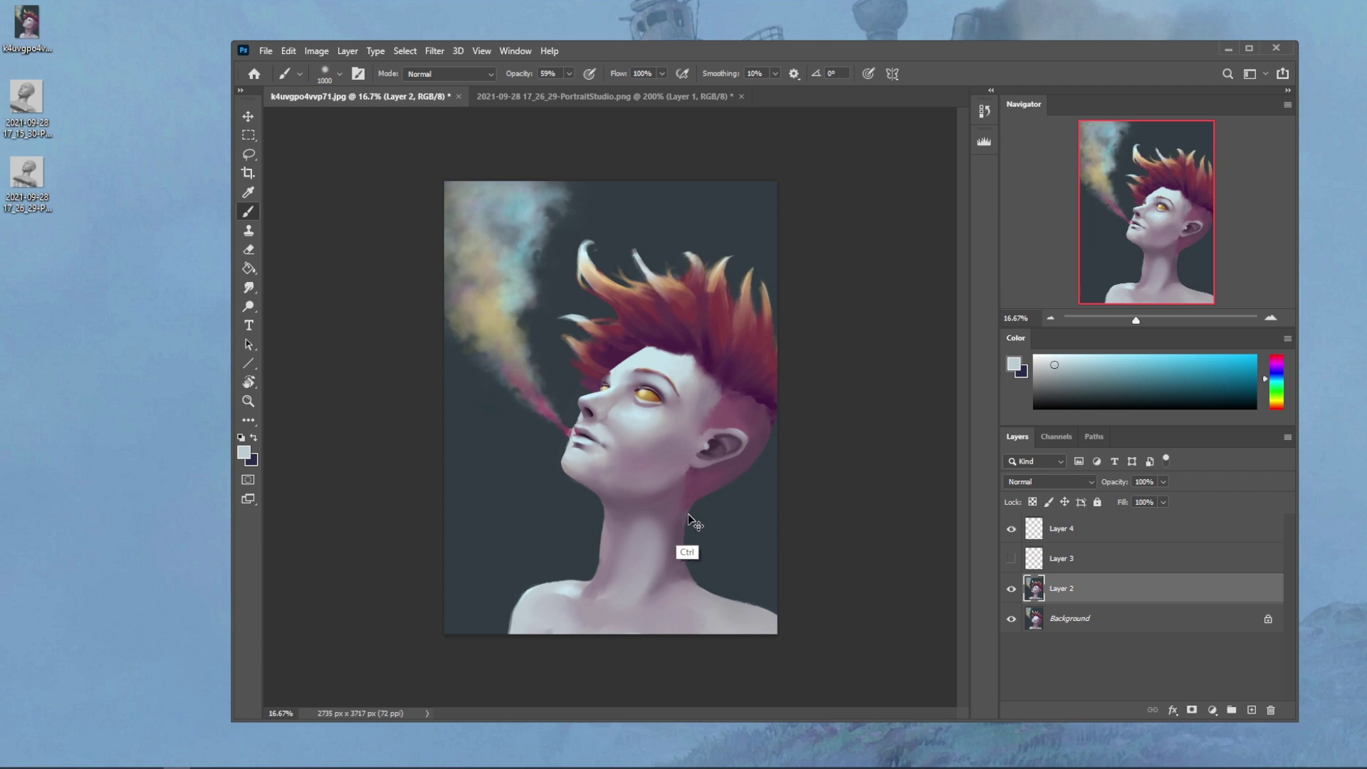
key("ctrl+z")
key("bracketright")
key("bracketright")
key("bracketright")
key("bracketright")
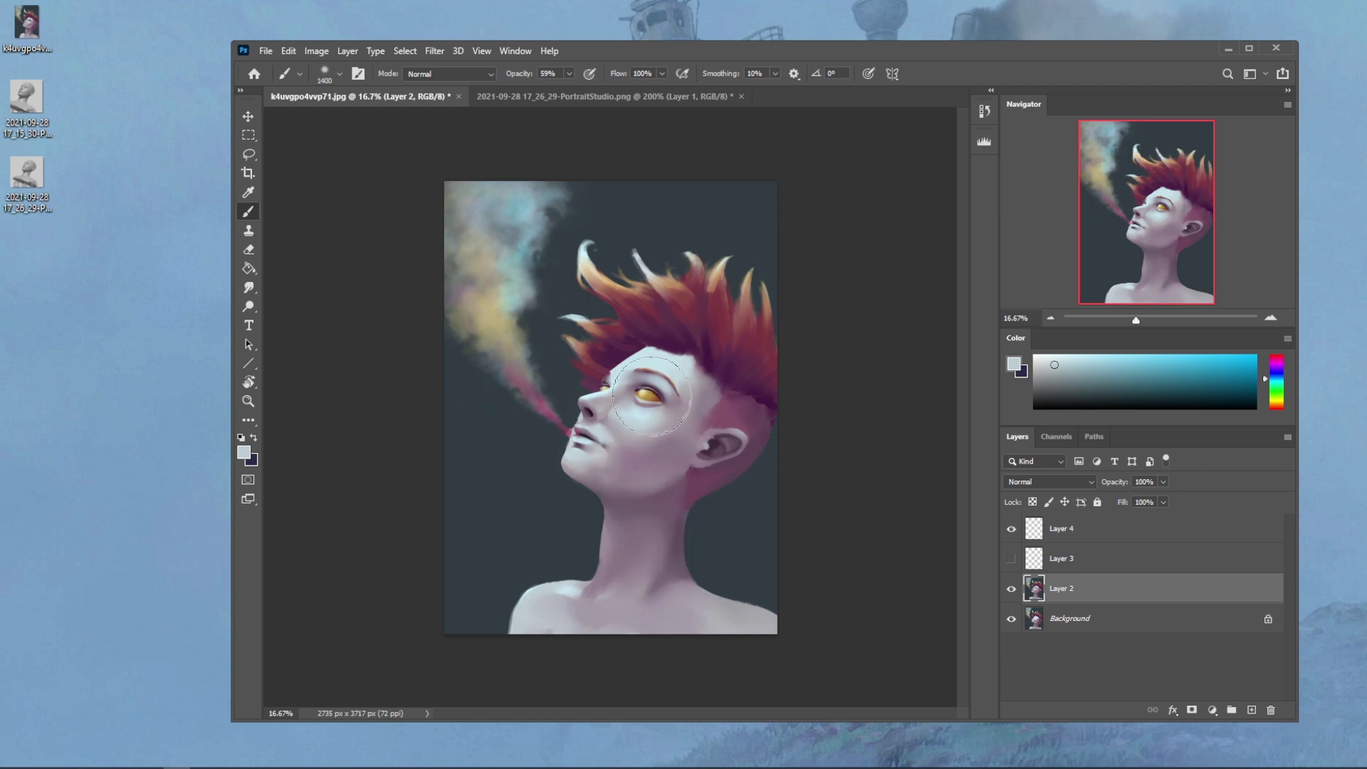
Step: Magic Wand-select the dark background beside the neck and around the smoke, face and hair
left_click_drag(249, 153, 306, 181)
left_click(545, 522)
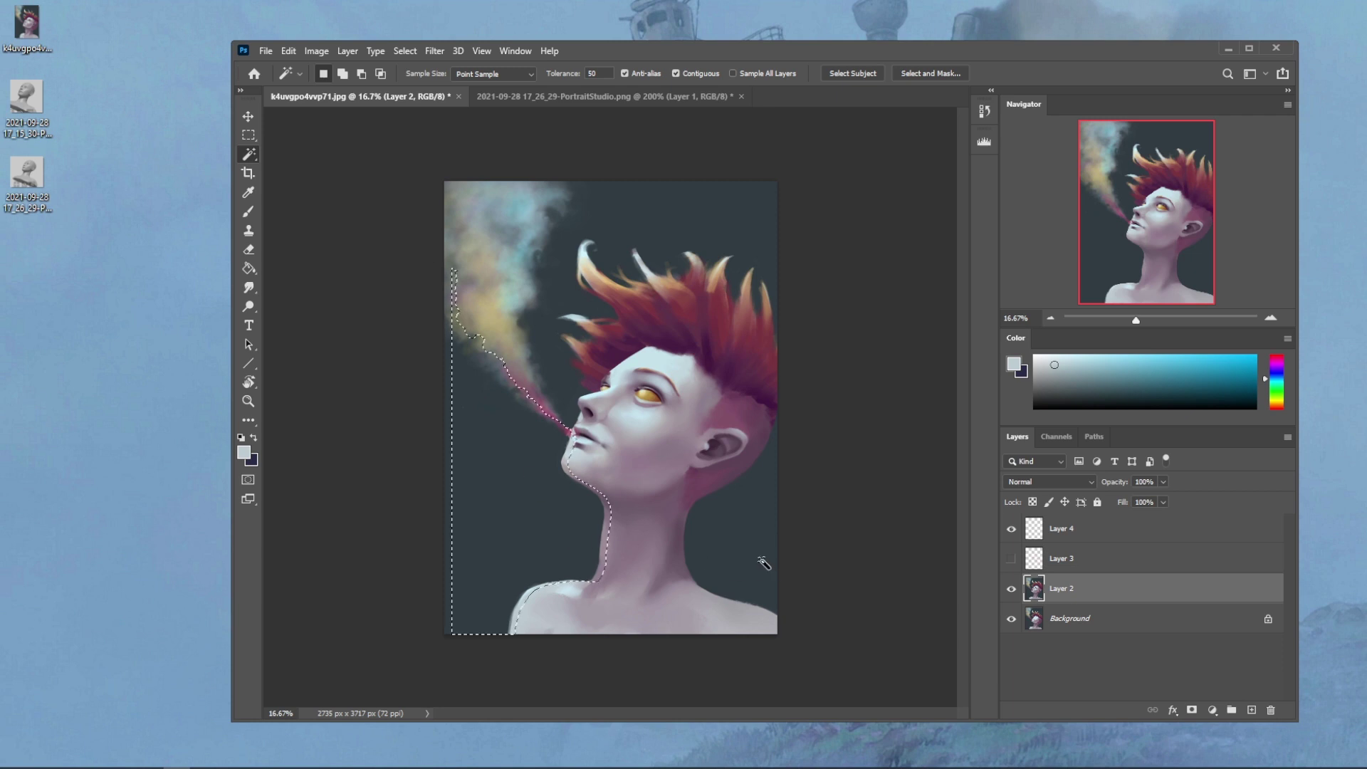
left_click(743, 527)
left_click(528, 536, "shift")
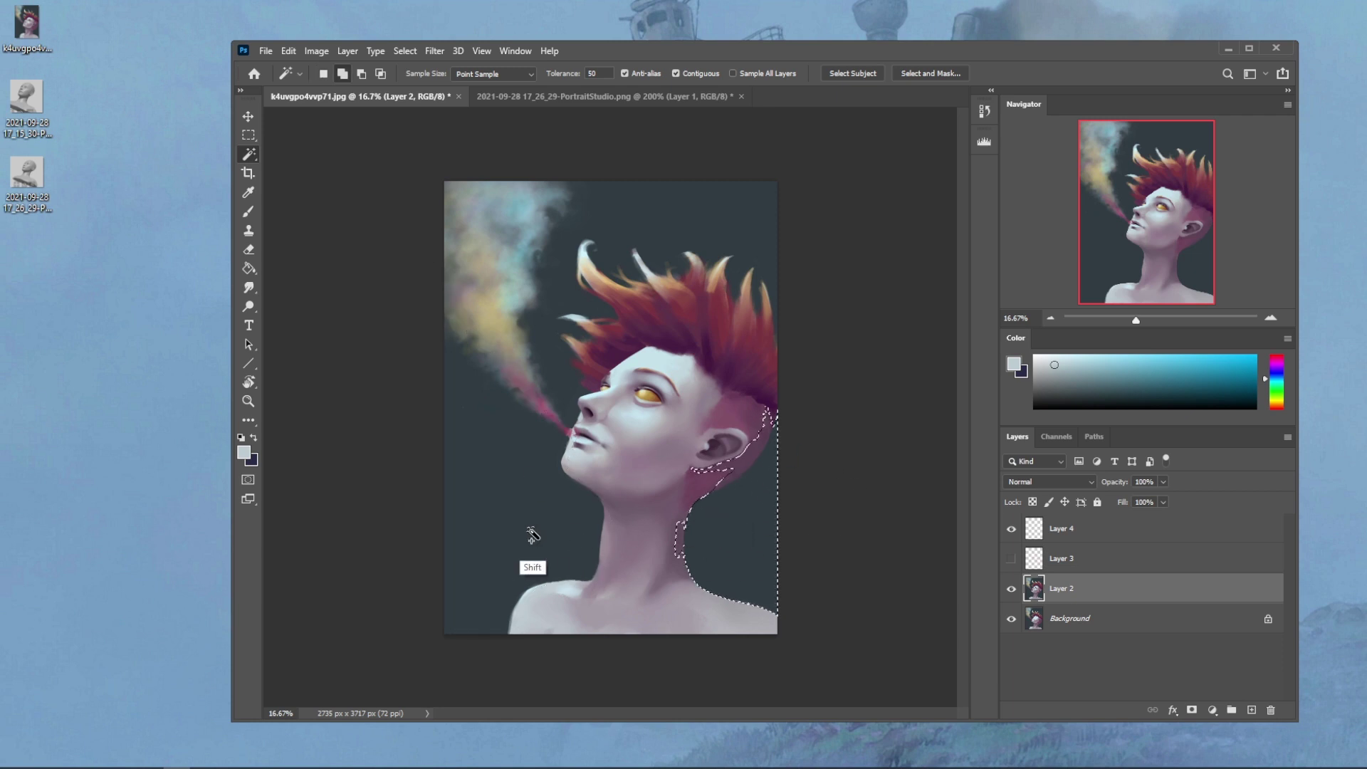
left_click(567, 391, "shift")
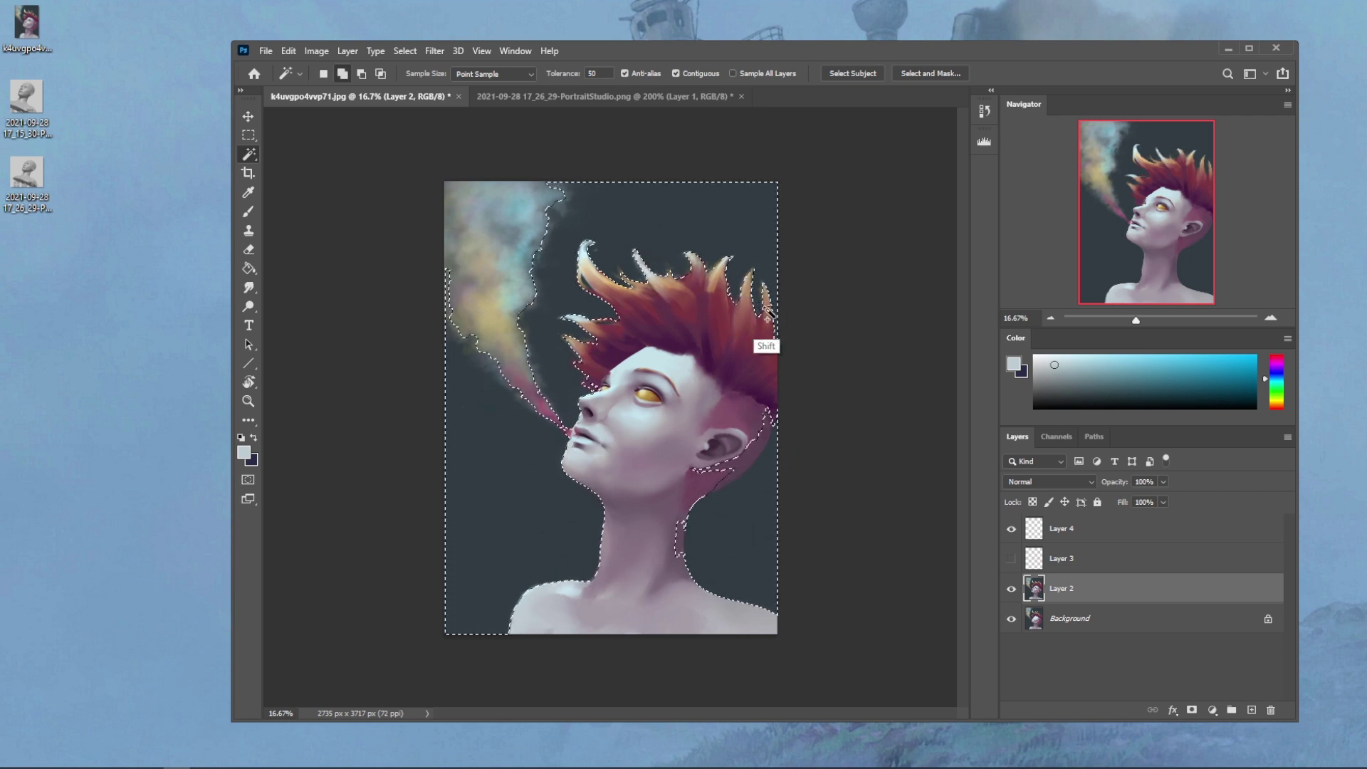
Step: Lasso the area behind the ear and neck out of the selection, then invert it
key("l")
mouse_move(773, 415)
left_mouse_down()
mouse_move(737, 472)
mouse_move(772, 446)
mouse_move(687, 518)
mouse_move(692, 599)
left_mouse_up()
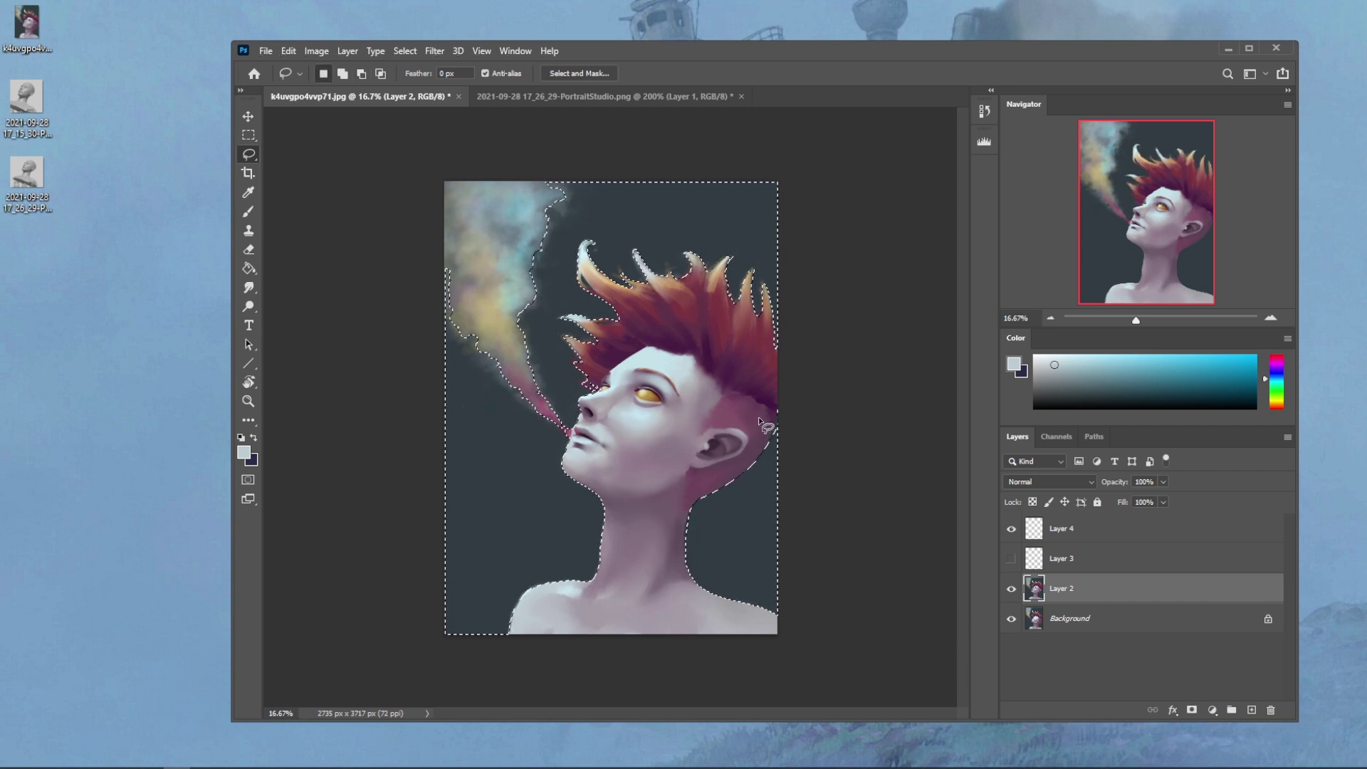
mouse_move(760, 420)
left_mouse_down()
mouse_move(690, 517)
mouse_move(687, 601)
left_mouse_up()
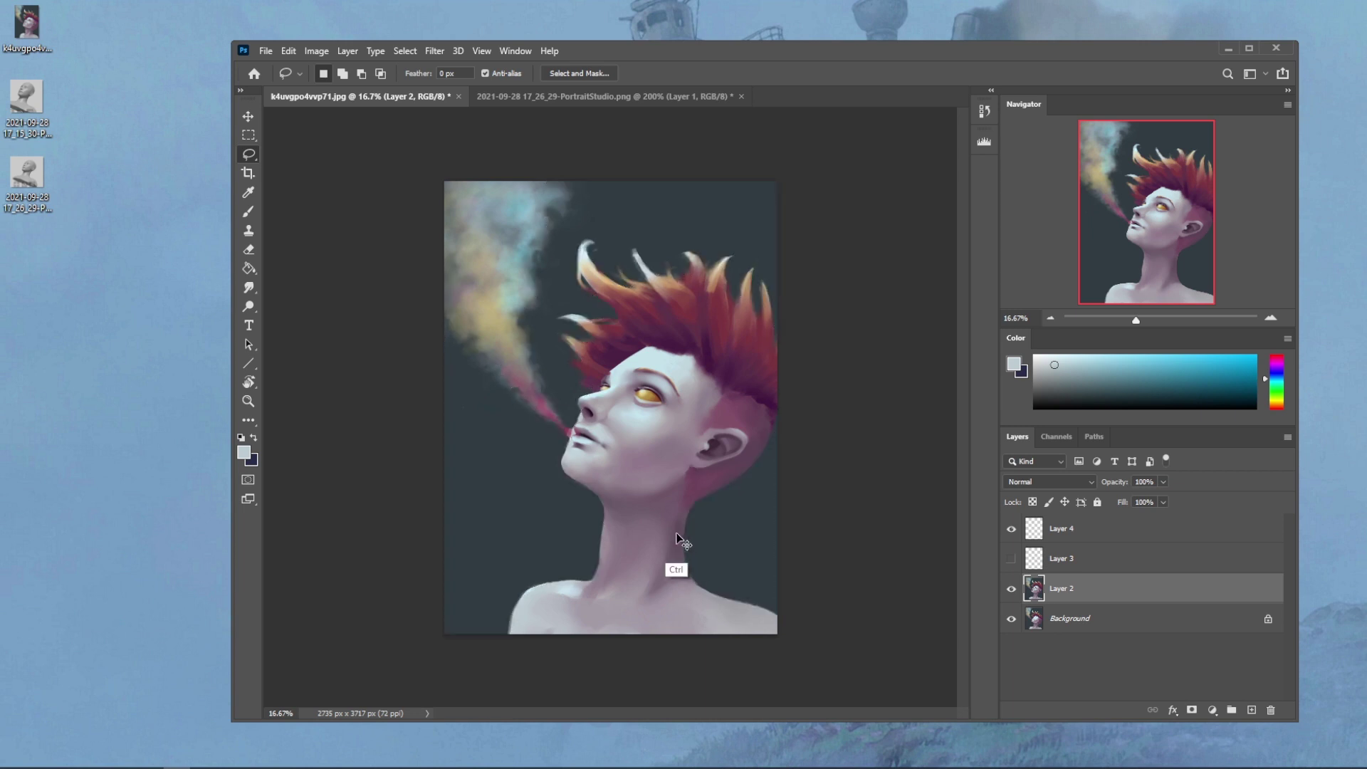
key("m")
right_click(678, 500)
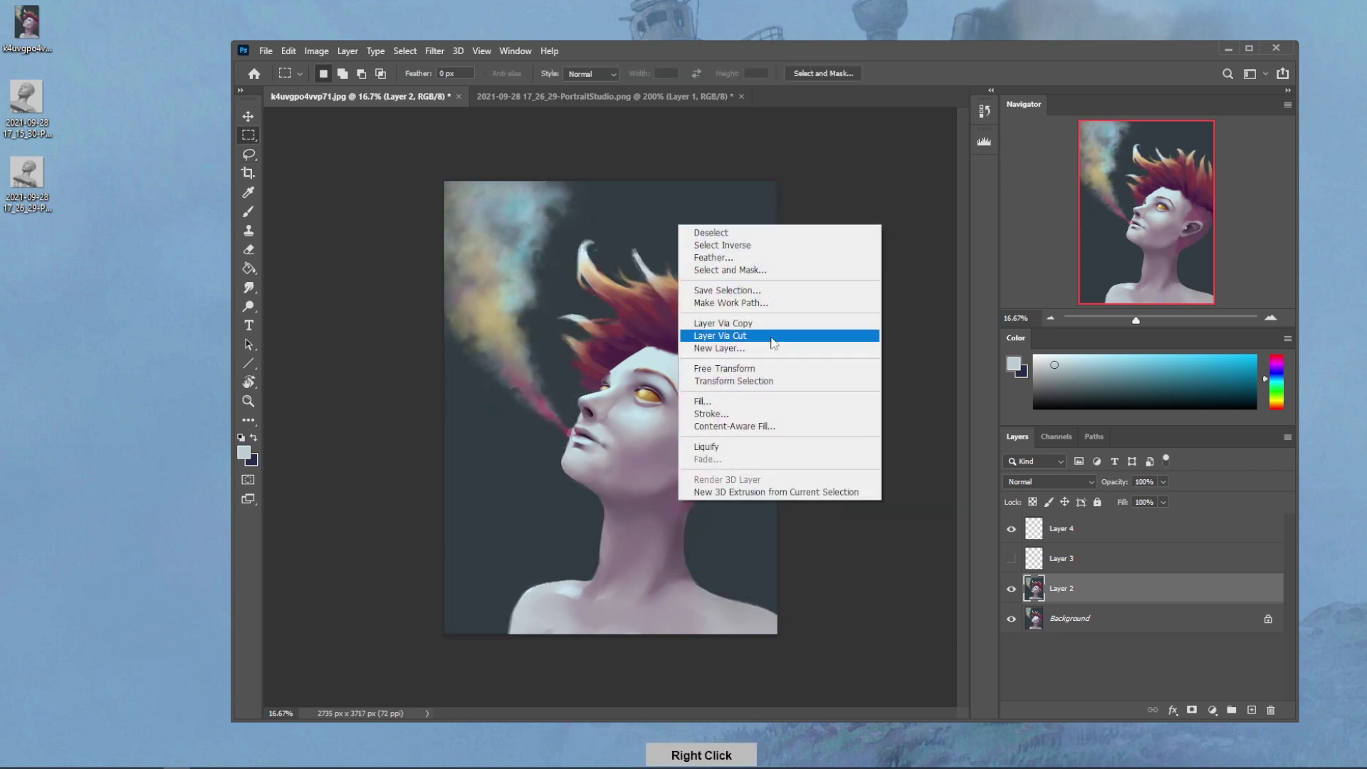
left_click(776, 245)
key("b")
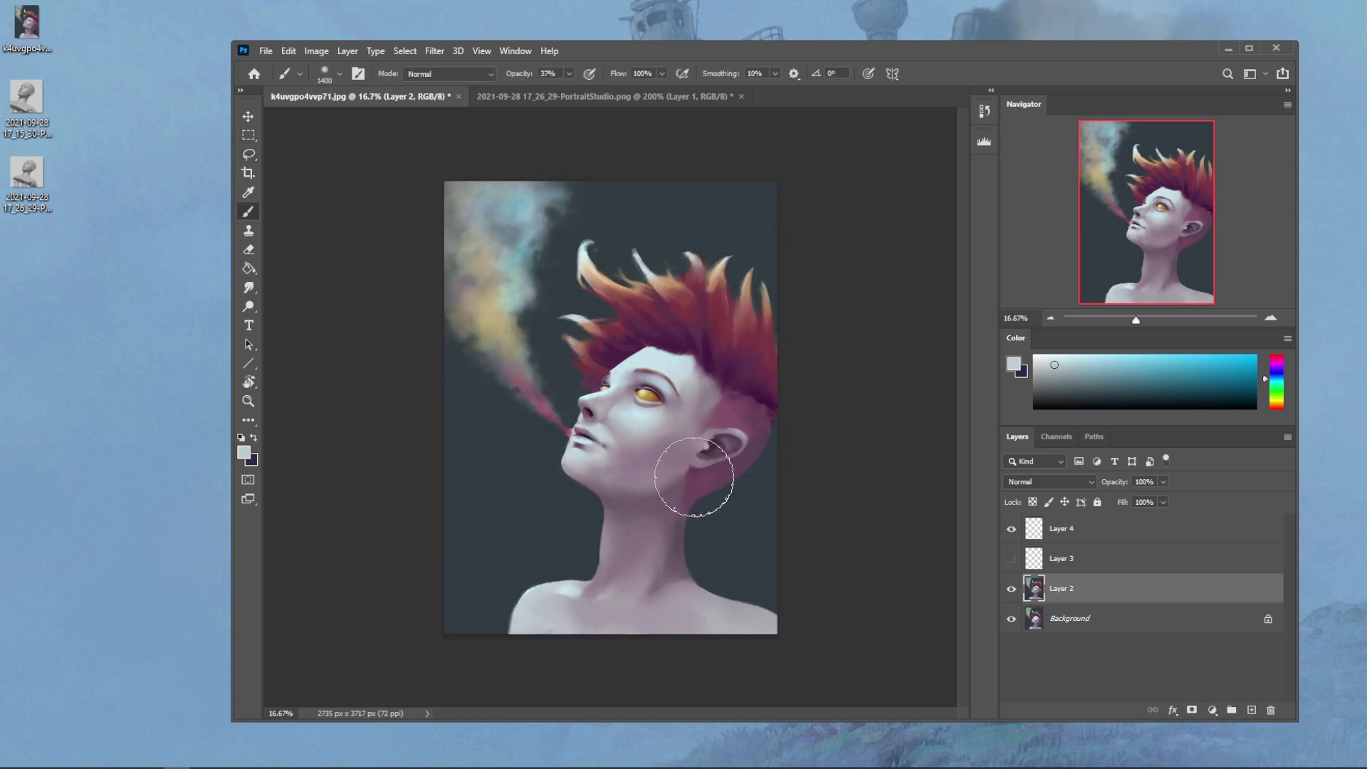
Step: Paint the hair edge and eye area in dark purple sampled from the hair, at 18% opacity
left_click(767, 397, "alt")
key("bracketleft")
key("bracketleft")
key("bracketleft")
key("bracketleft")
key("bracketleft")
key("bracketleft")
key("bracketleft")
key("bracketleft")
key("bracketleft")
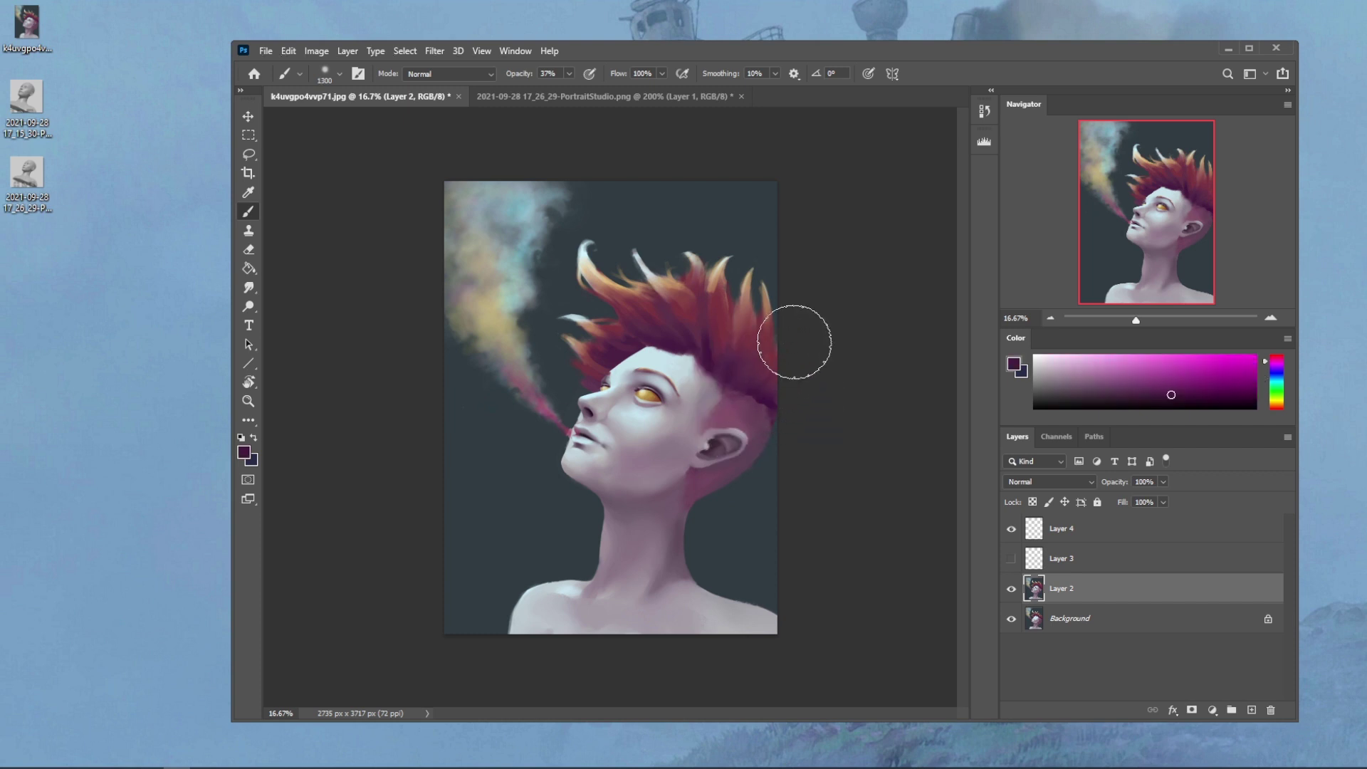
left_click(569, 74)
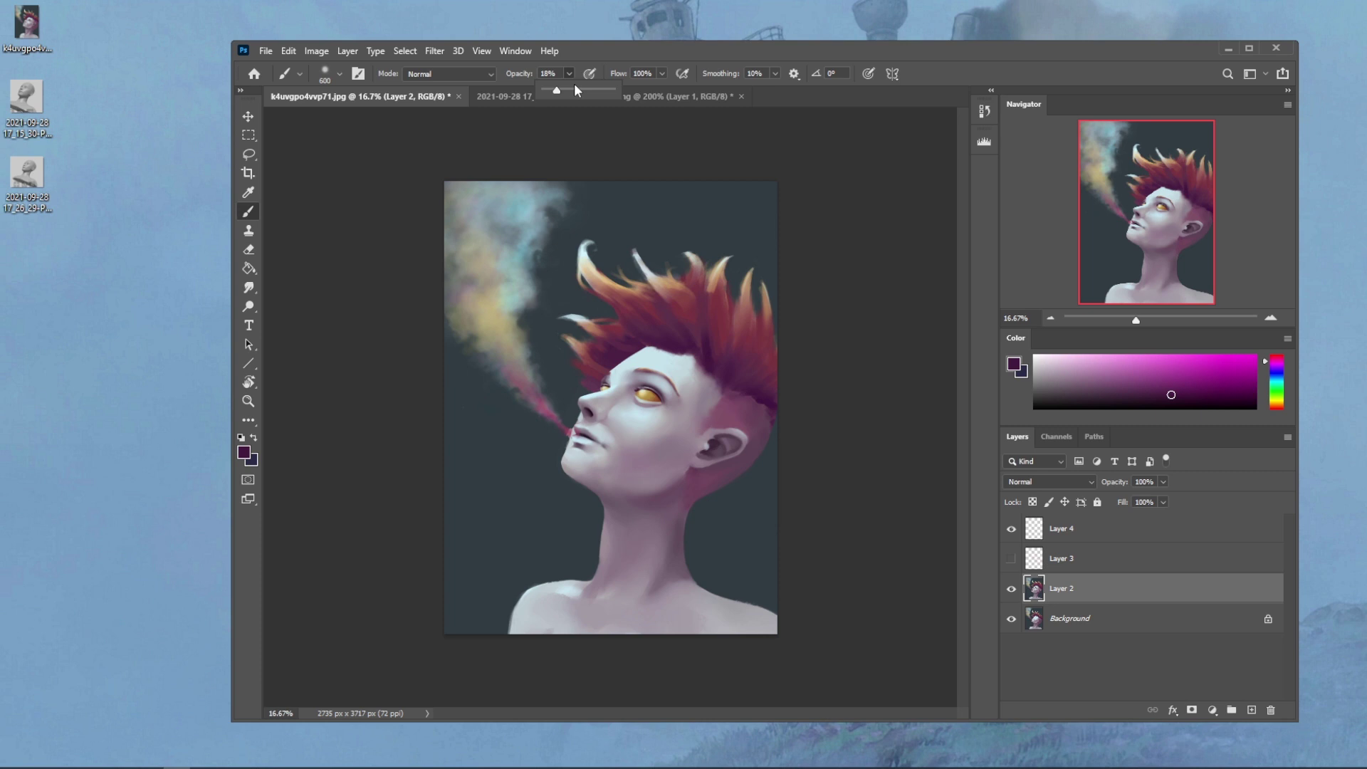
key("1")
key("8")
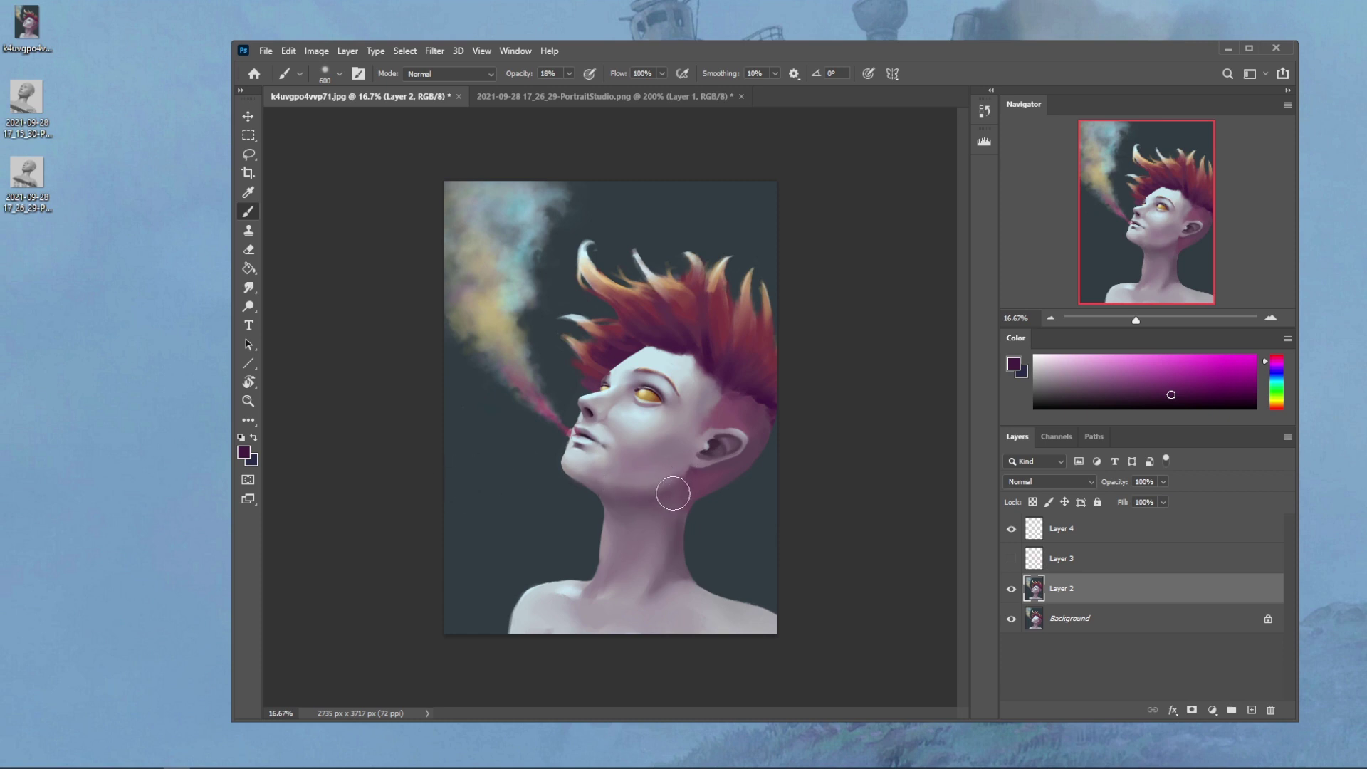
key("bracketright")
key("bracketright")
key("bracketright")
key("bracketright")
key("bracketright")
key("bracketright")
key("bracketright")
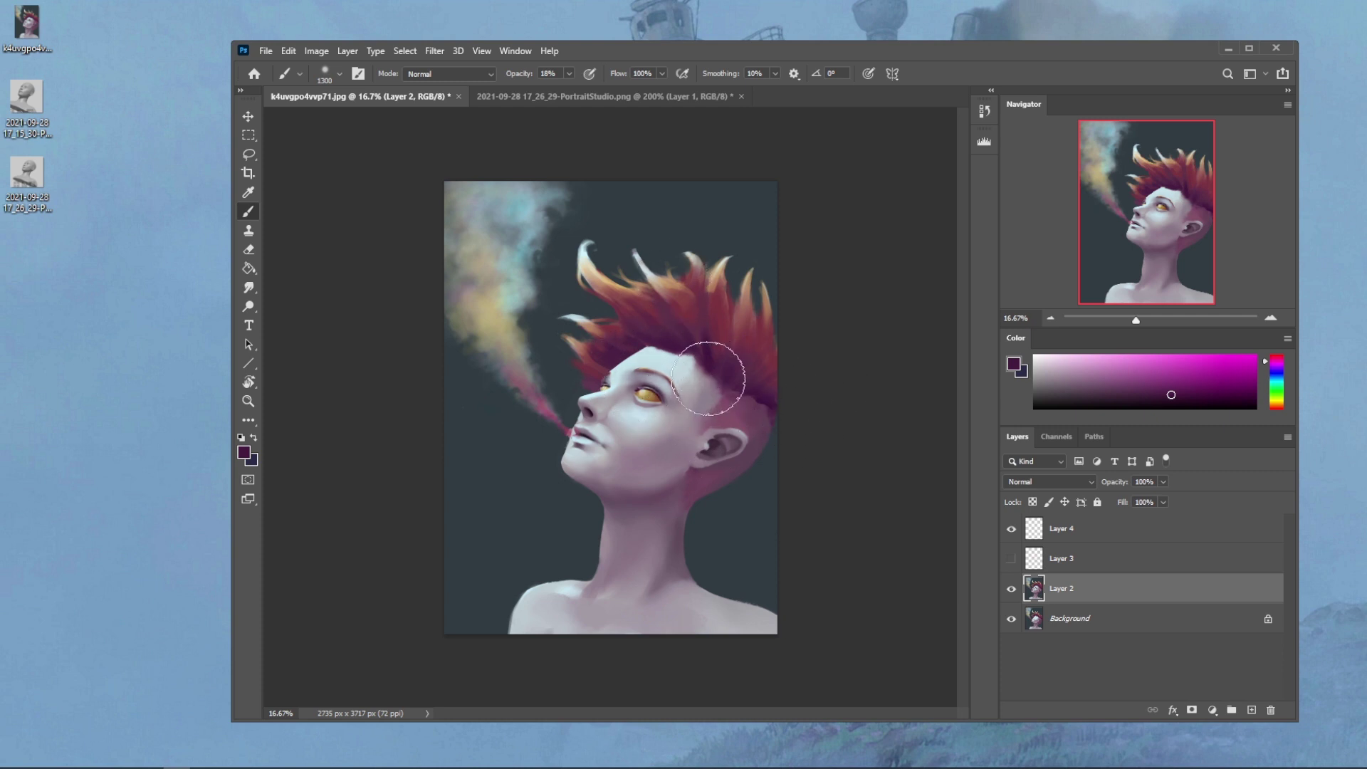
key("bracketleft")
key("bracketleft")
key("bracketleft")
key("bracketleft")
key("bracketleft")
key("bracketleft")
key("bracketleft")
key("bracketleft")
key("bracketleft")
key("bracketleft")
Step: Blend the strokes with the Smudge tool and switch to a small brush preset
left_click(248, 287)
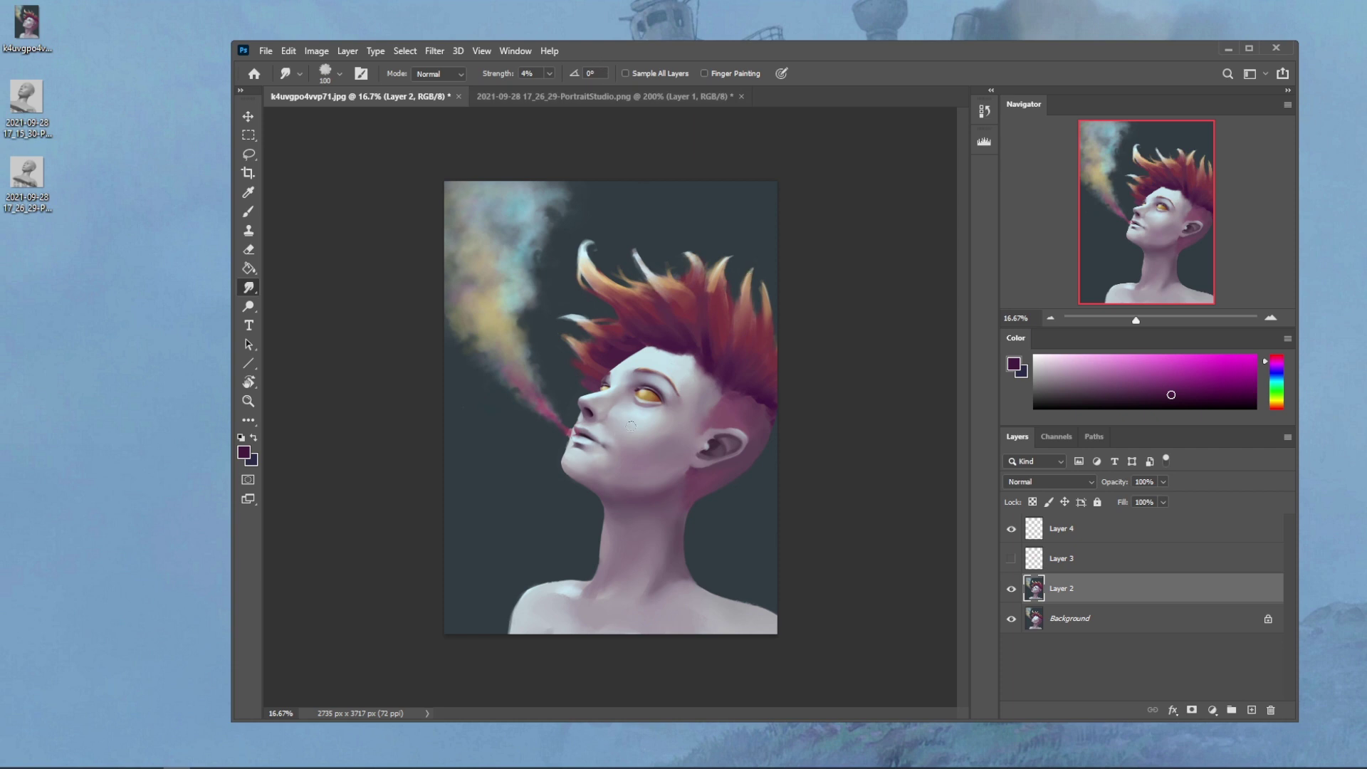
key("b")
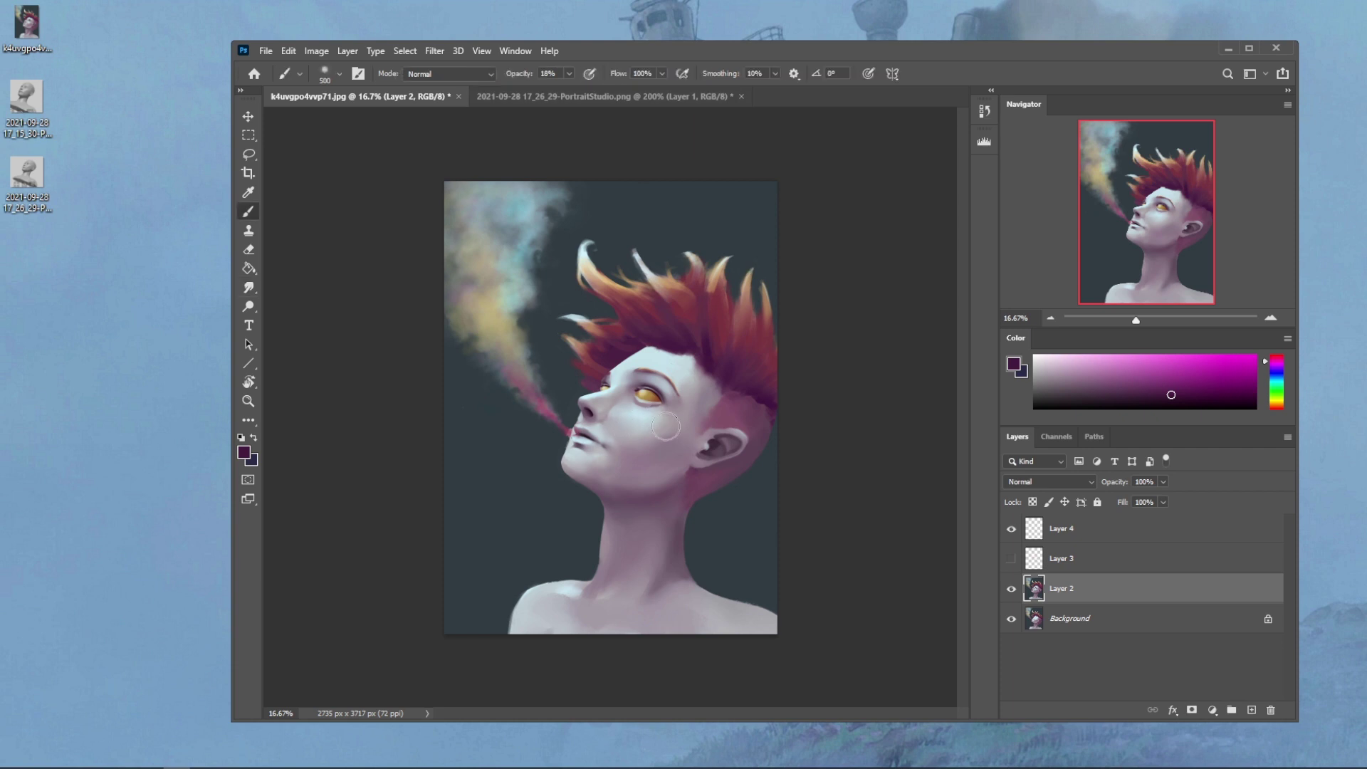
right_click(657, 404)
double_click(733, 548)
Step: Sample pale face tones and set the brush to 36% opacity, size 125, in Darken mode
left_click(639, 408, "alt")
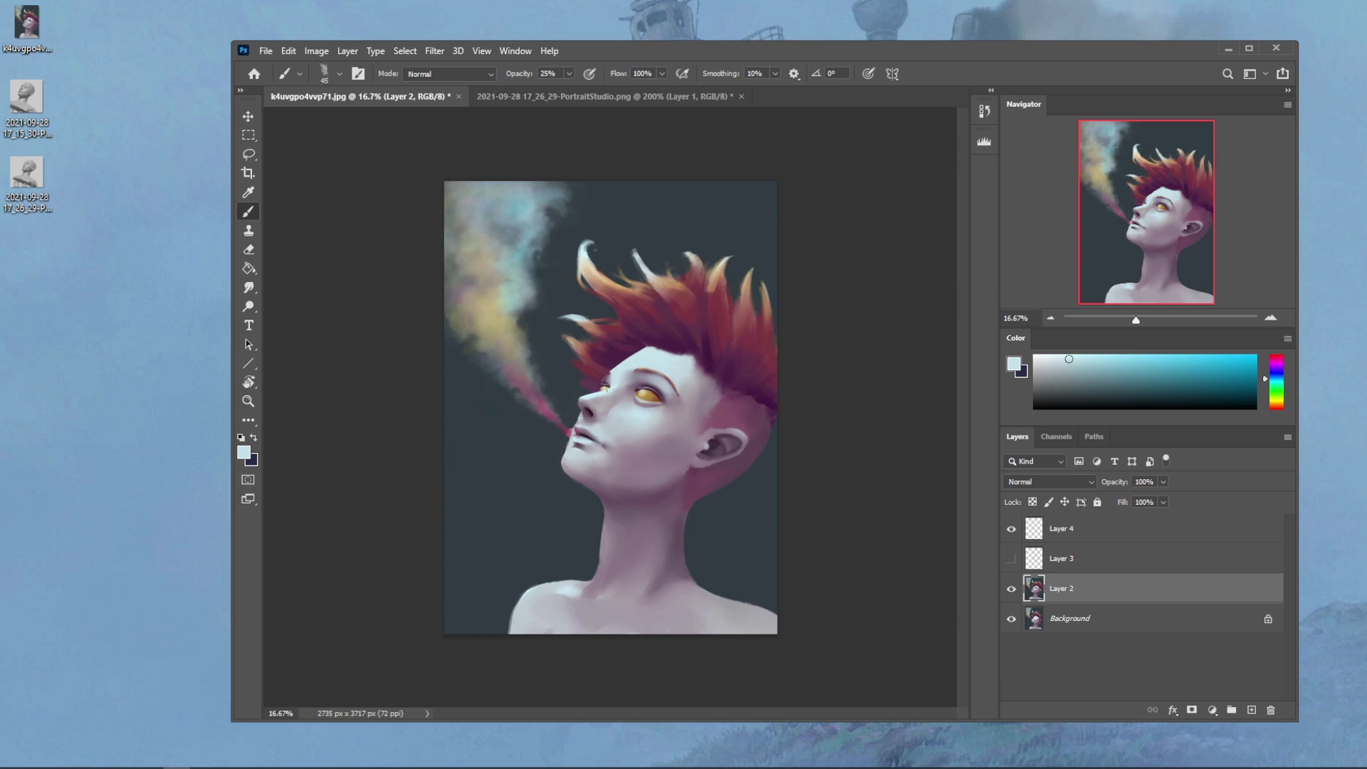
left_click(569, 73)
left_click_drag(568, 90, 576, 91)
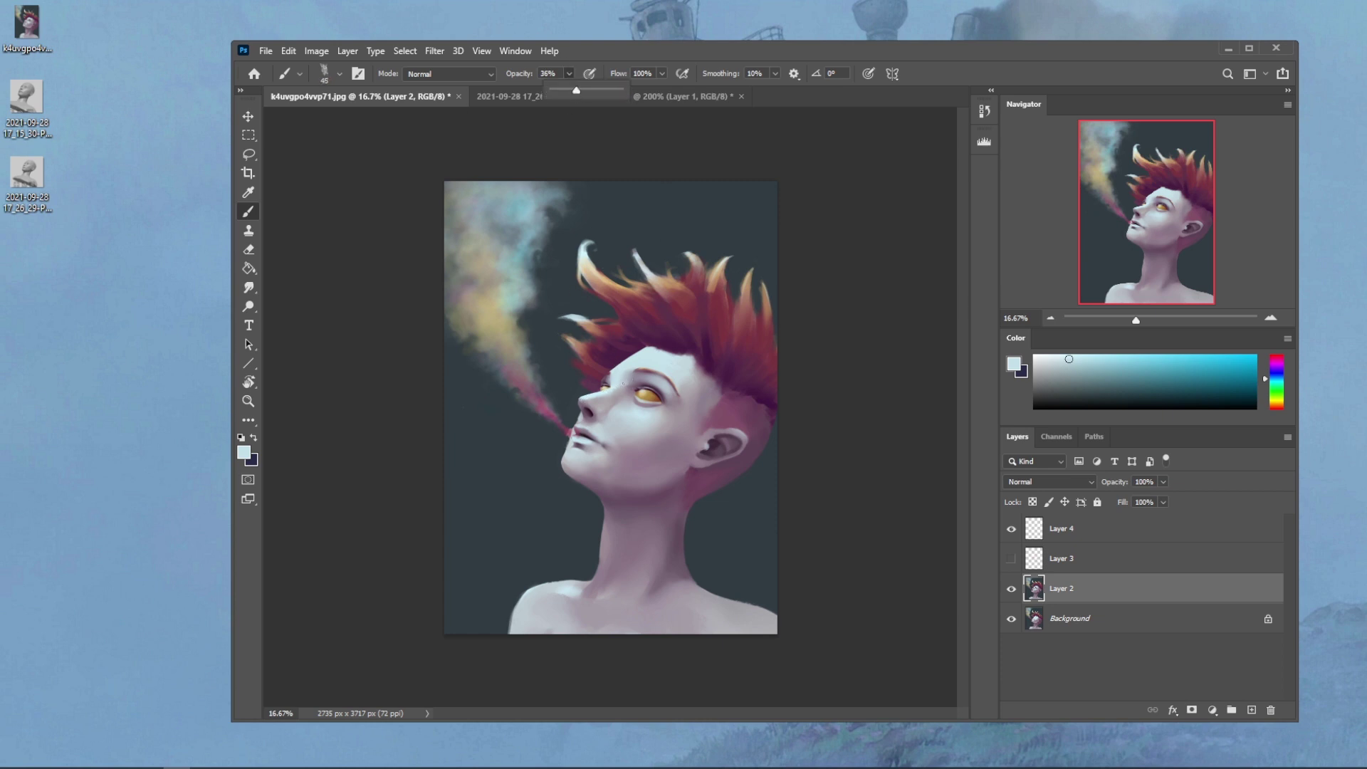
key("bracketright")
key("bracketright")
key("bracketright")
key("bracketright")
left_click(634, 378, "alt")
left_click(449, 73)
left_click(427, 120)
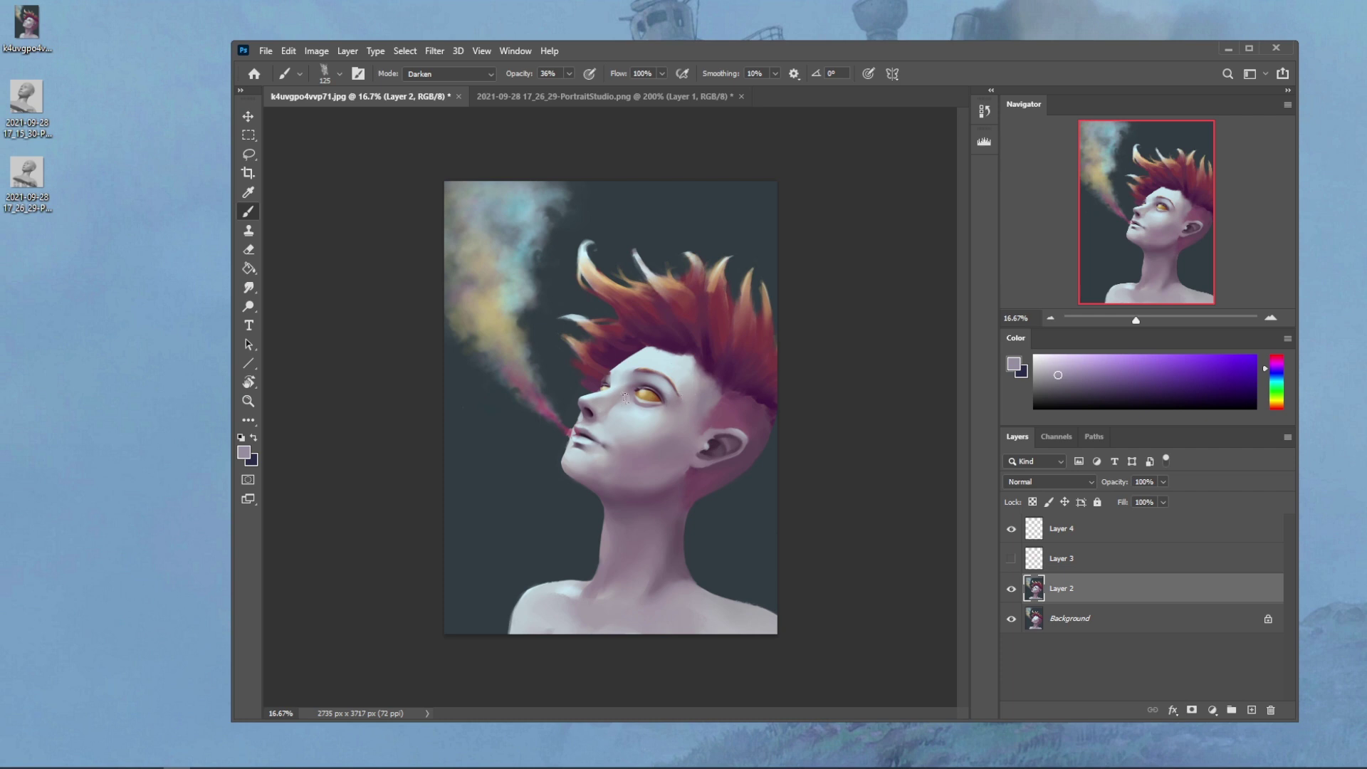
left_click(983, 111)
Step: Replay the earliest history states, from the just-opened document through the first lasso, brush strokes and deselect
scroll(921, 379, "up", 15)
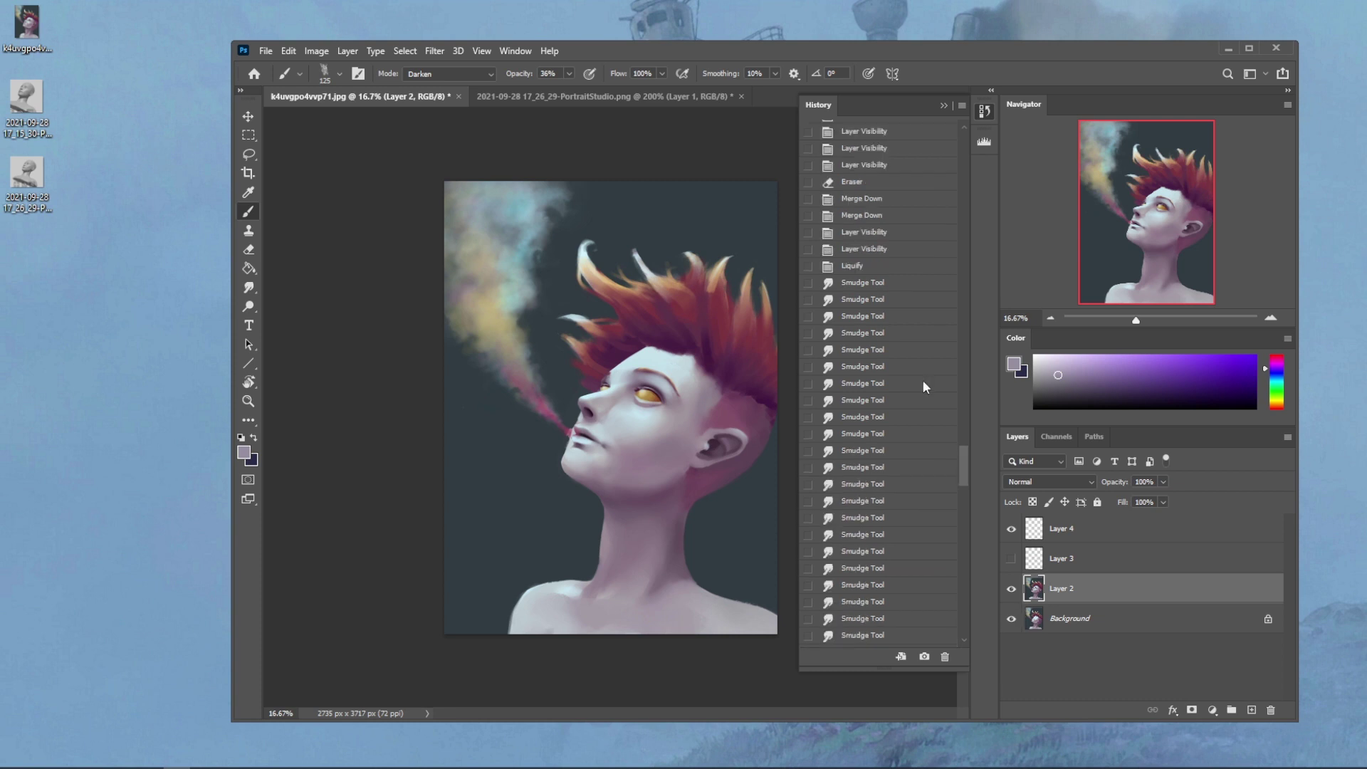
left_click(883, 160)
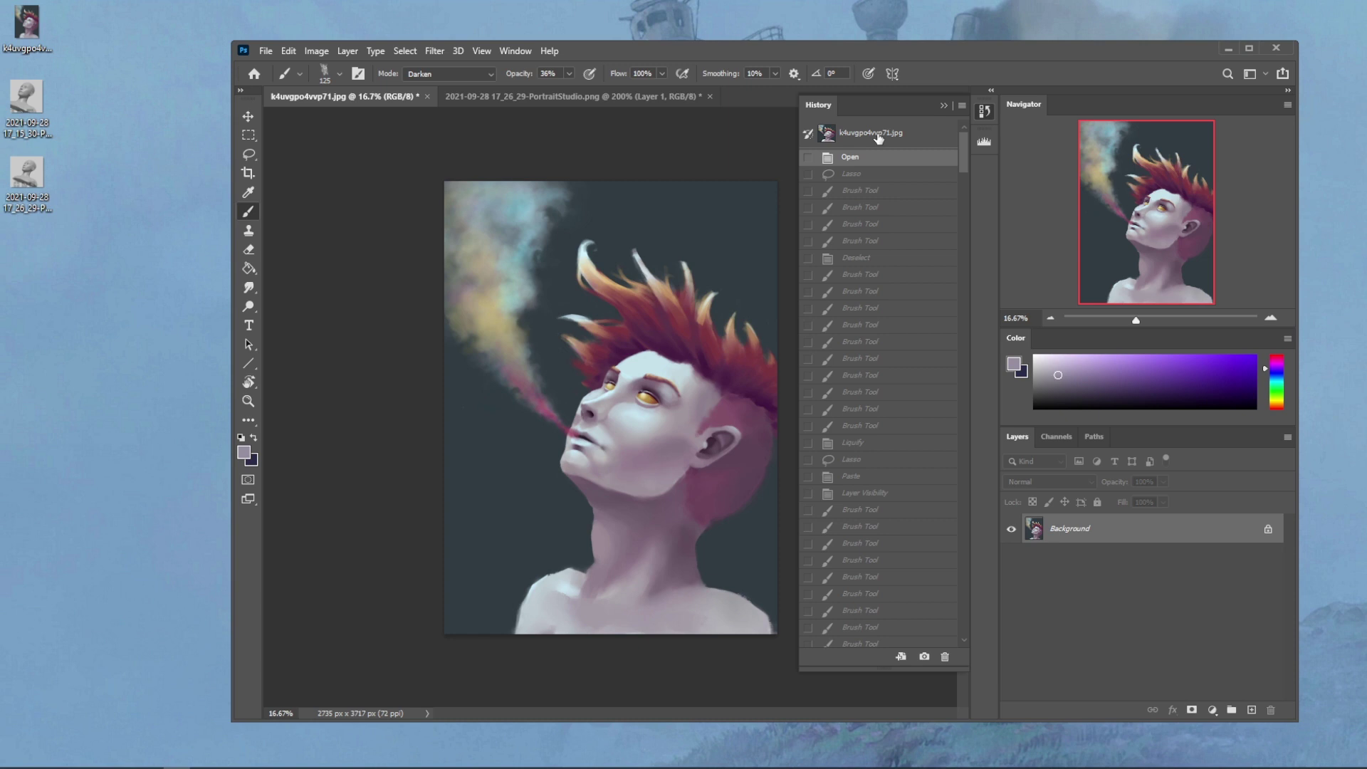
left_click(880, 175)
left_click(888, 207)
left_click(888, 224)
left_click(893, 258)
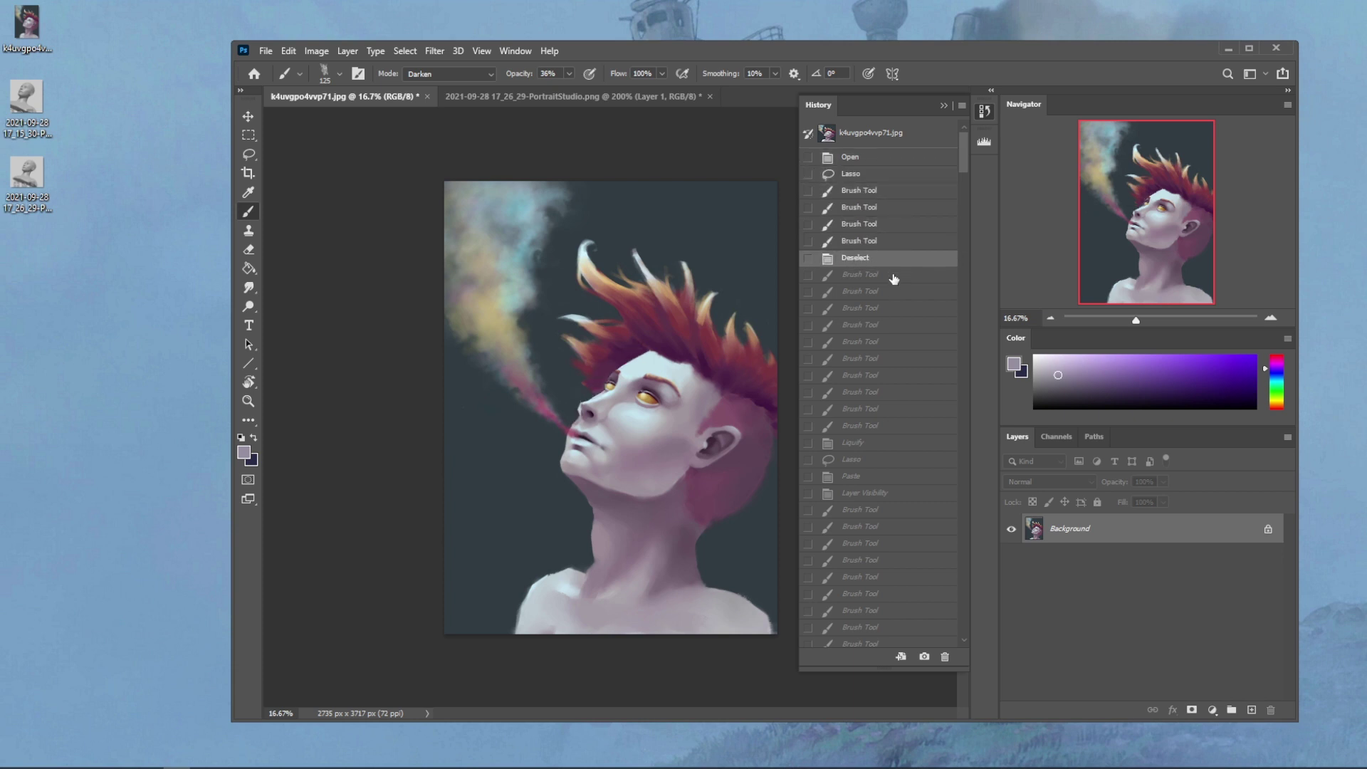
left_click(895, 292)
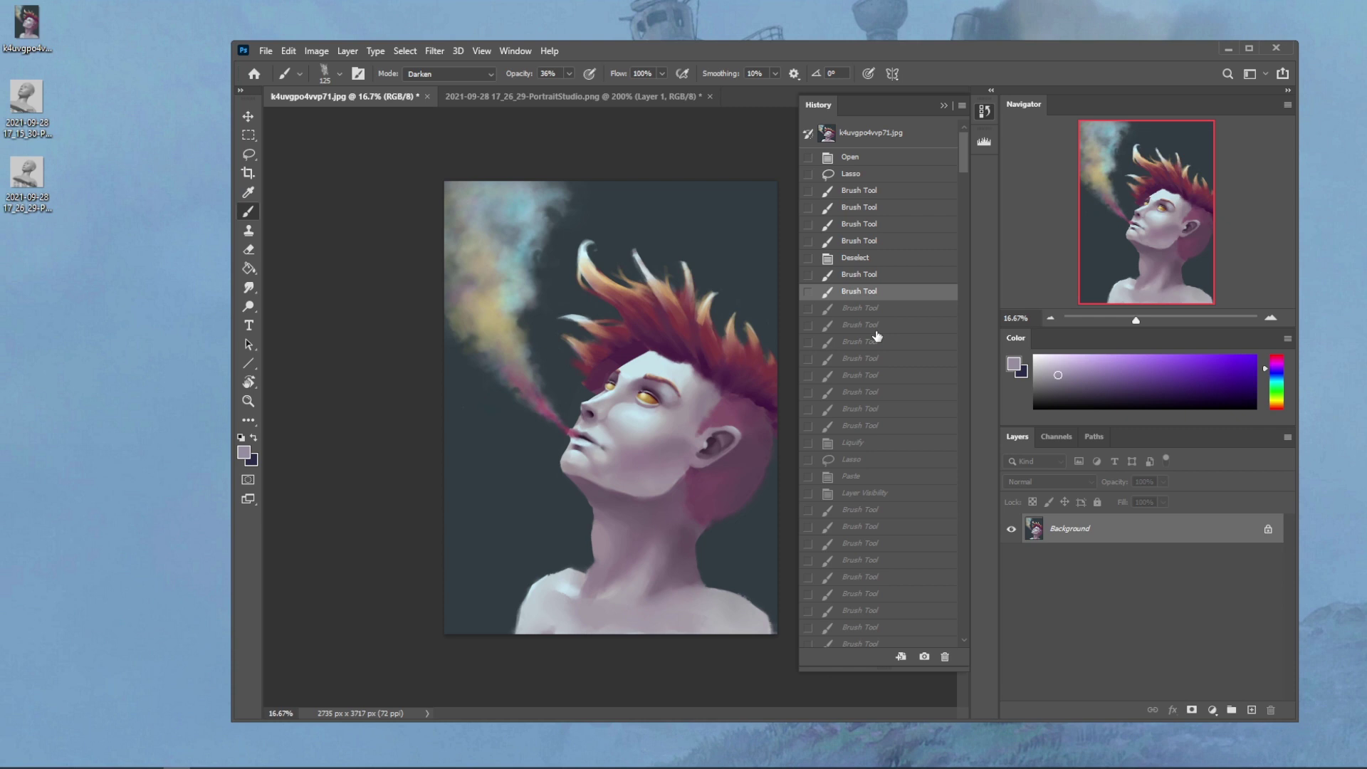
left_click(876, 330)
left_click(881, 393)
left_click(890, 427)
scroll(892, 436, "down", 3)
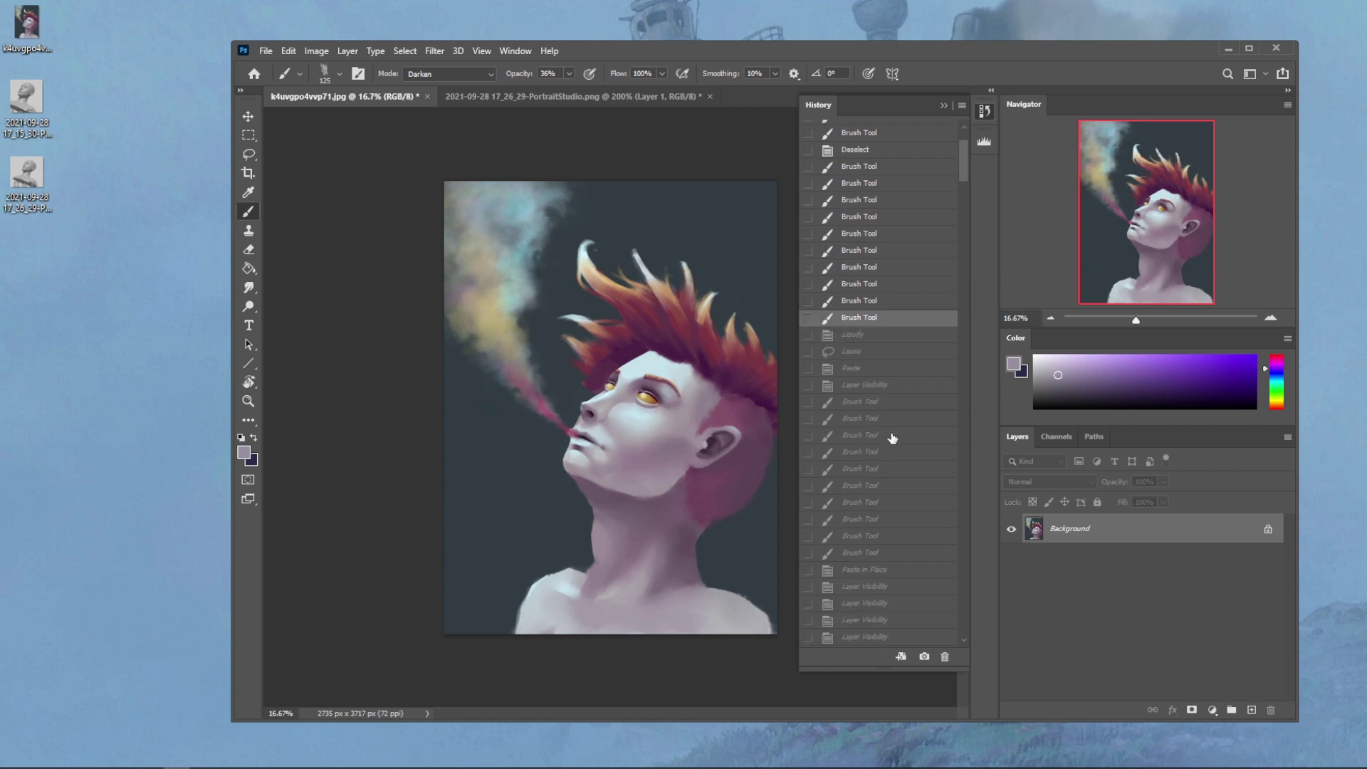
left_click(883, 353)
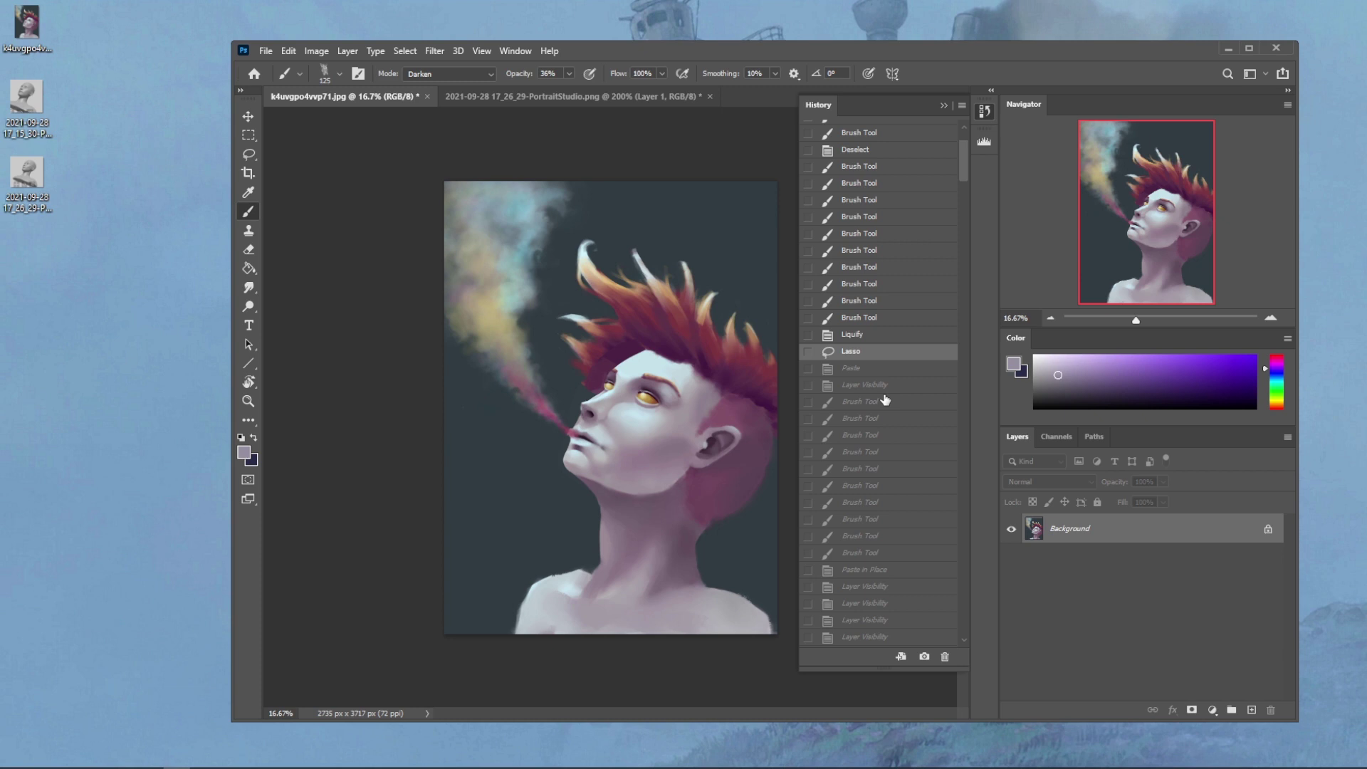
left_click(878, 272)
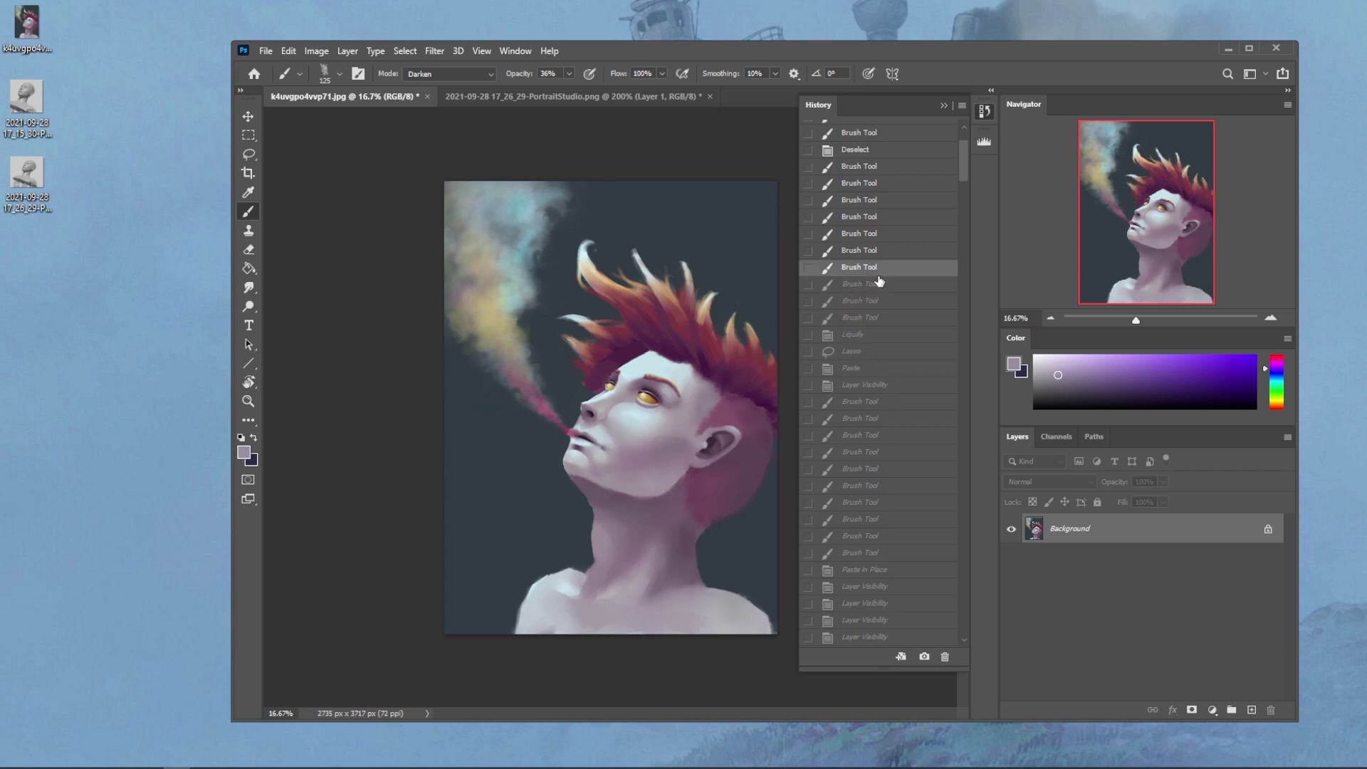
Step: Step through the Liquify, pasted face and whited-out face states up to Layer 2 and Layer 3
left_click(874, 352)
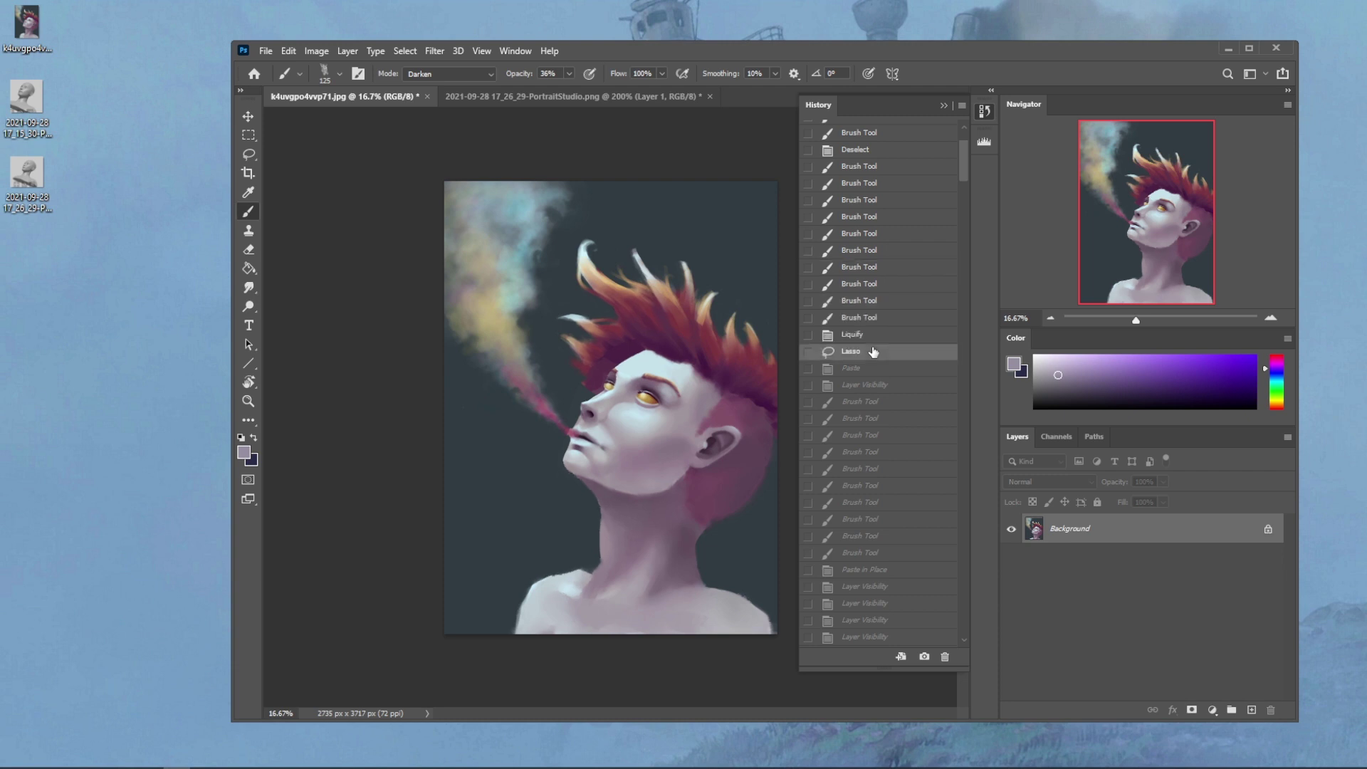
left_click(872, 370)
left_click(876, 419)
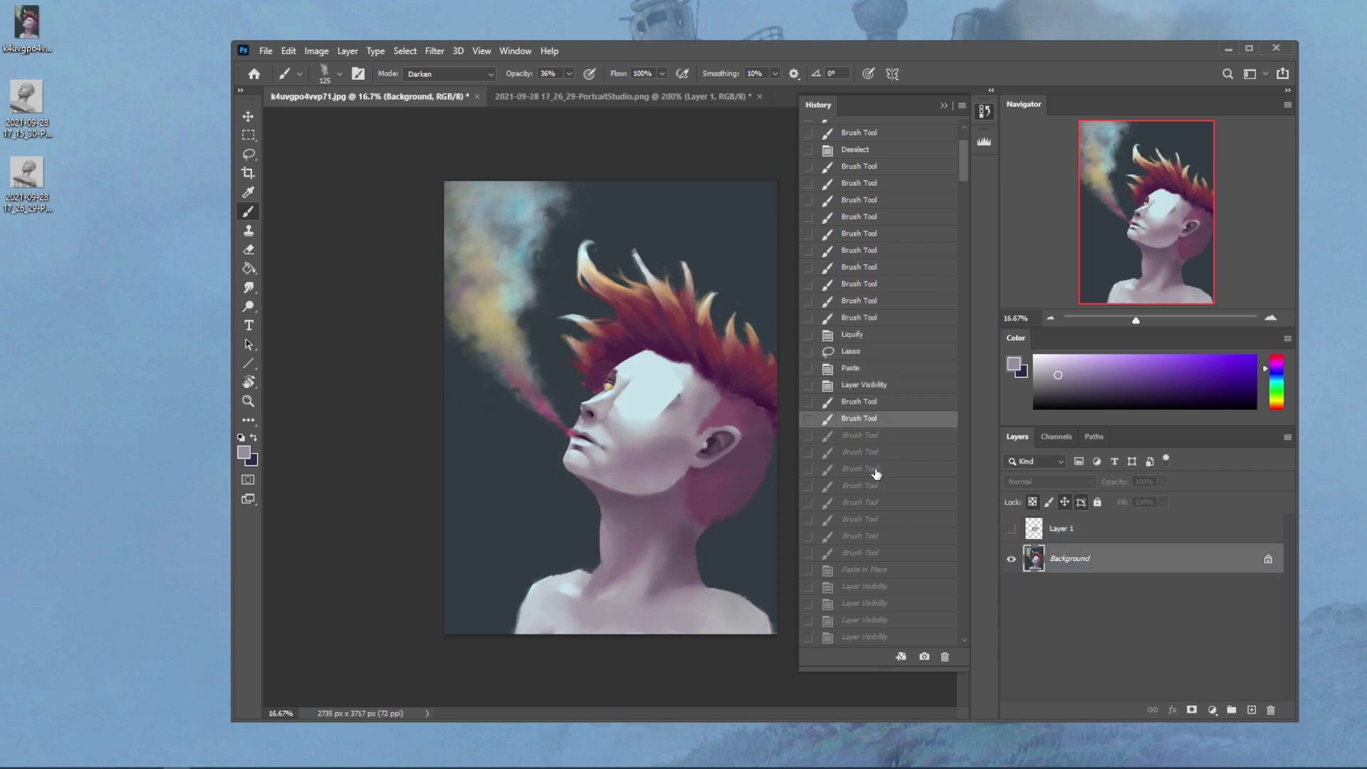
left_click(877, 470)
scroll(886, 479, "down", 2)
scroll(886, 473, "down", 1)
left_click(876, 411)
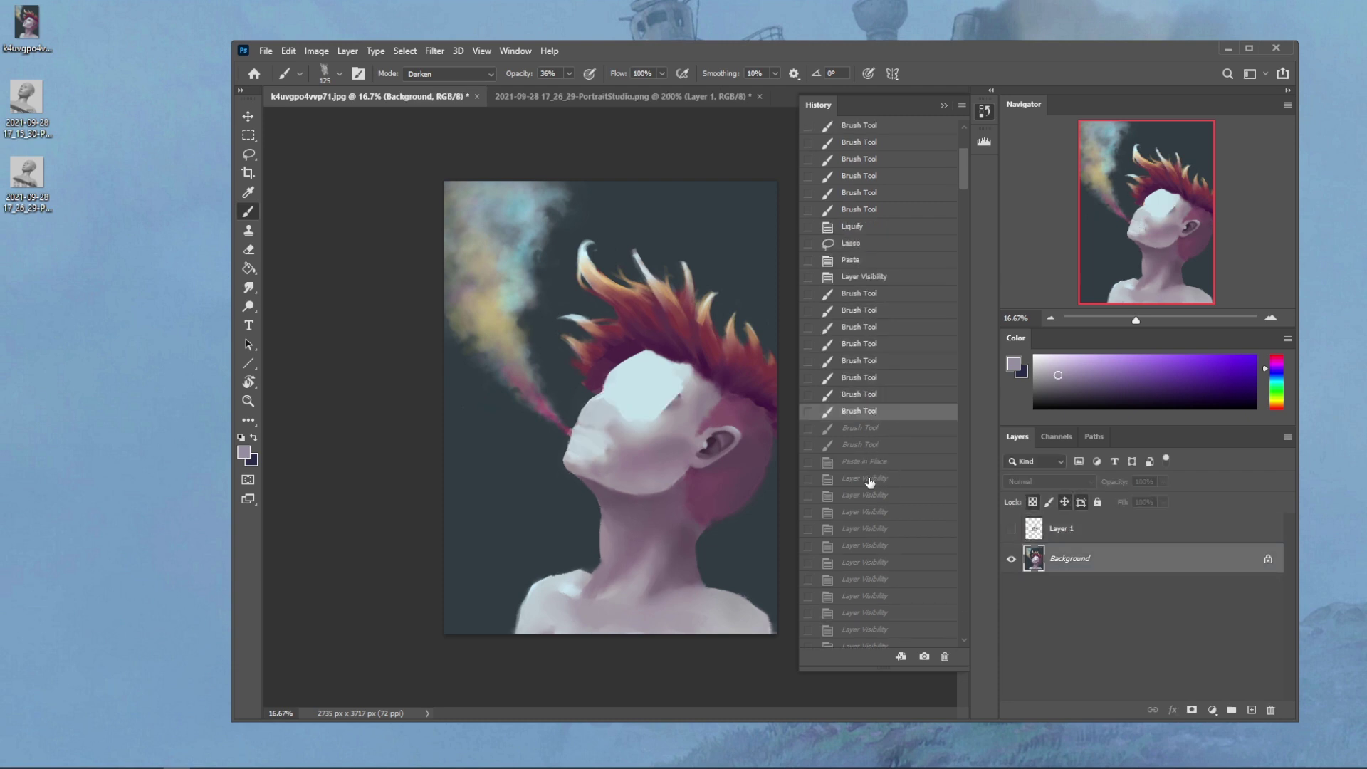
left_click(875, 447)
scroll(873, 453, "down", 3)
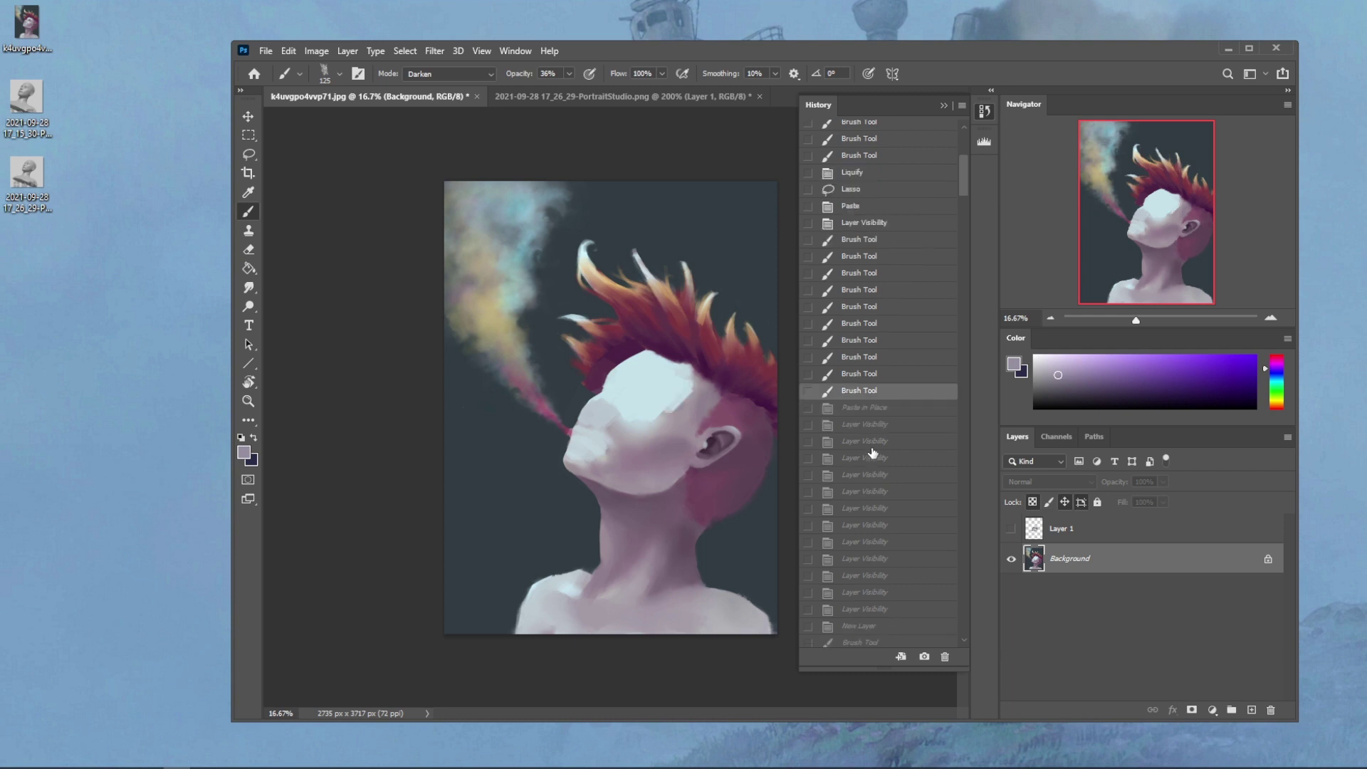
left_click(873, 443)
left_click(876, 494)
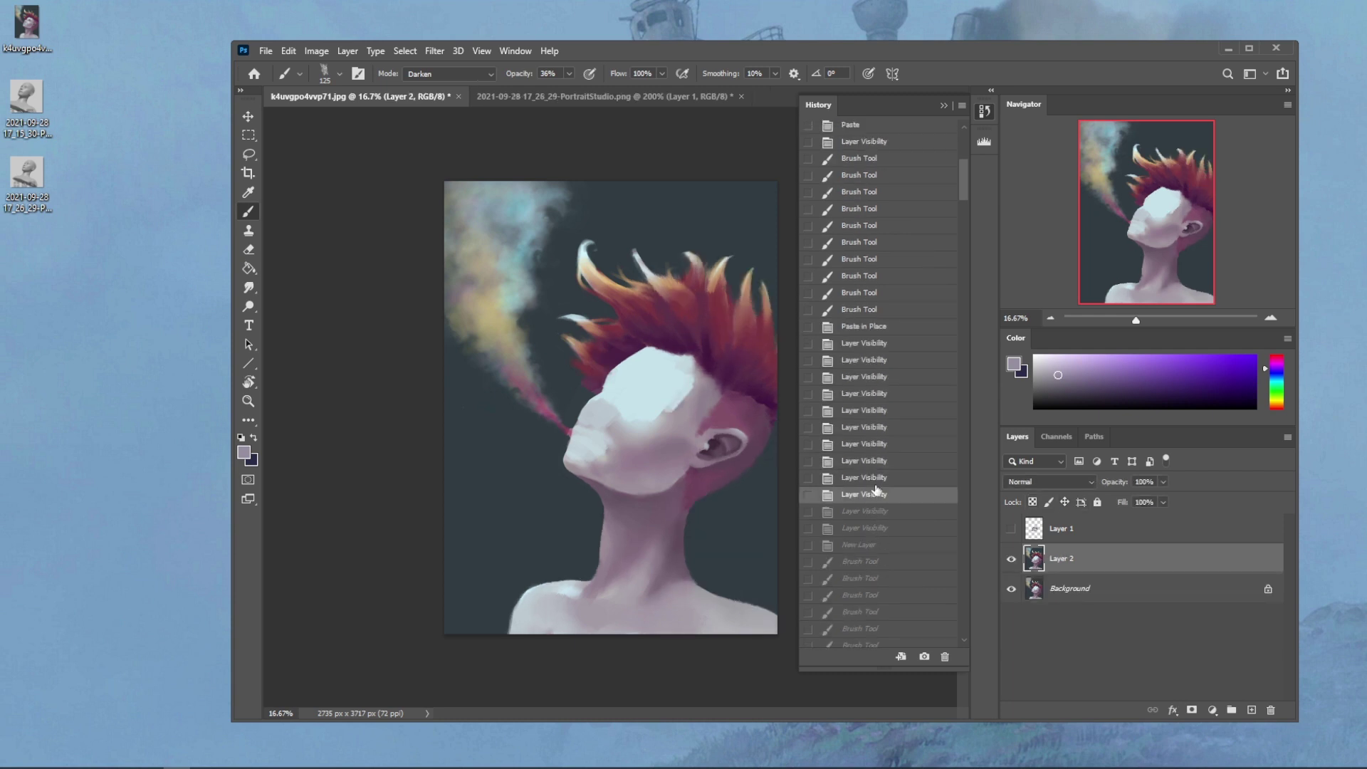
left_click(863, 312)
left_click(869, 546)
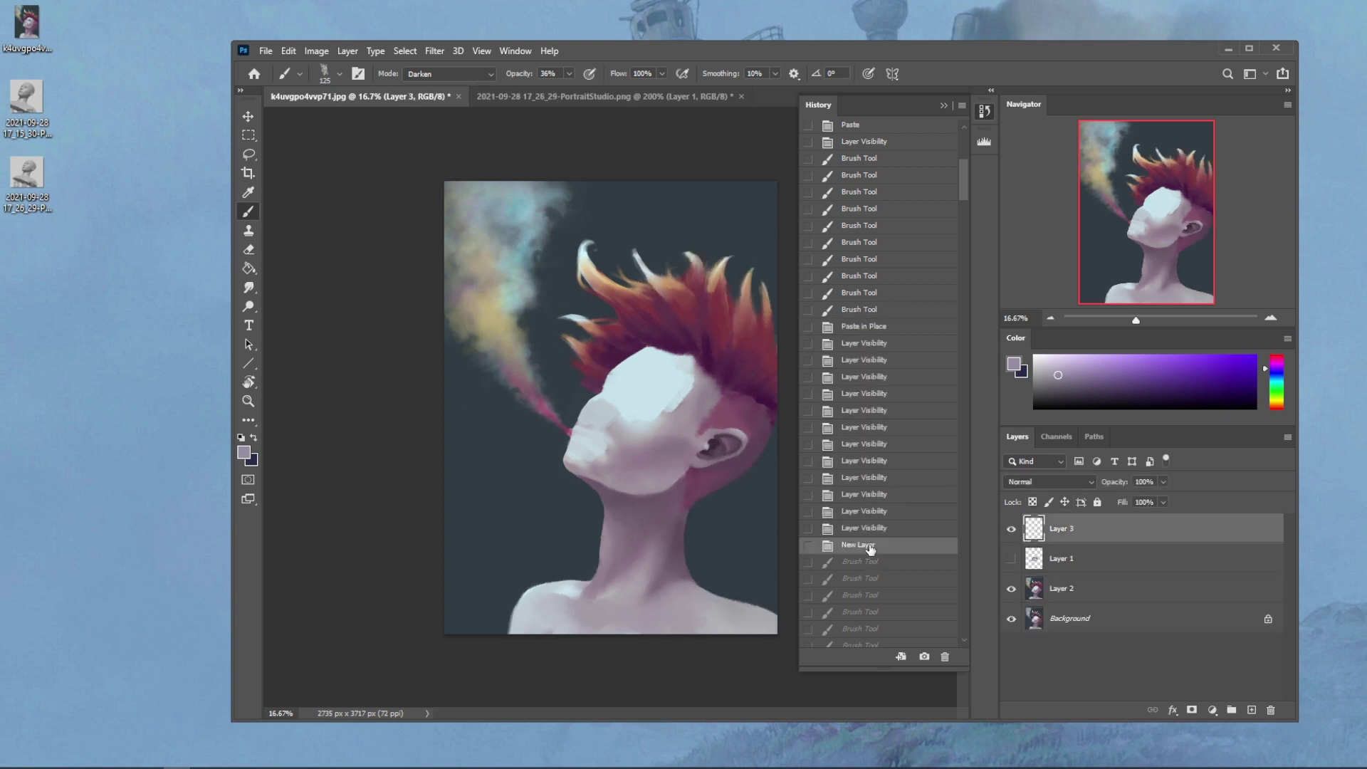
left_click(863, 312)
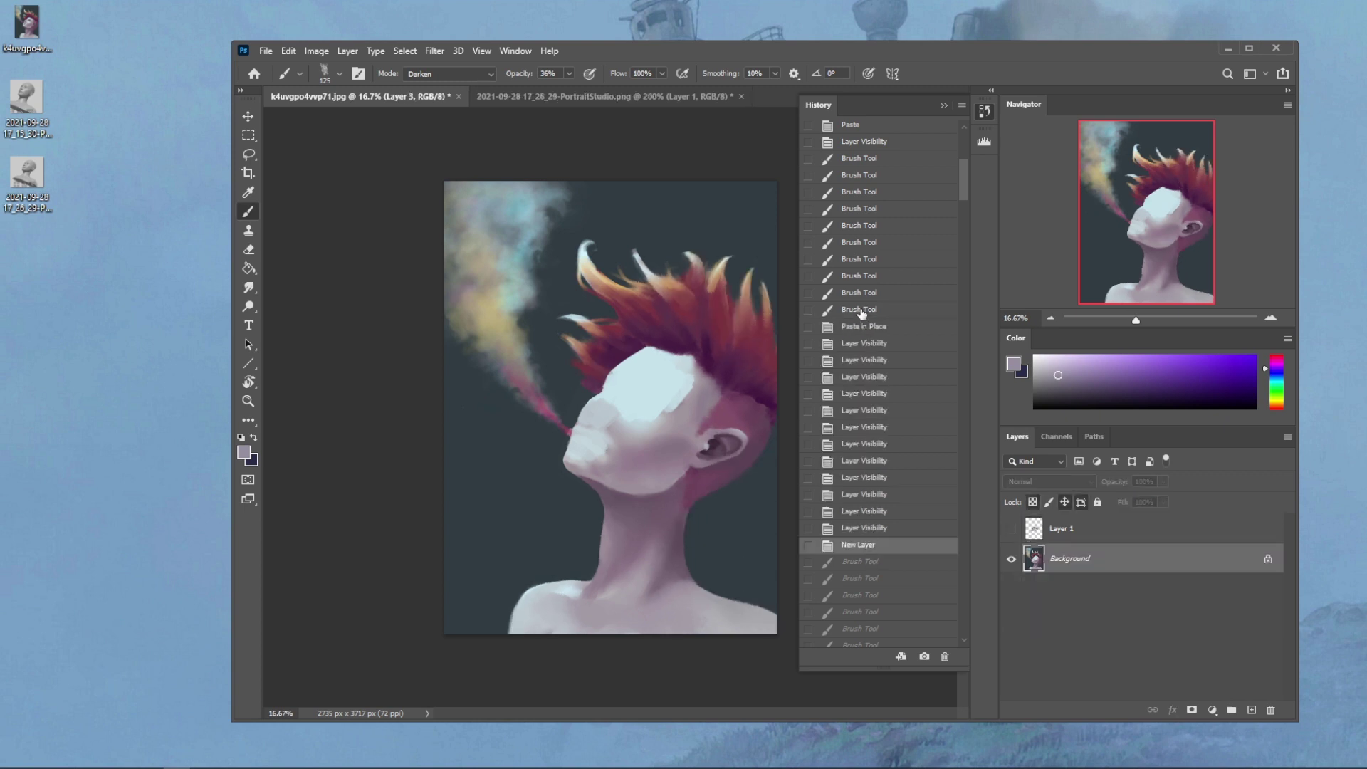
left_click(881, 548)
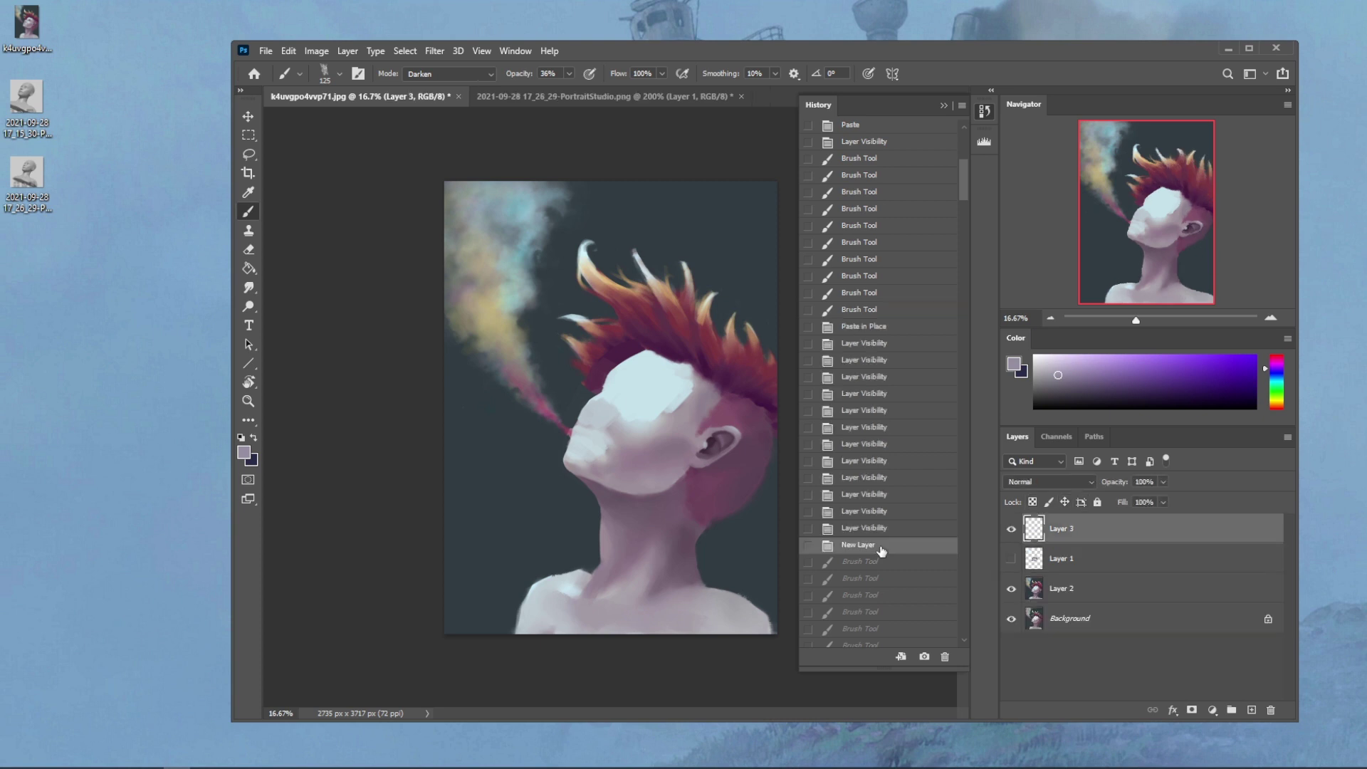
Step: Review the pink face guide lines, painted features, and pasted Layers 4 and 5 with their free transform
scroll(881, 552, "down", 3)
left_click(874, 503)
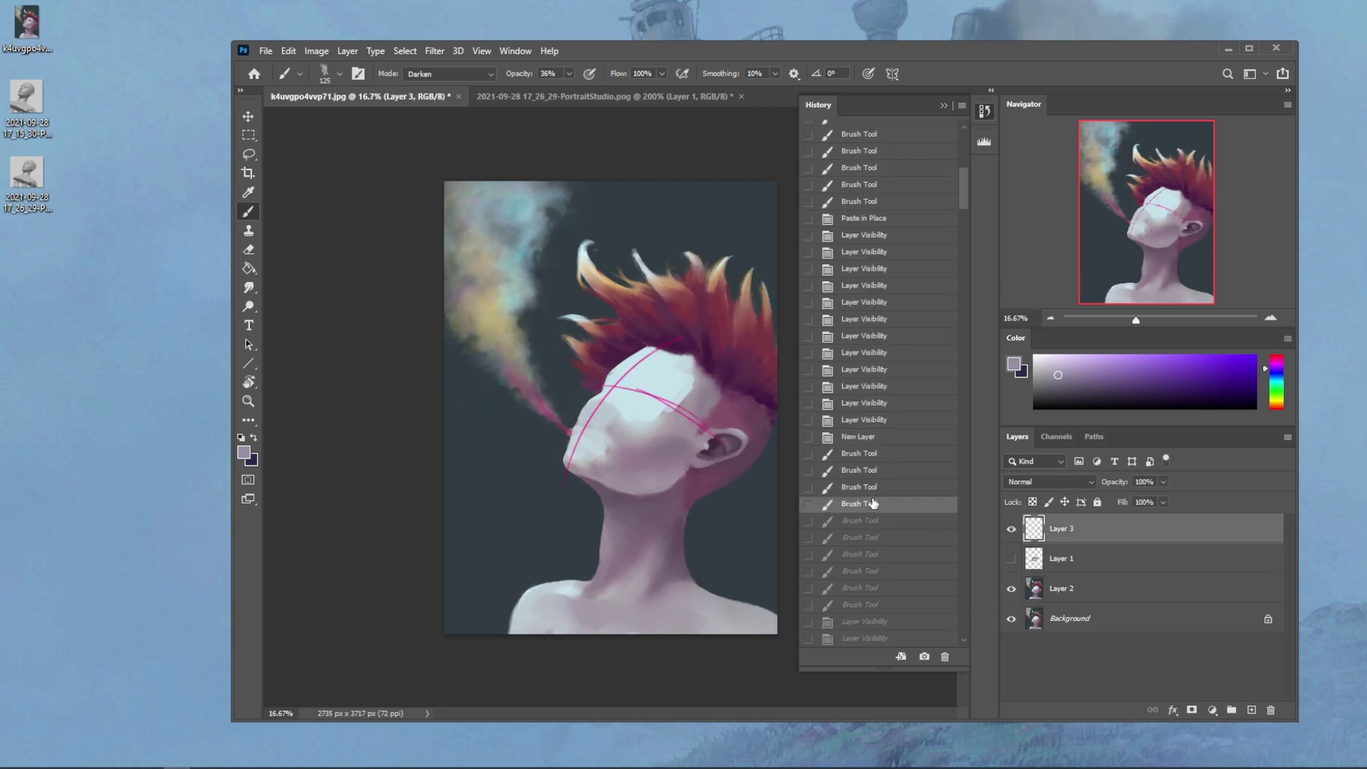
scroll(874, 503, "down", 8)
left_click(875, 513)
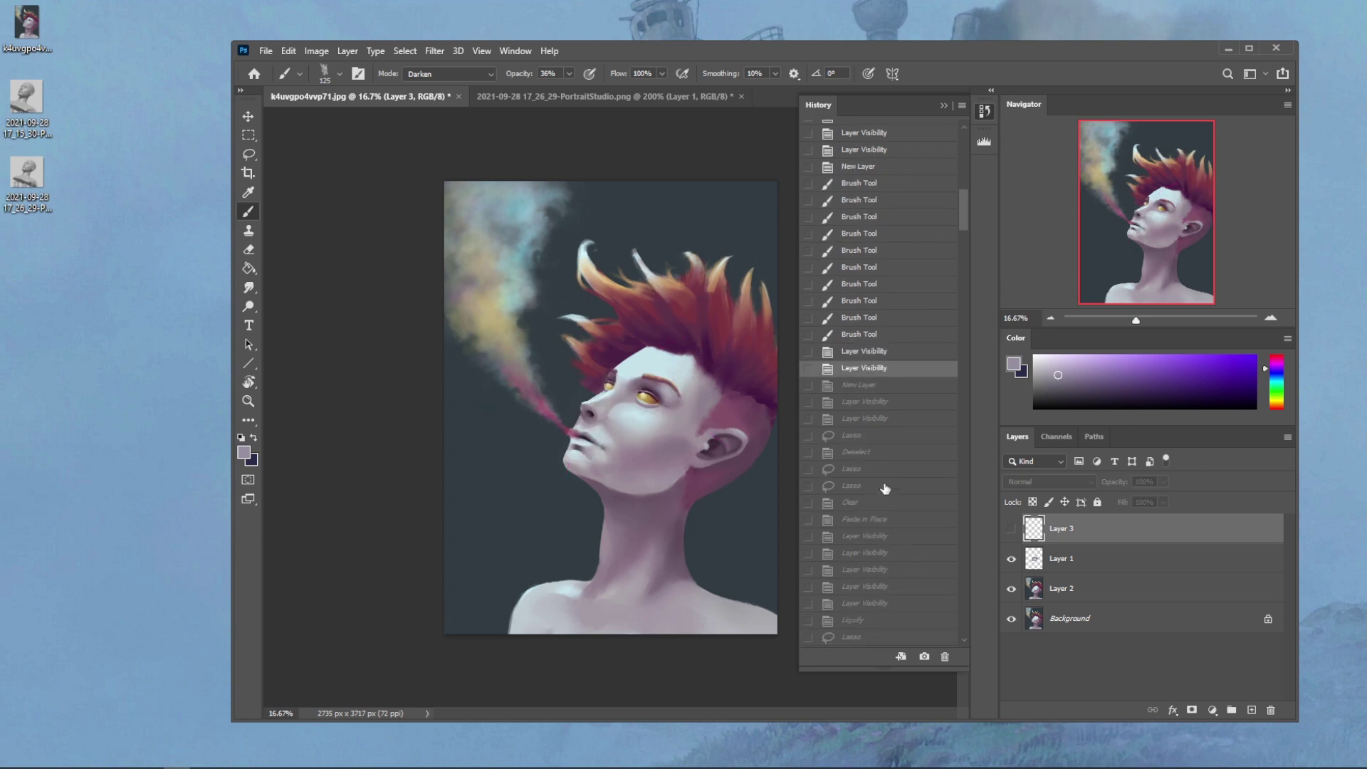
left_click(882, 437)
left_click(883, 485)
left_click(883, 519)
scroll(883, 531, "down", 5)
left_click(883, 525)
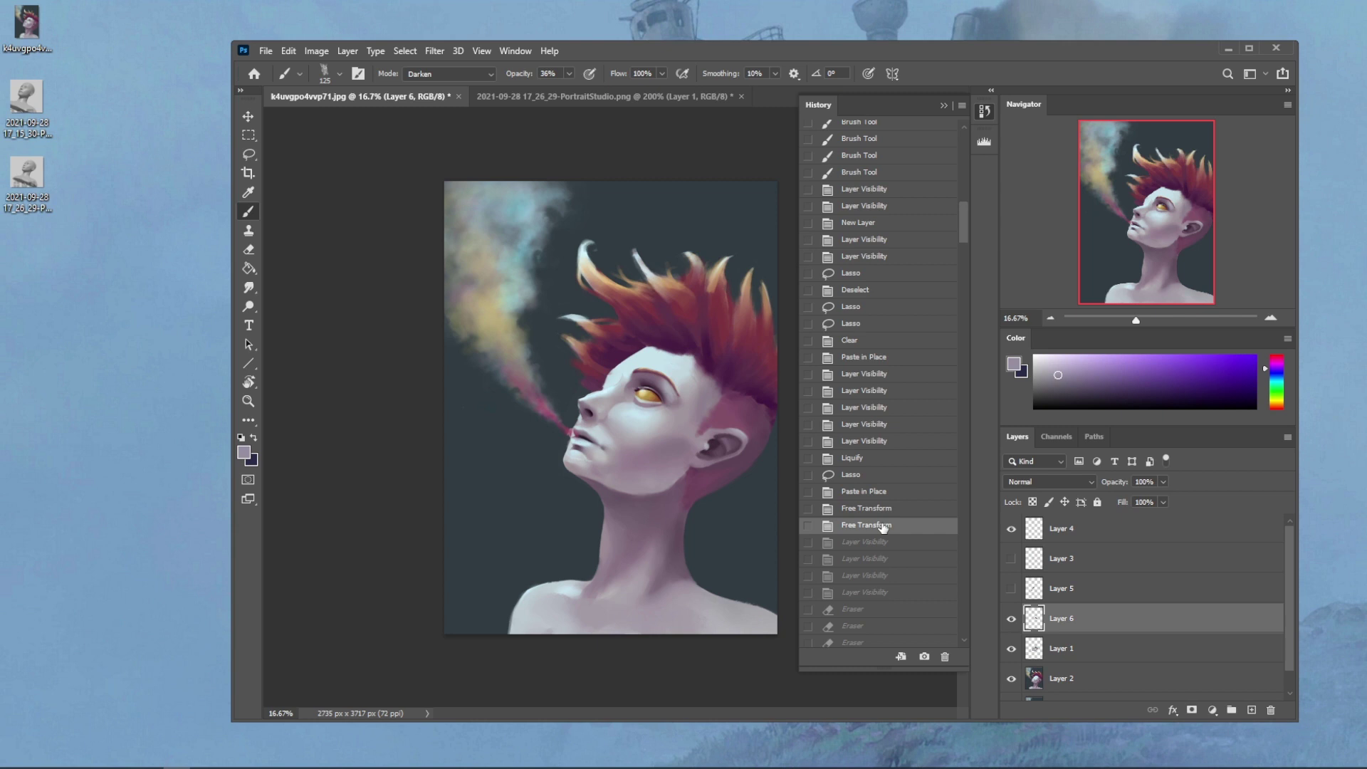
Step: Revisit the layer visibility changes, the liquified eye, and the Layer 6 paste with its free transforms
left_click(859, 323)
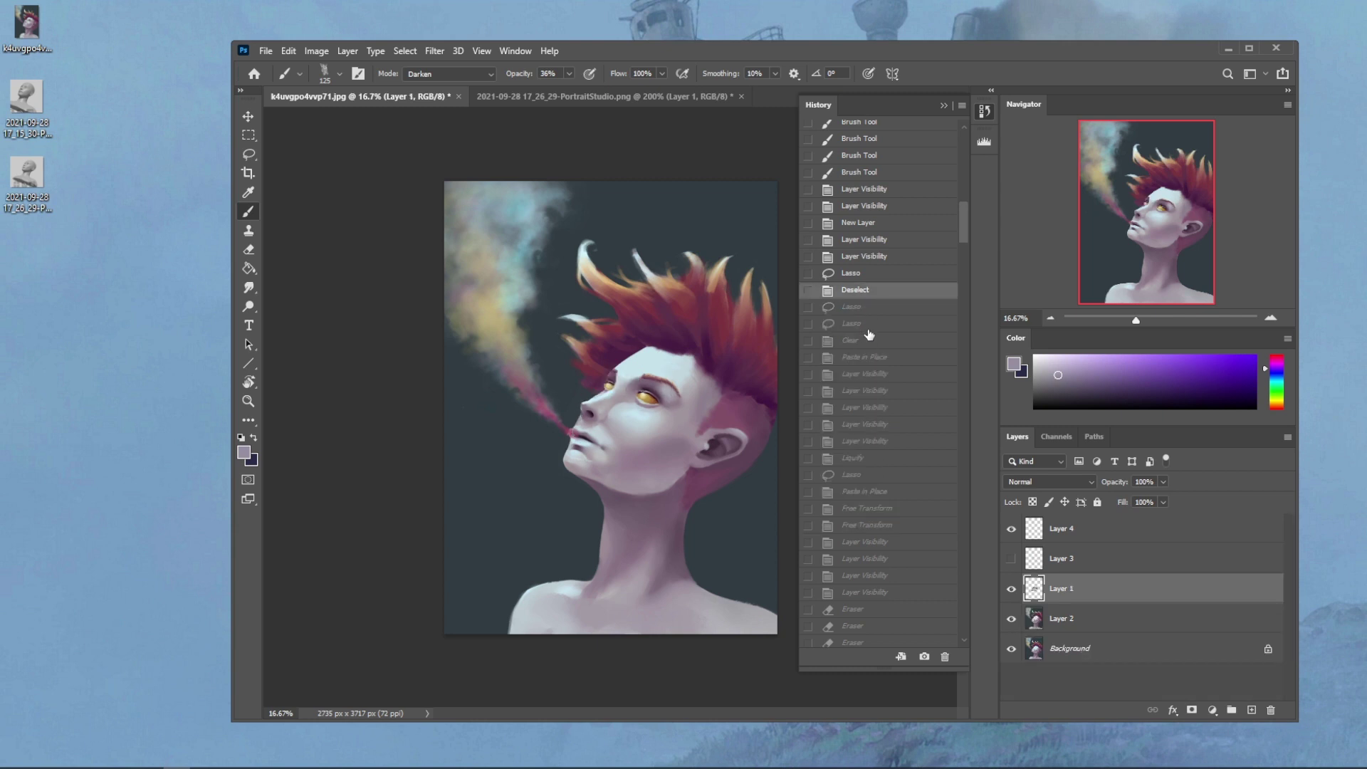
left_click(875, 375)
left_click(878, 407)
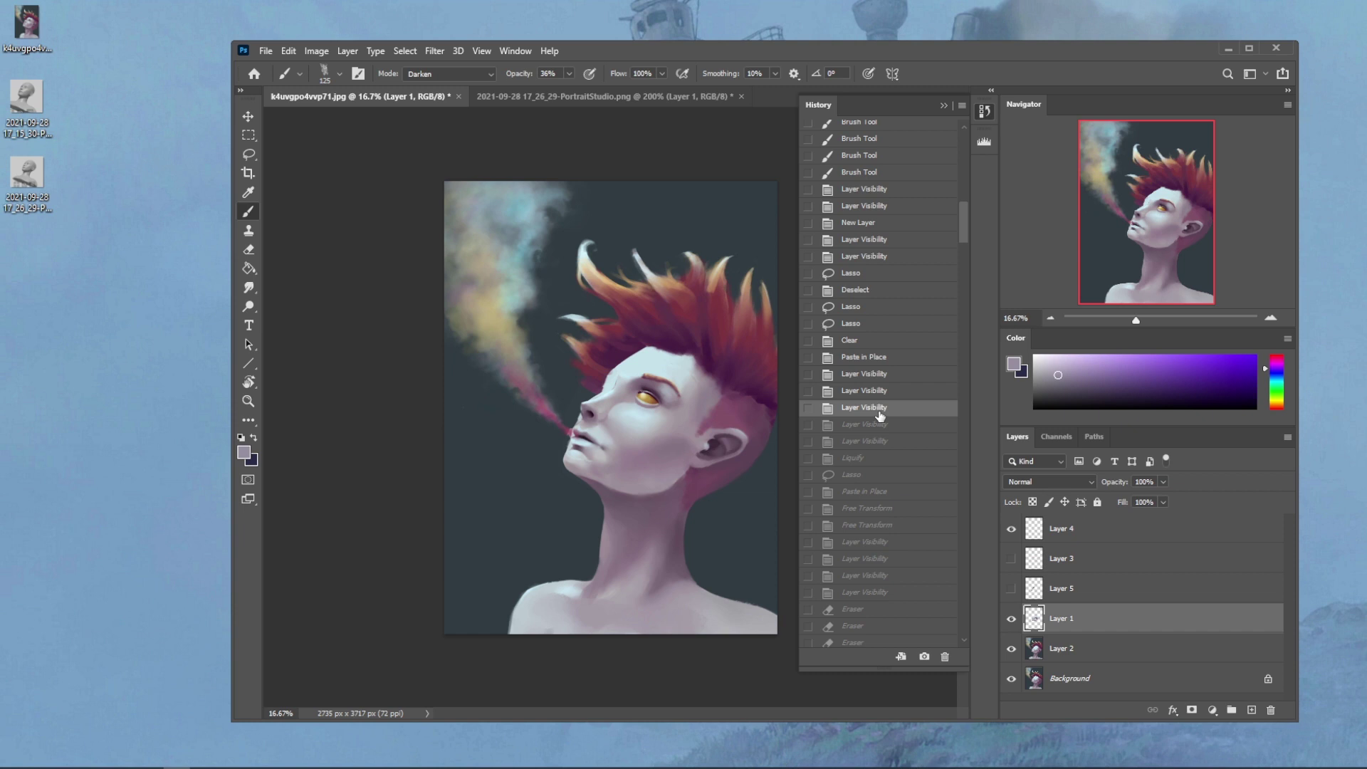
left_click(882, 442)
left_click(876, 460)
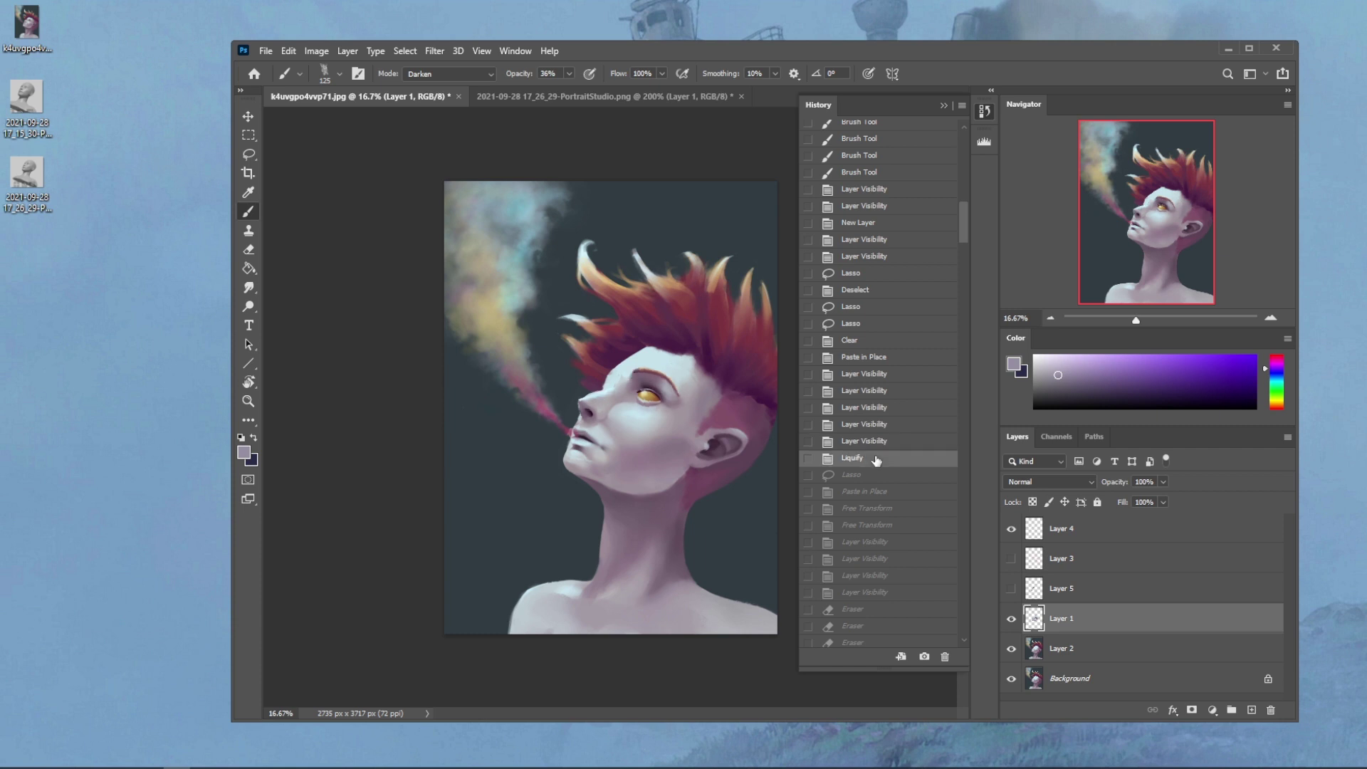
left_click(862, 358)
left_click(874, 412)
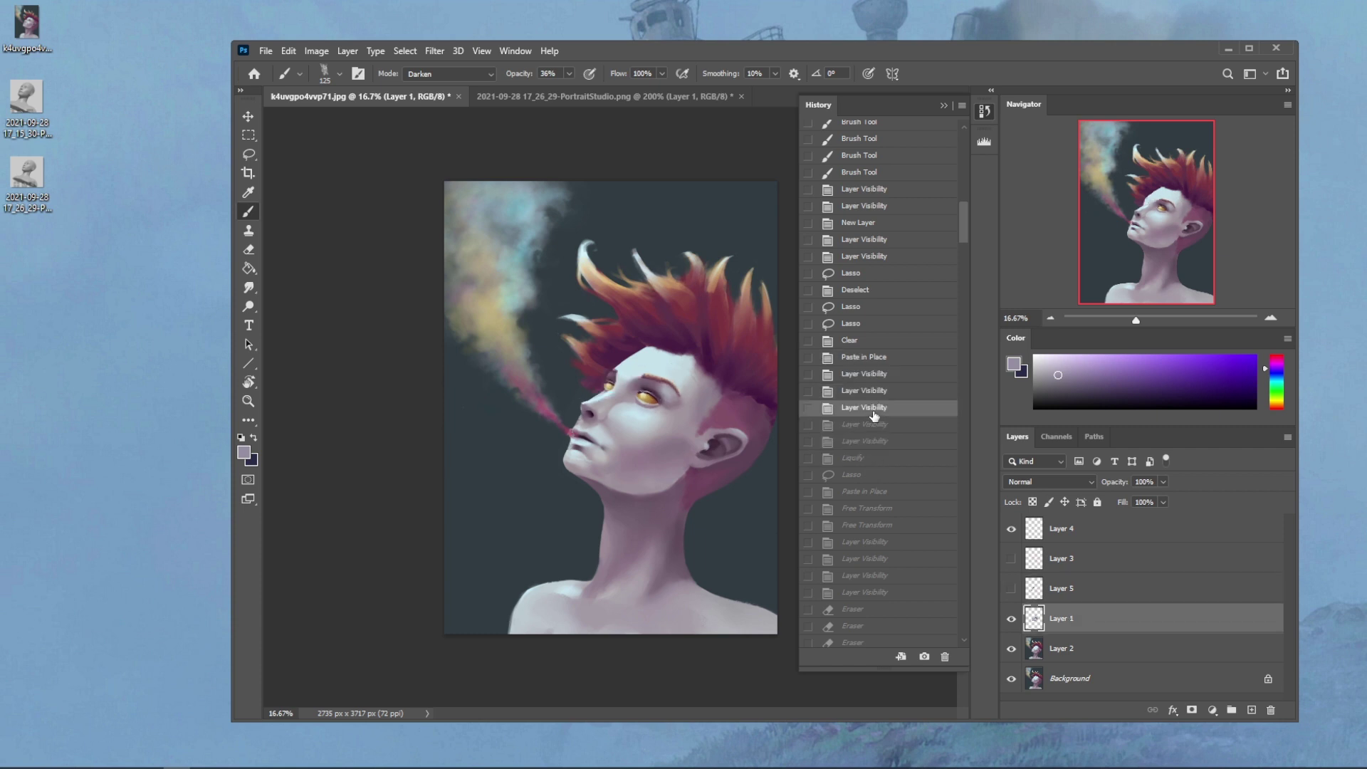
left_click(881, 447)
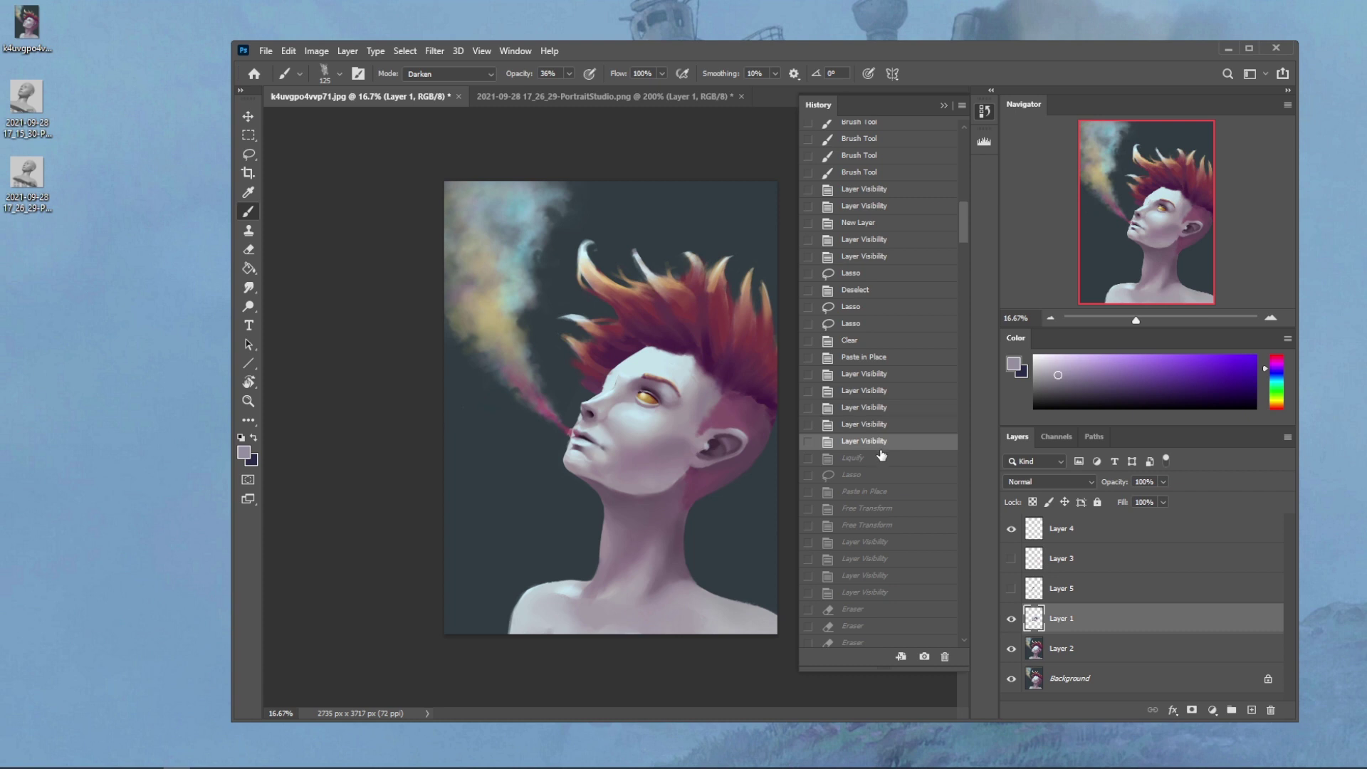
left_click(880, 460)
left_click(877, 489)
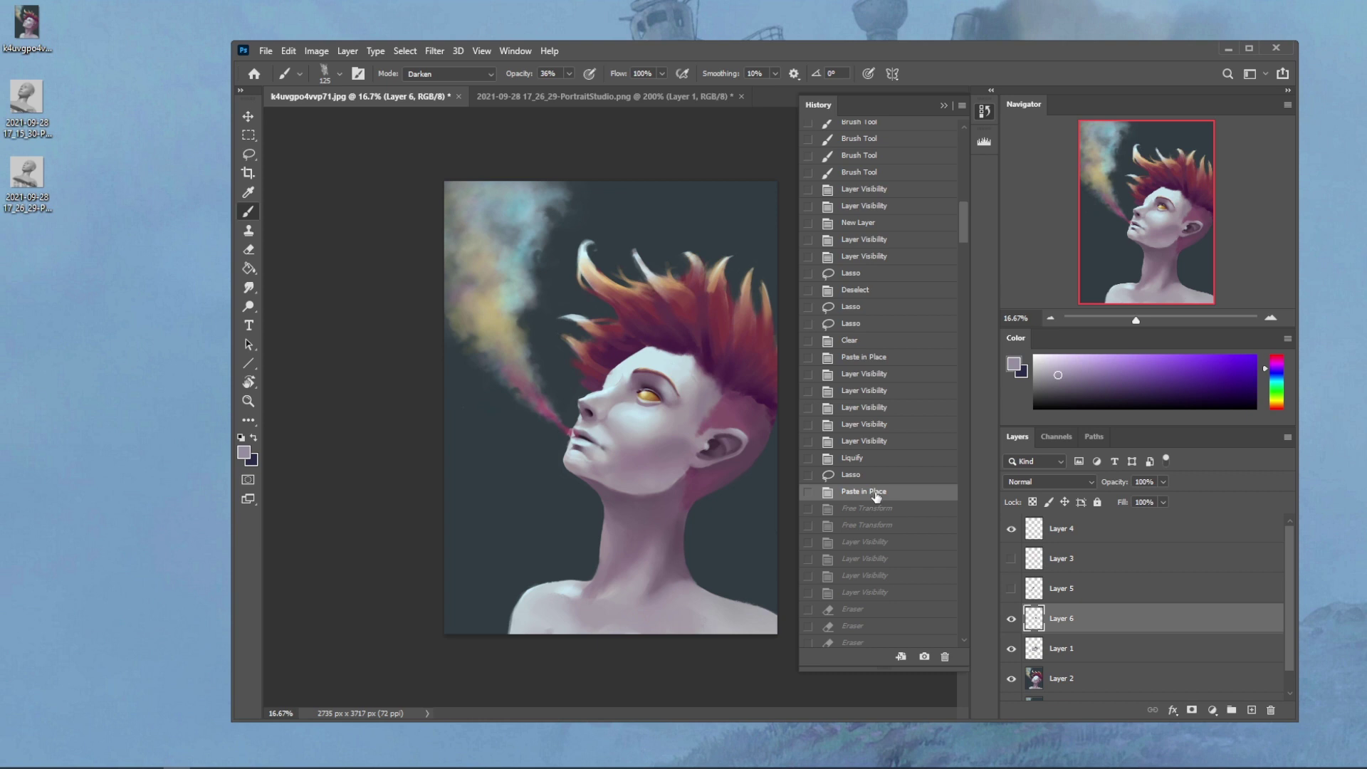
left_click(880, 509)
scroll(882, 495, "down", 1)
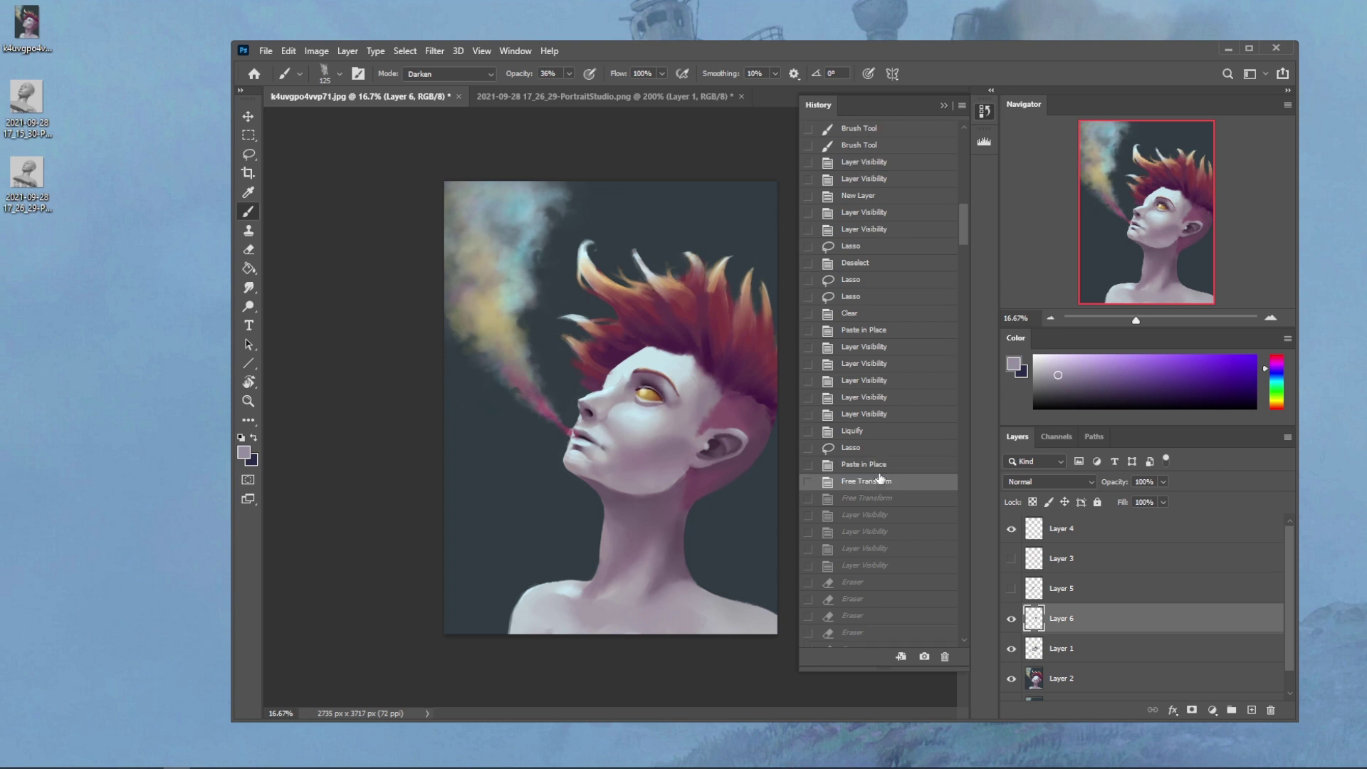
left_click(884, 501)
Step: Advance through the later brush and eraser steps, stopping on a late Eraser state
scroll(884, 506, "down", 5)
left_click(883, 504)
scroll(883, 505, "down", 6)
left_click(883, 499)
left_click(884, 507)
scroll(884, 507, "down", 5)
left_click(884, 507)
scroll(884, 507, "down", 5)
left_click(884, 507)
scroll(884, 507, "down", 5)
left_click(884, 507)
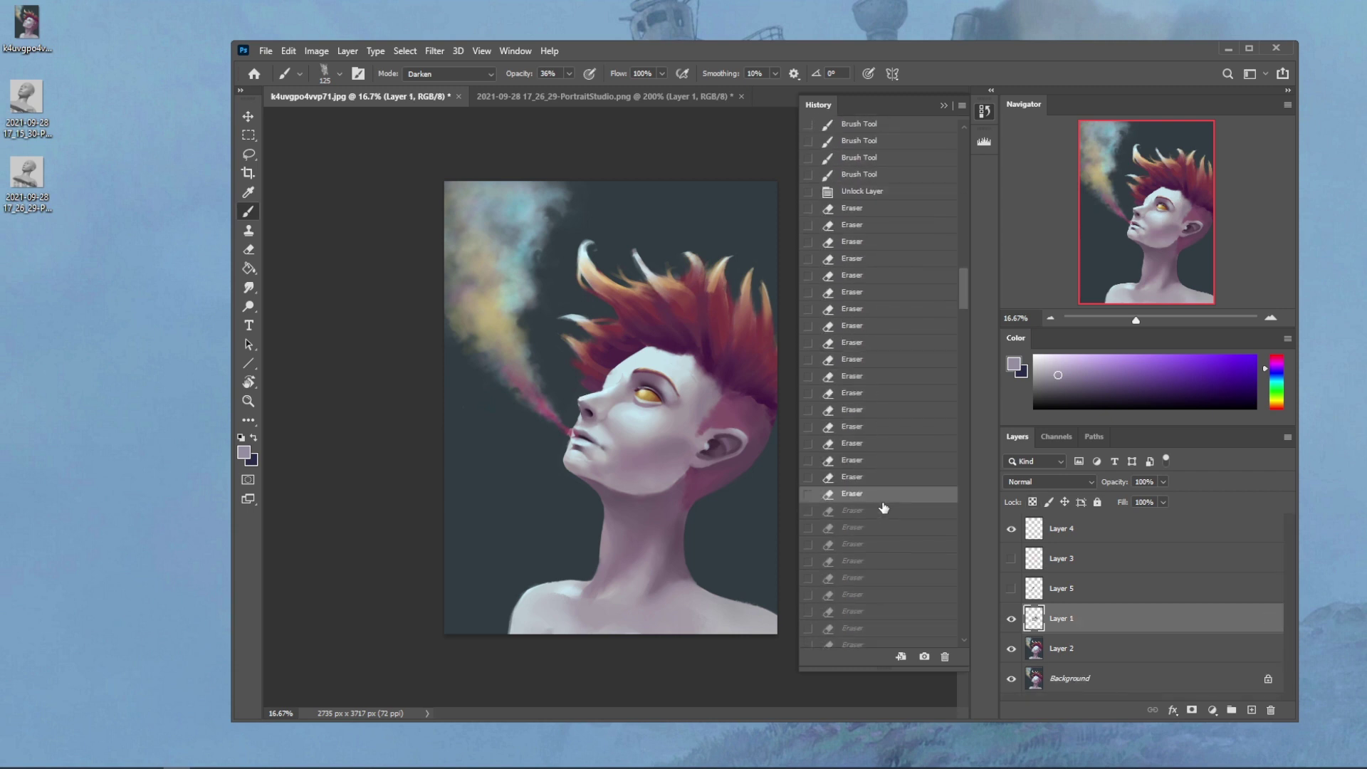
scroll(884, 507, "down", 5)
left_click(884, 507)
scroll(883, 507, "down", 5)
left_click(884, 506)
scroll(884, 507, "down", 6)
left_click(884, 507)
scroll(884, 507, "down", 5)
left_click(884, 507)
scroll(884, 507, "down", 5)
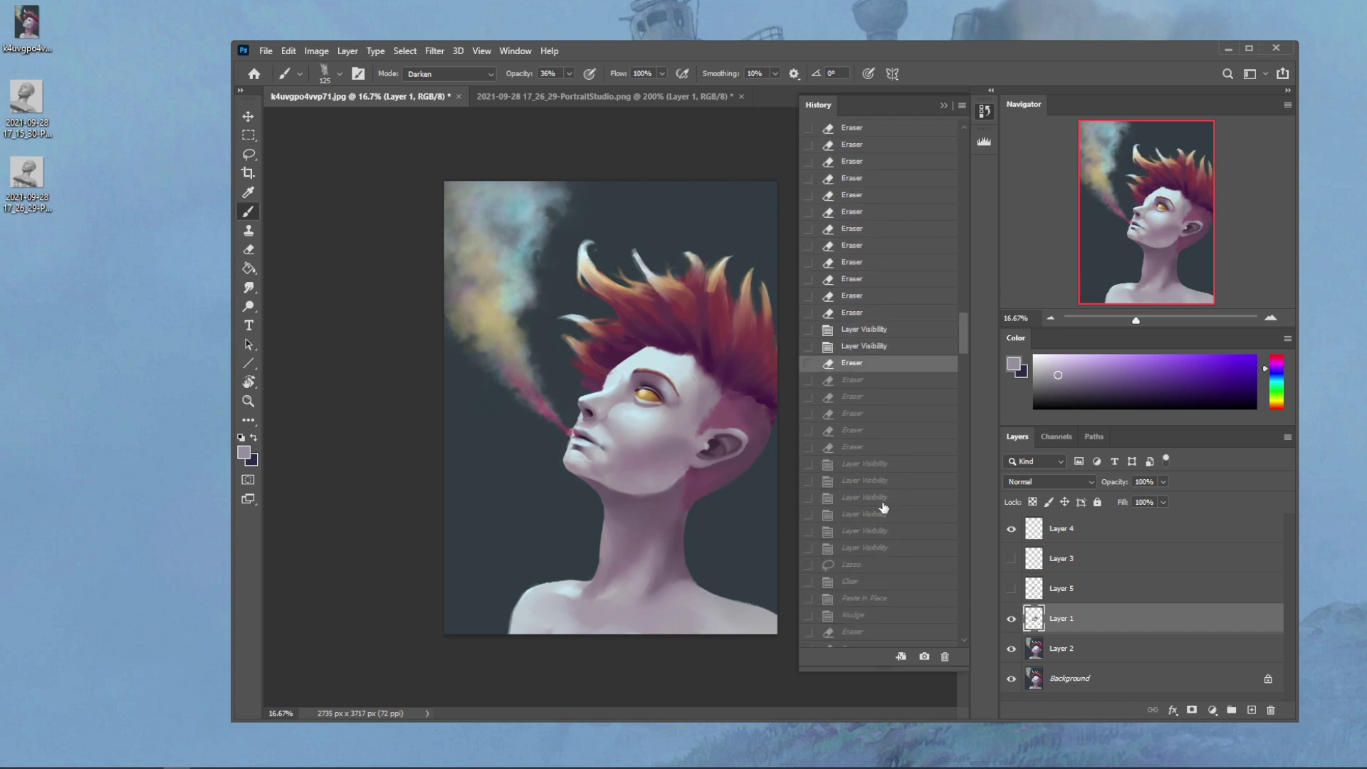
Step: Step forward through the History states past the smudge, brush-stroke and layer-visibility steps
left_click(883, 507)
scroll(883, 507, "down", 5)
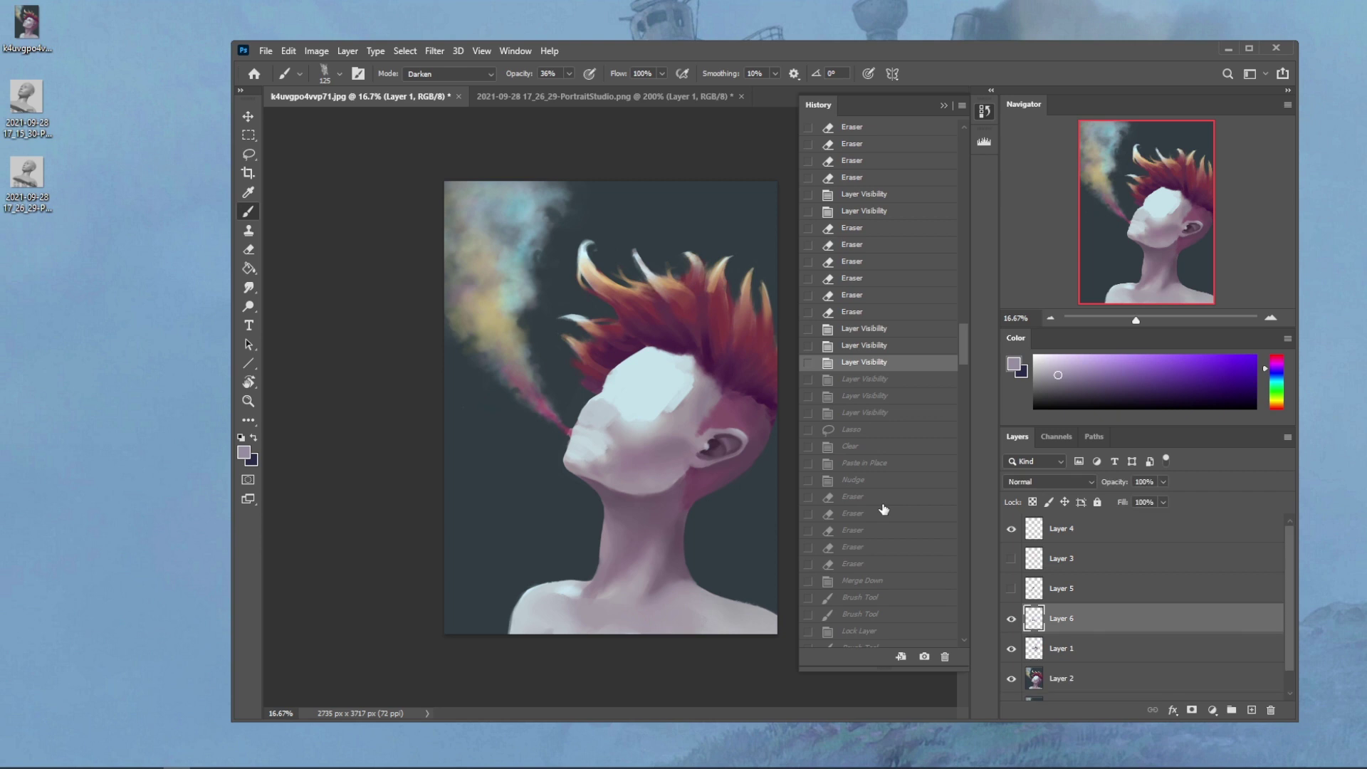
left_click(884, 507)
scroll(884, 507, "down", 5)
left_click(884, 507)
scroll(884, 507, "down", 5)
left_click(883, 507)
scroll(884, 507, "down", 5)
left_click(883, 507)
scroll(884, 509, "down", 5)
left_click(883, 510)
scroll(884, 509, "down", 5)
left_click(884, 507)
scroll(884, 507, "down", 5)
left_click(884, 507)
scroll(884, 510, "down", 5)
left_click(883, 509)
scroll(883, 509, "down", 5)
left_click(884, 509)
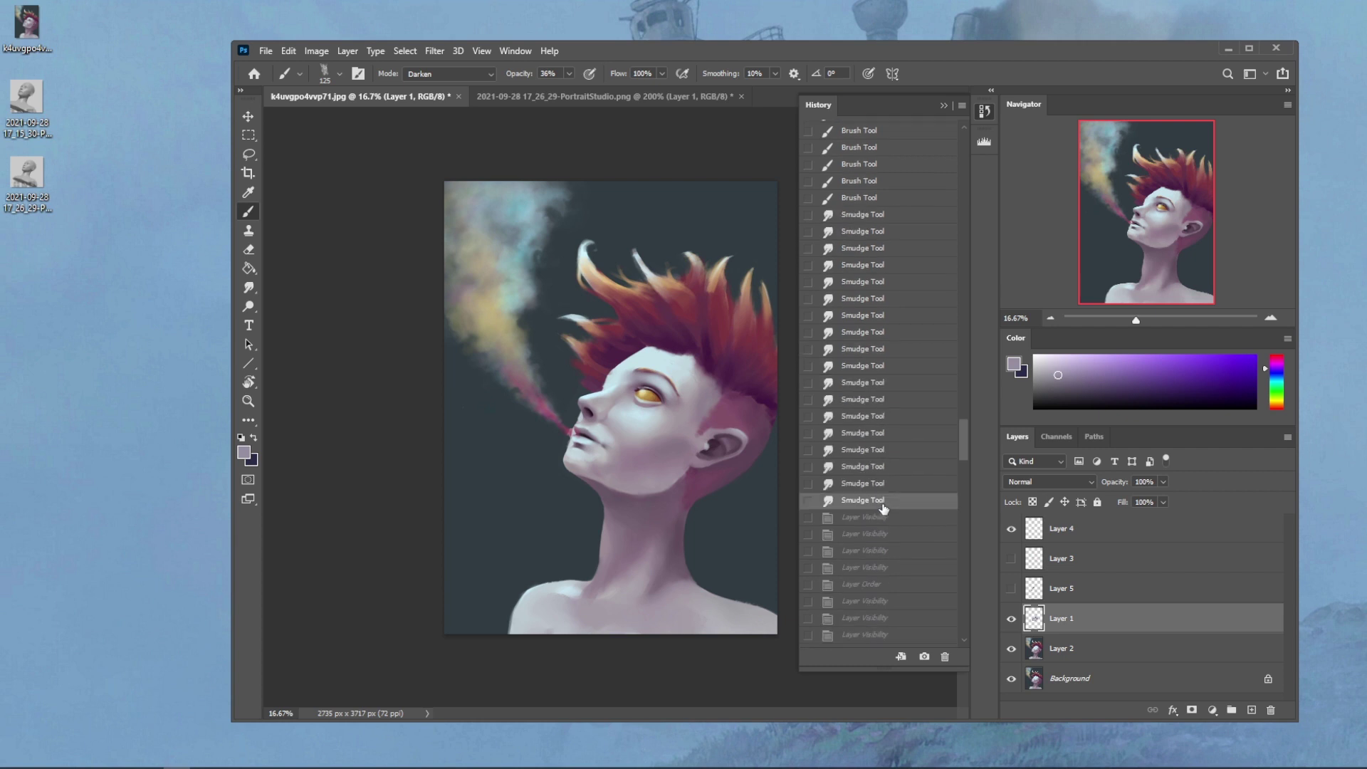
scroll(884, 509, "down", 5)
left_click(884, 509)
scroll(884, 509, "down", 5)
scroll(884, 509, "down", 5)
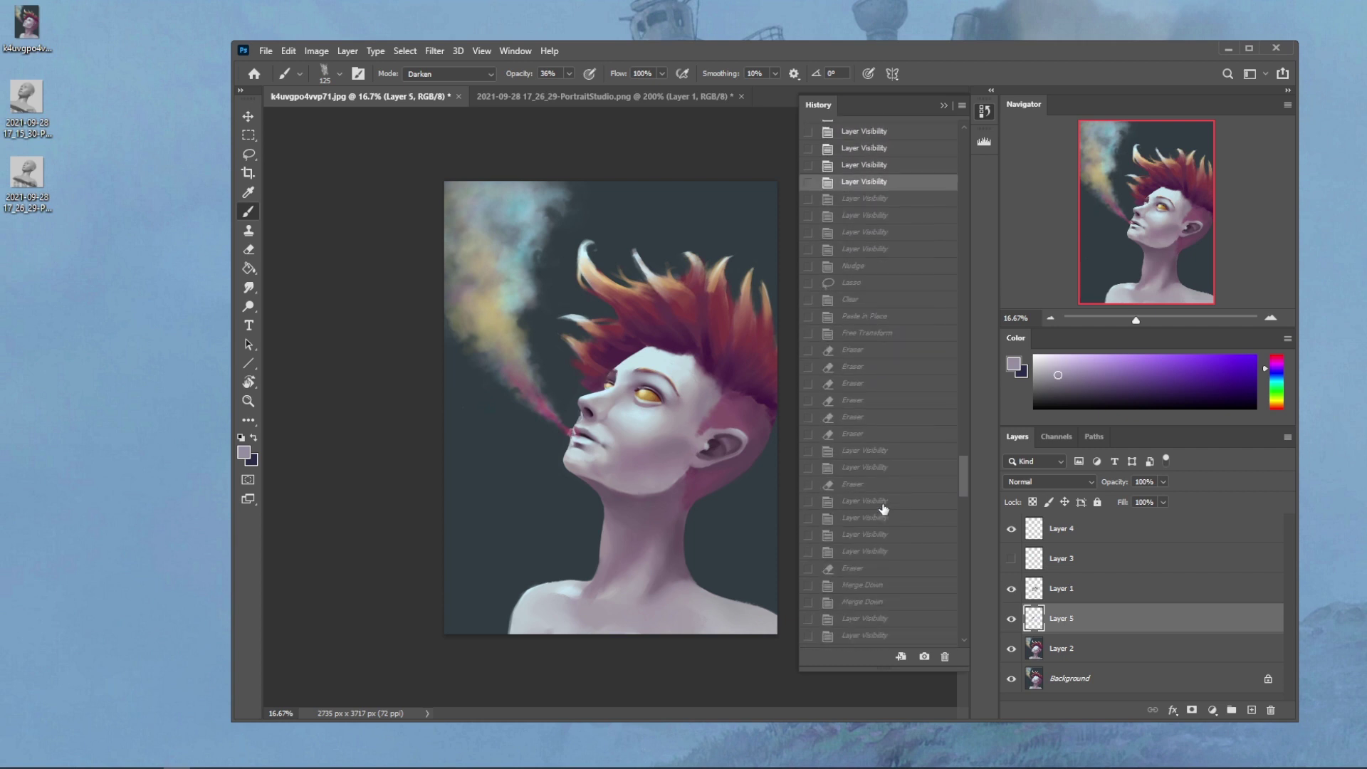
Step: Advance past the layer merges and lasso step to the last Brush Tool state, then collapse History
left_click(883, 508)
scroll(884, 508, "down", 5)
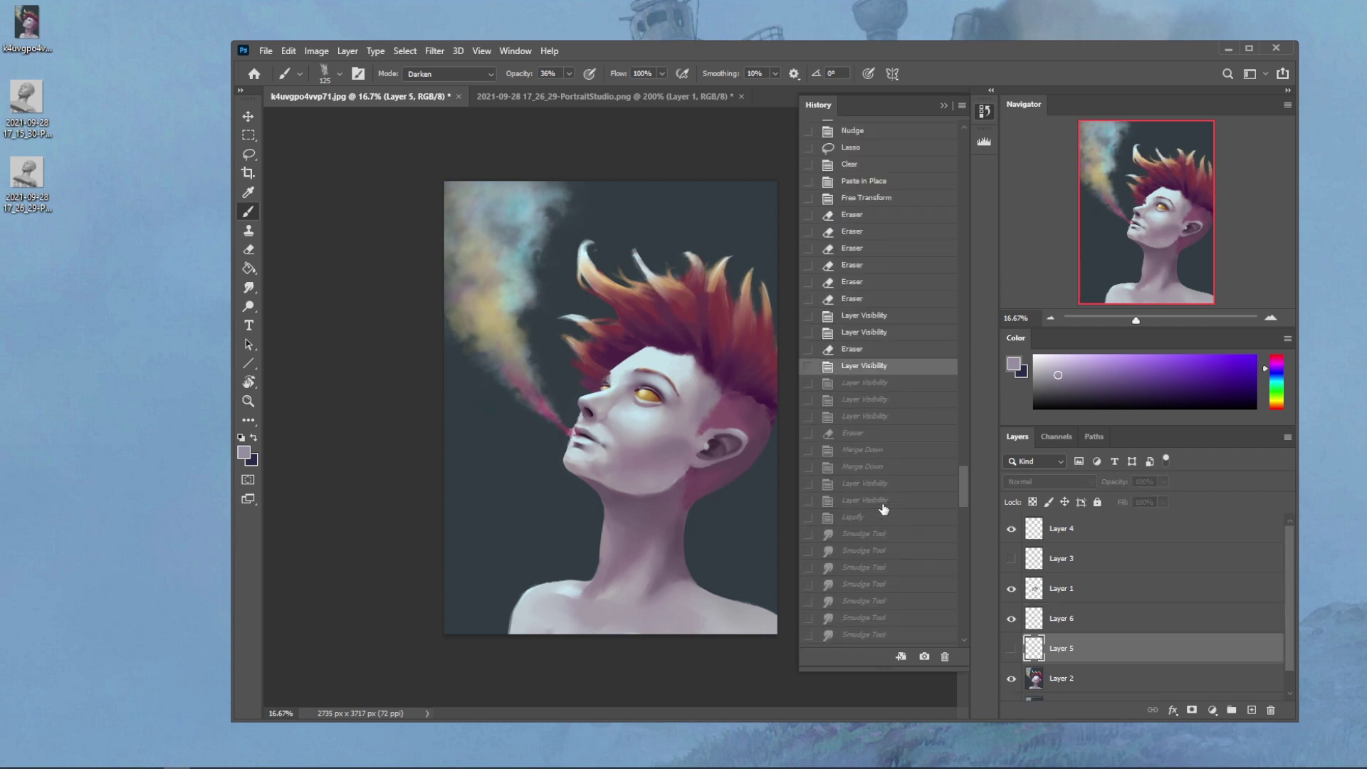
left_click(884, 509)
scroll(884, 509, "down", 5)
left_click(884, 507)
scroll(884, 509, "down", 5)
left_click(884, 509)
scroll(883, 509, "down", 5)
left_click(883, 508)
scroll(884, 509, "down", 5)
left_click(884, 509)
scroll(884, 509, "down", 5)
left_click(884, 508)
scroll(883, 509, "down", 5)
left_click(883, 508)
scroll(883, 508, "down", 5)
left_click(883, 508)
scroll(883, 509, "down", 5)
left_click(883, 509)
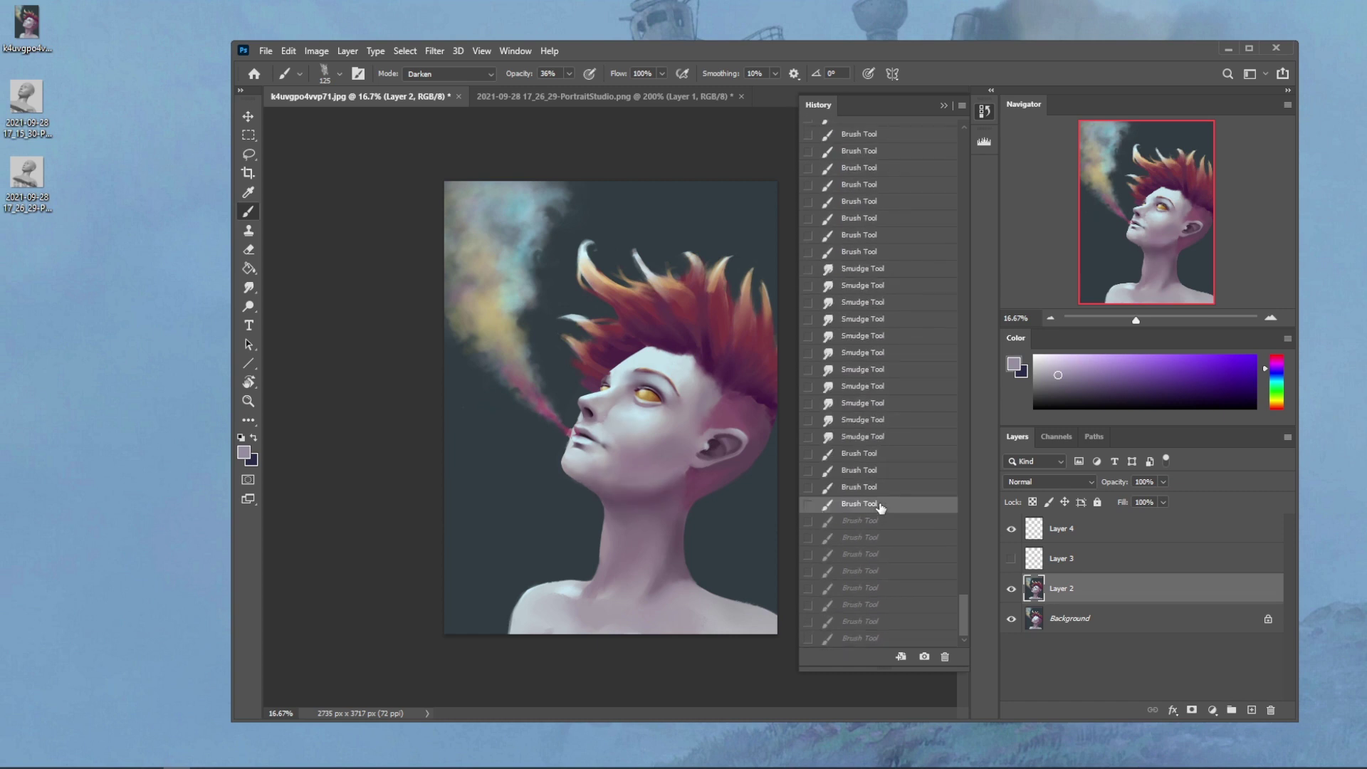
left_click(869, 636)
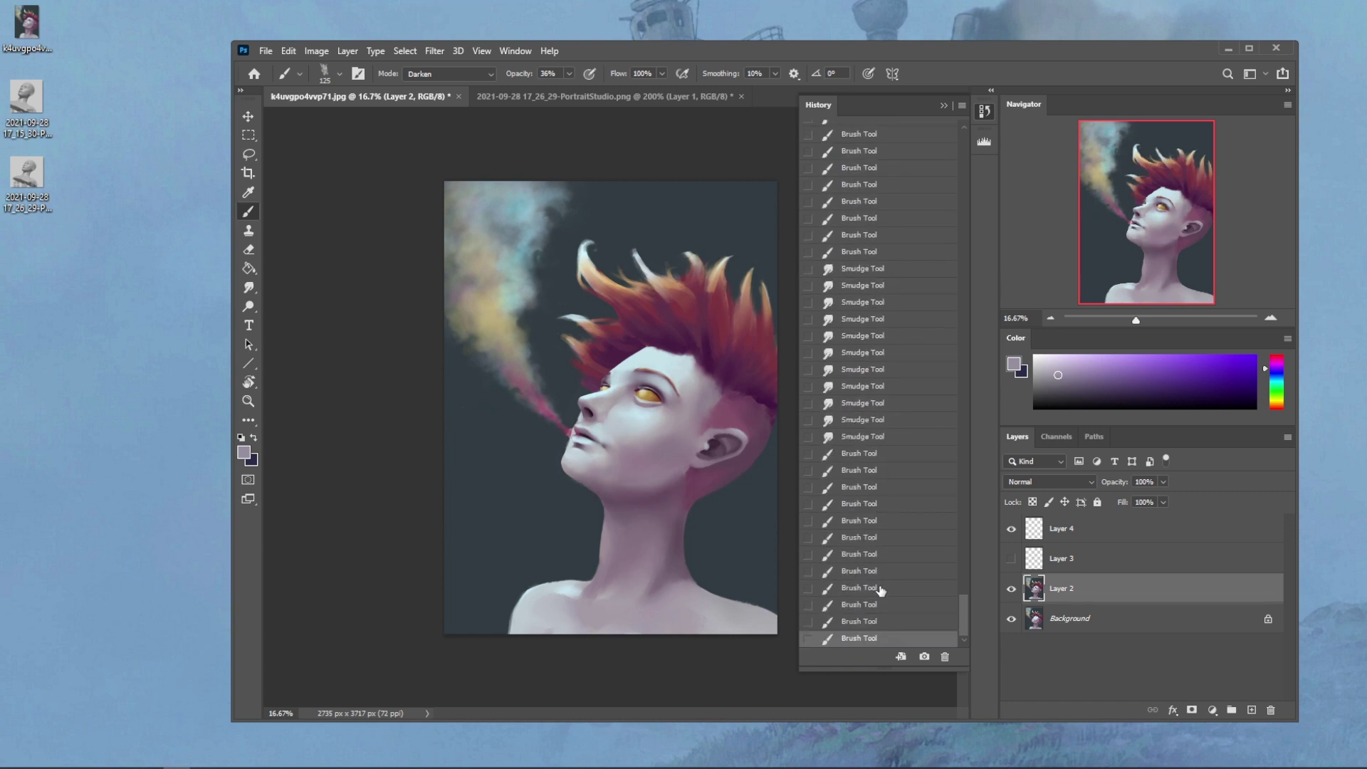
left_click(945, 105)
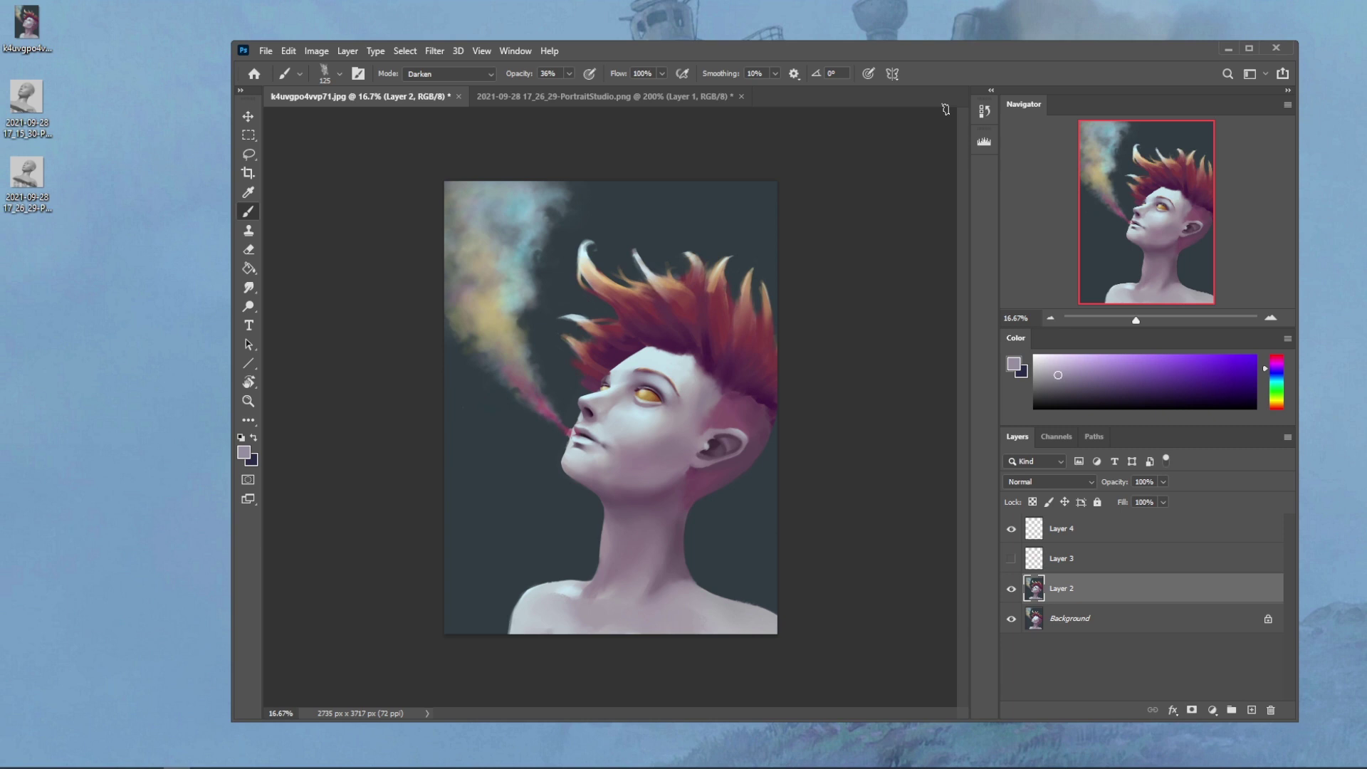
Step: Tilt the view about 40 degrees, compare Layer 2, merge it into Background, and reset rotation
key("r")
mouse_move(705, 589)
left_mouse_down()
mouse_move(745, 434)
mouse_move(810, 460)
left_mouse_up()
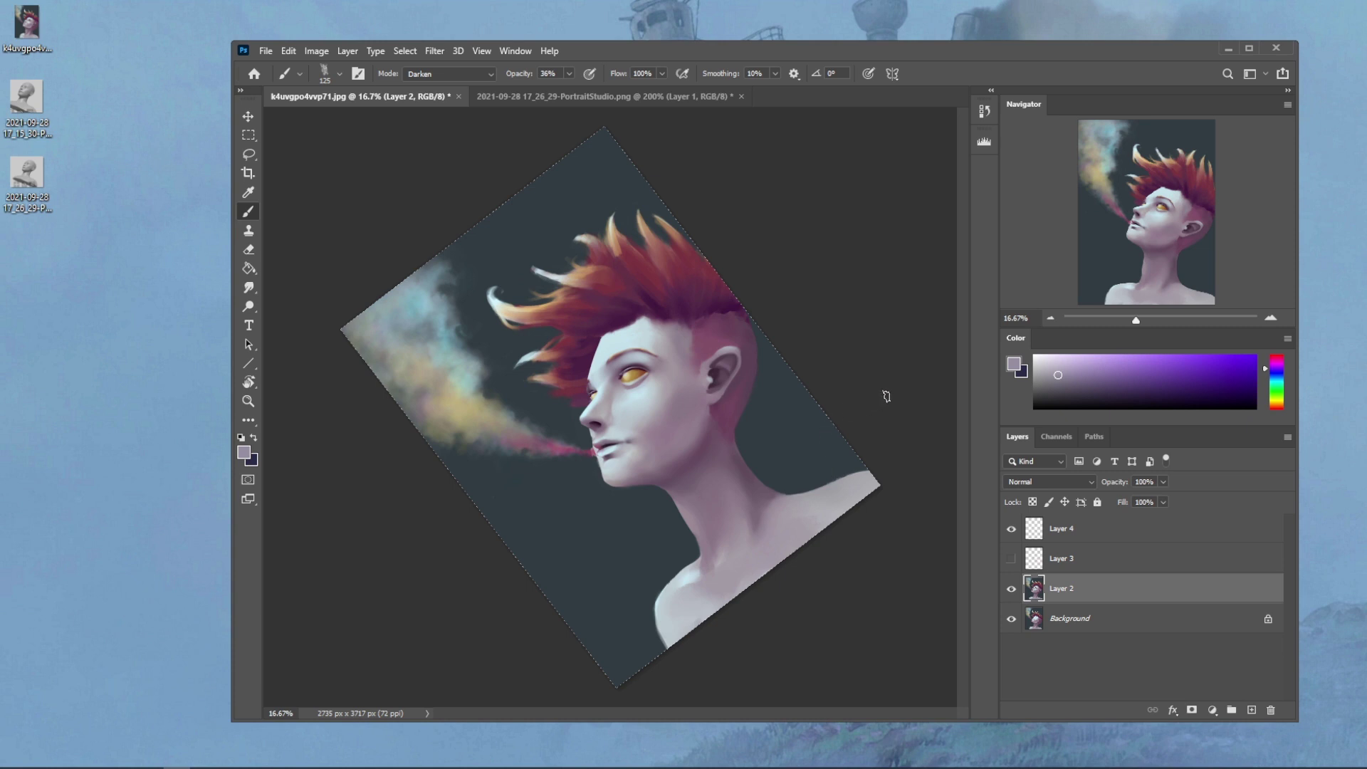
left_click(1012, 589)
left_click(1012, 590)
right_click(1071, 594)
left_click(1111, 571)
key("Escape")
Step: Briefly show Layer 3's red eyes twice to check them, leaving the layer hidden
left_click(1011, 559)
left_click(1011, 559)
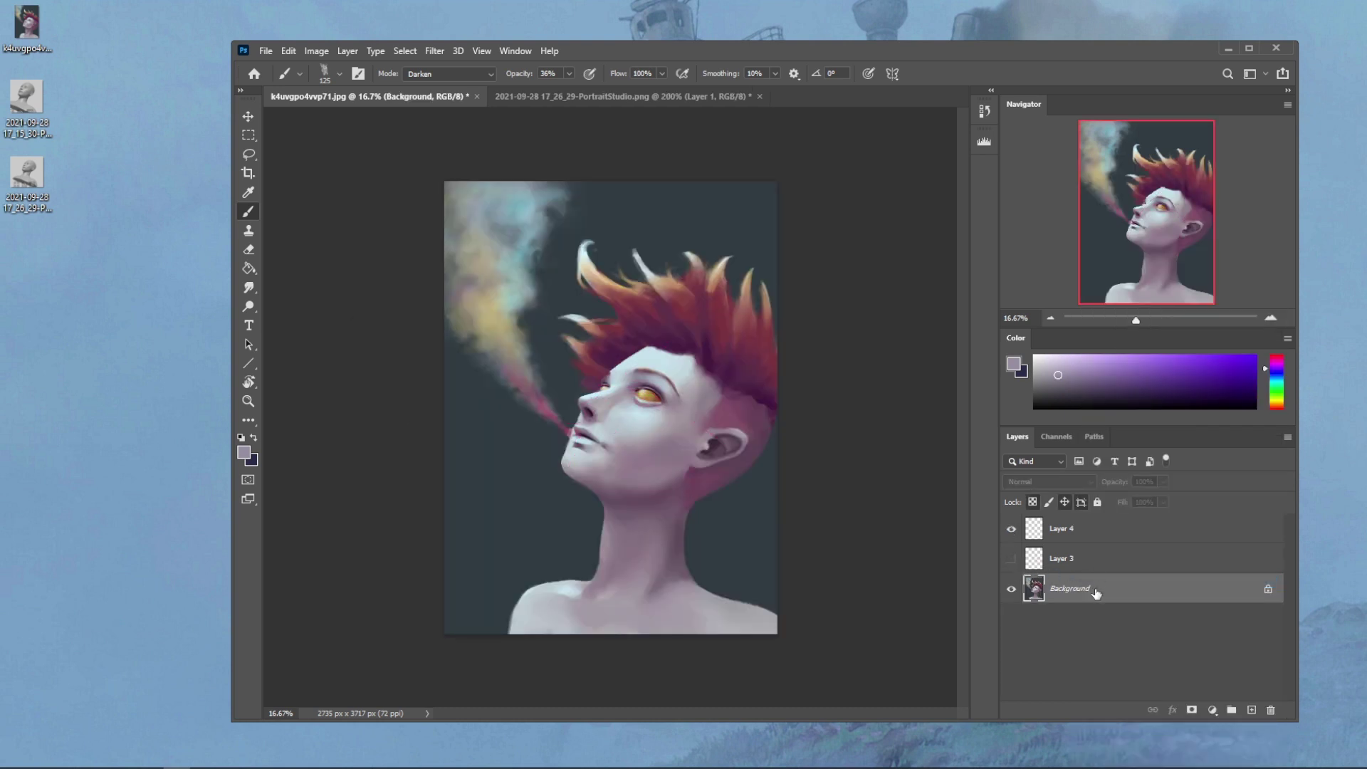
left_click(1011, 559)
left_click(1011, 559)
Step: Select the whole canvas and revert the image to its original opened snapshot in History
key("ctrl+a")
left_click(984, 112)
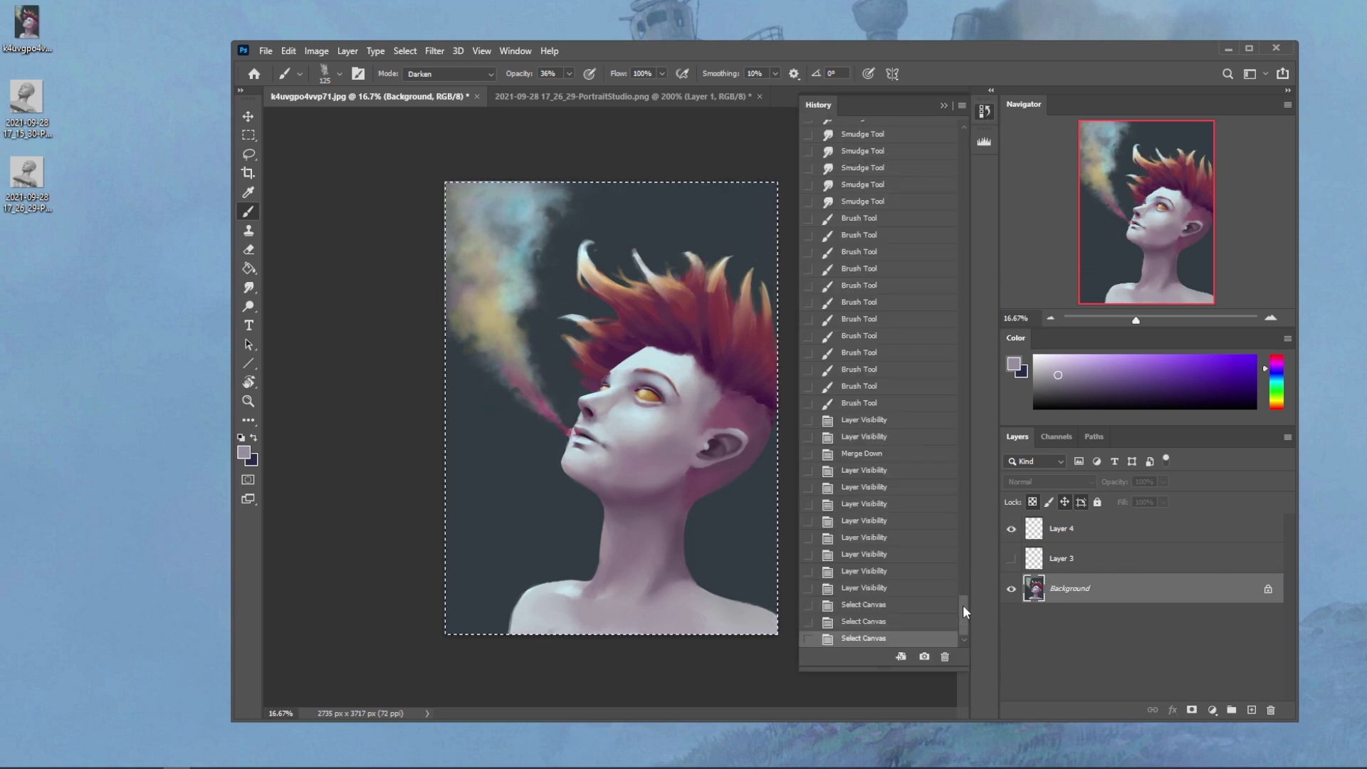
left_click_drag(963, 604, 963, 141)
left_click(853, 139)
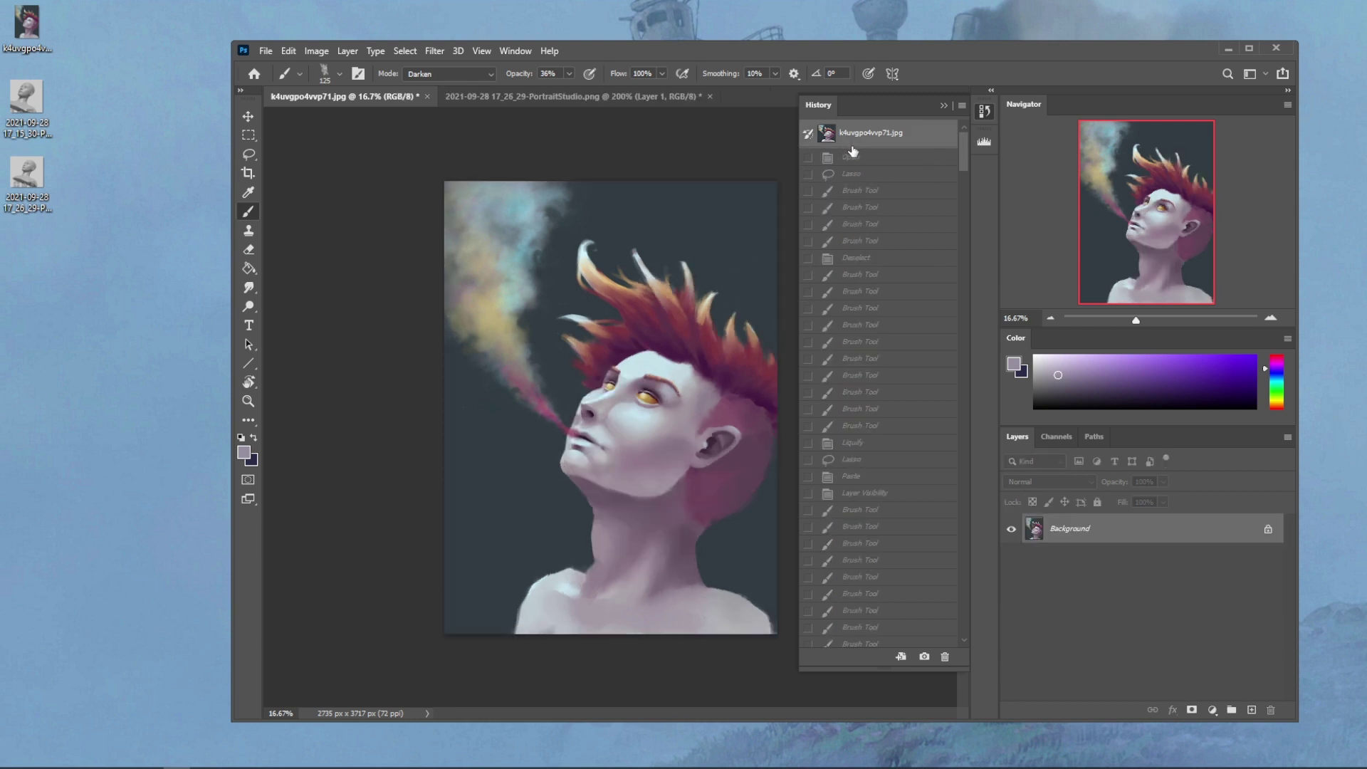
Step: Paste the painting in place as Layer 1 and toggle it to compare against the original
key("ctrl+shift+v")
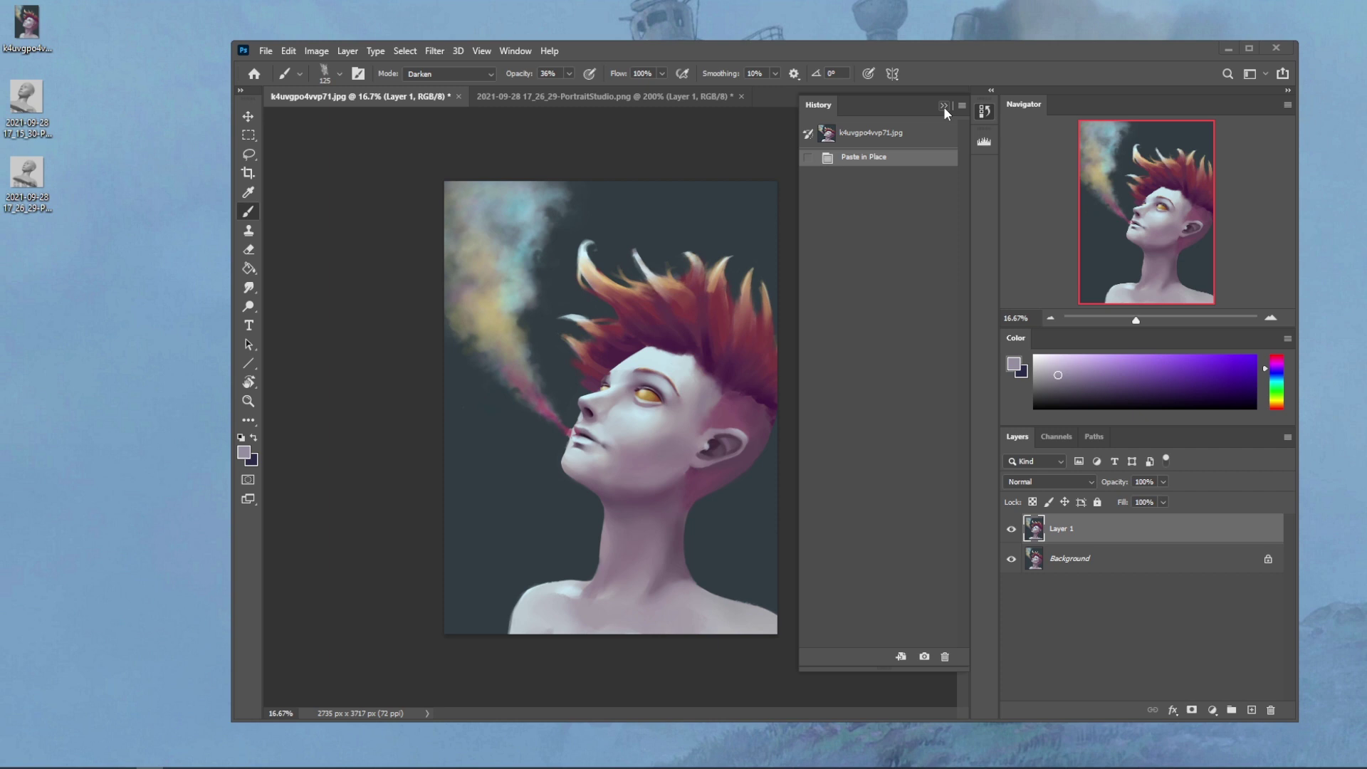
left_click(1011, 529)
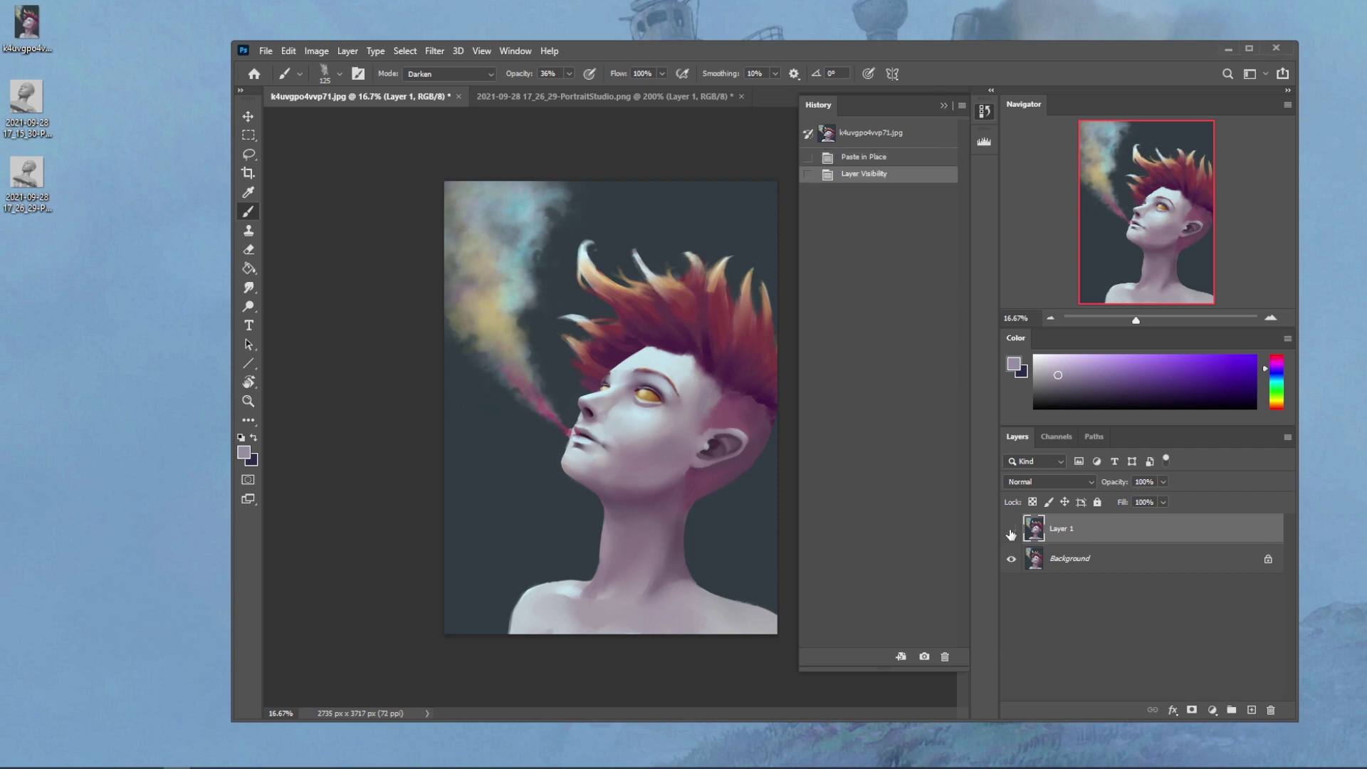
left_click(940, 106)
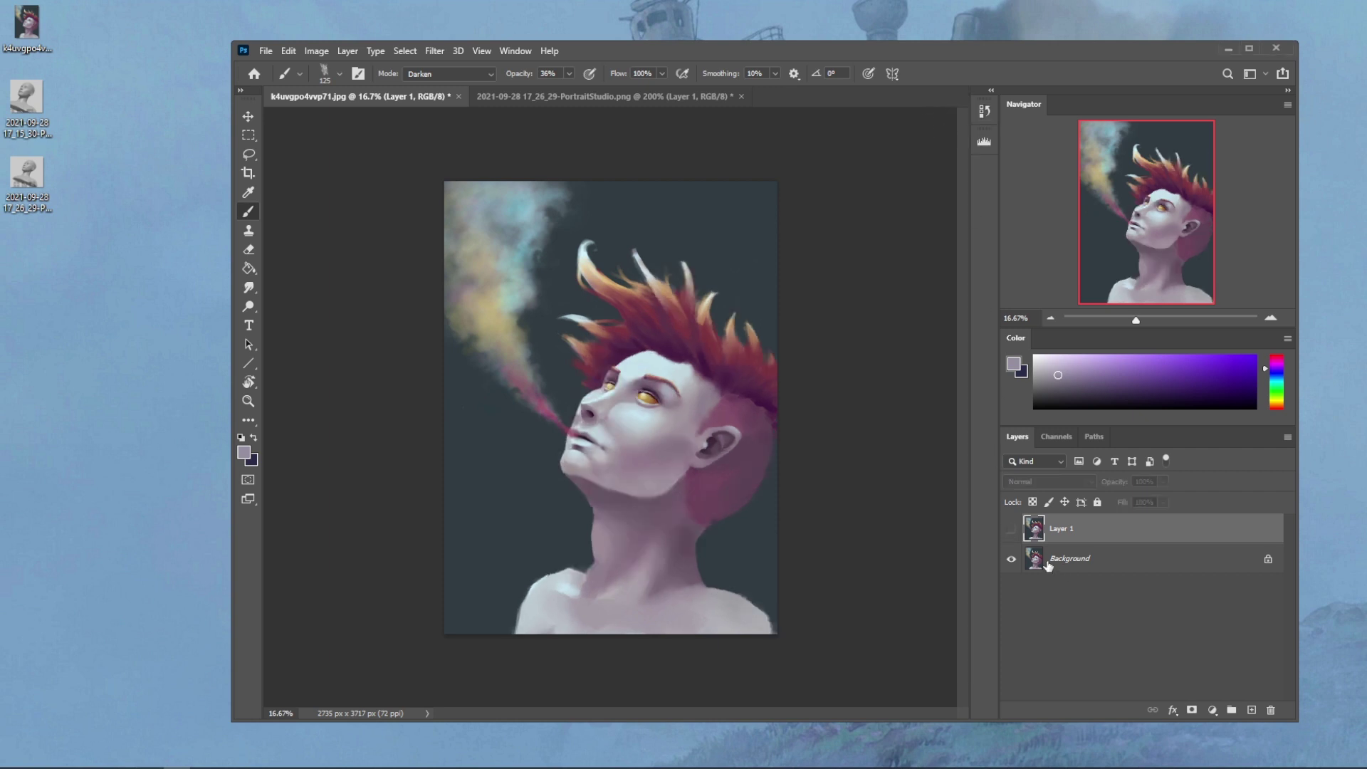
left_click(1012, 530)
left_click(1012, 530)
left_click(1012, 529)
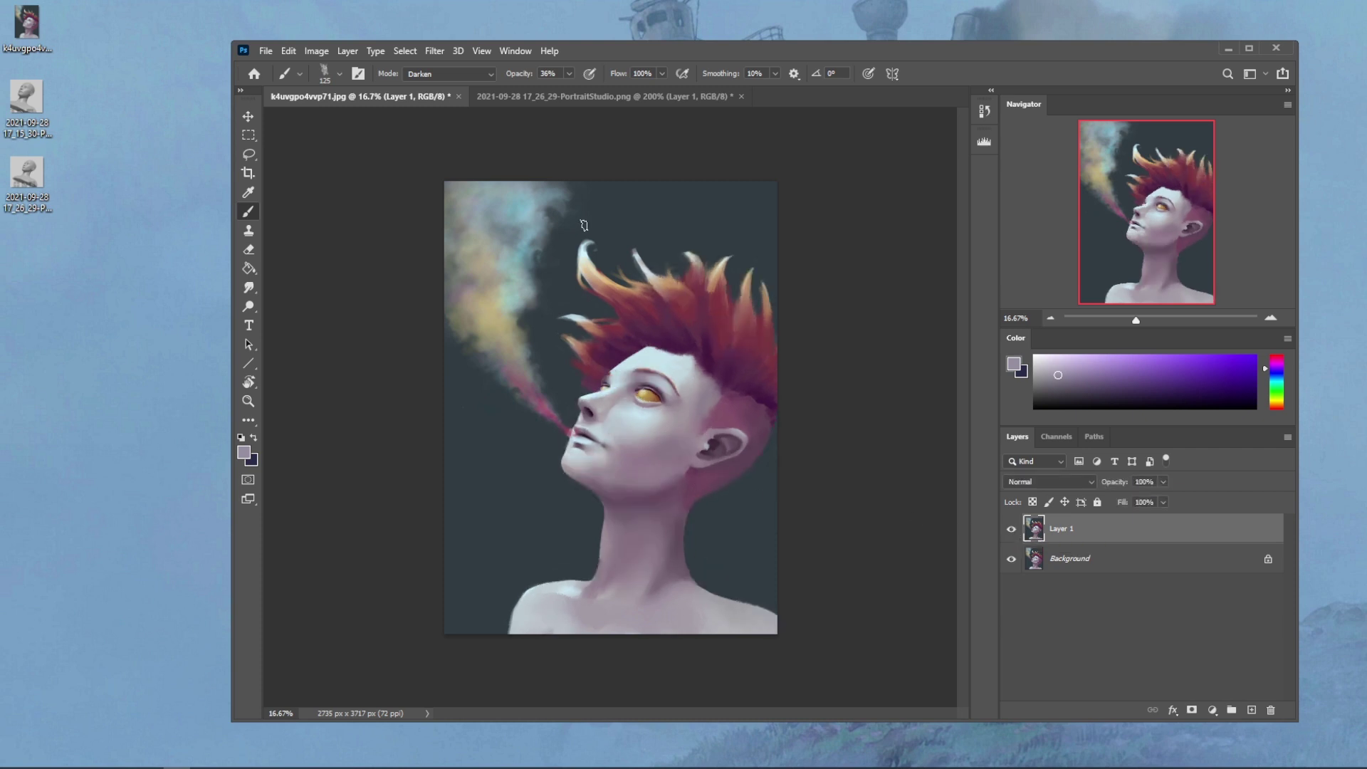
Step: Duplicate Layer 1 into Layer 1 copy and launch the Liquify filter on it
key("ctrl+j")
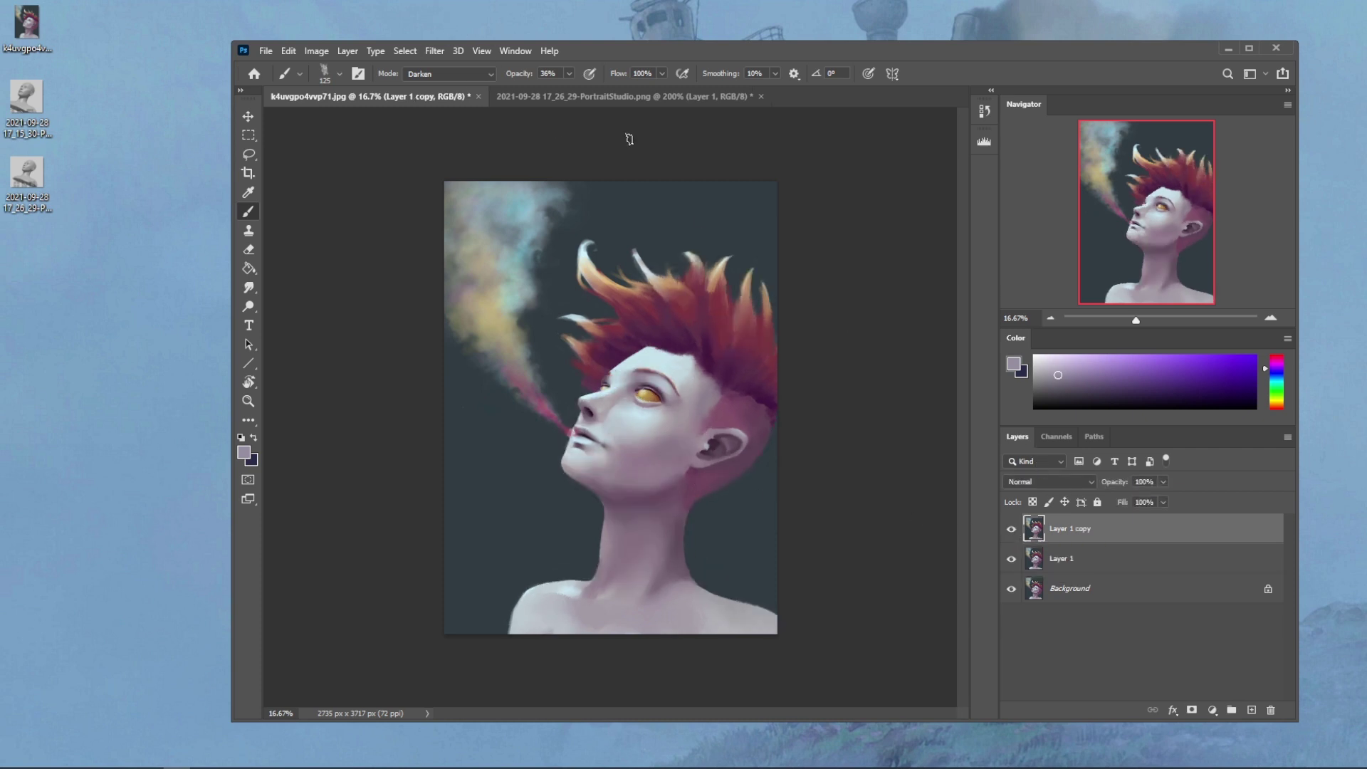
left_click(434, 51)
left_click(459, 188)
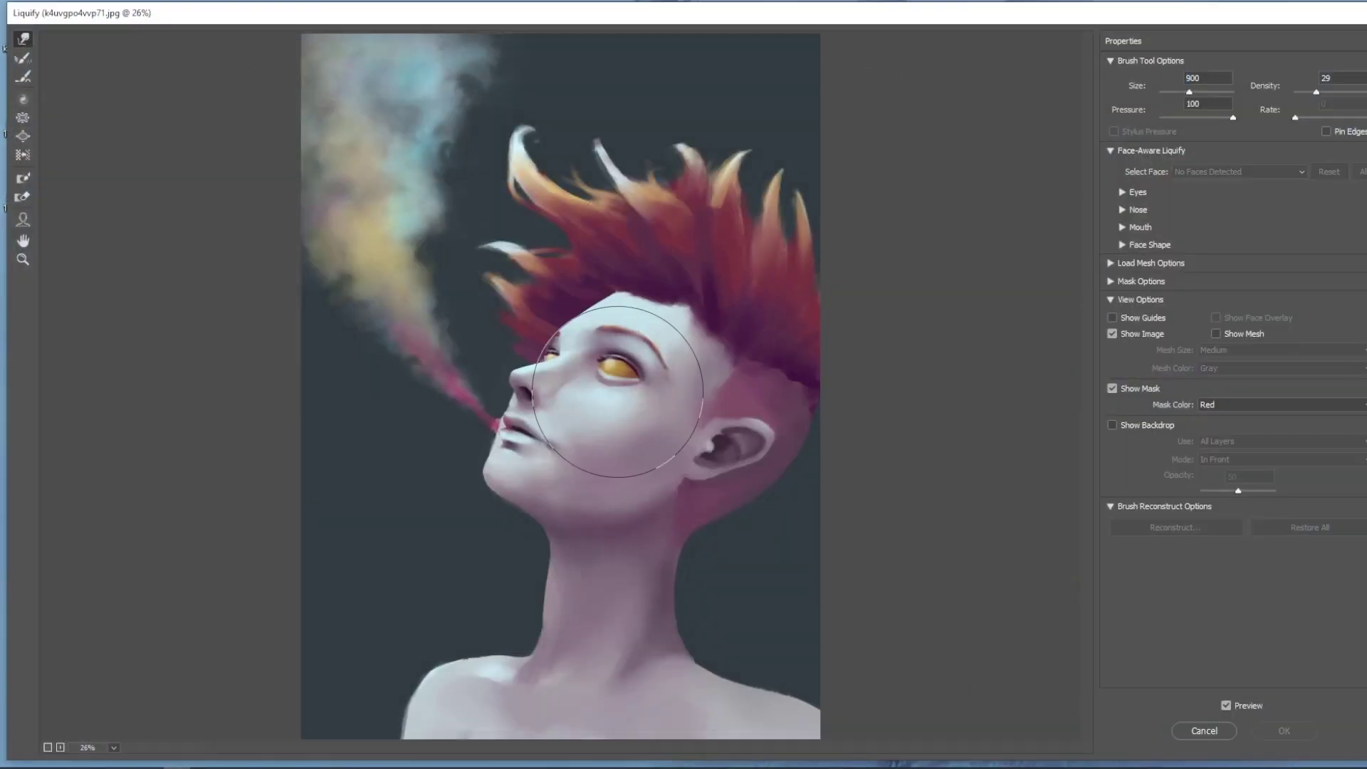
Step: With a 175 px Forward Warp brush, push the nose tip upward into a new shape
key("bracketleft")
key("bracketleft")
key("bracketleft")
key("bracketleft")
key("bracketleft")
key("bracketleft")
key("bracketleft")
key("bracketleft")
key("bracketleft")
key("bracketleft")
key("bracketright")
mouse_move(520, 381)
left_mouse_down()
mouse_move(535, 401)
mouse_move(527, 365)
left_mouse_up()
key("bracketright")
key("bracketright")
key("bracketright")
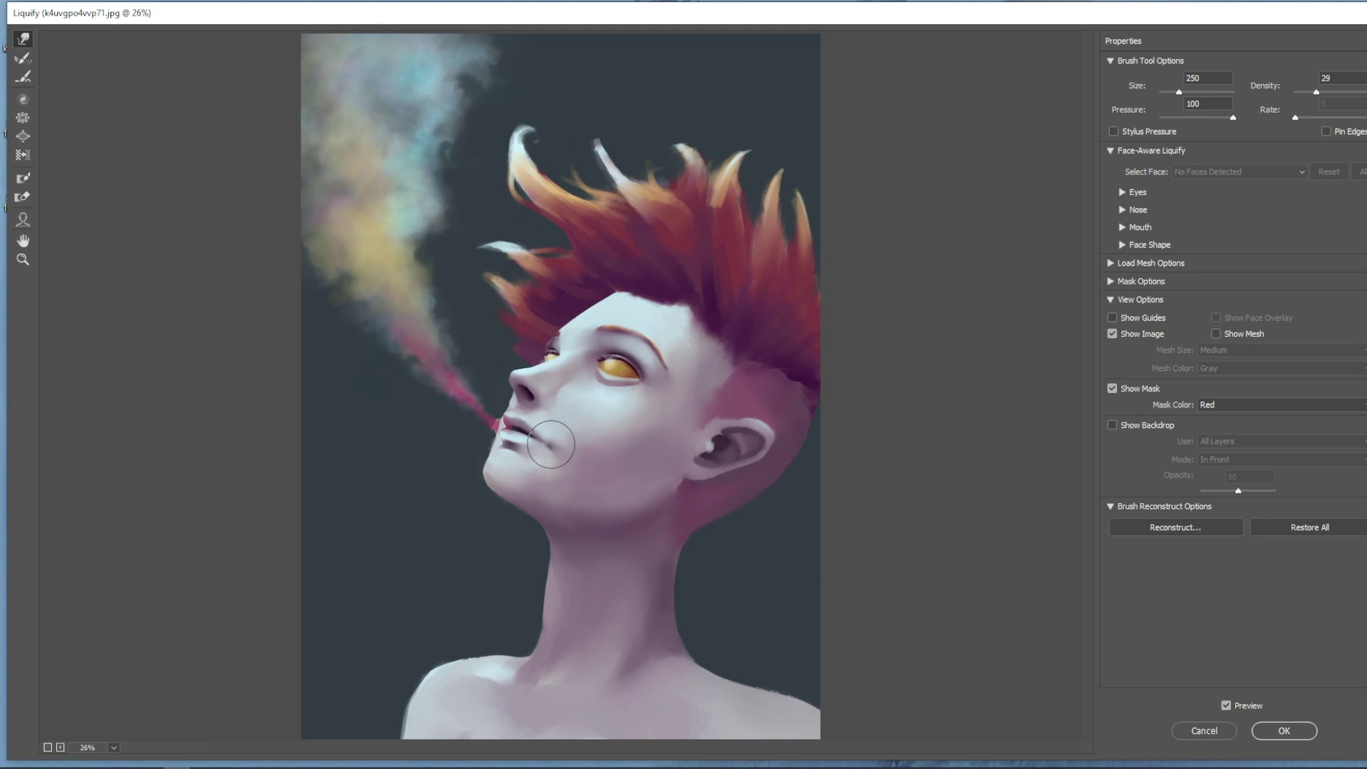
key("bracketleft")
key("bracketleft")
key("bracketleft")
key("bracketleft")
key("bracketleft")
key("bracketleft")
key("bracketleft")
key("bracketleft")
key("bracketleft")
key("bracketleft")
key("bracketleft")
key("bracketleft")
Step: Try Bloat, then use Forward Warp at 100 px to smooth and nudge the lower lip highlight
key("bracketright")
key("bracketright")
key("bracketright")
key("bracketright")
key("bracketright")
left_click(23, 140)
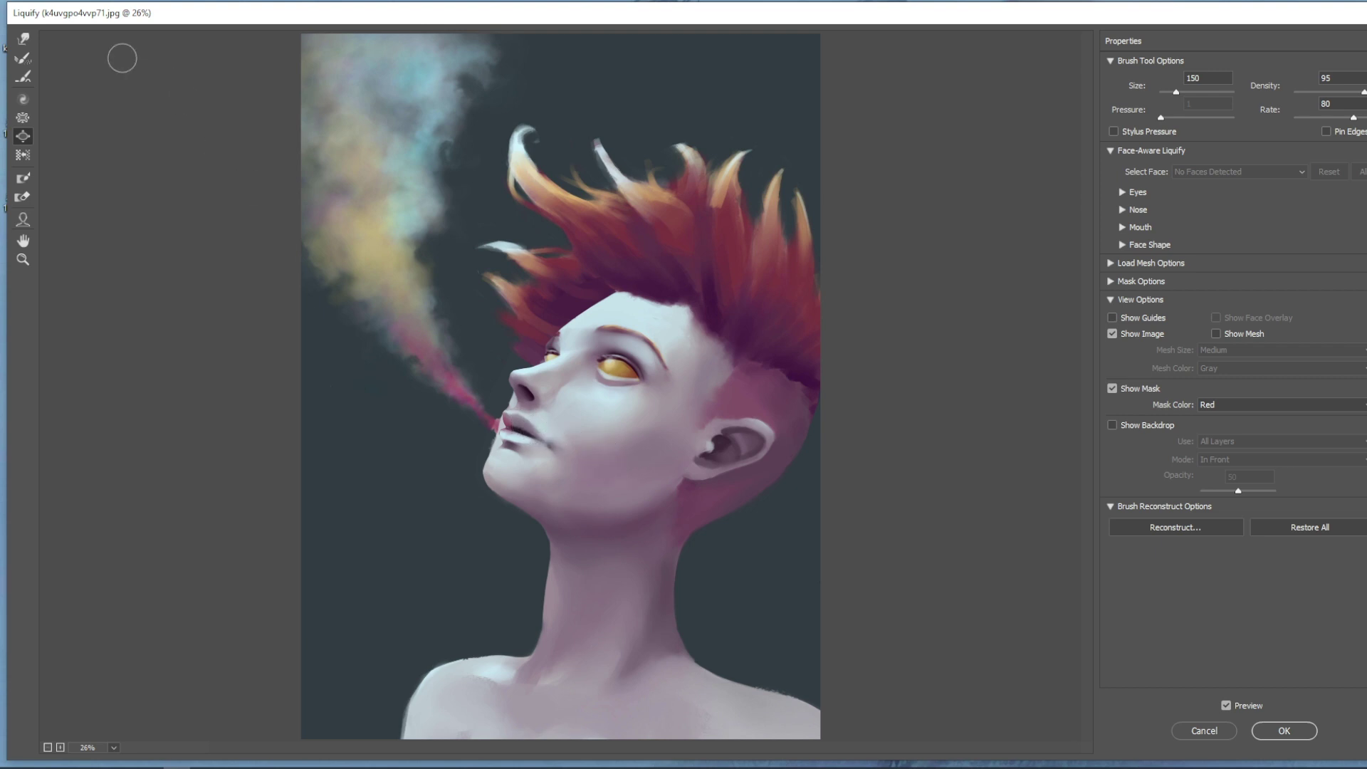
left_click(23, 40)
key("bracketleft")
key("bracketleft")
key("bracketleft")
key("bracketleft")
key("bracketleft")
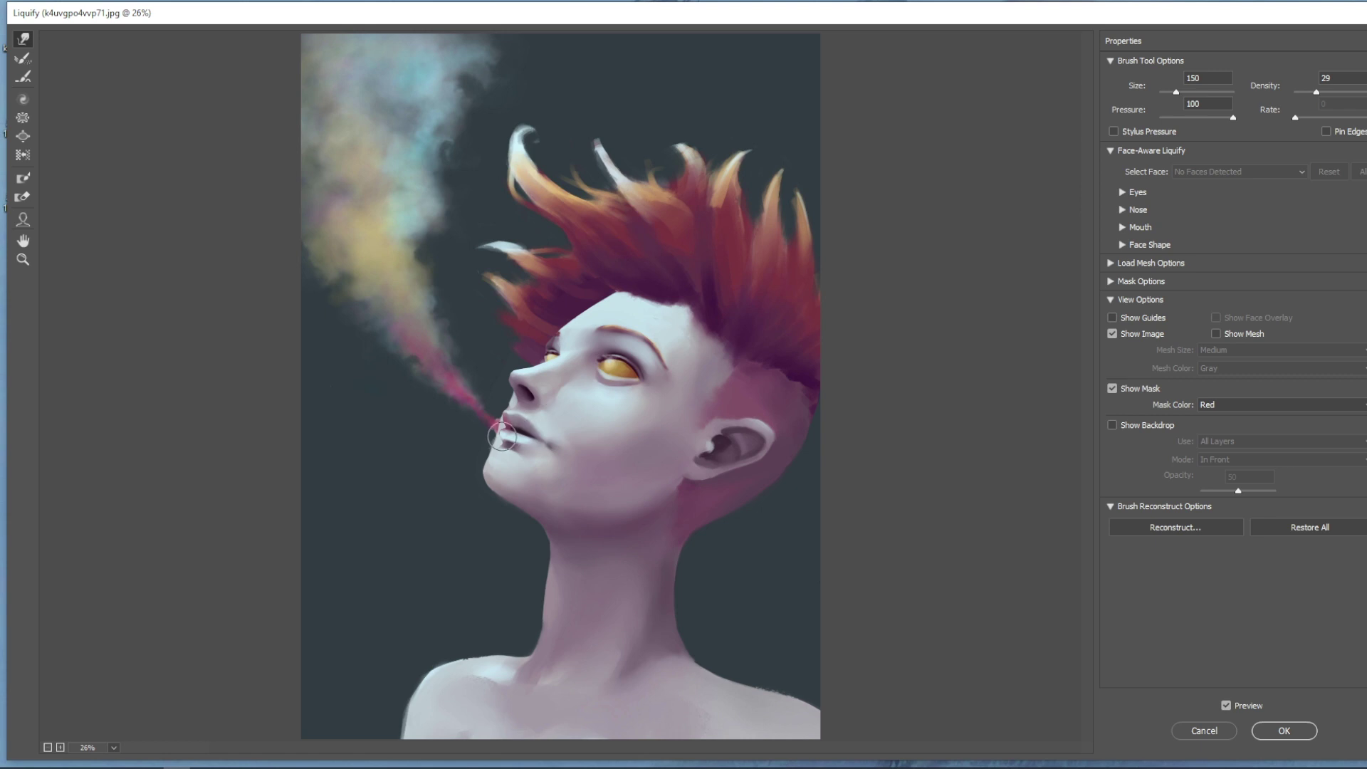
mouse_move(517, 442)
left_mouse_down()
mouse_move(531, 445)
mouse_move(498, 422)
left_mouse_up()
key("bracketleft")
key("bracketright")
key("bracketright")
key("bracketright")
key("bracketleft")
key("bracketleft")
key("bracketleft")
key("bracketleft")
key("bracketleft")
key("bracketleft")
key("bracketleft")
key("bracketright")
key("bracketright")
key("bracketright")
key("bracketright")
key("bracketright")
key("bracketright")
key("bracketright")
key("bracketright")
key("bracketright")
key("bracketleft")
key("bracketleft")
key("bracketleft")
key("bracketleft")
key("bracketleft")
key("bracketright")
key("bracketright")
key("bracketright")
key("bracketleft")
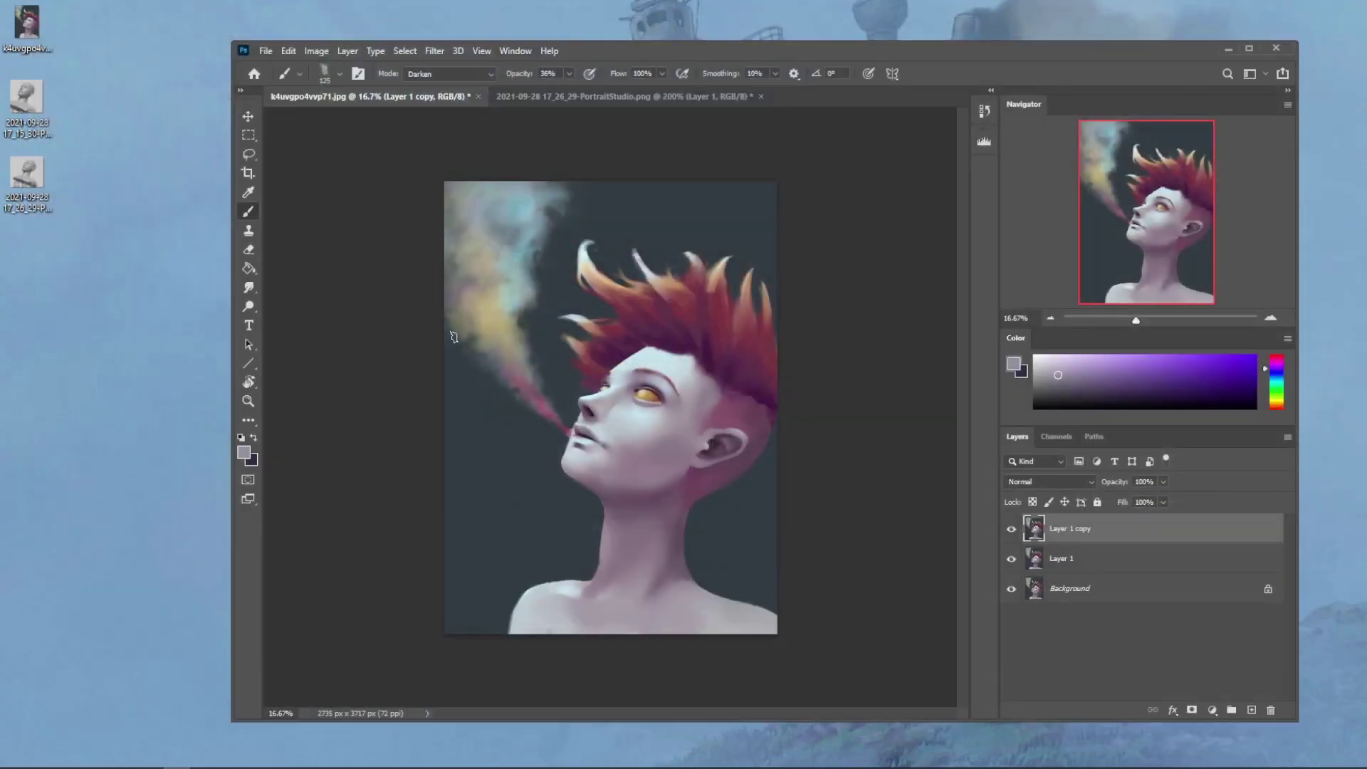
left_click(248, 288)
Step: Set up a 30 px sketching brush at 100% opacity in Normal mode with a sampled skin colour
key("b")
right_click(643, 373)
left_click(706, 463)
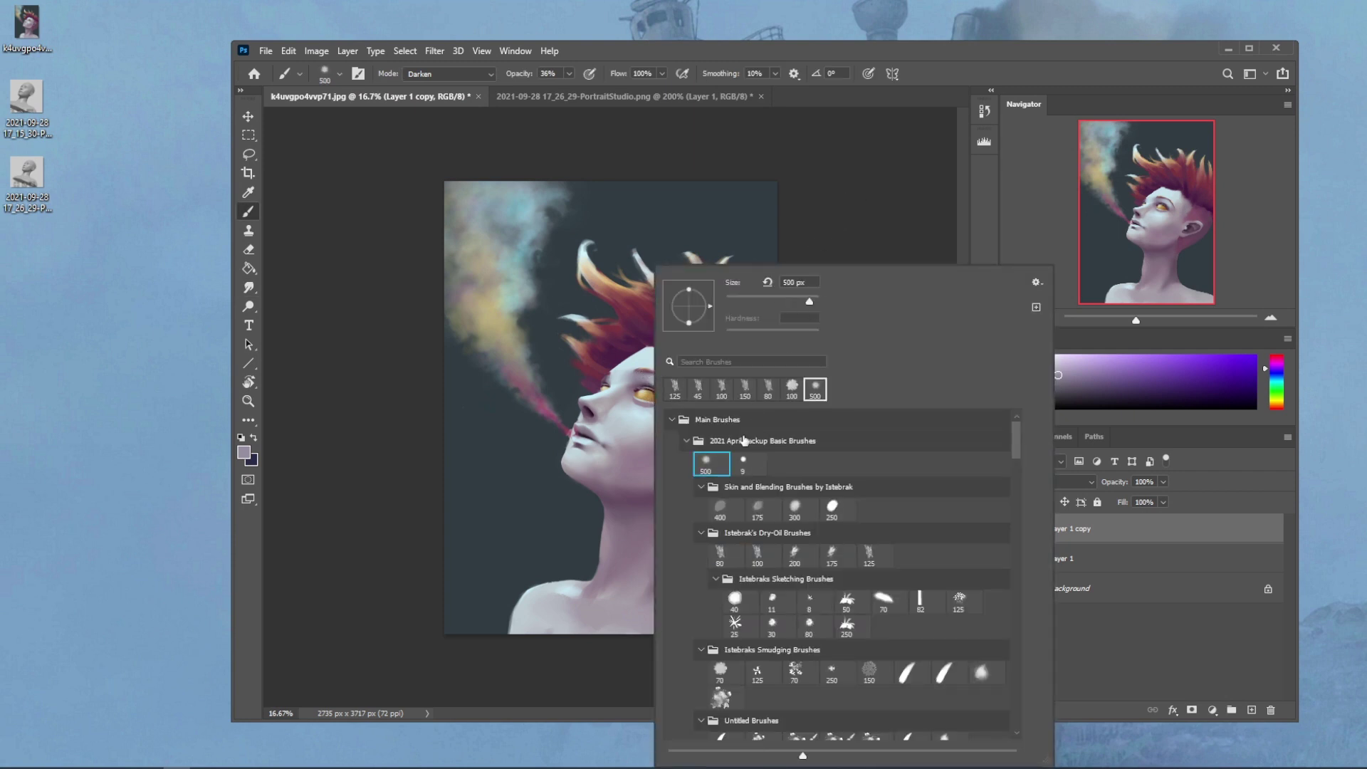
left_click(772, 624)
left_click(686, 247)
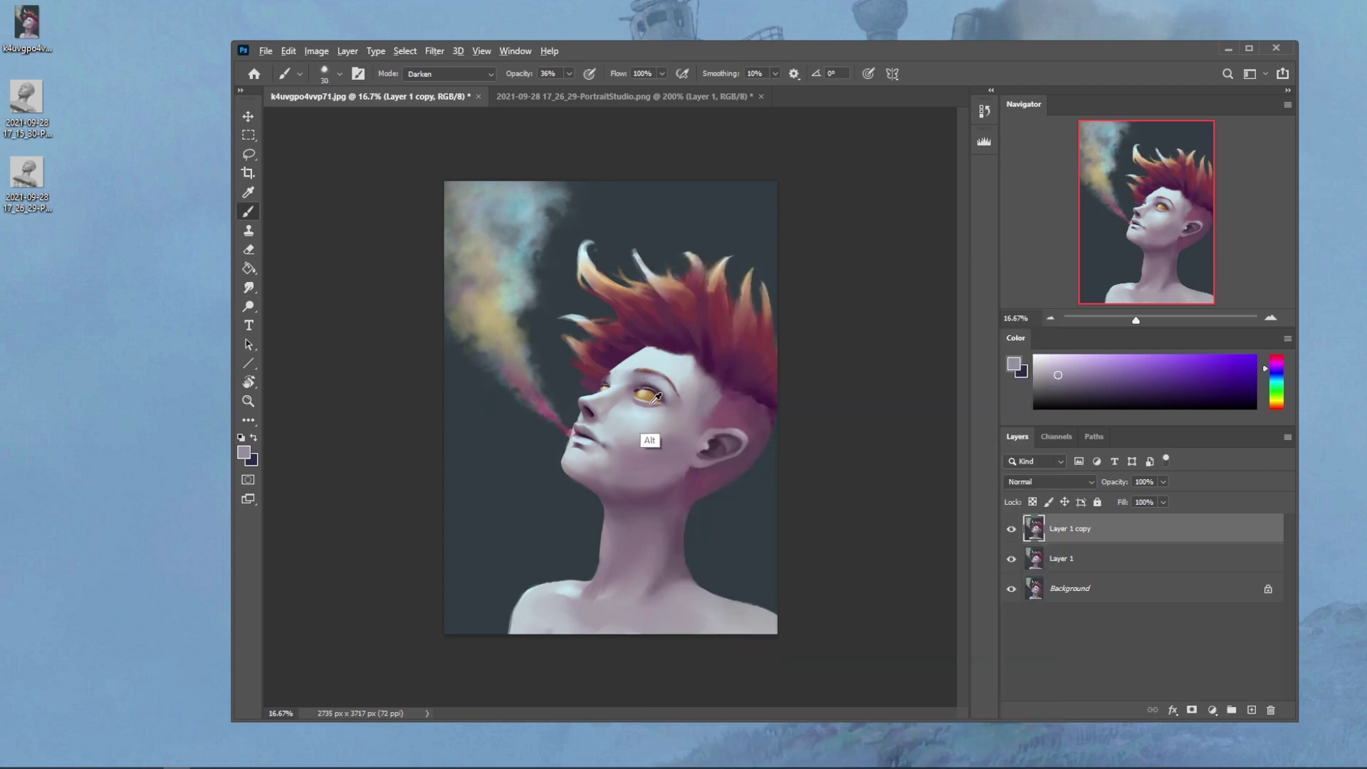
left_click(650, 438, "alt")
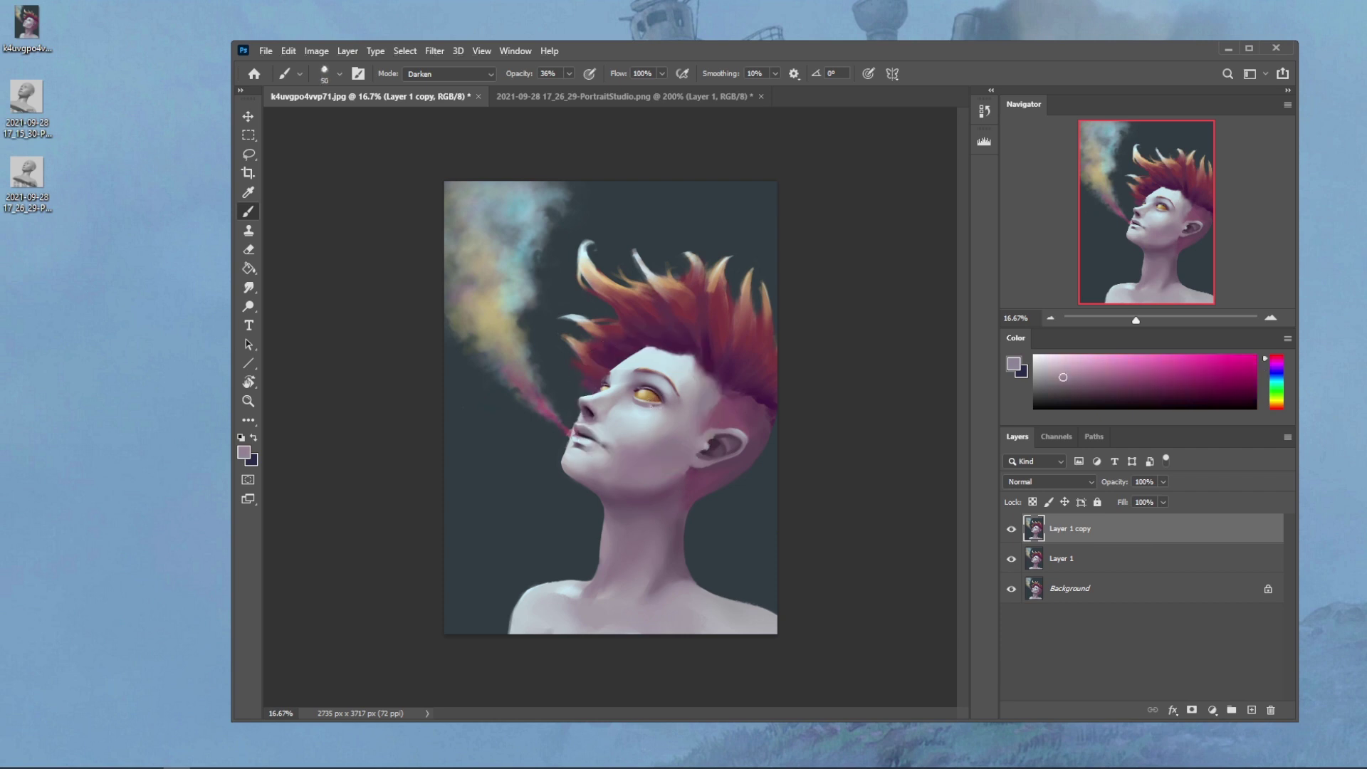
left_click_drag(565, 72, 622, 86)
left_click(452, 72)
left_click(428, 78)
Step: Sample grey-blue and mauve face tones, darken the colour to deep purple, and smudge-blend
left_click(638, 447, "alt")
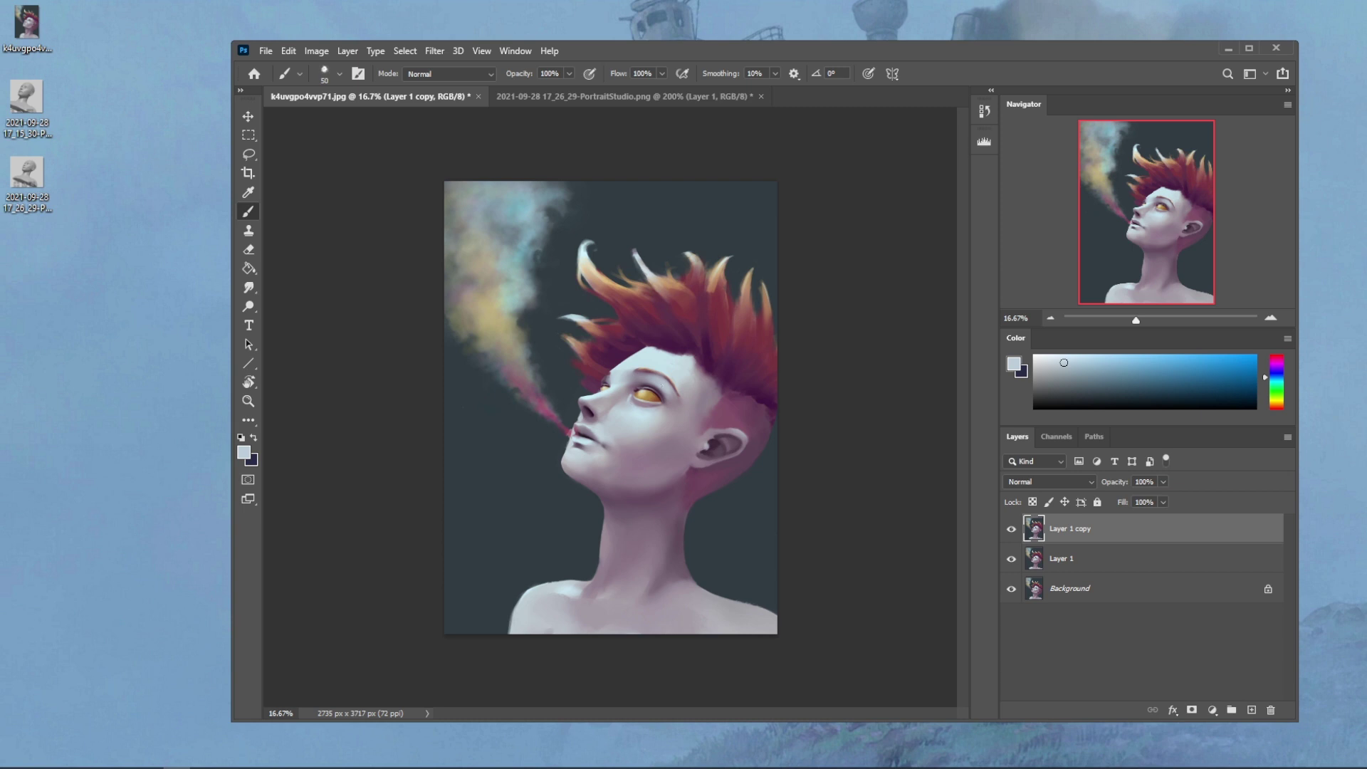
left_click(654, 382, "alt")
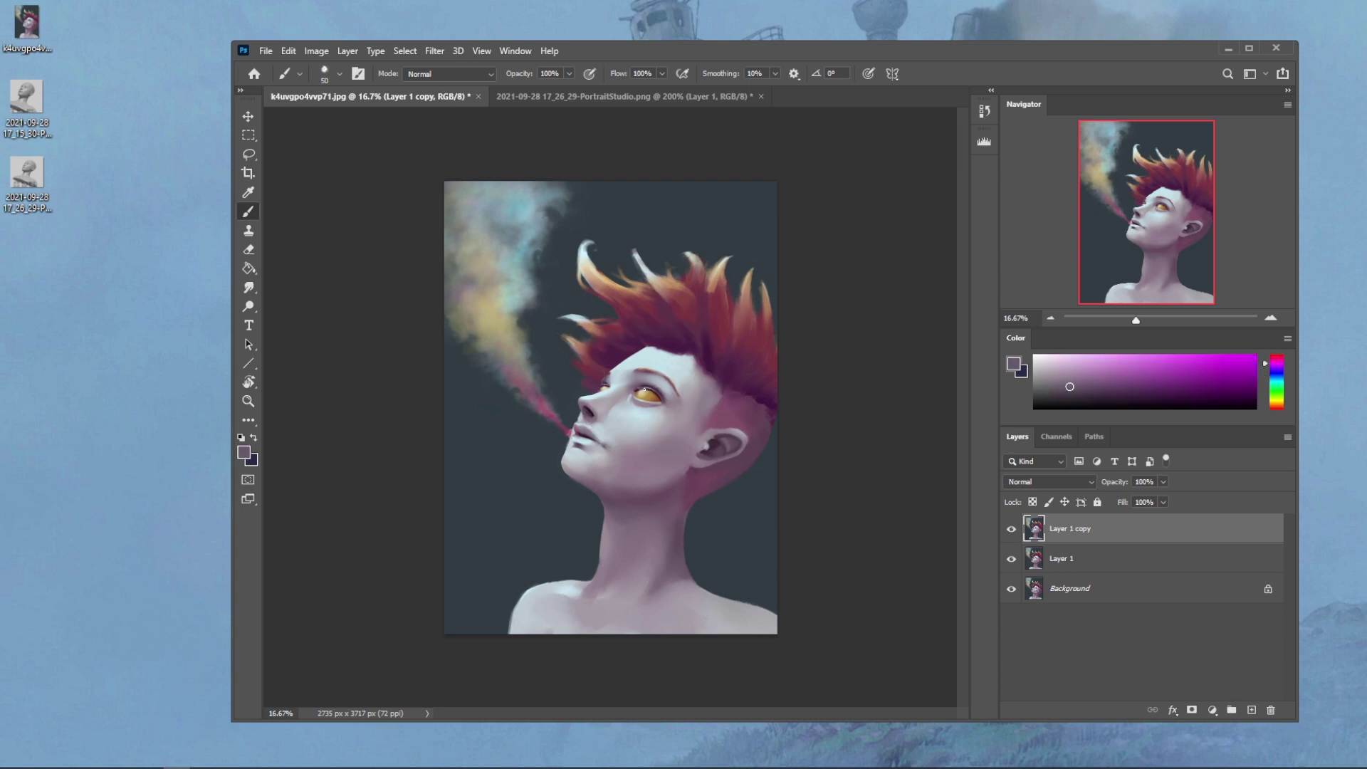
left_click(1111, 396)
key("bracketright")
key("bracketright")
key("bracketright")
key("bracketright")
key("bracketright")
key("bracketright")
key("bracketleft")
key("bracketleft")
key("bracketleft")
left_click(249, 288)
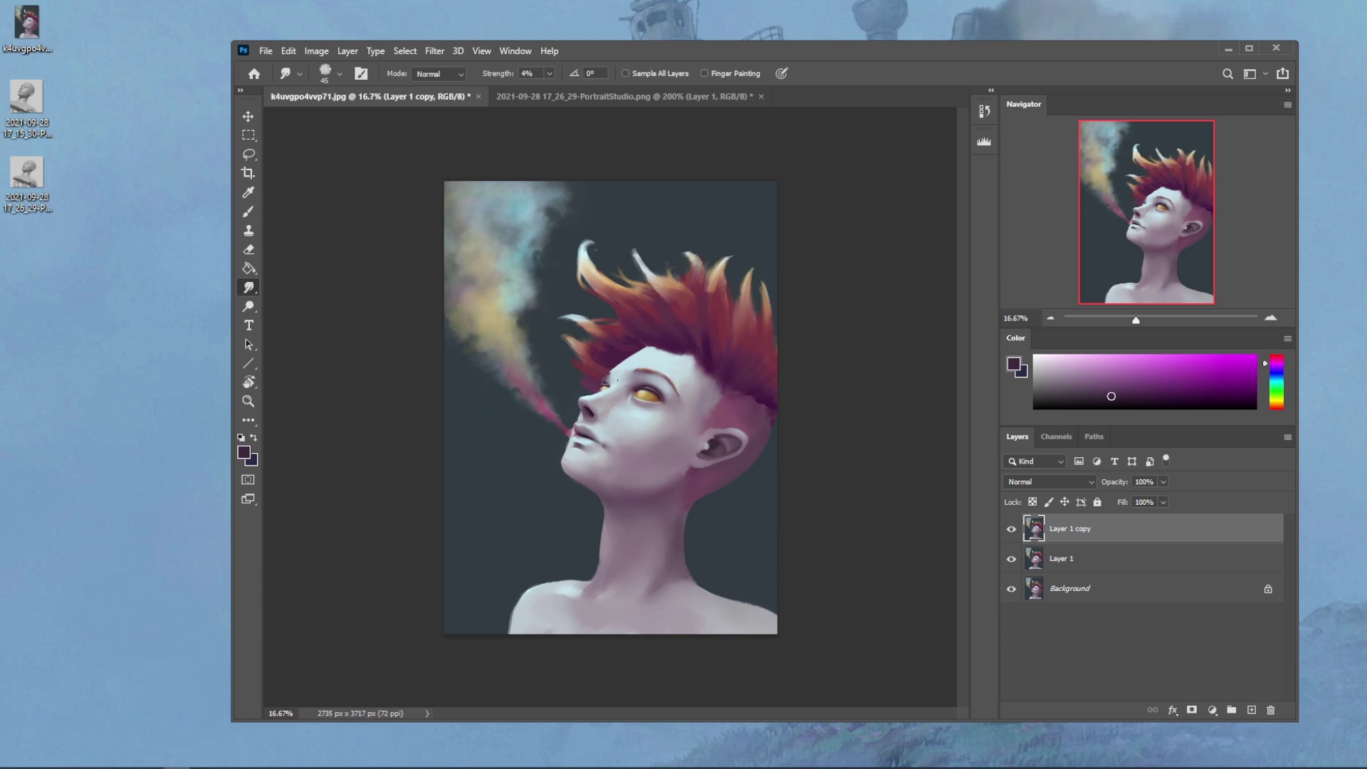
key("b")
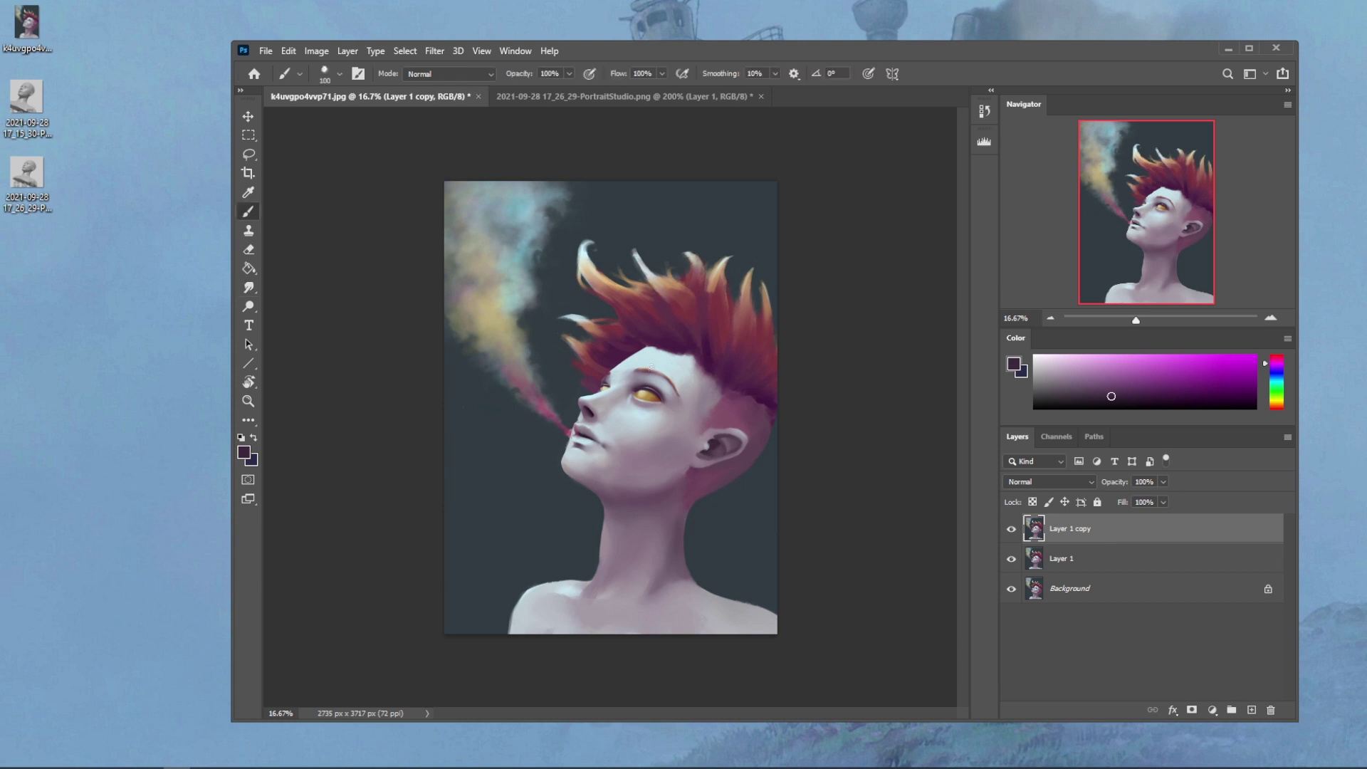
Step: Sample a pale cyan, set the brush to 90, and lasso around the nose tip
left_click(638, 361, "alt")
key("bracketright")
key("bracketright")
key("bracketright")
key("bracketright")
key("bracketright")
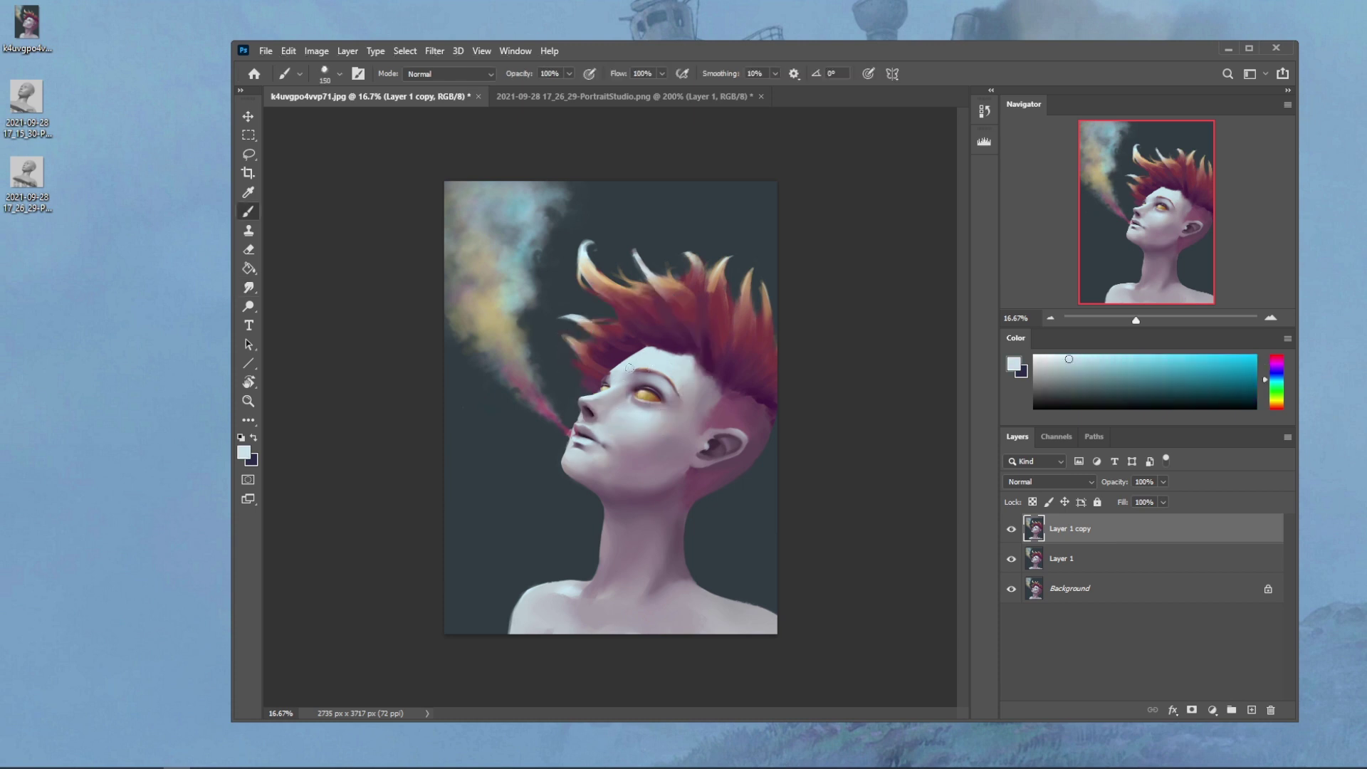
key("bracketleft")
key("bracketleft")
key("bracketleft")
key("bracketleft")
key("bracketleft")
key("bracketleft")
key("l")
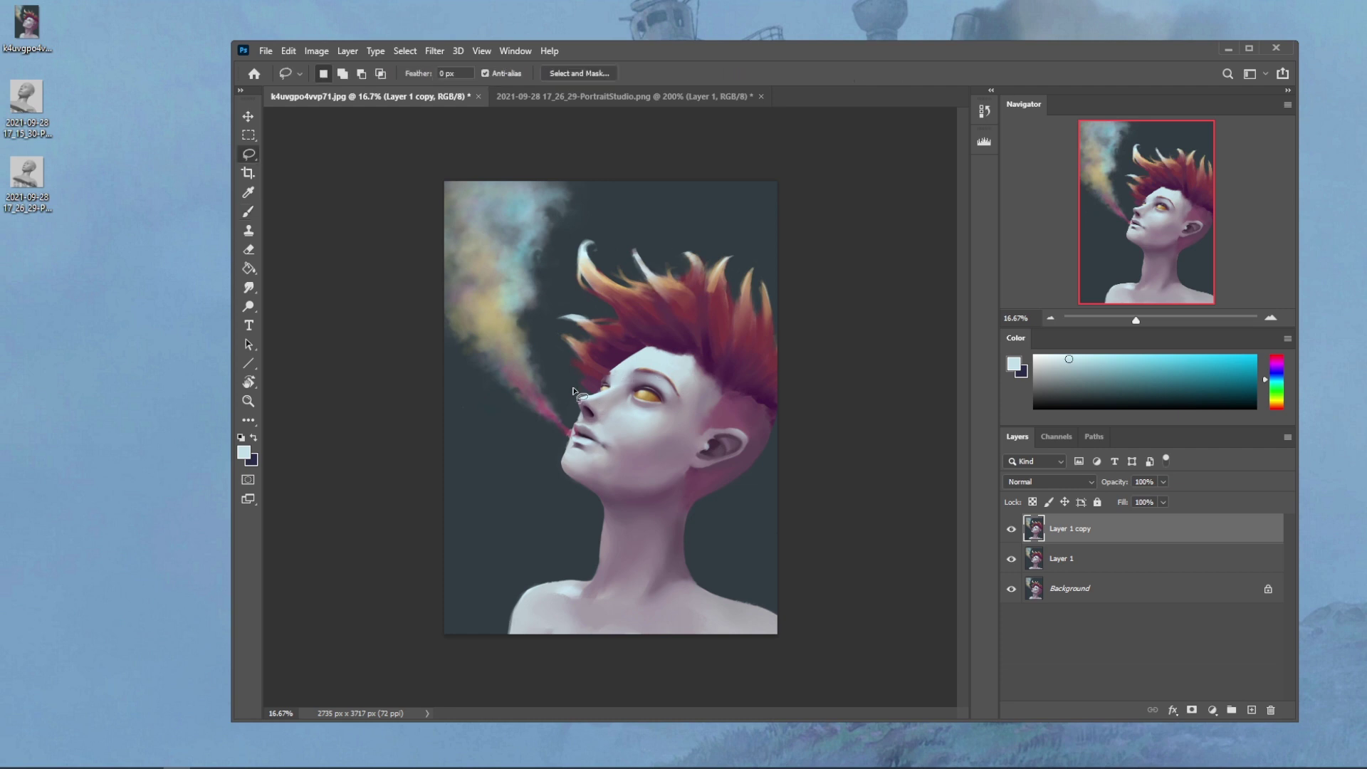
mouse_move(580, 400)
left_mouse_down()
mouse_move(592, 431)
mouse_move(613, 408)
left_mouse_up()
Step: Create Layer 2 for the nose tip and switch to the Eraser
key("ctrl+shift+alt+n")
key("b")
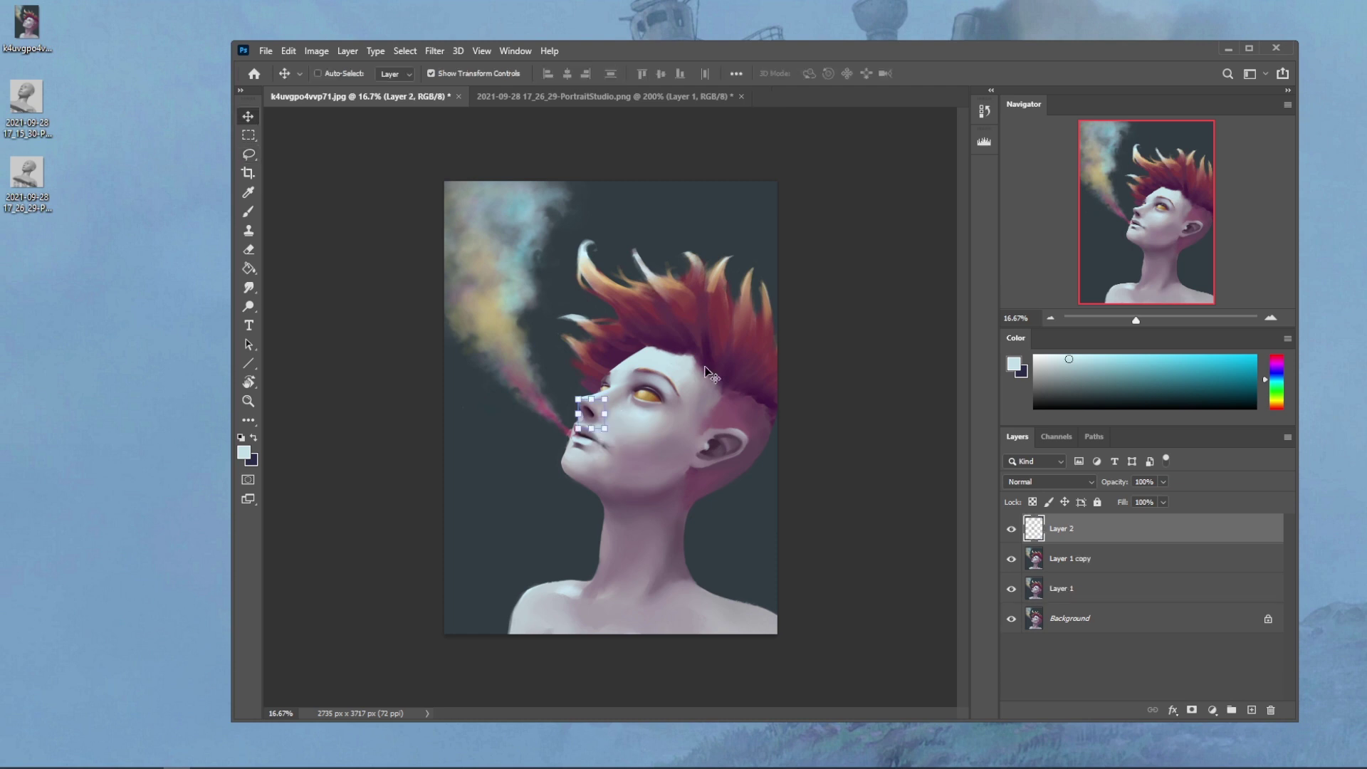
key("e")
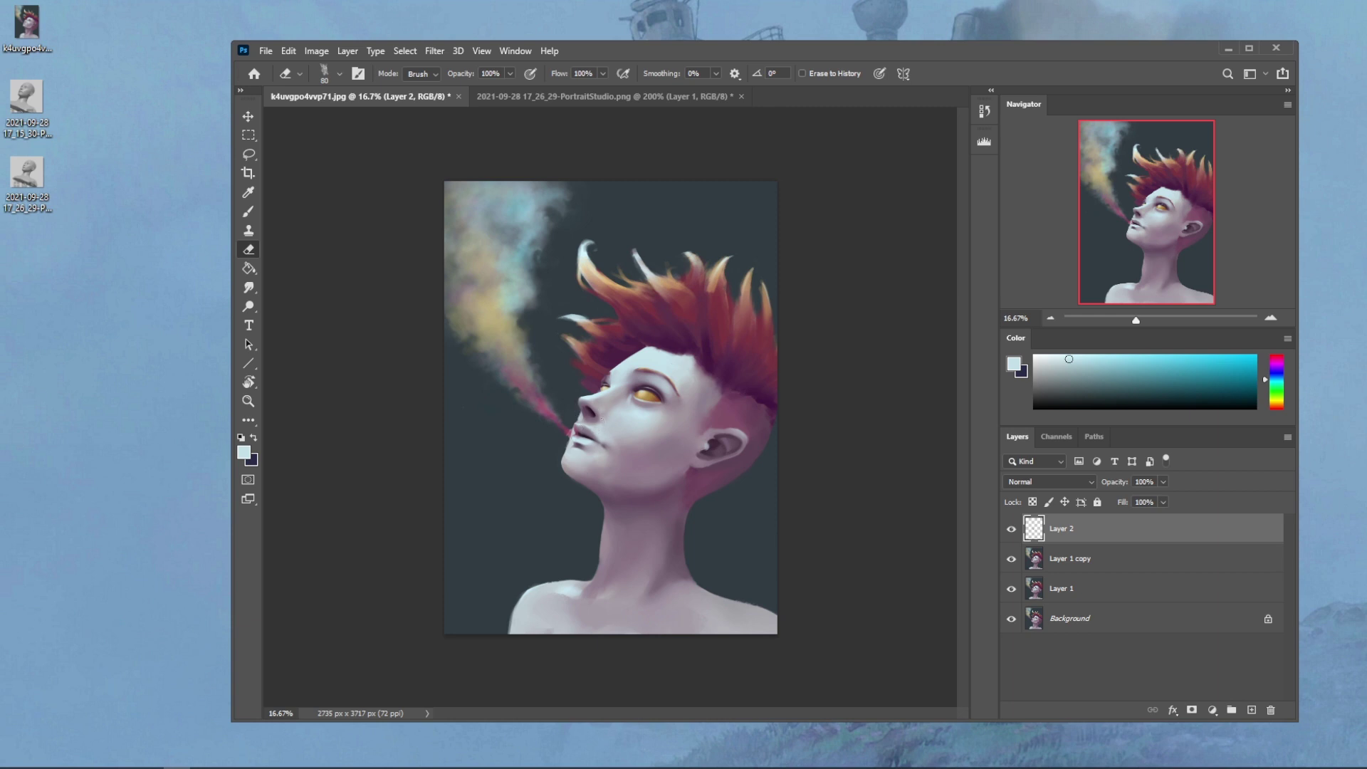
Step: Show Layer 2, merge it down into Layer 1 copy, and sample a grey-purple for painting
left_click(1012, 530)
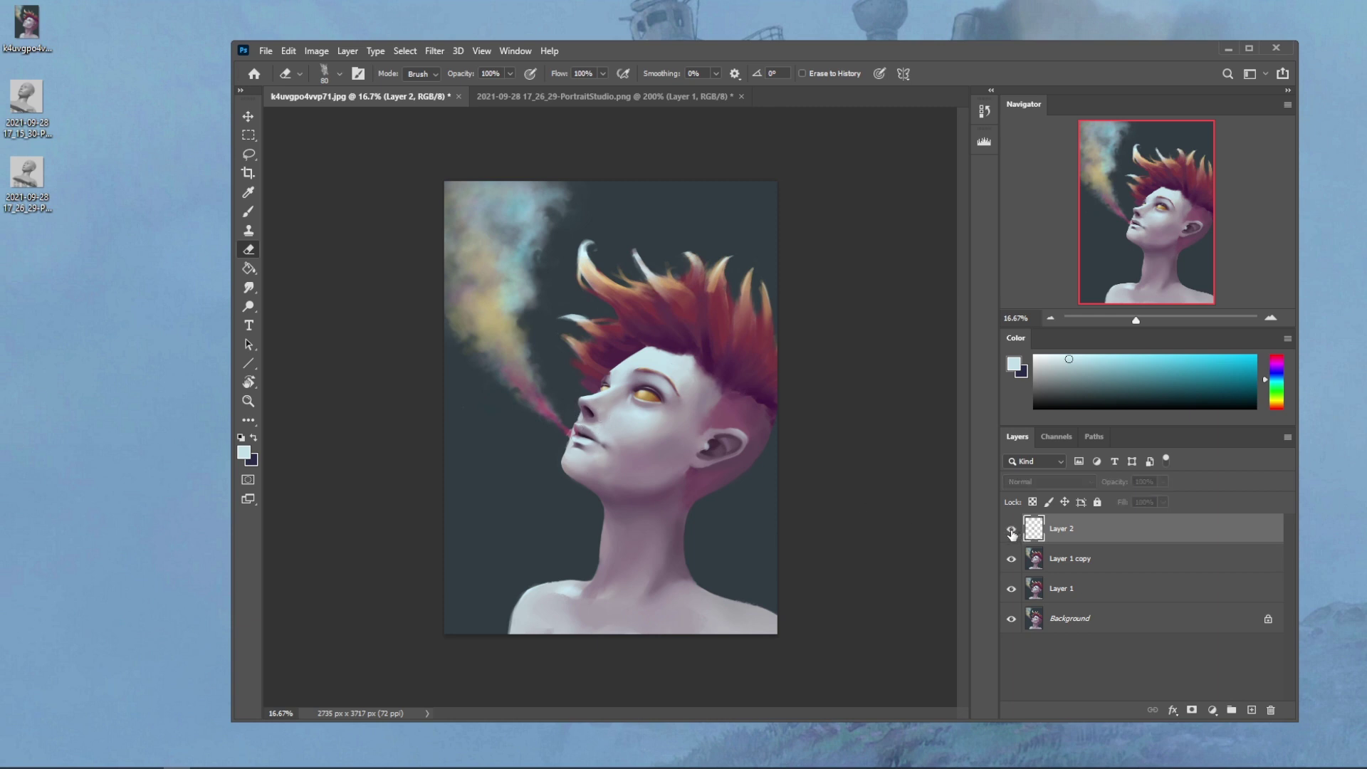
right_click(1087, 538)
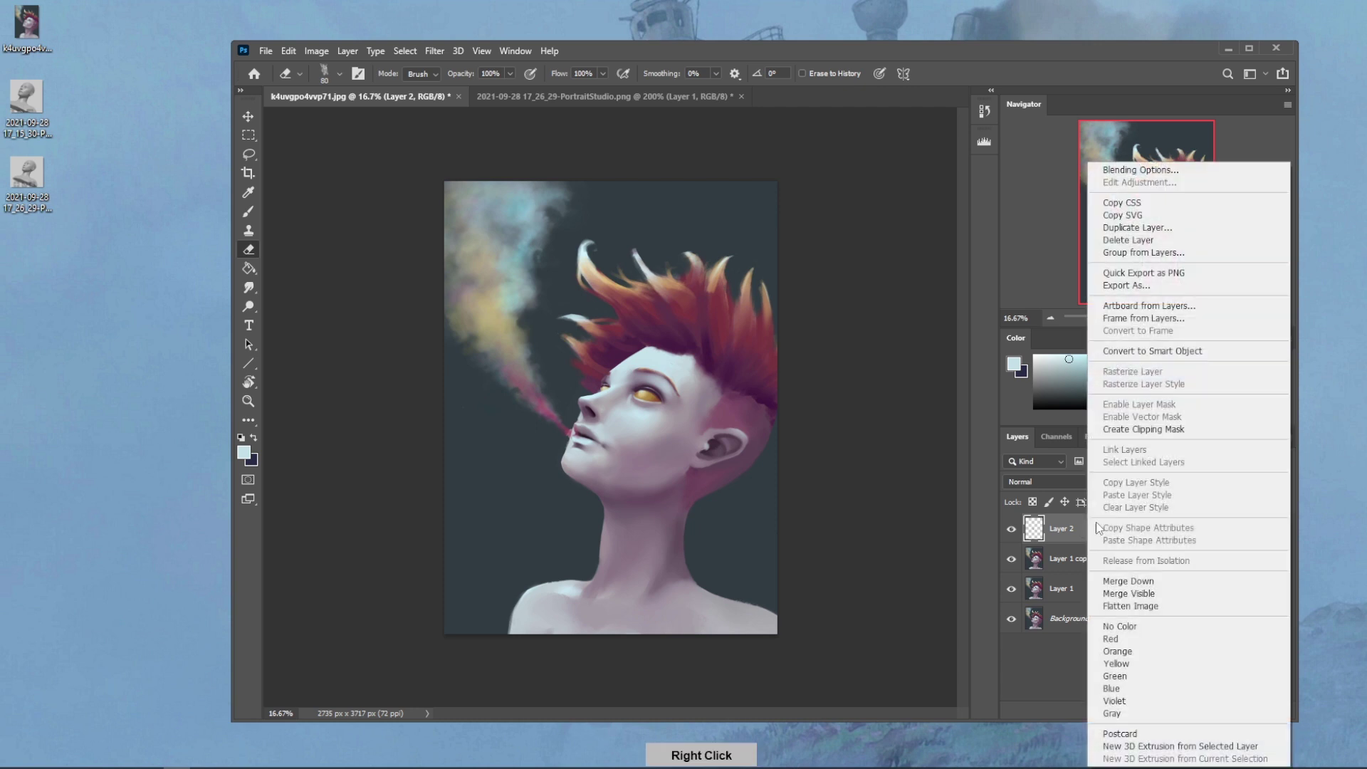
left_click(1102, 572)
key("b")
left_click(590, 434, "alt")
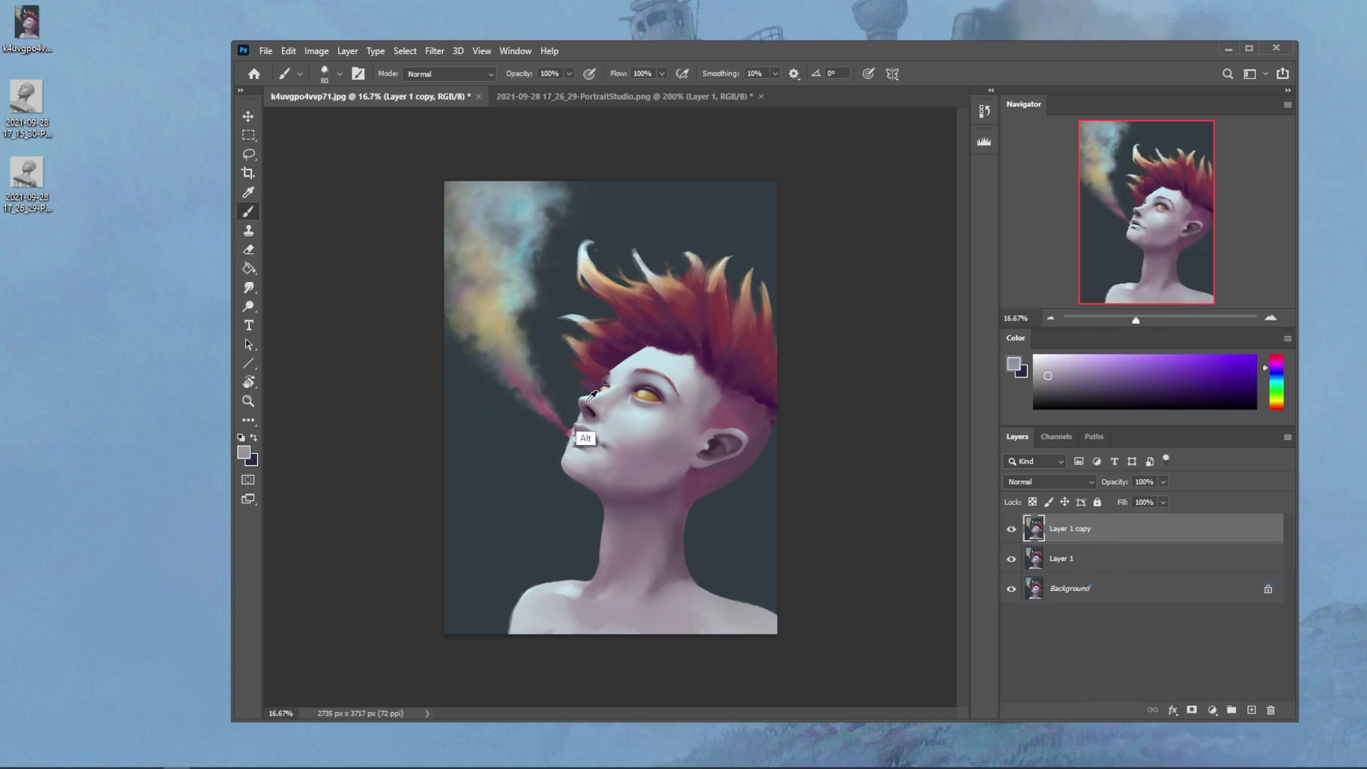
Step: Zoom in, sample pink-purple and skin tones, and smudge-blend the nose with a 20–30 px brush
left_click(585, 441, "alt")
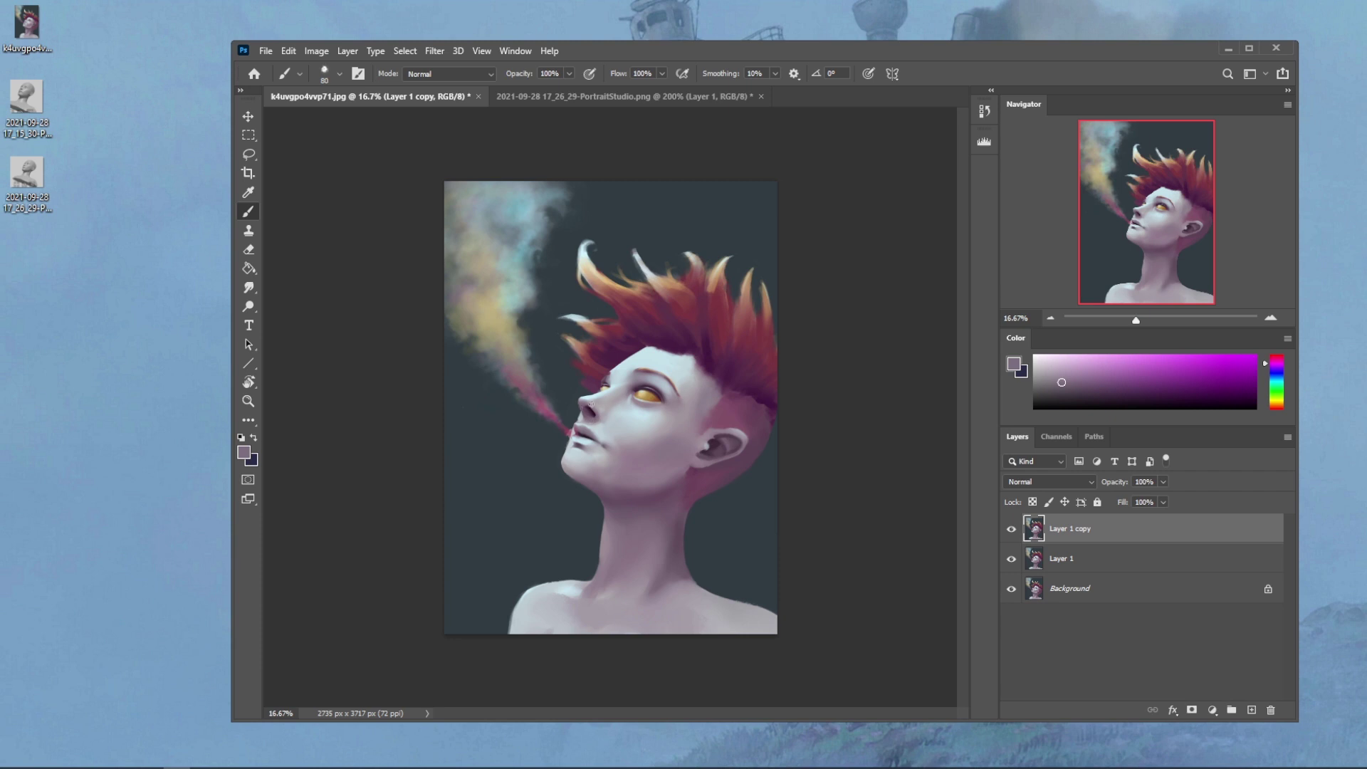
scroll(593, 408, "up", 5)
left_click(574, 417, "alt")
left_click(249, 288)
key("bracketleft")
key("bracketleft")
key("bracketleft")
key("bracketleft")
key("bracketleft")
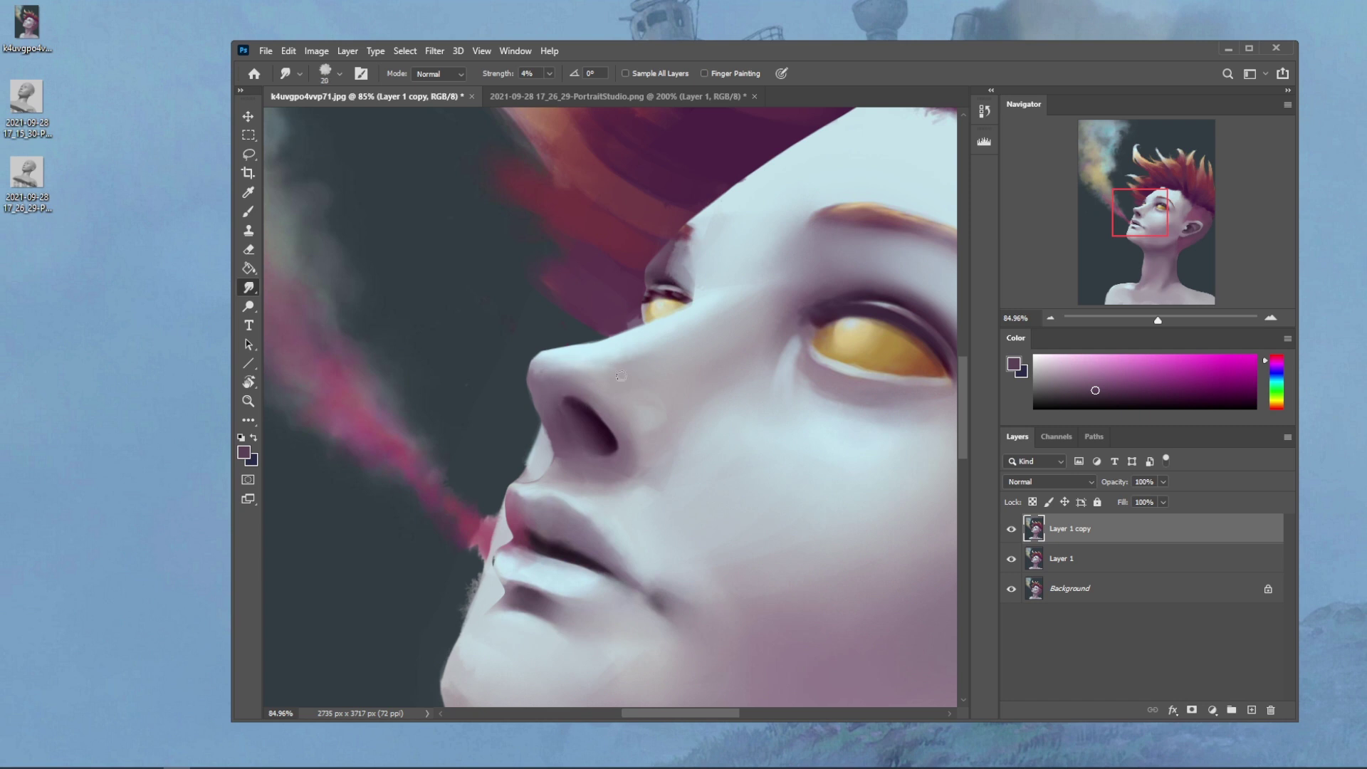
key("bracketright")
Step: Paint a dark purple stroke and light mauve dabs along the nose's left edge at 25 px
key("b")
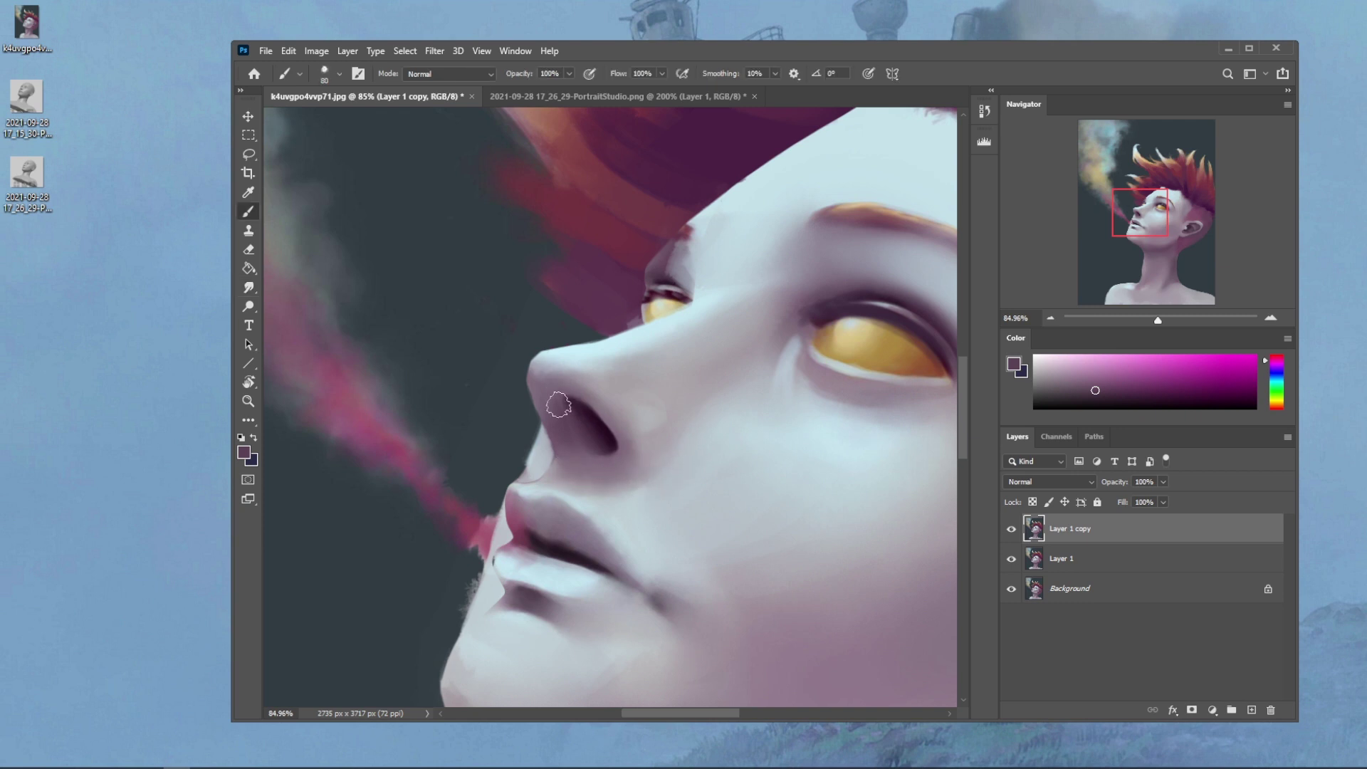
key("alt")
left_click(593, 411, "alt")
key("bracketleft")
mouse_move(535, 416)
left_mouse_down()
mouse_move(534, 438)
mouse_move(542, 403)
left_mouse_up()
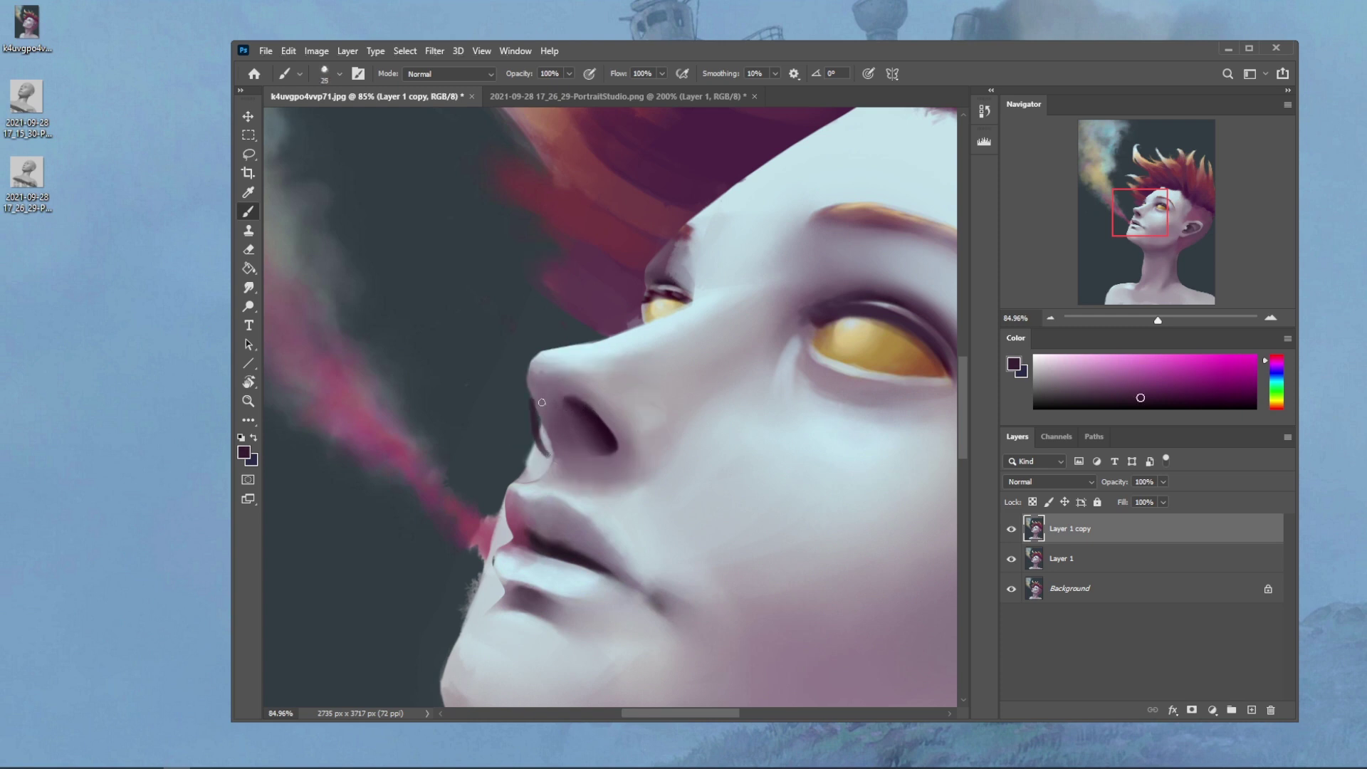
left_click(535, 412, "alt")
left_click_drag(534, 412, 549, 450)
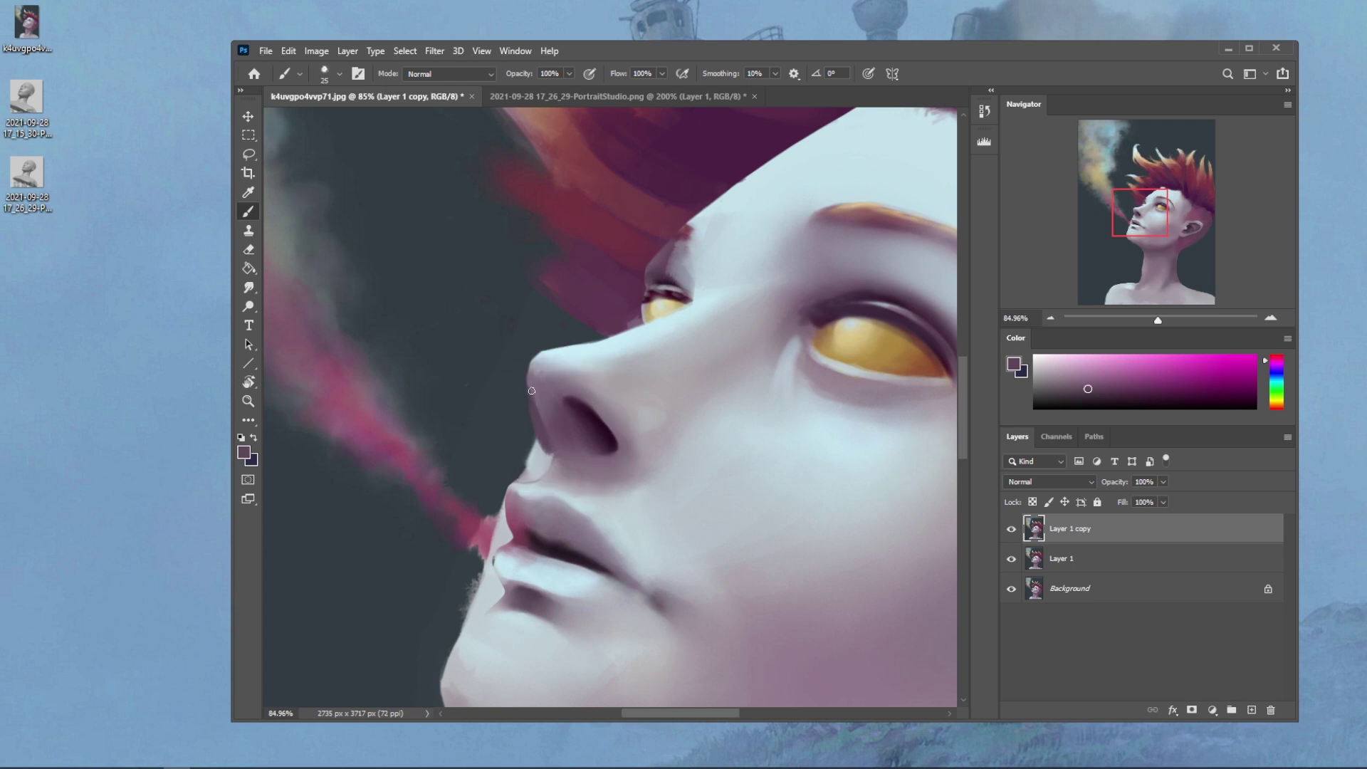
Step: Darken the left nostril edge with purple, compare via undo/redo, and fit the portrait on screen
left_click(547, 424, "alt")
mouse_move(547, 425)
left_mouse_down()
mouse_move(549, 449)
mouse_move(535, 407)
mouse_move(552, 448)
left_mouse_up()
key("ctrl+z")
key("ctrl+z")
key("ctrl+shift+z")
key("ctrl+z")
key("ctrl+shift+z")
key("ctrl+0")
key("alt")
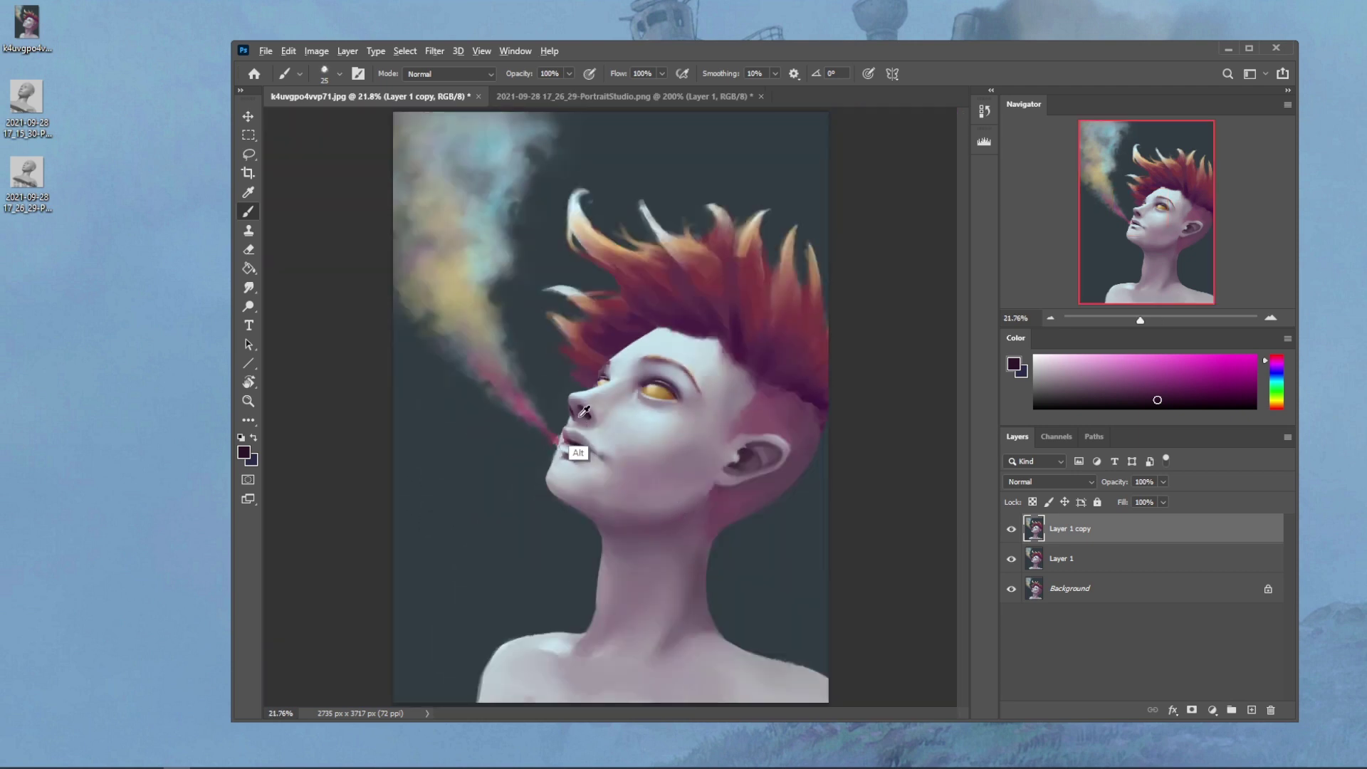
Step: Sample several skin tones around the mouth and nose
left_click(584, 412, "alt")
left_click(578, 414, "alt")
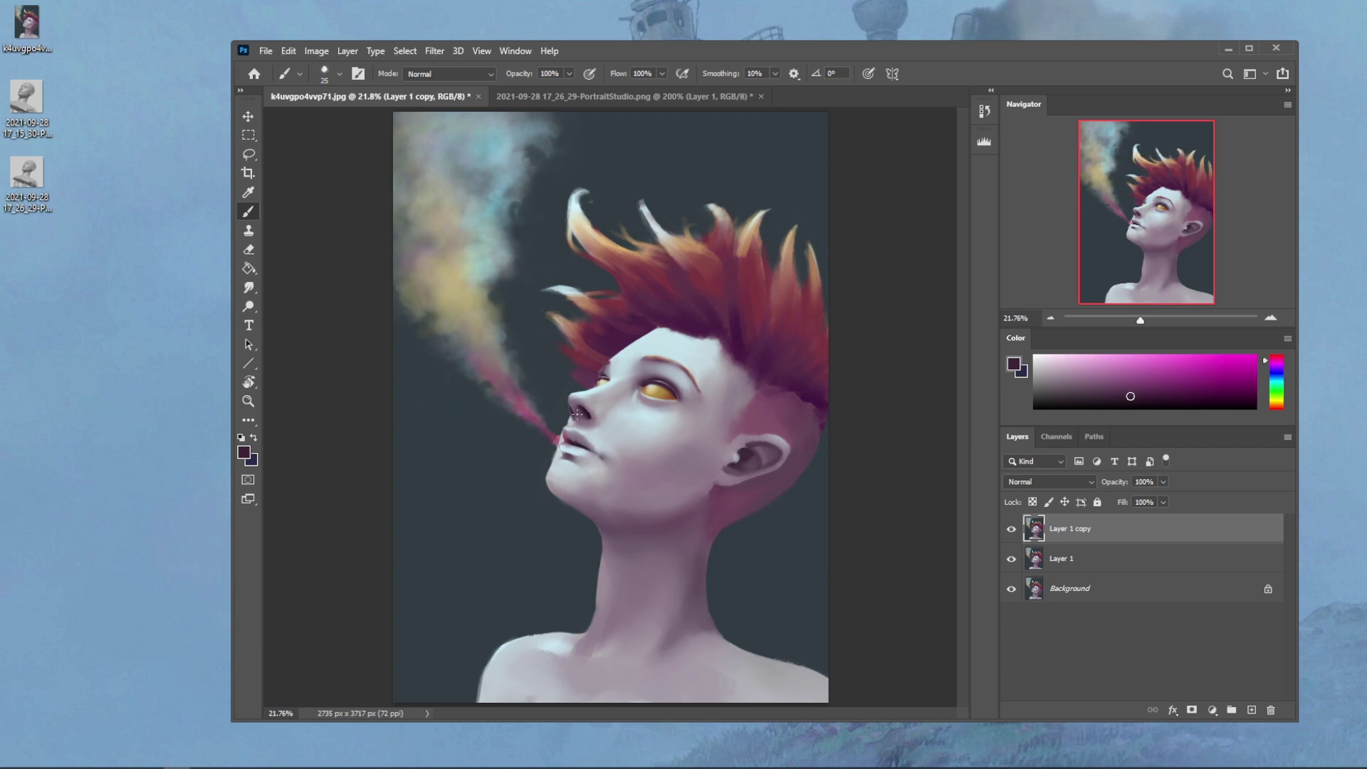
left_click(569, 423, "alt")
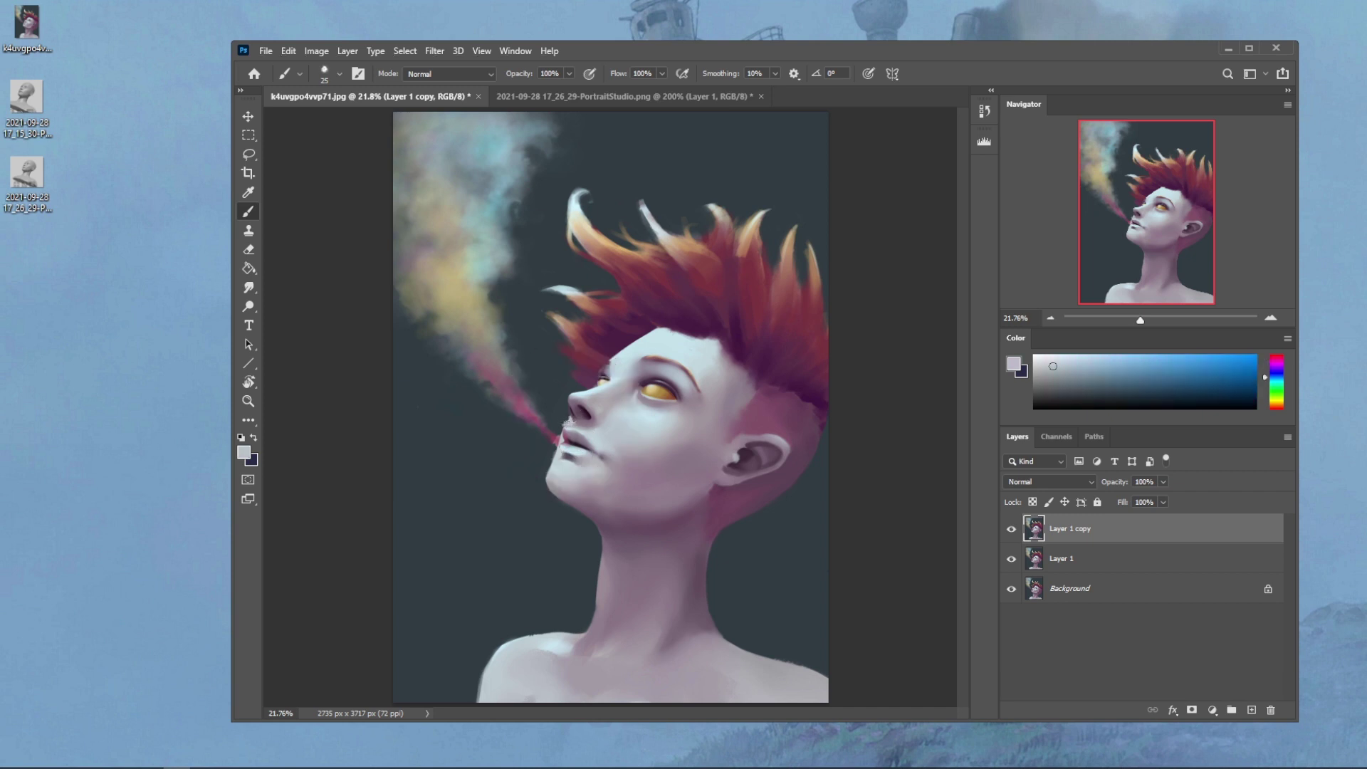
left_click(562, 426, "alt")
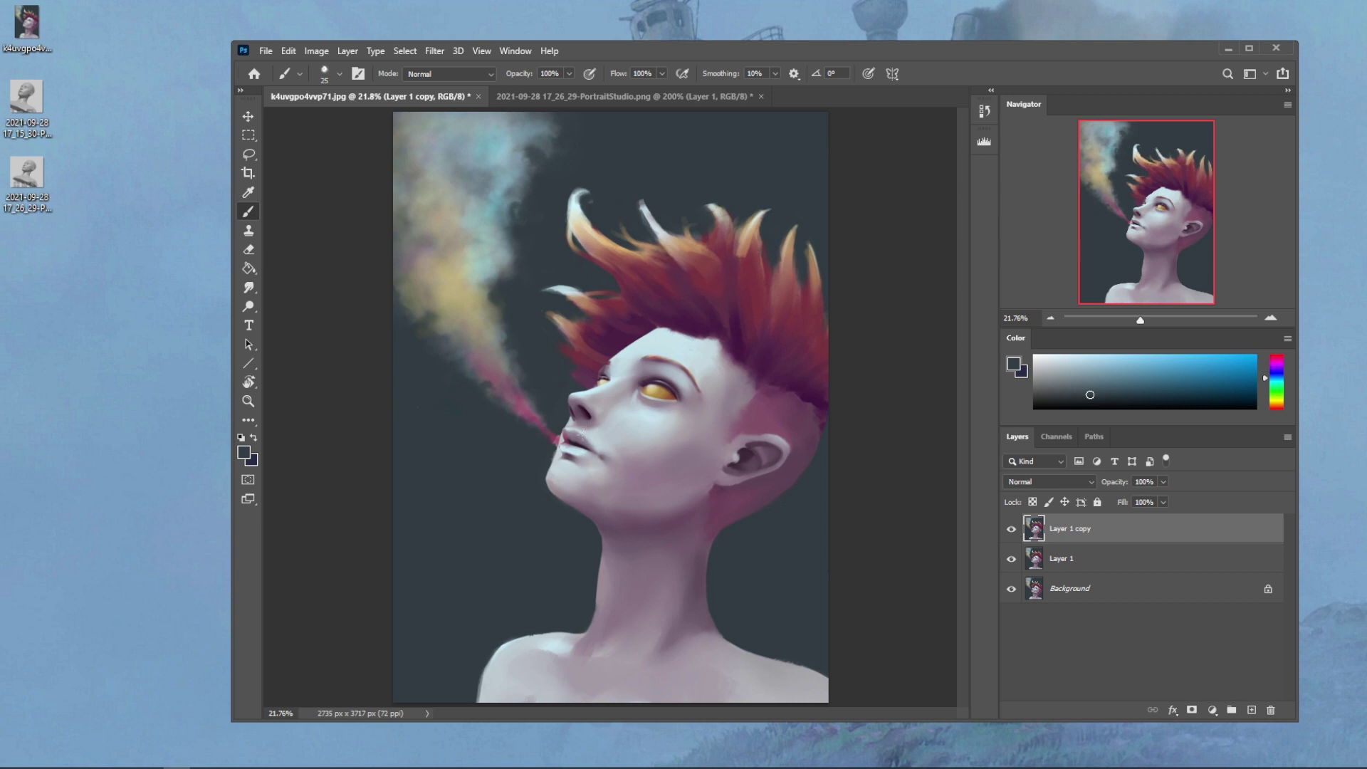
left_click(585, 480, "alt")
Step: Zoom in on the mouth and sharpen the upper lip outline with short pink strokes
key("z")
left_click_drag(590, 427, 590, 427)
key("b")
left_click(502, 491, "alt")
mouse_move(489, 446)
left_mouse_down()
mouse_move(493, 473)
mouse_move(505, 445)
left_mouse_up()
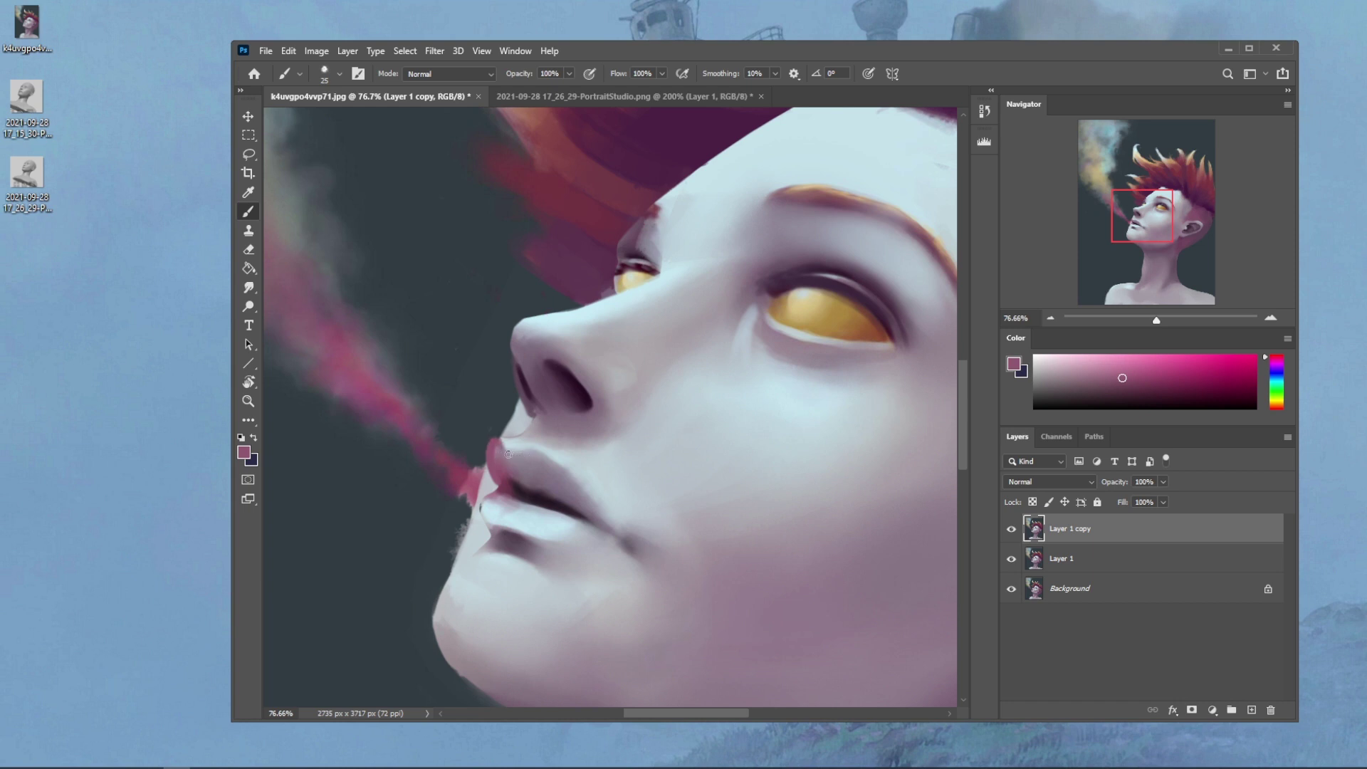
Step: Soften the lip edge with a 30 px Smudge brush, then sample a darker lip purple
left_click(249, 288)
key("bracketleft")
key("bracketright")
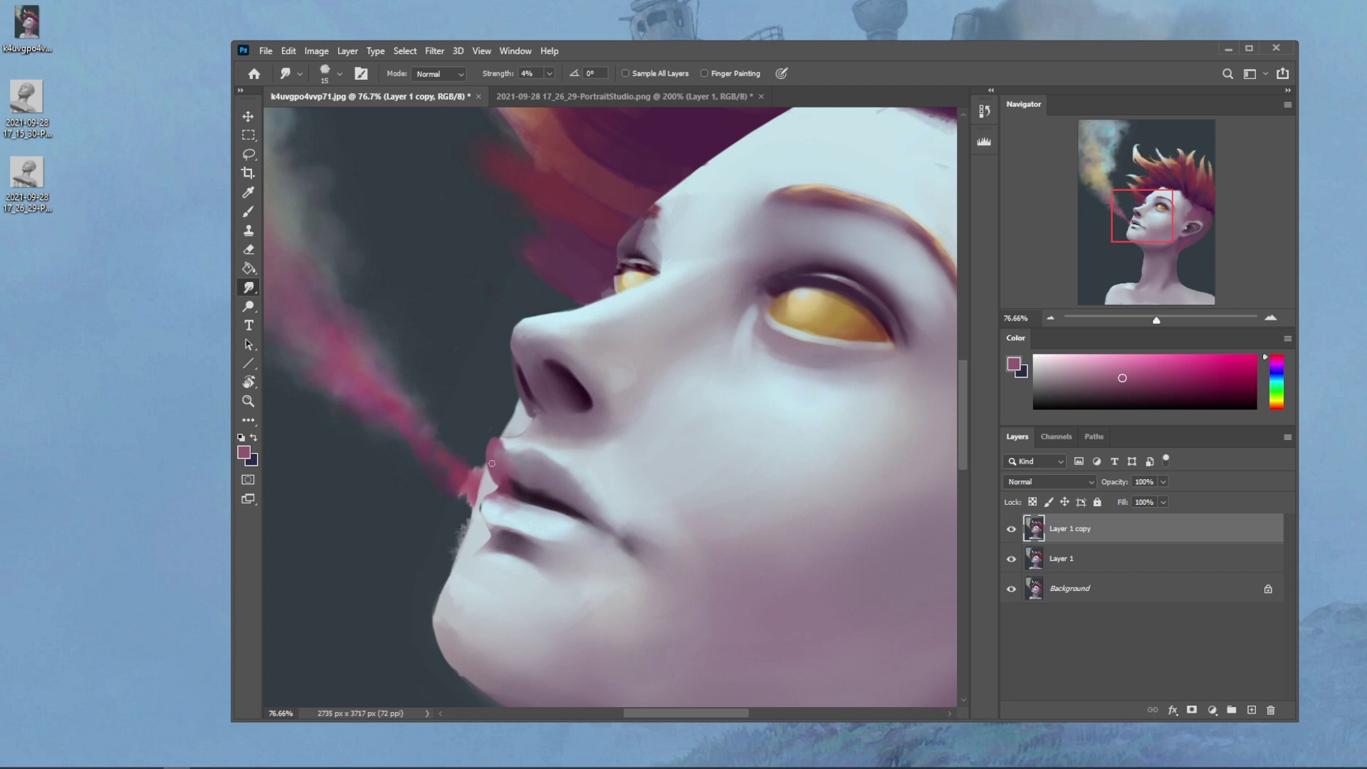
key("bracketright")
key("bracketright")
key("bracketright")
scroll(557, 487, "down", 6)
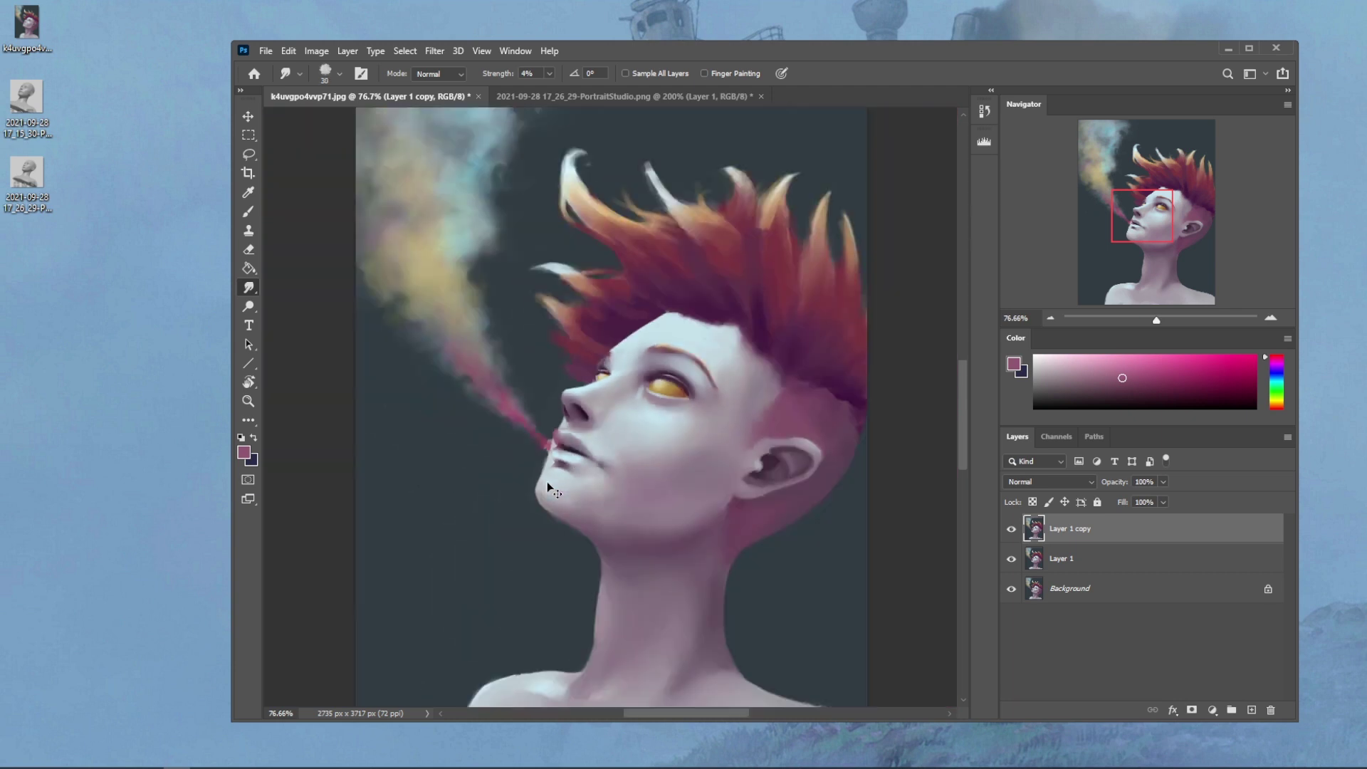
key("b")
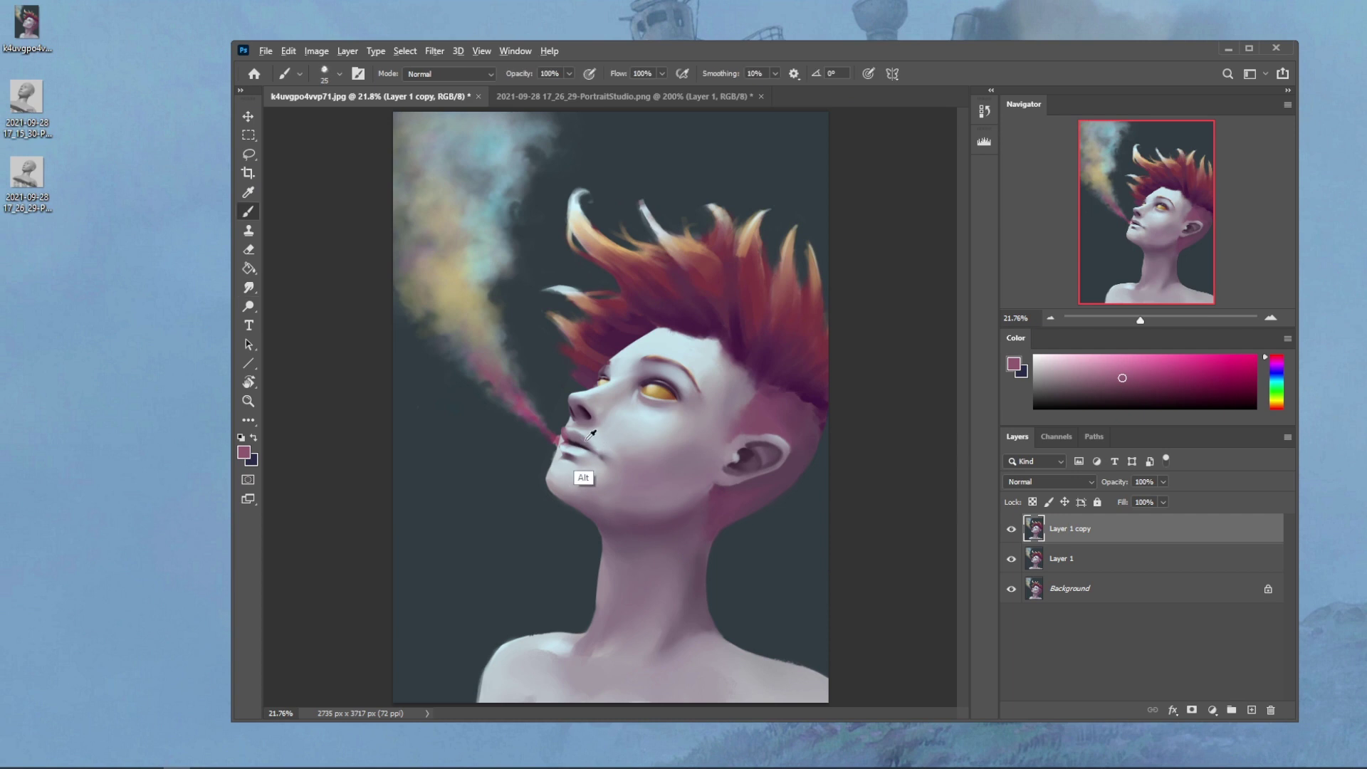
left_click(576, 441, "alt")
Step: Sample lip and chin purples and set a 125 px brush to Darken mode
left_click(578, 443, "alt")
left_click(568, 474, "alt")
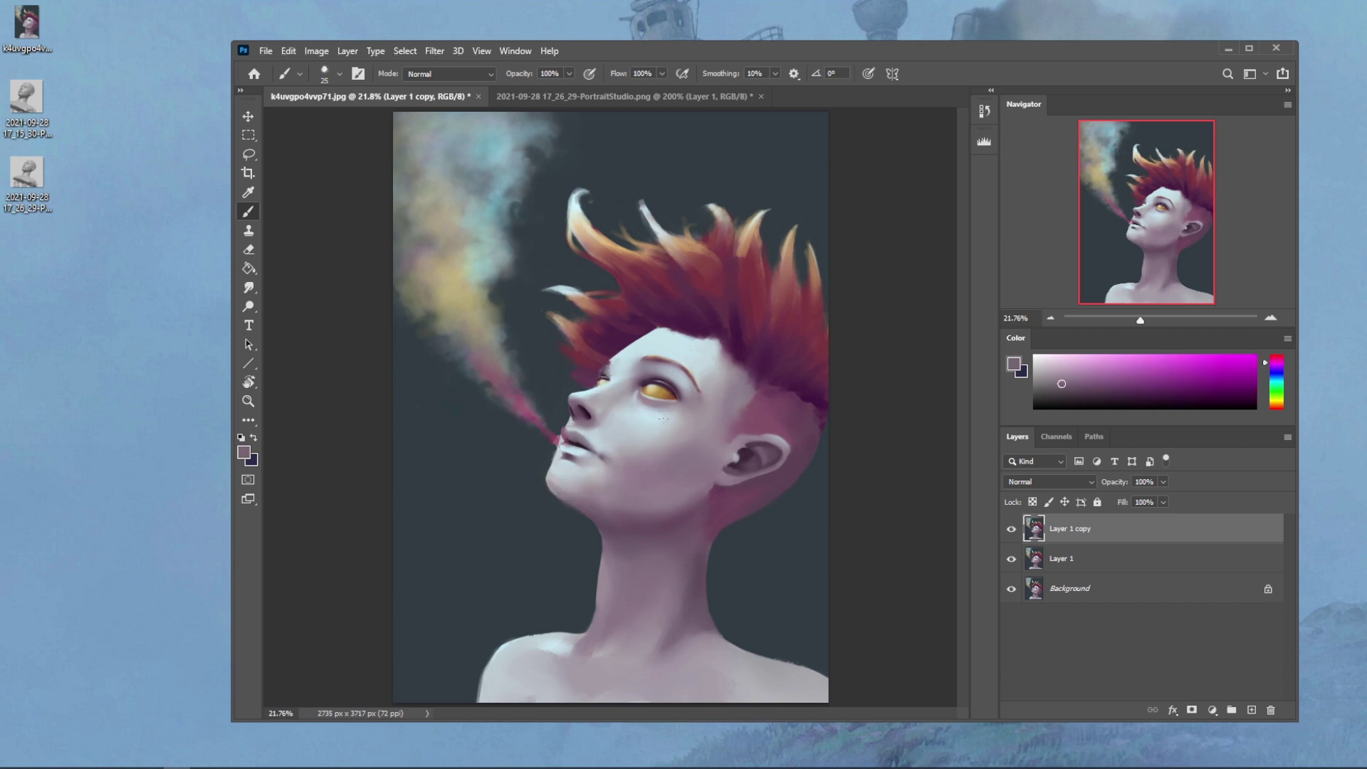
left_click(581, 449, "alt")
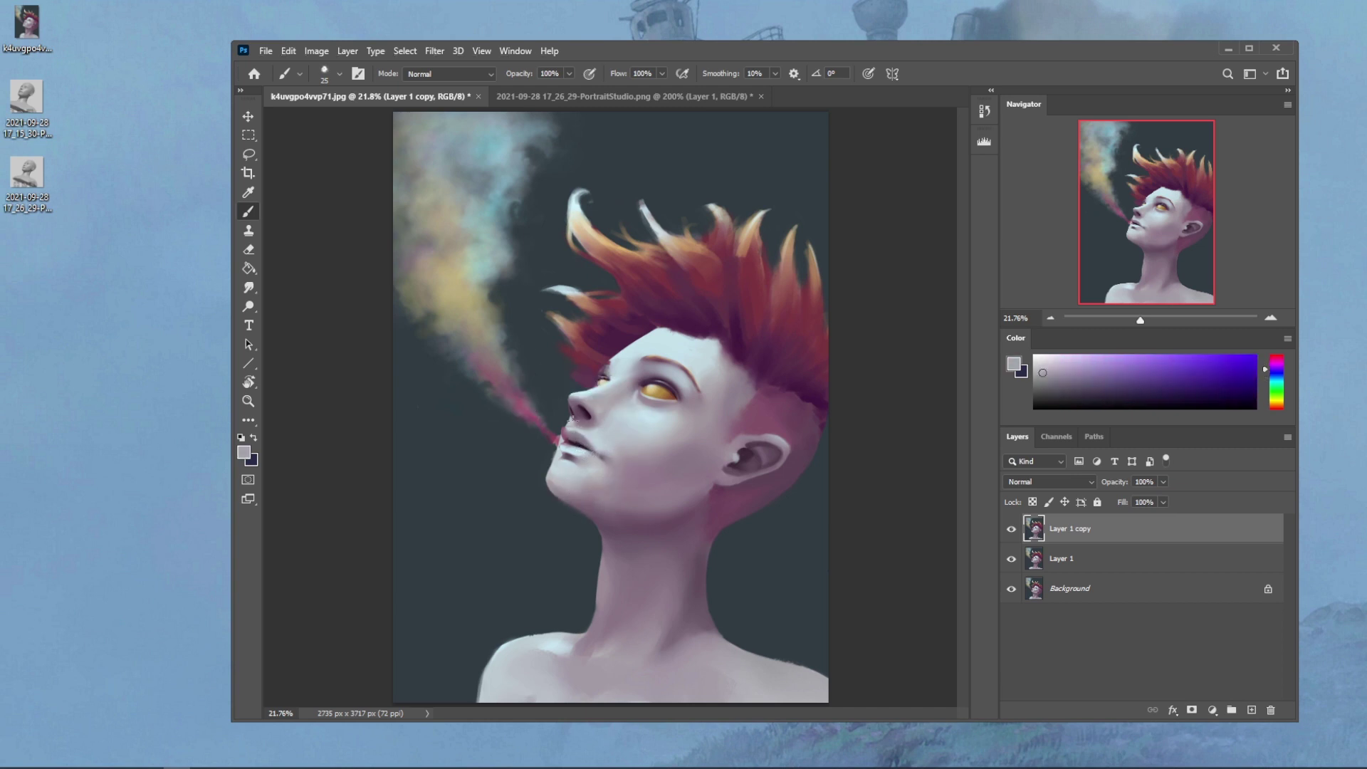
key("bracketright")
key("bracketright")
key("bracketright")
key("bracketright")
key("bracketright")
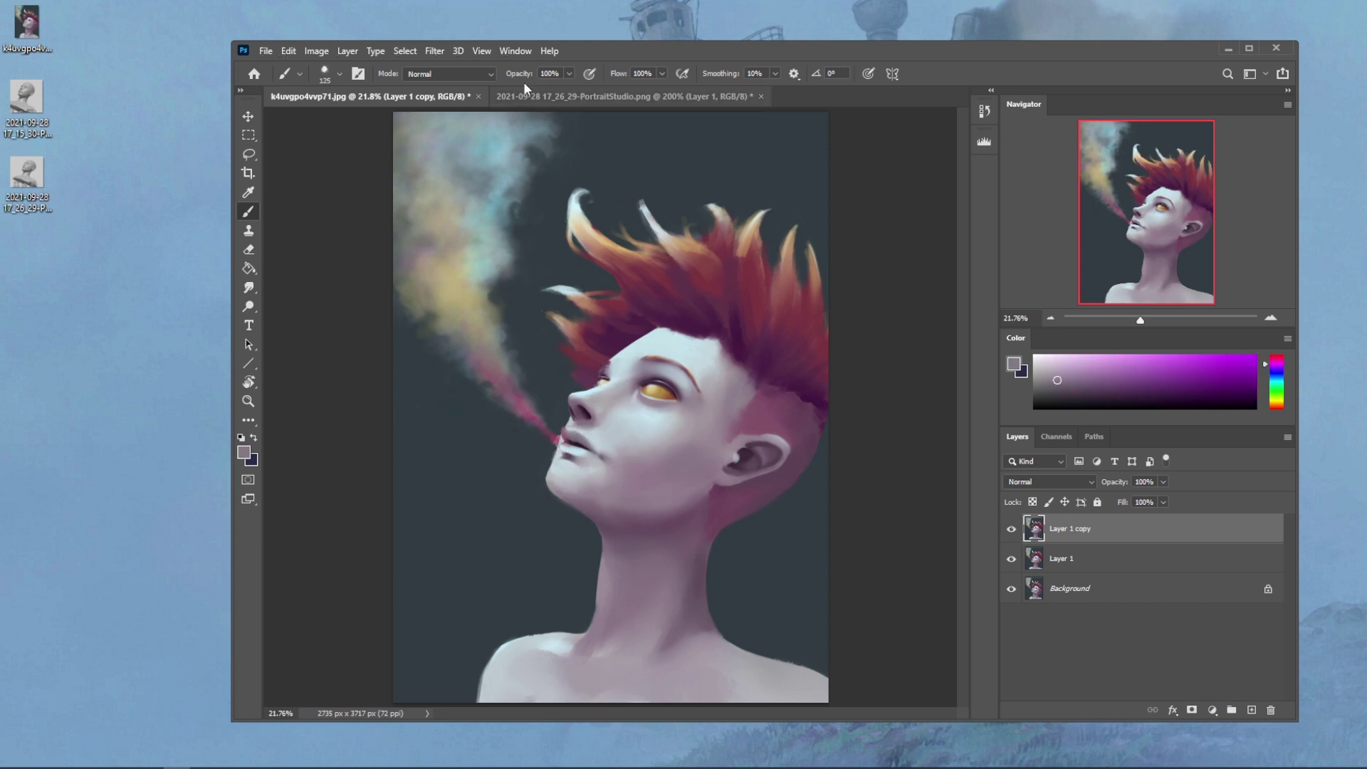
left_click(448, 73)
left_click(428, 141)
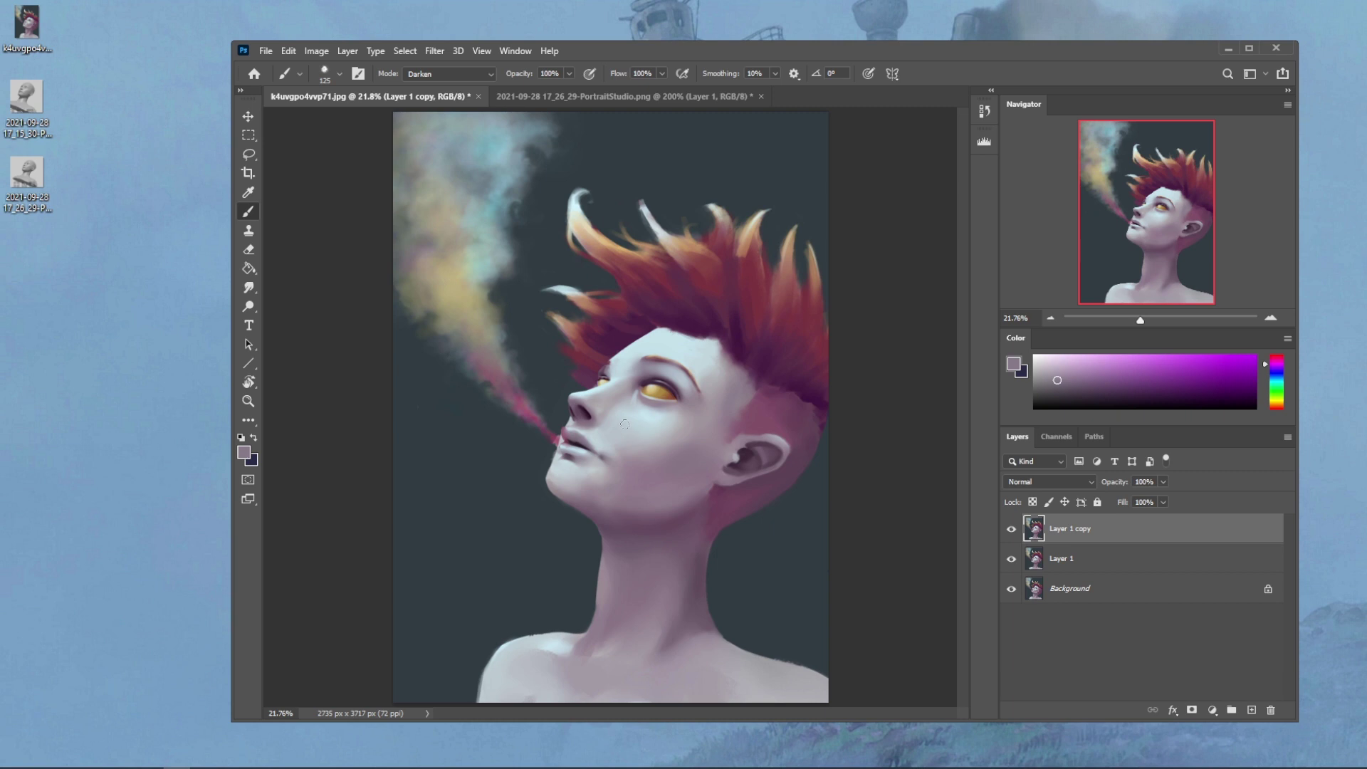
Step: Touch up the cheek with pale tones in Normal mode, then hide Layer 1 copy to compare
left_click(638, 456, "alt")
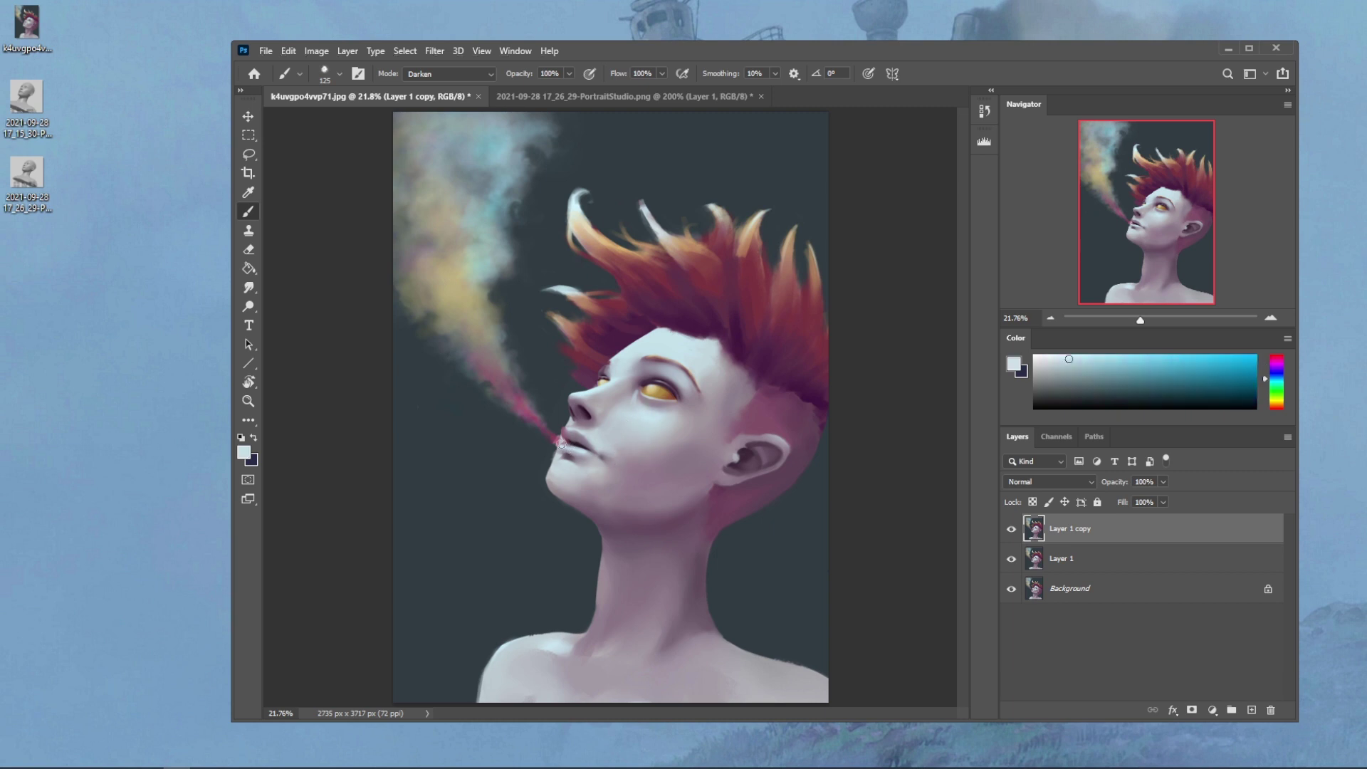
left_click(630, 456, "alt")
left_click(484, 74)
left_click(463, 87)
left_click(607, 479, "alt")
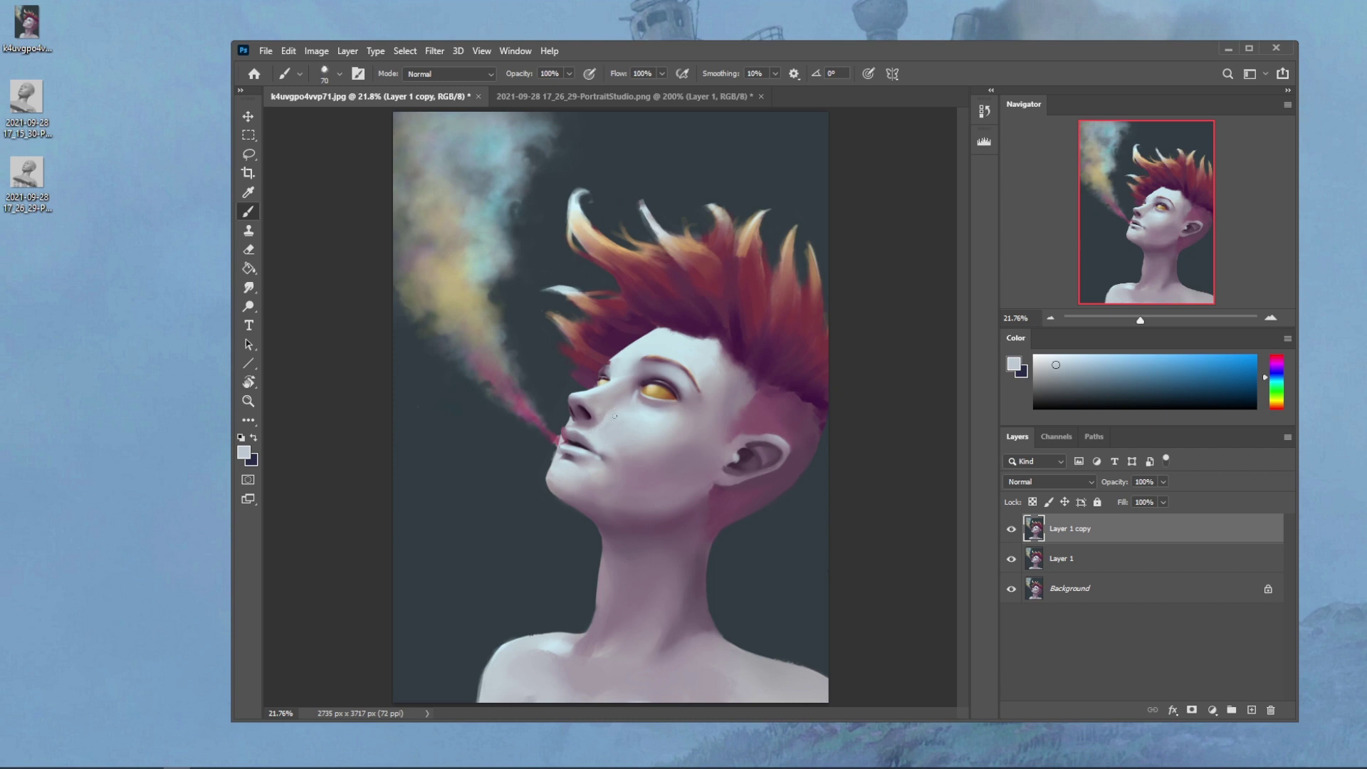
left_click(1011, 529)
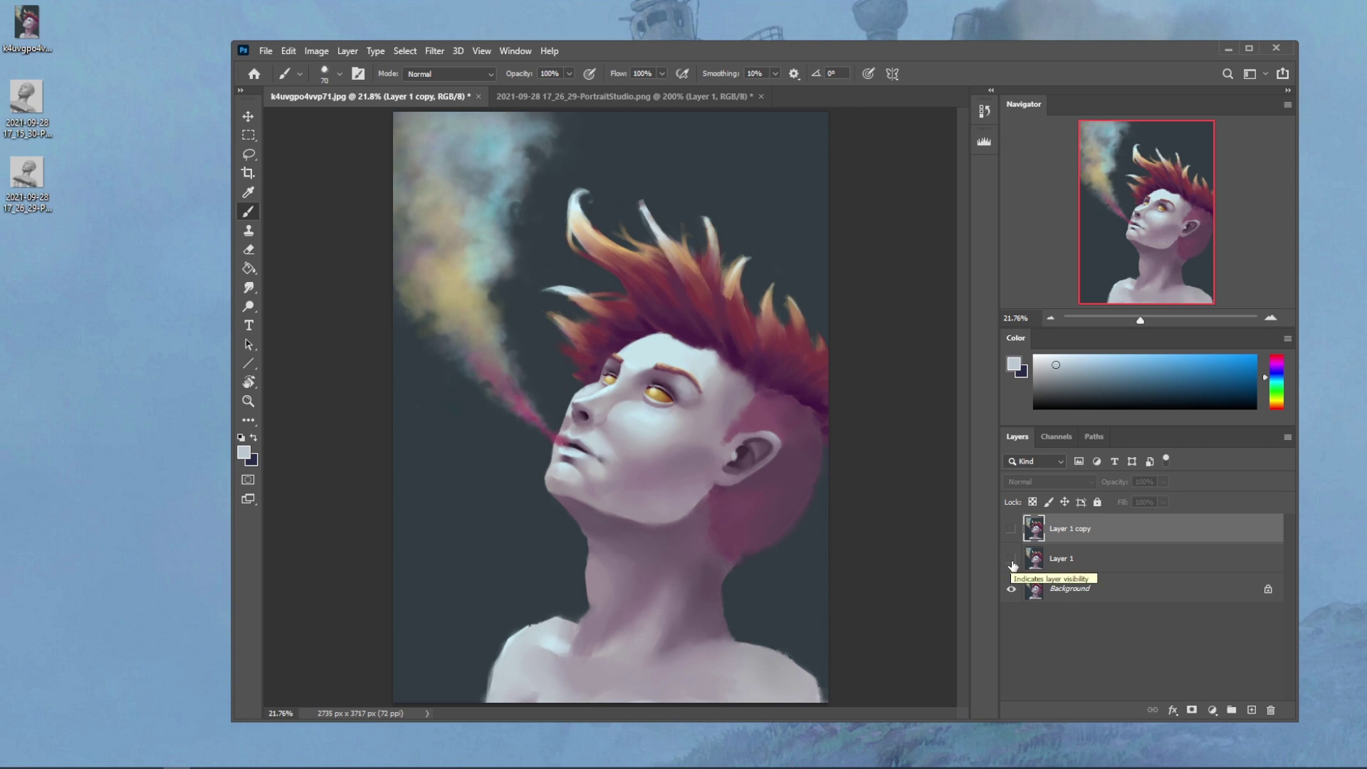
Step: Show Layer 1 and Layer 1 copy again and sample skin tones around the eye
left_click(1012, 561)
left_click(1012, 530)
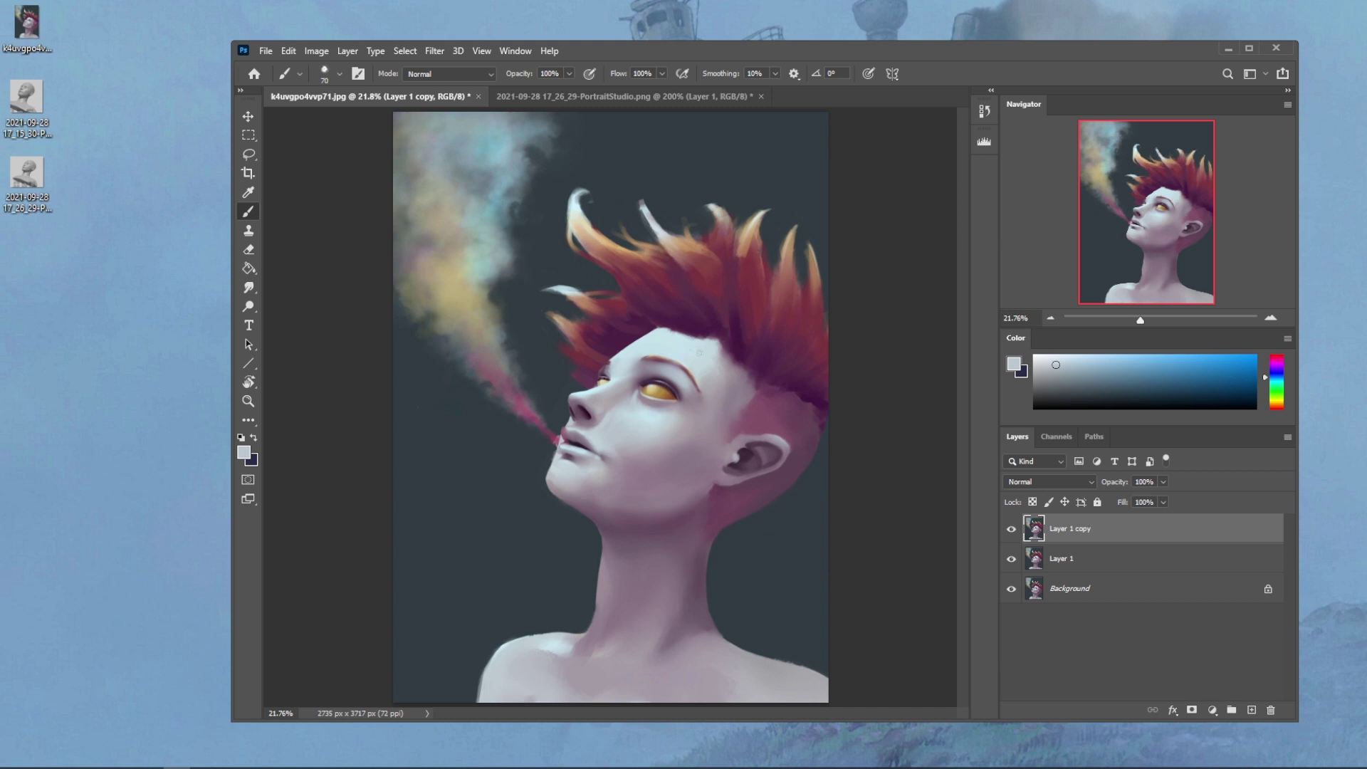
left_click(634, 389, "alt")
left_click(656, 394, "alt")
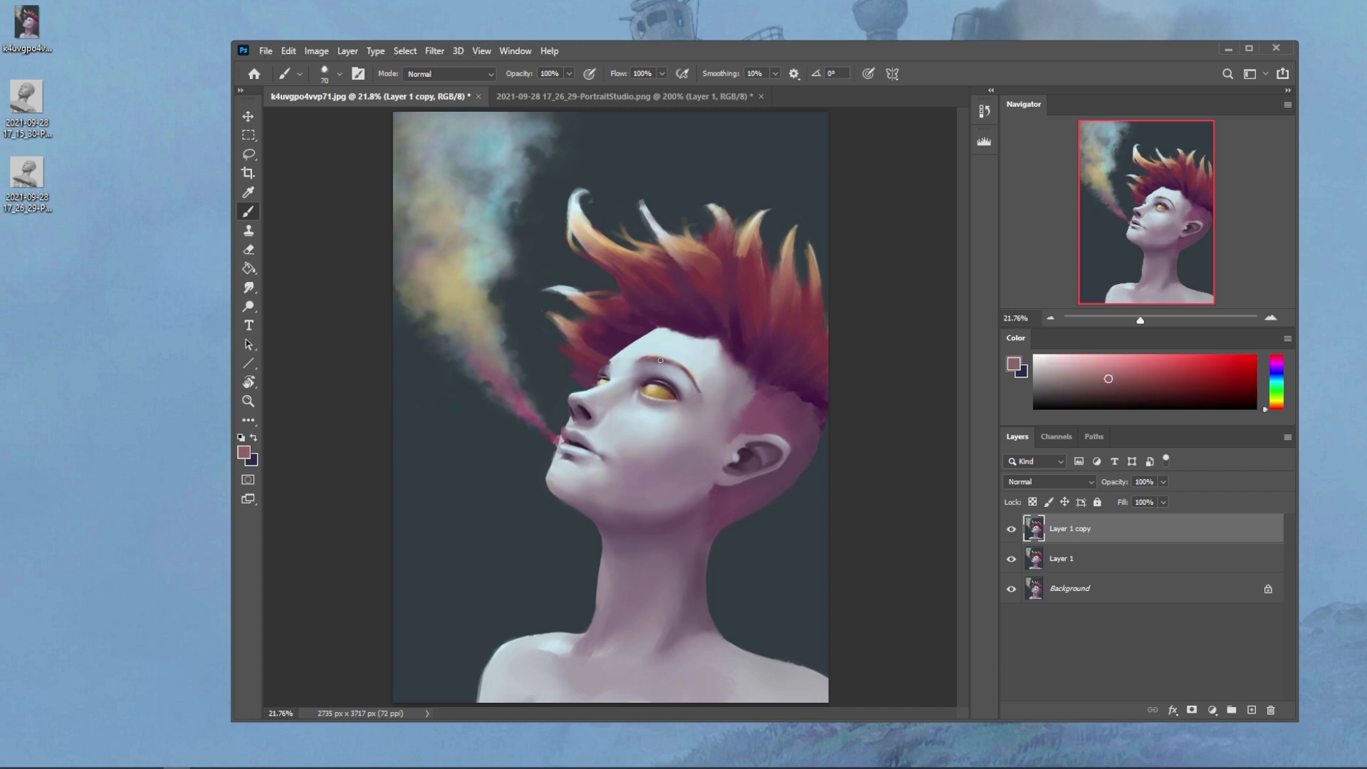
left_click(650, 385, "alt")
left_click(656, 406, "alt")
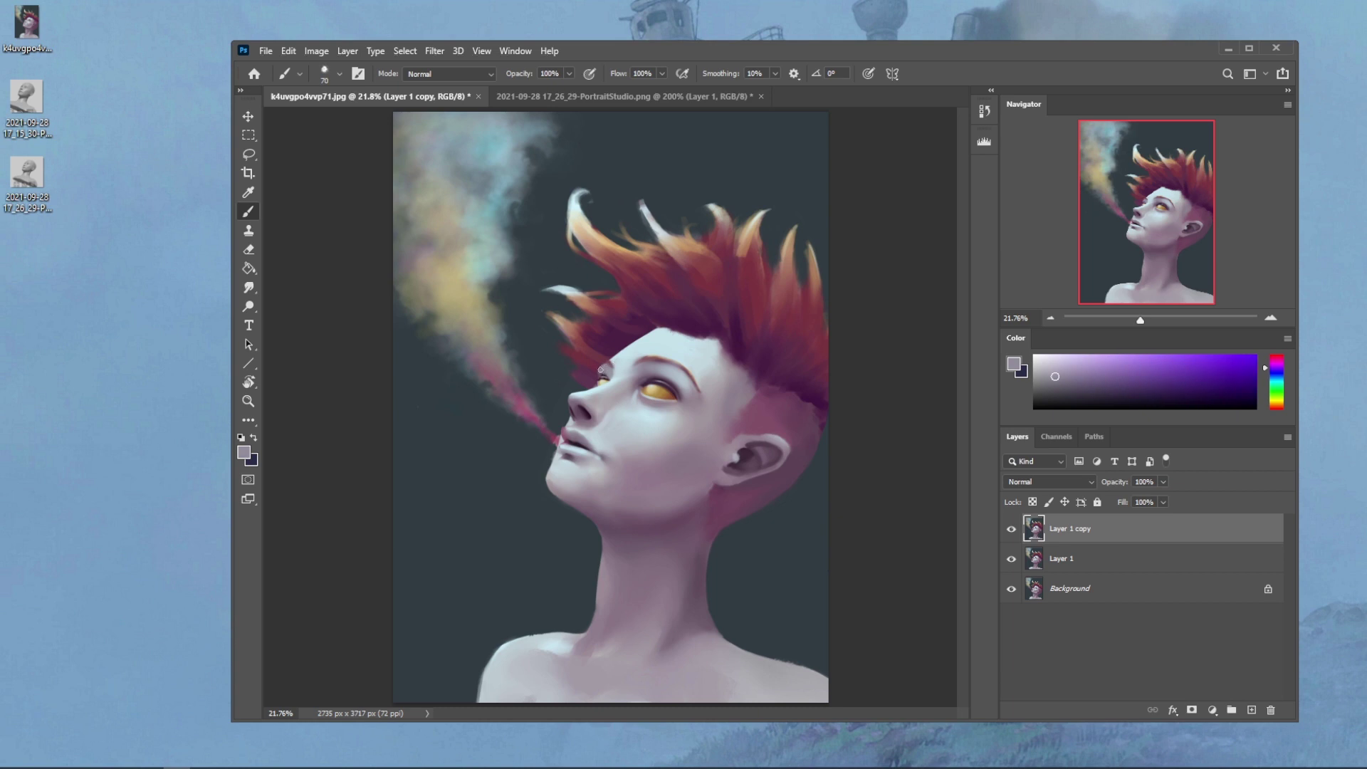
Step: Brighten the bridge of the nose with a pale bluish-white stroke
left_click(600, 363, "alt")
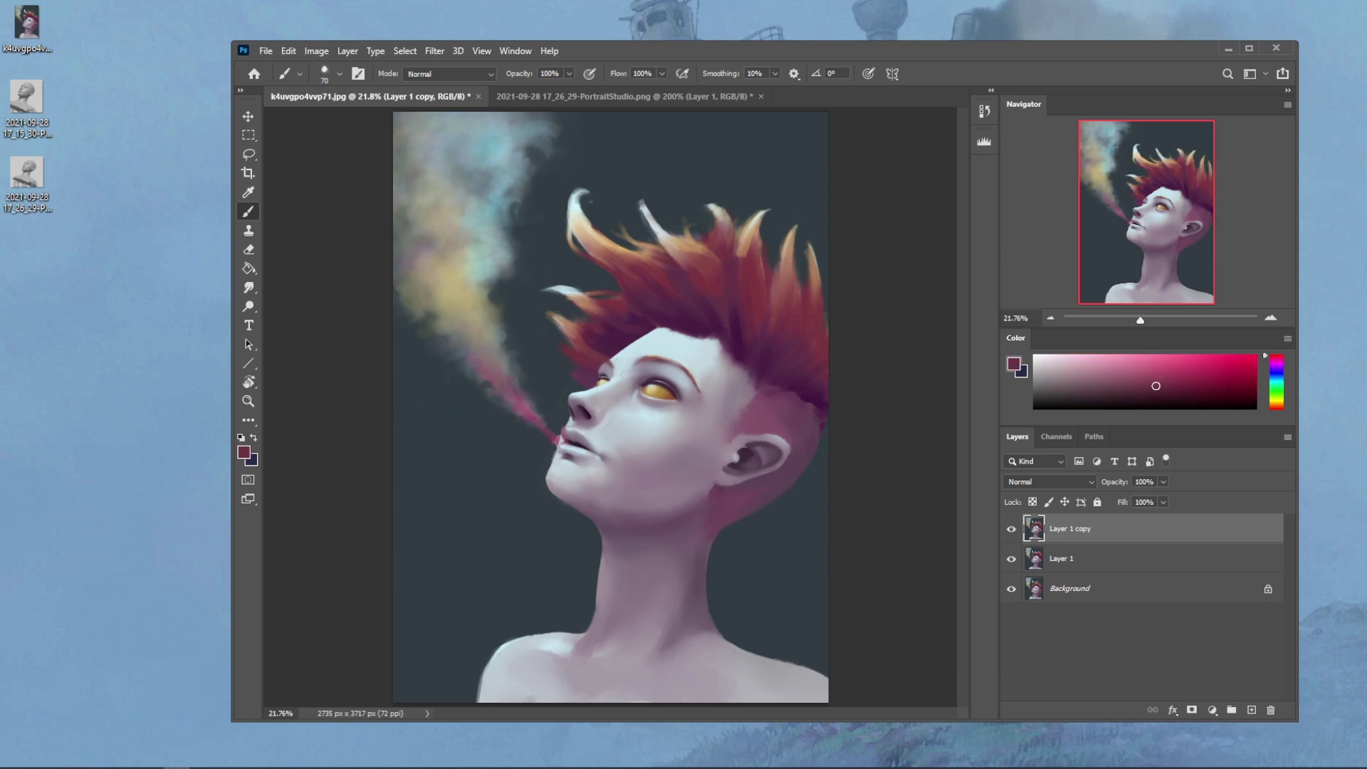
left_click(610, 370, "alt")
left_click(650, 381, "alt")
left_click(594, 391, "alt")
left_click_drag(593, 391, 577, 395)
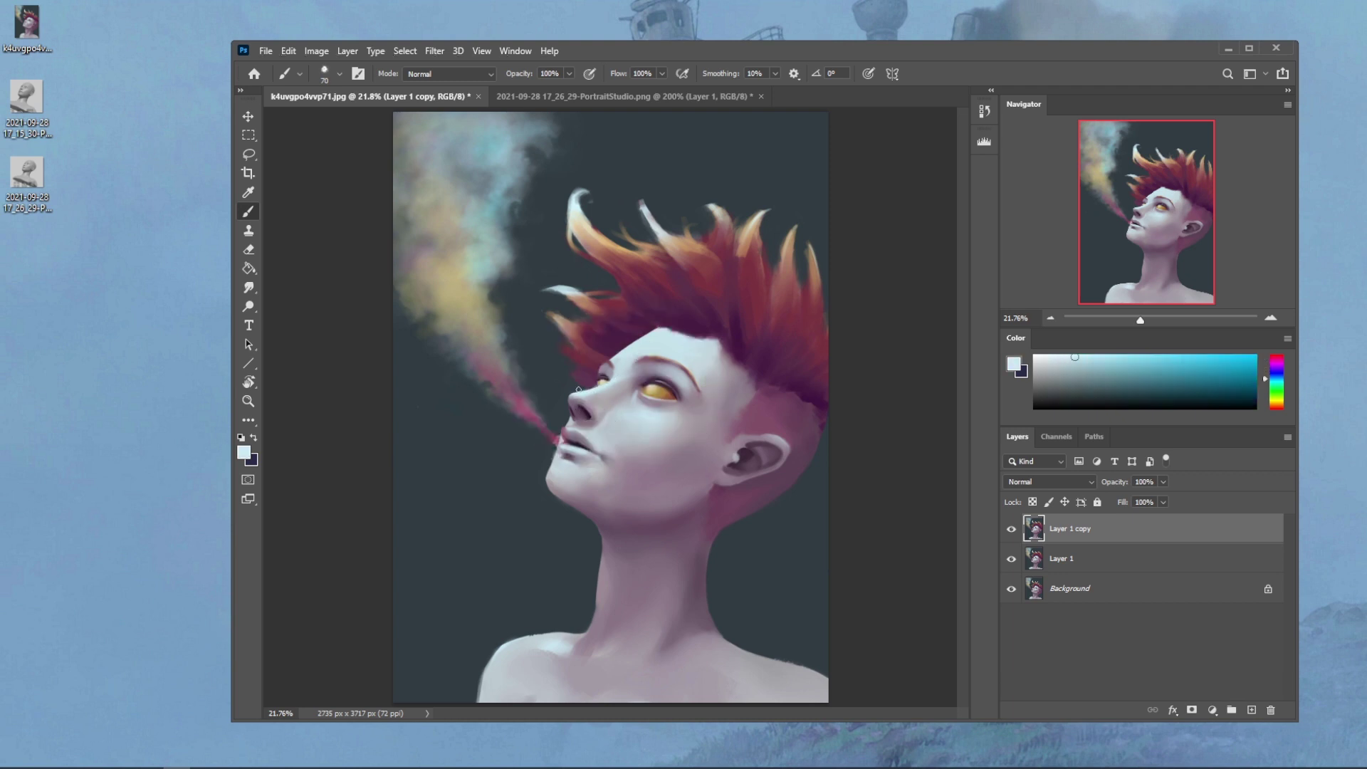
Step: Sample red, tan, dark purple and pale forehead tones near the hairline
left_click(610, 391, "alt")
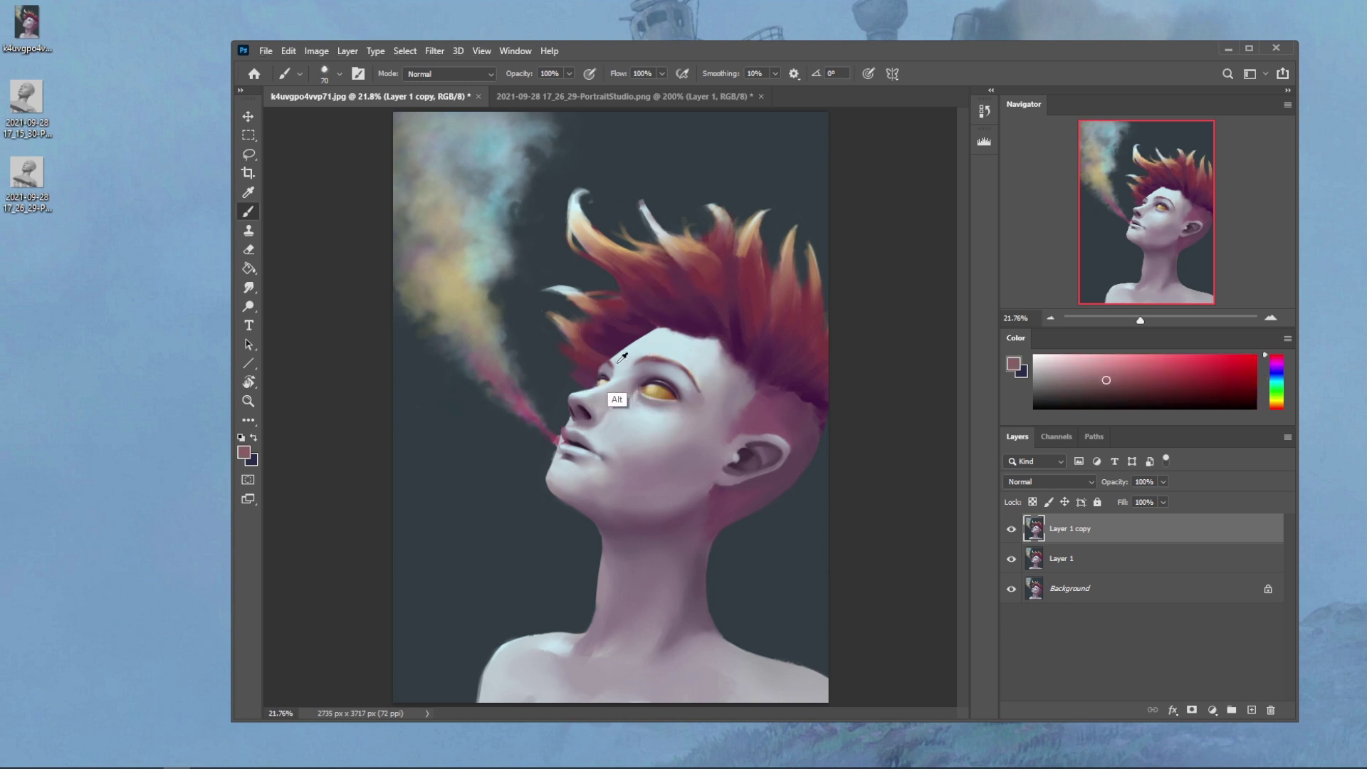
left_click(623, 361, "alt")
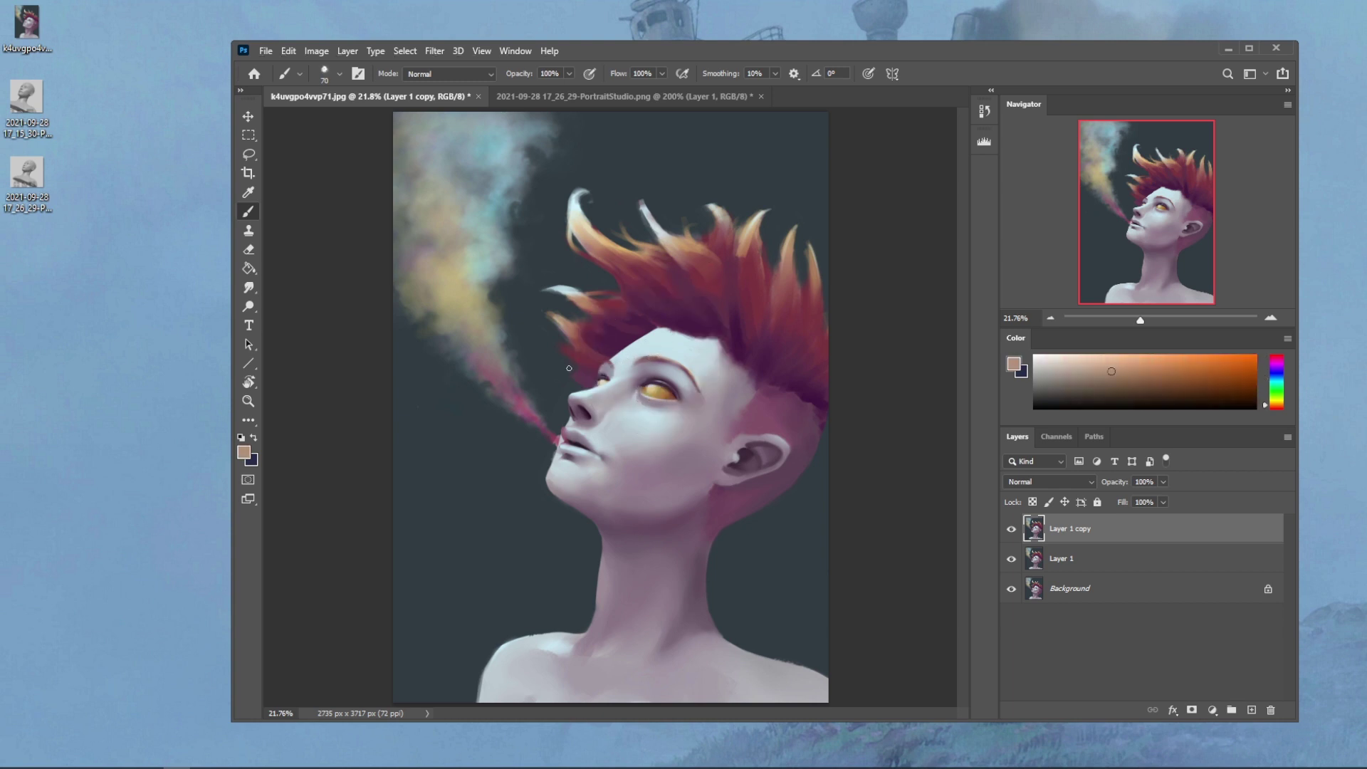
left_click(611, 367, "alt")
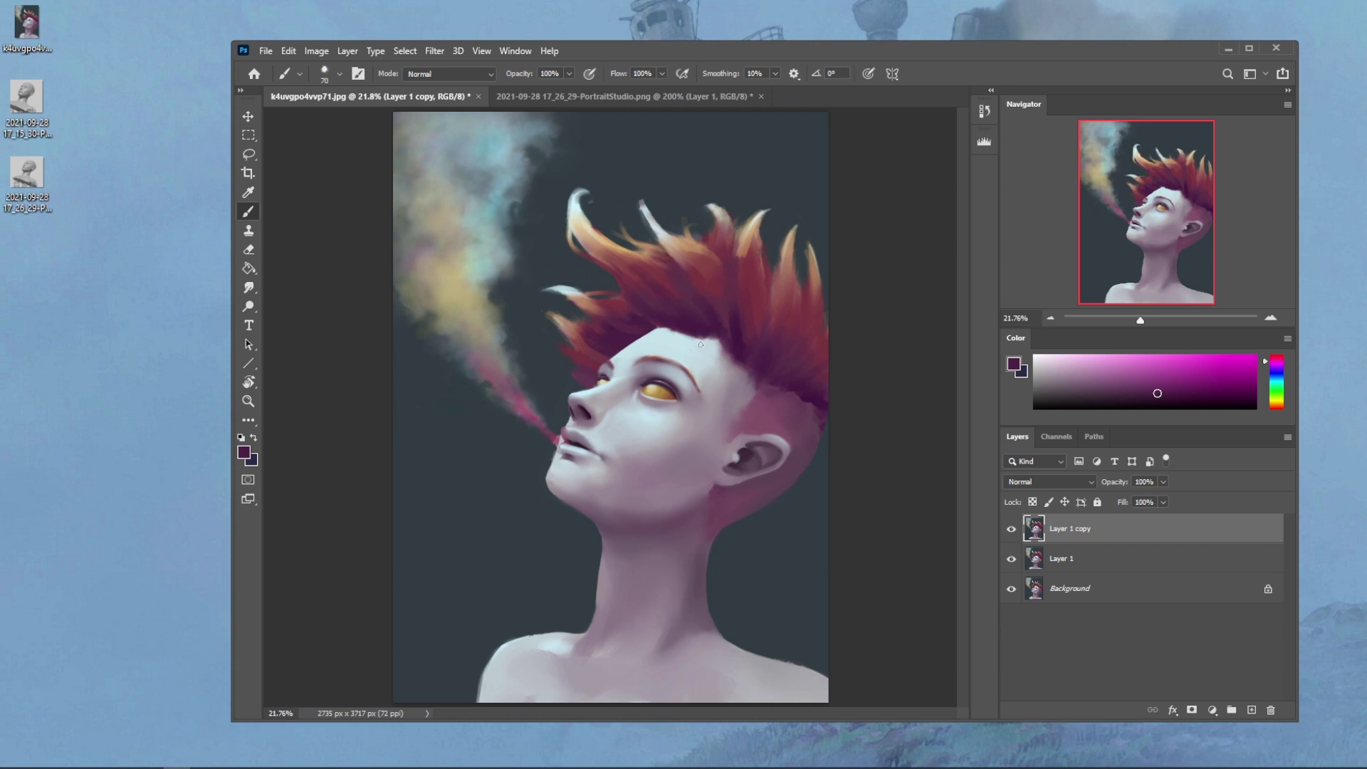
left_click(635, 365, "alt")
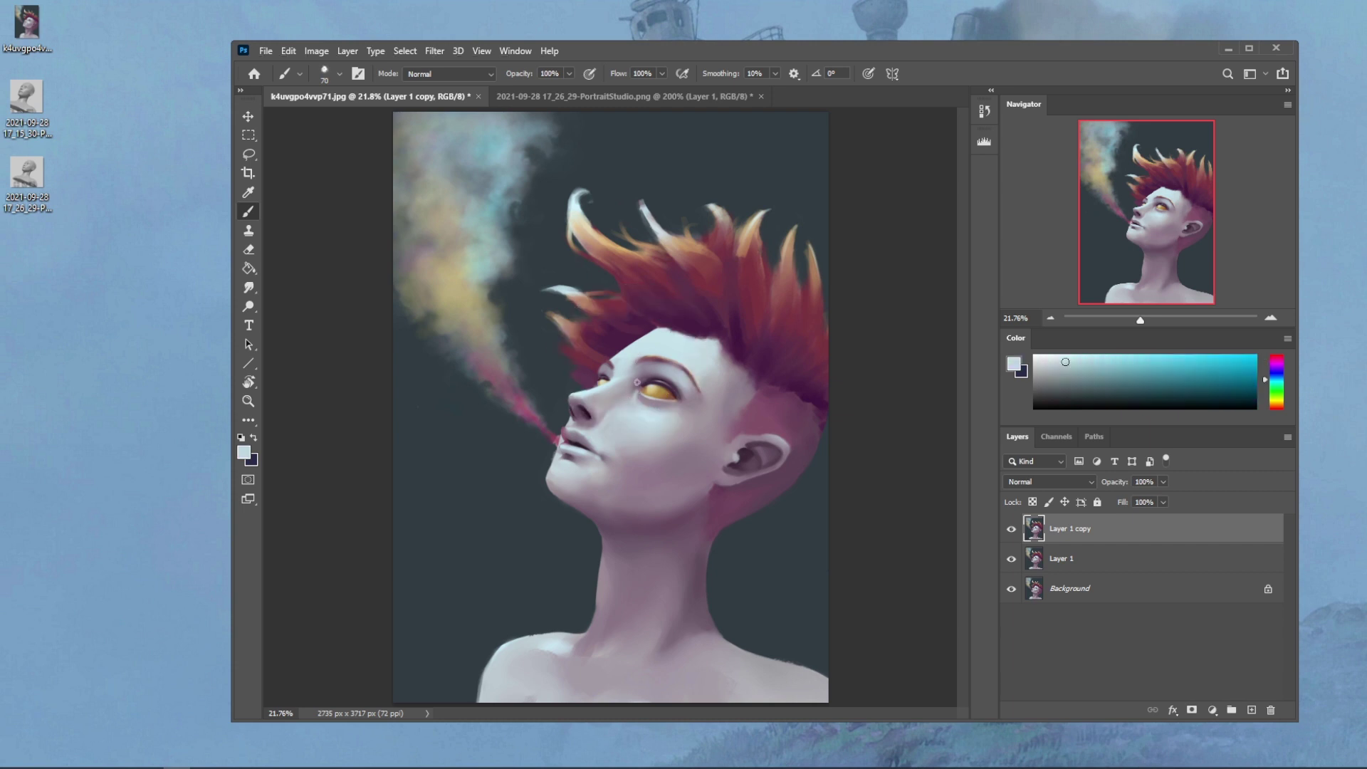
Step: Smudge around the forehead, then paint pale forehead skin up over the hairline
left_click(245, 288)
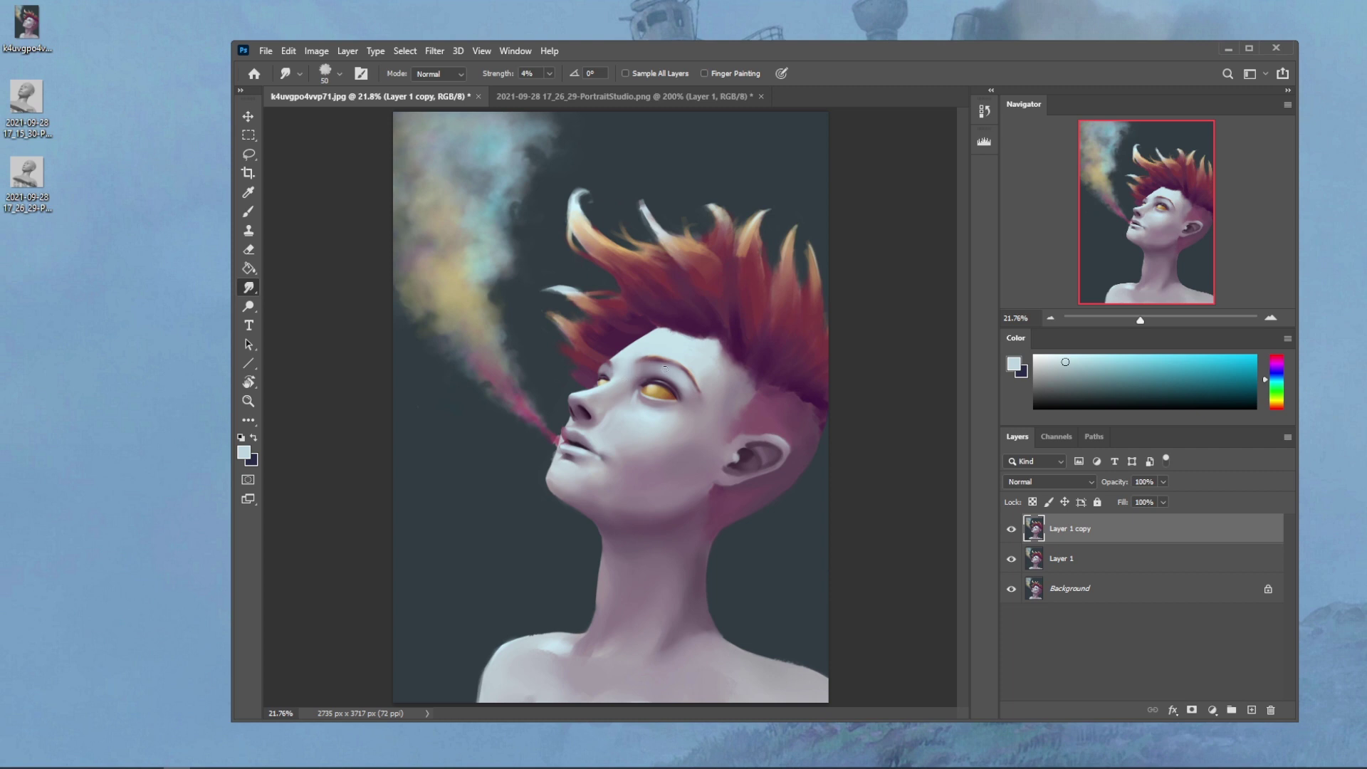
key("b")
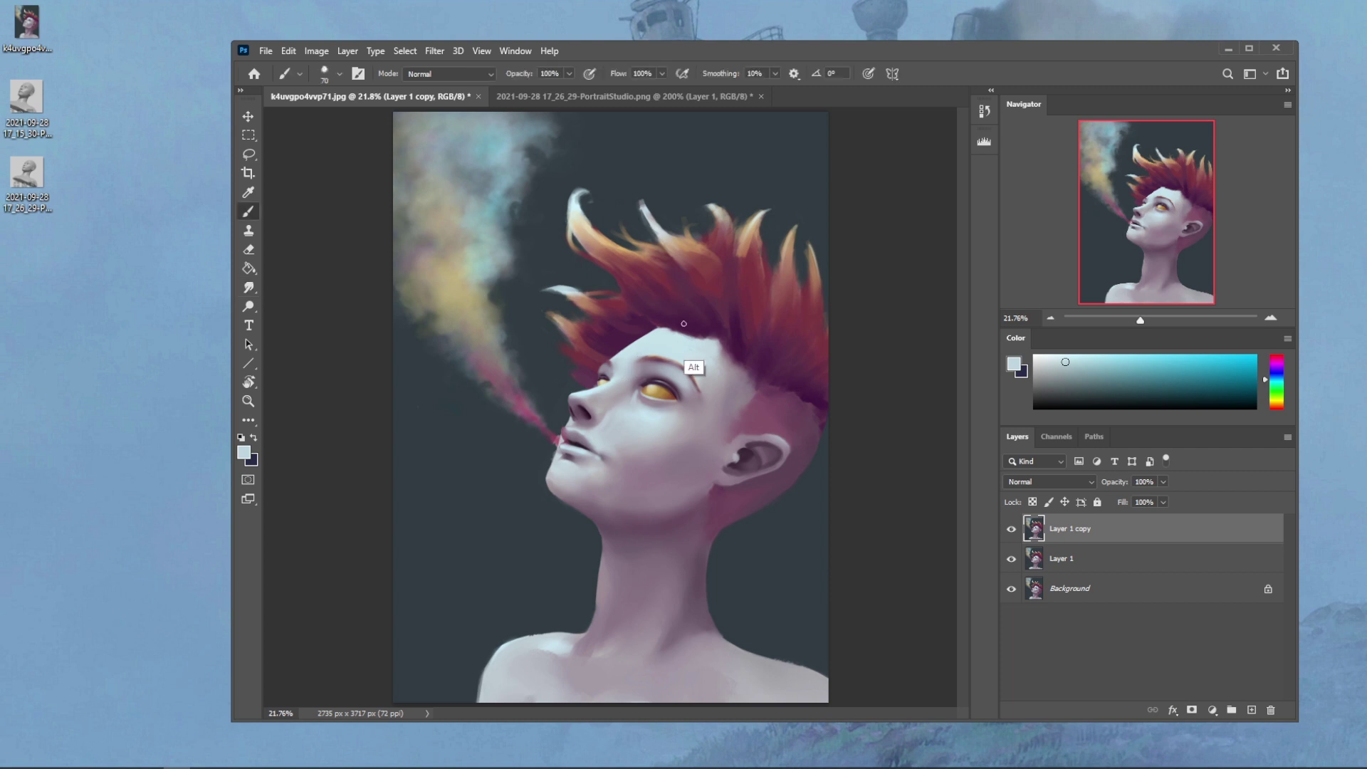
left_click(695, 368, "alt")
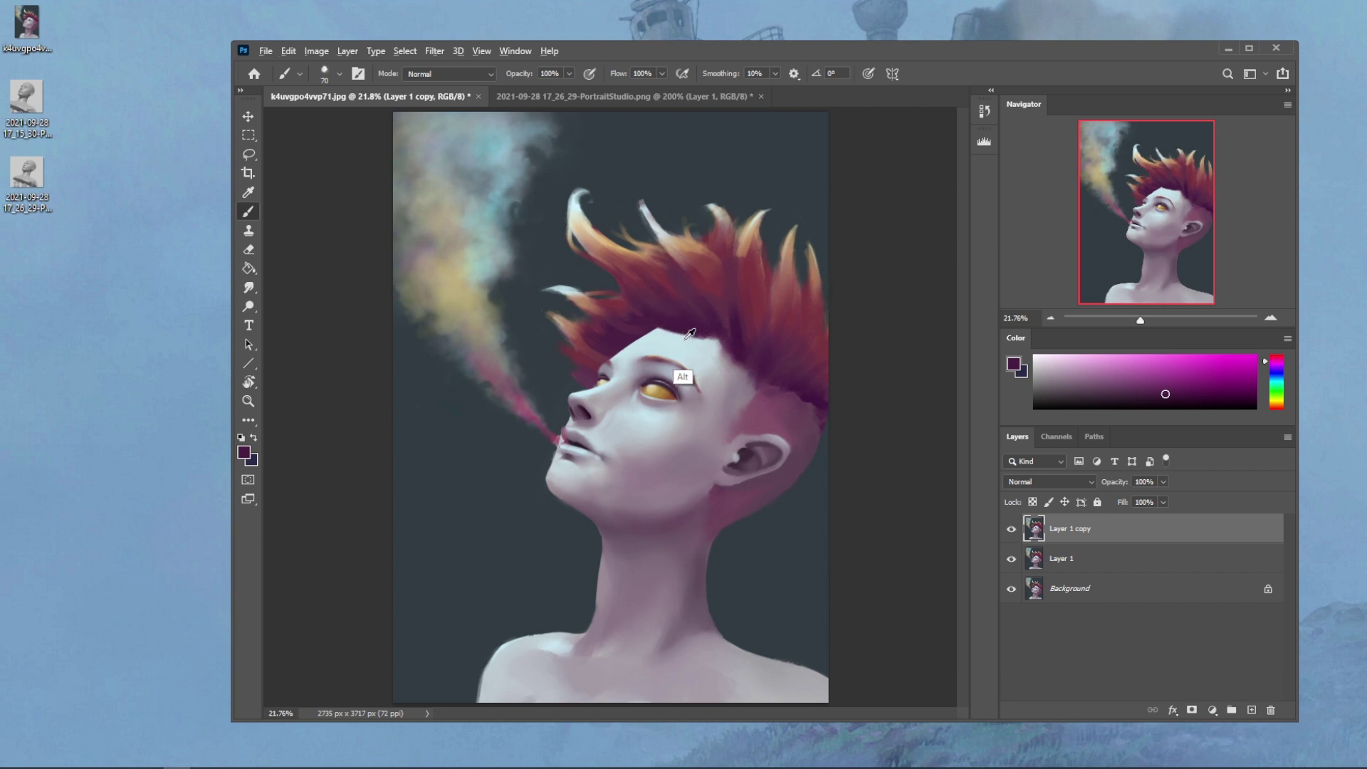
left_click(658, 329, "alt")
mouse_move(658, 332)
left_mouse_down()
mouse_move(715, 339)
mouse_move(695, 329)
mouse_move(725, 355)
left_mouse_up()
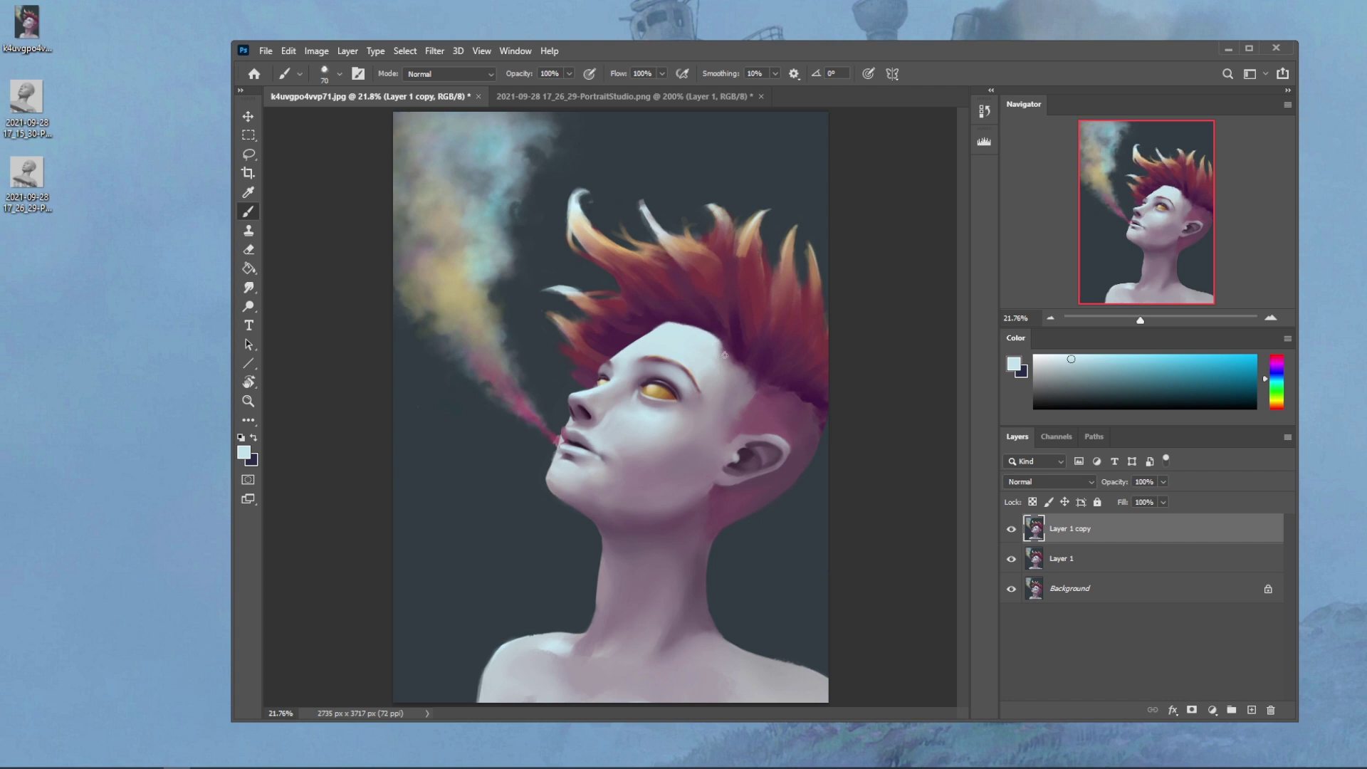
Step: Set a 500 px dark purple brush to Darken mode at 40% opacity, then zoom out
right_click(728, 400)
left_click(775, 463)
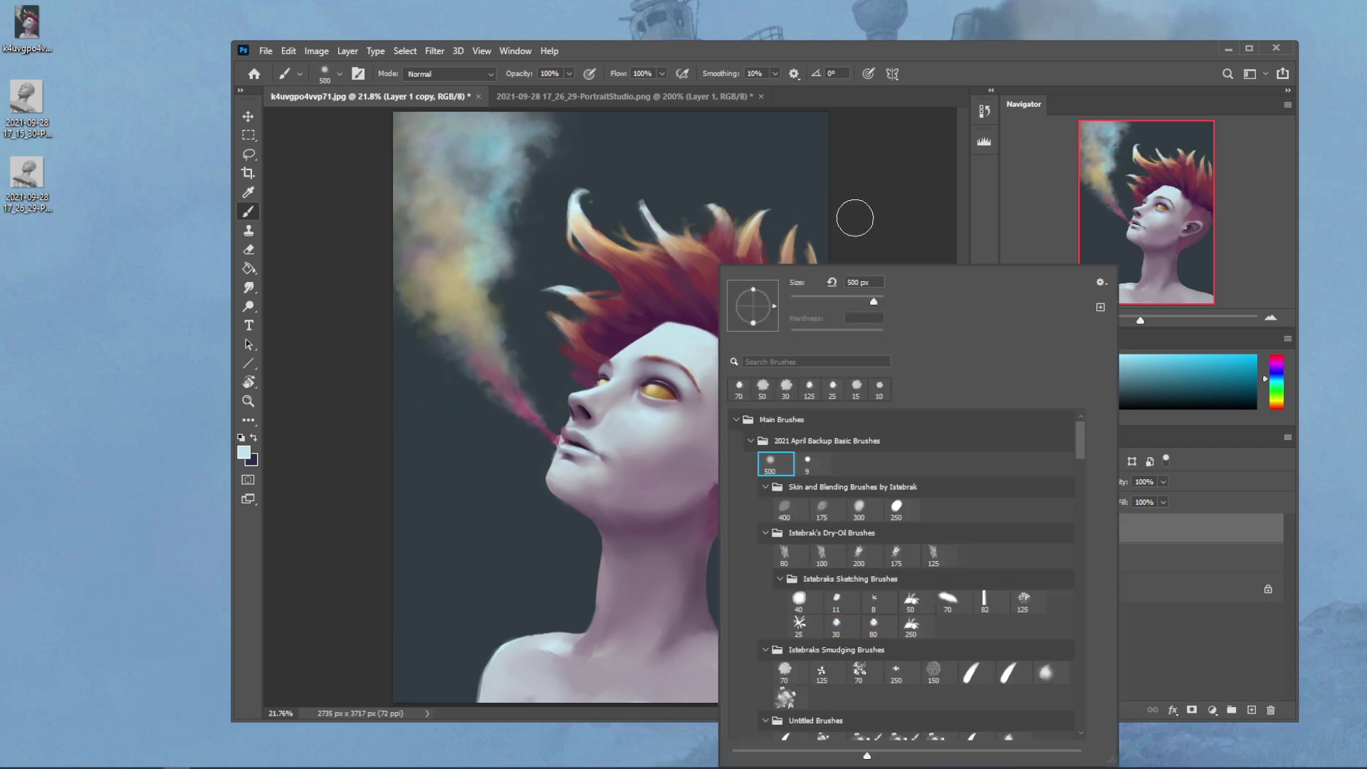
left_click(852, 219)
left_click(761, 405, "alt")
left_click(470, 77)
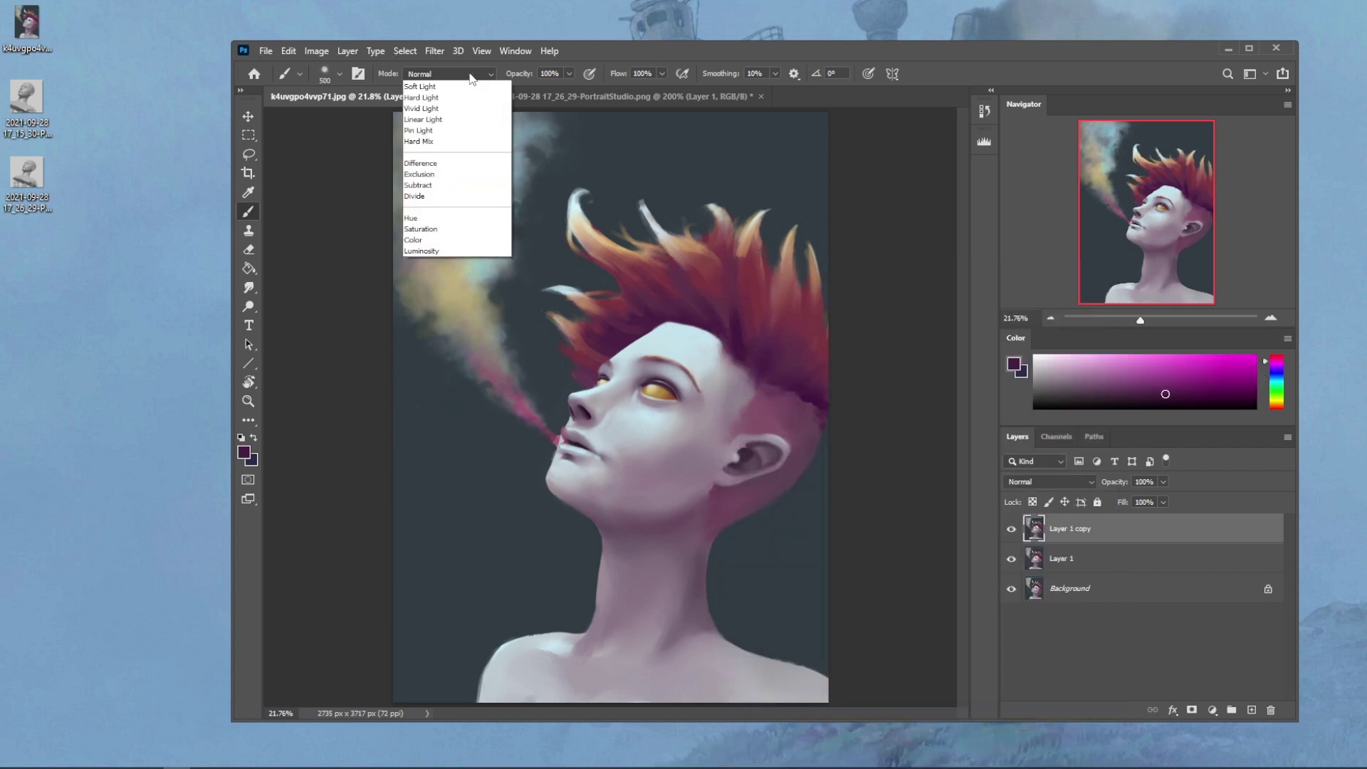
left_click(460, 135)
key("bracketright")
key("bracketright")
key("bracketright")
key("bracketright")
key("bracketright")
key("bracketright")
key("bracketright")
key("bracketright")
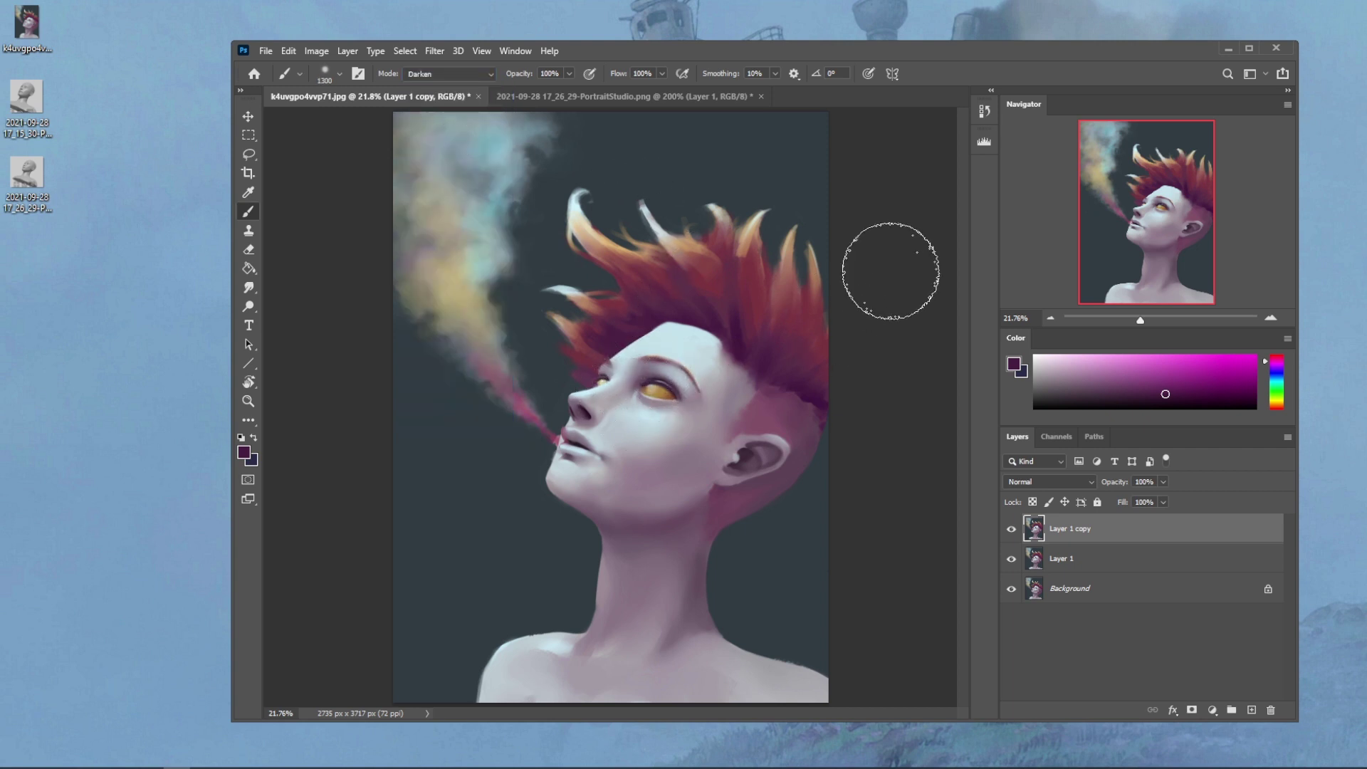
left_click(569, 74)
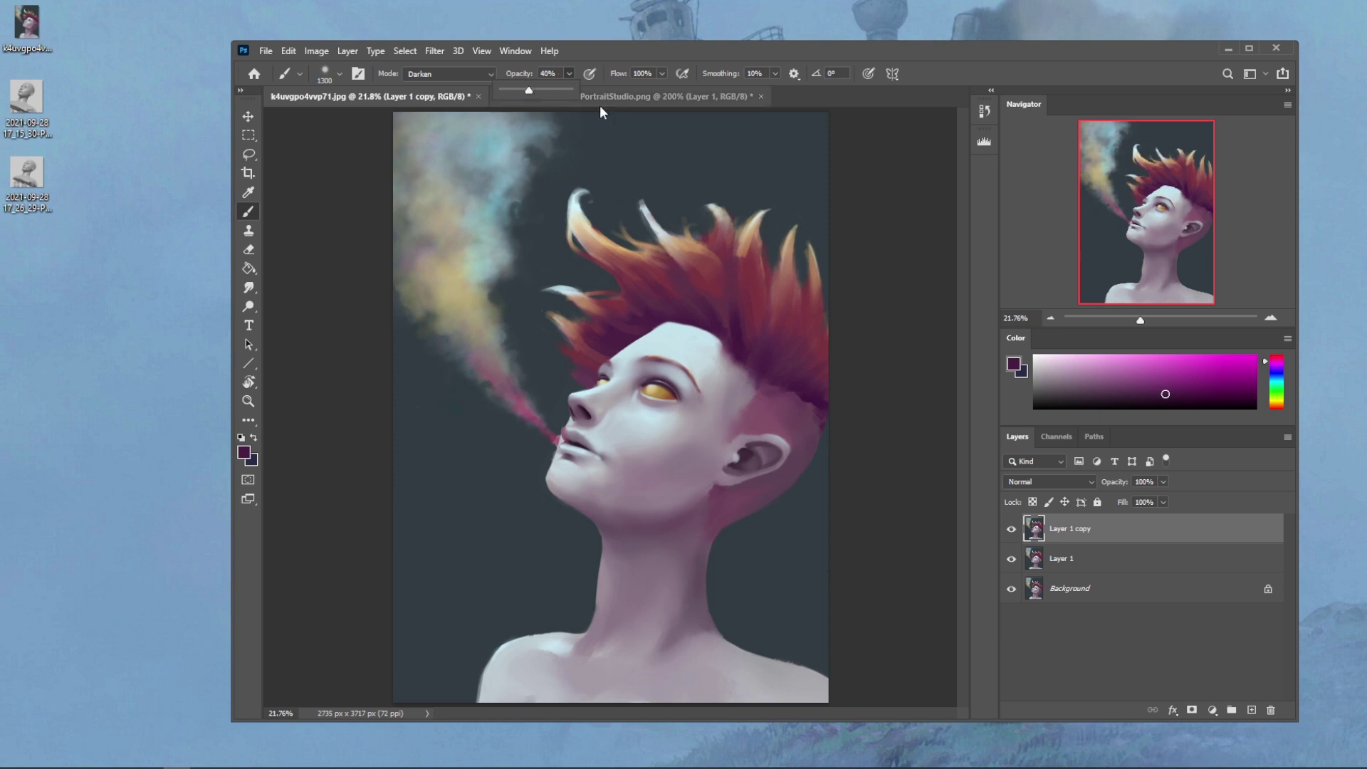
key("bracketleft")
key("bracketleft")
key("bracketleft")
key("bracketleft")
key("bracketleft")
key("bracketleft")
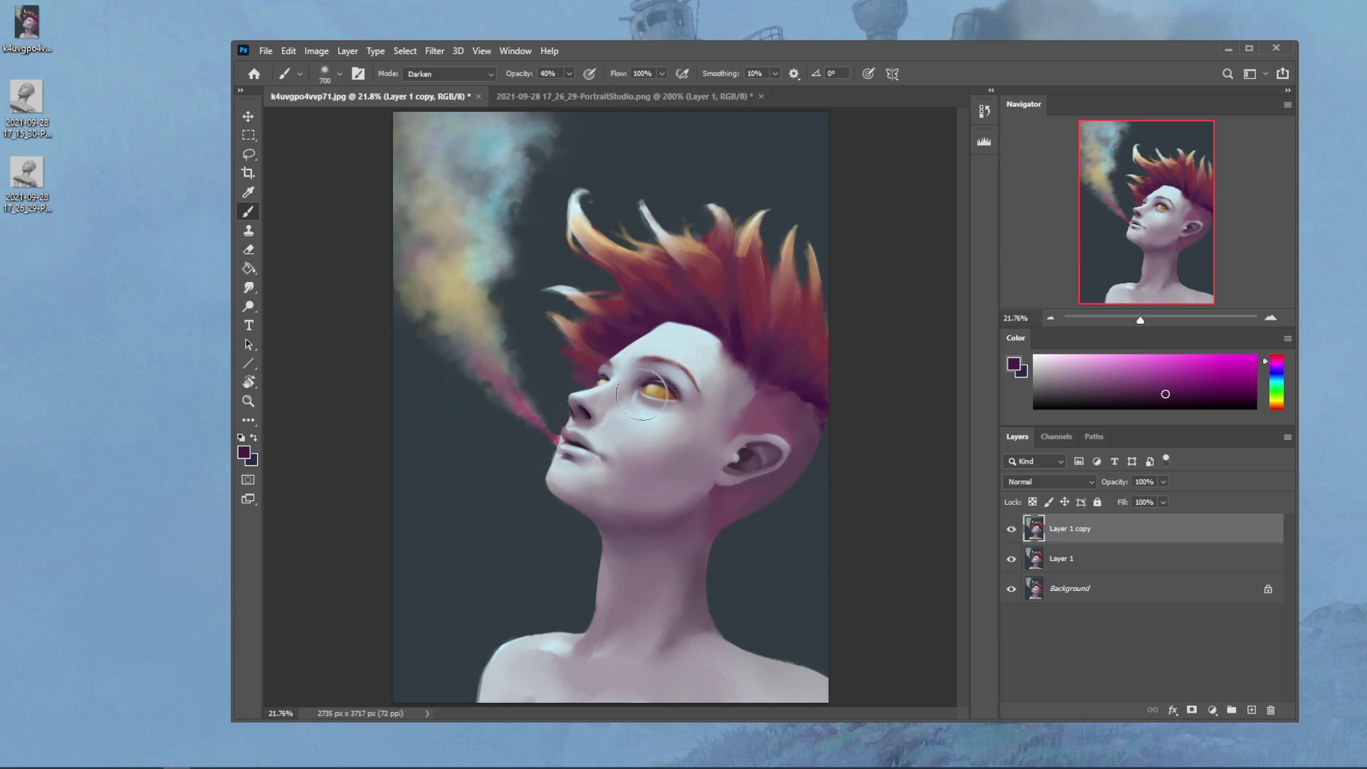
key("bracketleft")
key("bracketleft")
key("ctrl+minus")
key("ctrl+minus")
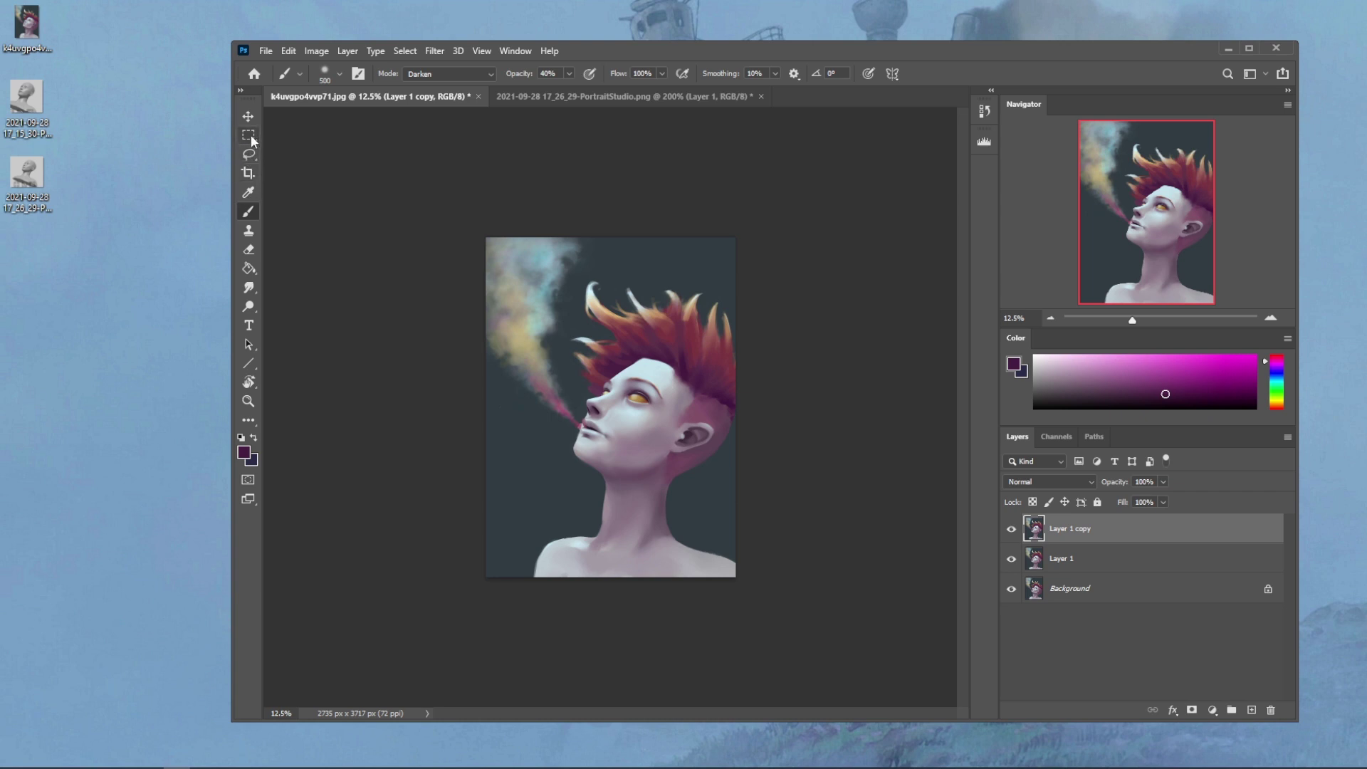
Step: Magic Wand-select the dark background left of the figure, around the hair and beside the neck
left_click(250, 134)
left_click(297, 156)
right_click(243, 156)
left_click(349, 183)
left_click(582, 520)
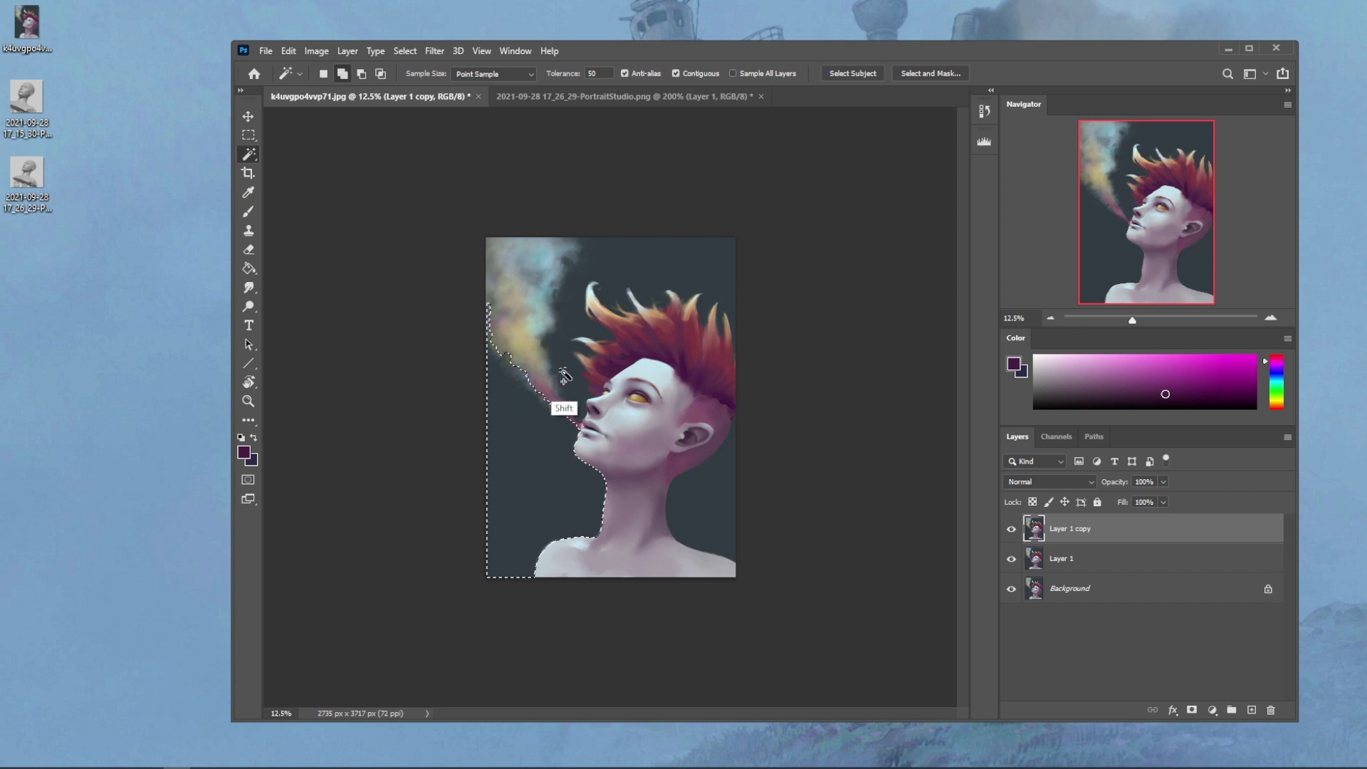
left_click(658, 265, "shift")
left_click(714, 507, "shift")
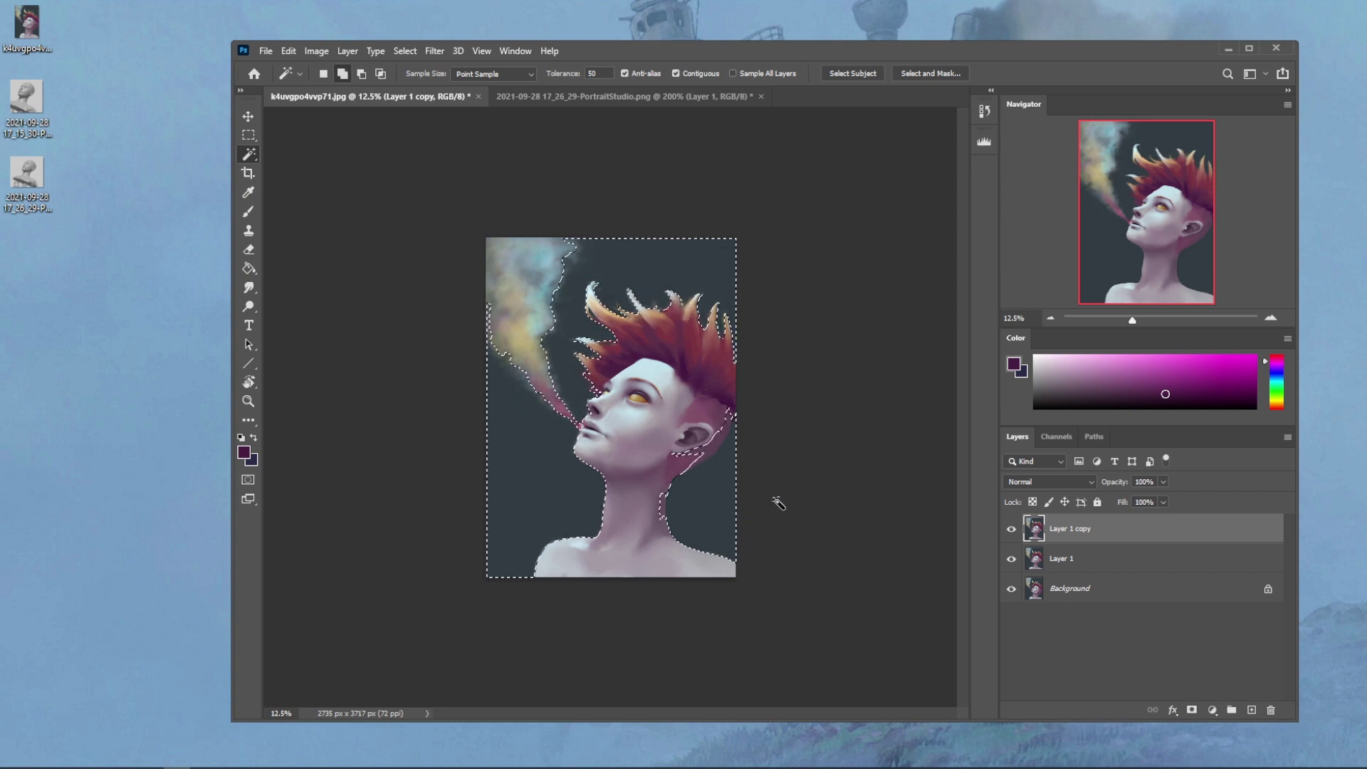
Step: Fill the selected background with maroon on a new layer and deselect
left_click(1251, 710)
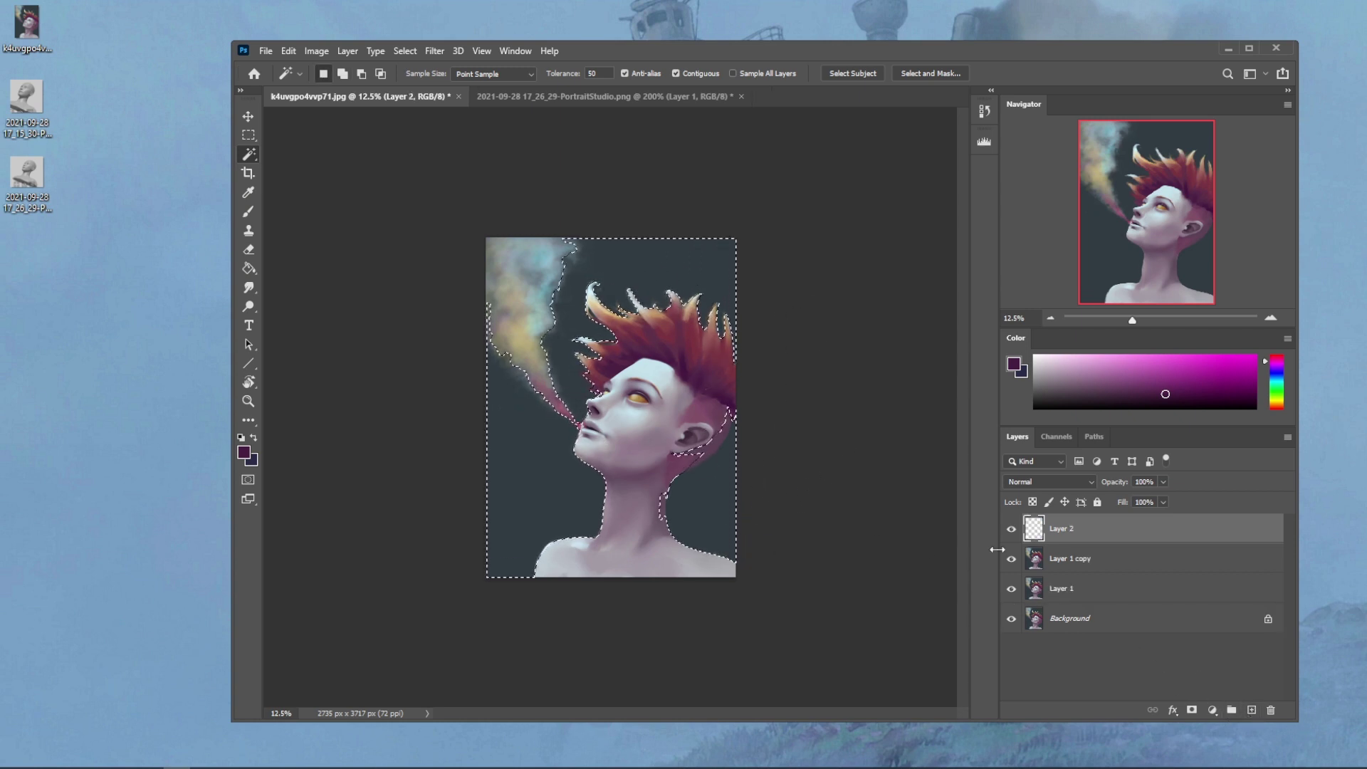
key("g")
left_click(699, 338, "alt")
left_click(714, 488)
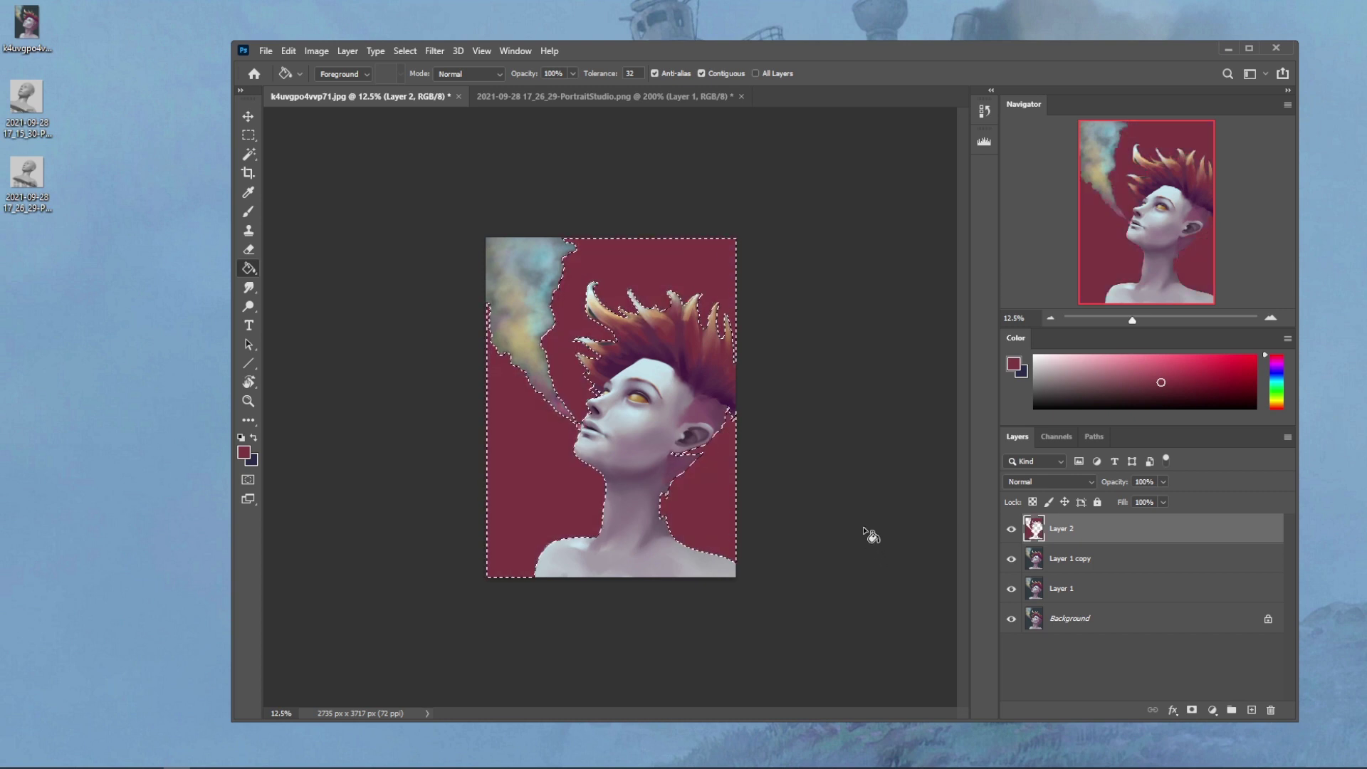
key("m")
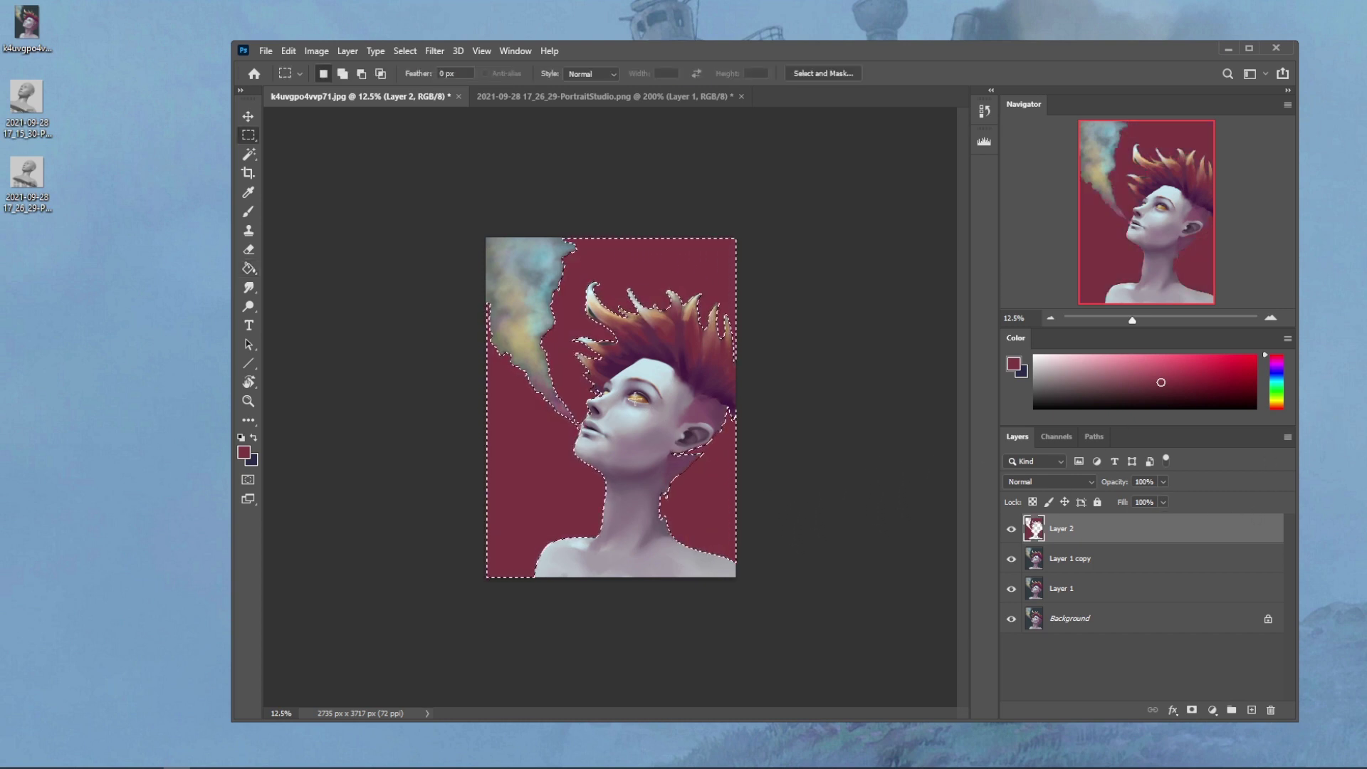
right_click(628, 393)
left_click(656, 406)
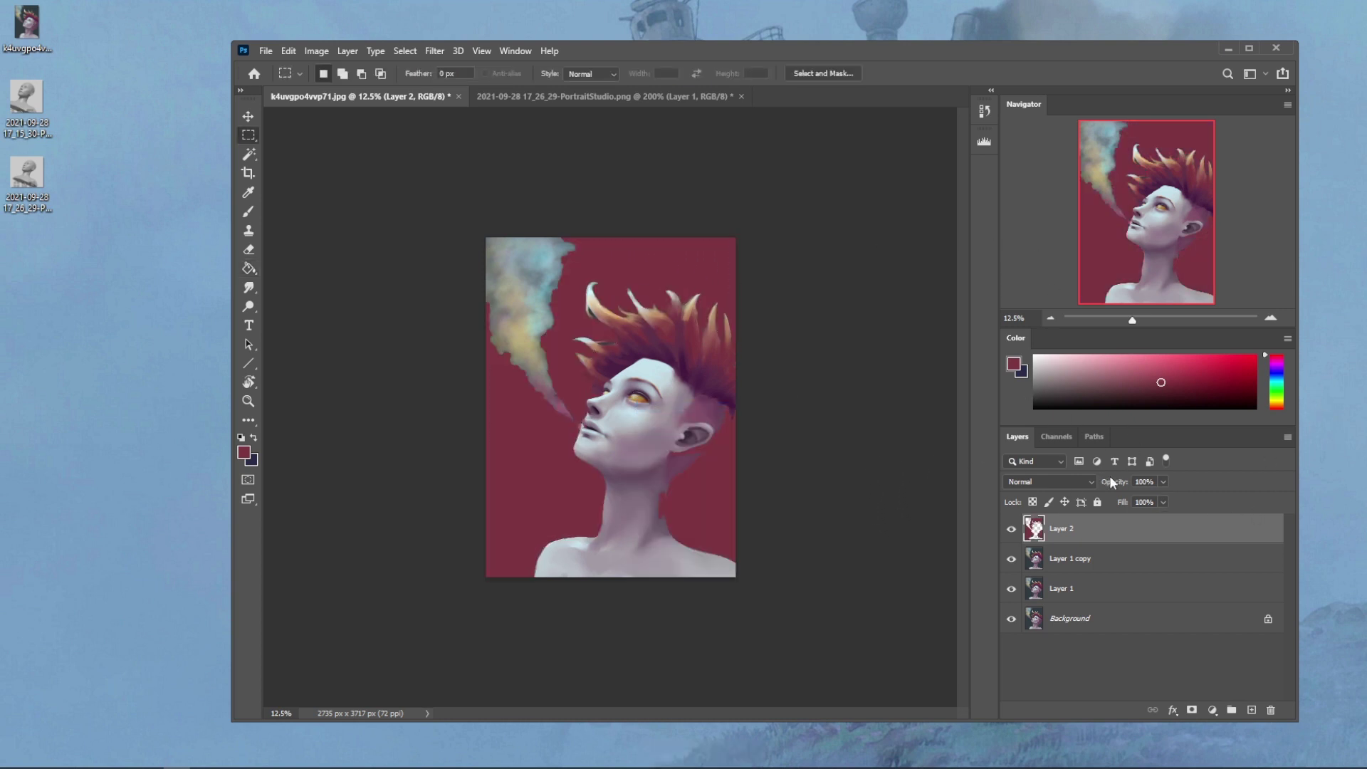
Step: Compare the maroon layer, keep its fill at 100%, and add another empty layer
left_click(1012, 529)
left_click(1012, 530)
left_click_drag(1164, 502, 1148, 525)
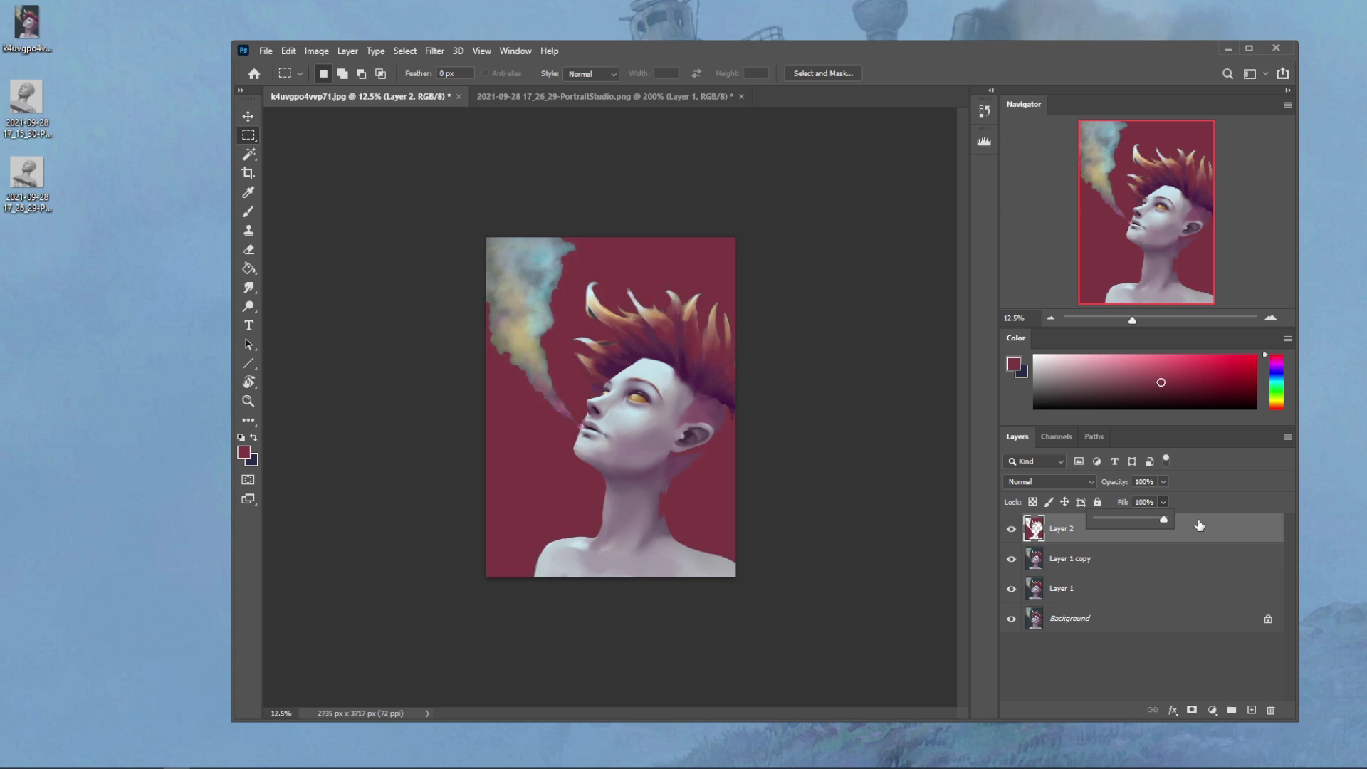
left_click(1215, 662)
left_click(1249, 711)
right_click(702, 394)
key("Escape")
key("e")
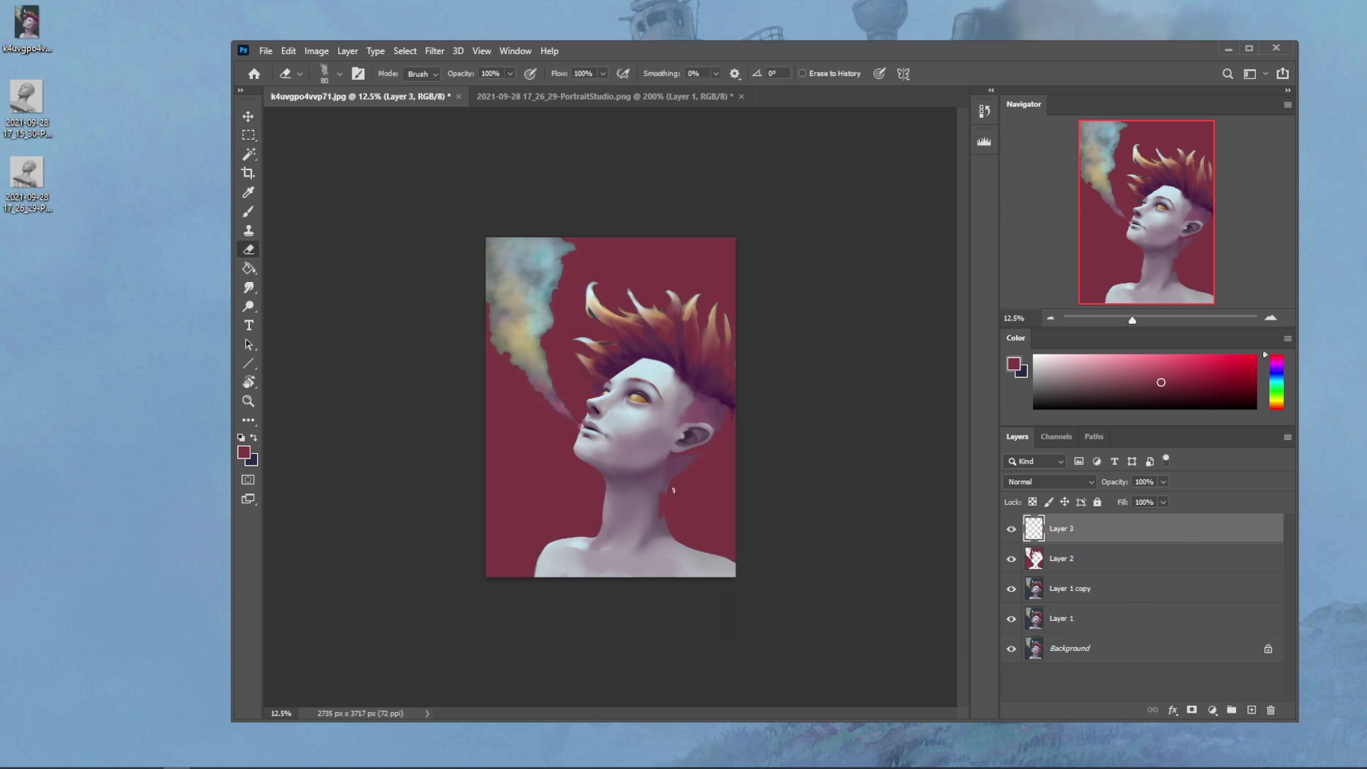
Step: Fill Layer 3 with maroon and try the Color blend mode at 0% fill
key("g")
left_click(698, 478)
left_click(1045, 482)
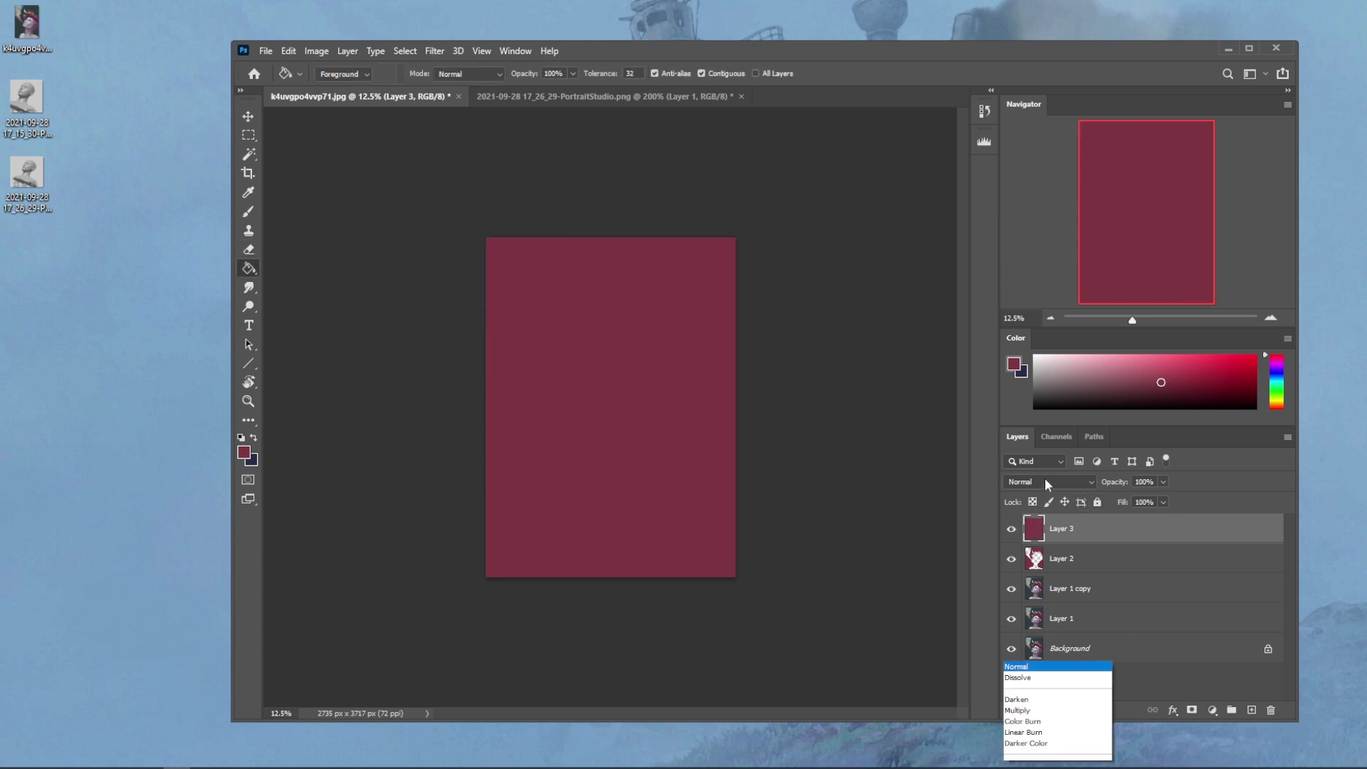
left_click(1014, 742)
left_click_drag(1146, 512, 1098, 517)
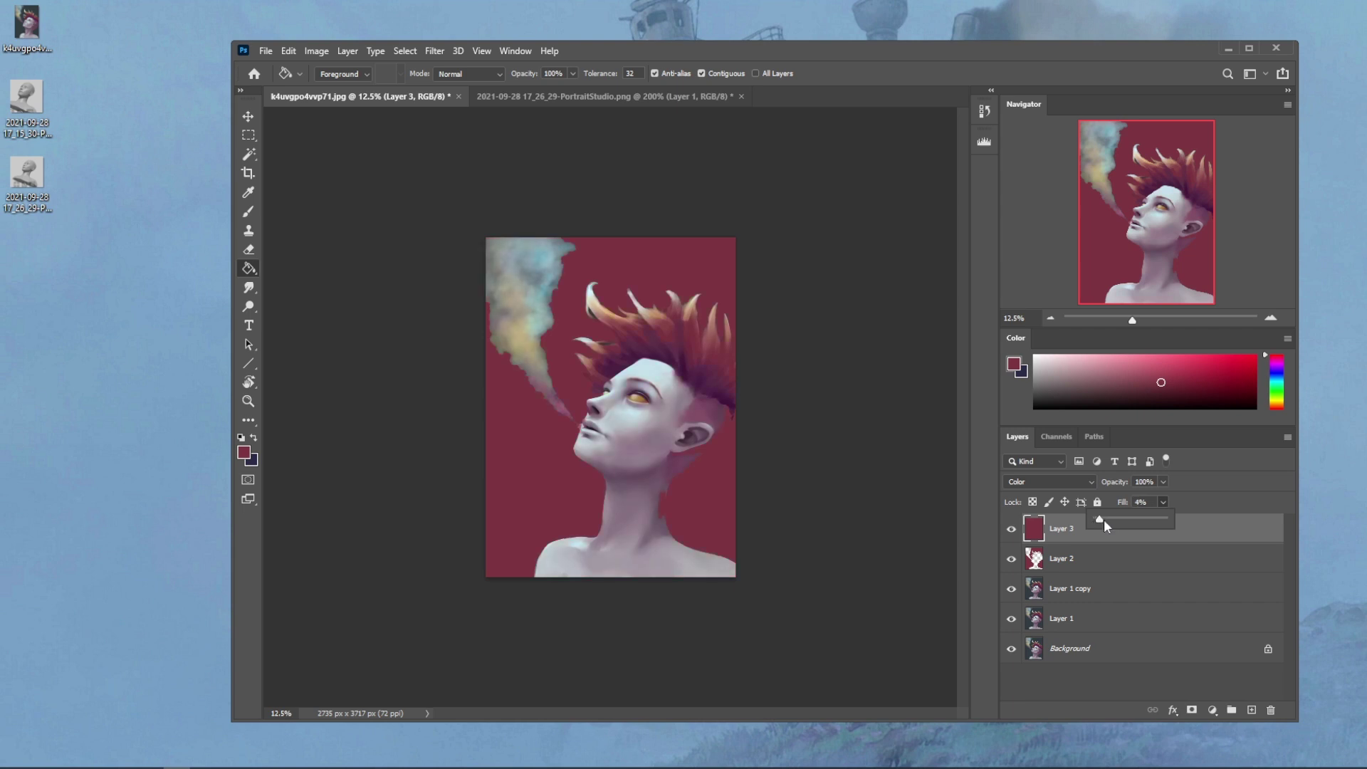
Step: Try Layer 3 in Darken mode at 32% fill, then return it to Normal
left_click(1044, 483)
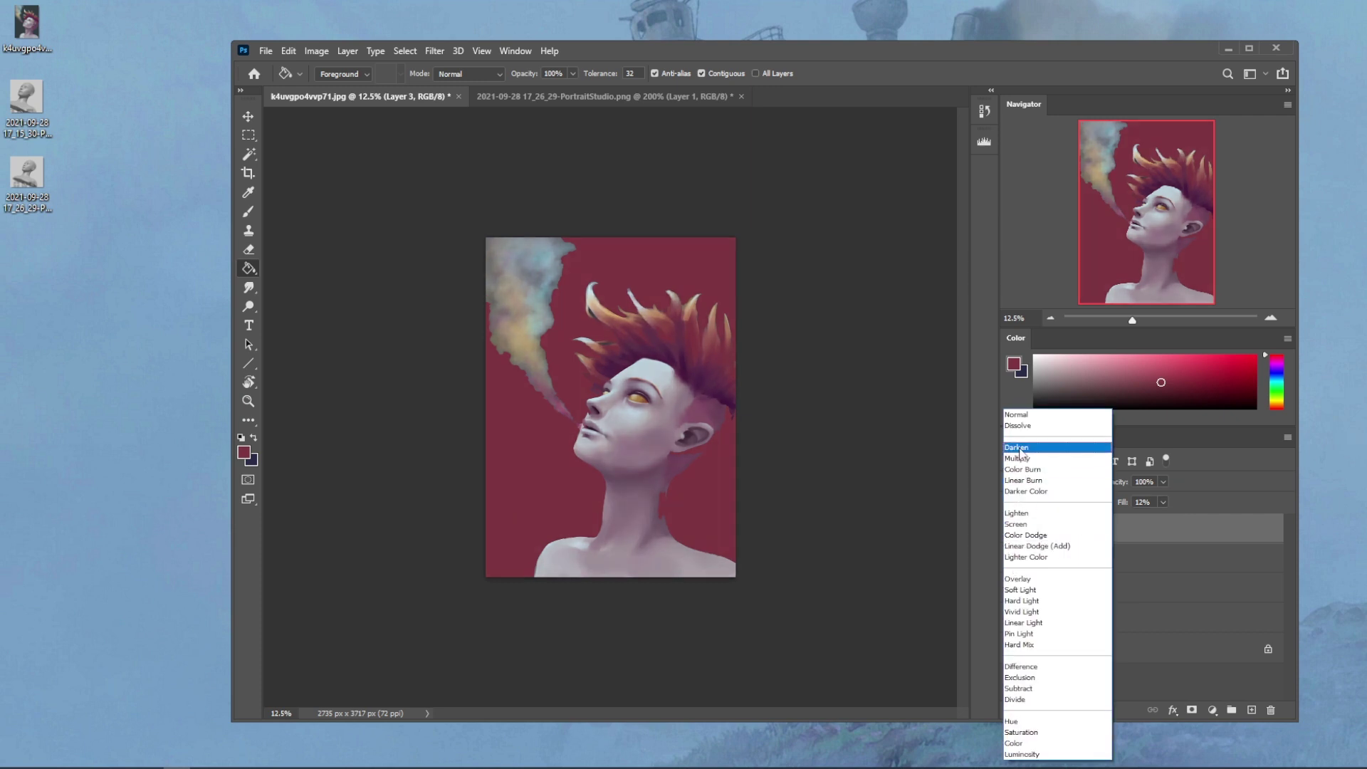
left_click(1021, 449)
left_click(1161, 503)
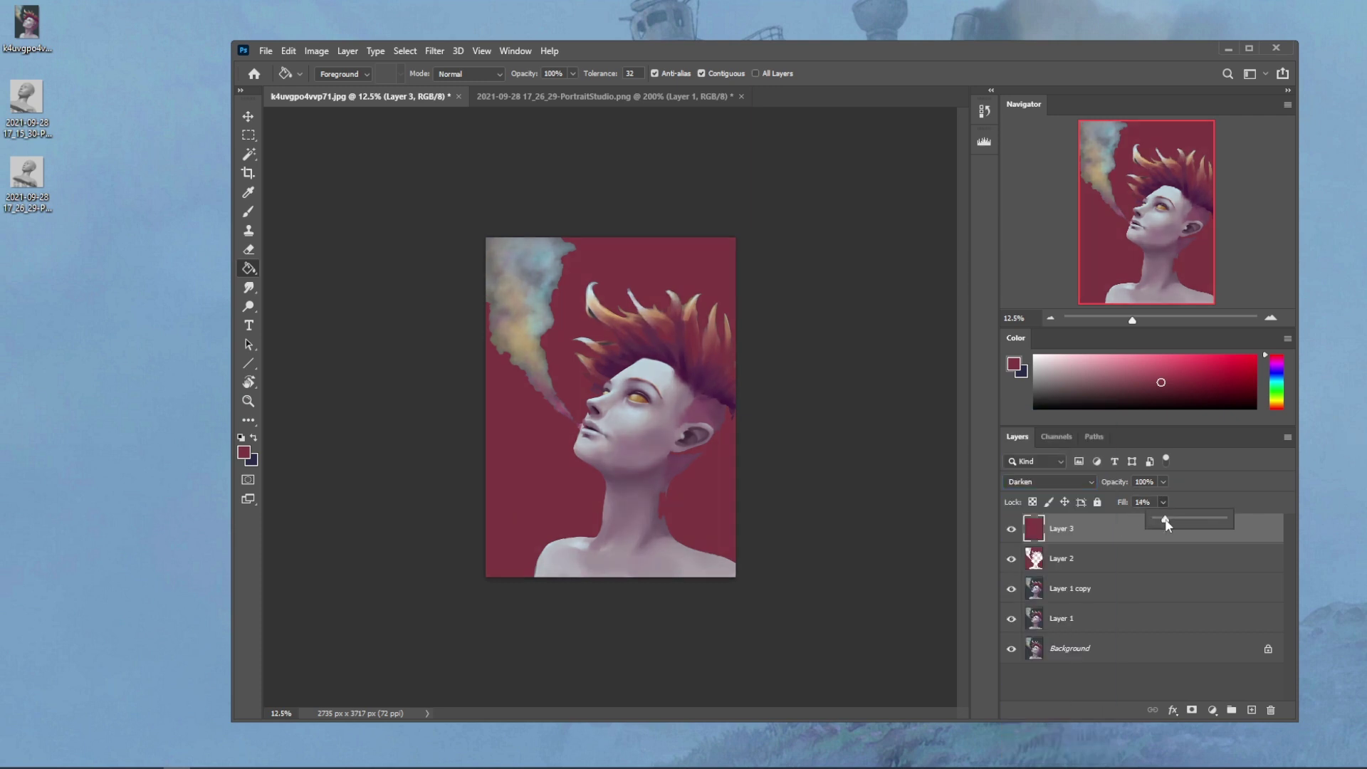
left_click_drag(1174, 525, 1163, 520)
left_click(1049, 482)
left_click(1026, 421)
Step: Toggle Layer 2's maroon background to compare, leaving it selected and visible
left_click(1011, 560)
left_click(1011, 560)
left_click(1011, 559)
left_click(1068, 560)
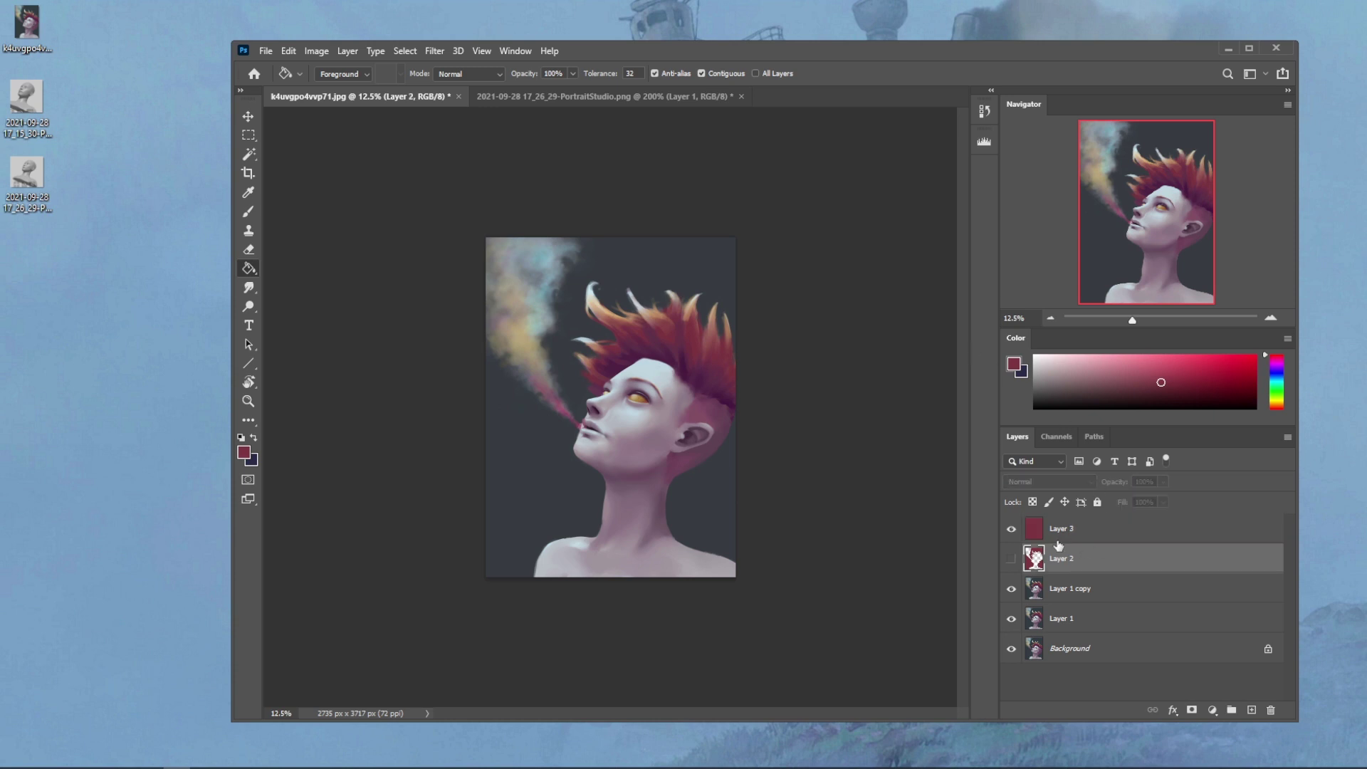
left_click(1012, 560)
key("e")
key("alt+e")
key("Escape")
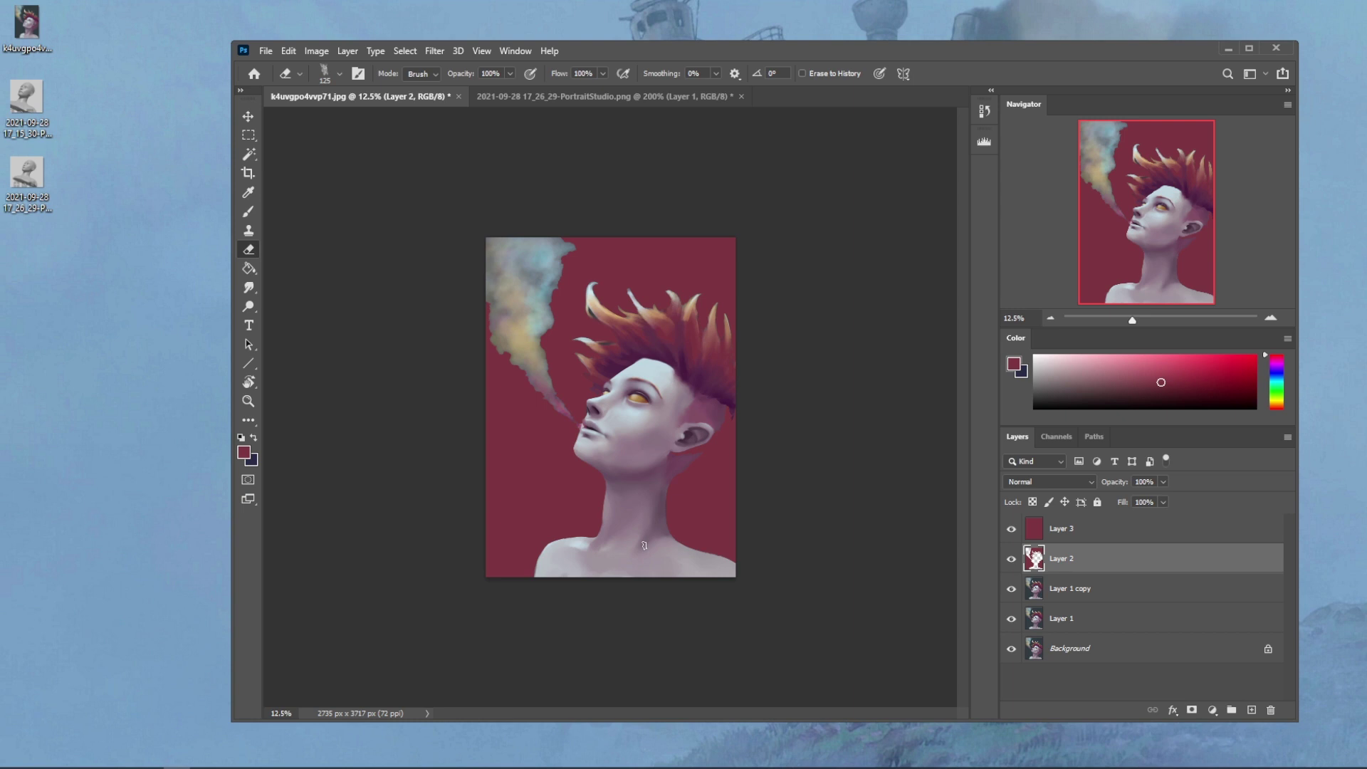
key("bracketright")
key("bracketright")
left_click(1012, 560)
Step: Merge Layer 2 down into Layer 1 copy, then show and select Layer 3
left_click(1011, 560)
right_click(1084, 563)
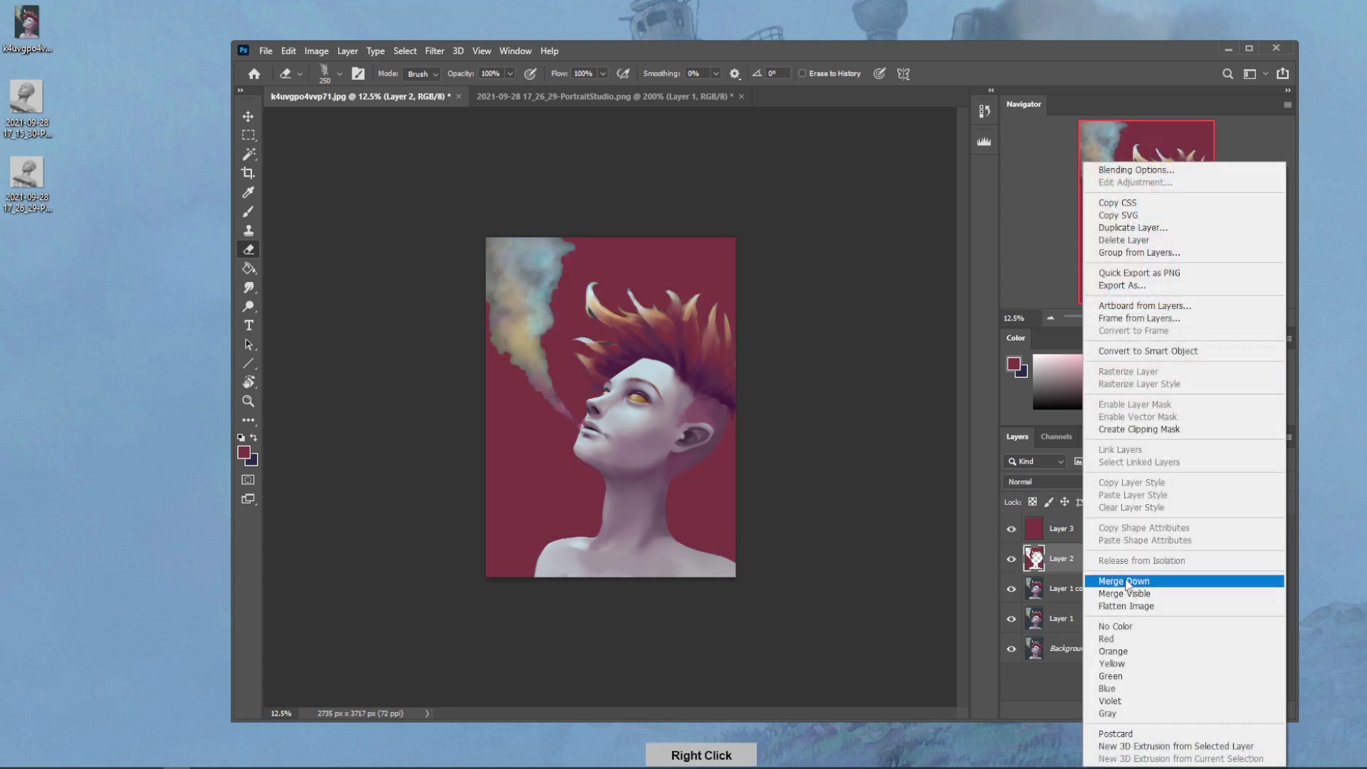
left_click(1110, 581)
left_click(1011, 531)
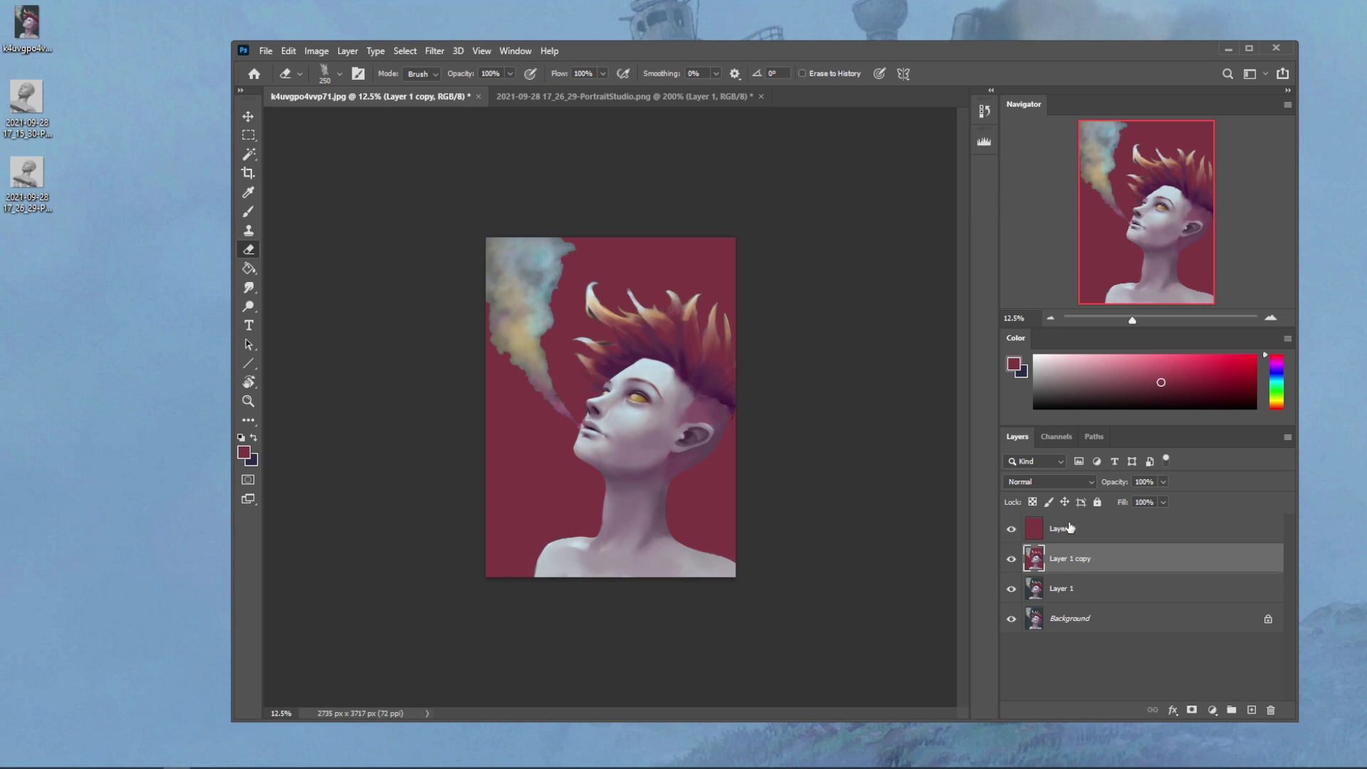
left_click(1095, 539)
Step: Rotate Layer 3's hue to +180 with Hue/Saturation and set its fill to 25%
key("ctrl+u")
left_click_drag(1136, 485, 1225, 492)
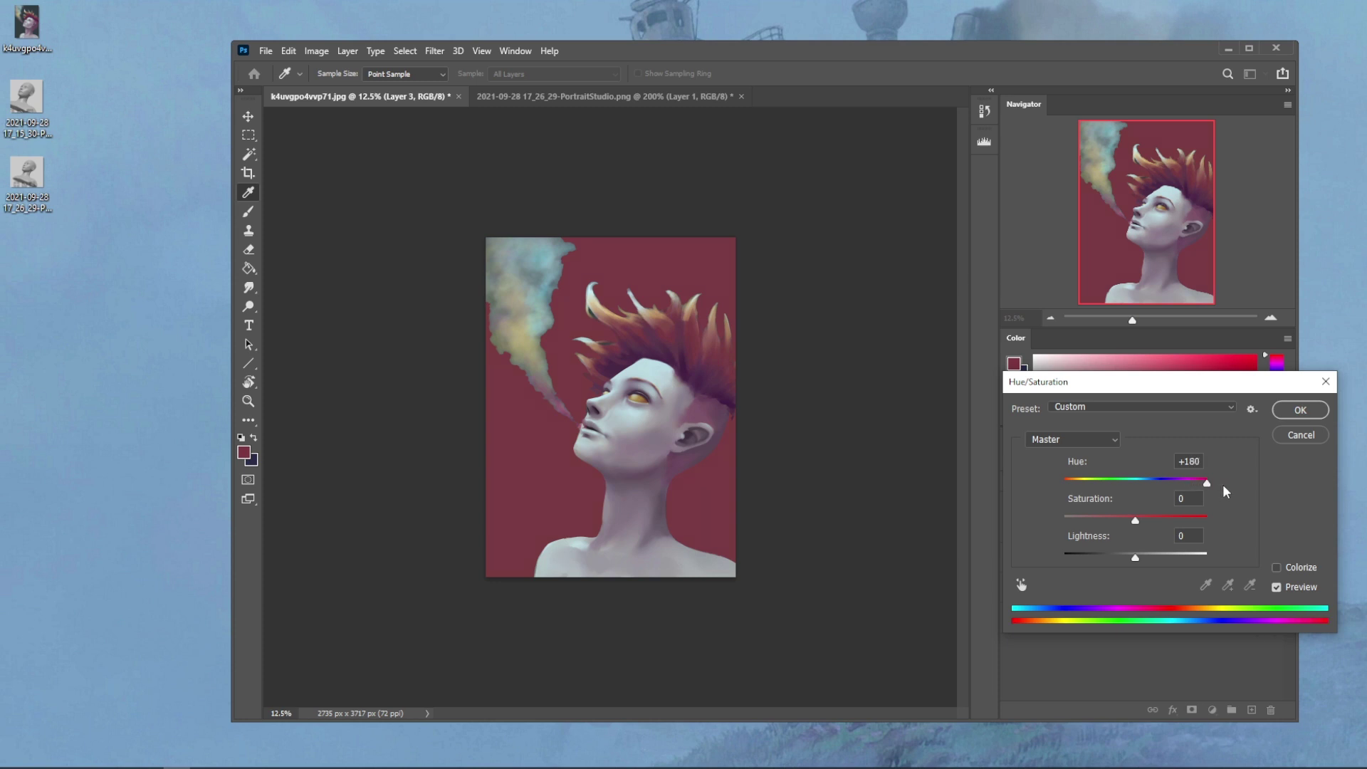
left_click(1301, 410)
key("e")
left_click_drag(1165, 502, 1186, 521)
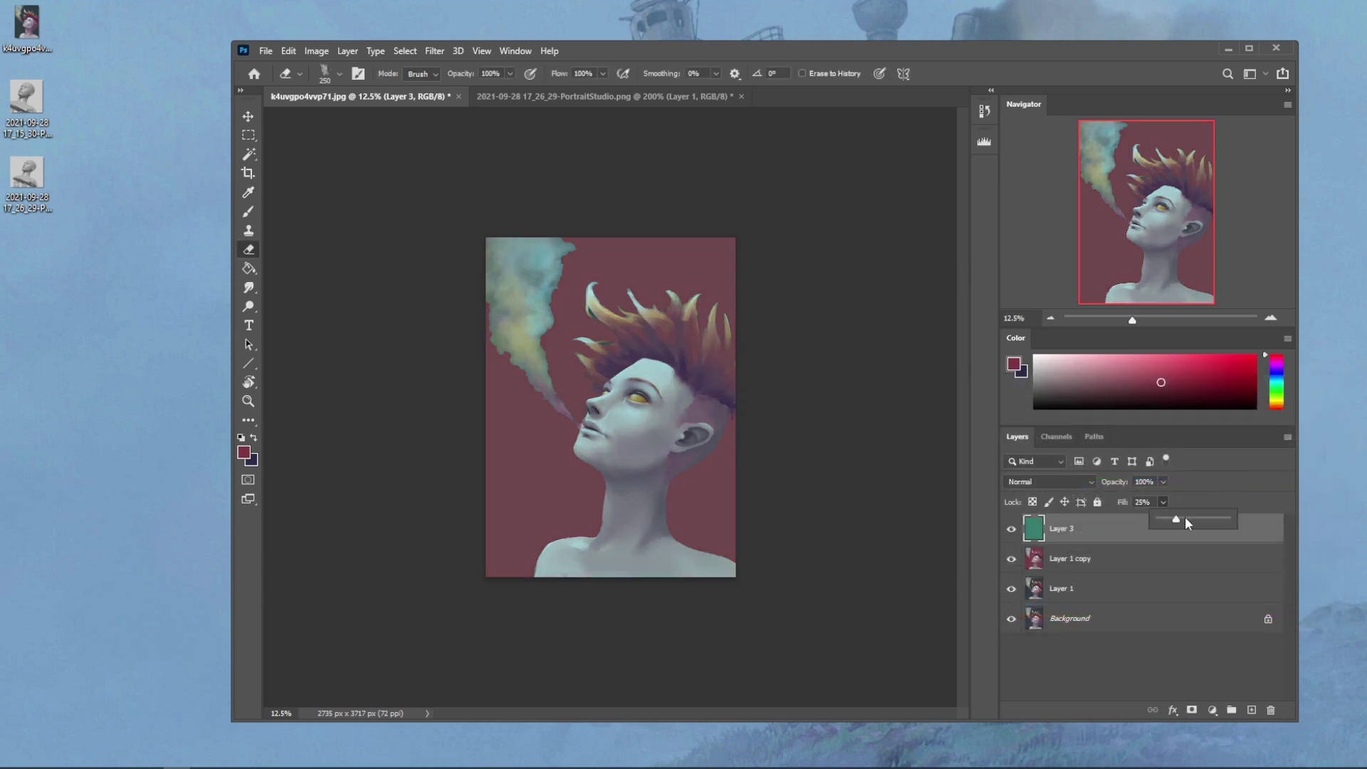
Step: Rotate Layer 3's hue back to maroon and toggle the layer to compare
key("i")
key("ctrl+u")
left_click_drag(1137, 485, 1055, 482)
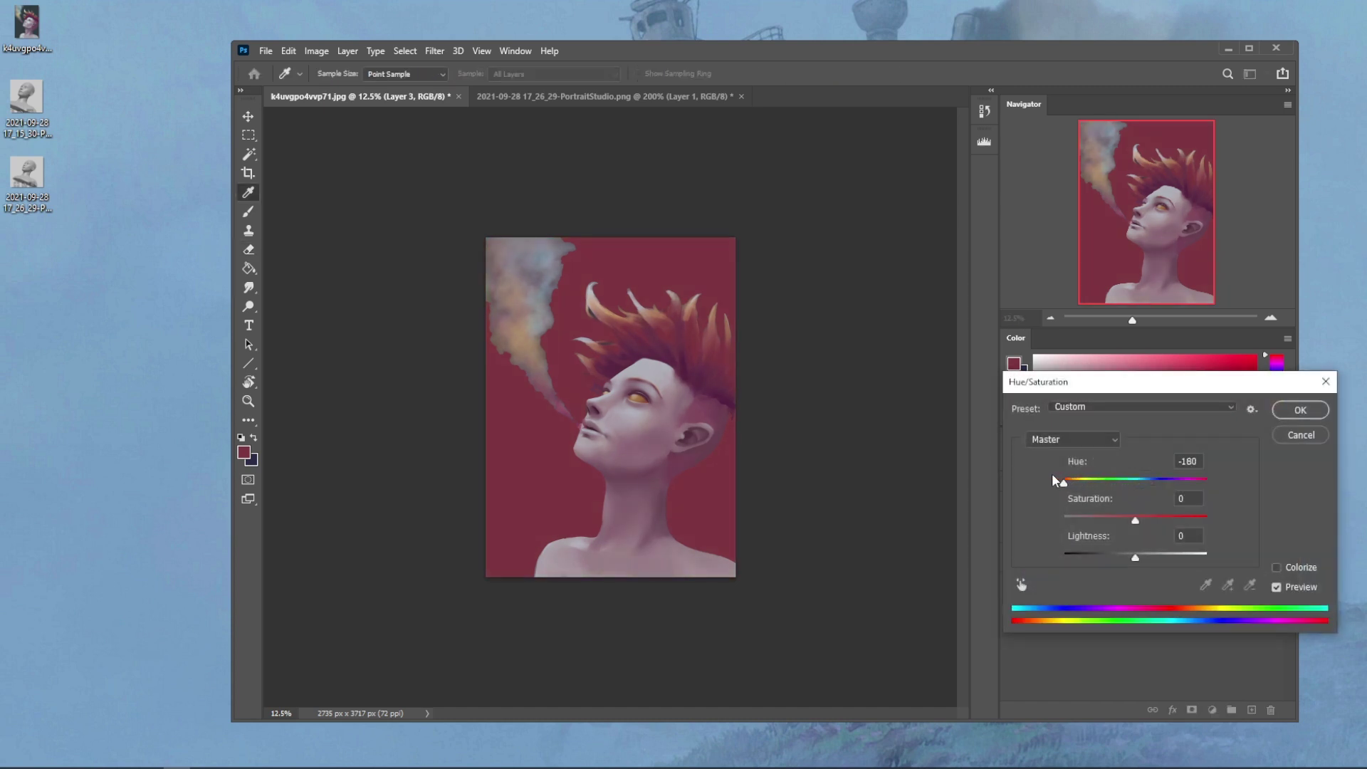
left_click(1301, 411)
key("e")
left_click(1011, 528)
left_click(1012, 530)
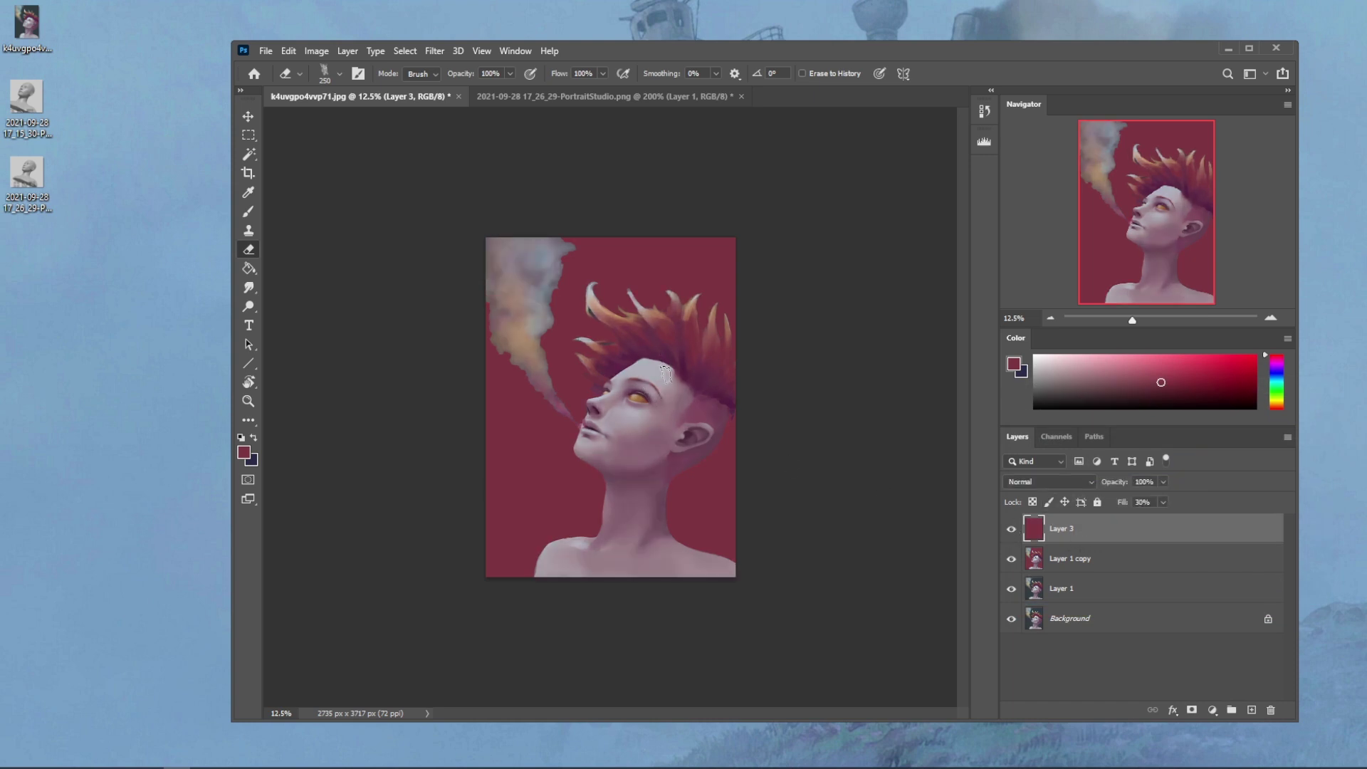
Step: Load an 800 eraser preset and erase the crimson overlay over the forehead
right_click(645, 348)
key("Escape")
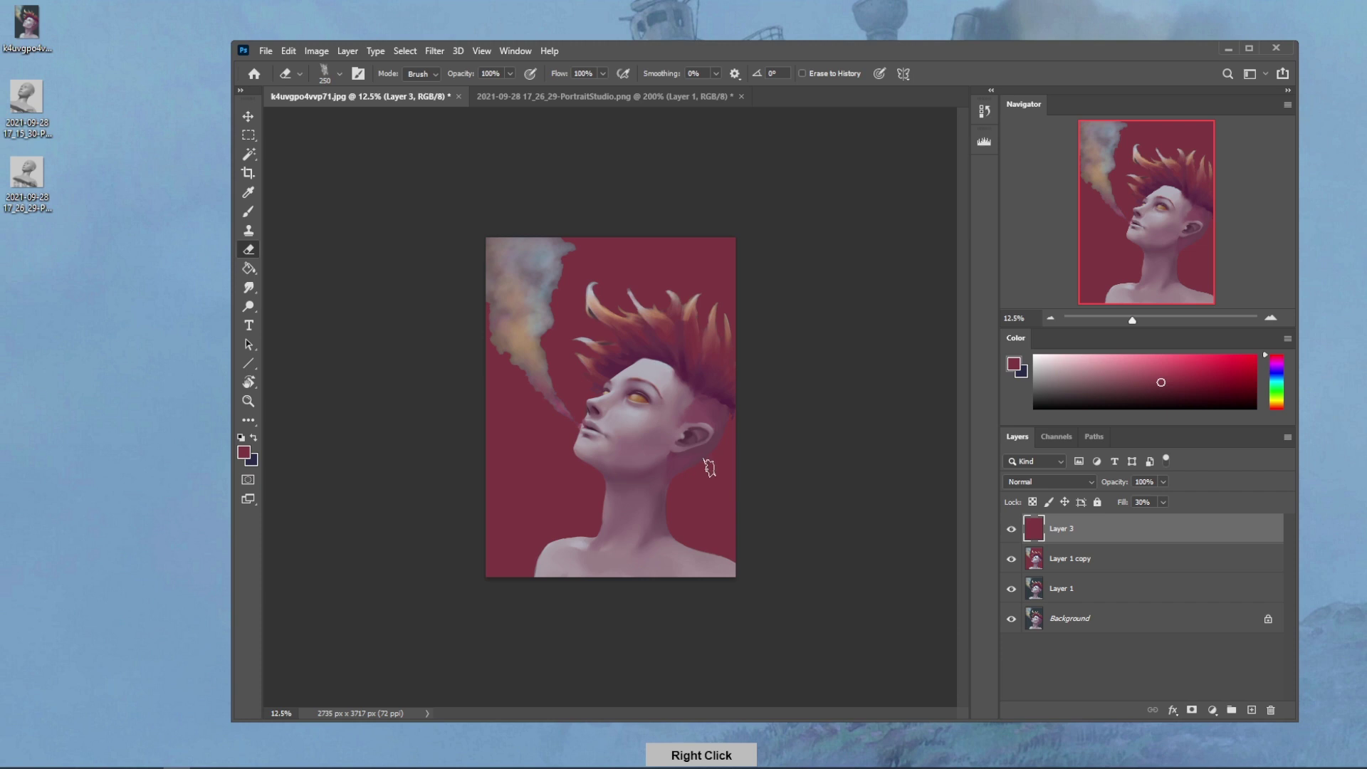
right_click(678, 363)
left_click(731, 465)
key("Escape")
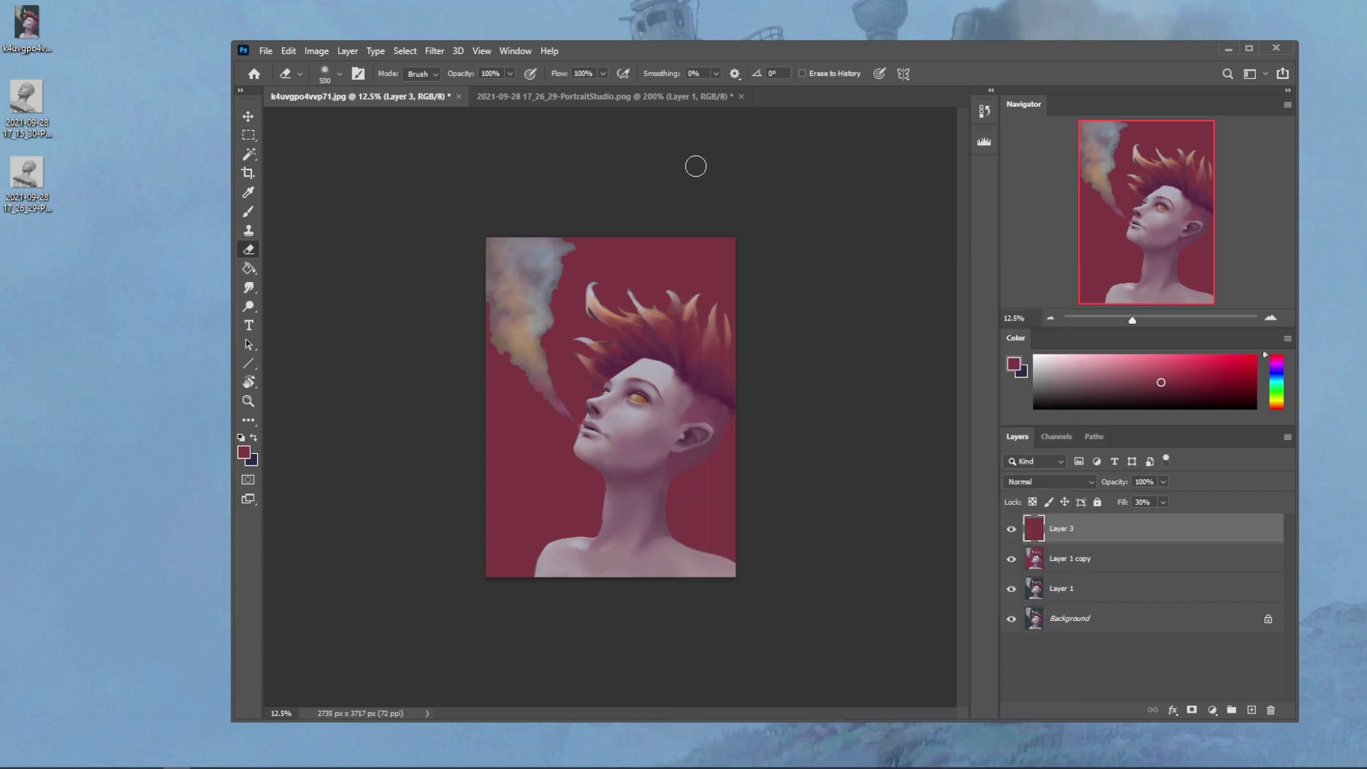
mouse_move(664, 366)
left_mouse_down()
mouse_move(666, 377)
mouse_move(623, 371)
left_mouse_up()
key("bracketright")
key("bracketright")
key("bracketright")
key("bracketright")
key("bracketleft")
key("bracketleft")
key("bracketleft")
key("bracketleft")
key("bracketleft")
key("bracketleft")
key("bracketleft")
key("bracketleft")
key("bracketleft")
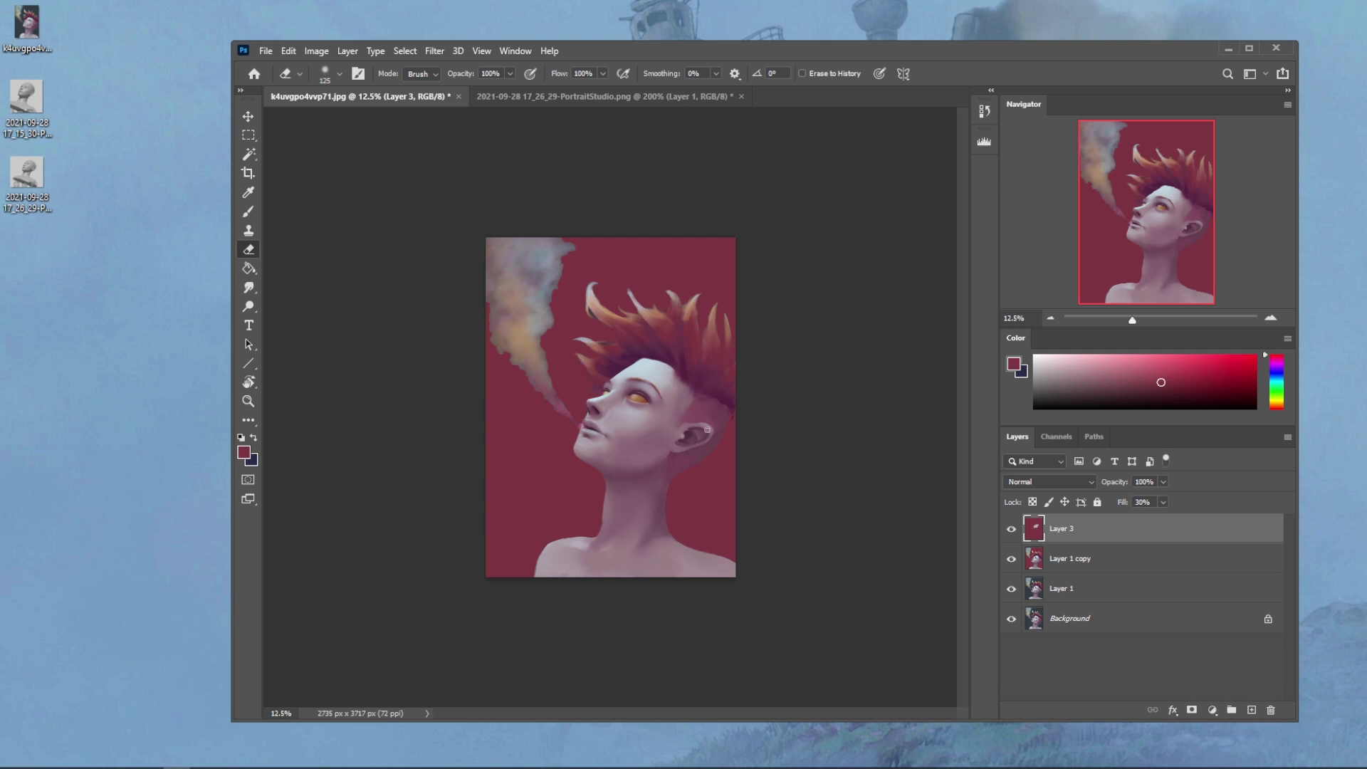
Step: Resize the eraser to about 700 and erase the overlay around the neck and right shoulder
key("bracketright")
key("bracketright")
key("bracketright")
key("bracketright")
key("bracketright")
key("bracketright")
key("bracketleft")
key("bracketleft")
key("bracketleft")
key("bracketright")
key("bracketright")
key("bracketright")
key("bracketright")
key("bracketright")
key("bracketright")
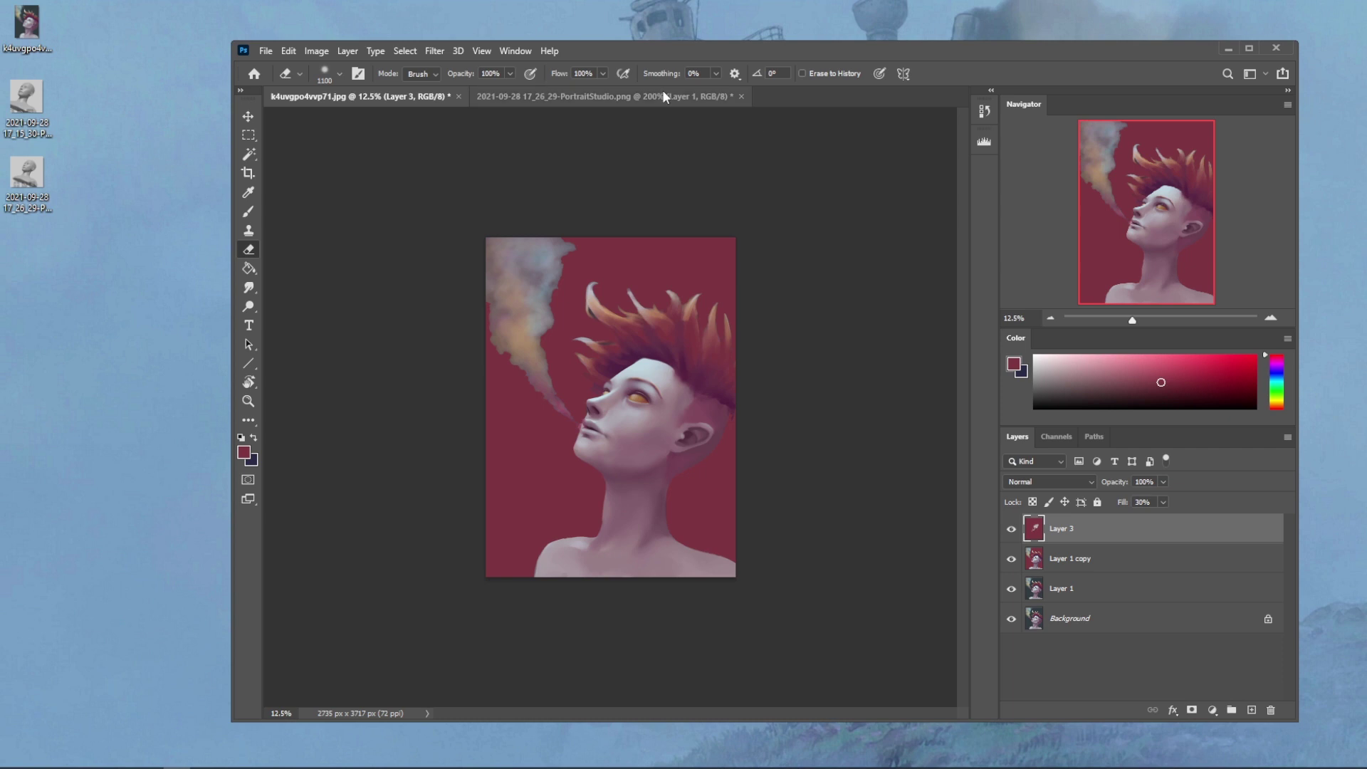
mouse_move(598, 539)
left_mouse_down()
mouse_move(552, 549)
mouse_move(572, 548)
left_mouse_up()
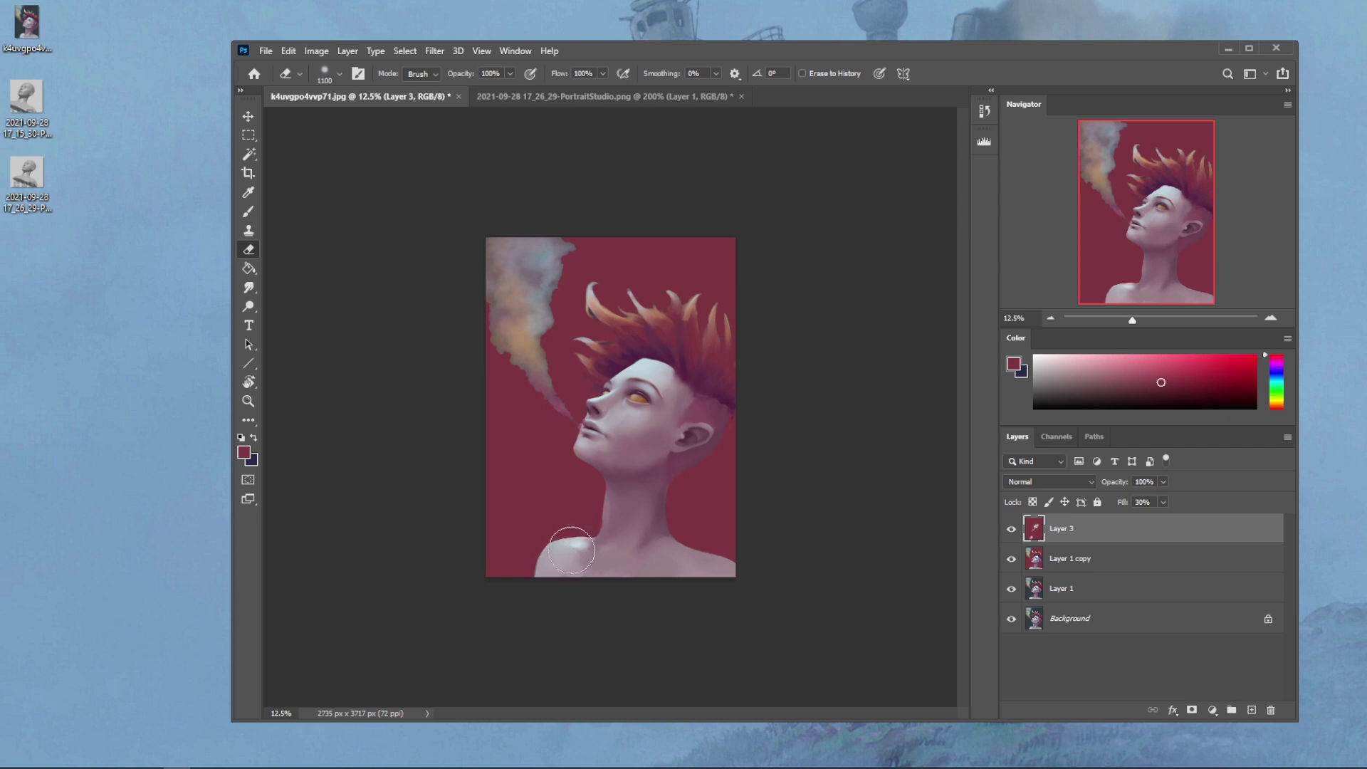
left_click_drag(713, 550, 666, 580)
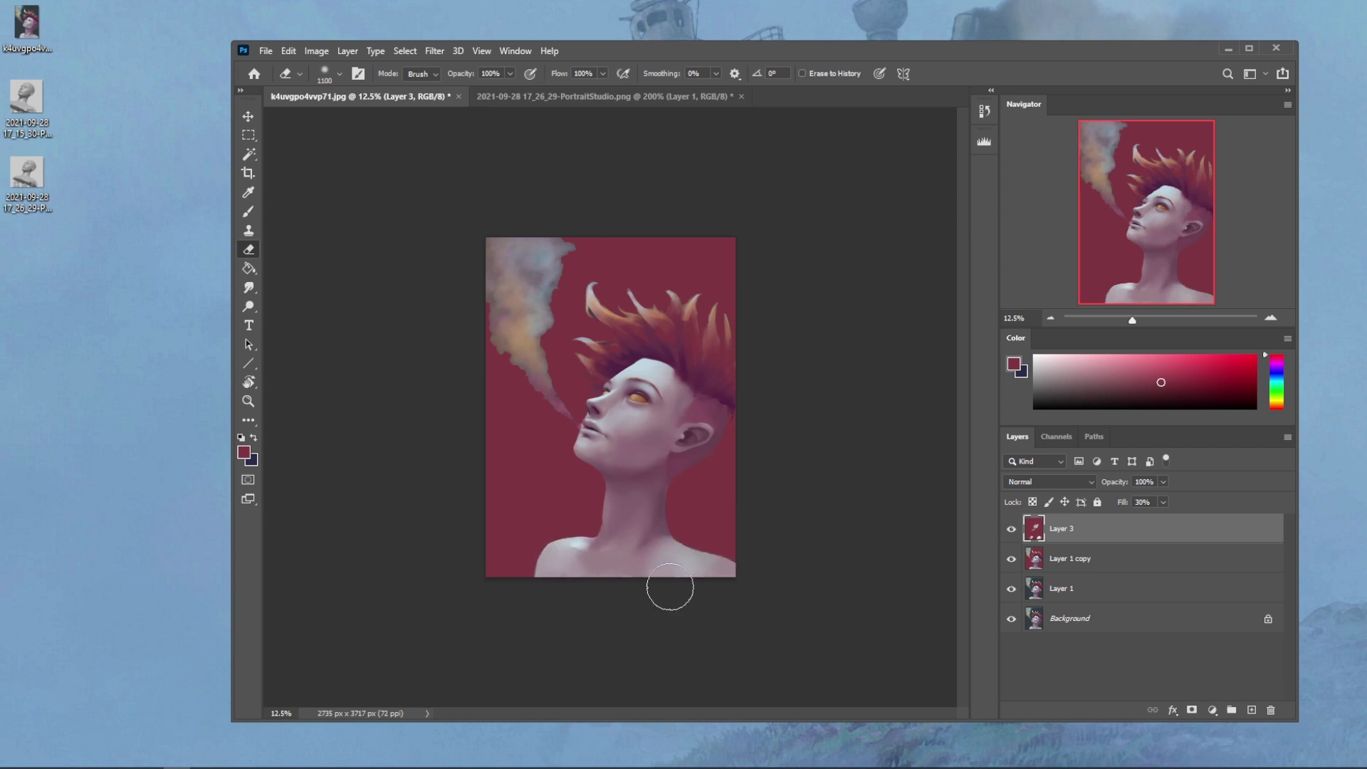
Step: Toggle Layer 3's visibility repeatedly to compare the erased overlay with the painting beneath
key("b")
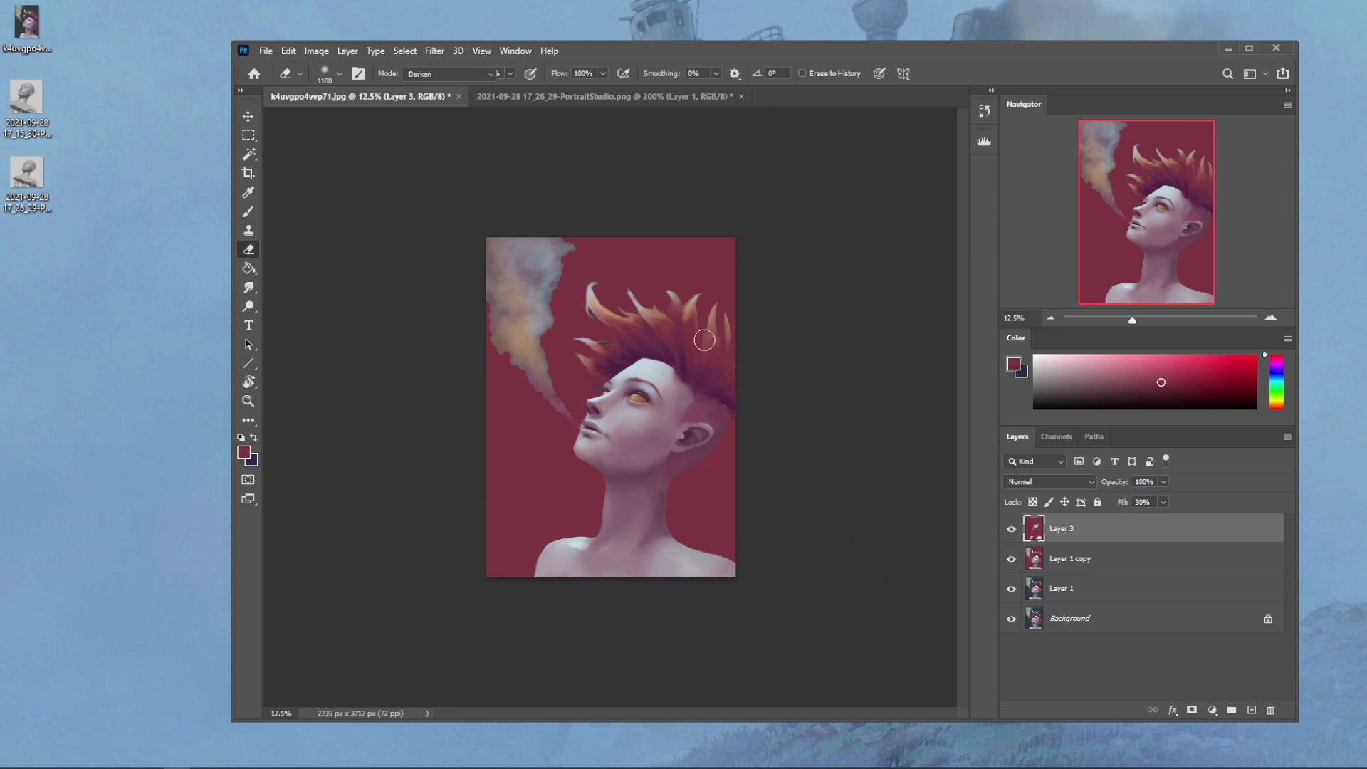
left_click(1011, 529)
left_click(1011, 529)
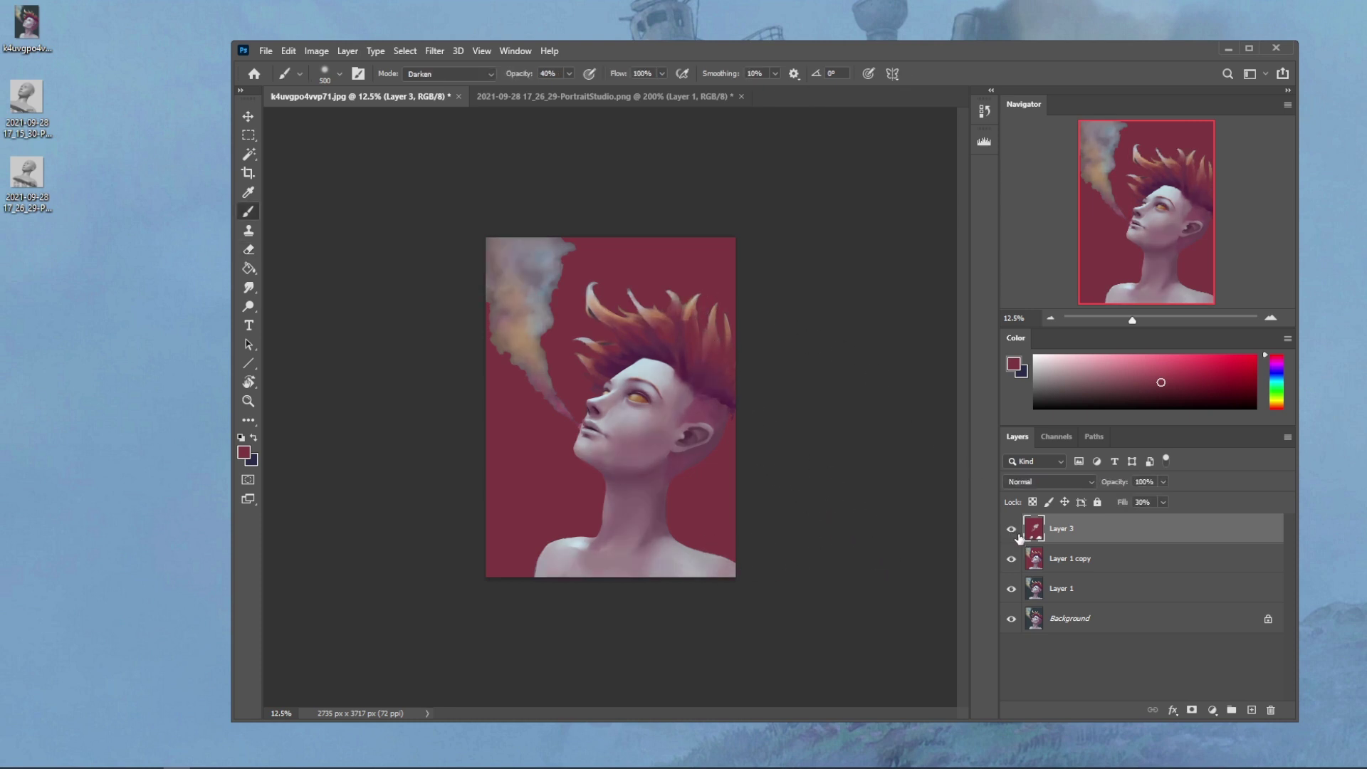
left_click(249, 288)
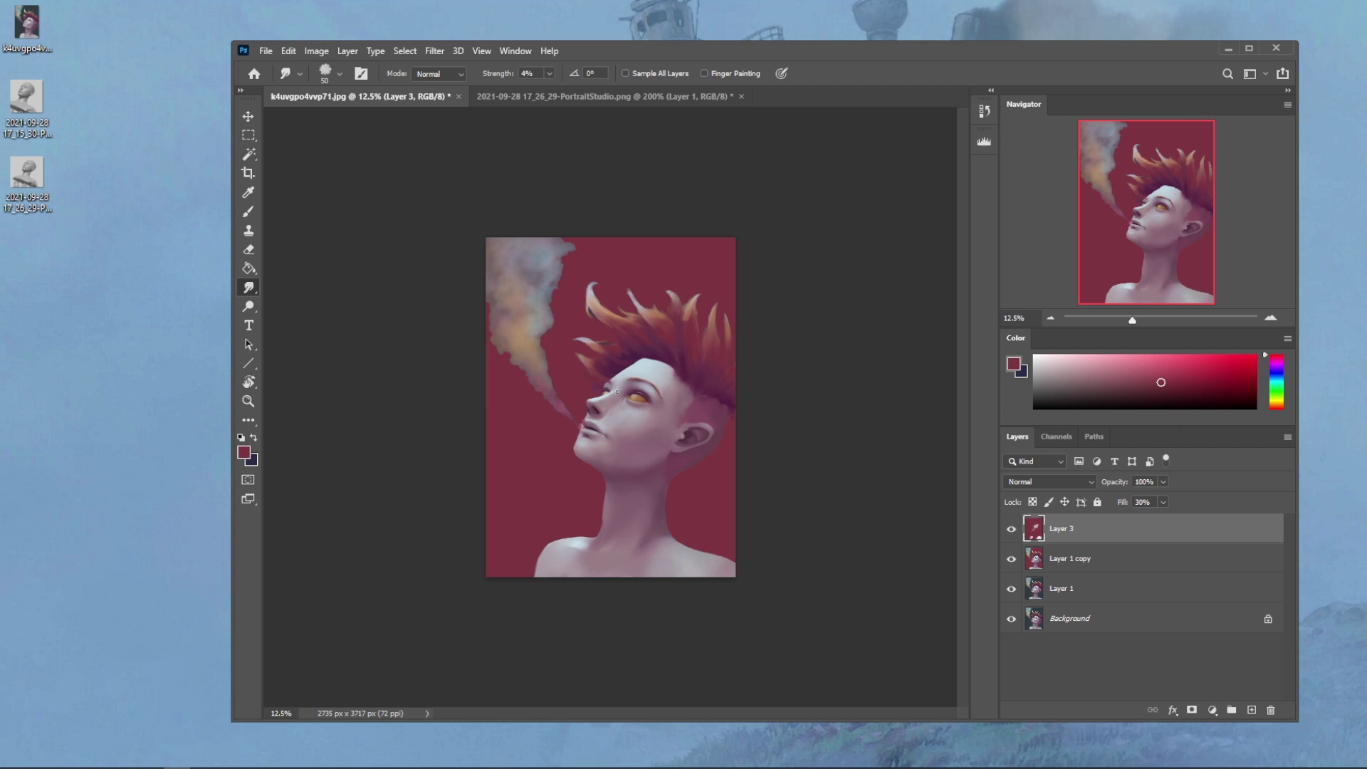
left_click(1010, 529)
left_click(1011, 530)
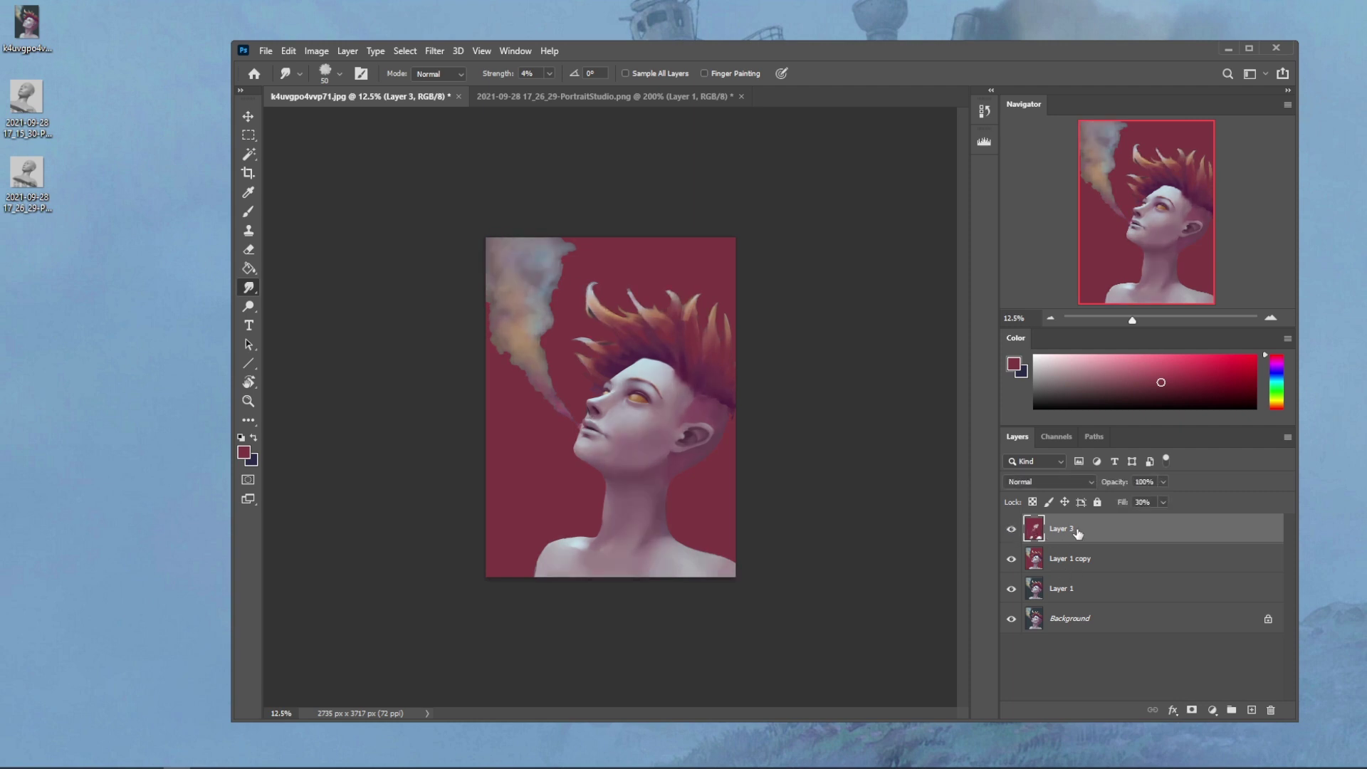
left_click(1012, 530)
left_click(1012, 532)
left_click(1013, 531)
left_click(1011, 530)
key("e")
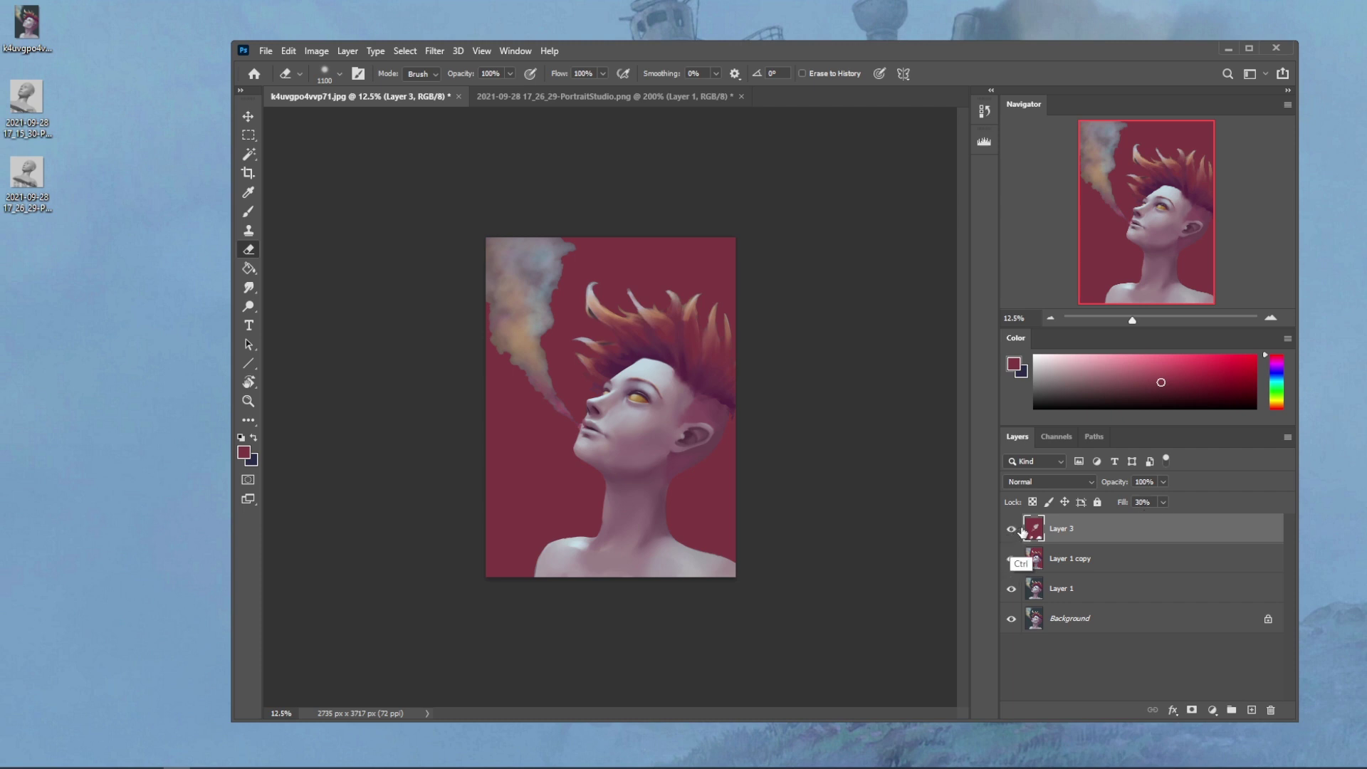
left_click(1012, 530)
Step: Show Layer 3 again and merge it down into Layer 1 copy
left_click(1013, 530)
right_click(1088, 532)
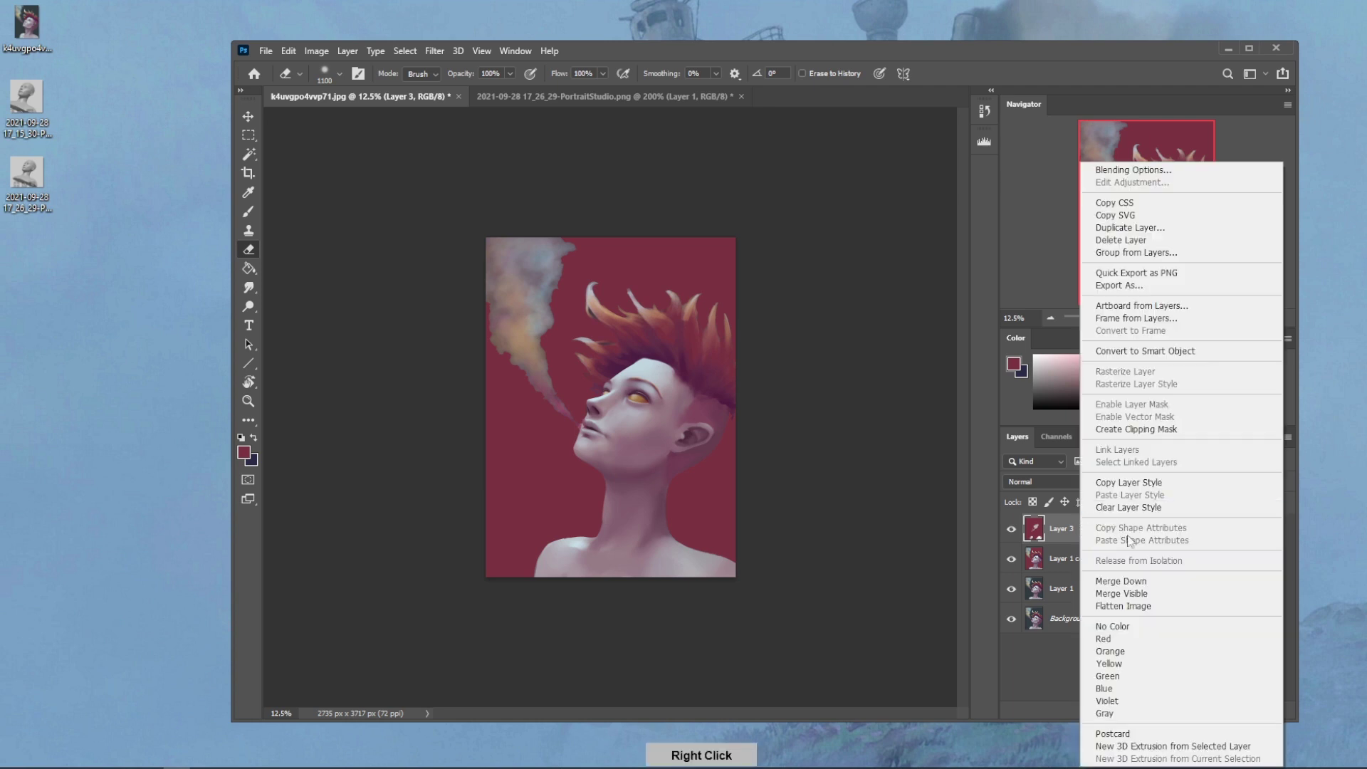
left_click(1129, 584)
Step: Shift the painting's hue slightly with a Hue/Saturation adjustment
key("ctrl+u")
mouse_move(1135, 484)
left_mouse_down()
mouse_move(1148, 488)
mouse_move(1131, 487)
left_mouse_up()
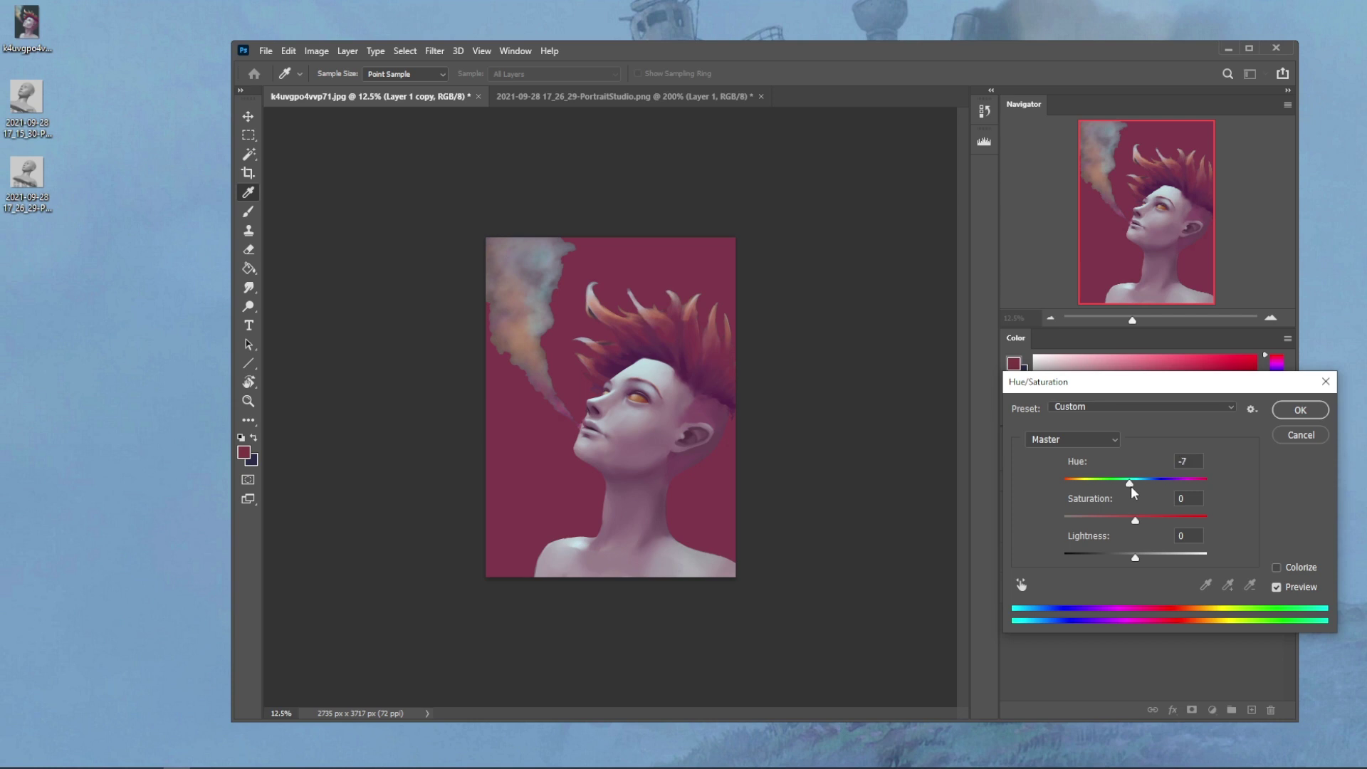
left_click(1299, 409)
key("r")
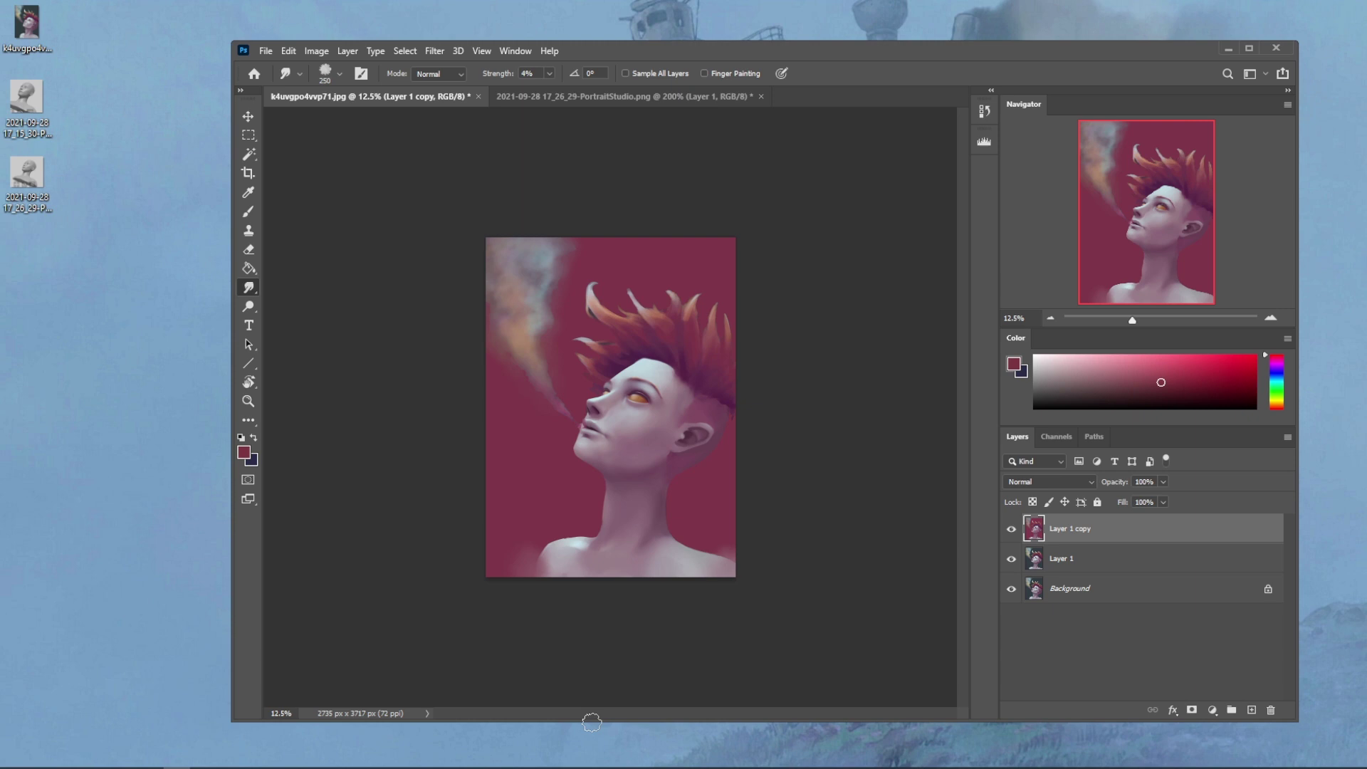
Step: Smudge the lower right shoulder upward and enlarge the brush to 2800
left_click_drag(718, 559, 695, 529)
key("b")
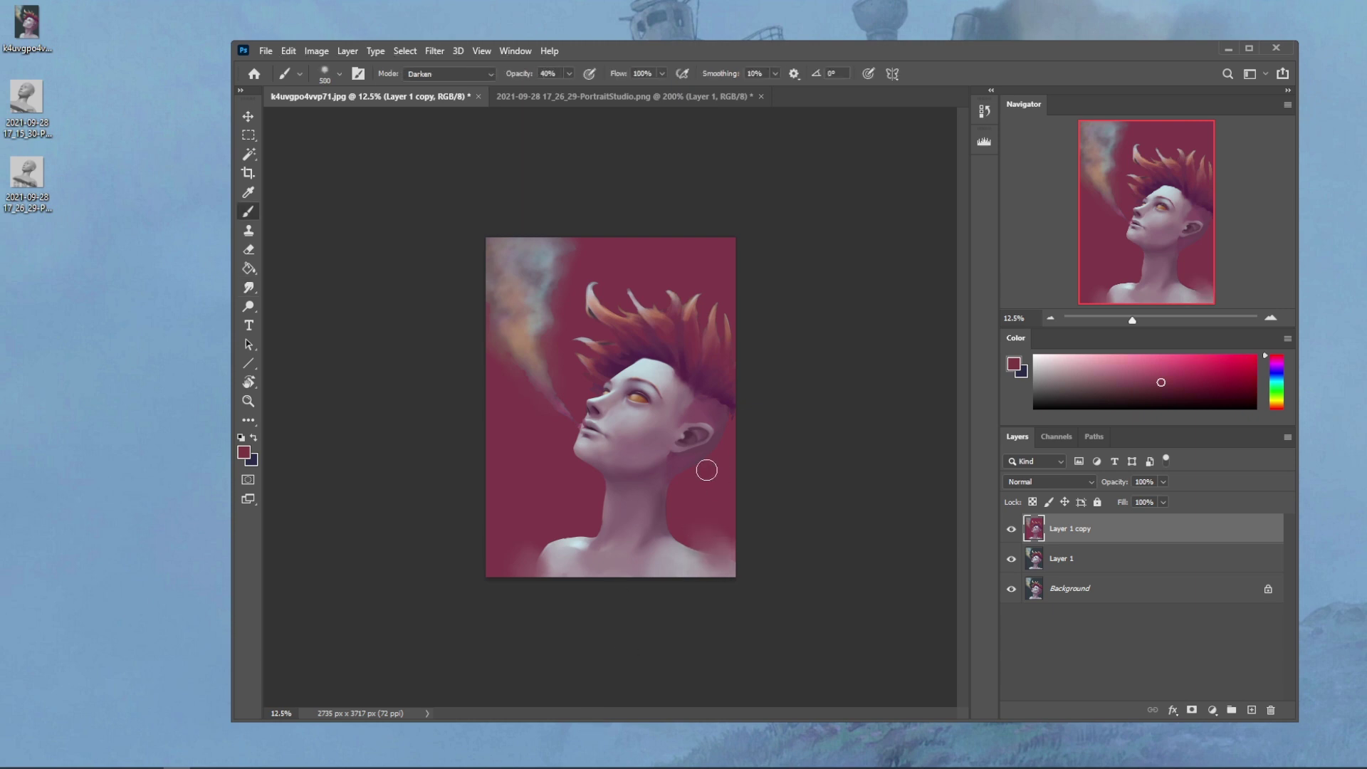
key("bracketright")
key("bracketright")
key("bracketright")
key("bracketright")
key("bracketright")
key("bracketright")
key("bracketright")
key("bracketright")
key("bracketright")
key("bracketright")
key("bracketright")
key("bracketright")
key("bracketright")
key("bracketright")
key("bracketright")
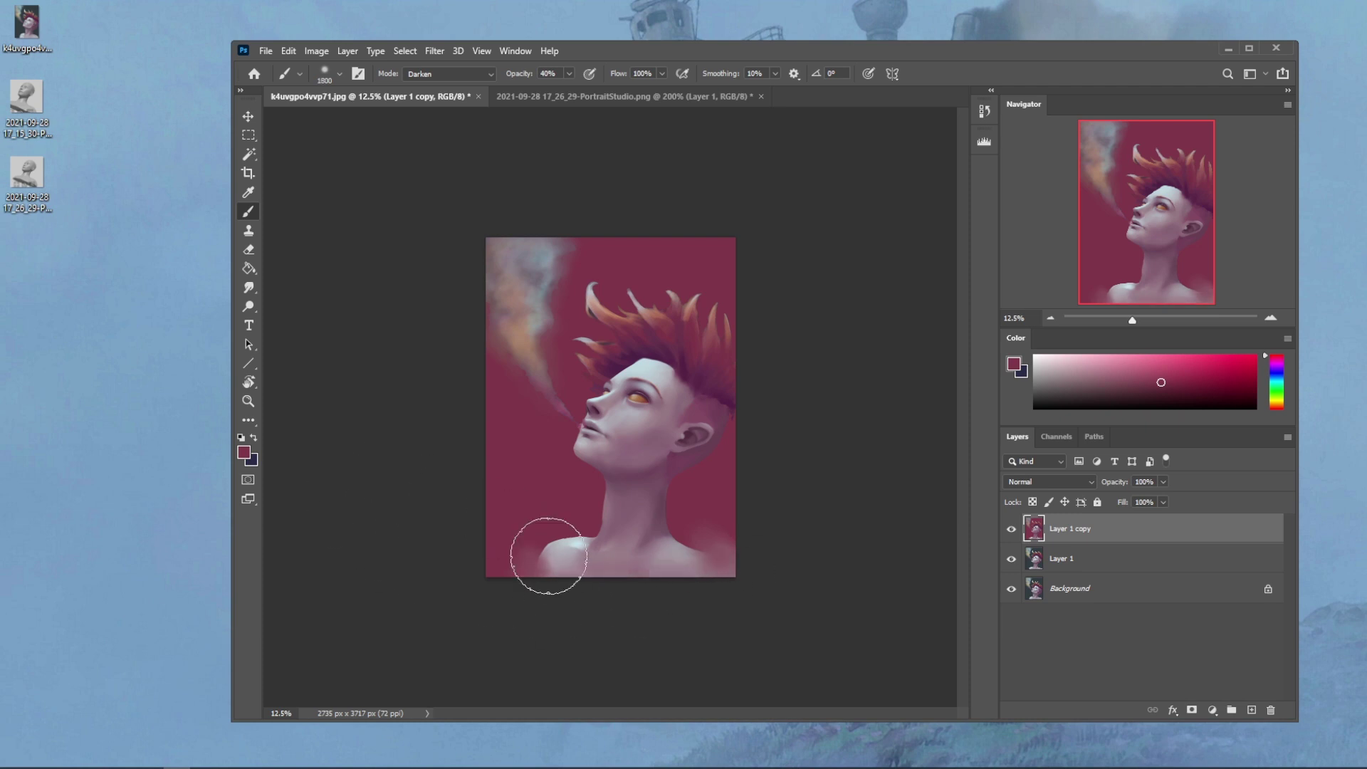
key("bracketright")
key("bracketright")
key("bracketright")
key("bracketright")
key("bracketright")
key("bracketright")
key("bracketright")
key("bracketright")
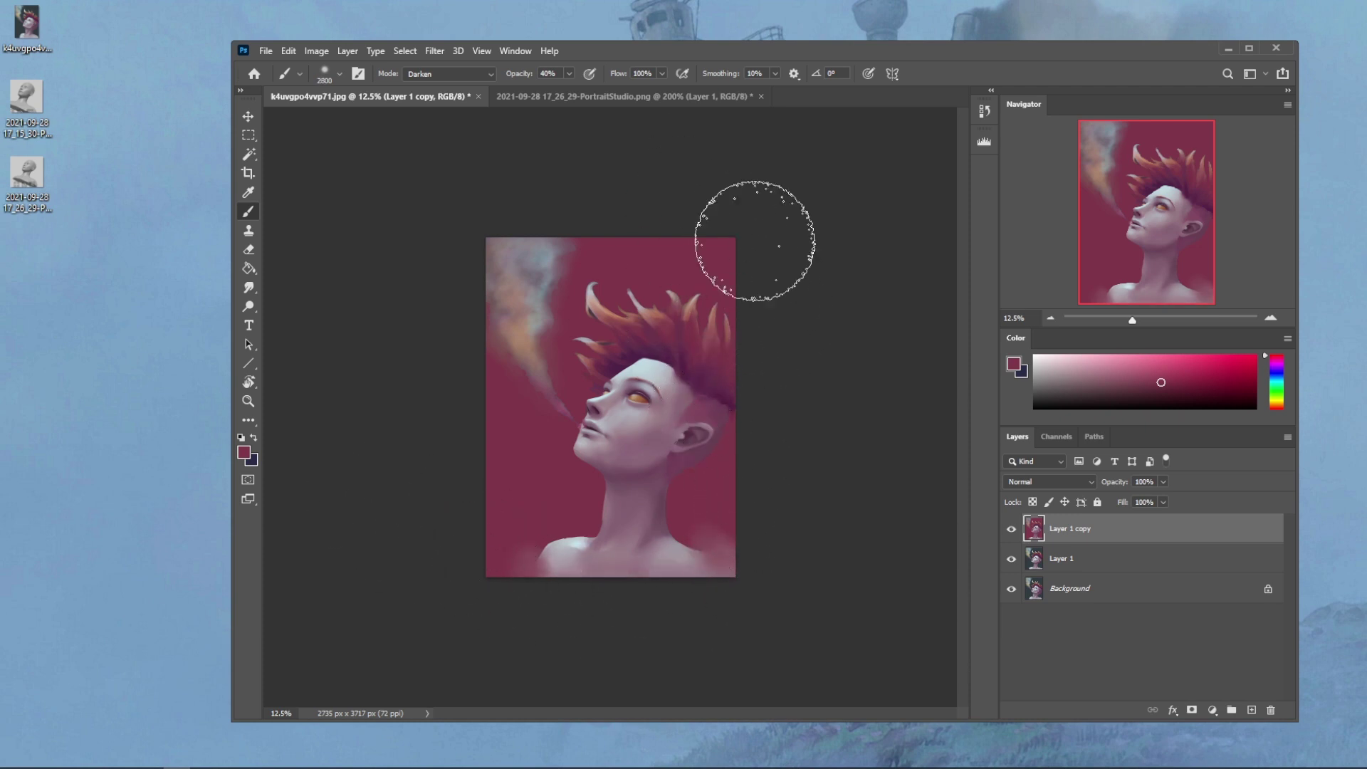
left_click(249, 287)
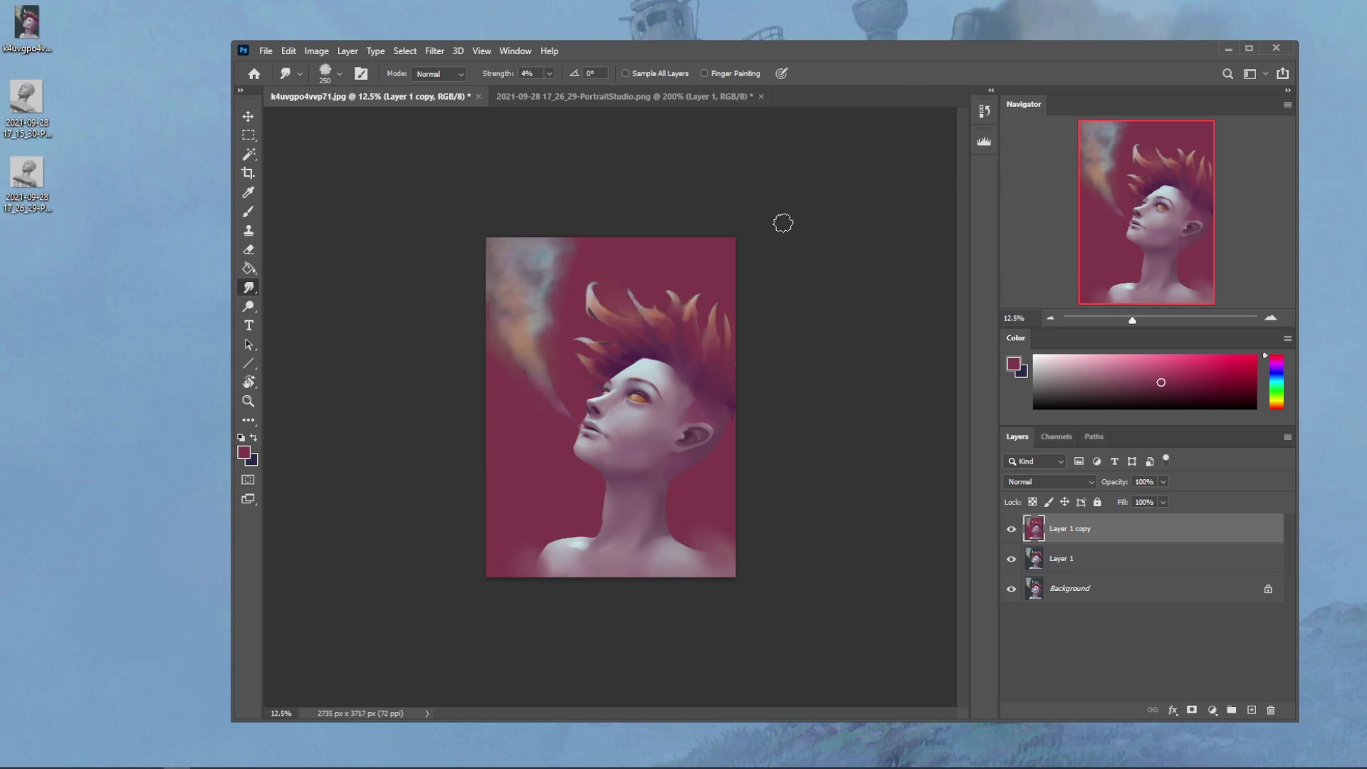
Step: Dodge highlights on the hairline and ear area with a 600-size dodge brush
left_click(248, 307)
key("bracketright")
key("bracketright")
key("bracketright")
key("bracketright")
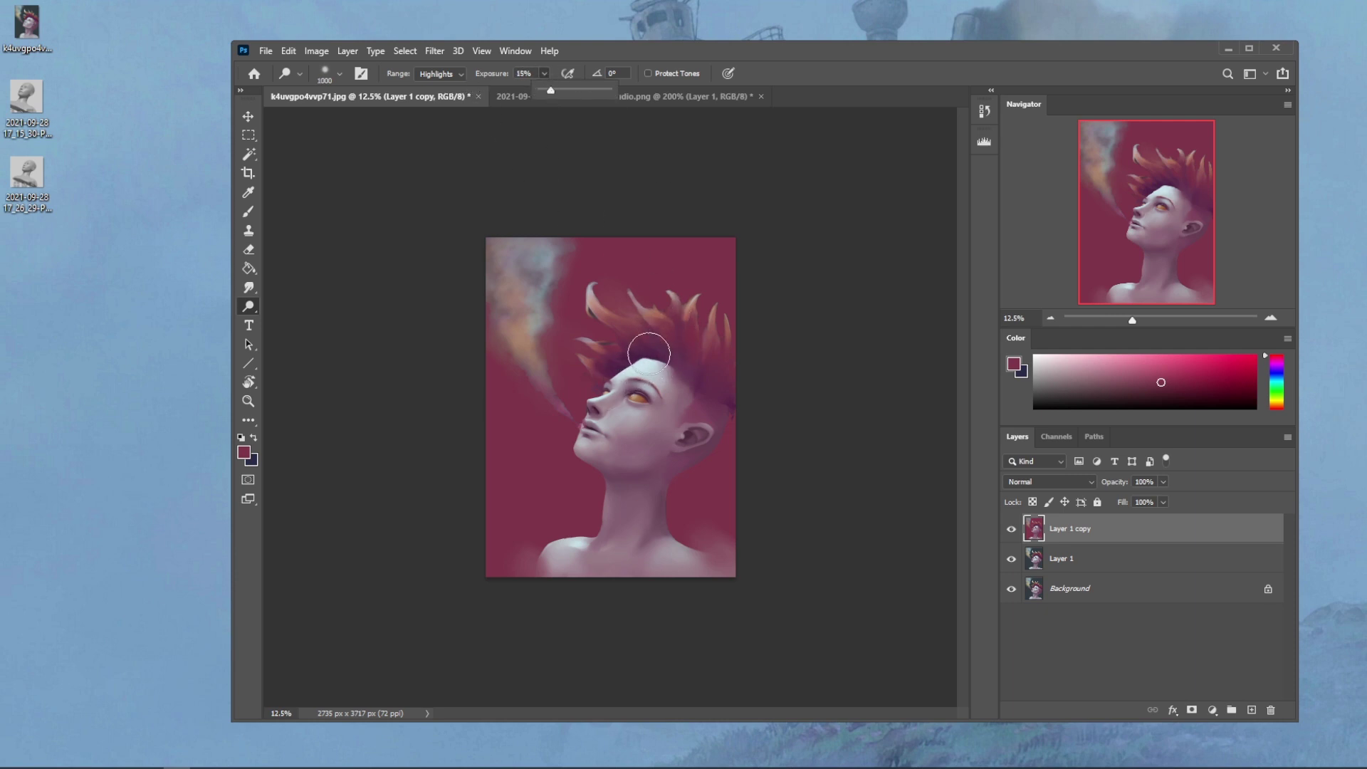
key("bracketleft")
key("bracketleft")
key("bracketleft")
key("bracketleft")
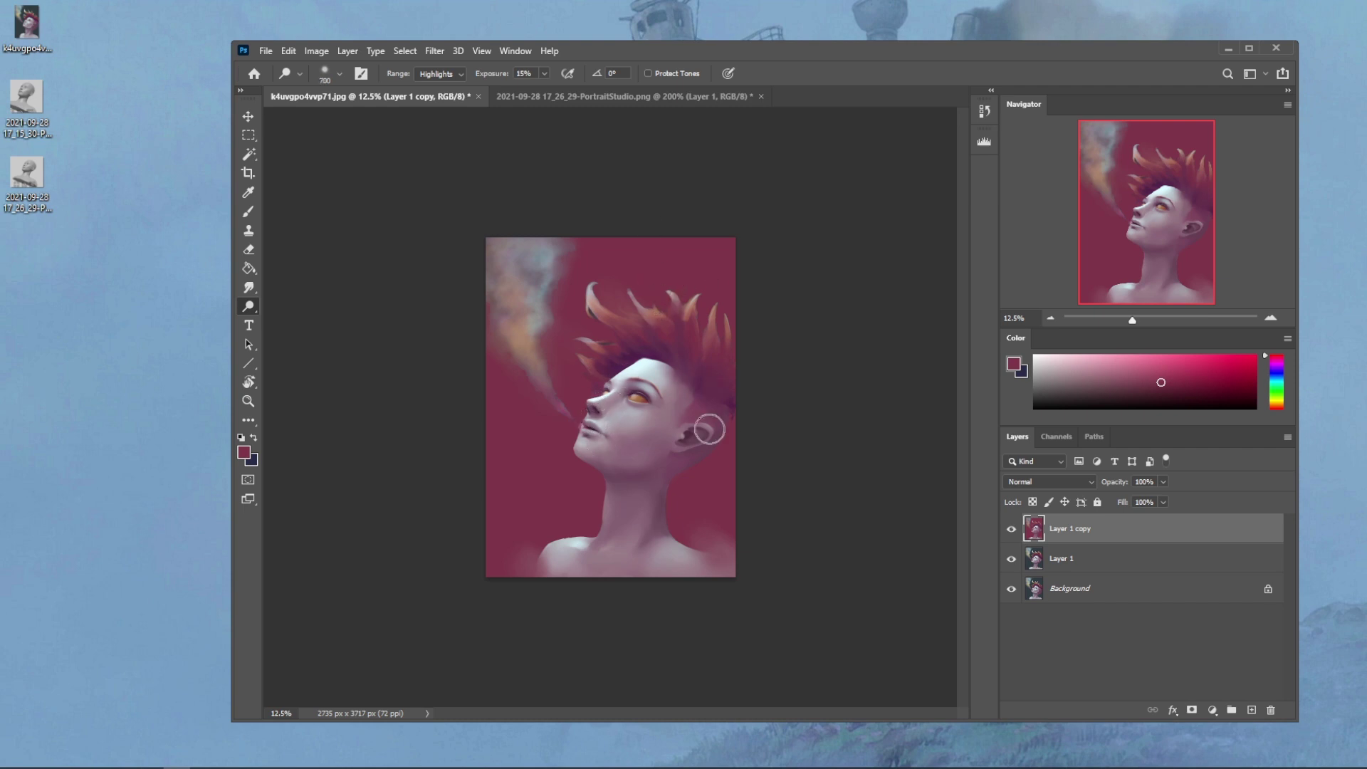
key("b")
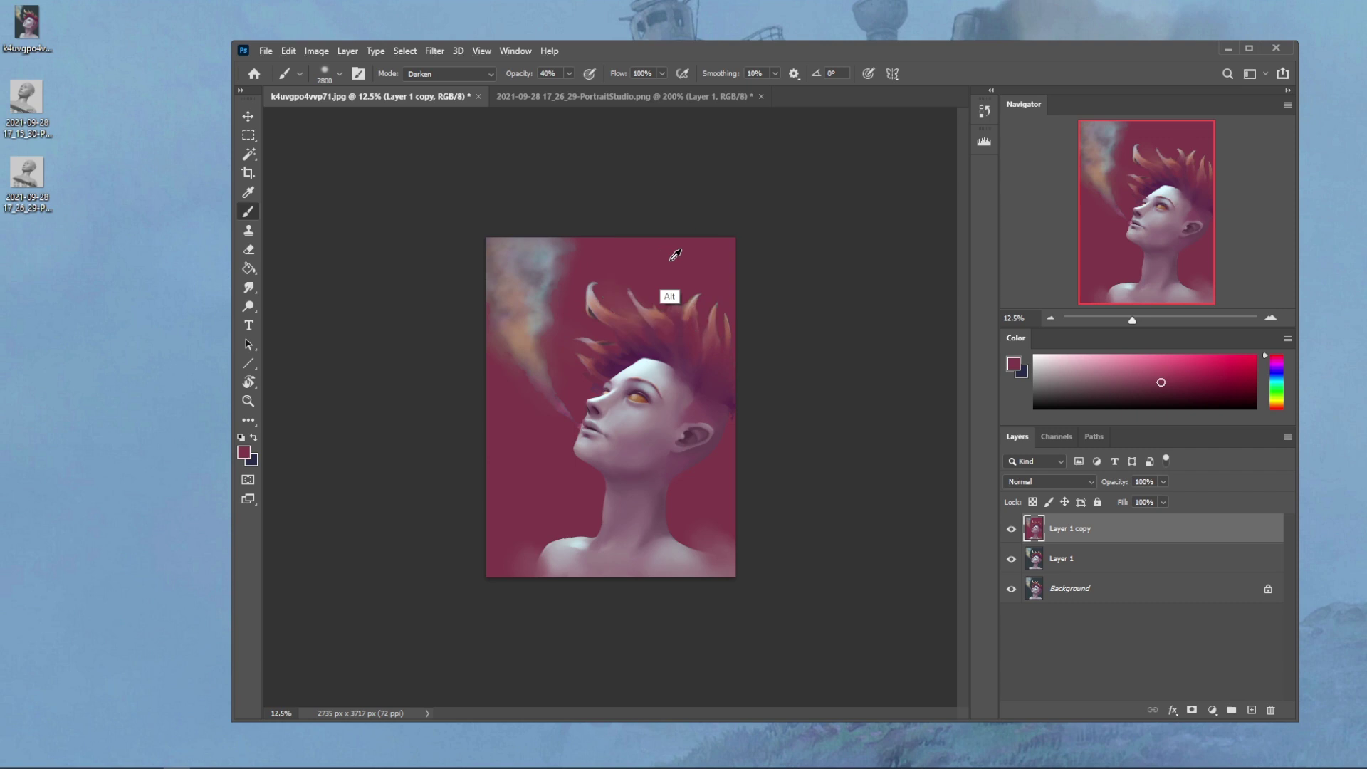
Step: Set the brush to Color mode at size 1100 and flip the canvas horizontally
left_click(449, 74)
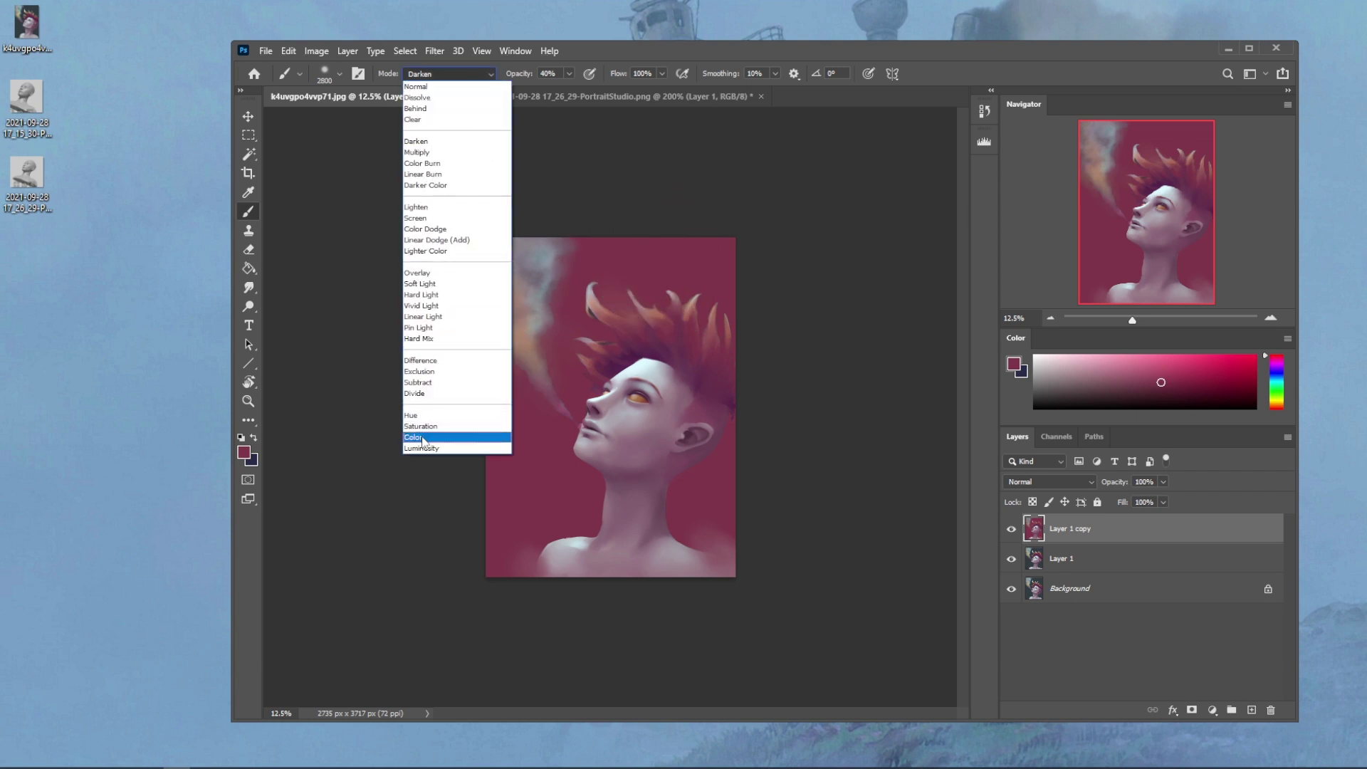
left_click(448, 439)
key("bracketleft")
key("bracketleft")
key("bracketleft")
key("bracketleft")
key("bracketleft")
key("bracketleft")
key("bracketleft")
key("bracketleft")
key("bracketleft")
key("bracketleft")
key("bracketleft")
key("bracketleft")
key("bracketleft")
key("bracketleft")
key("bracketleft")
key("bracketleft")
key("bracketleft")
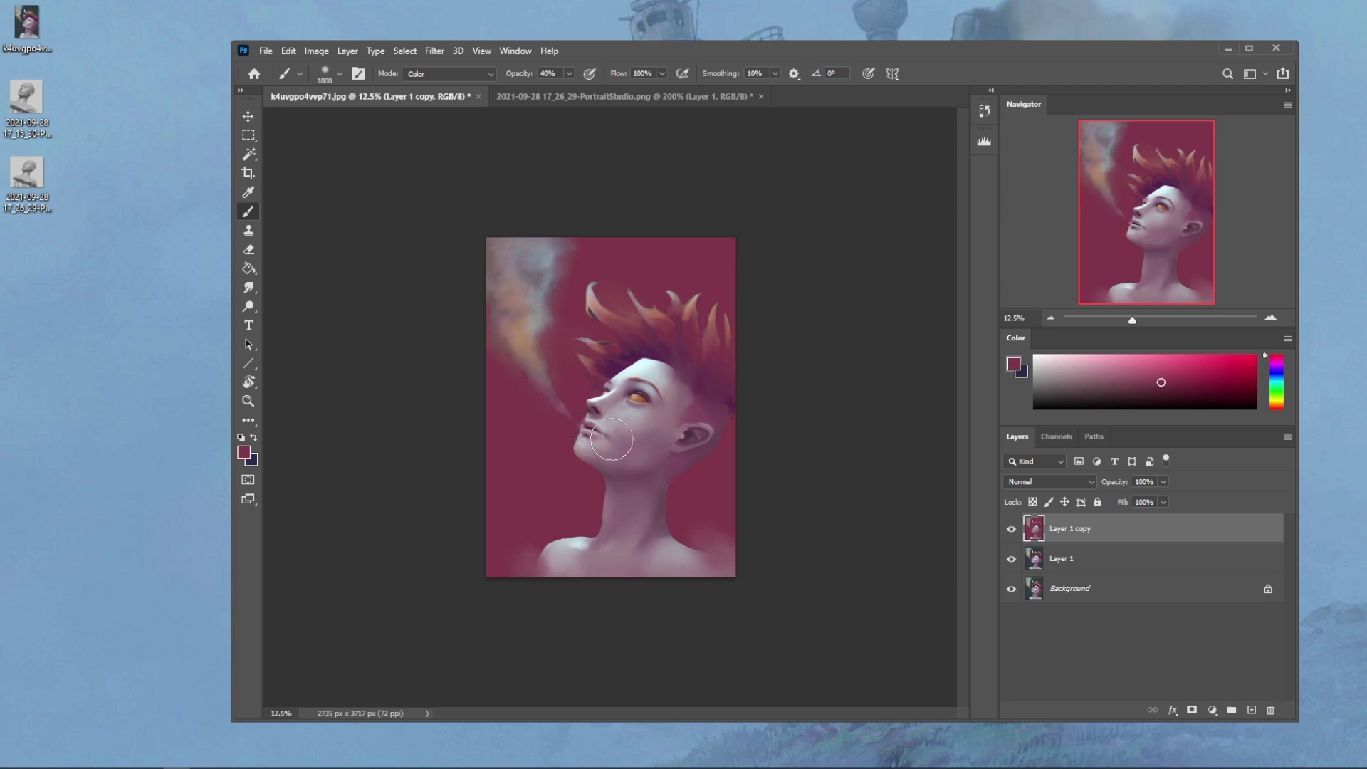
key("ctrl+shift+h")
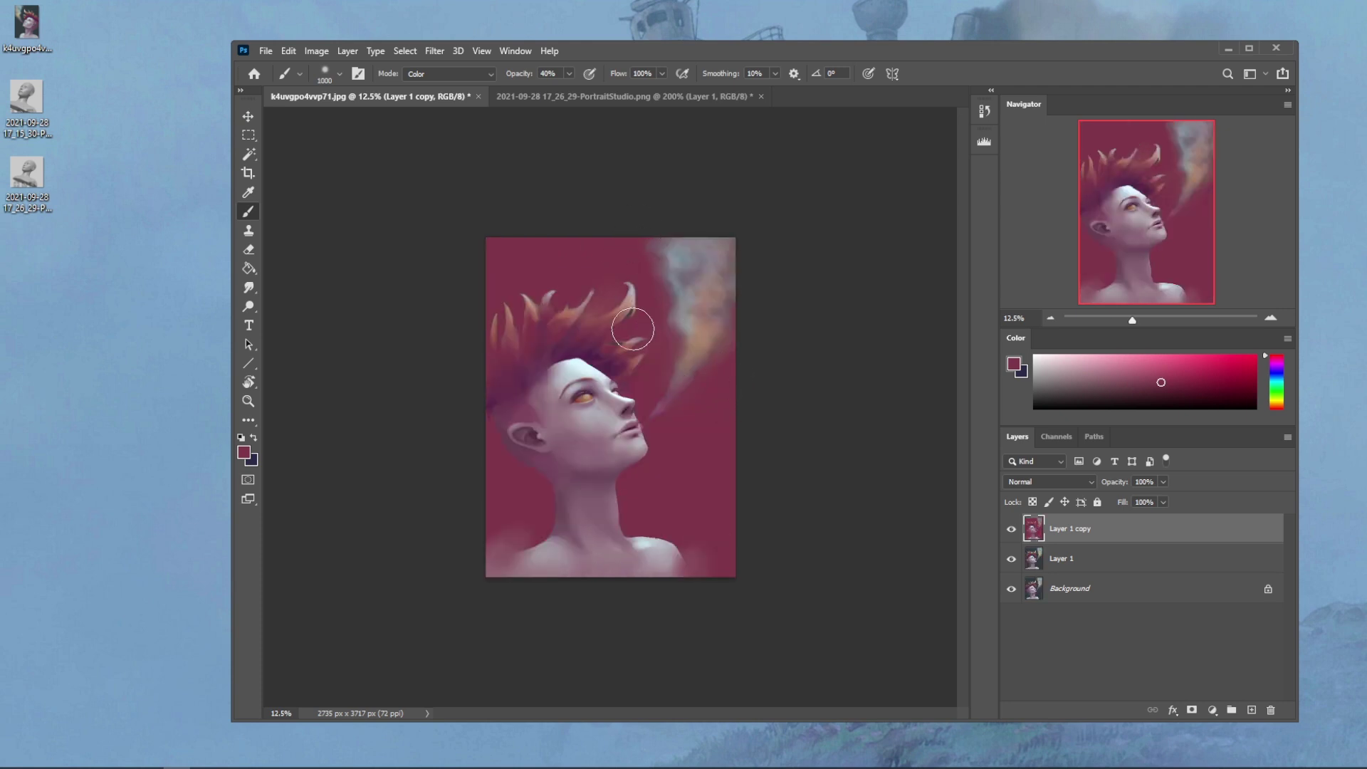
Step: Zoom in on the face and lasso the area along the nose, lips and chin
key("z")
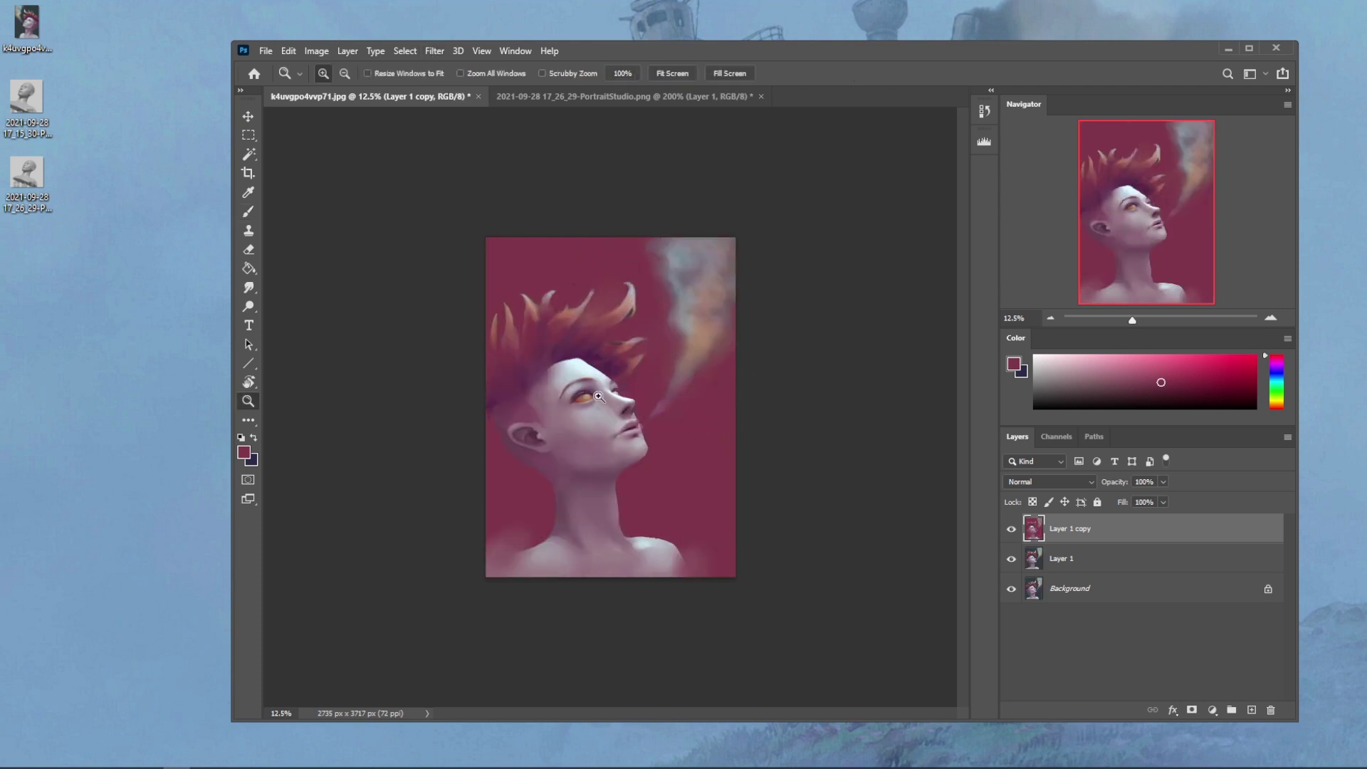
left_click_drag(546, 355, 759, 413)
key("l")
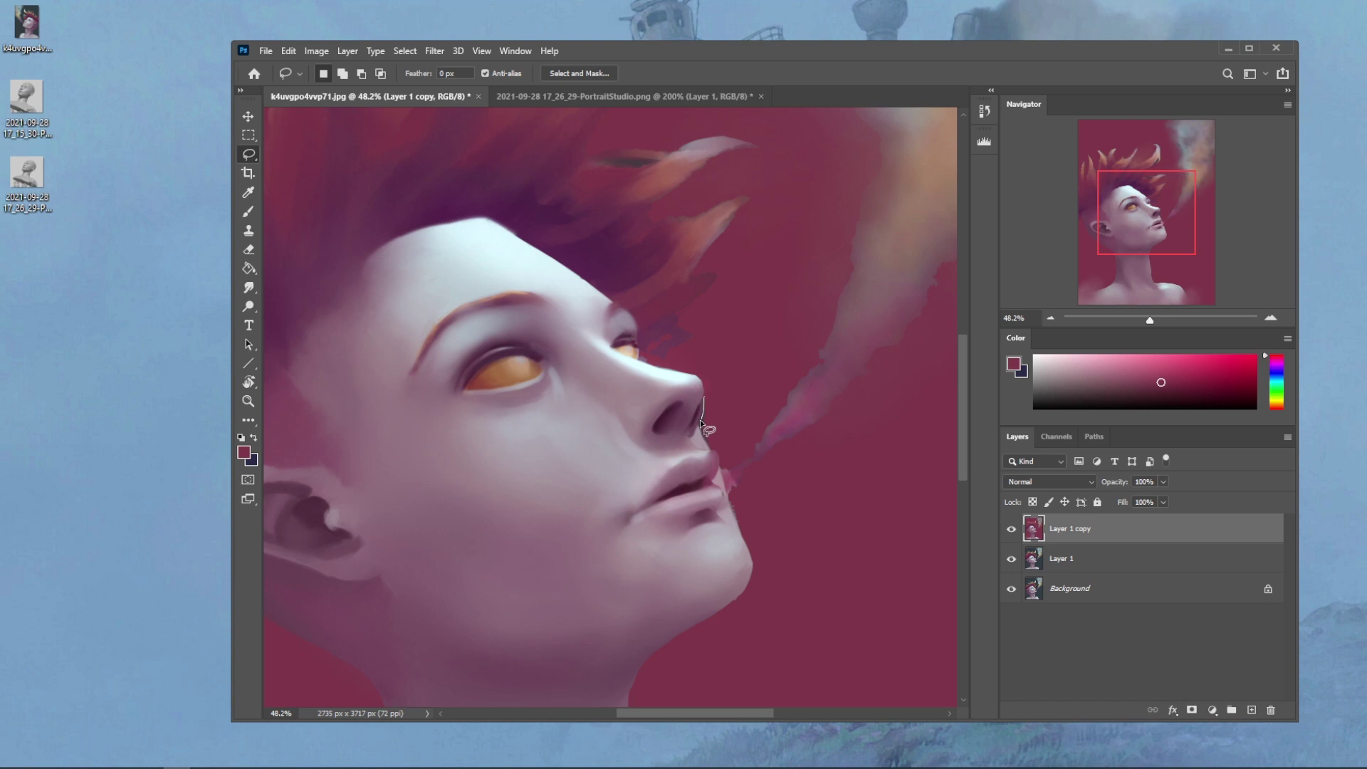
left_click_drag(699, 429, 704, 395)
mouse_move(733, 527)
left_mouse_down()
mouse_move(778, 595)
mouse_move(705, 394)
left_mouse_up()
key("alt")
Step: Paint a smoke wisp from the lips with the 80 dry-oil brush at Normal 100%, then deselect and fit the view
key("b")
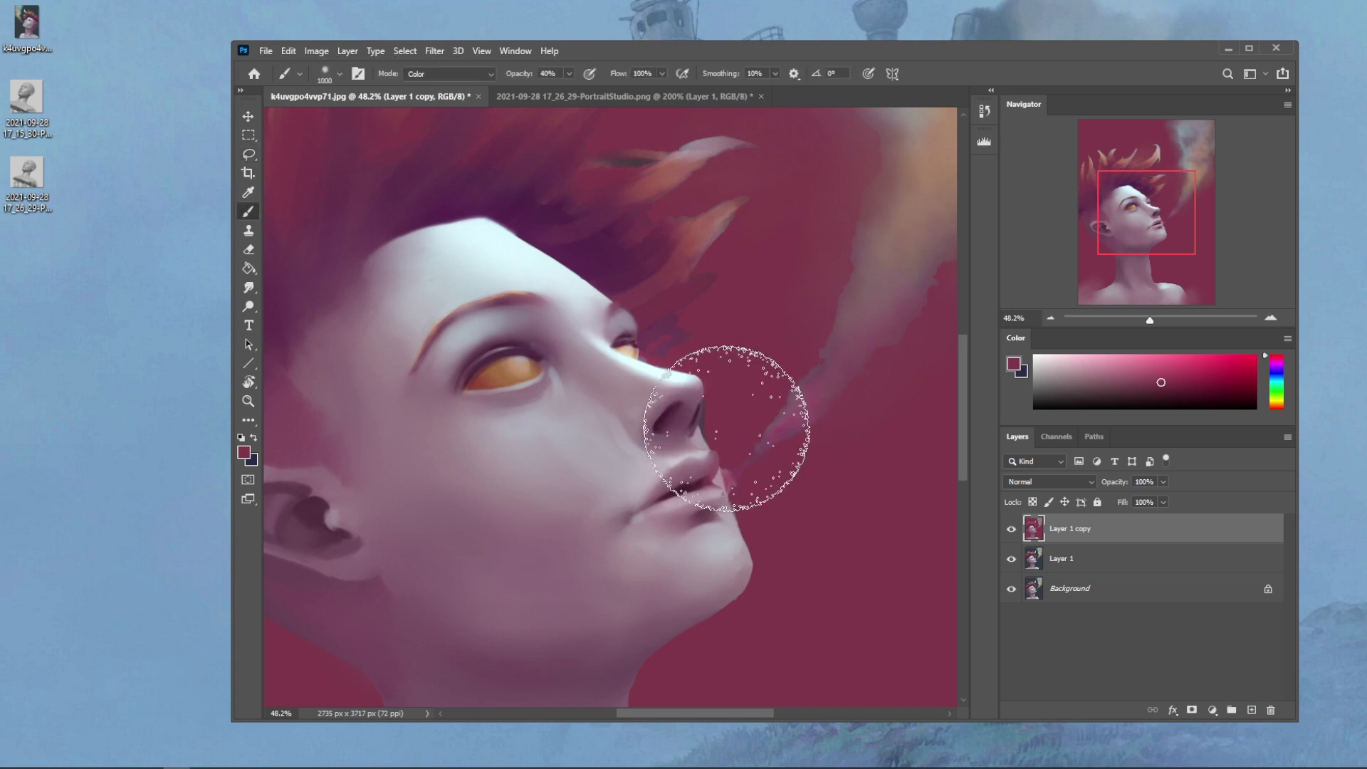
right_click(712, 422)
double_click(761, 551)
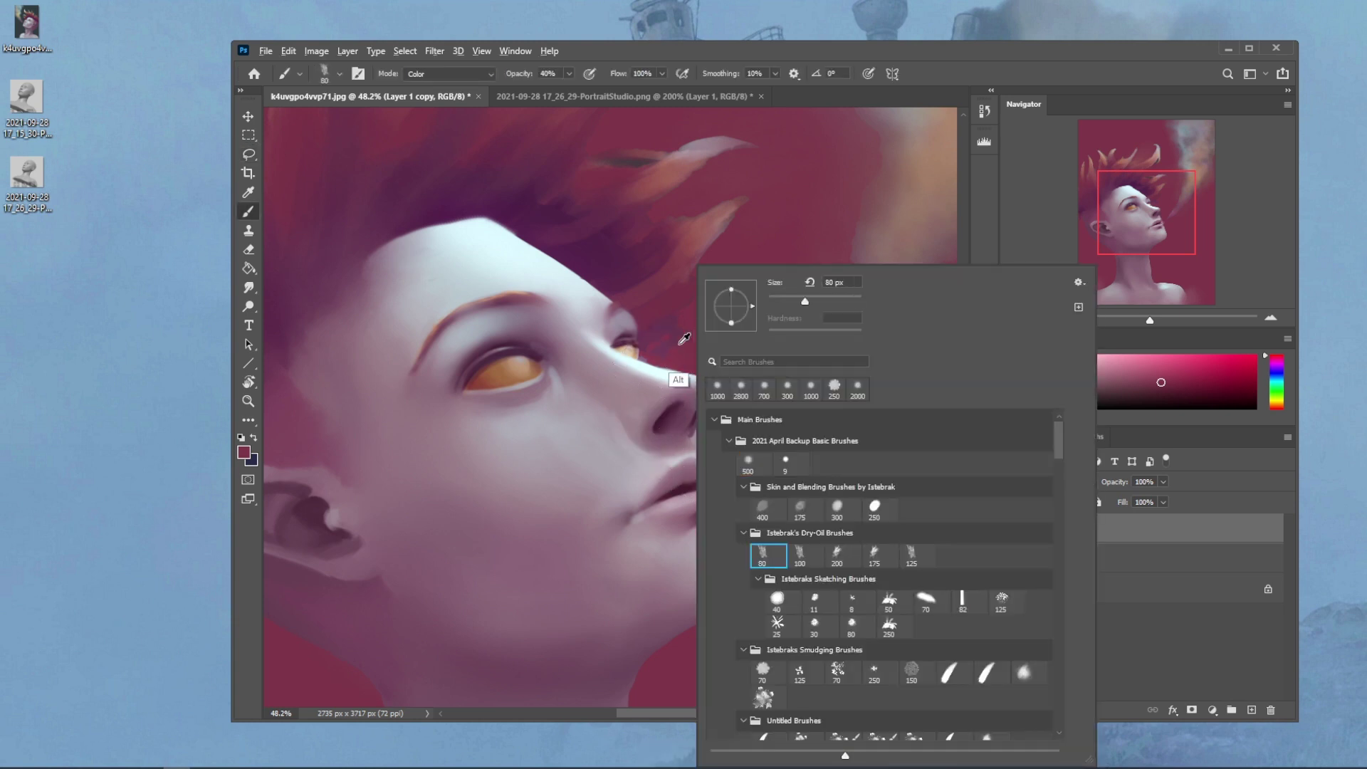
left_click(470, 75)
left_click(476, 80)
left_click(569, 74)
left_click_drag(582, 95, 618, 92)
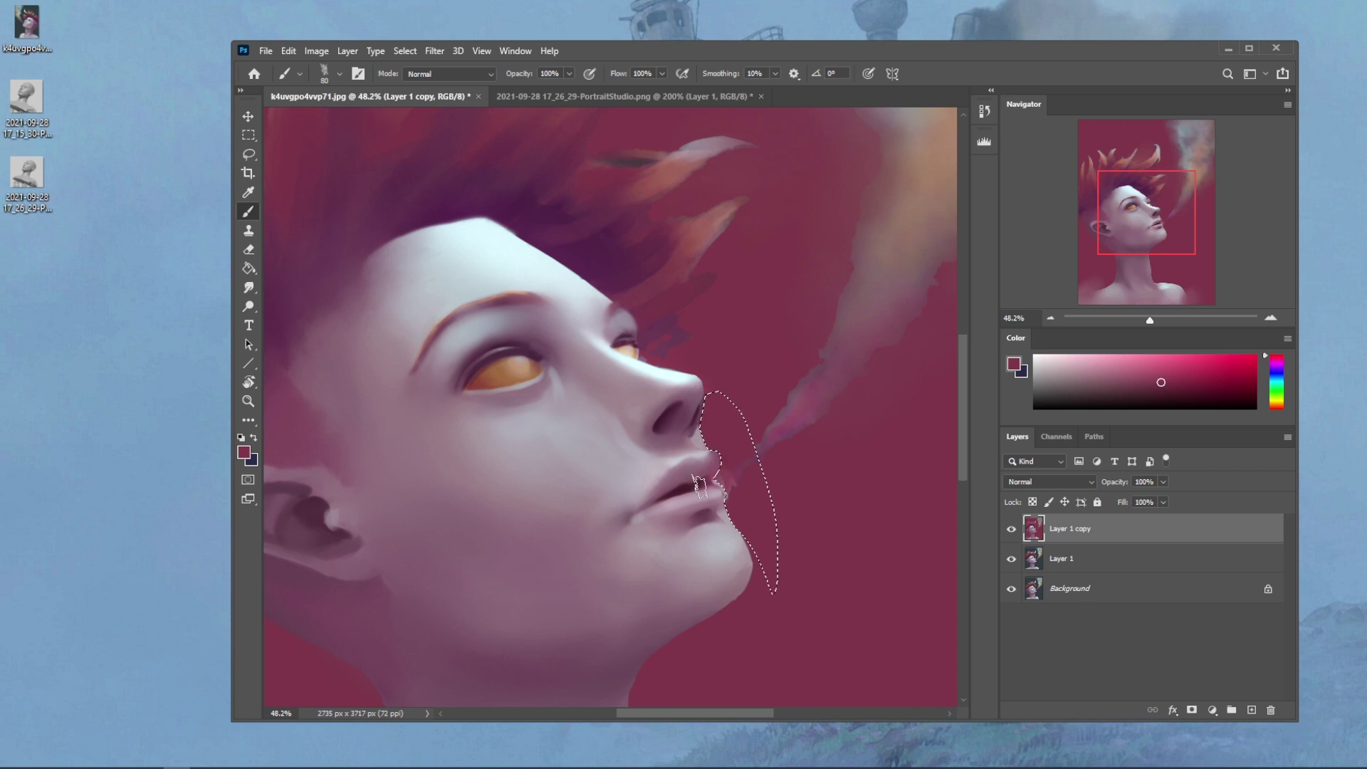
key("ctrl+d")
key("ctrl+0")
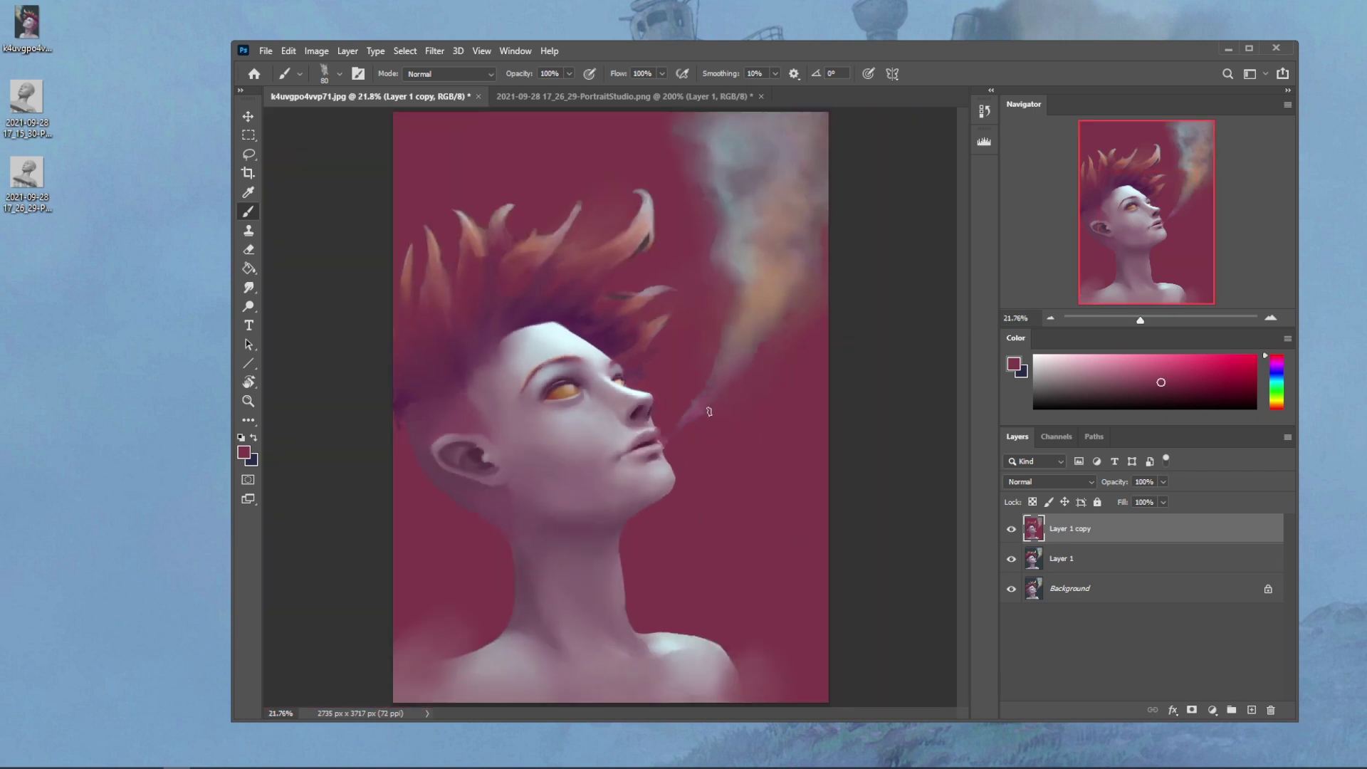
Step: Sample a light forehead skin tone and flip the whole painting horizontally
right_click(643, 434)
key("Escape")
left_click(515, 386, "alt")
scroll(765, 441, "down", 2)
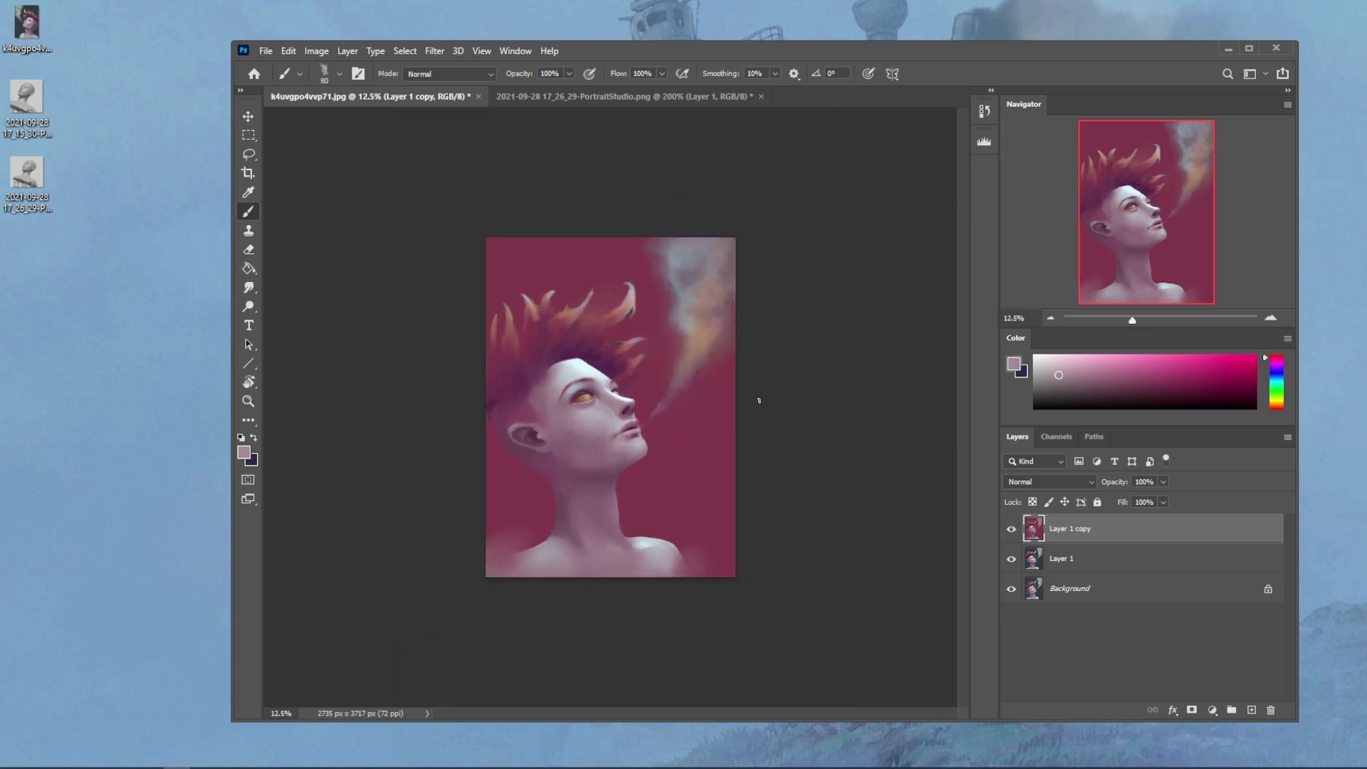
key("m")
right_click(613, 402)
left_click(814, 357)
key("ctrl+shift+h")
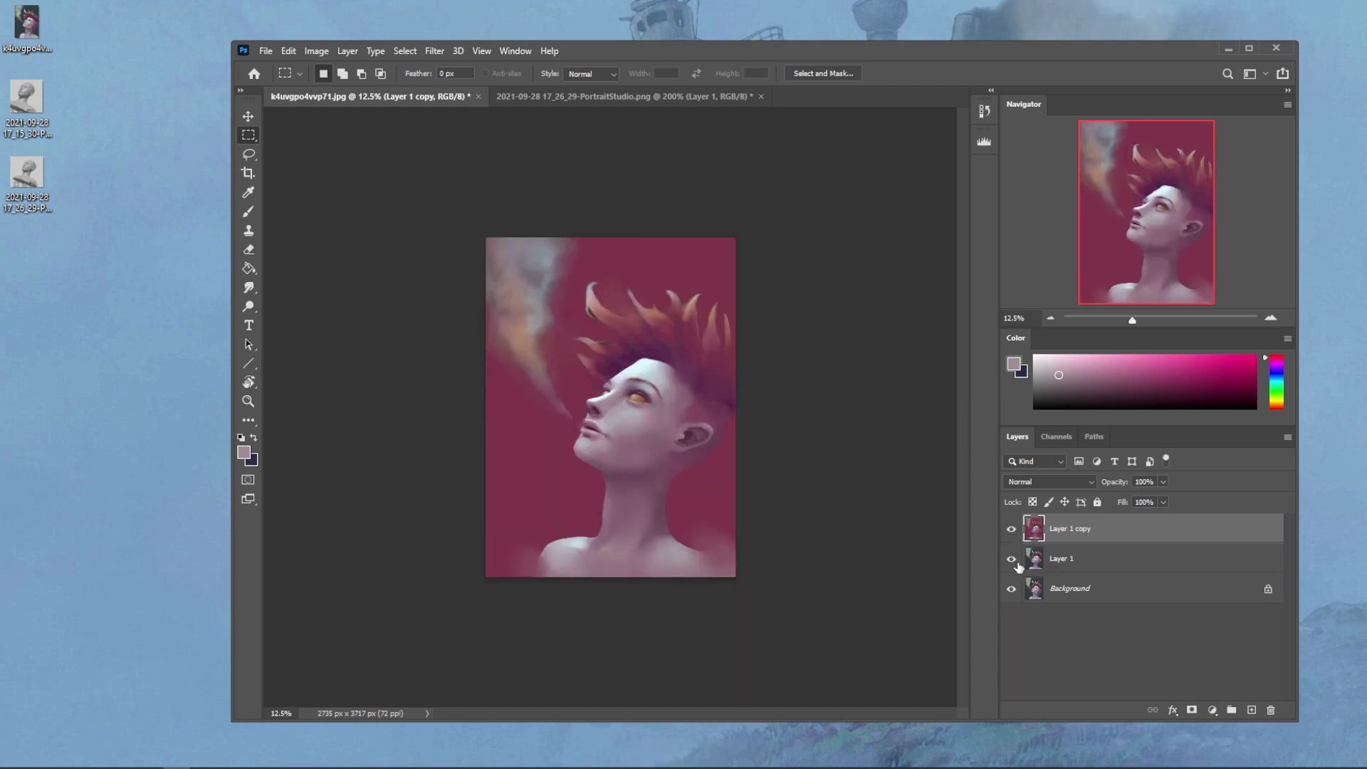
Step: Toggle the maroon-background Layer 1 copy off and on to compare versions, leaving it visible
left_click(1011, 530)
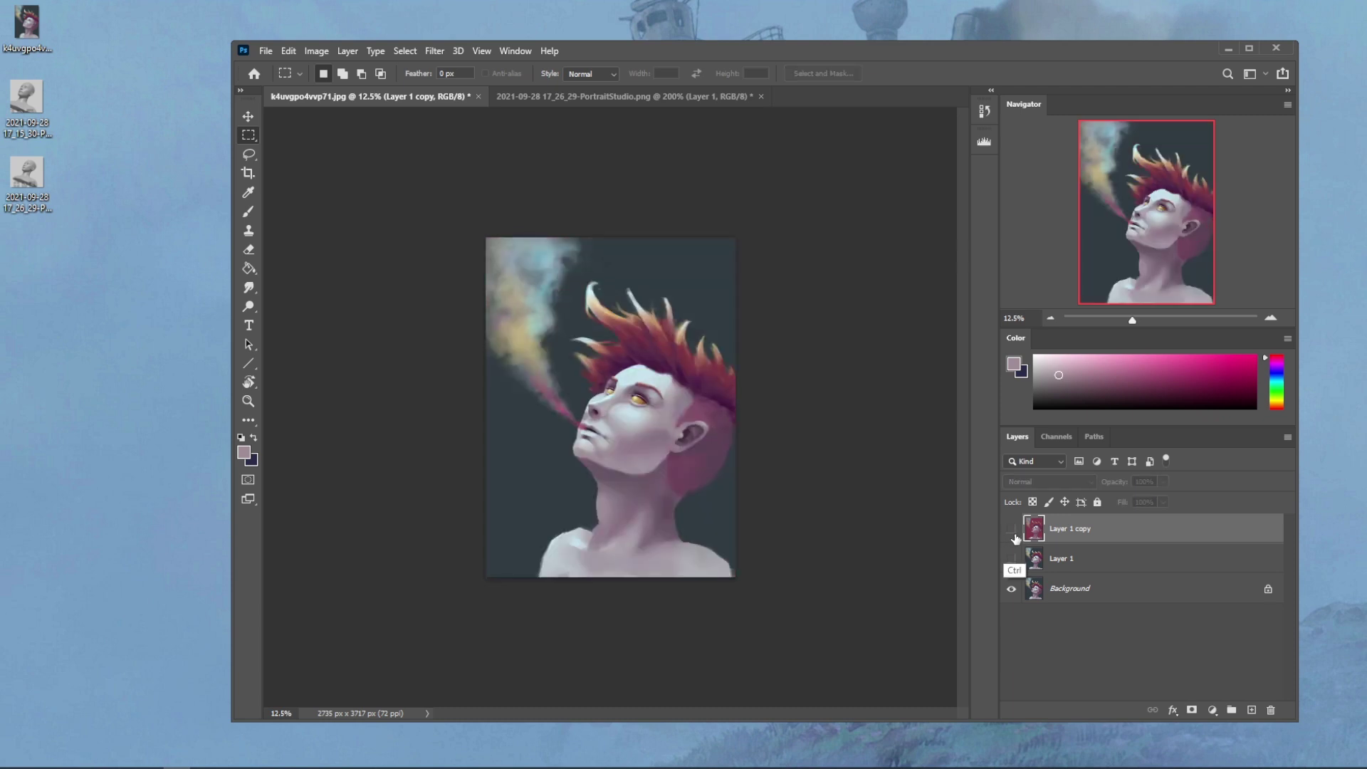
key("ctrl+plus")
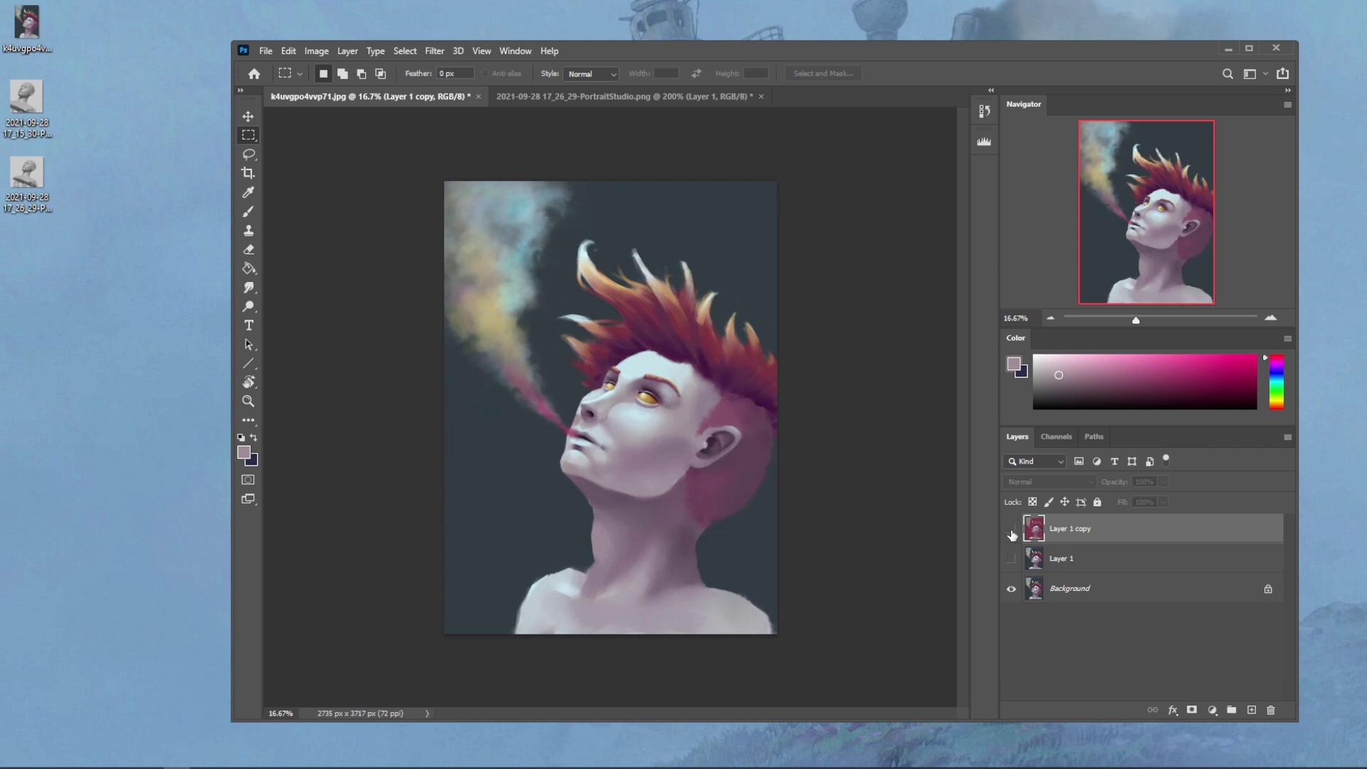
left_click(1011, 530)
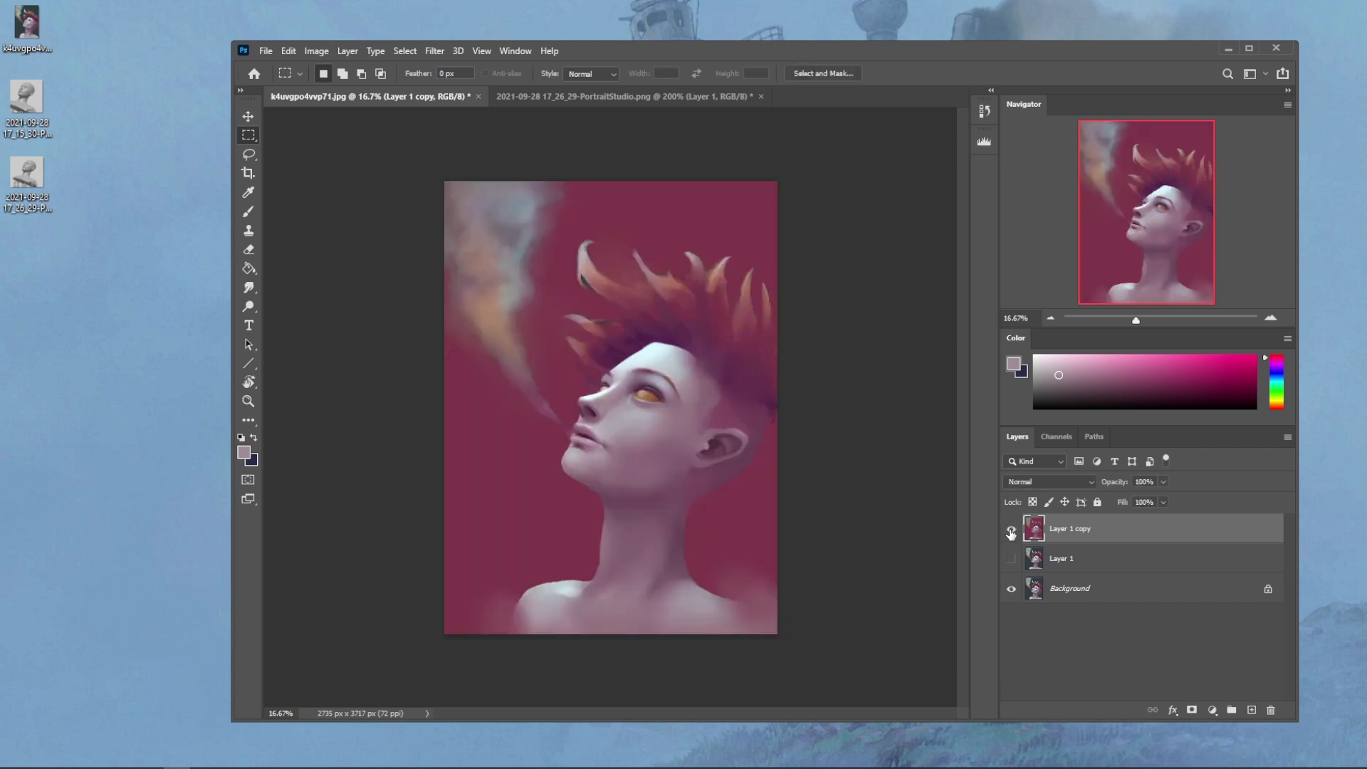
left_click(1010, 531)
left_click(1011, 531)
left_click(1012, 531)
left_click(1010, 531)
left_click(1011, 530)
left_click(1010, 530)
key("o")
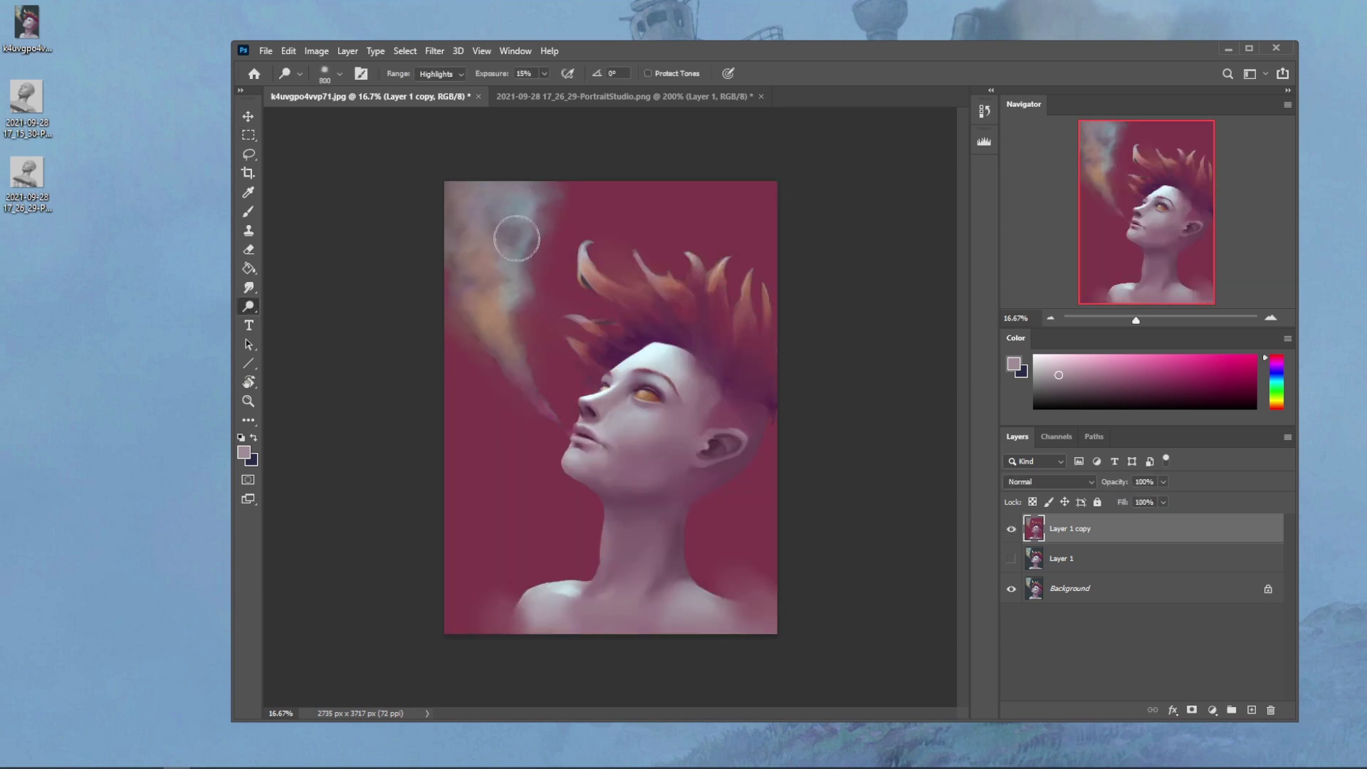
Step: Dodge the smoke plume brighter with an enlarged brush, undoing the last stroke
key("bracketright")
key("bracketright")
key("bracketright")
key("bracketright")
key("bracketright")
key("bracketright")
key("bracketright")
key("bracketright")
key("bracketright")
key("bracketright")
key("bracketright")
key("bracketright")
key("bracketright")
key("bracketright")
key("bracketright")
key("bracketright")
mouse_move(503, 189)
left_mouse_down()
mouse_move(504, 366)
mouse_move(489, 360)
mouse_move(499, 228)
left_mouse_up()
key("ctrl+z")
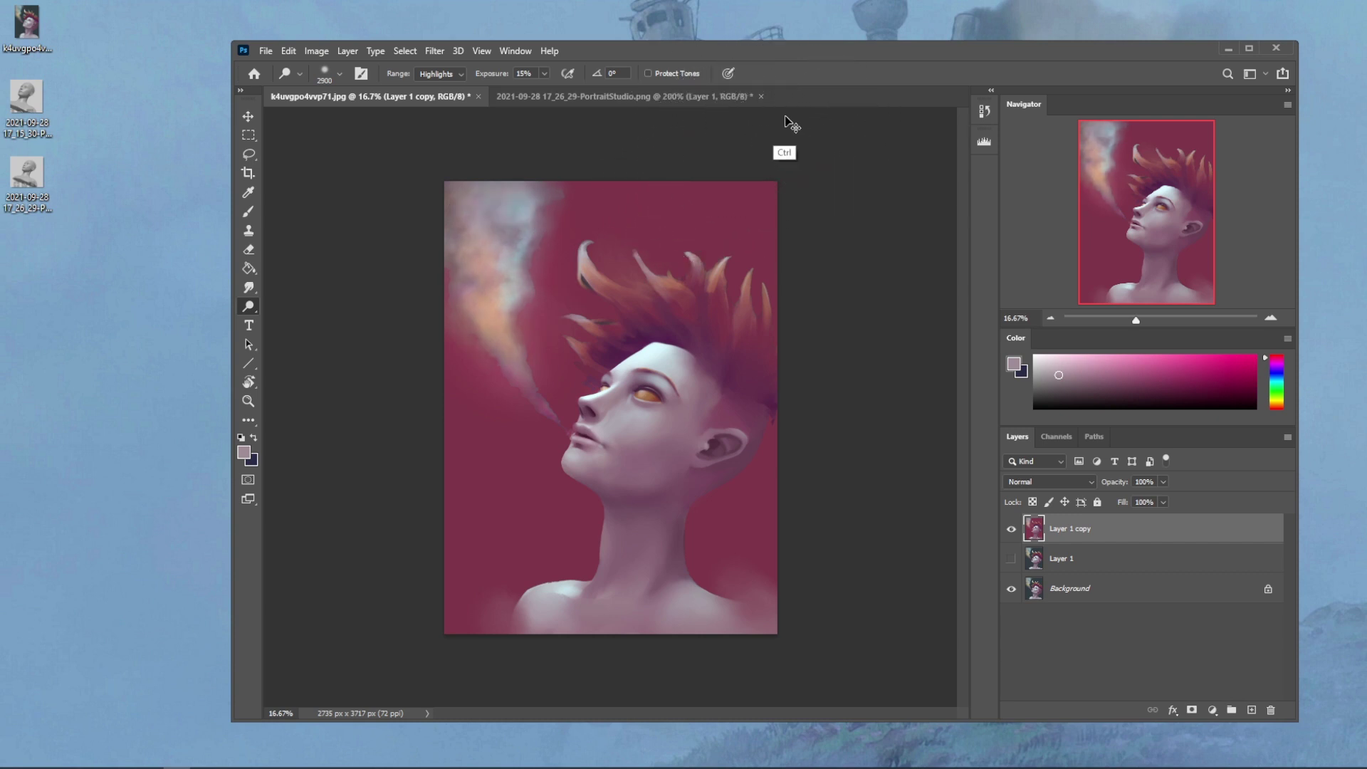
key("b")
Step: Set up a 5000-size scatter brush loaded with the pale forehead tone at 47% opacity
right_click(568, 283)
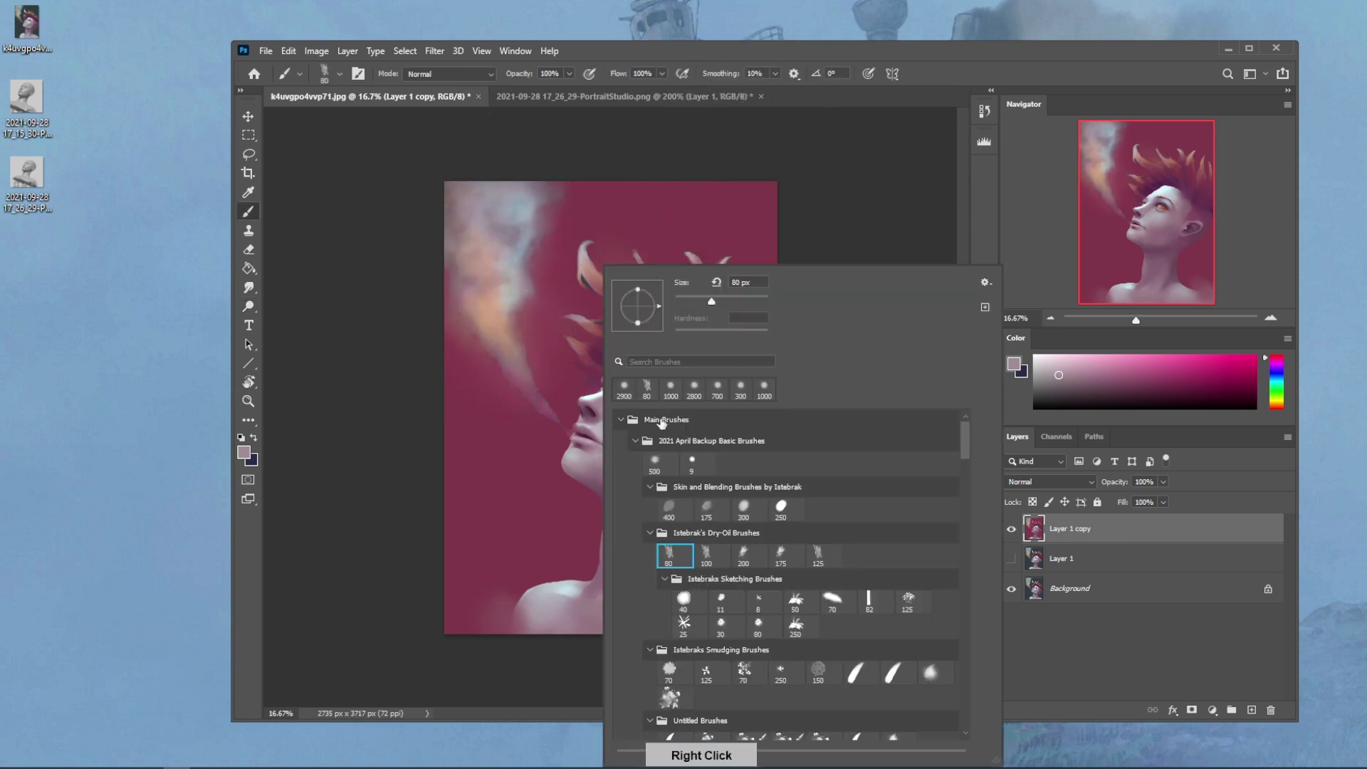
key("Return")
key("bracketright")
key("bracketright")
key("bracketright")
key("bracketright")
key("bracketright")
key("bracketright")
key("bracketright")
key("bracketright")
key("bracketright")
key("bracketright")
key("bracketright")
key("bracketright")
key("bracketright")
key("bracketright")
key("bracketright")
key("bracketright")
key("bracketright")
key("bracketright")
key("bracketright")
key("bracketright")
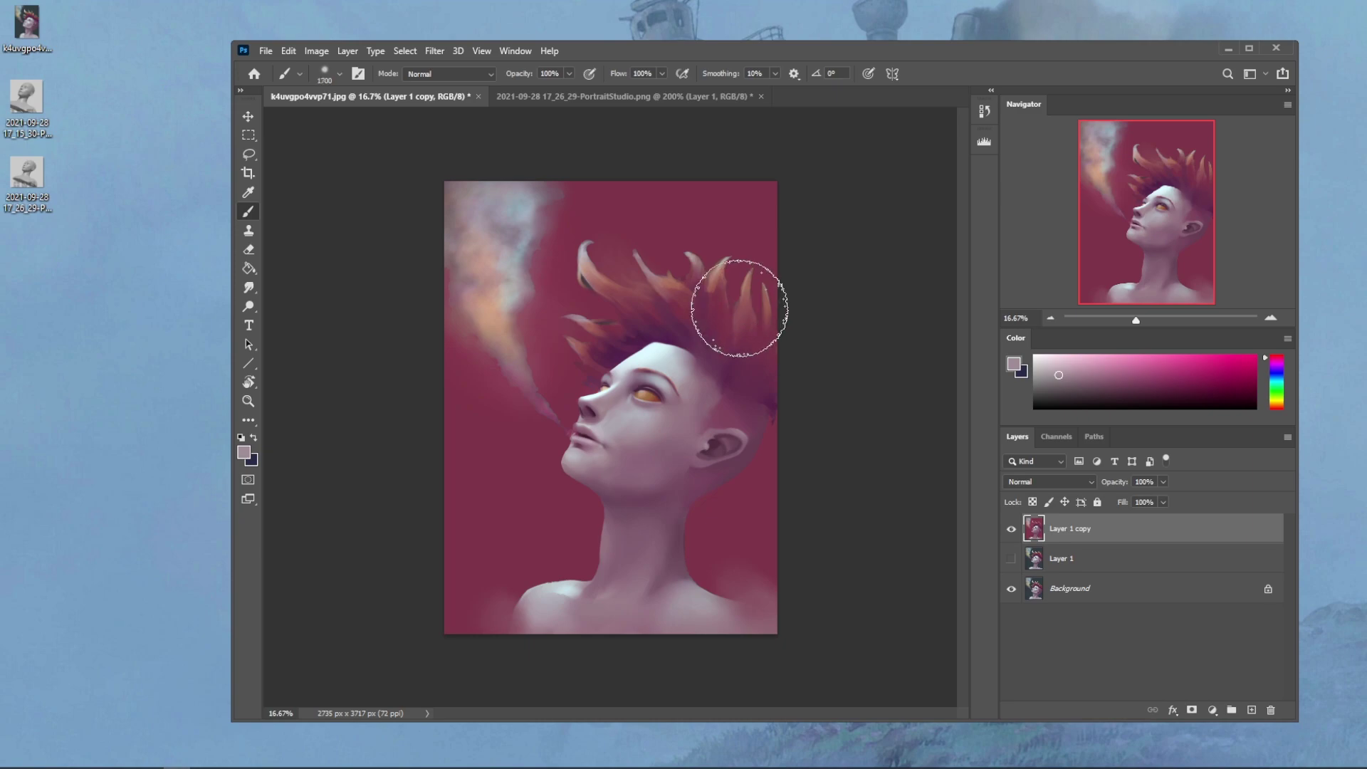
key("bracketright")
key("bracketright")
key("bracketright")
key("bracketright")
key("bracketright")
key("bracketright")
key("bracketright")
left_click(645, 381, "alt")
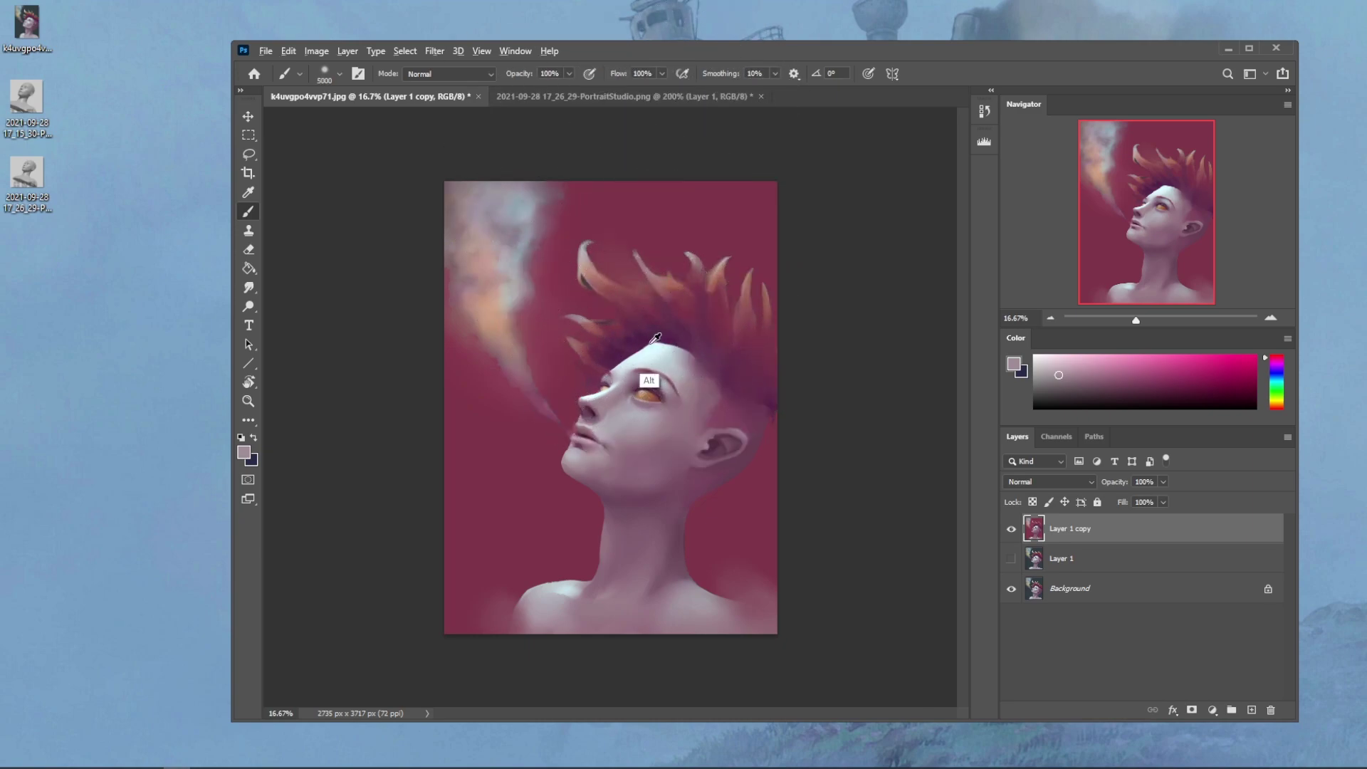
key("bracketright")
key("bracketright")
key("bracketright")
key("bracketright")
key("bracketright")
key("bracketright")
key("bracketright")
key("bracketright")
key("bracketright")
key("bracketright")
key("bracketright")
key("bracketright")
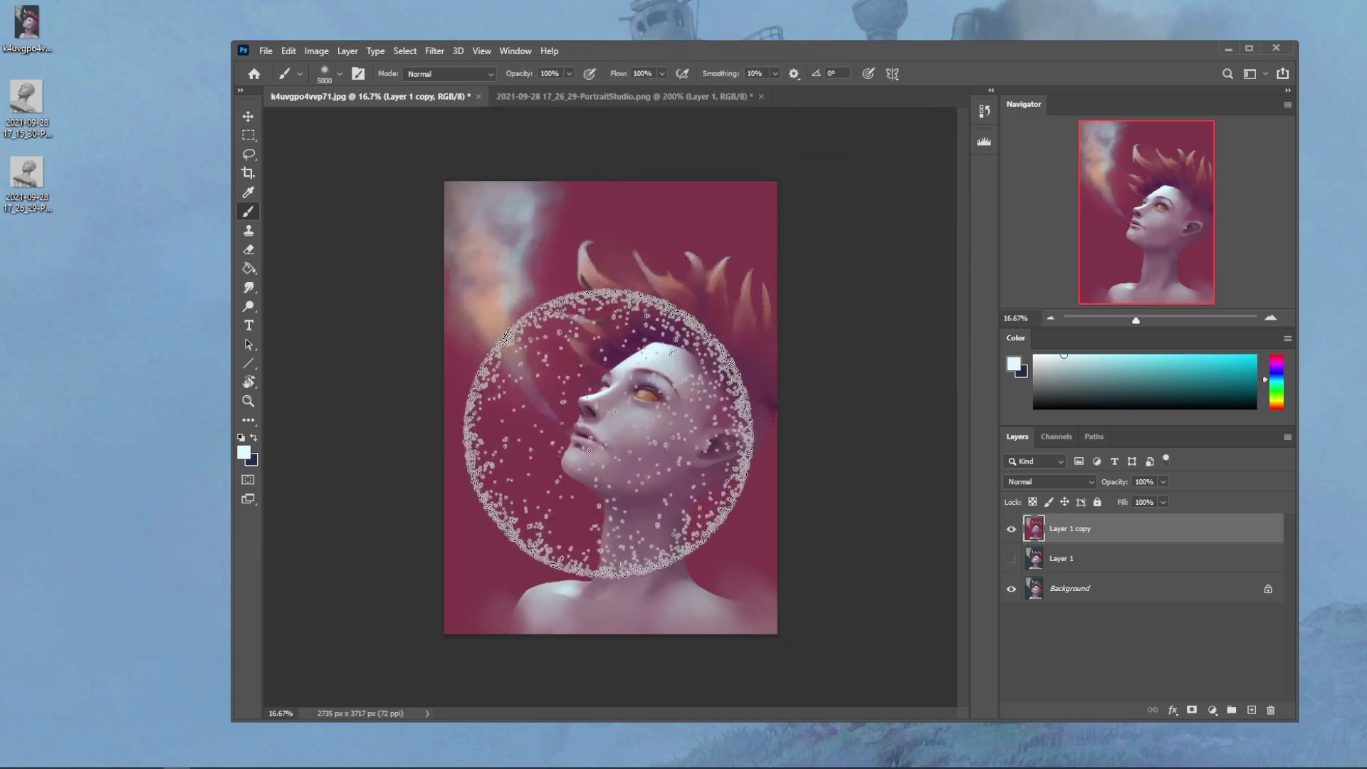
left_click_drag(530, 90, 532, 91)
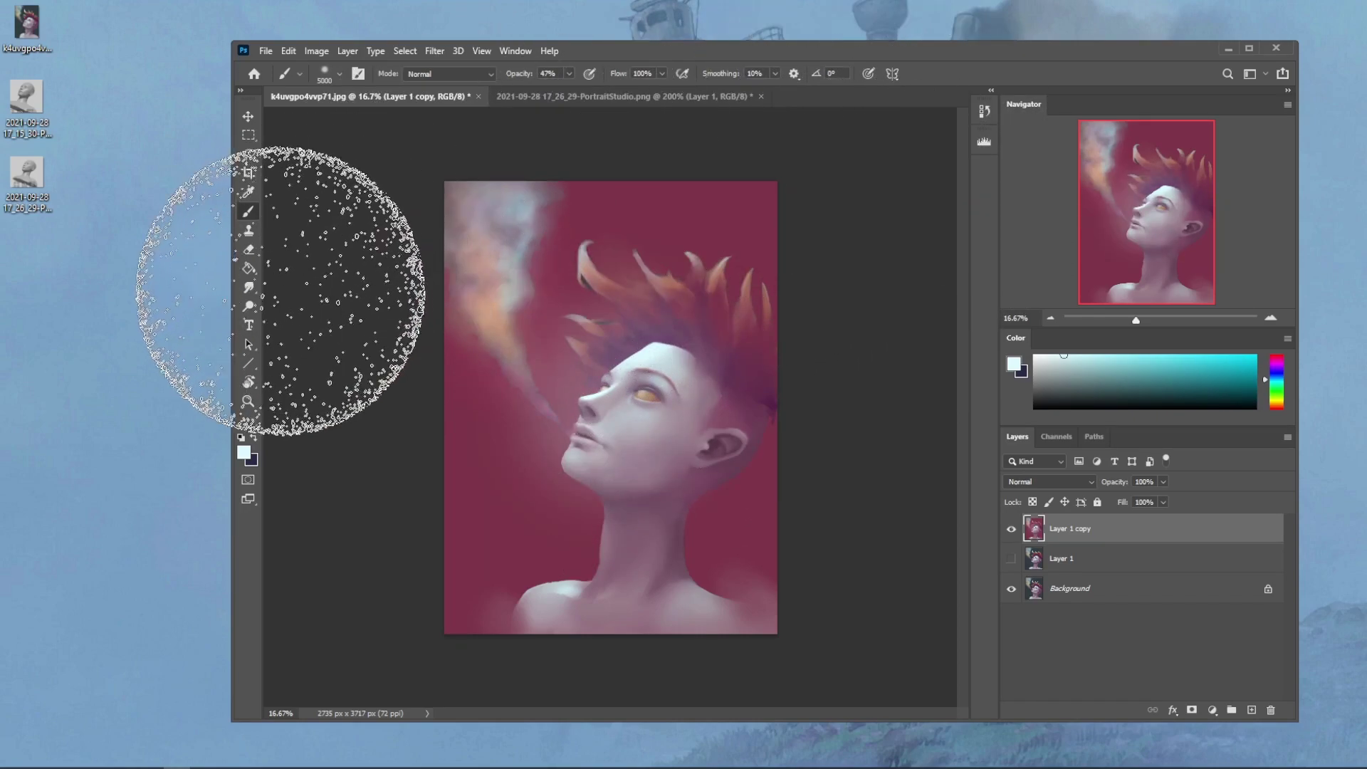
left_click(248, 307)
key("bracketleft")
key("bracketleft")
key("bracketleft")
key("bracketleft")
key("bracketleft")
key("bracketleft")
key("bracketleft")
key("bracketleft")
key("bracketleft")
key("bracketleft")
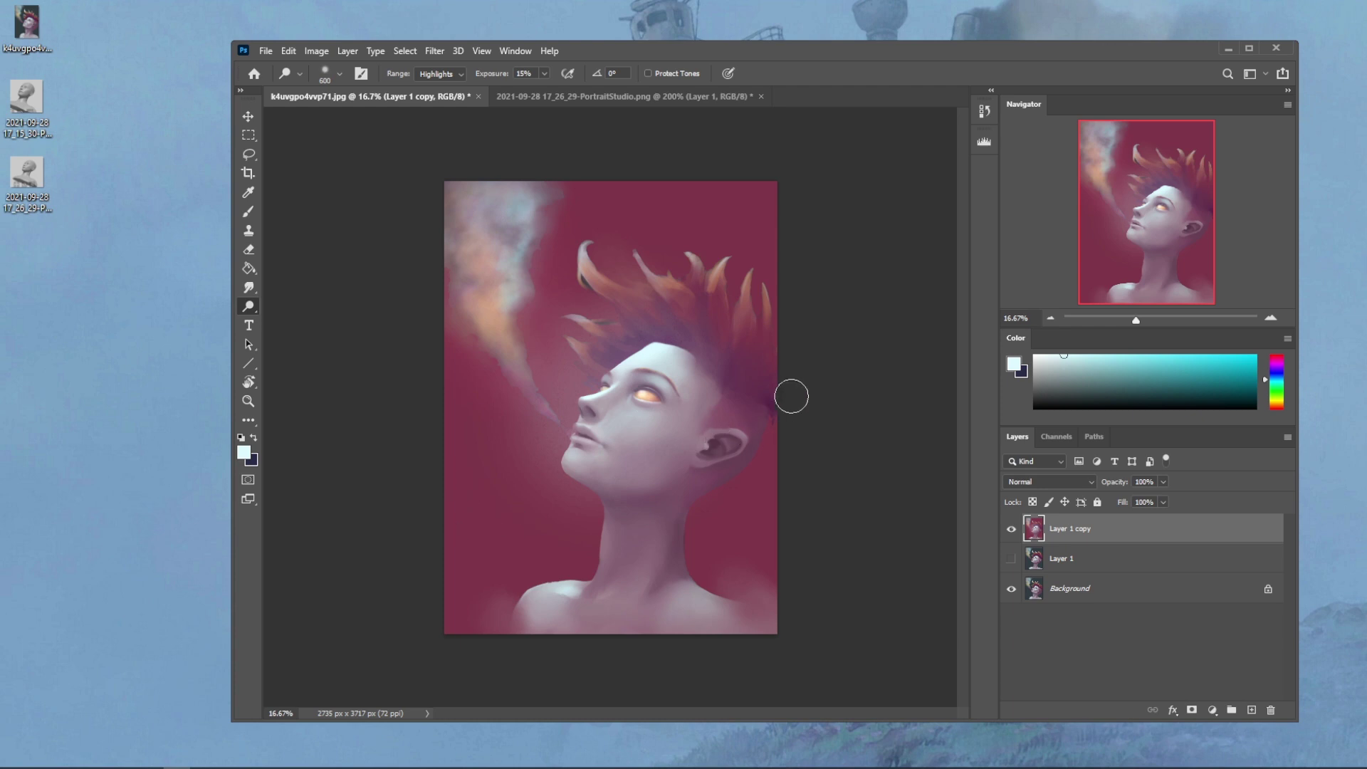
Step: Set the scattered brush to 11% opacity and shrink it to 1600
key("ctrl")
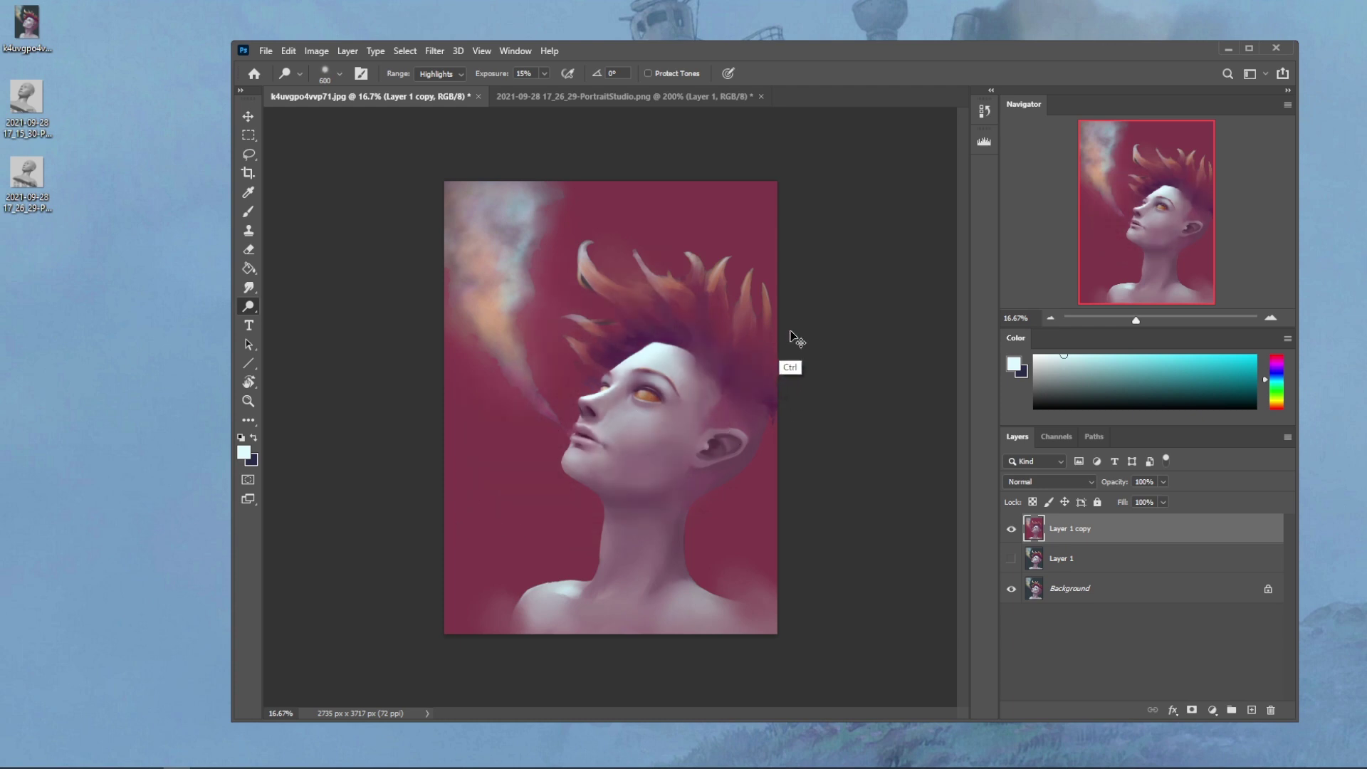
key("b")
key("bracketleft")
key("bracketleft")
key("bracketleft")
key("bracketleft")
key("bracketleft")
left_click(569, 73)
left_click_drag(575, 96, 549, 96)
key("bracketleft")
key("bracketleft")
key("bracketleft")
key("bracketleft")
key("bracketleft")
key("bracketleft")
key("bracketleft")
key("bracketleft")
key("bracketleft")
key("bracketleft")
key("bracketleft")
key("bracketleft")
key("bracketleft")
key("bracketleft")
key("bracketleft")
key("bracketleft")
key("bracketleft")
key("bracketleft")
key("bracketleft")
key("bracketleft")
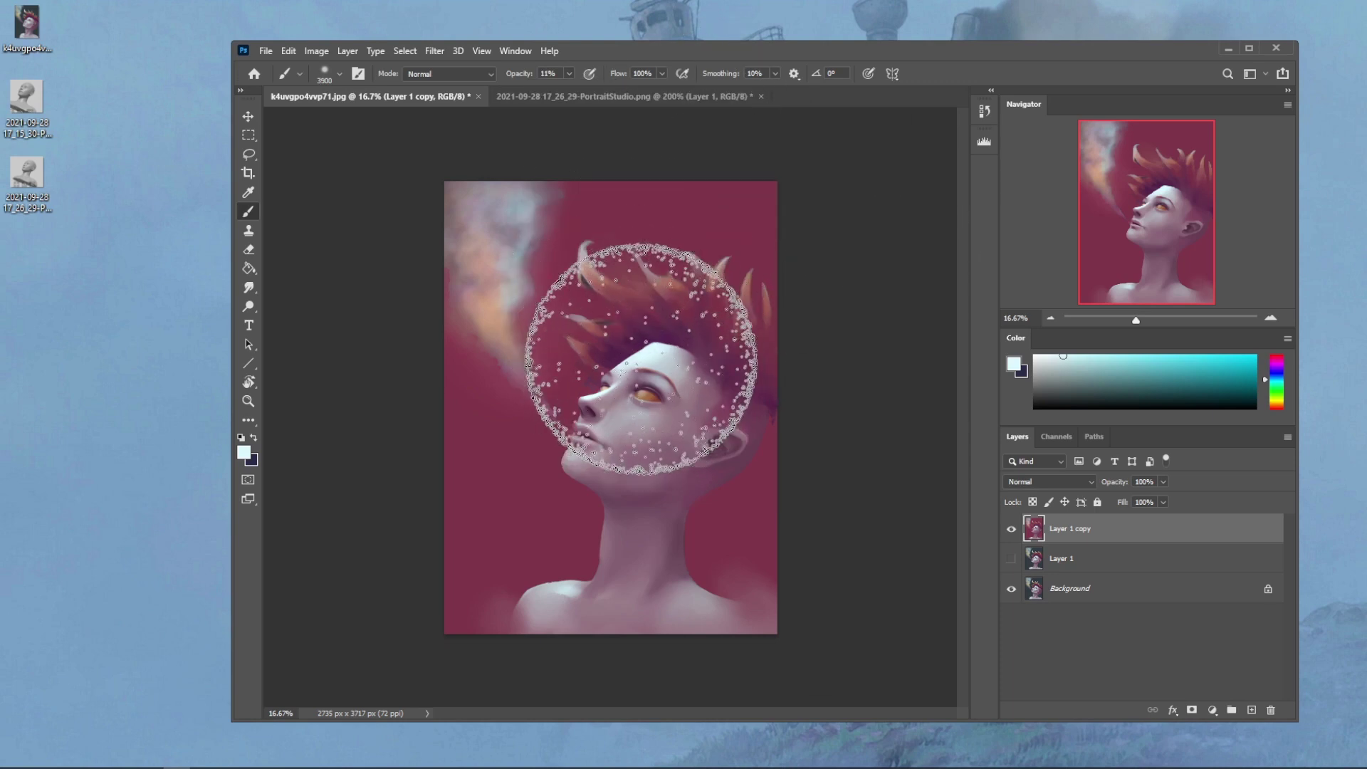
key("bracketleft")
key("bracketleft")
key("bracketleft")
key("bracketleft")
key("bracketleft")
key("bracketleft")
key("bracketleft")
key("bracketleft")
Step: Glaze the hair above the brow a cooler purple, resizing the brush, then choose Smudge at 4%
left_click_drag(641, 313, 649, 349)
key("bracketleft")
key("bracketleft")
key("bracketleft")
key("bracketleft")
key("bracketleft")
key("bracketleft")
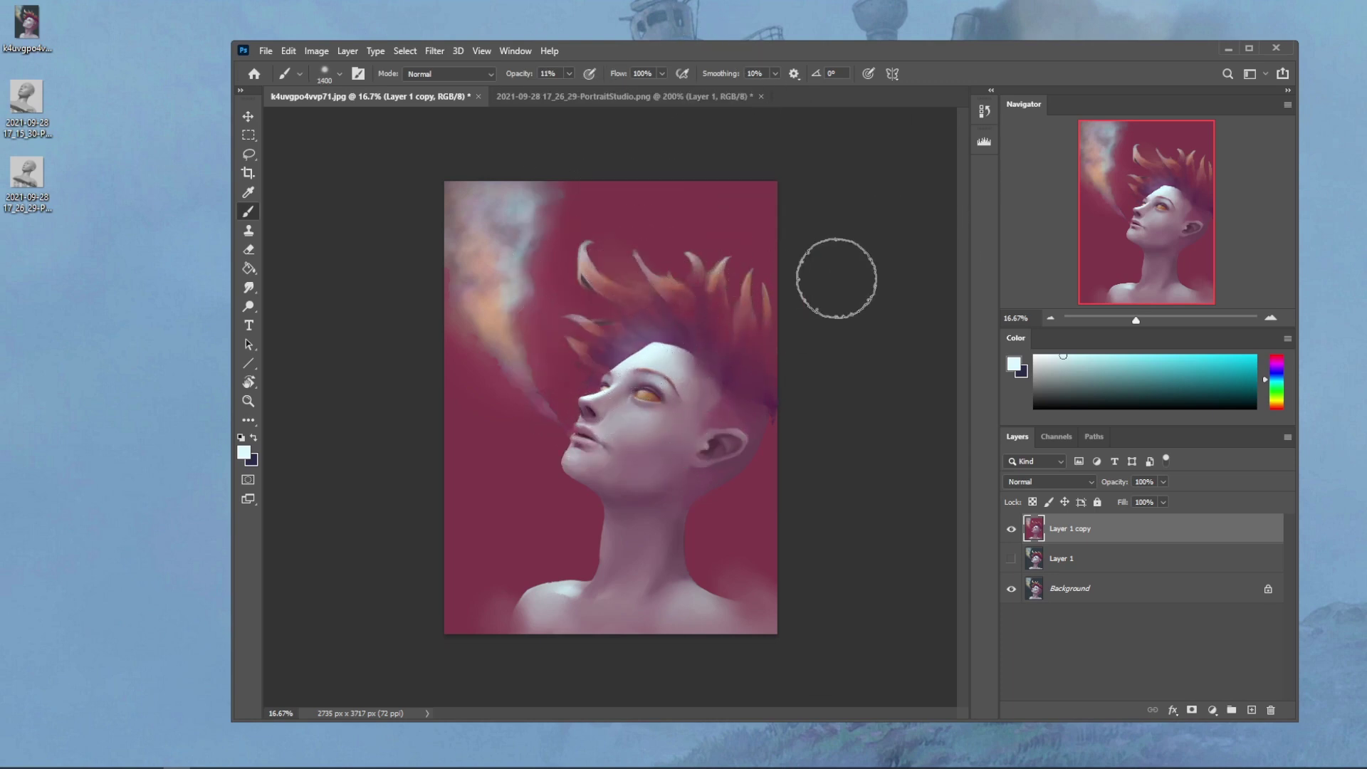
key("bracketleft")
key("bracketleft")
key("bracketleft")
key("bracketleft")
key("bracketleft")
key("bracketleft")
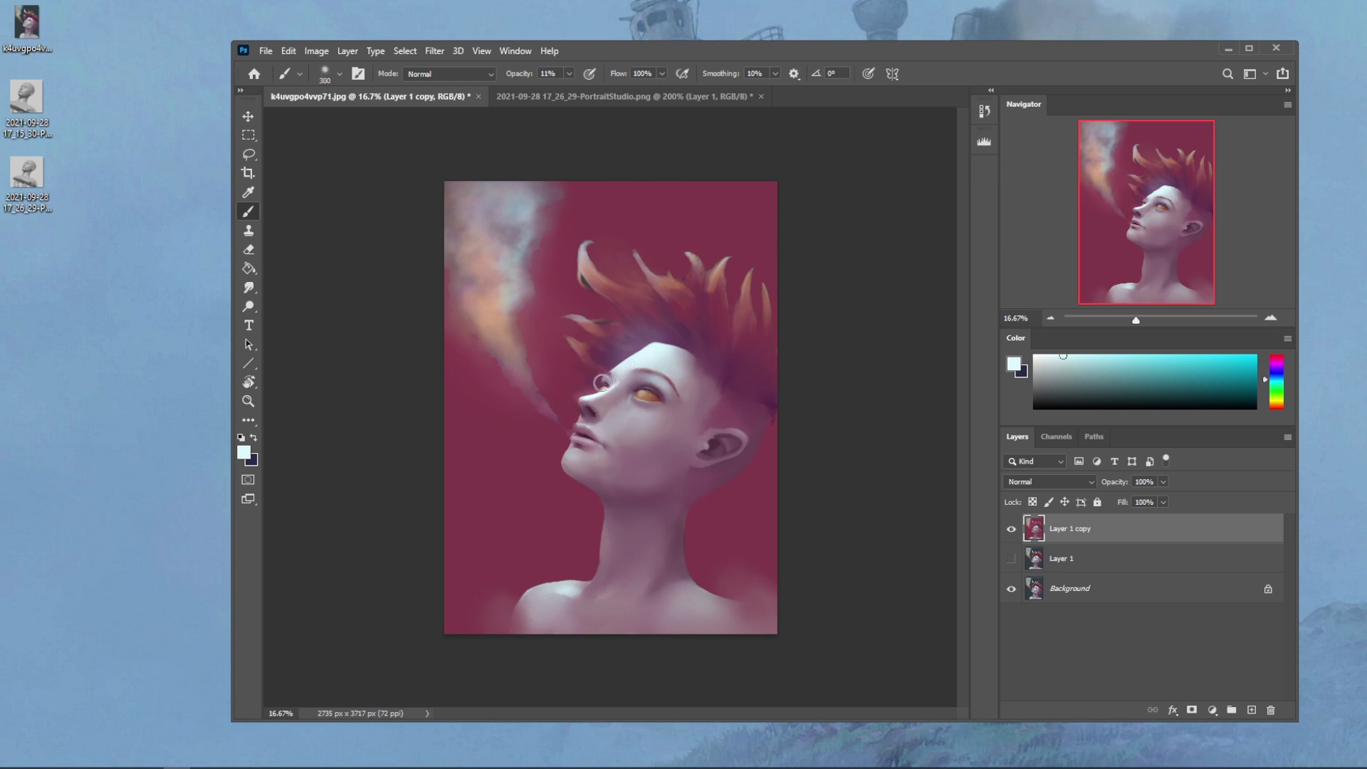
key("bracketright")
key("bracketright")
key("bracketright")
key("bracketright")
key("bracketright")
key("bracketright")
key("bracketleft")
key("bracketleft")
key("bracketleft")
key("bracketleft")
key("bracketleft")
key("bracketleft")
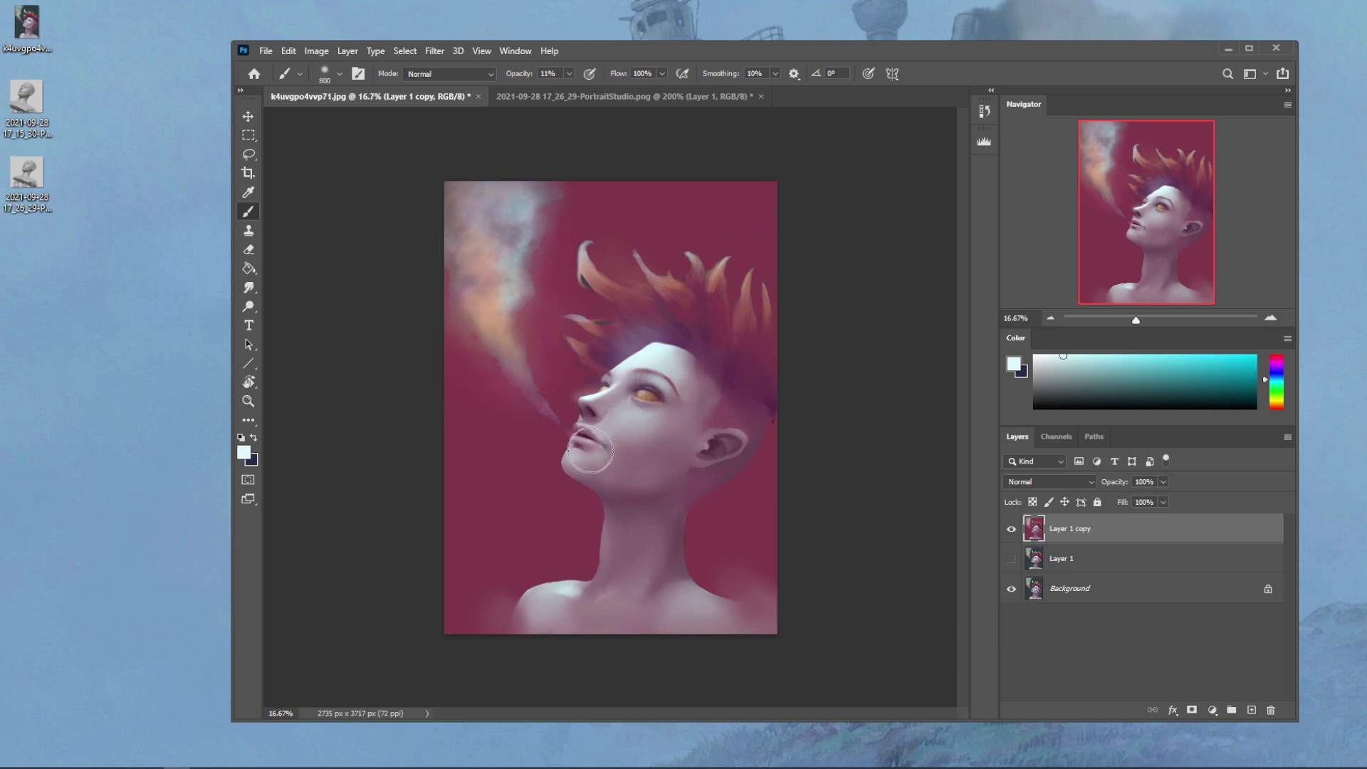
key("bracketleft")
left_click(261, 289)
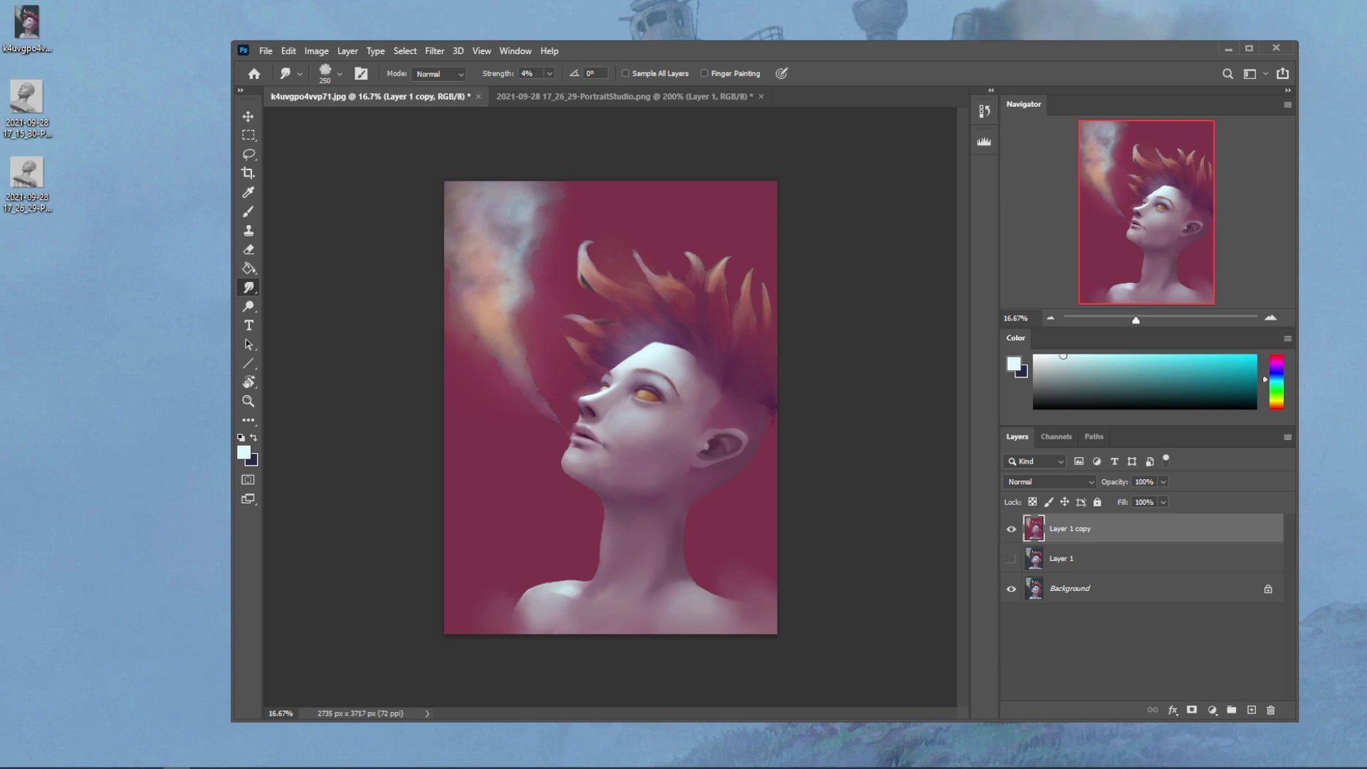
left_click(27, 174)
left_click(1011, 529)
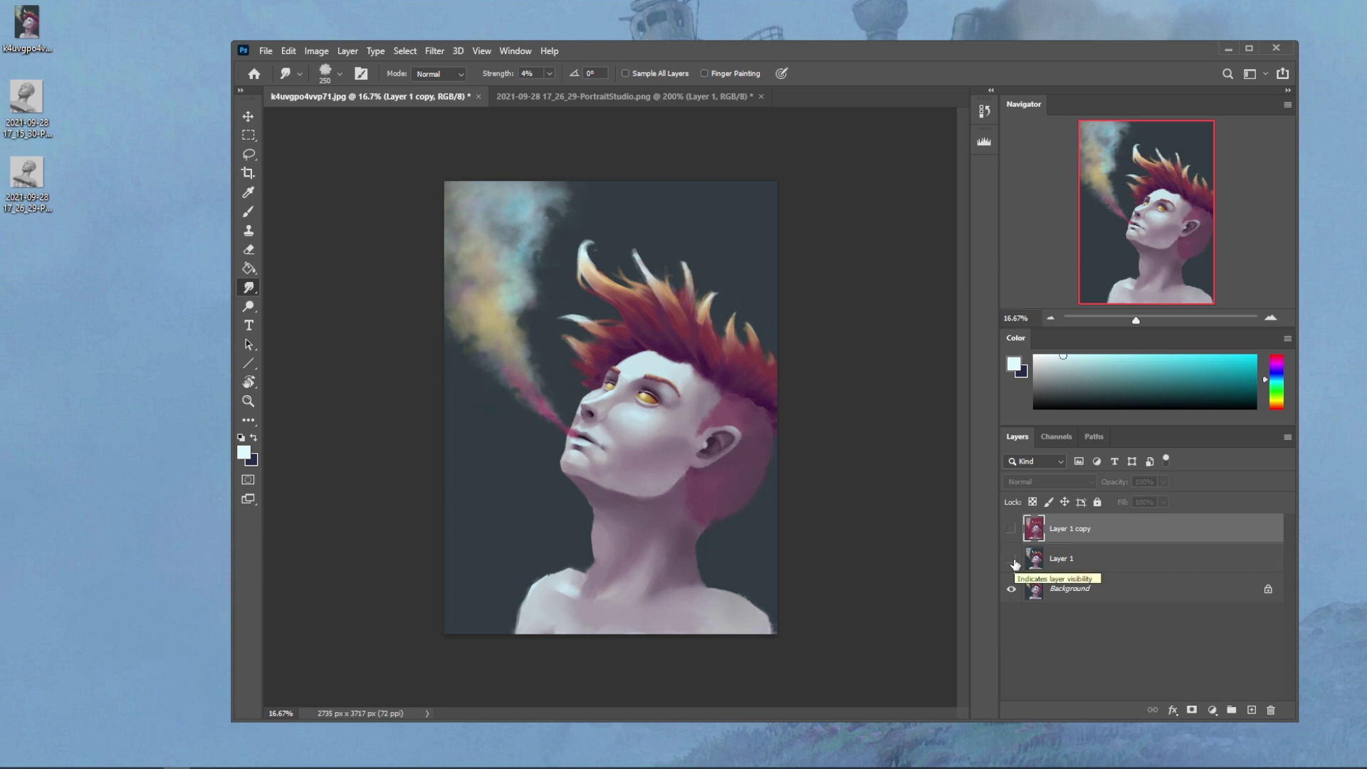
Step: Toggle Layer 1 copy on, off and on again, leaving the crimson version visible
left_click(1011, 531)
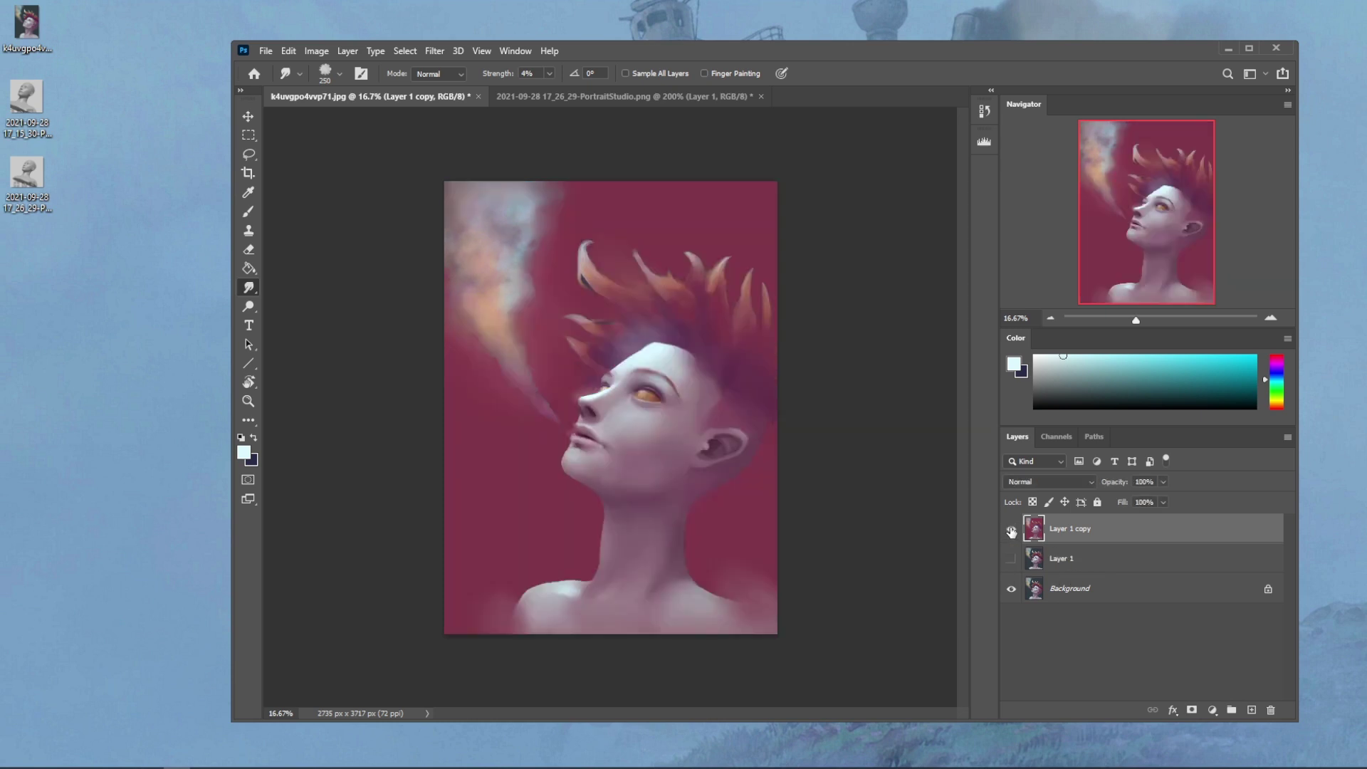
left_click(1011, 531)
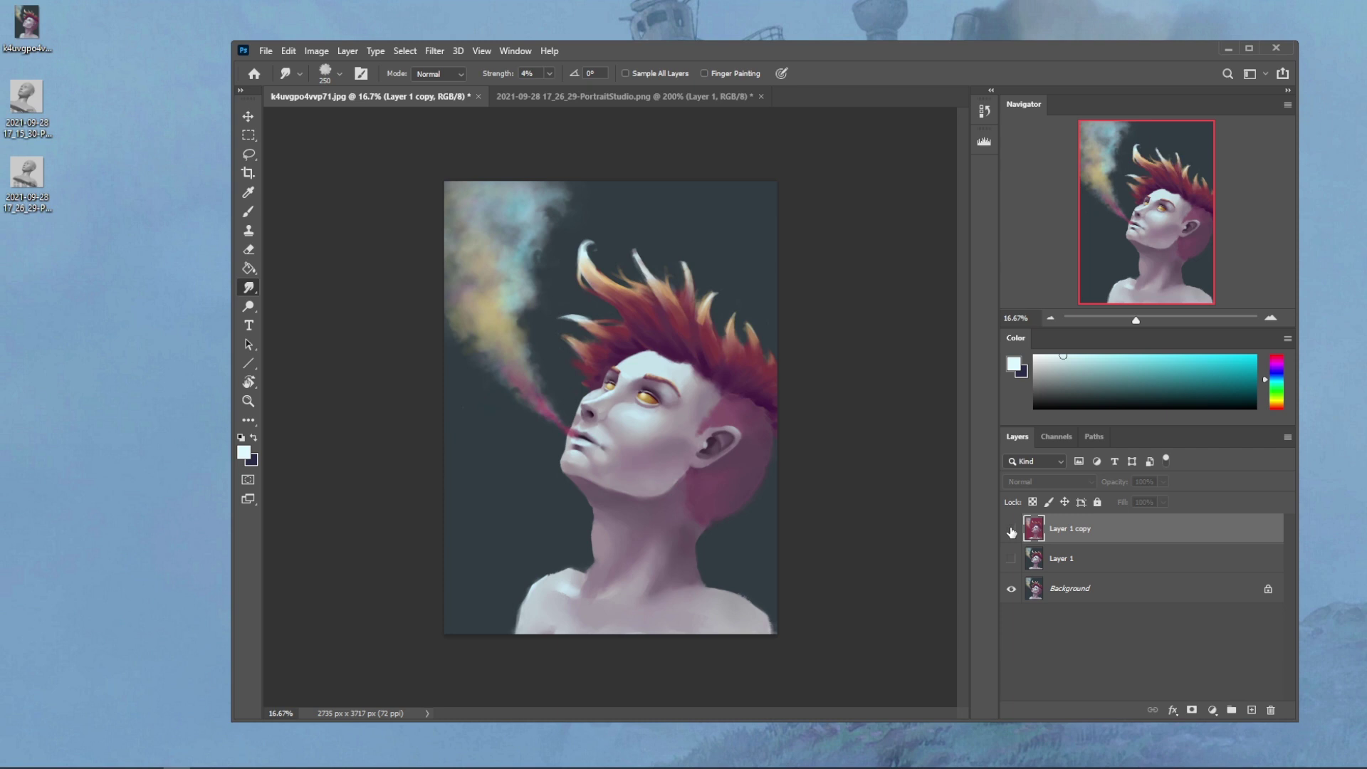
left_click(1011, 530)
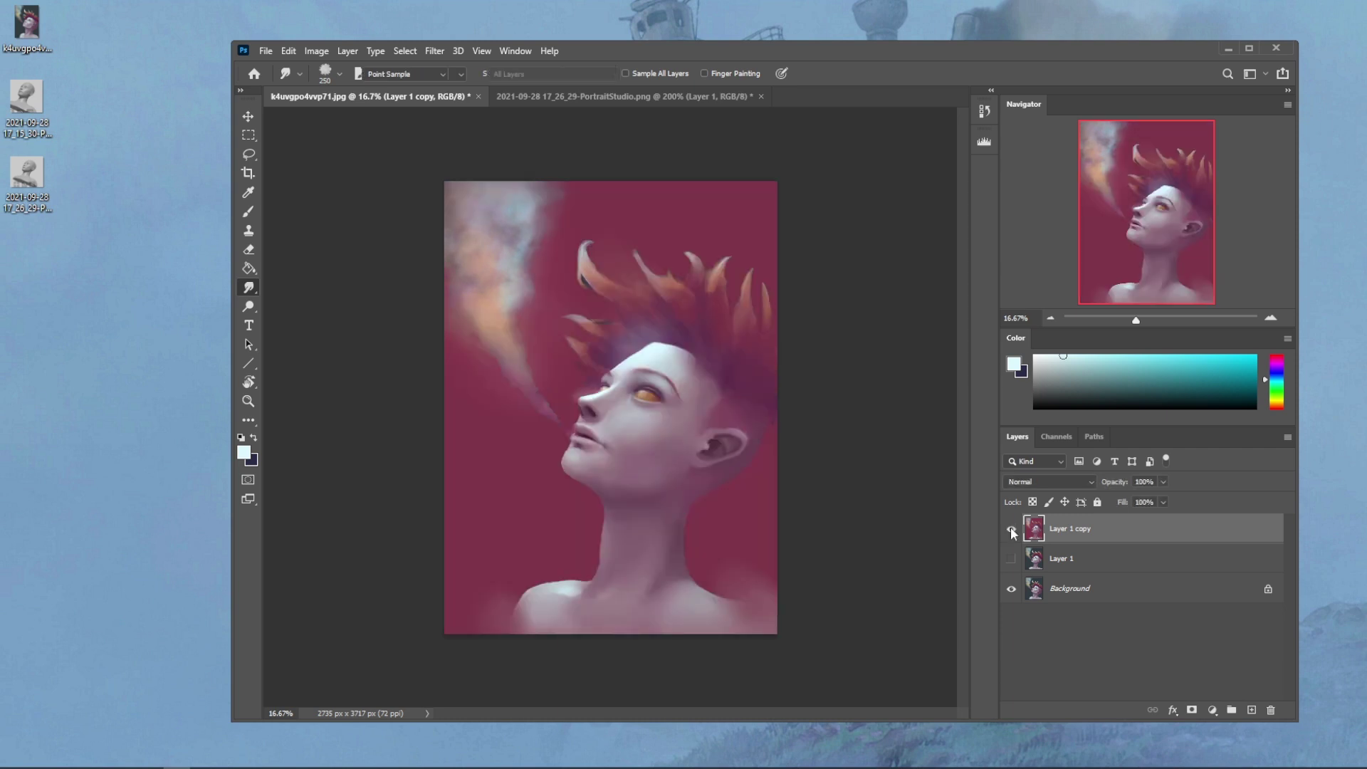
Step: Apply Levels with input values 2, 1.00 and 227 to brighten Layer 1 copy
key("ctrl+l")
left_click_drag(1003, 467, 1017, 466)
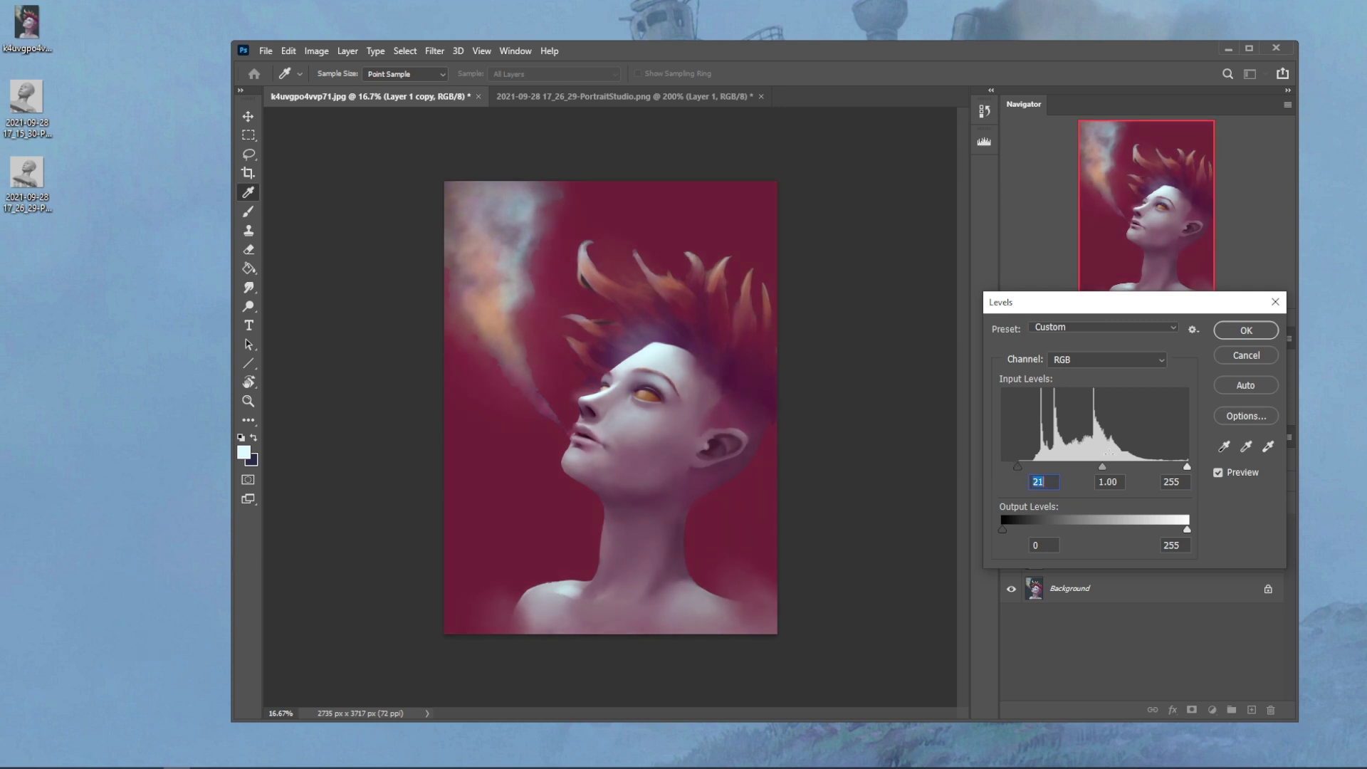
left_click_drag(1186, 466, 1168, 470)
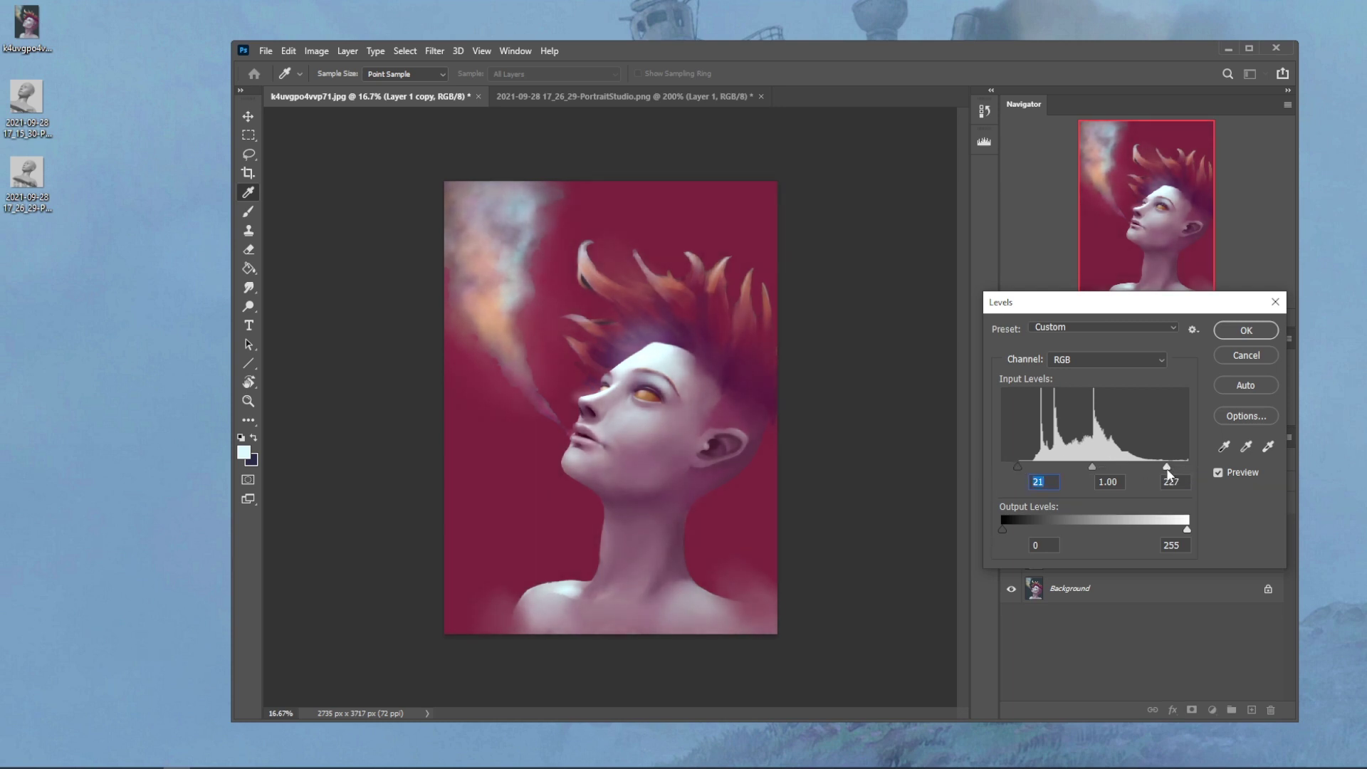
left_click_drag(1015, 466, 1007, 467)
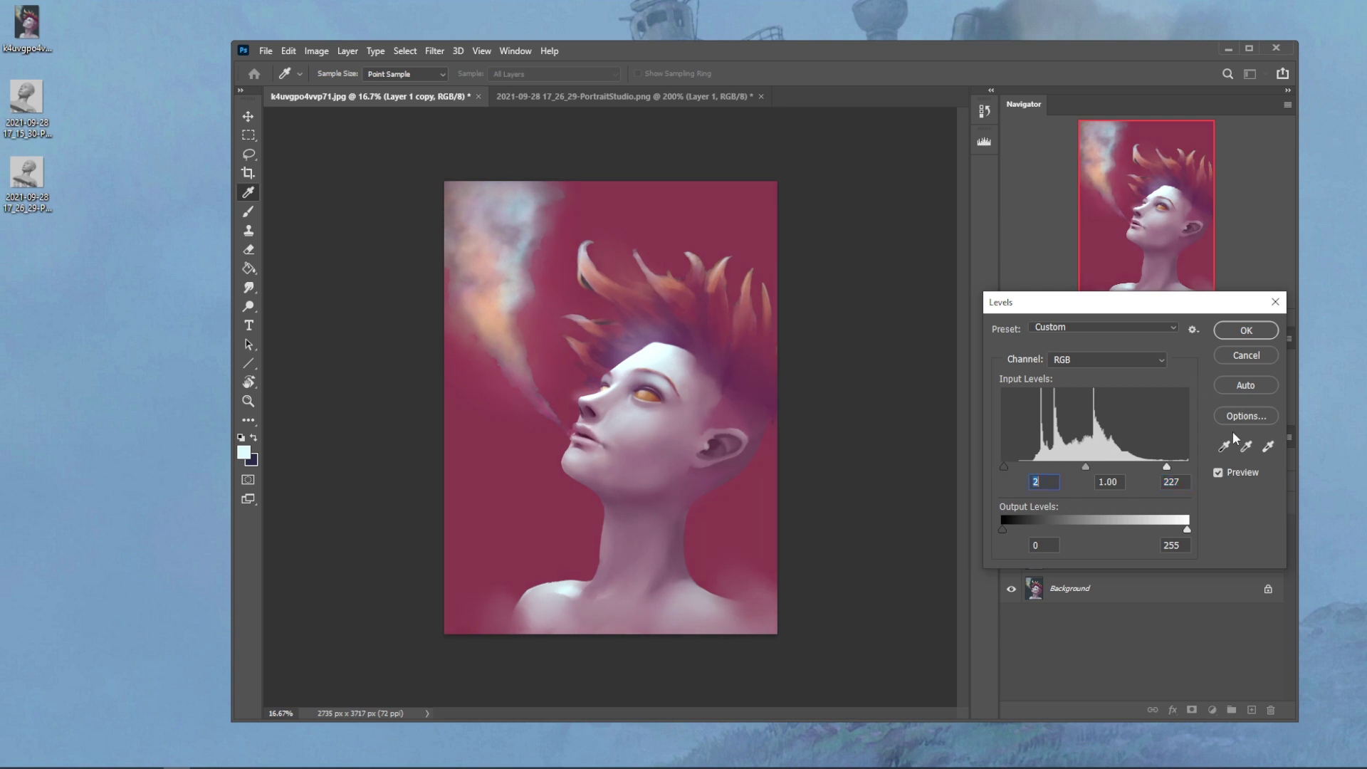
left_click(1219, 472)
left_click(1219, 472)
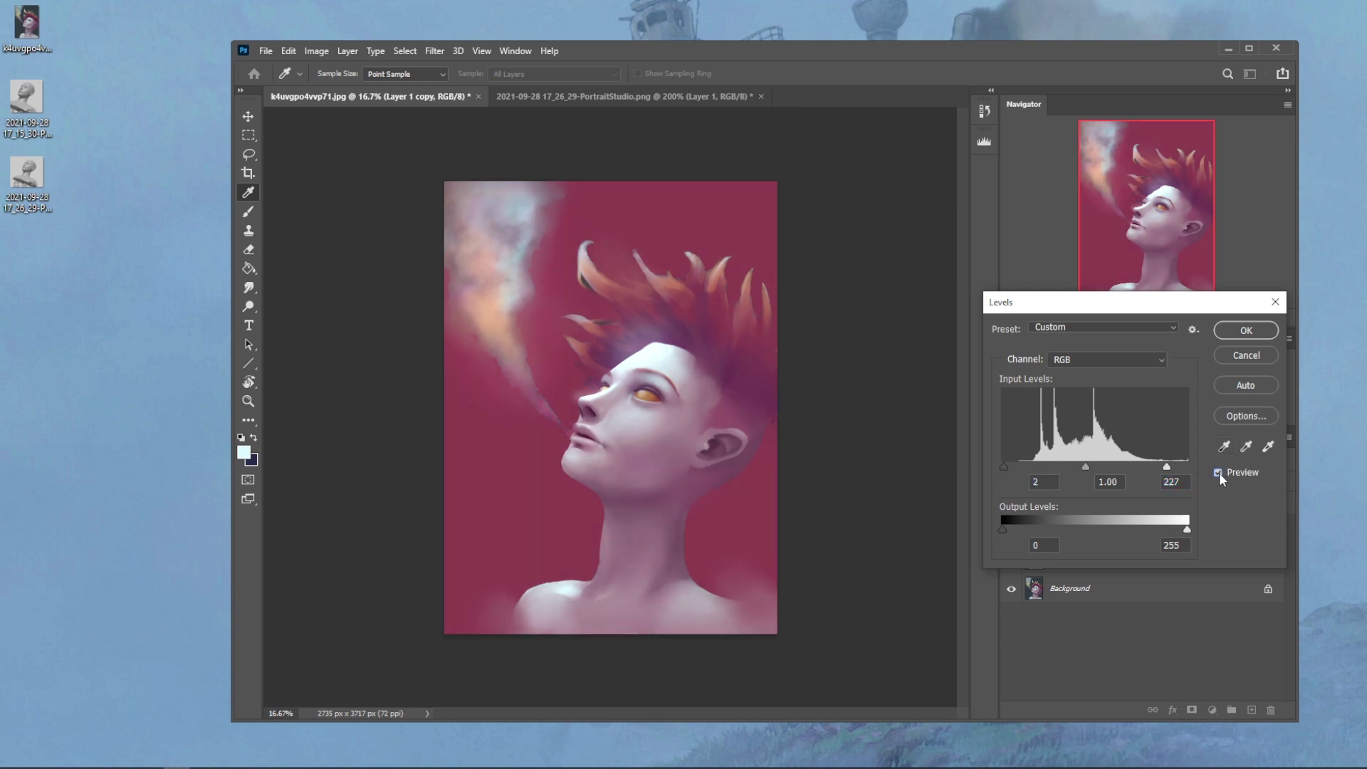
left_click(1244, 332)
key("r")
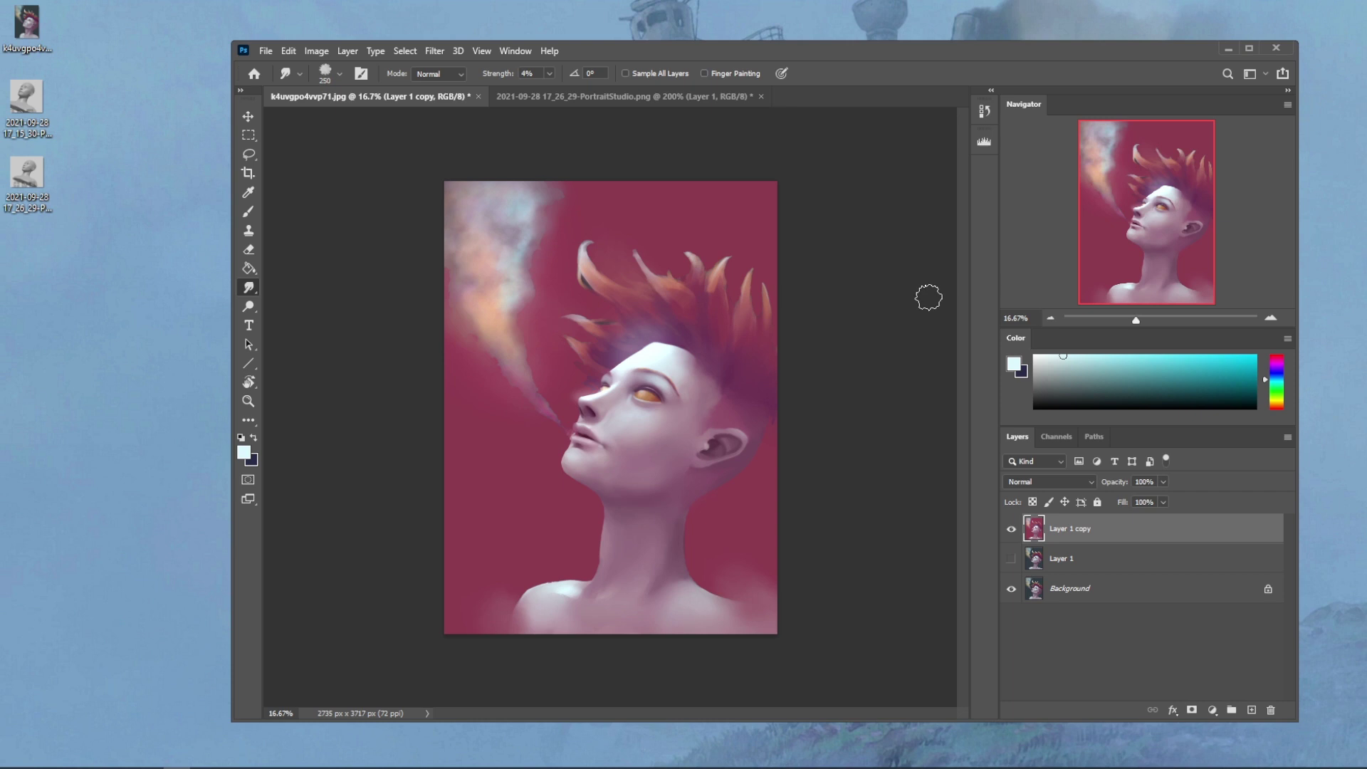
key("bracketleft")
key("bracketleft")
key("bracketleft")
key("bracketleft")
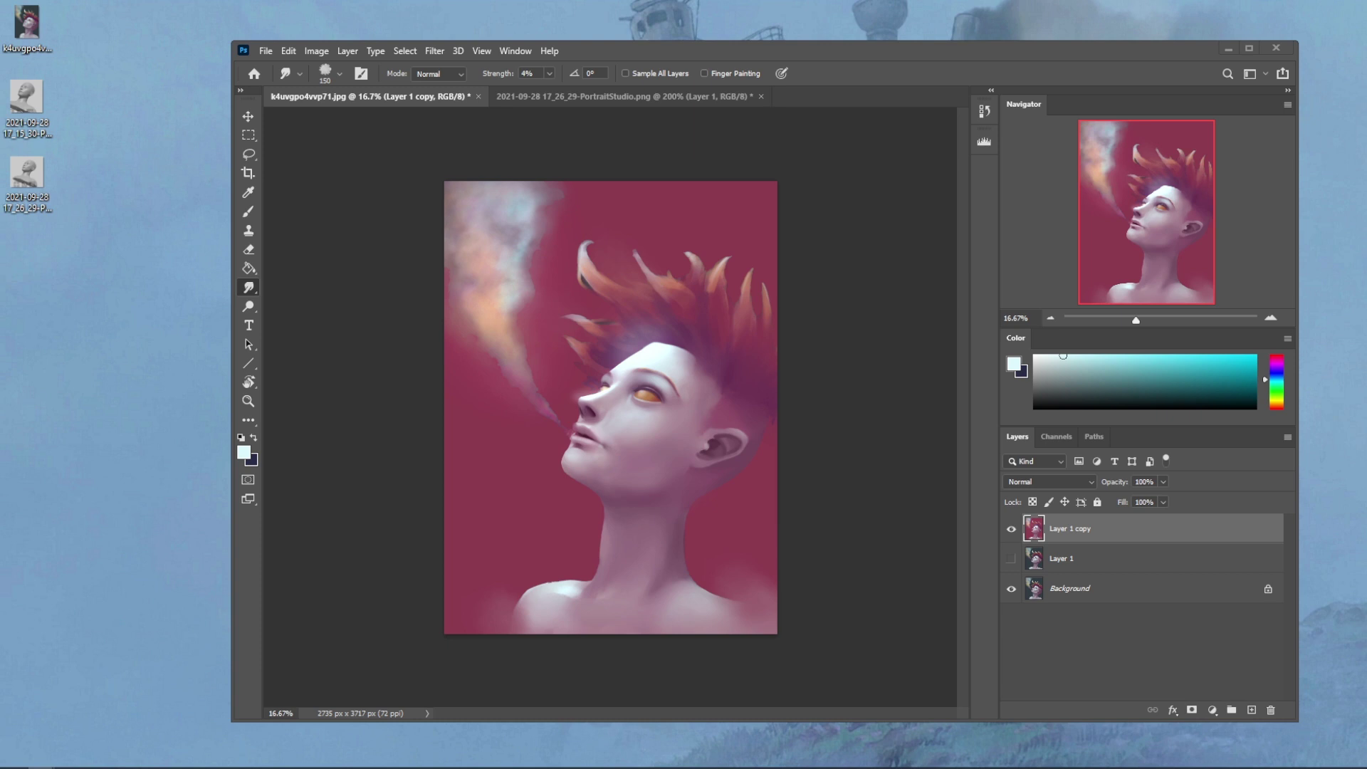
Step: Bring the Chrome window showing istebrak.com forward and shift it left over Photoshop
key("alt+Tab")
left_click_drag(826, 37, 636, 47)
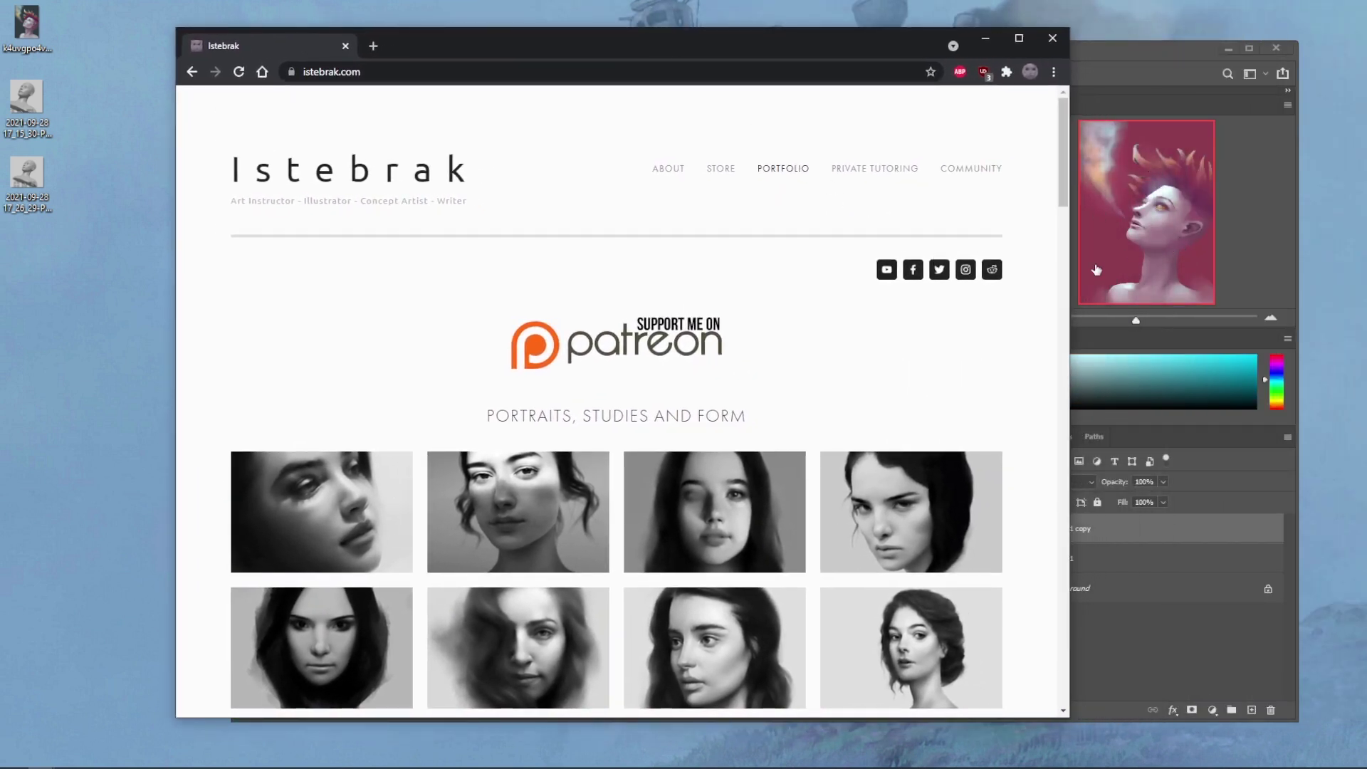
Step: Open reddit.com/r/istebrak in a new tab from the site's Reddit icon
left_click(992, 271)
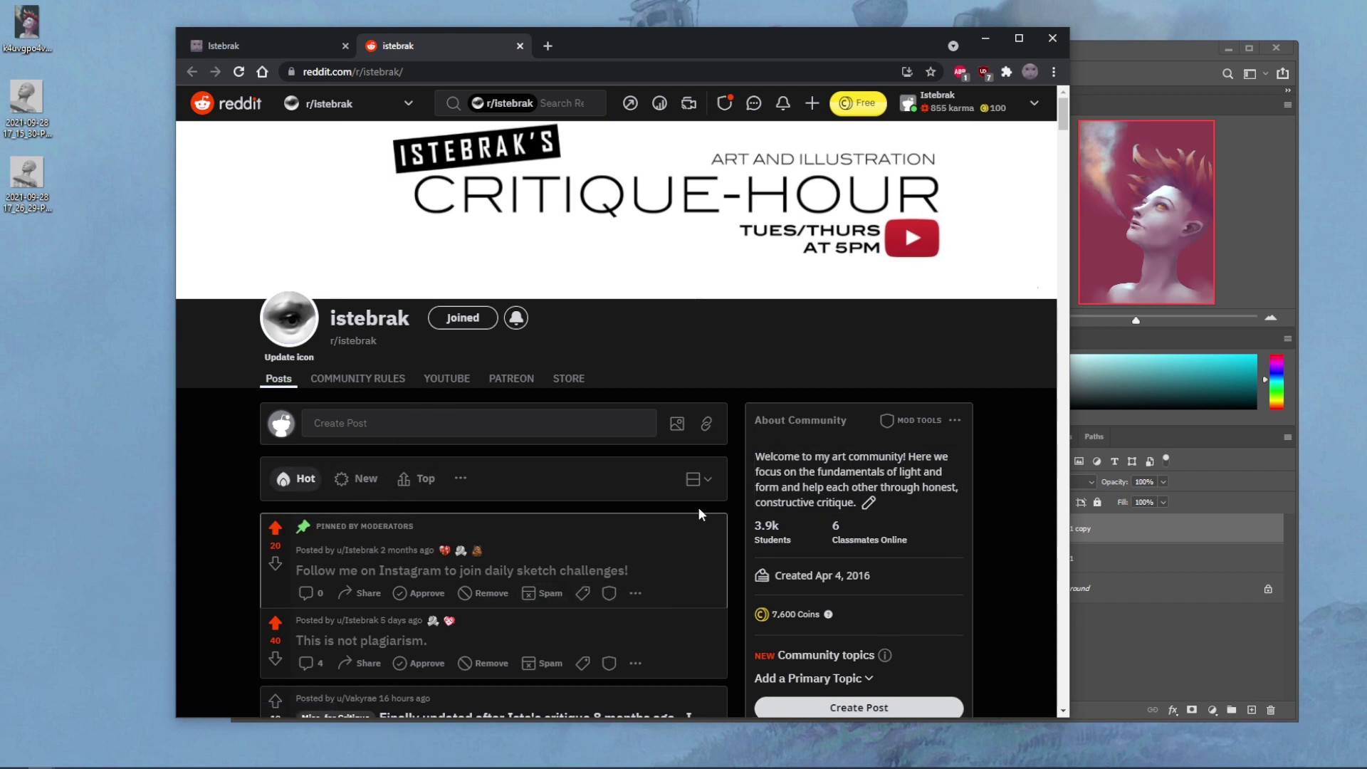
scroll(737, 470, "down", 15)
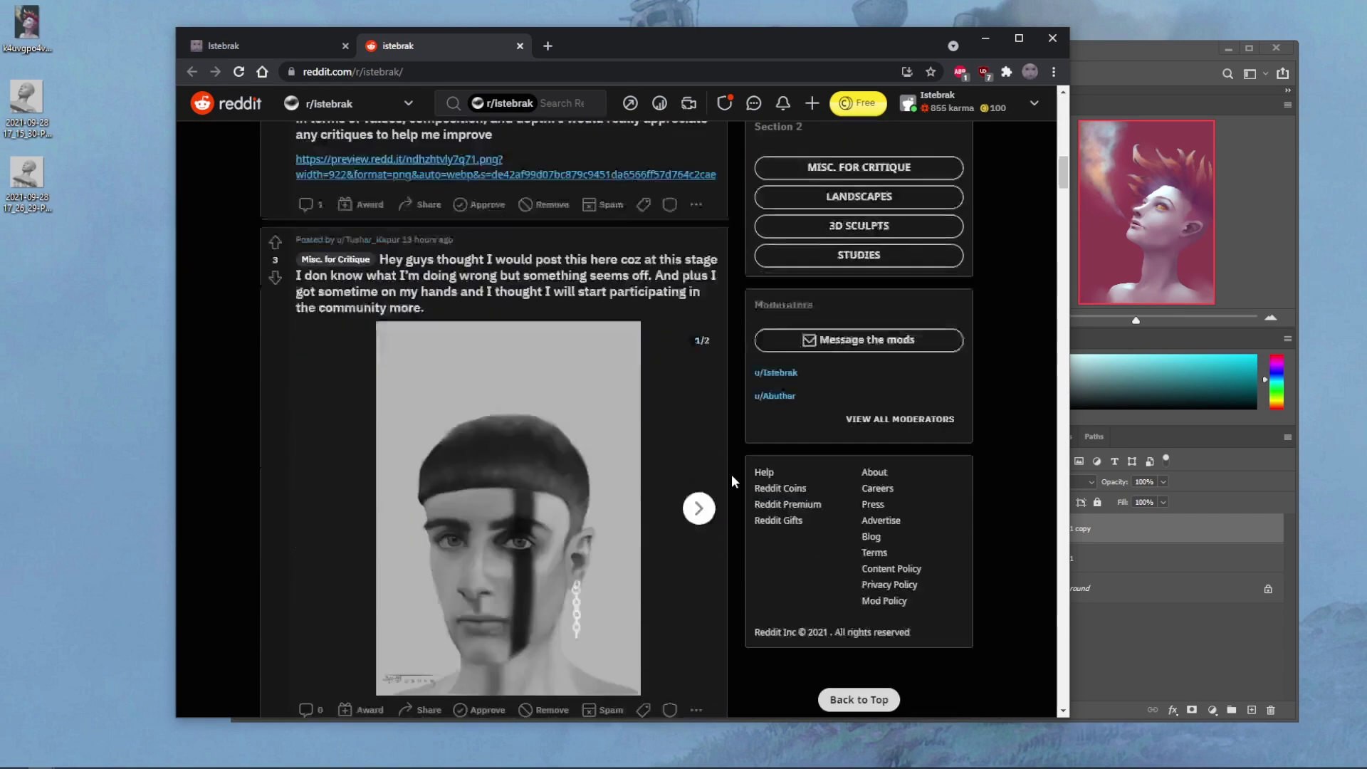
Step: Browse the r/istebrak critique posts, then show the calendar for Tuesday, September 28, 2021
scroll(732, 474, "down", 15)
scroll(735, 484, "up", 20)
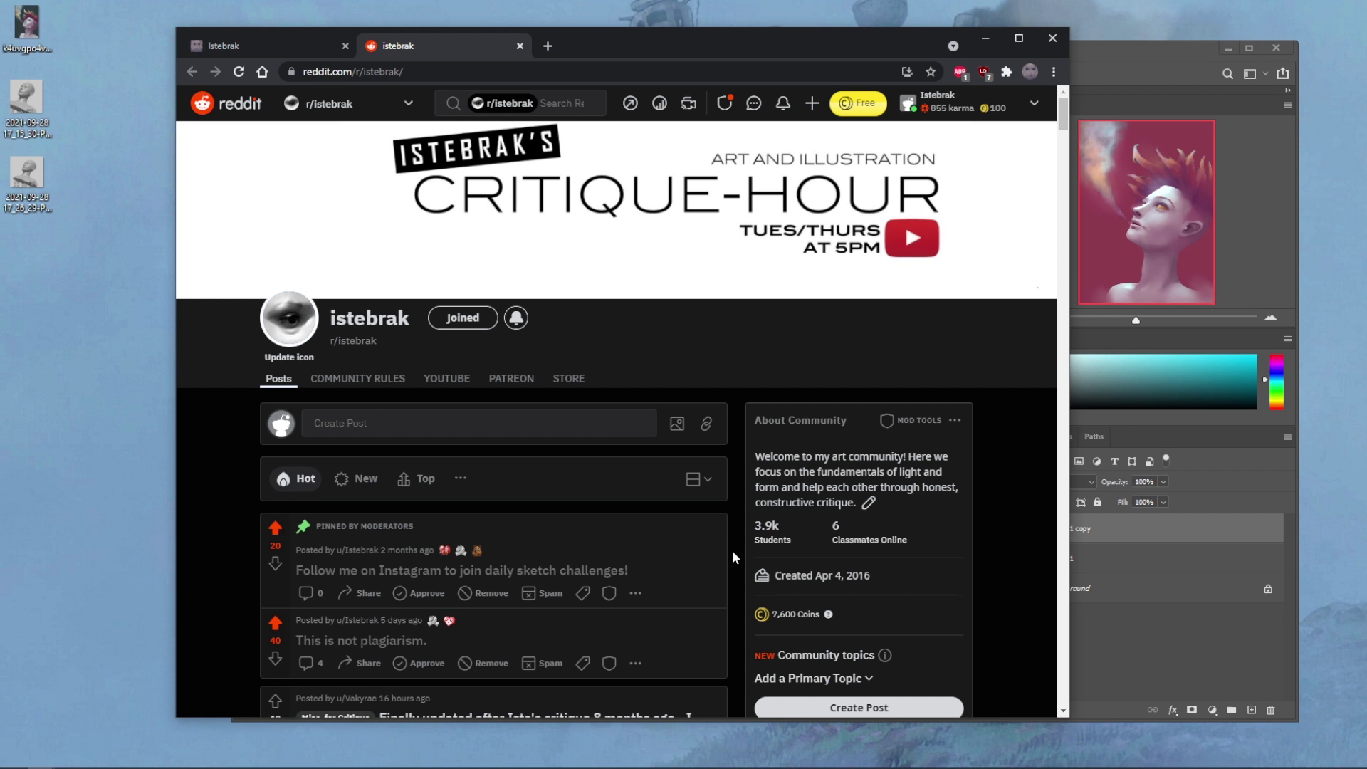
left_click(1342, 768)
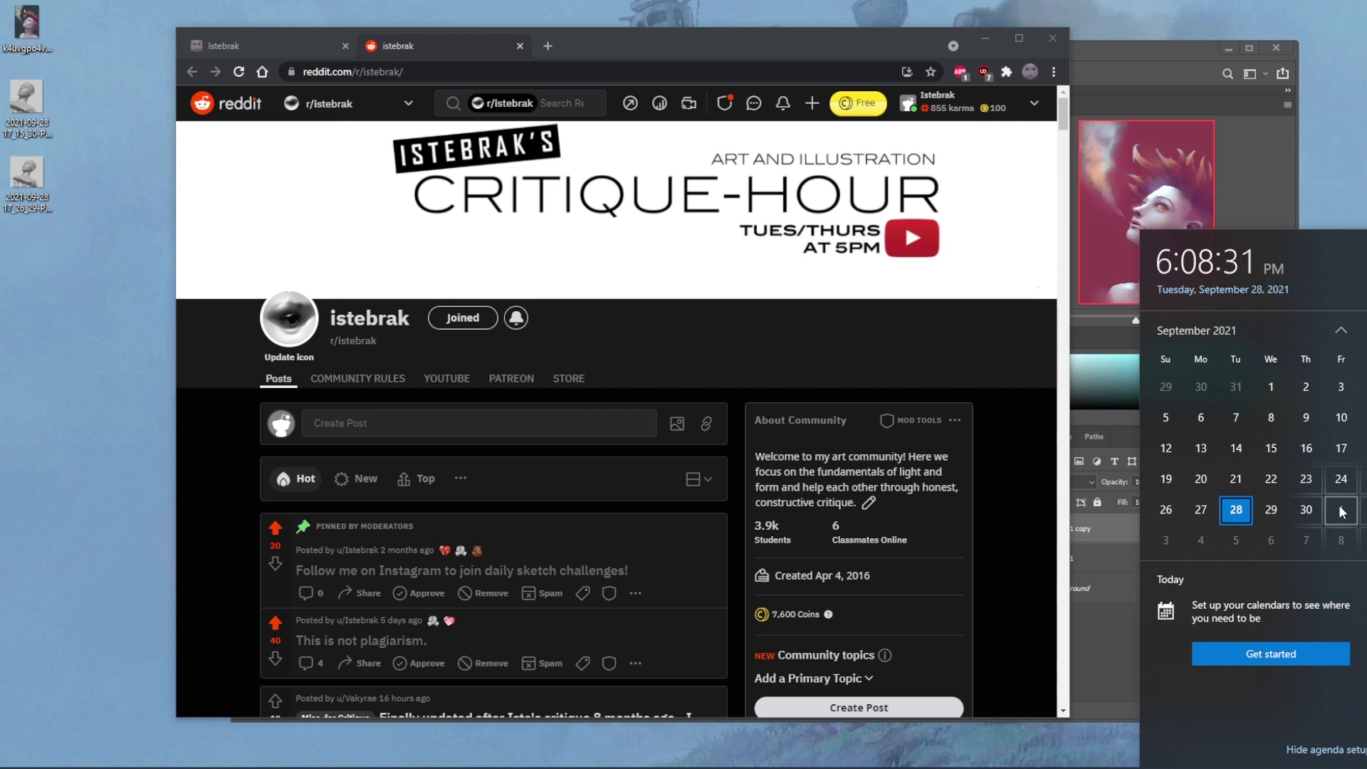
Step: Preview October 2021 in the calendar, return to September, and go back to the istebrak.com tab
scroll(1341, 511, "down", 1)
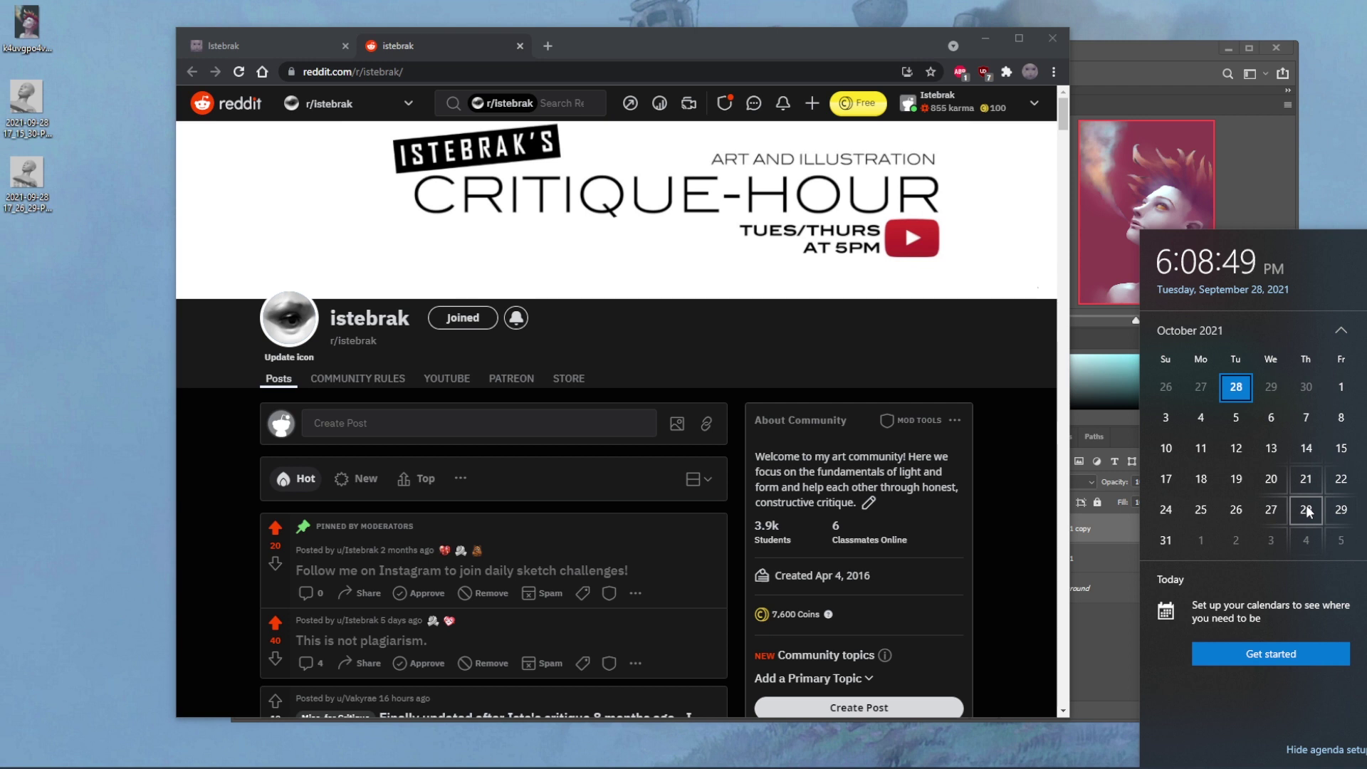
left_click(1343, 331)
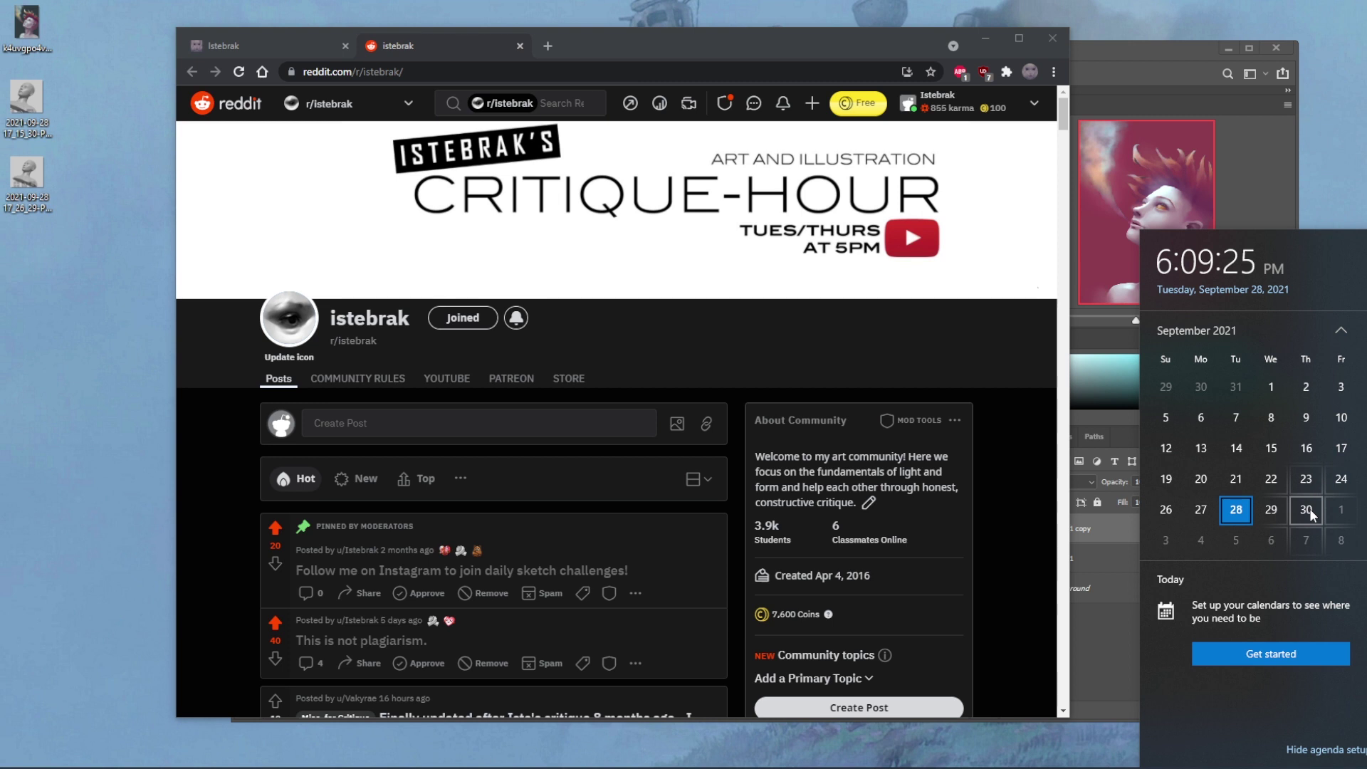
left_click(279, 52)
left_click(279, 51)
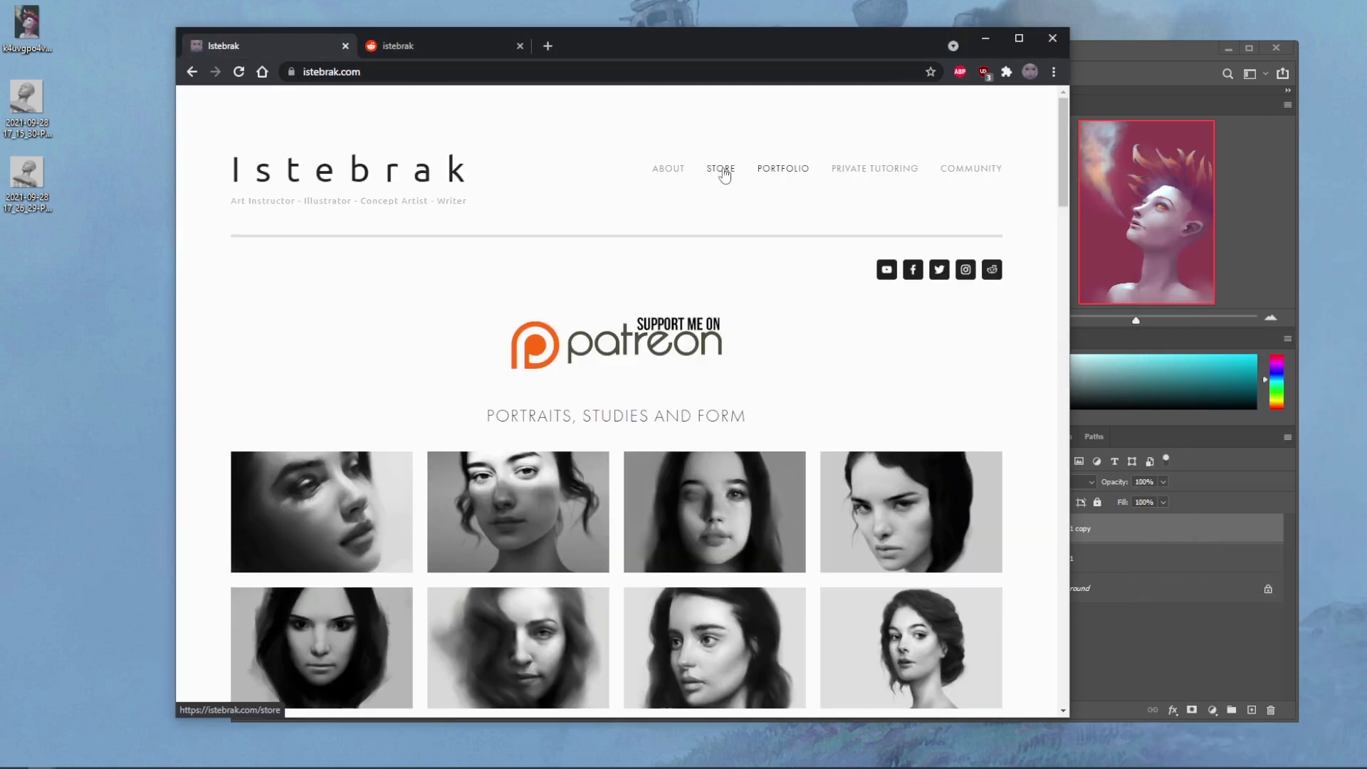
Step: Open PortraitStudio's 3D head model from the taskbar and close it again
left_click(257, 740)
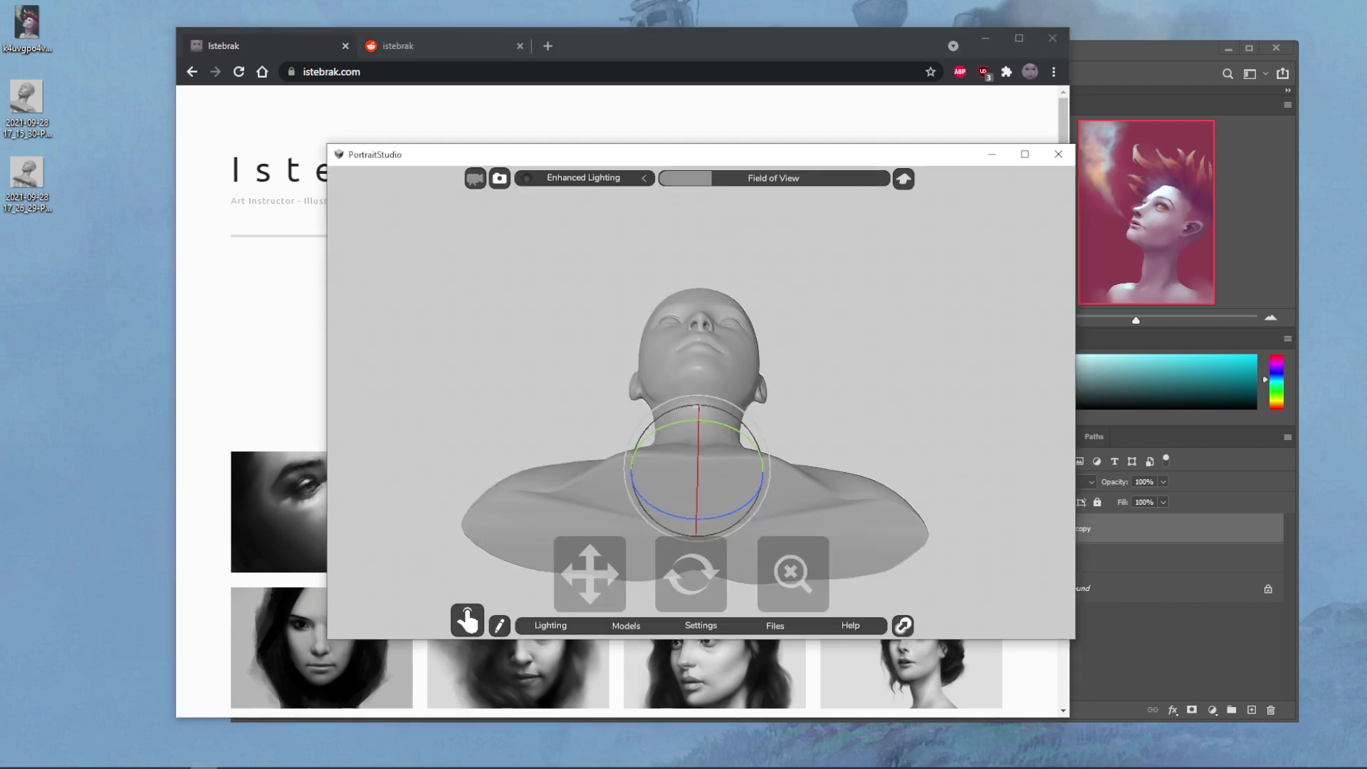
left_click(1059, 156)
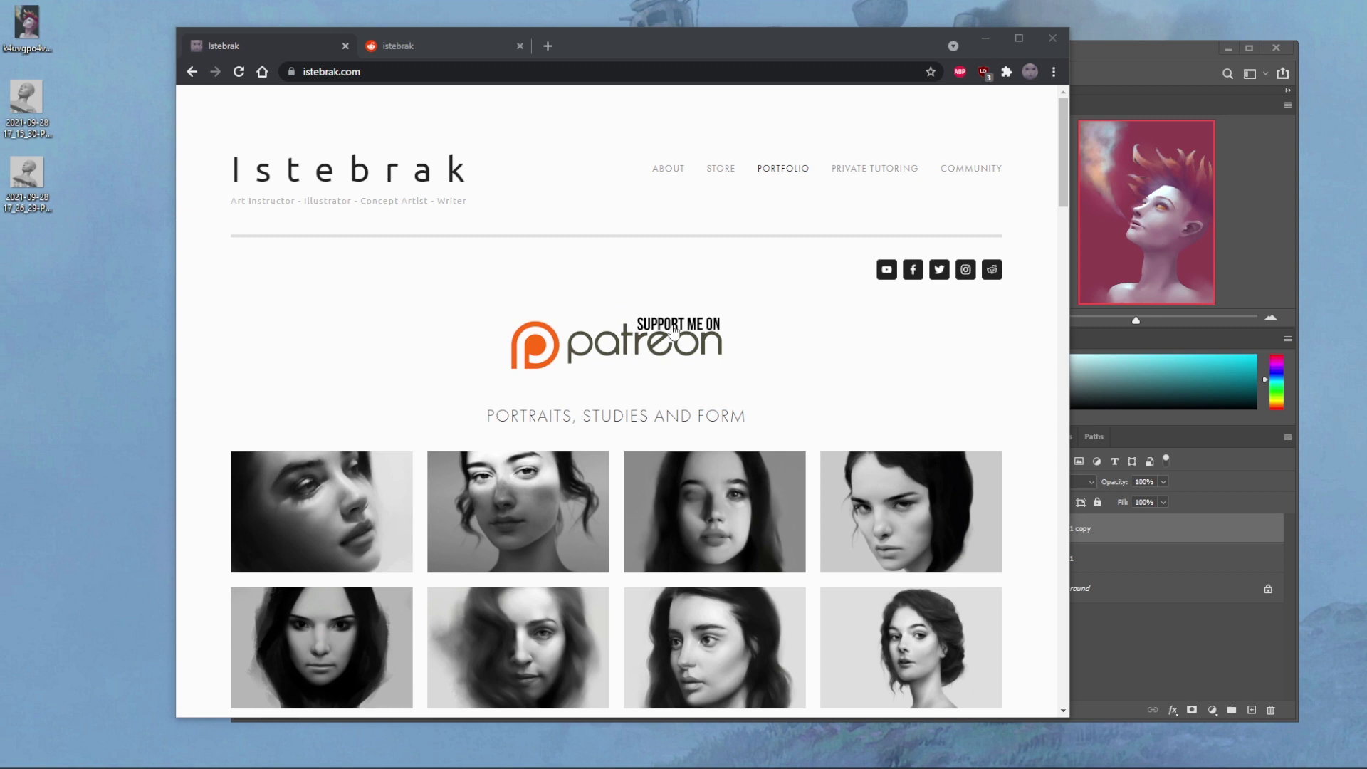
Step: Reopen the calendar flyout showing Tuesday, September 28, 2021 beside the istebrak.com page
left_click(660, 12)
left_click(1306, 761)
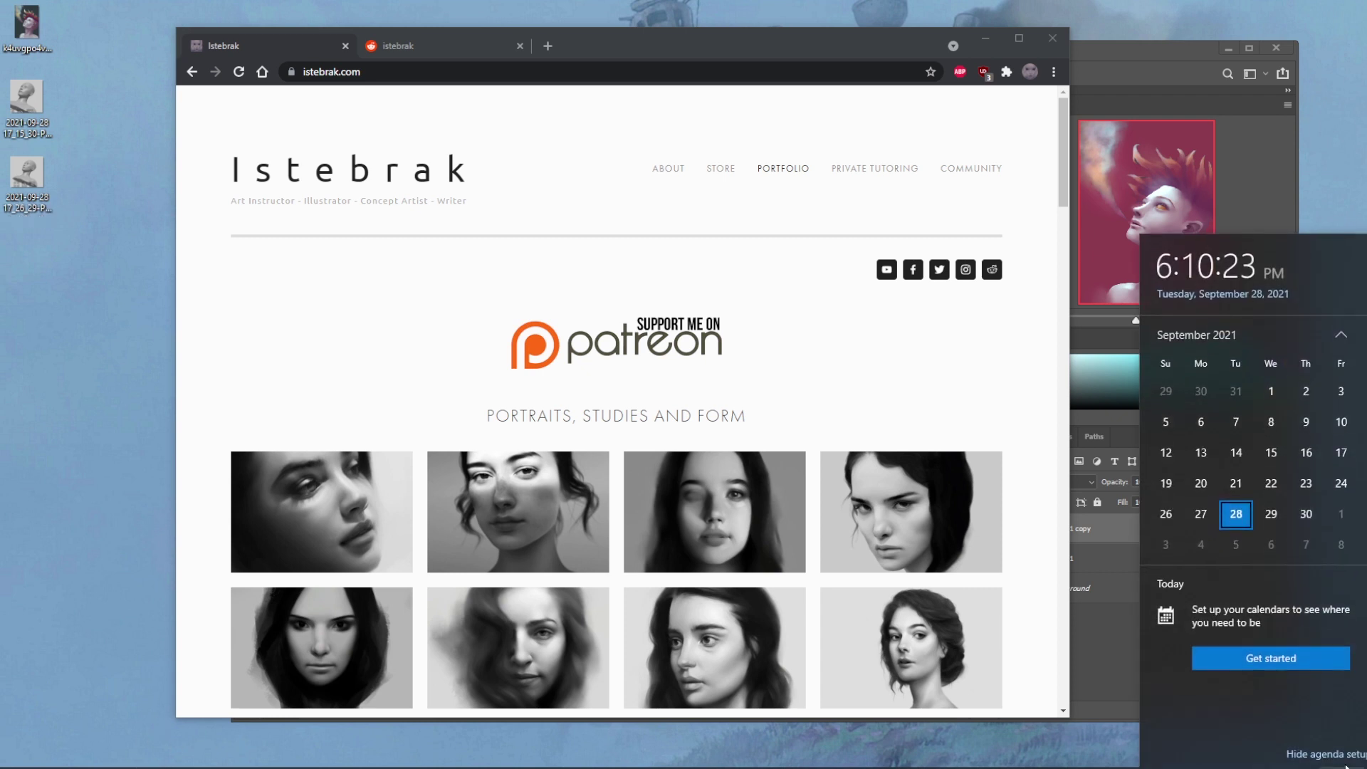